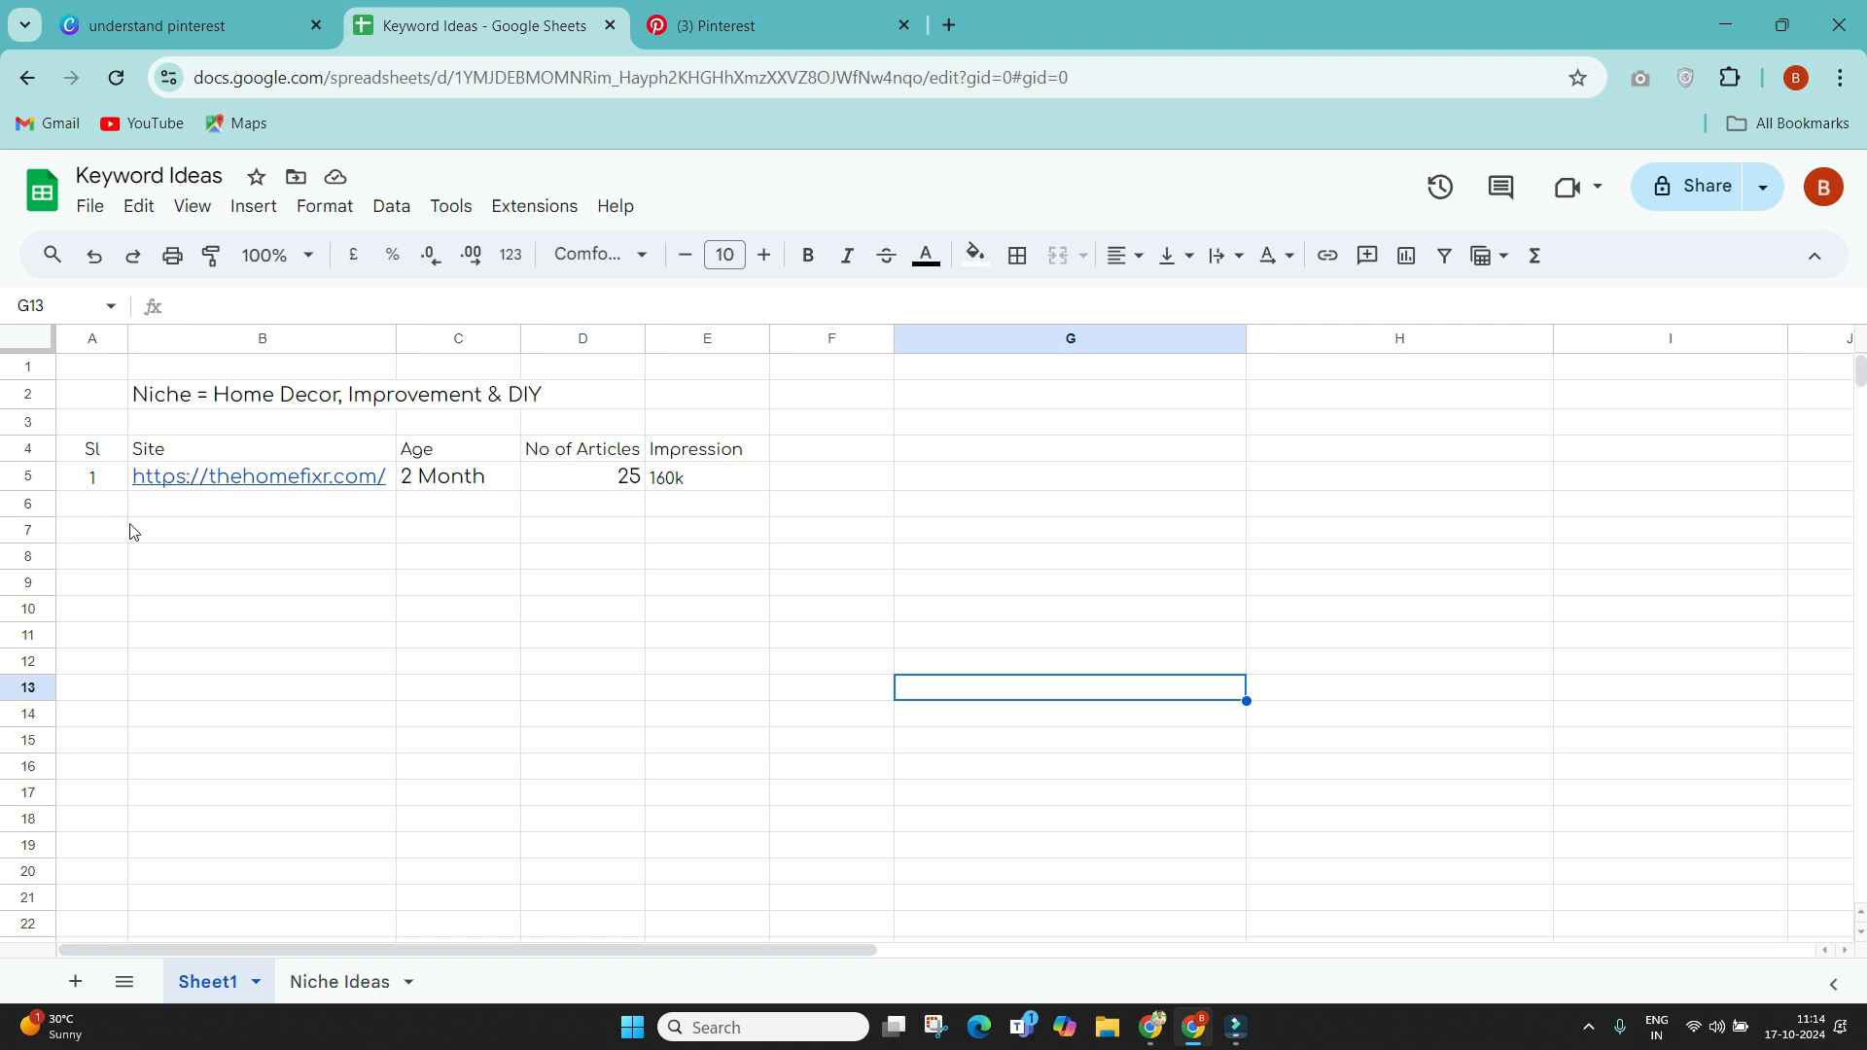
Step: Review the site, age, article count and impression entries in the Sheet1 table
drag(133, 449, 153, 520)
click(439, 604)
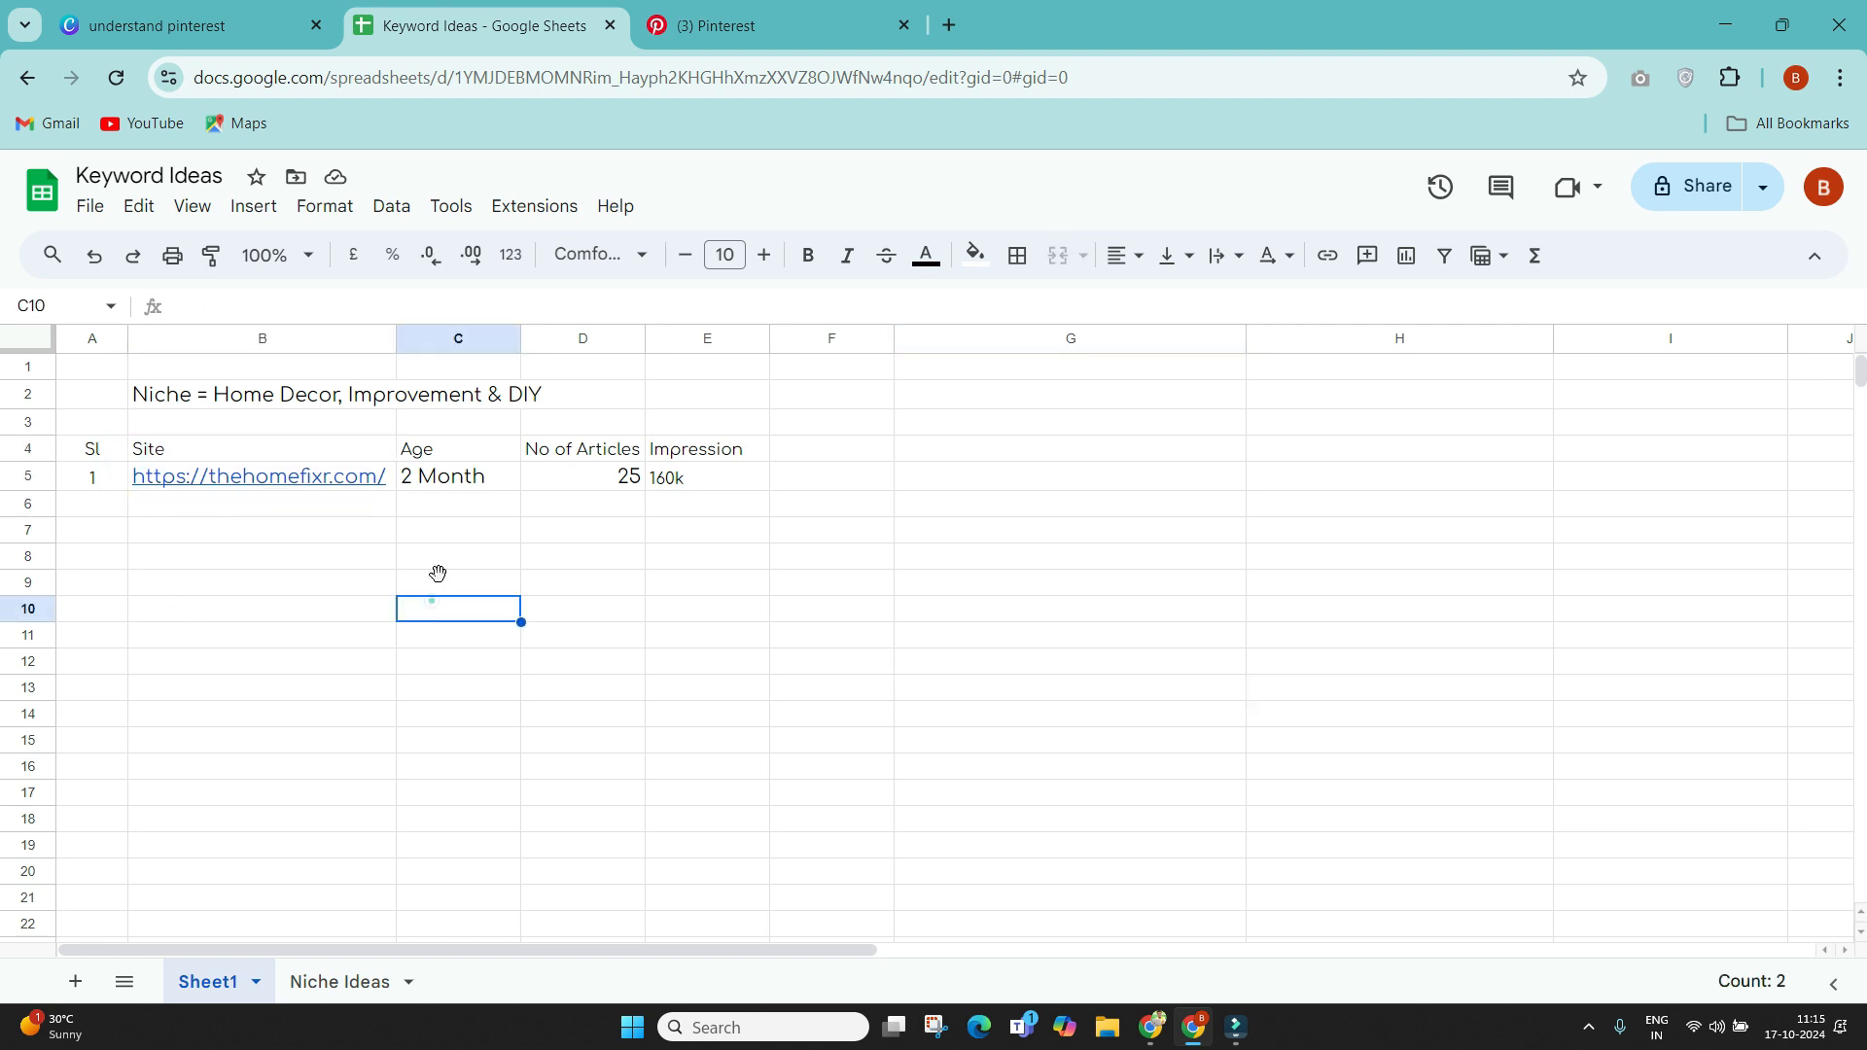
drag(433, 450, 671, 483)
click(629, 537)
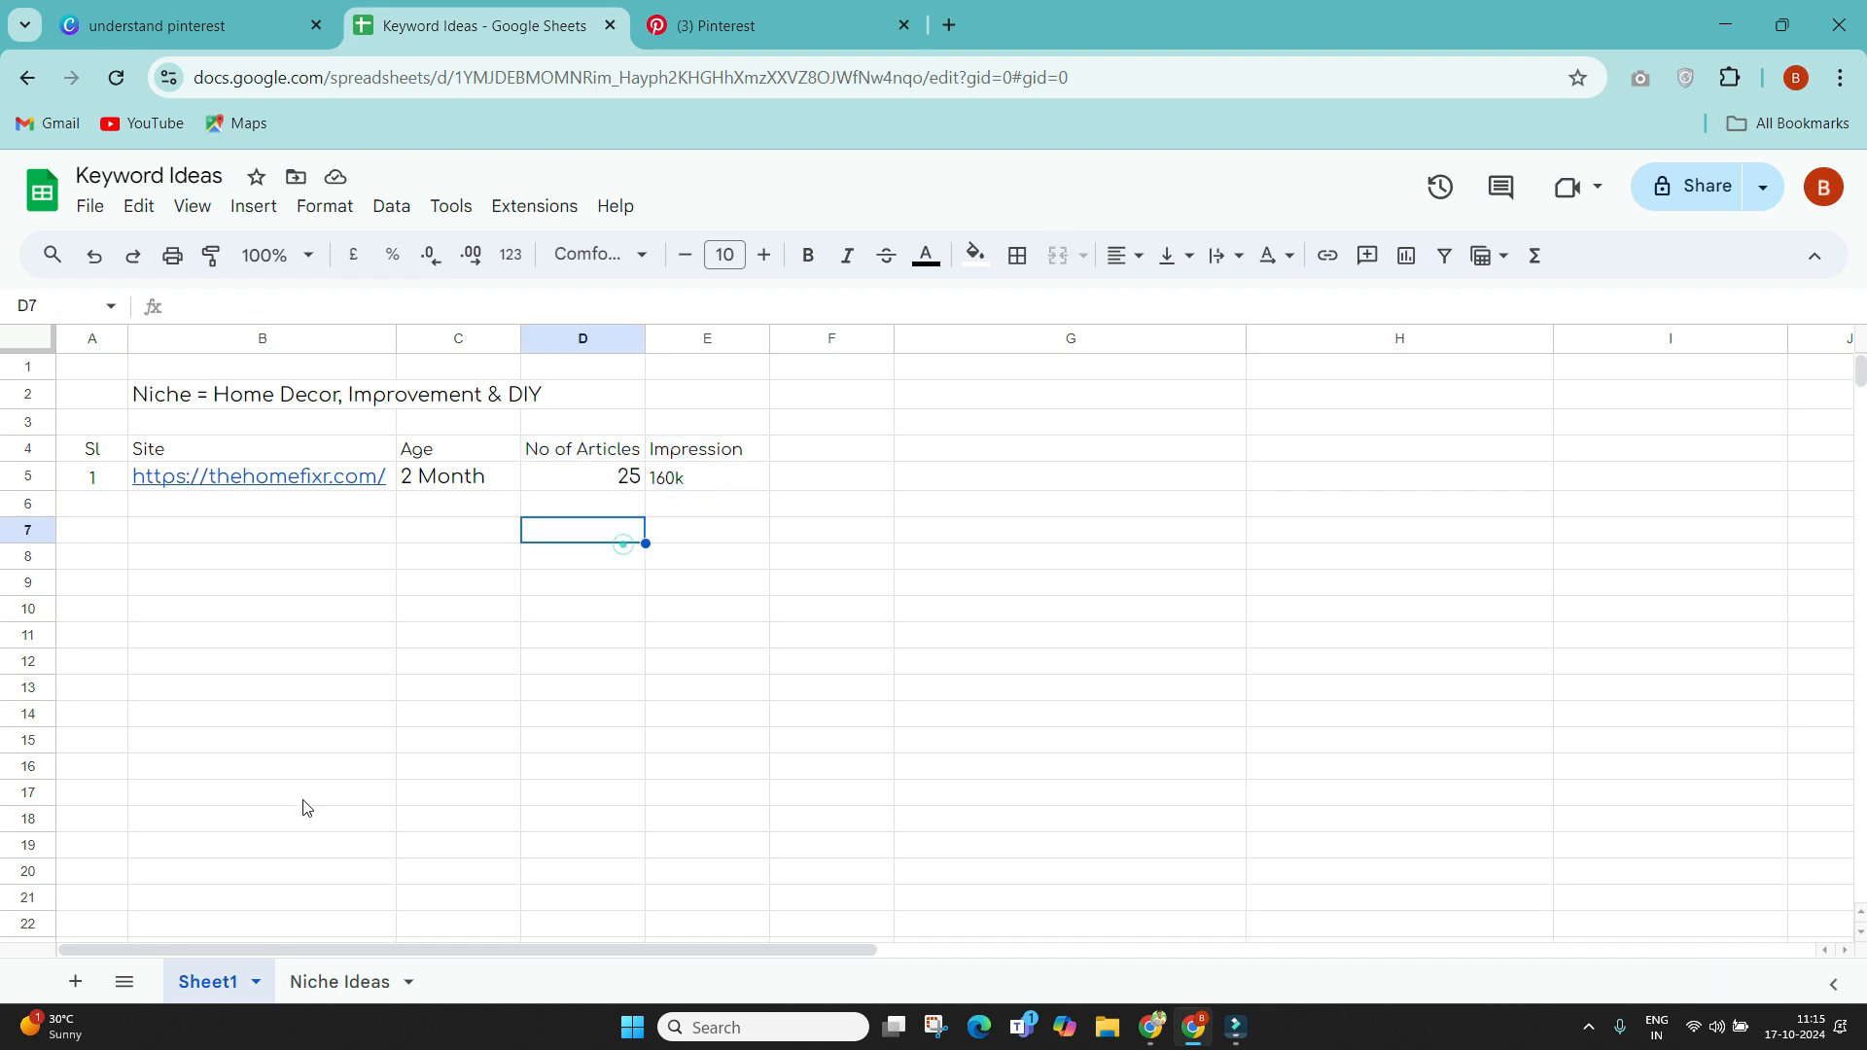
Step: Examine the Pinterest profiles in the Niche Ideas sheet with their websites, impressions and followers, focusing on the thehomefixr.com row
click(329, 967)
click(472, 885)
click(364, 453)
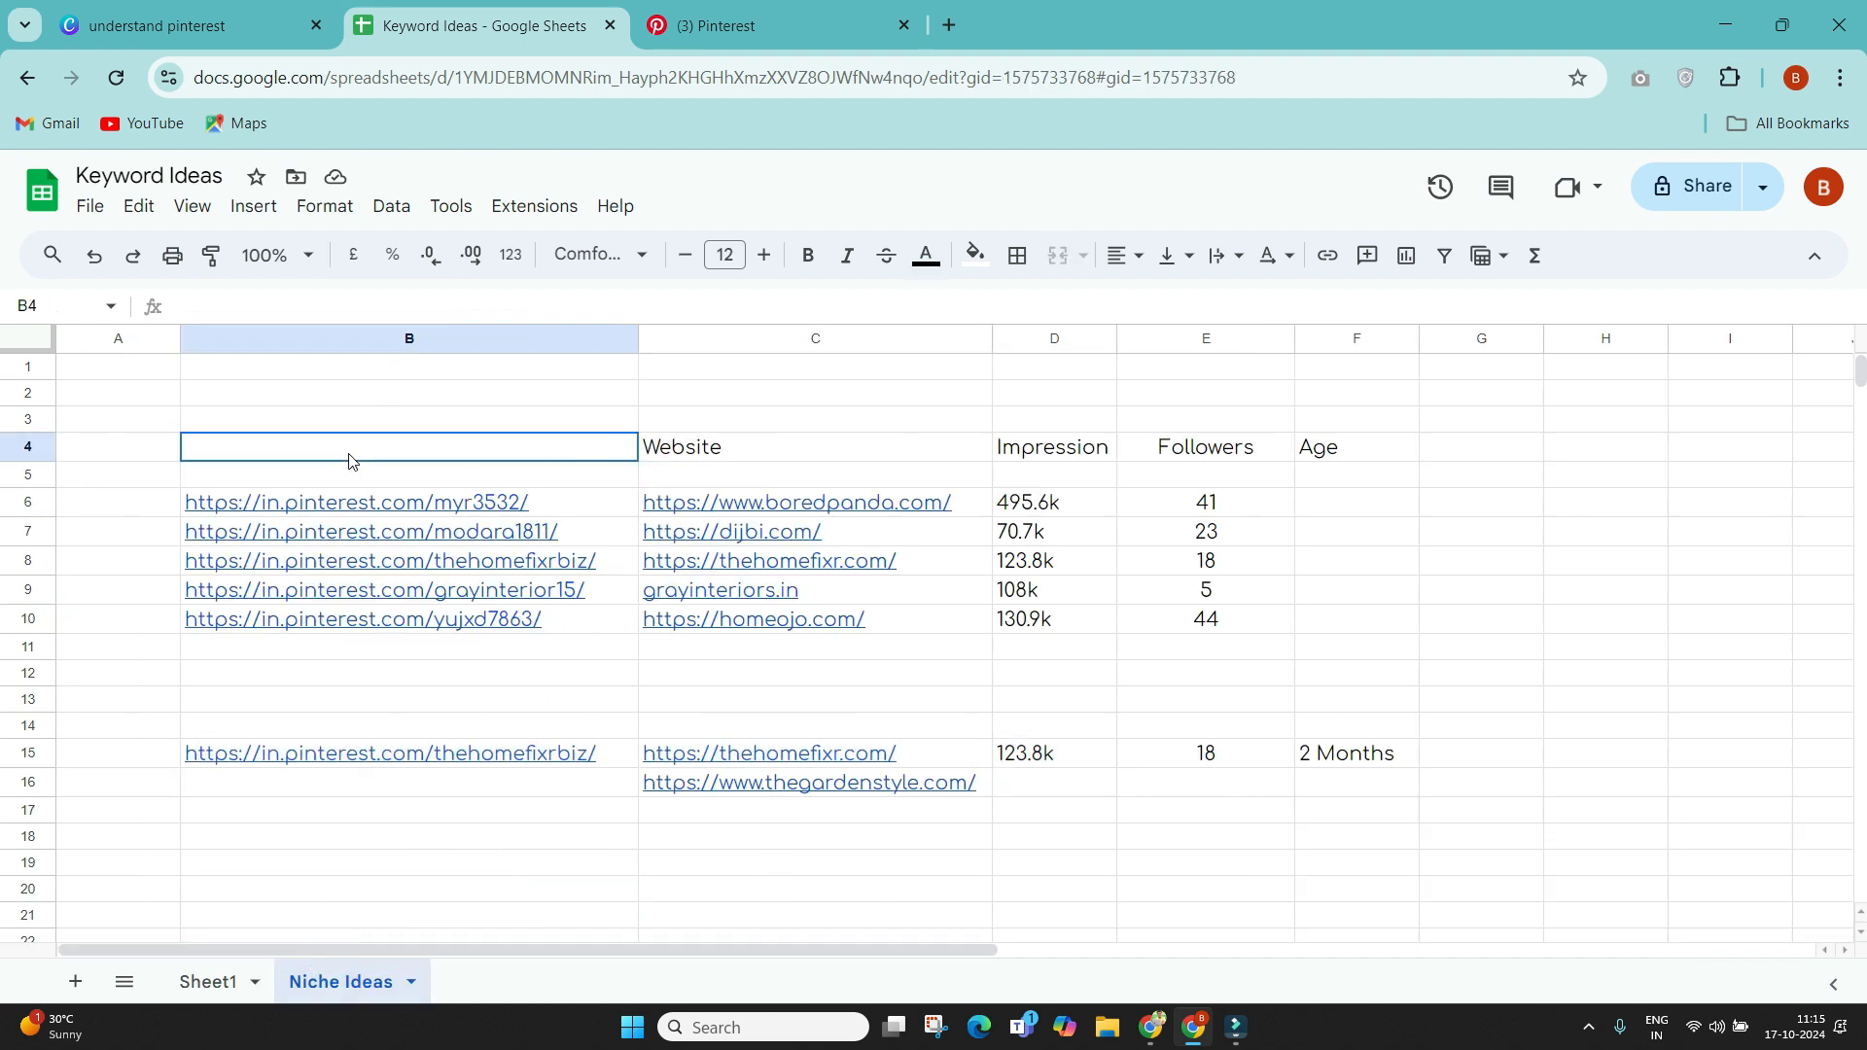
drag(348, 452, 1358, 680)
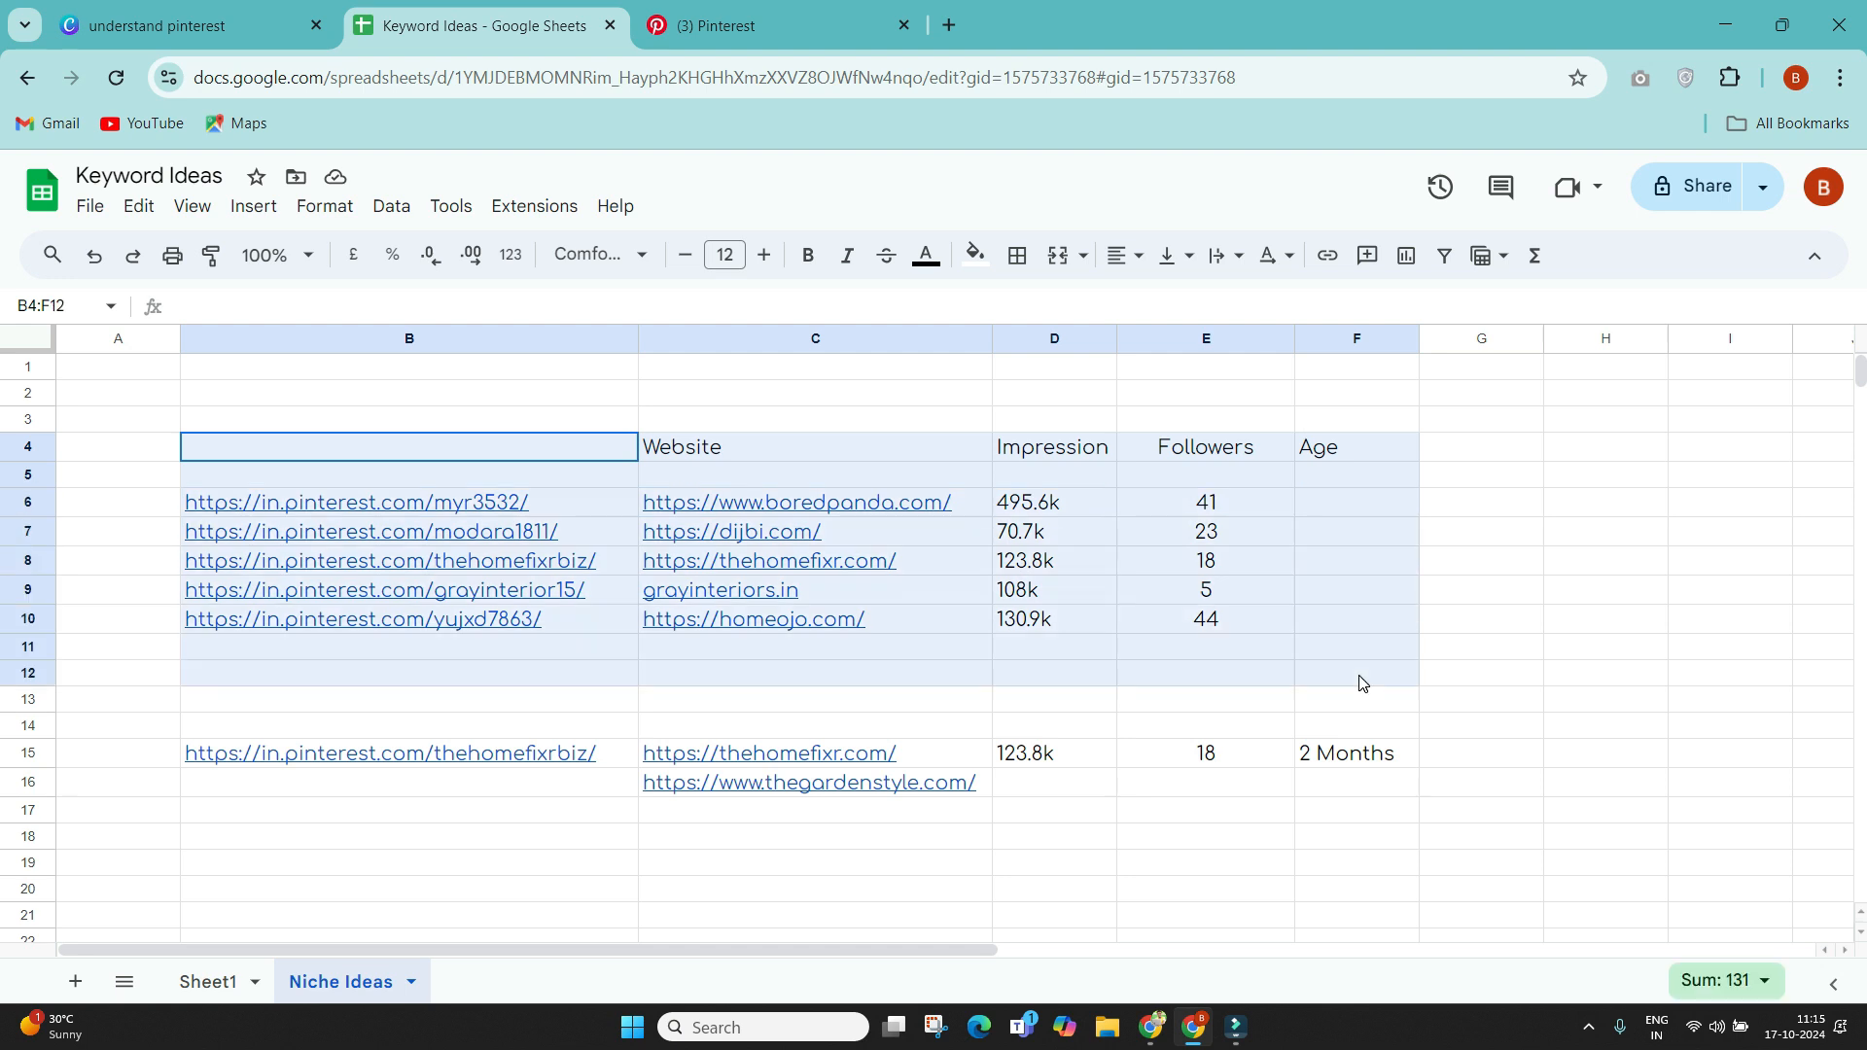
click(1169, 672)
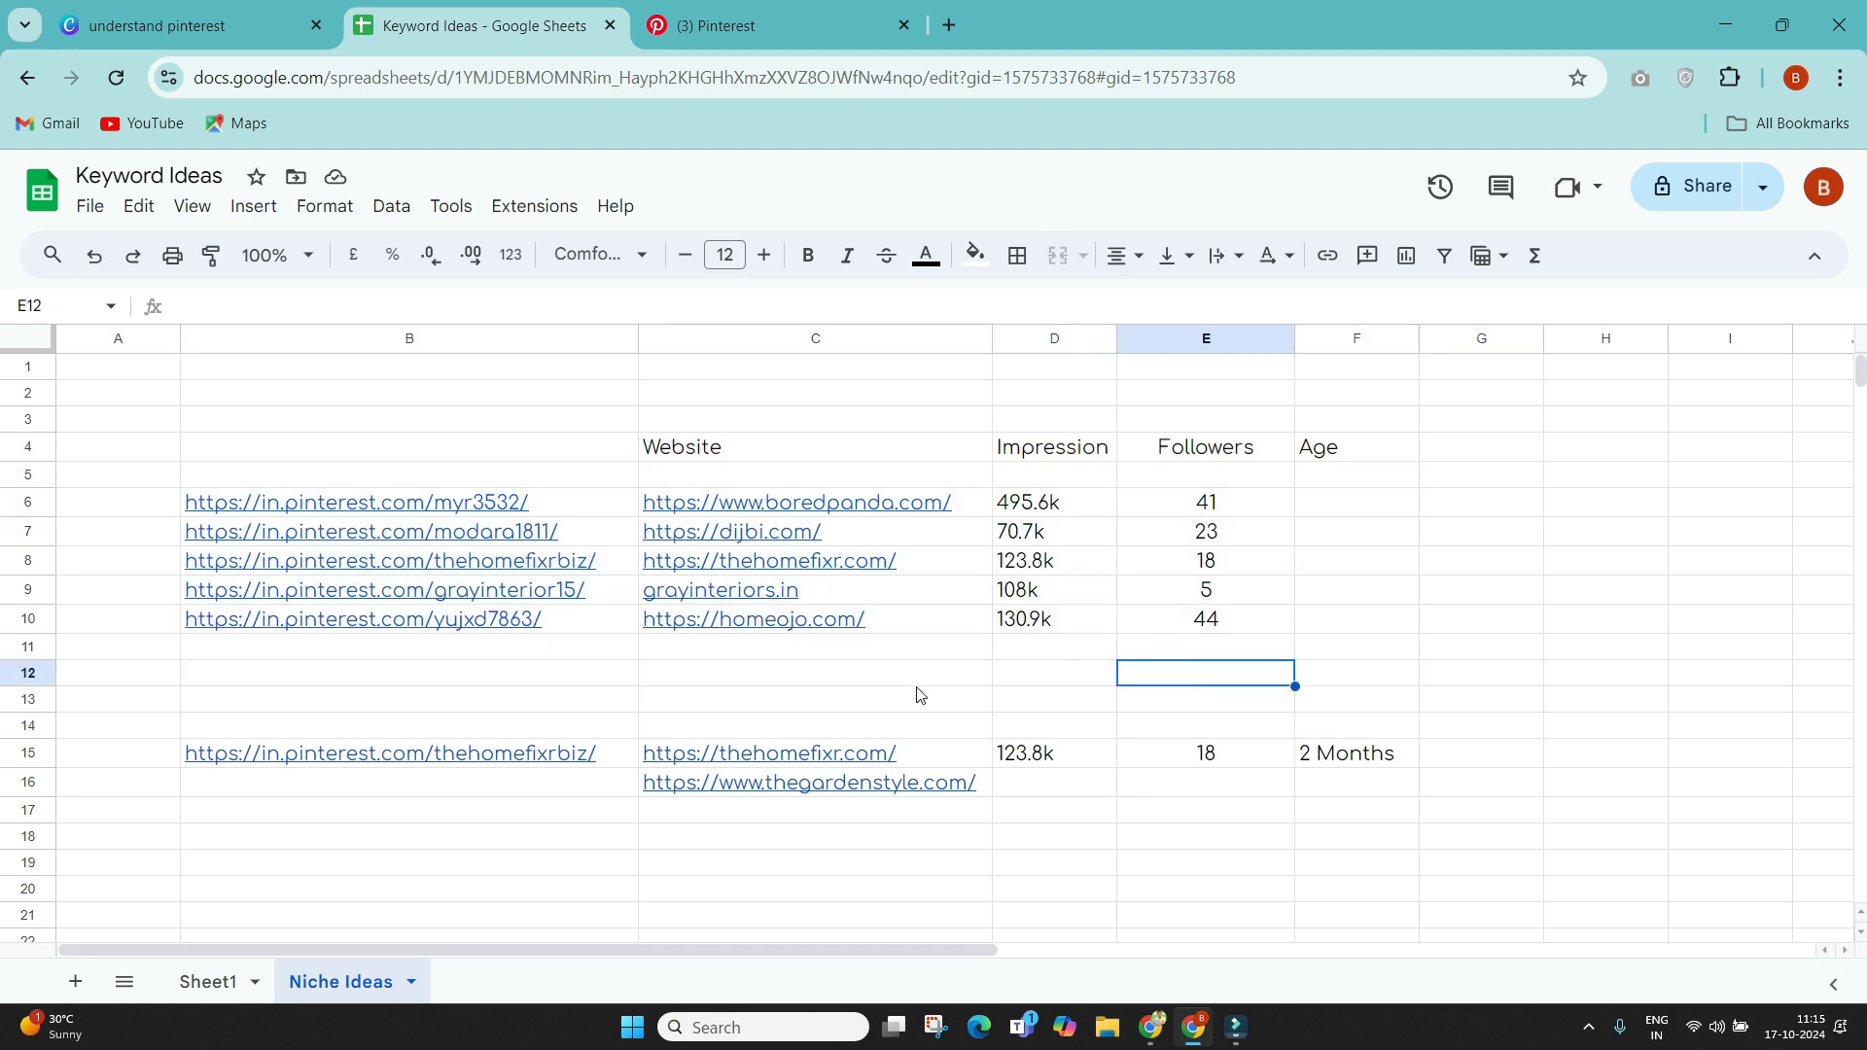
mouse_move(948, 569)
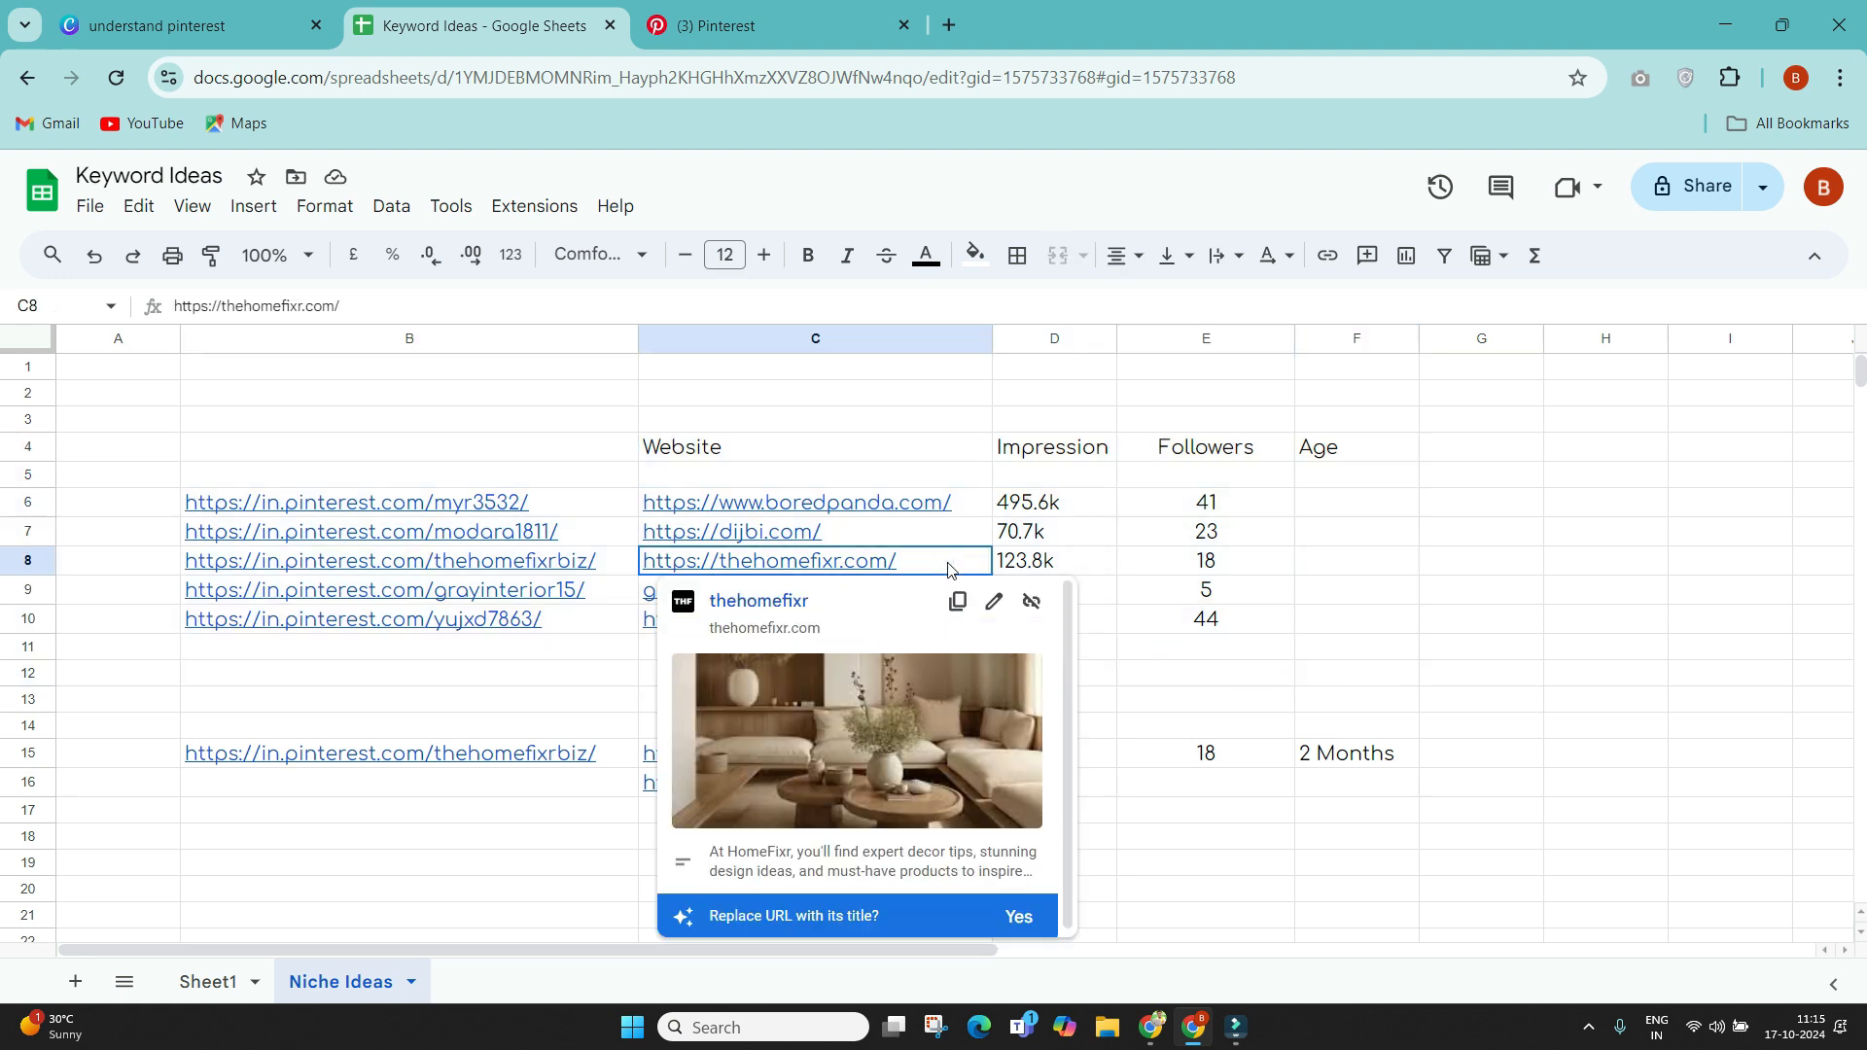
drag(936, 560, 1071, 563)
click(1312, 568)
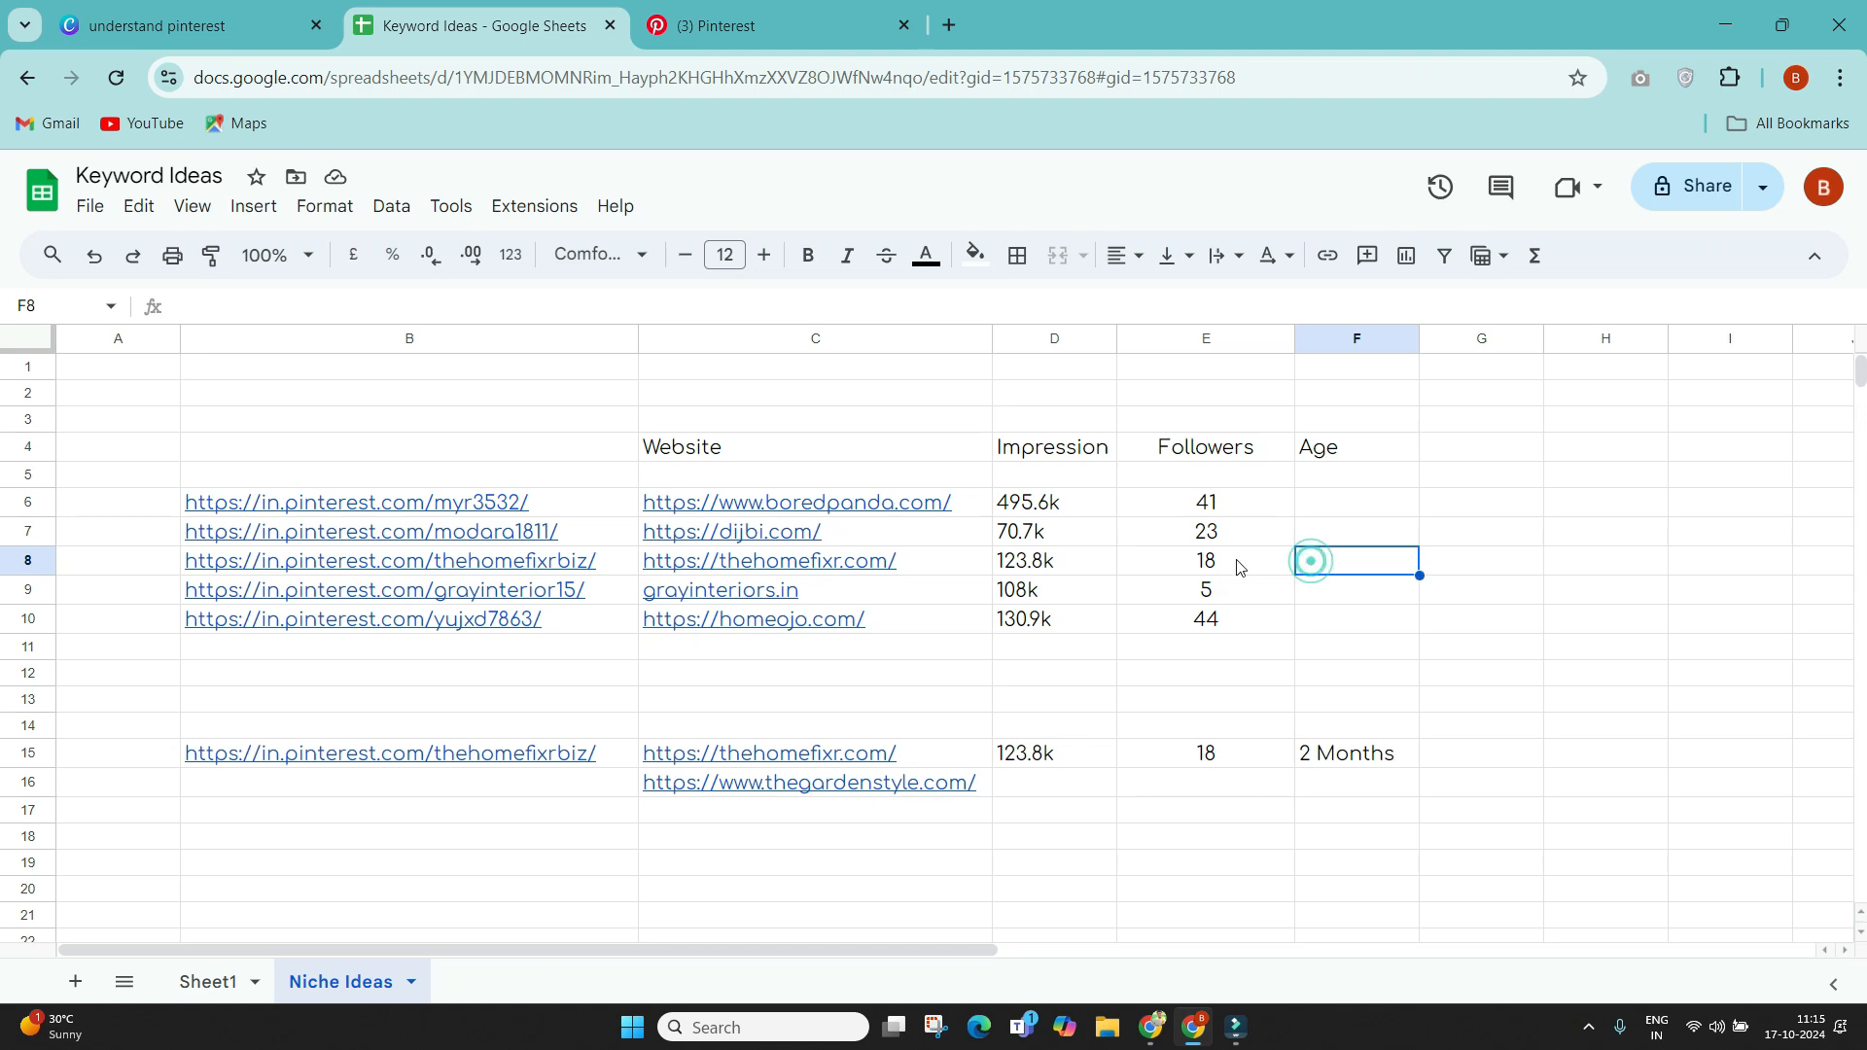
Step: Return to Sheet1 and check the age and number of articles recorded for thehomefixr.com
click(229, 982)
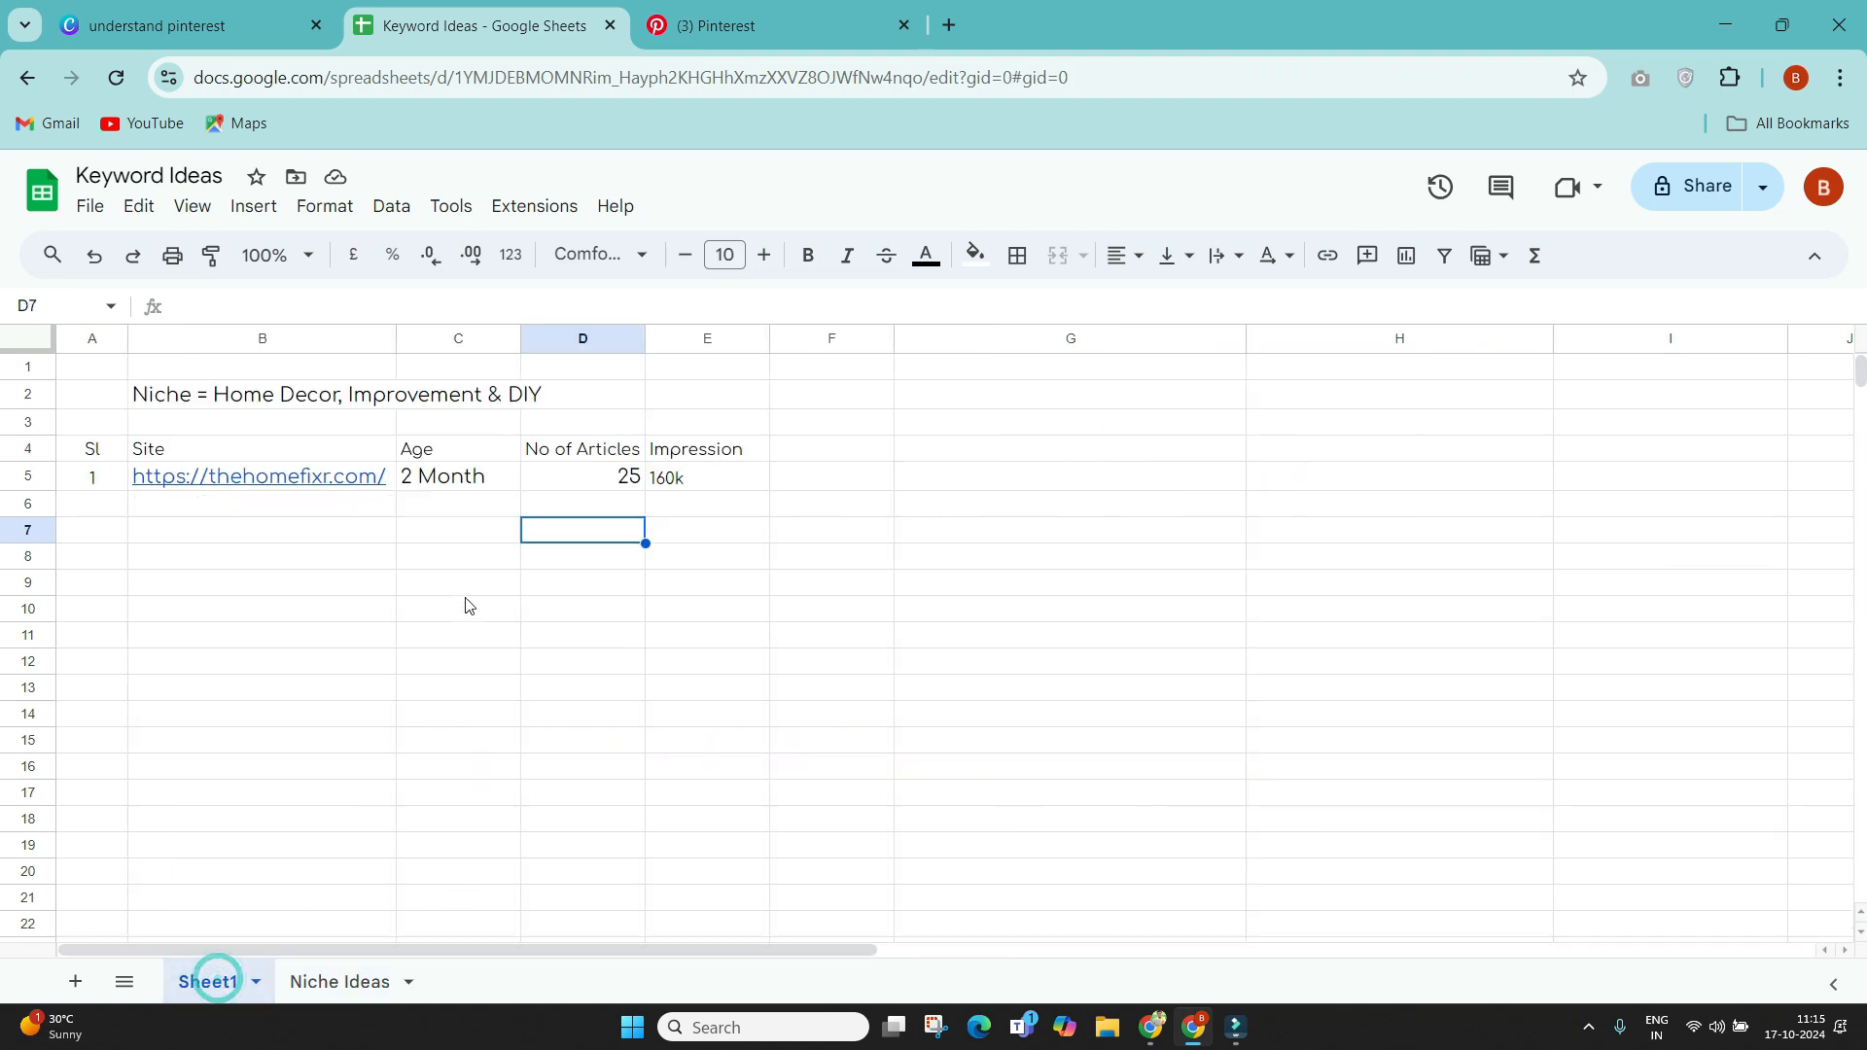
click(450, 483)
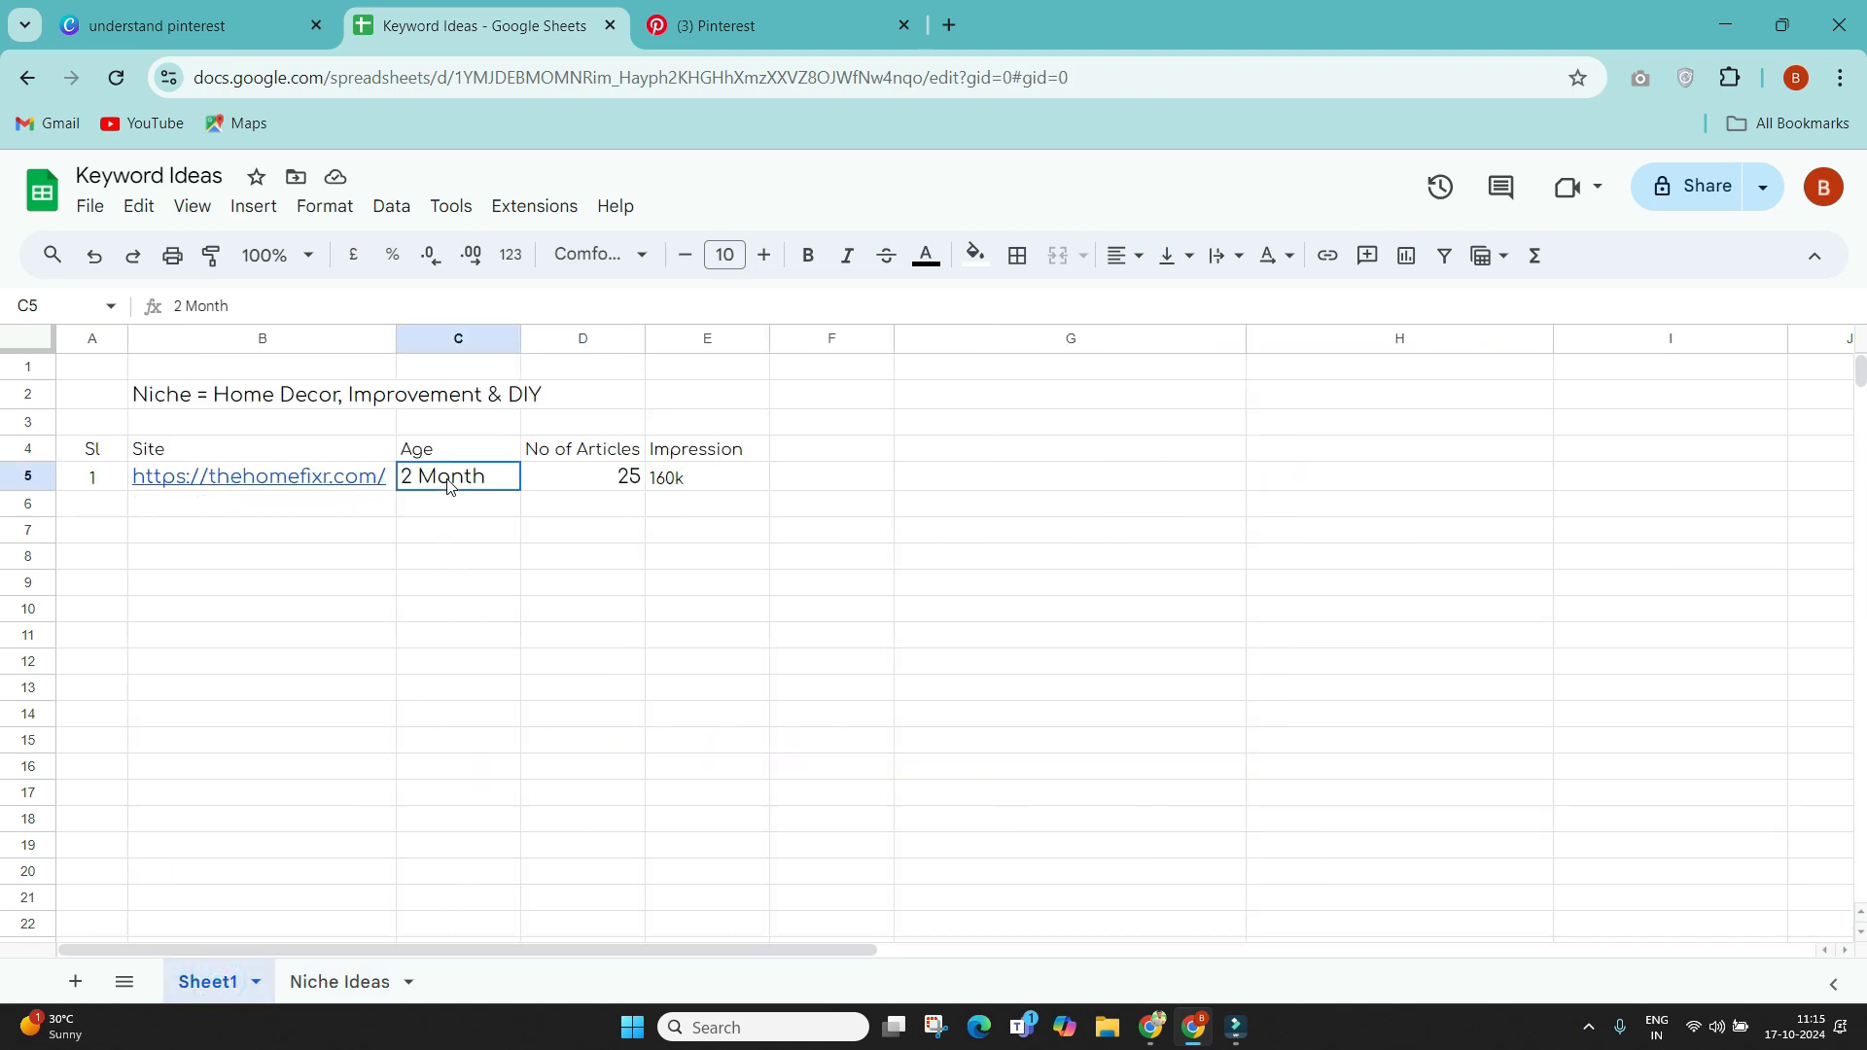
click(584, 482)
Step: Switch to Pinterest and examine the Home Fixr profile's monthly views and its created pins
click(714, 25)
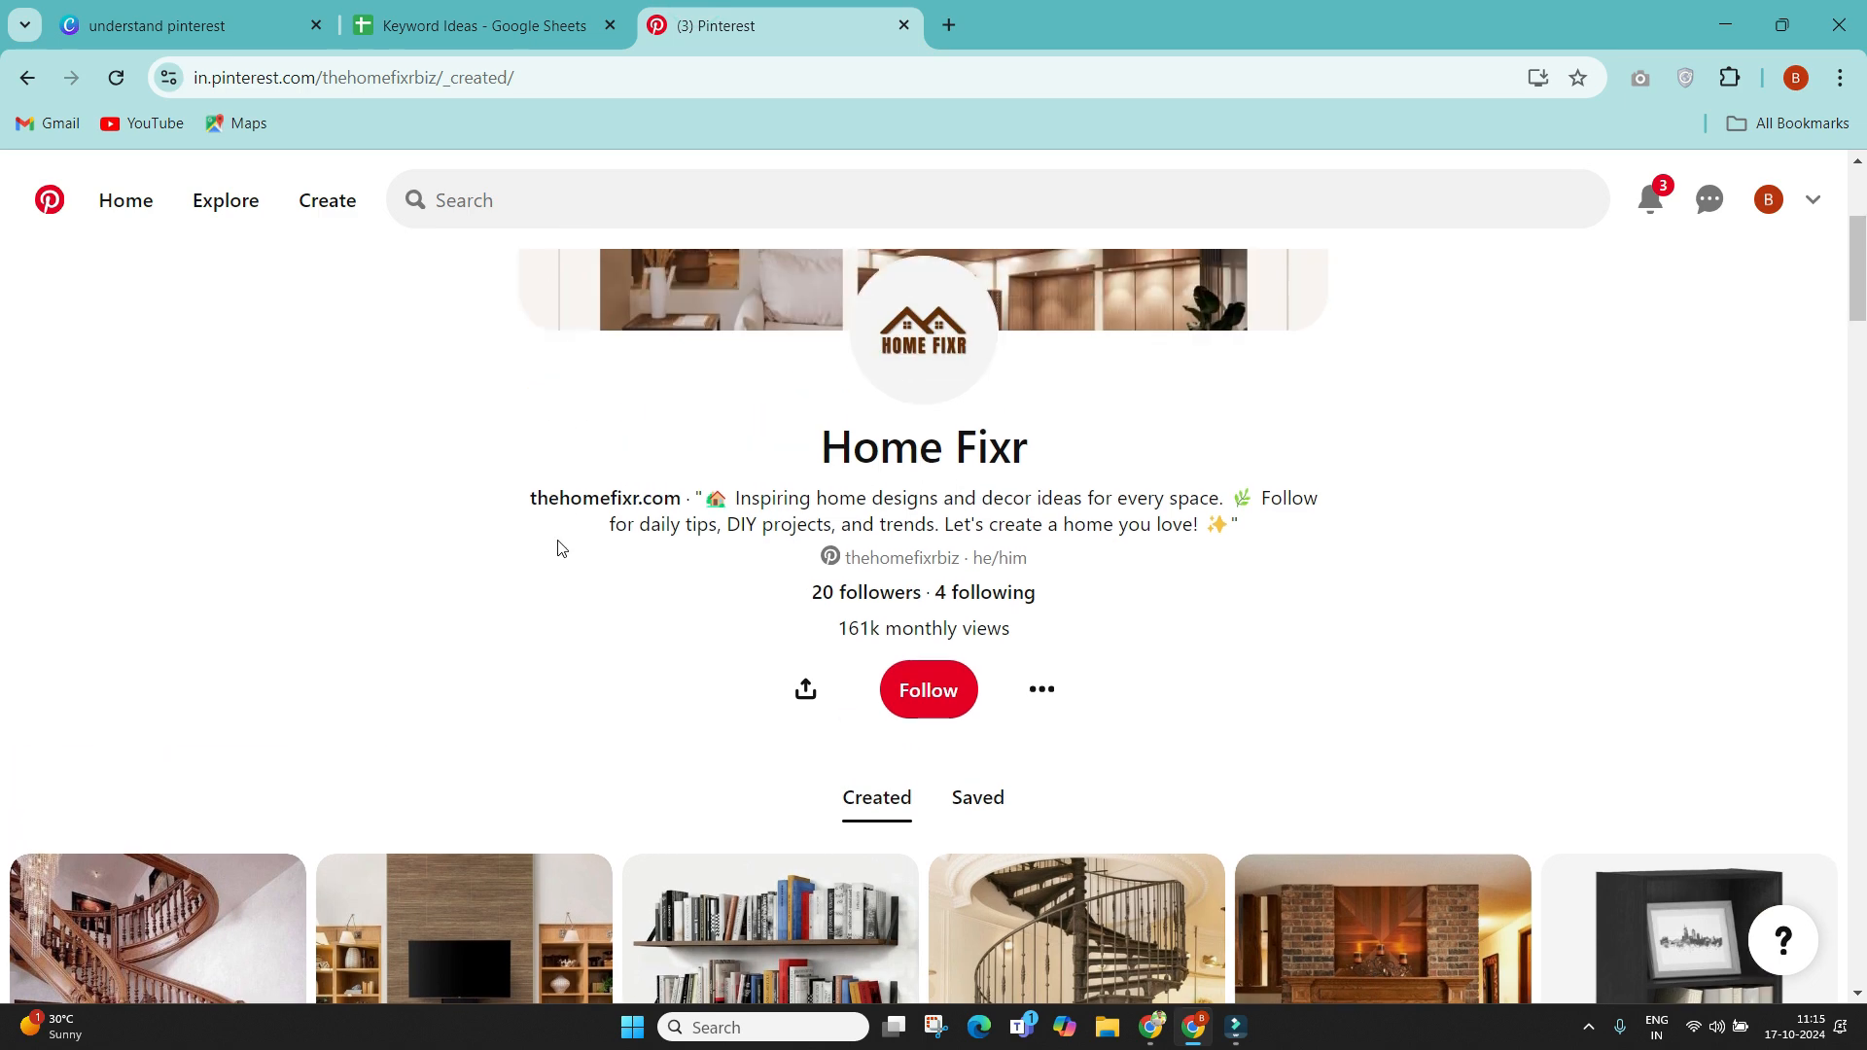
double_click(844, 762)
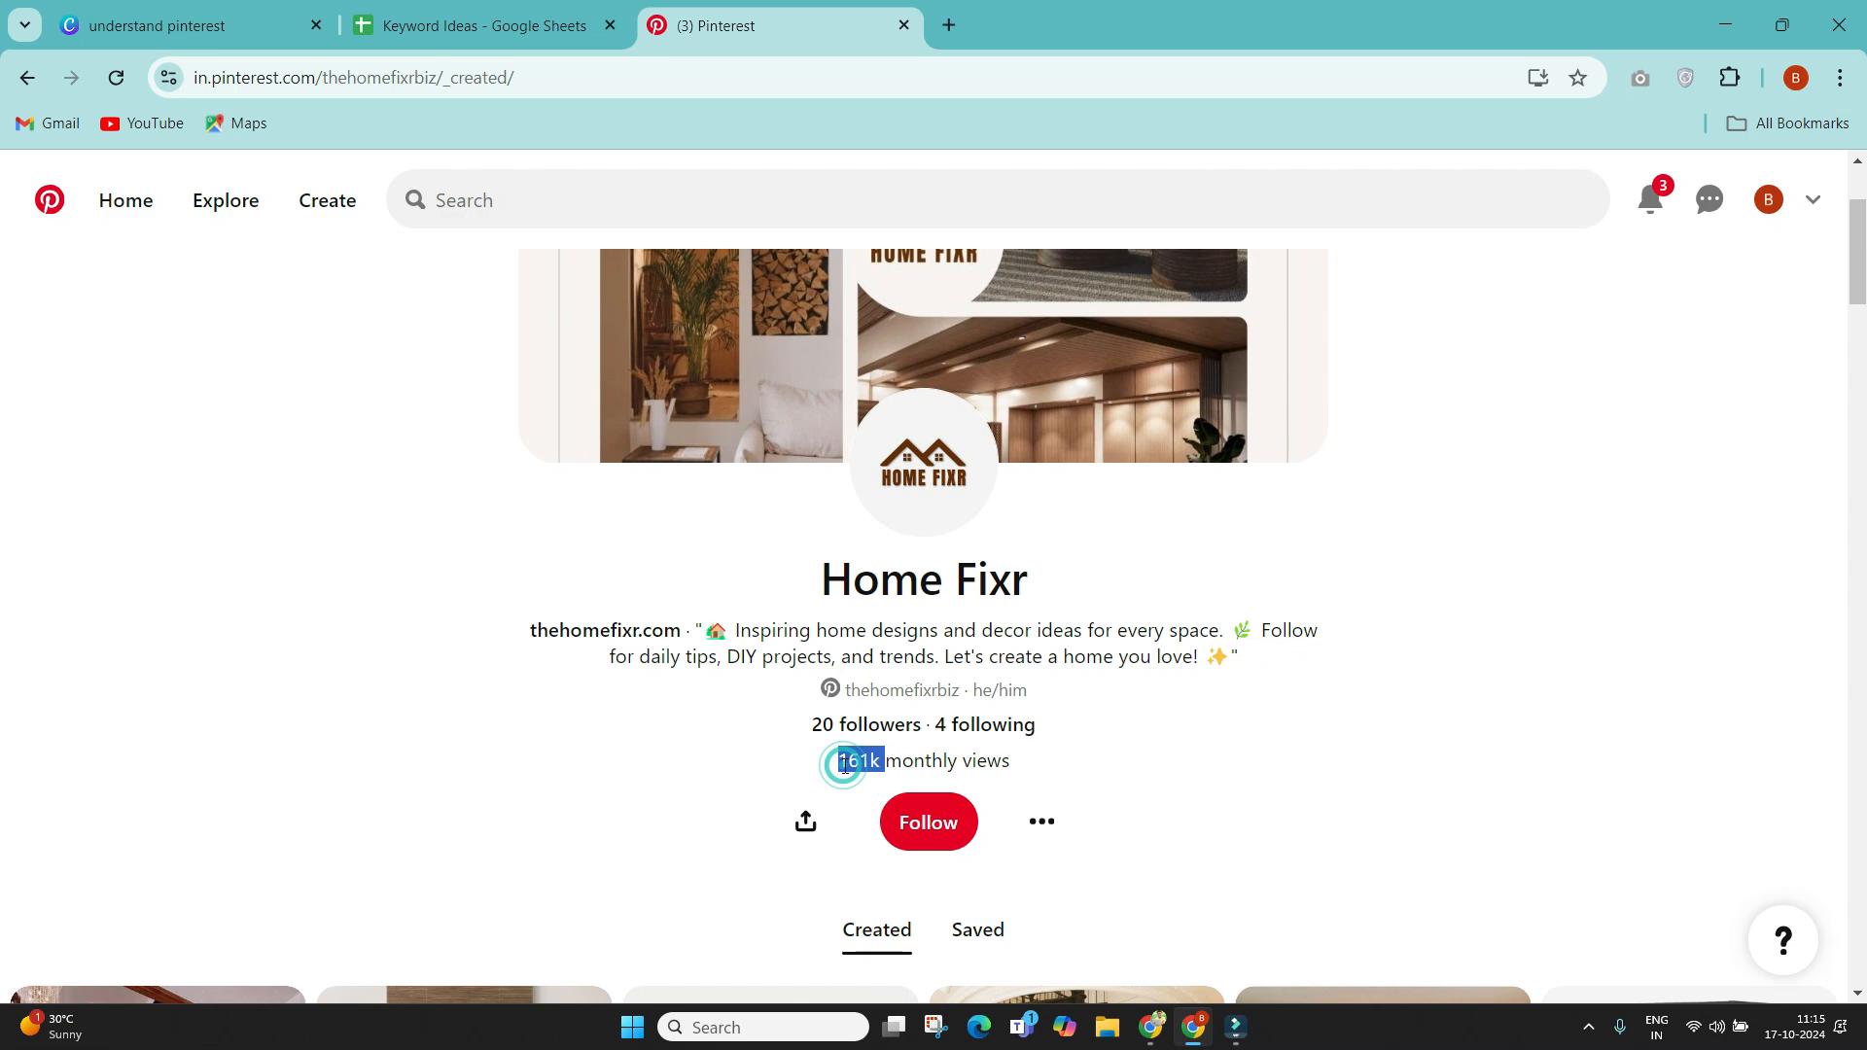
scroll(844, 763, down, 10)
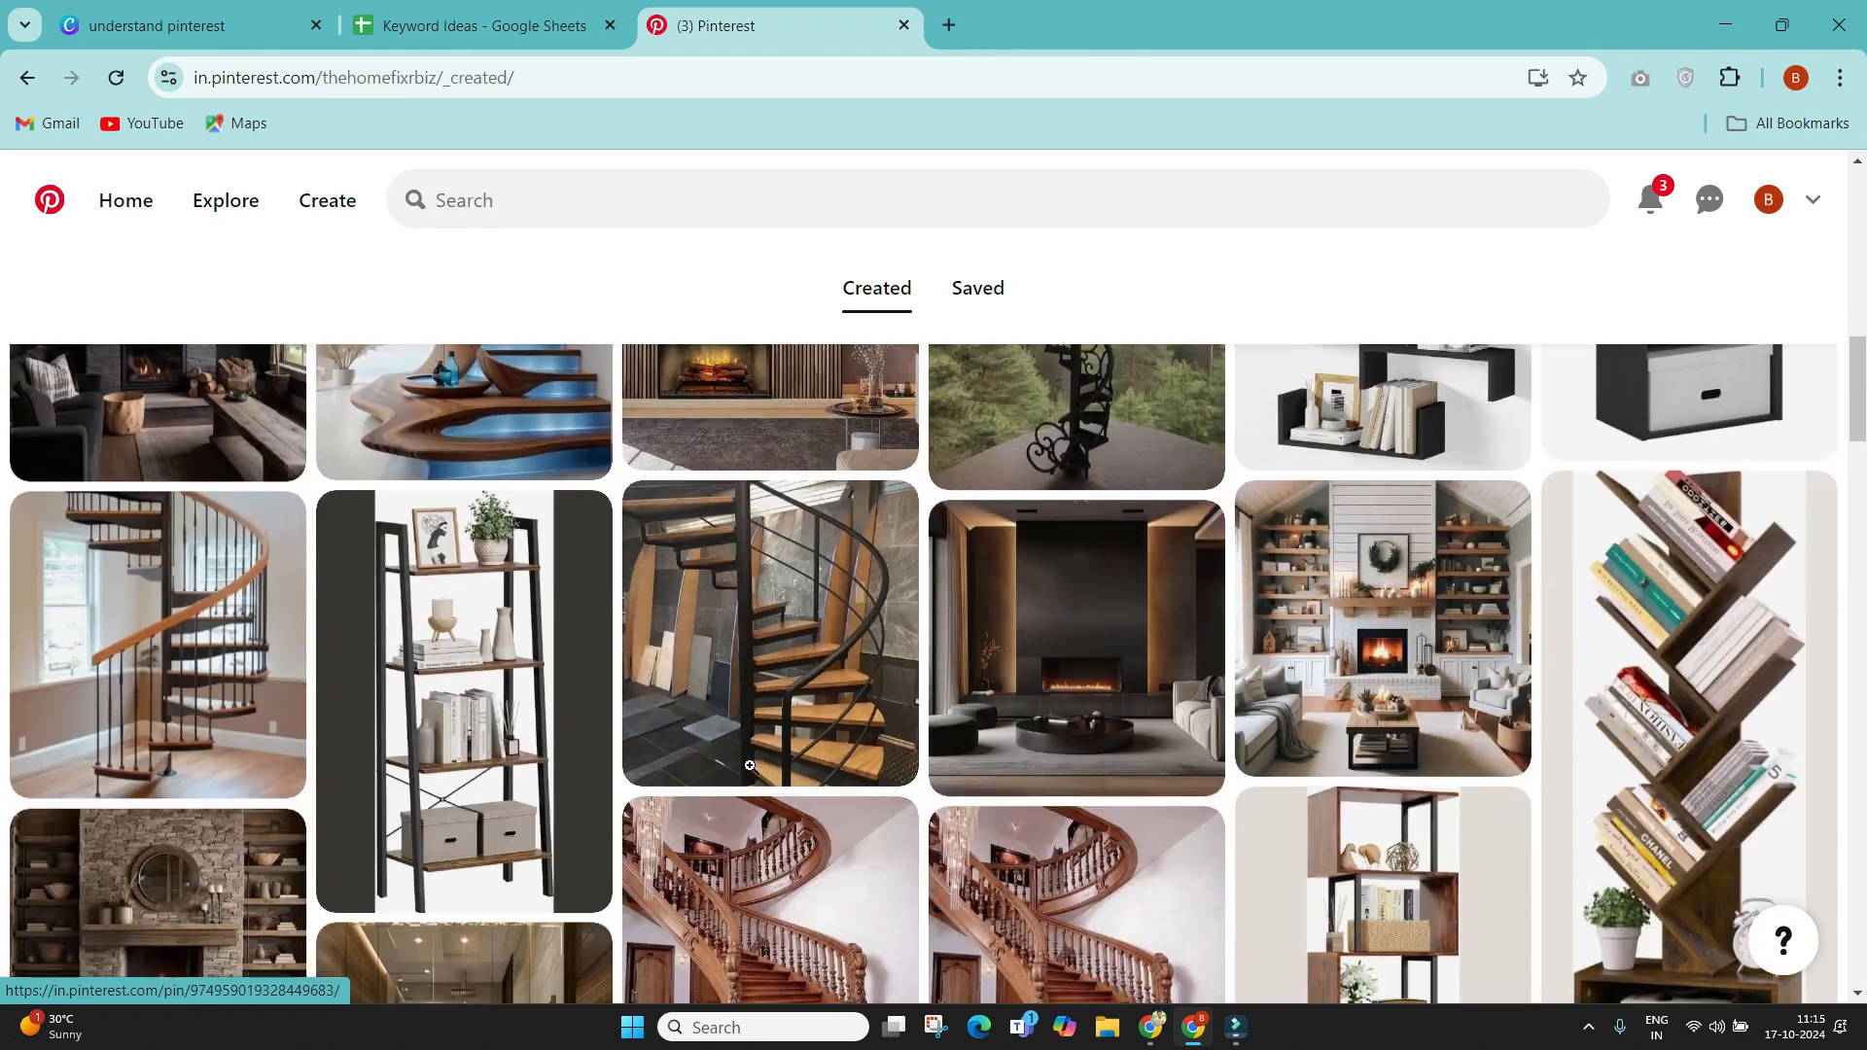
scroll(749, 765, down, 15)
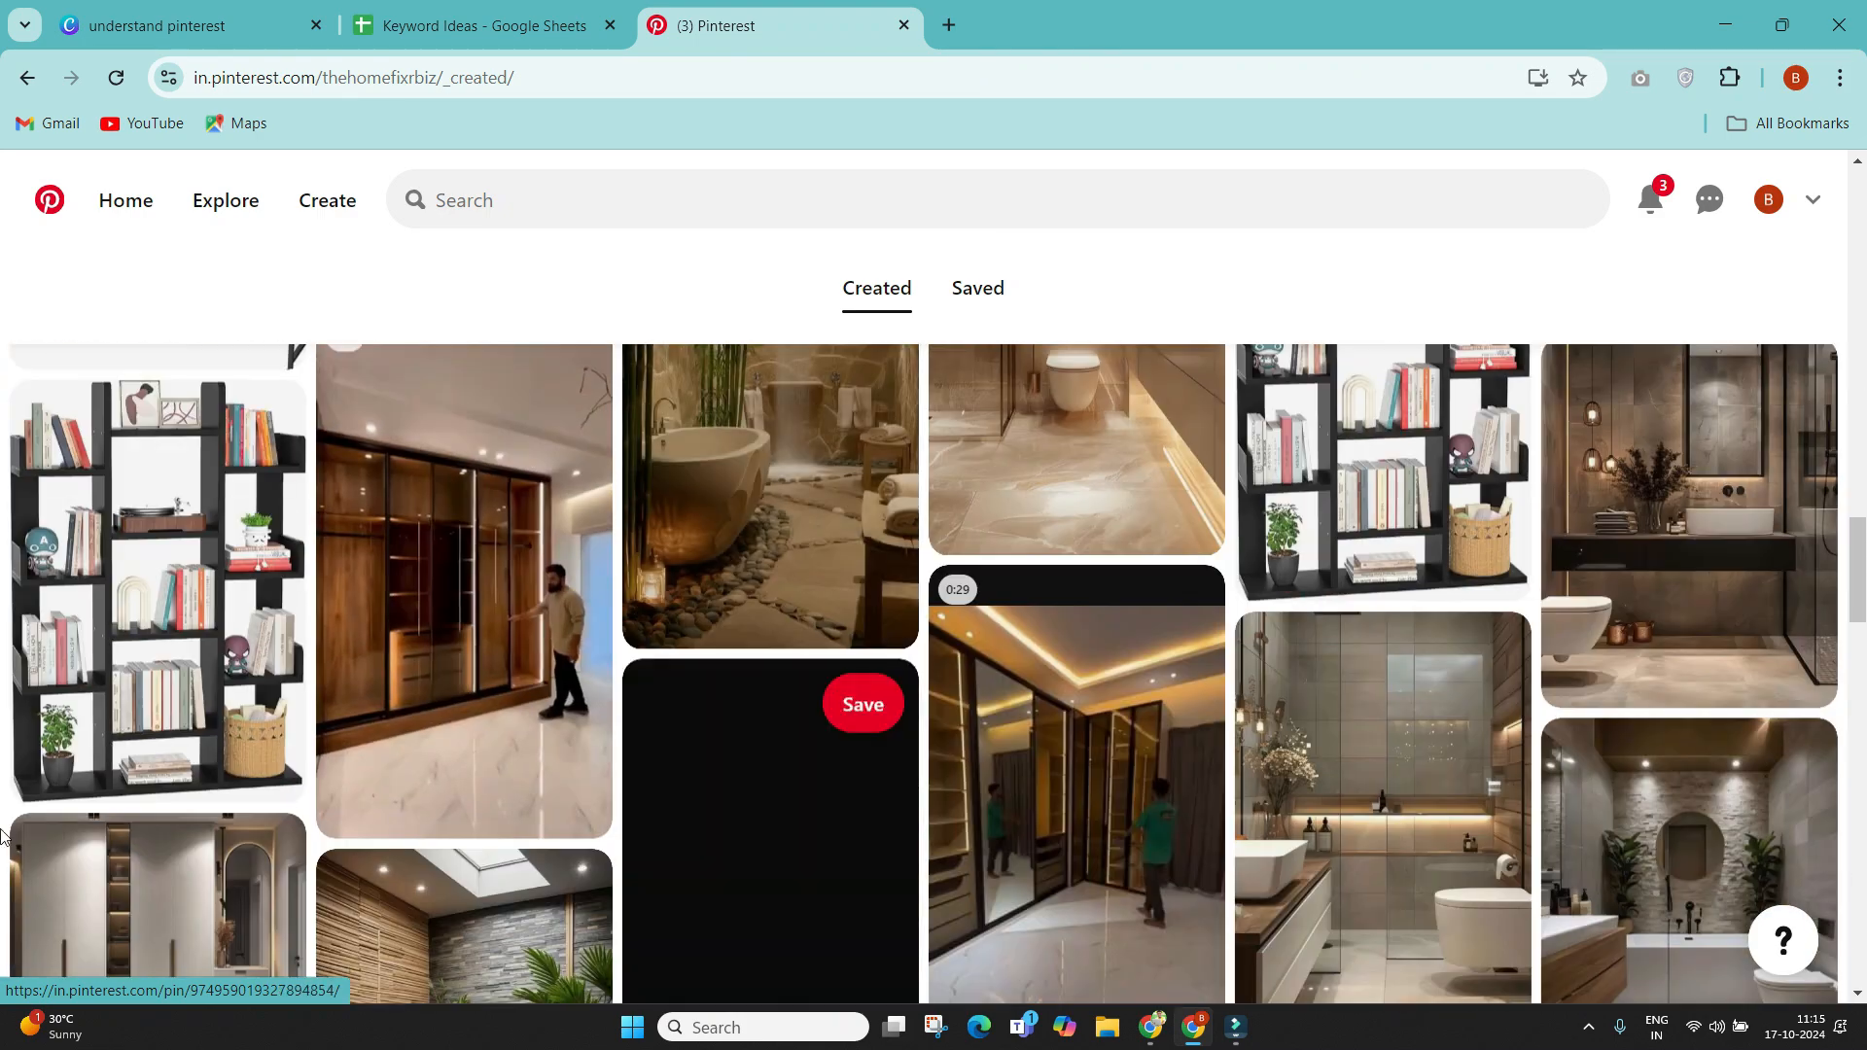
scroll(2, 914, down, 1)
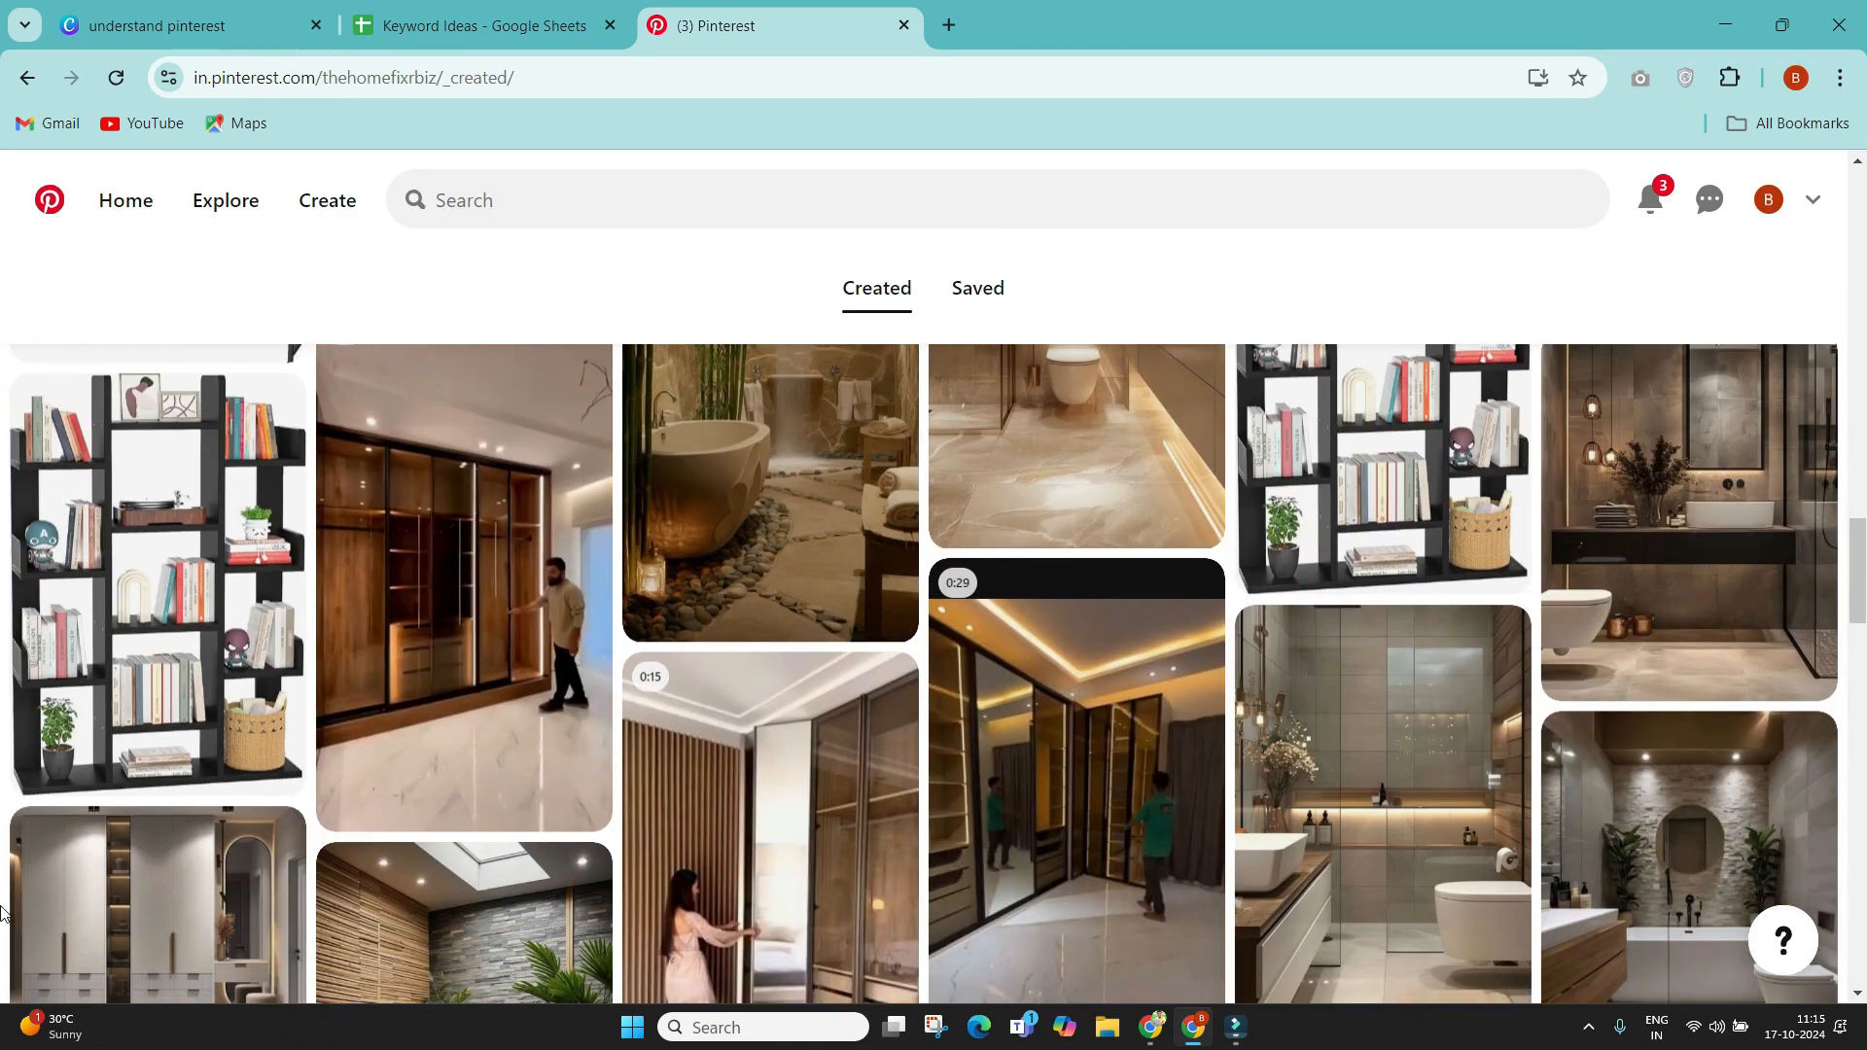
scroll(2, 914, down, 15)
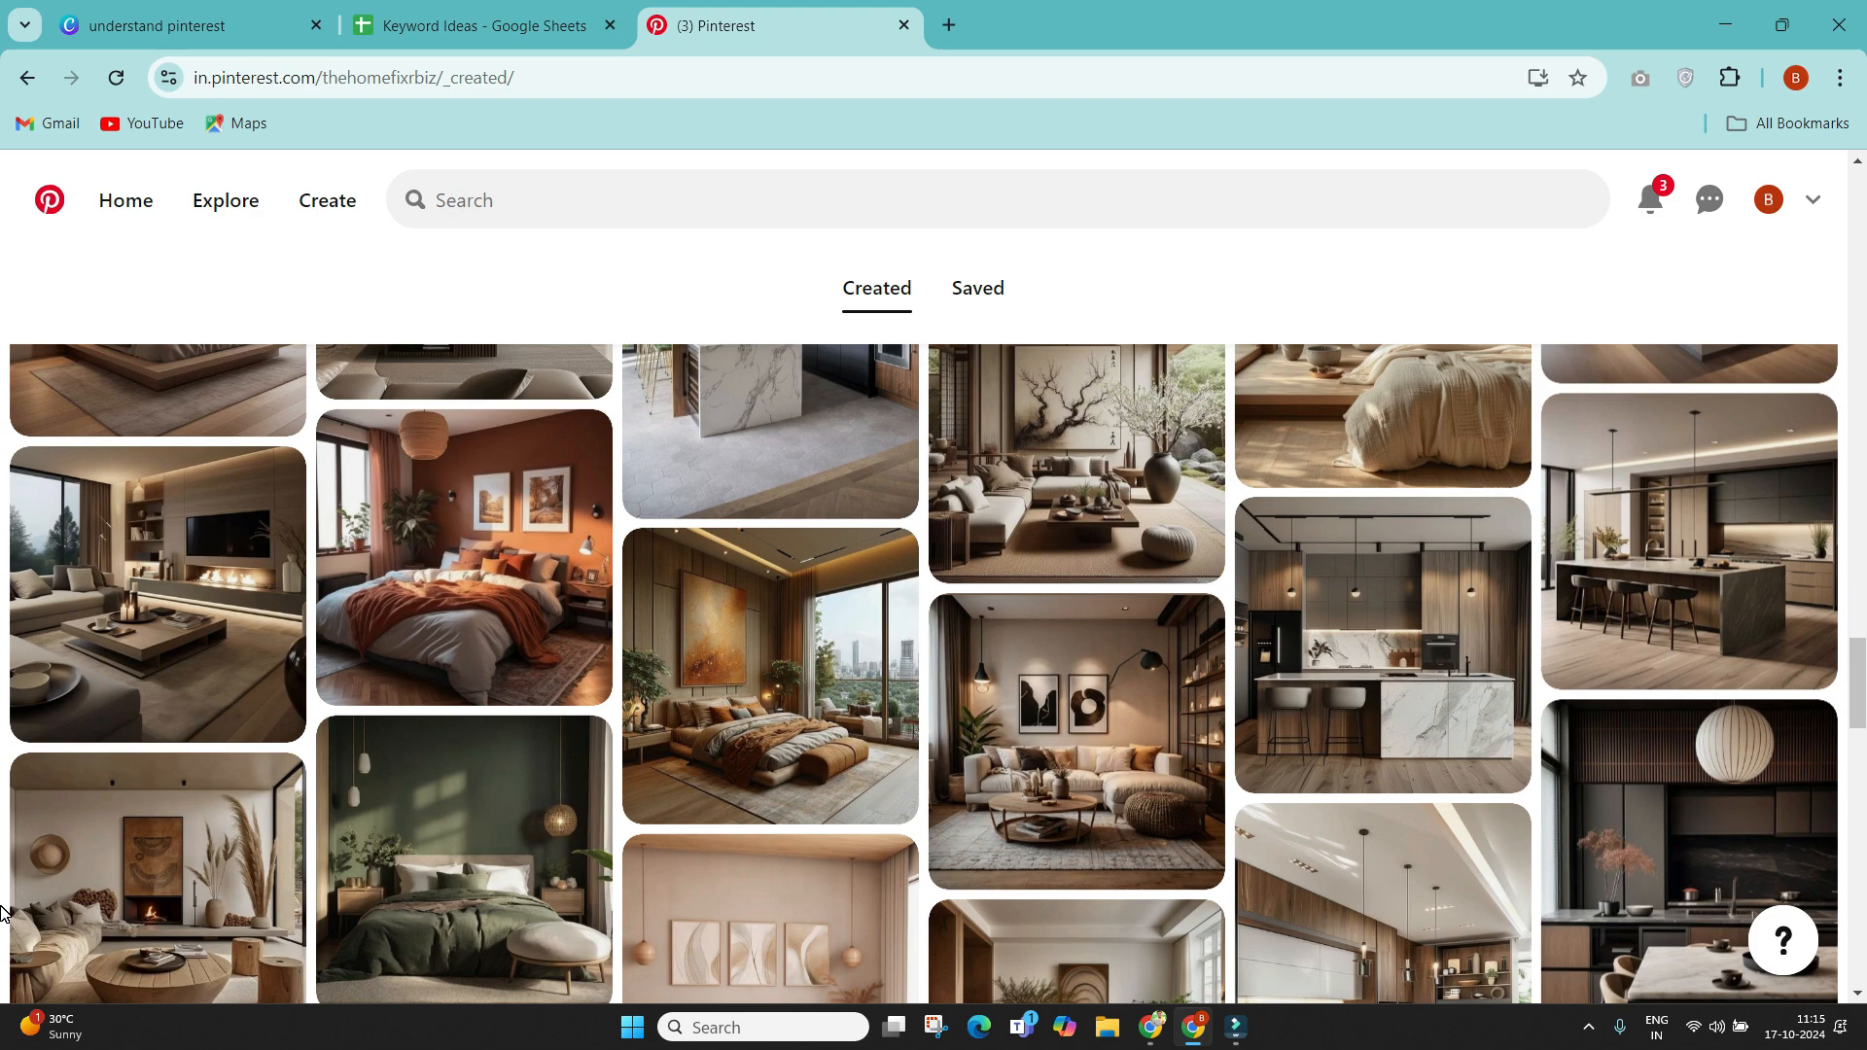
scroll(1798, 768, down, 10)
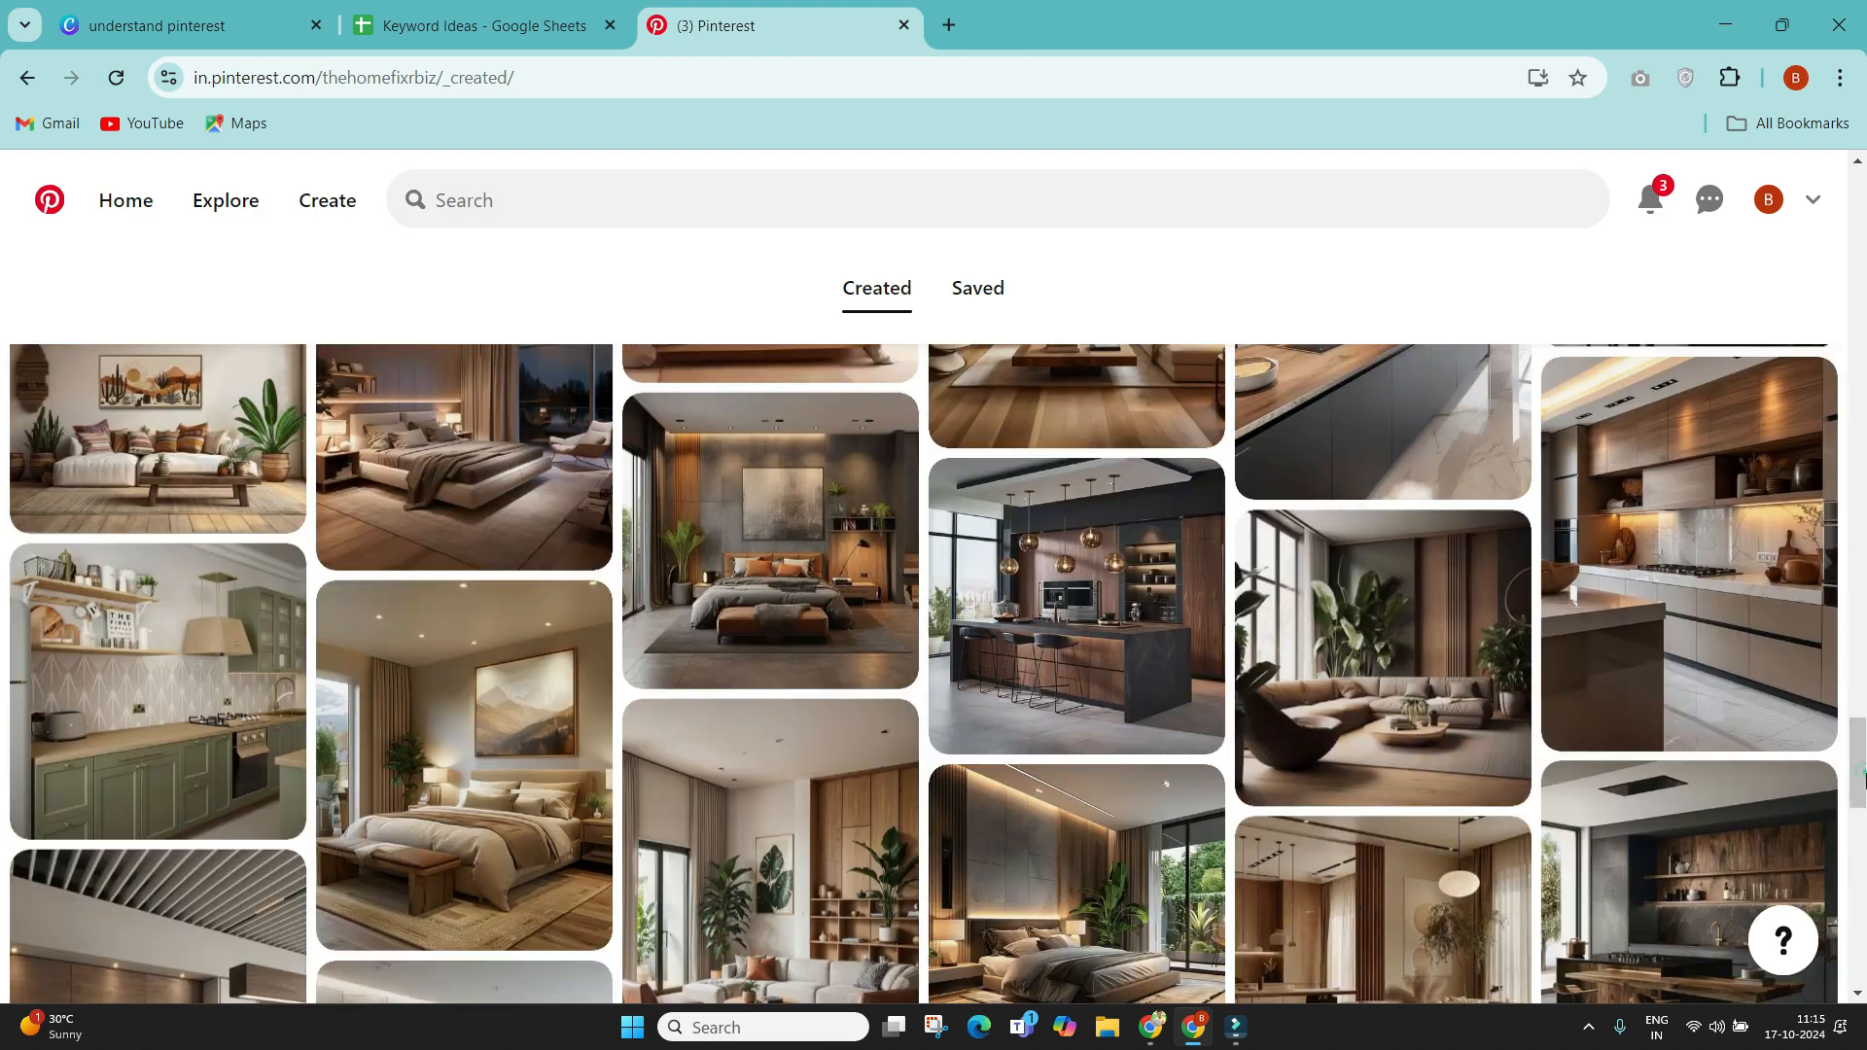
drag(1860, 773, 1860, 288)
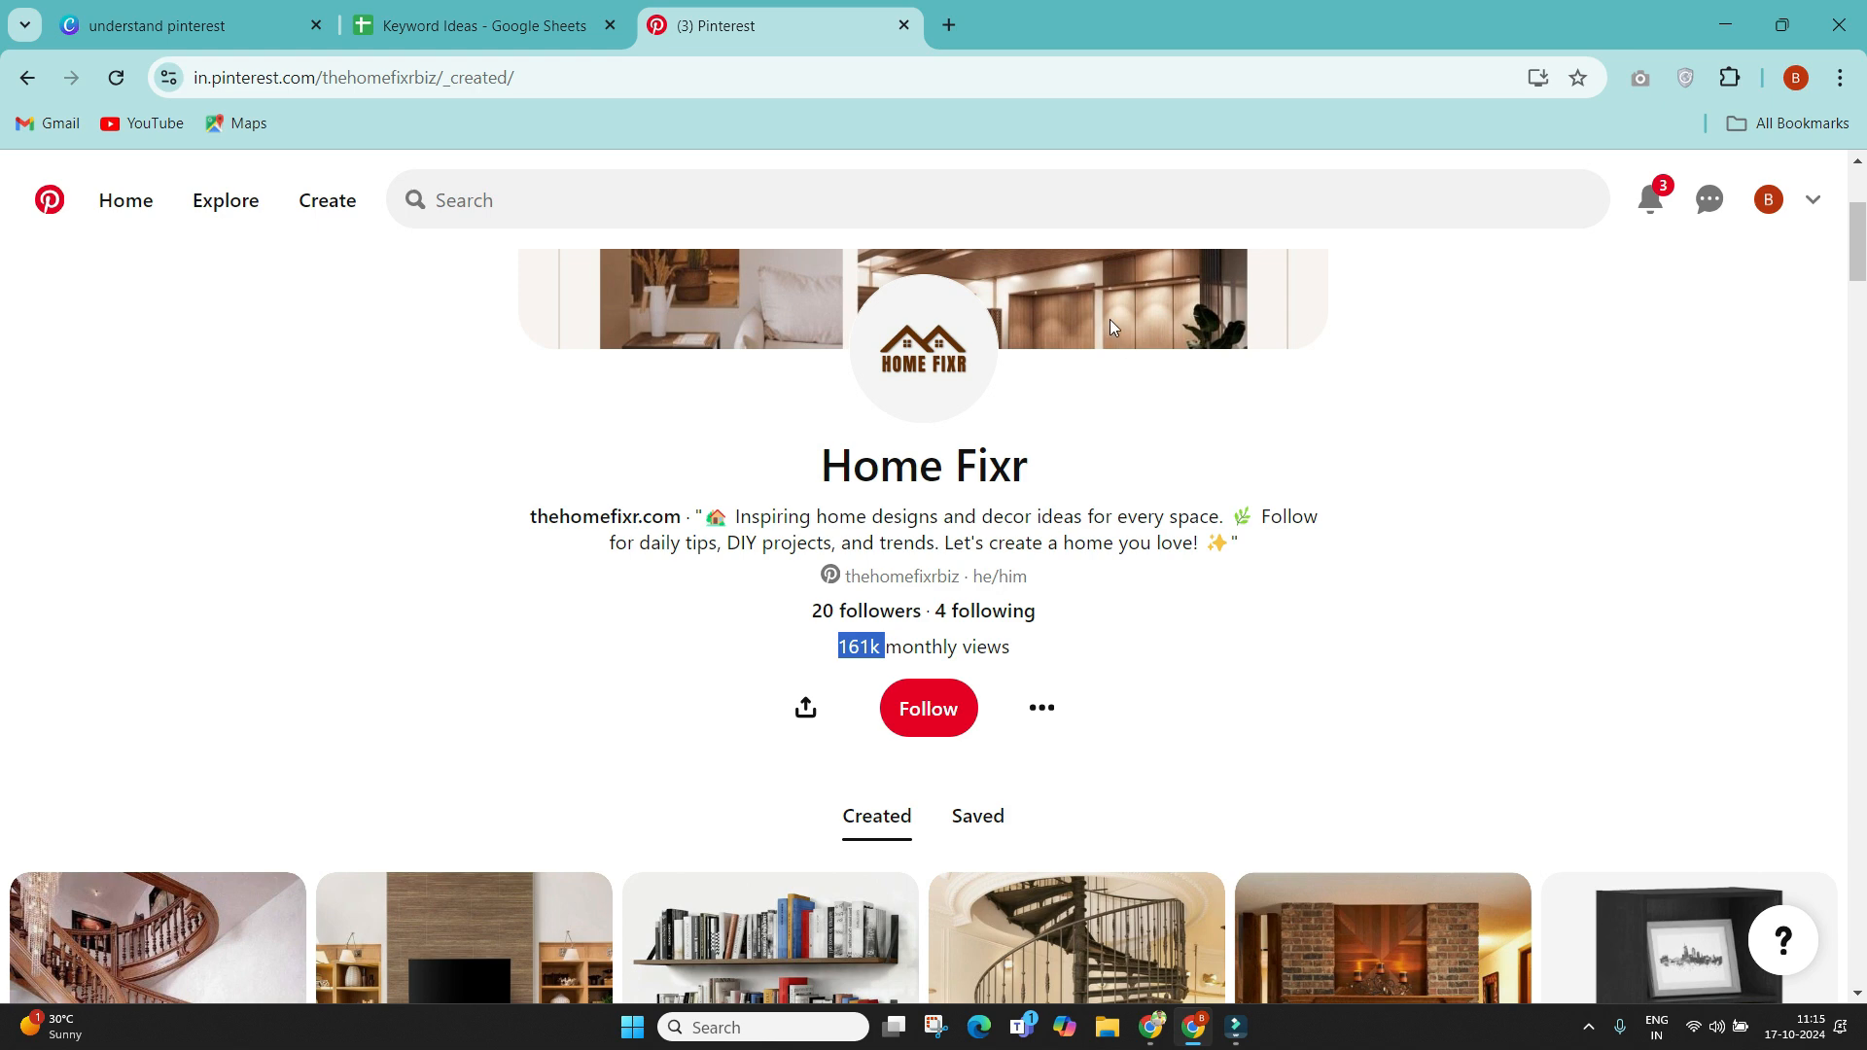
Step: Switch back to the Keyword Ideas spreadsheet and review the niche line above the site table in Sheet1
click(545, 25)
click(714, 615)
click(713, 622)
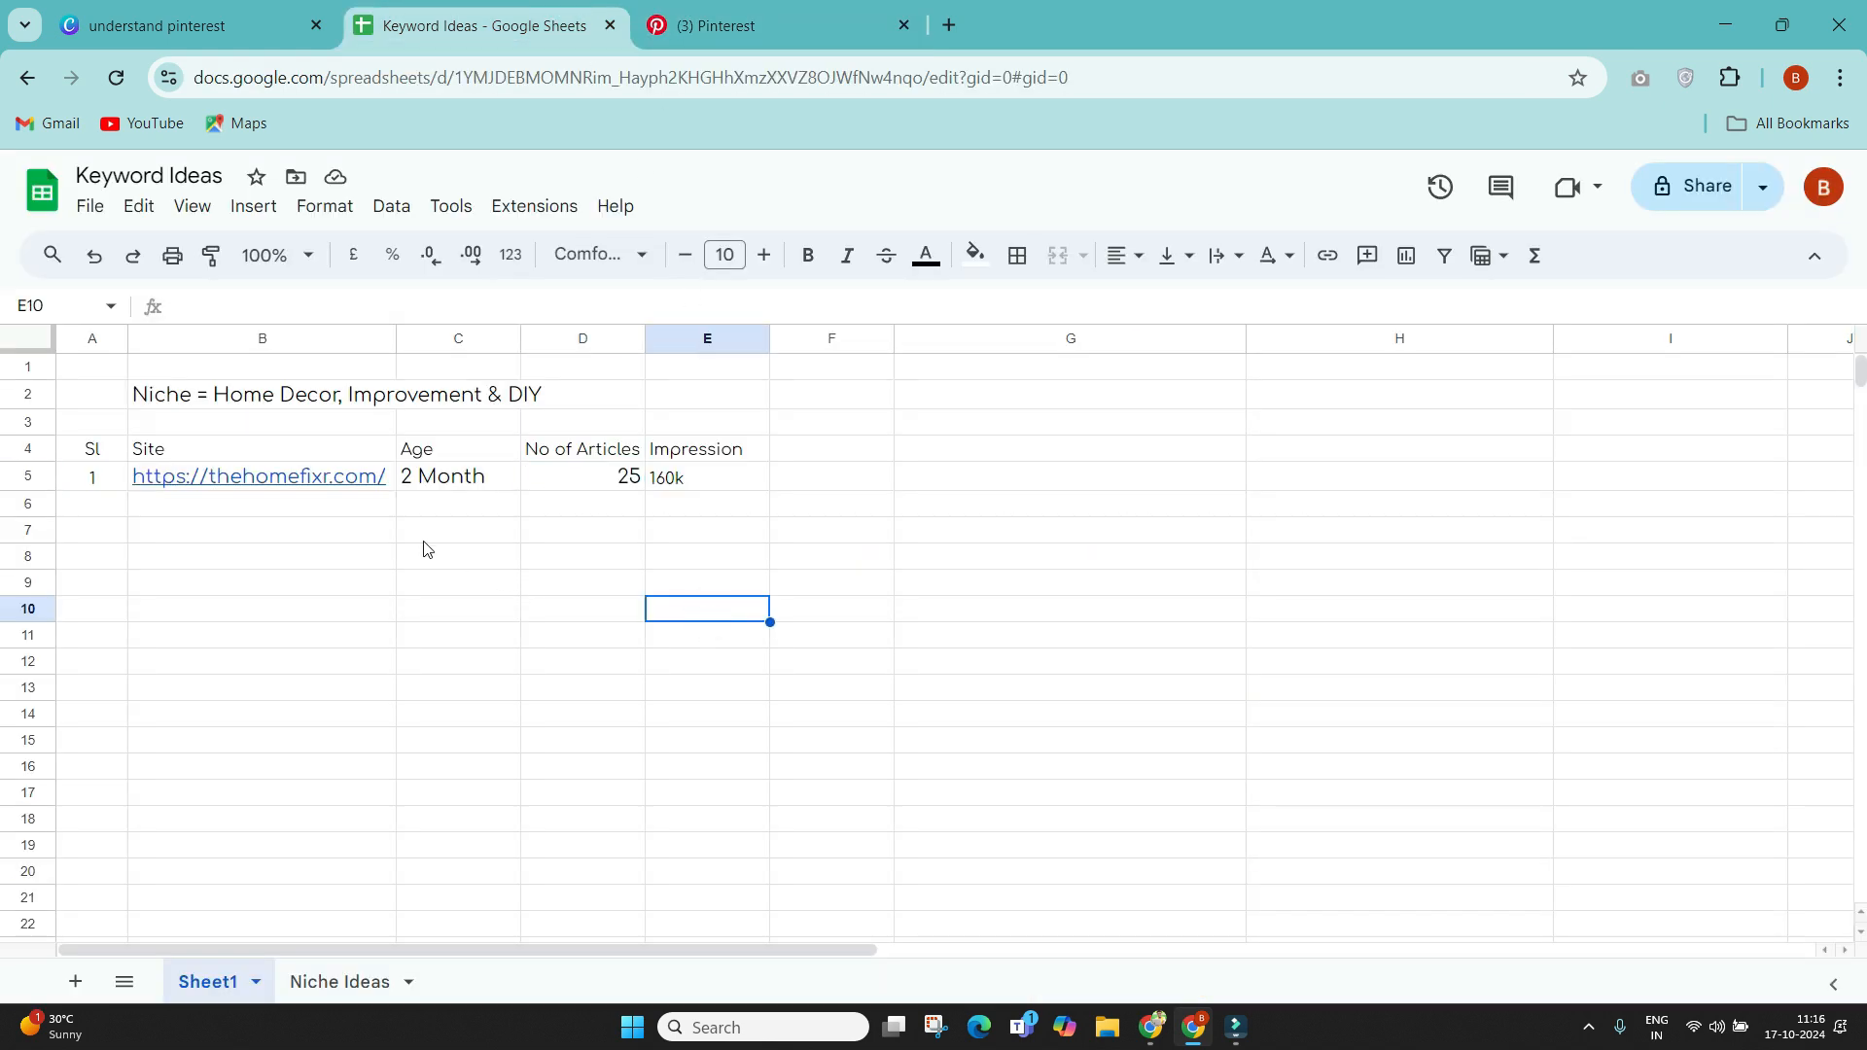
click(249, 404)
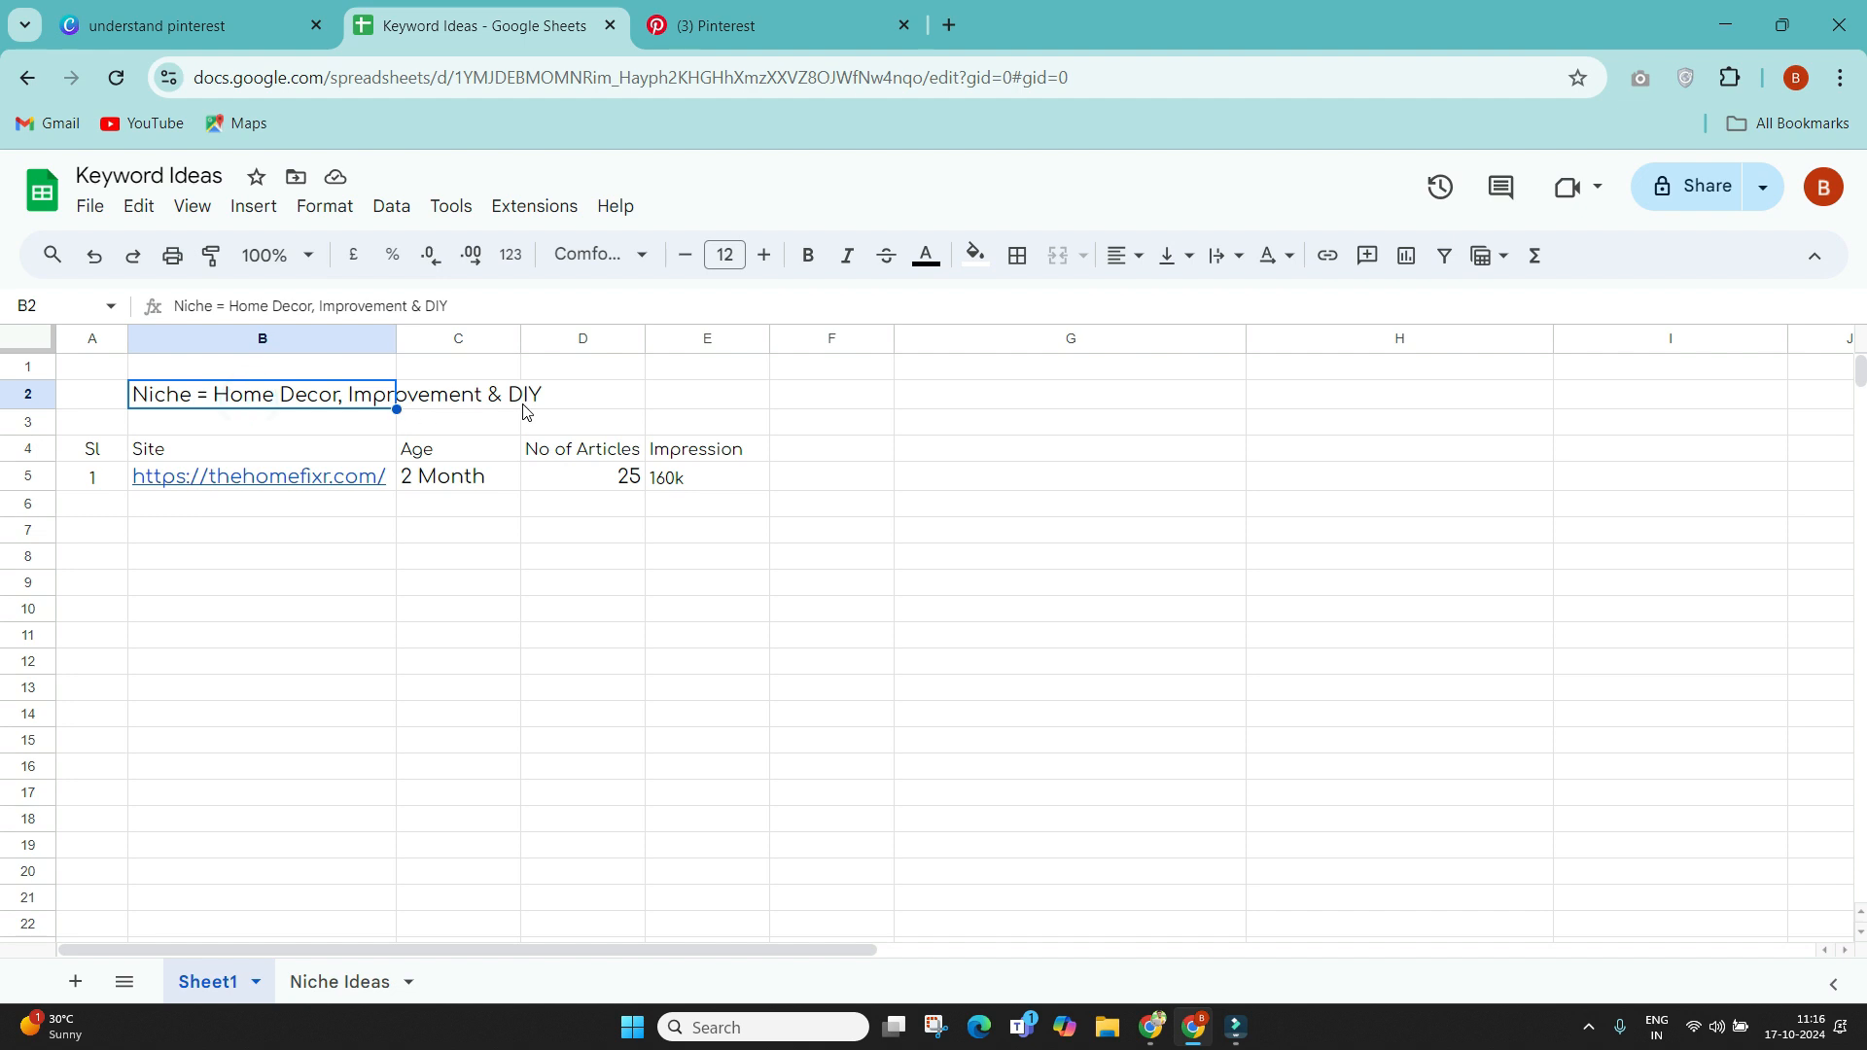
click(544, 561)
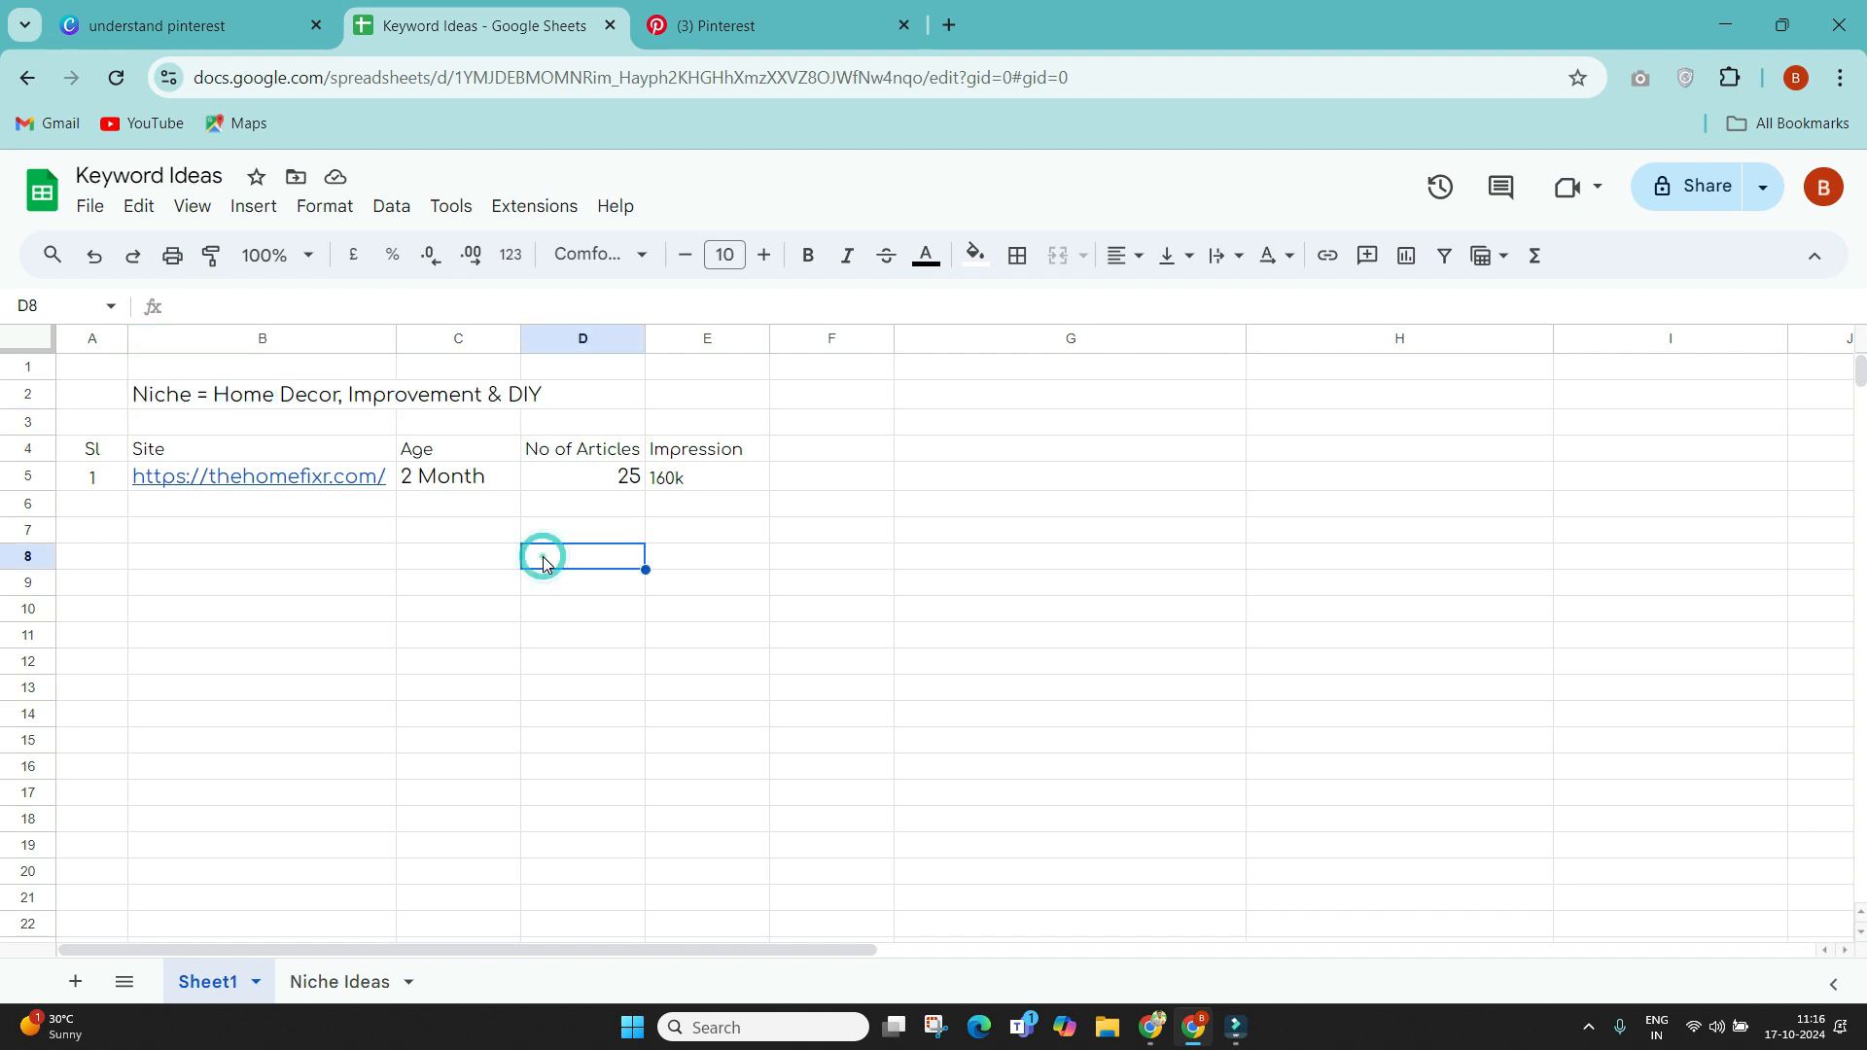
click(1002, 422)
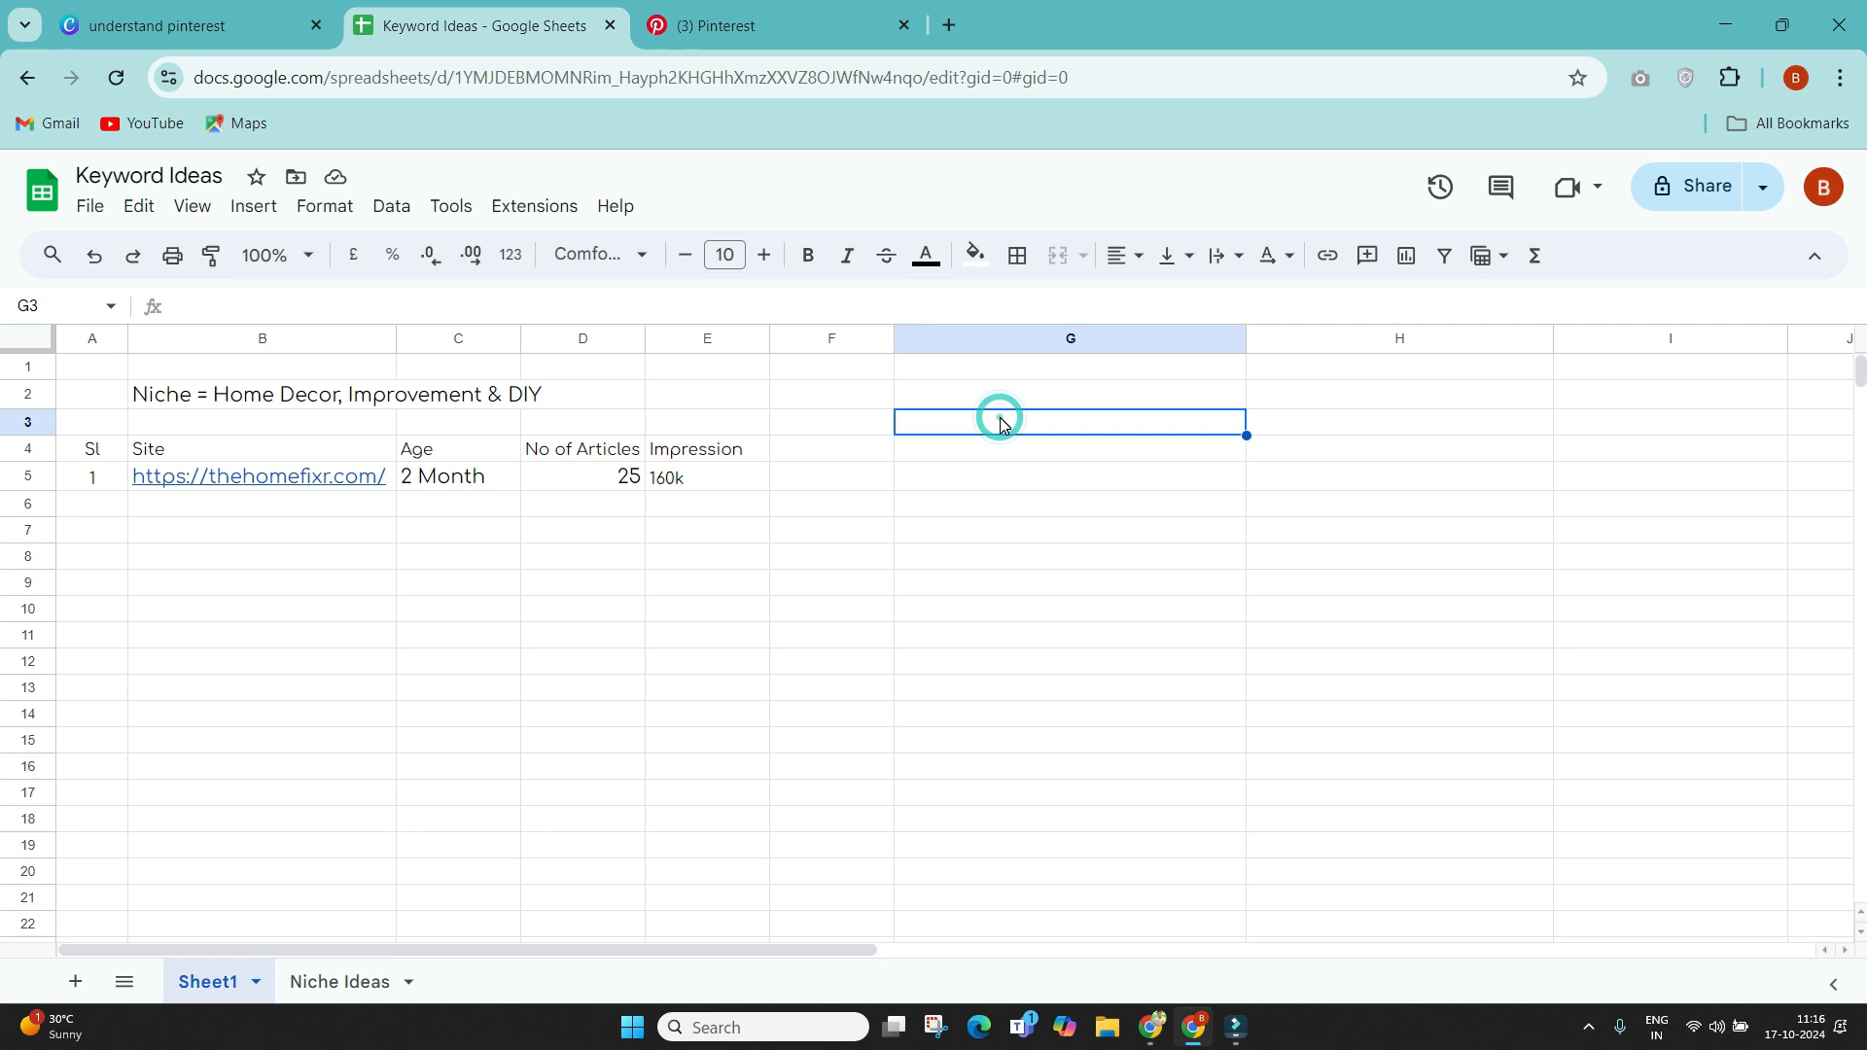
Step: Compare the Sheet1 site table with the Niche Ideas list and check the empty rows beneath the first site
drag(78, 440, 687, 583)
click(687, 583)
click(347, 984)
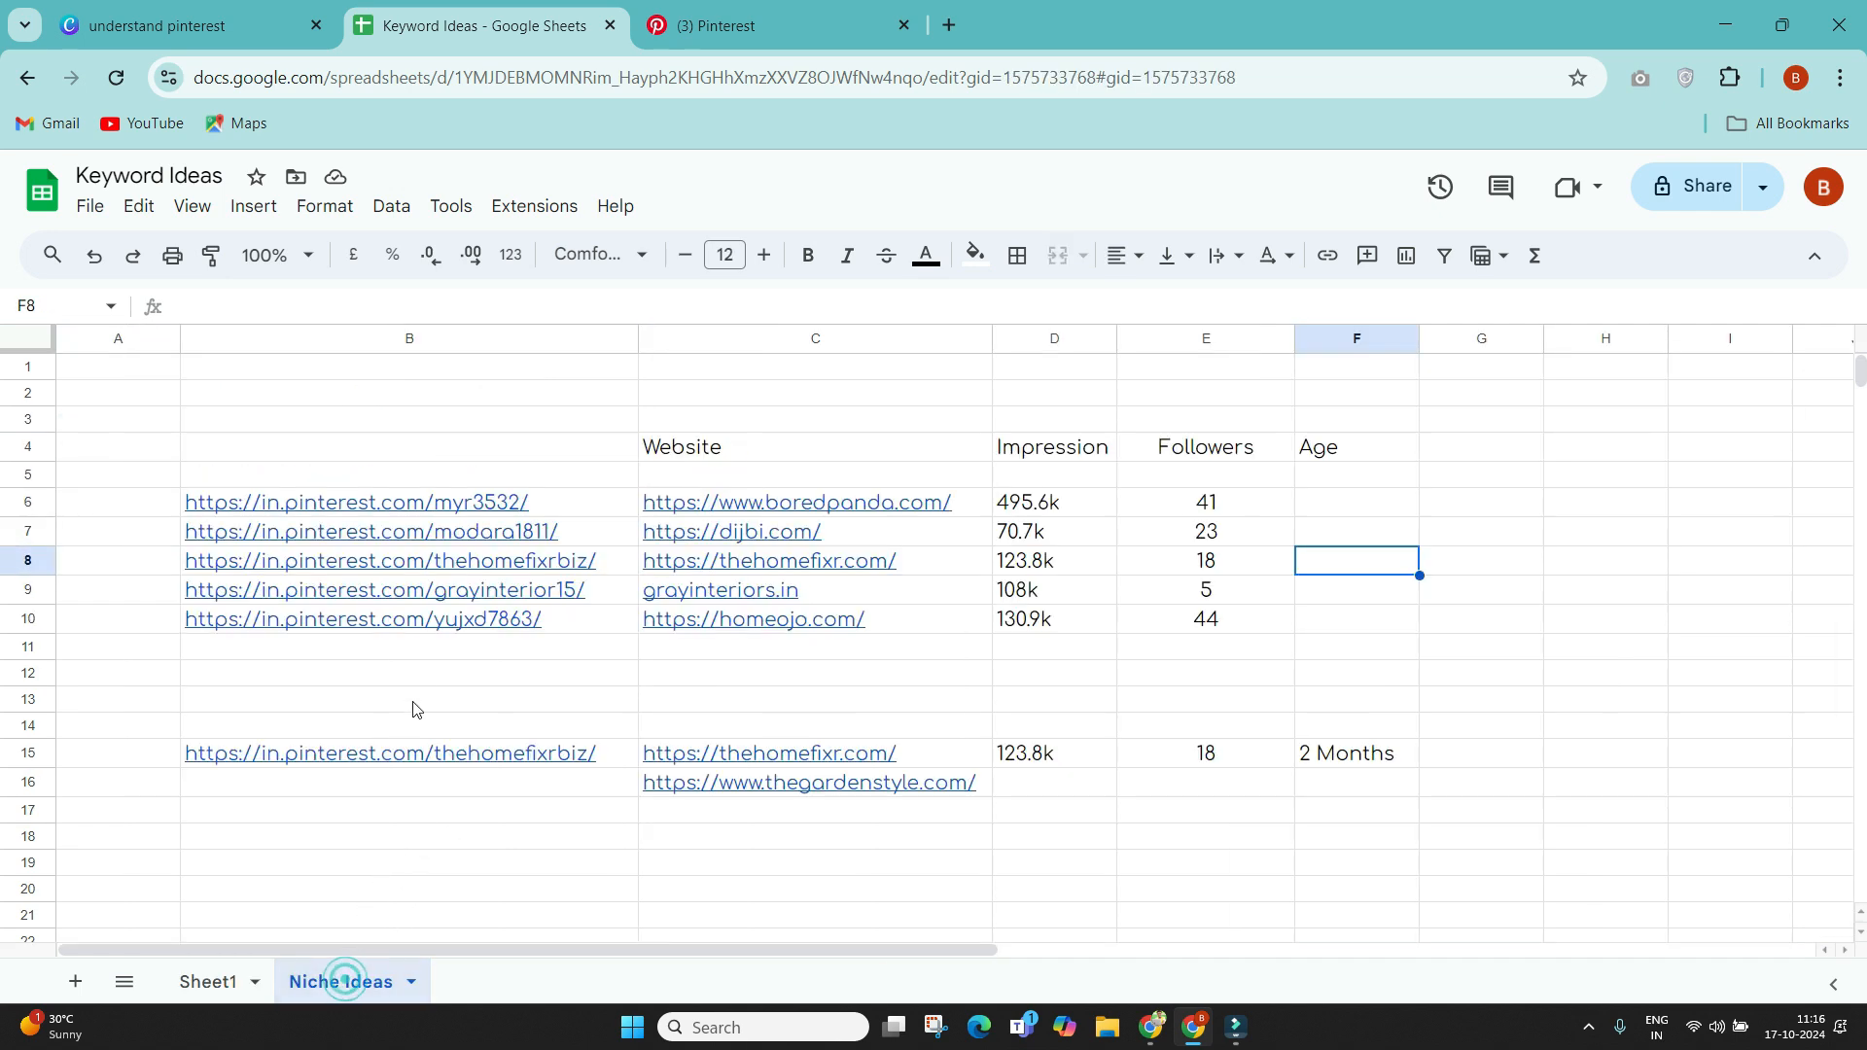
click(207, 982)
click(226, 687)
drag(91, 500, 754, 589)
click(459, 641)
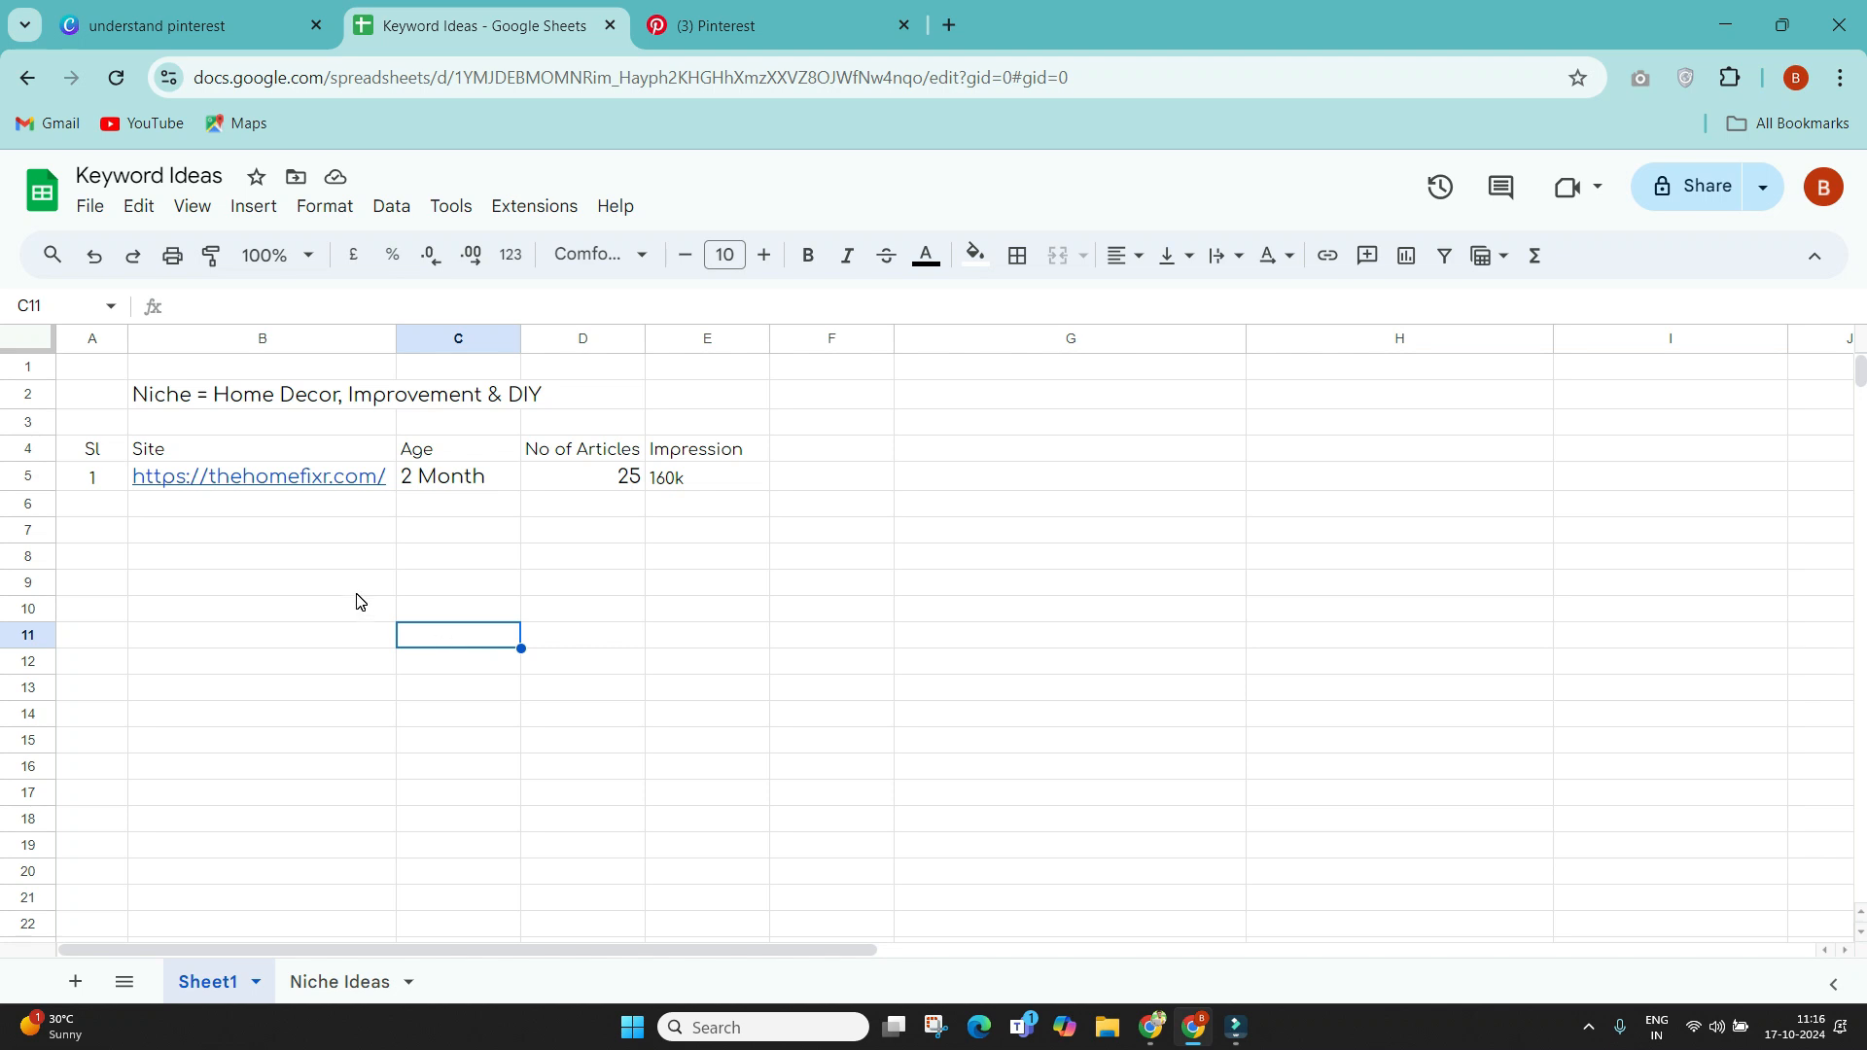
drag(88, 502, 241, 509)
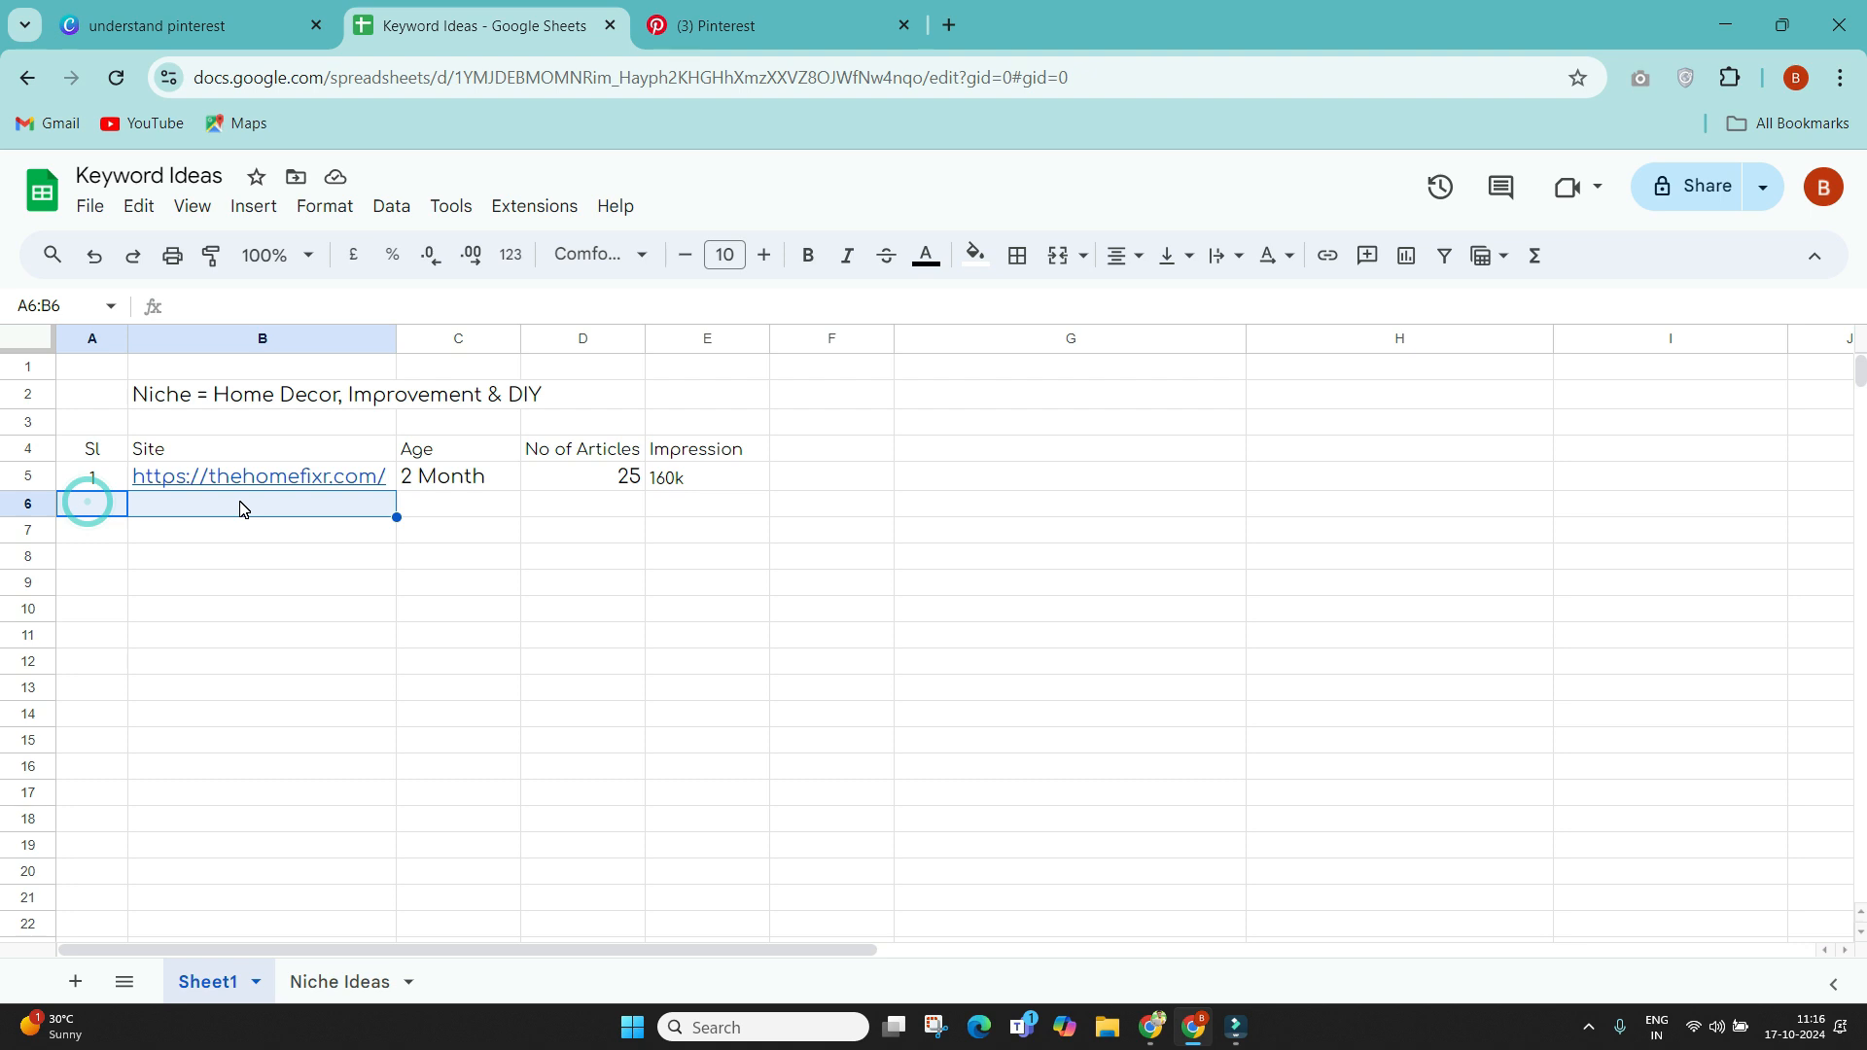
Step: Enter the heading "Trends Upcoming" in cell G3 of Sheet1
click(935, 428)
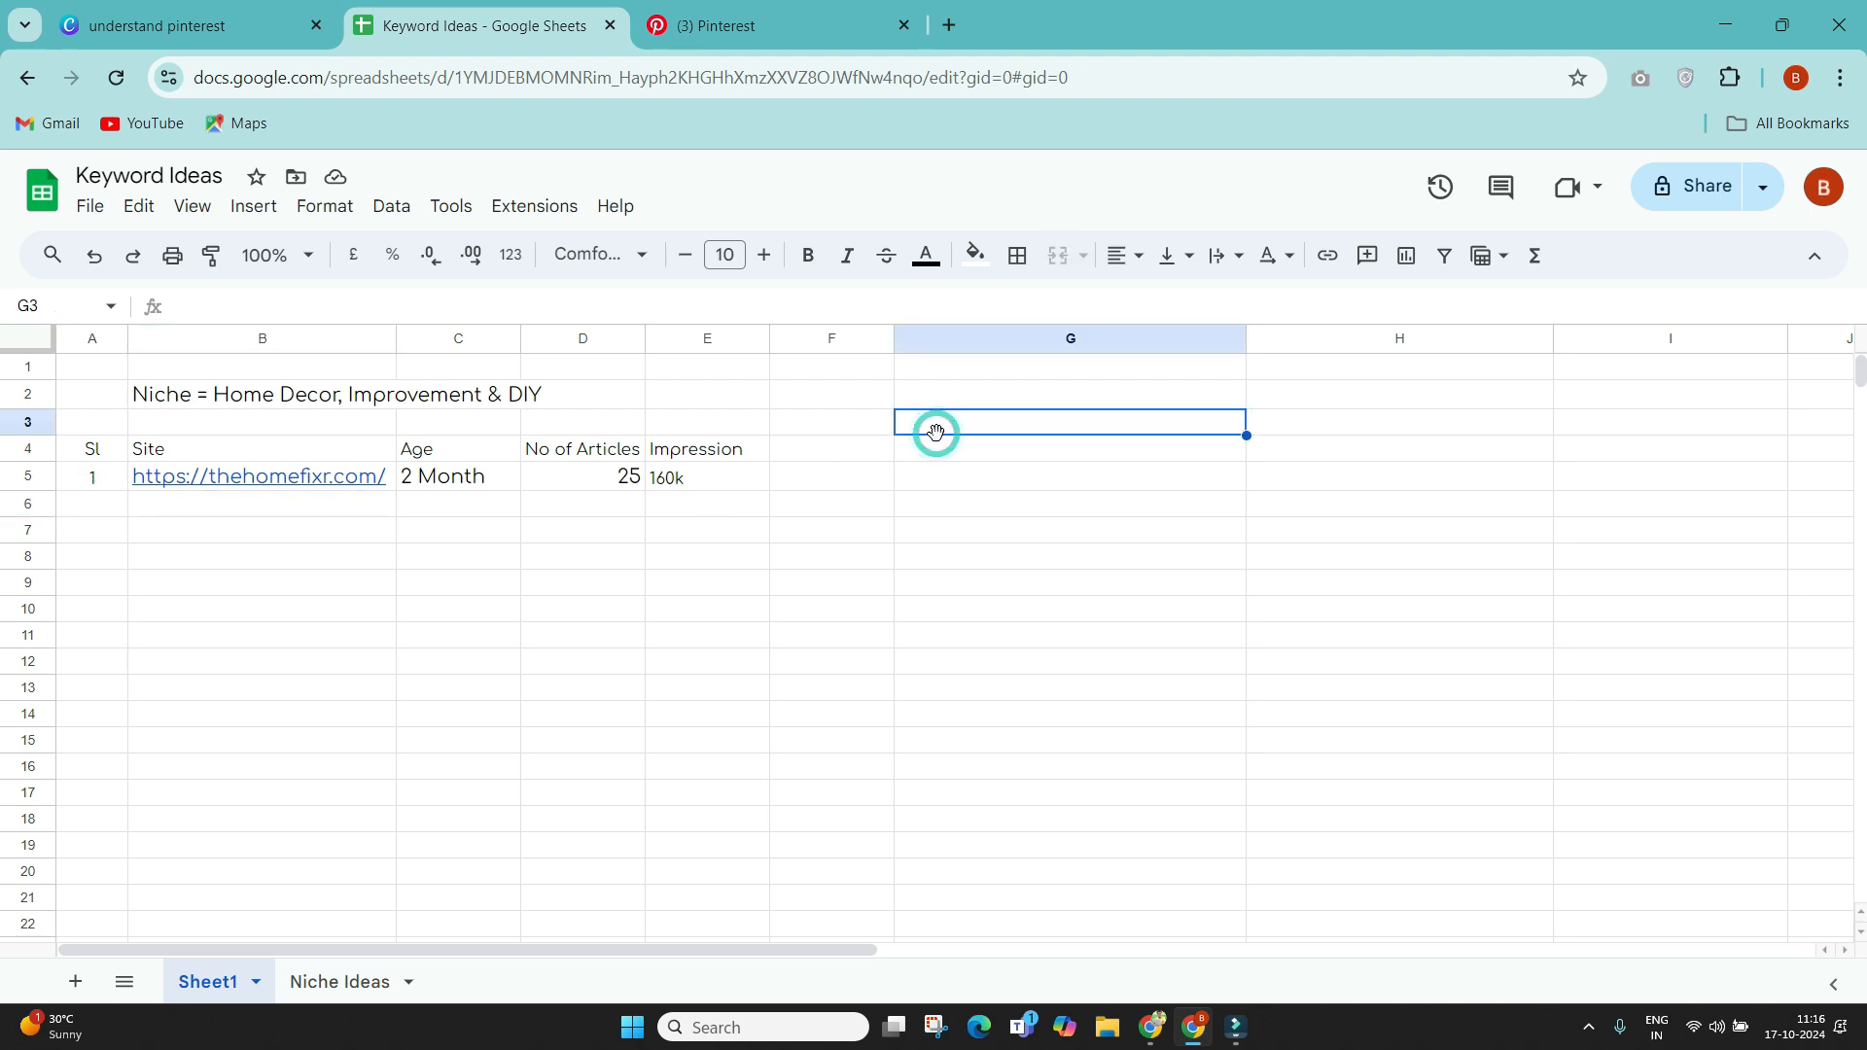
text(Trends )
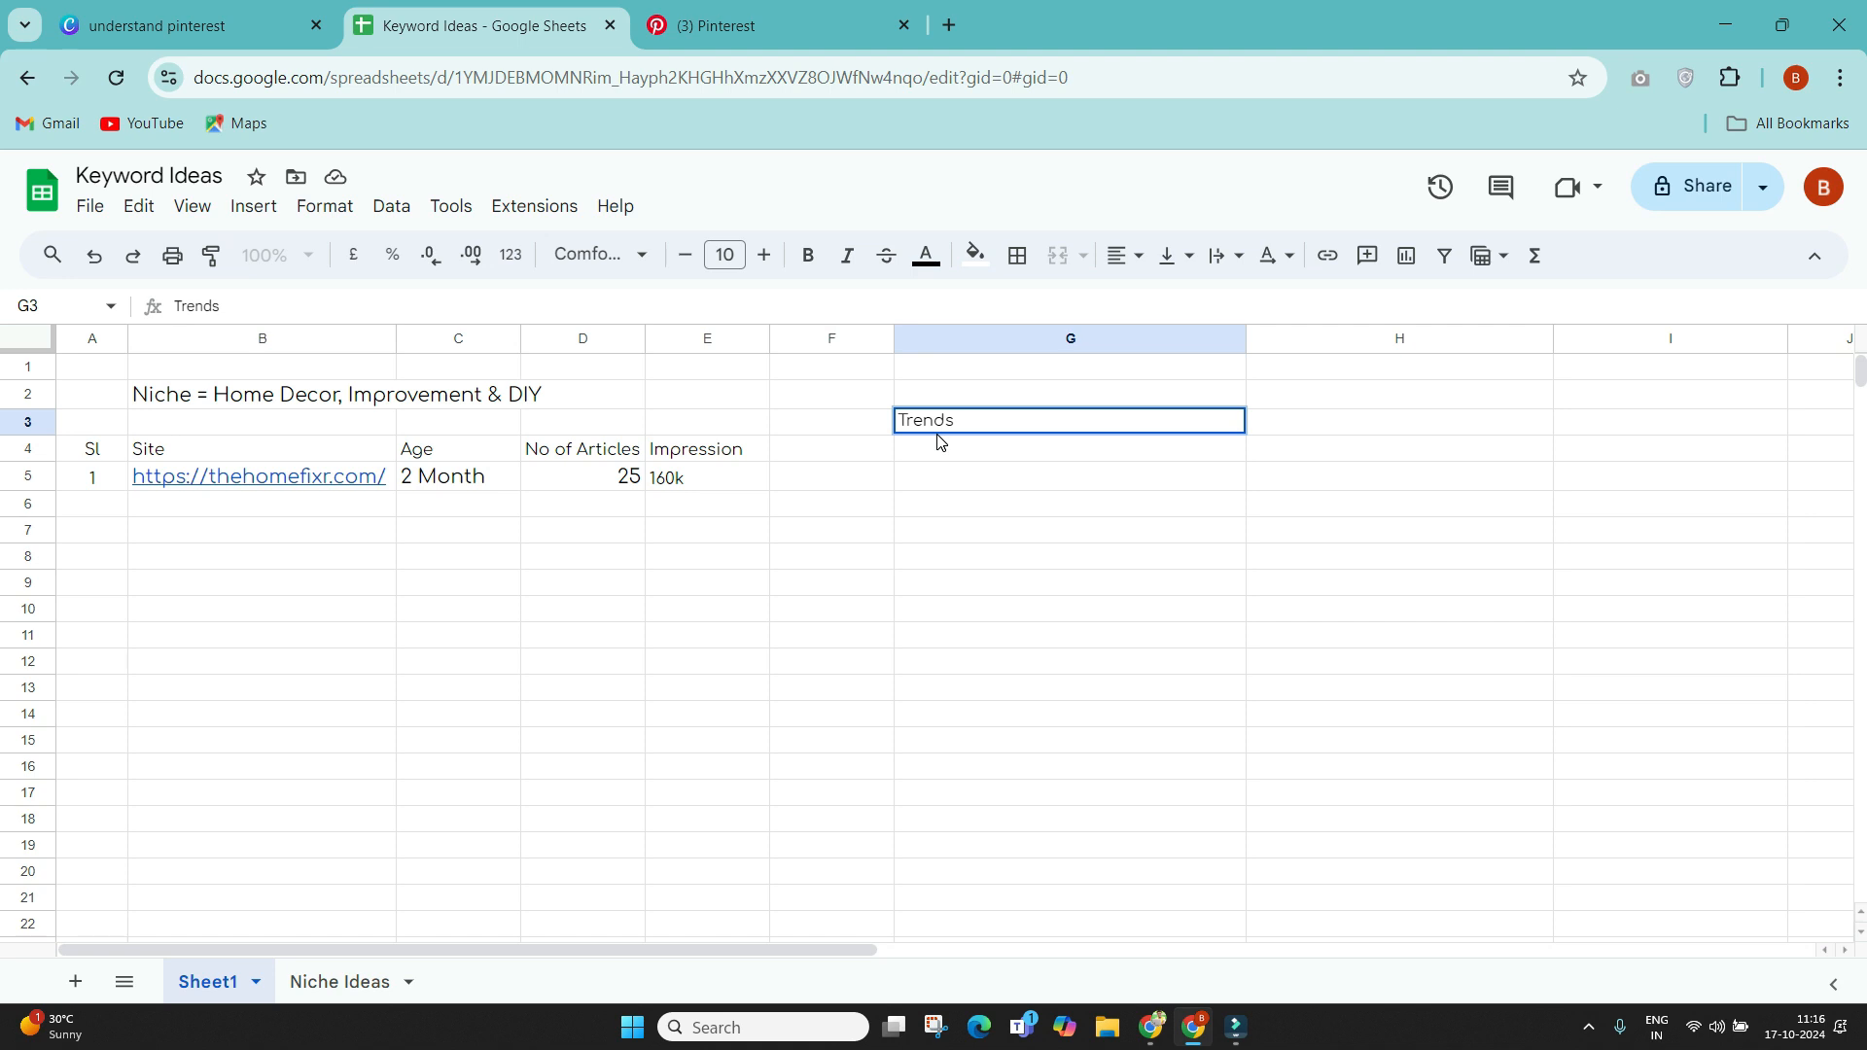
text(Upcoming)
Step: List "Christmas" in G5 and "New Year" in G6 under the trends heading
click(953, 488)
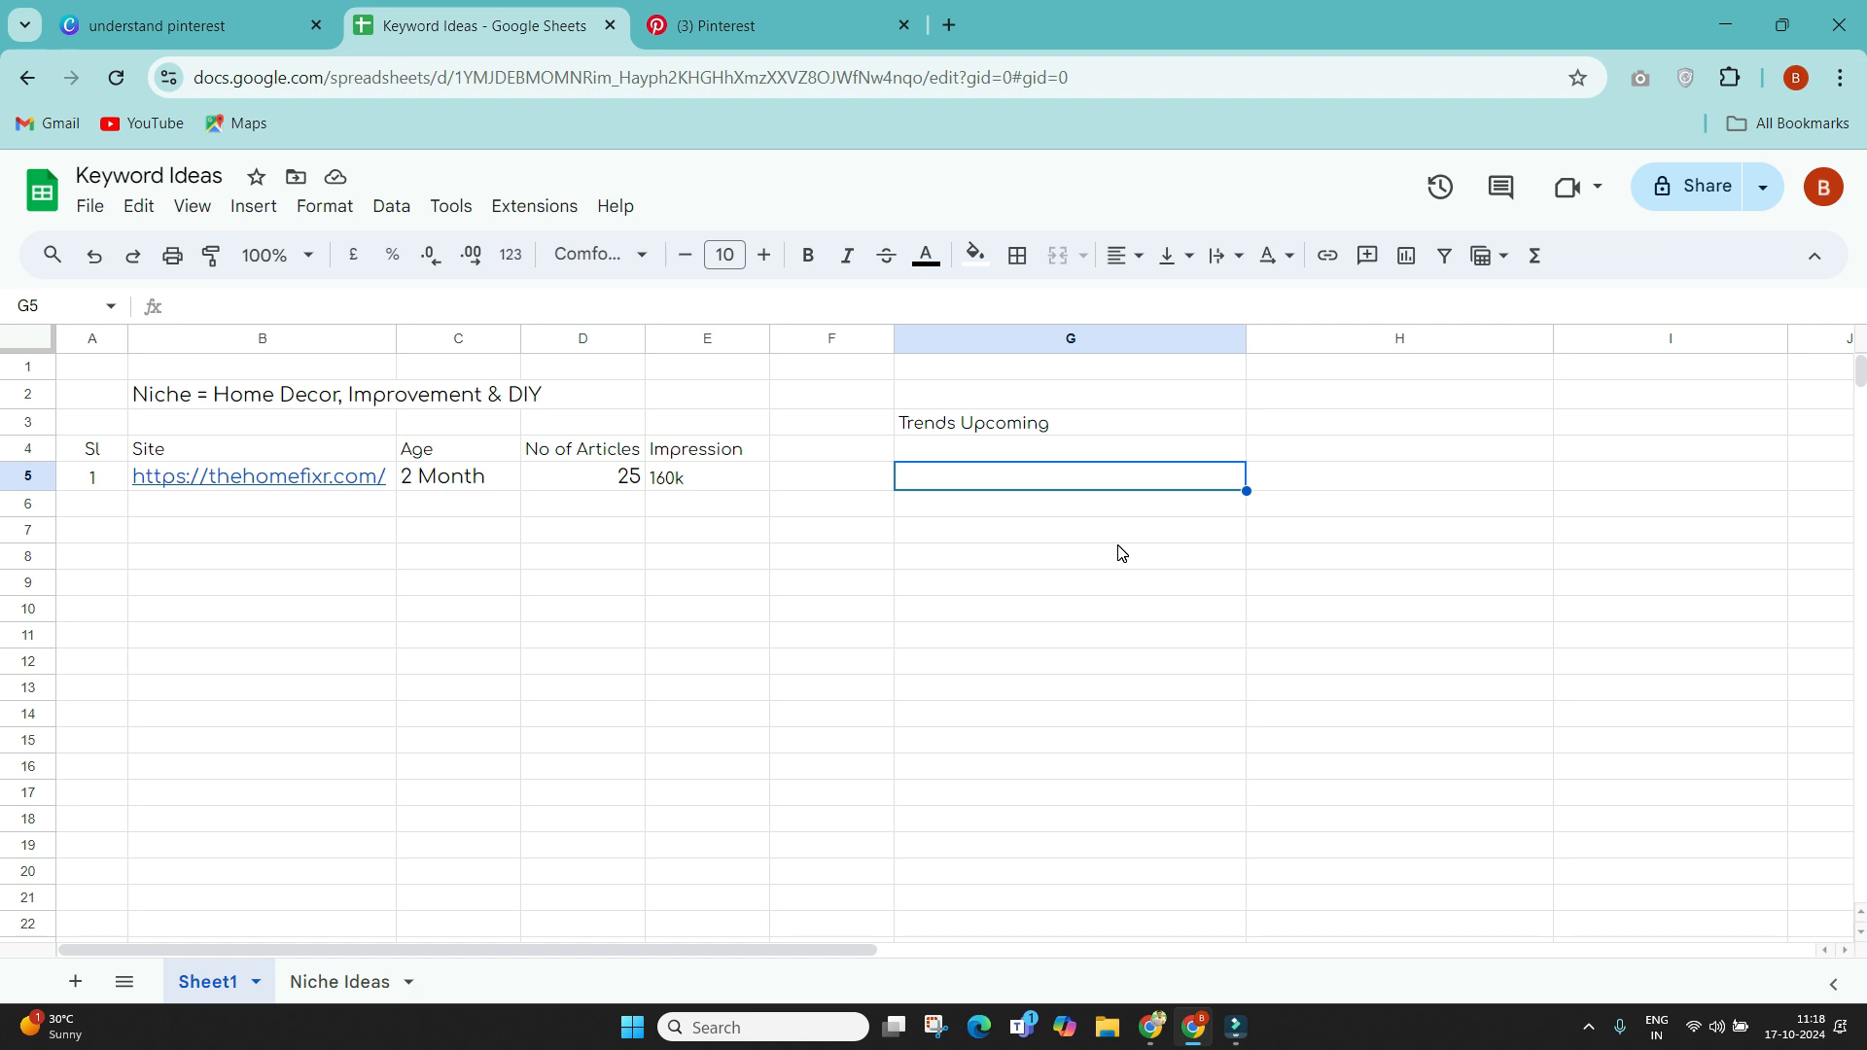
text(Christmas)
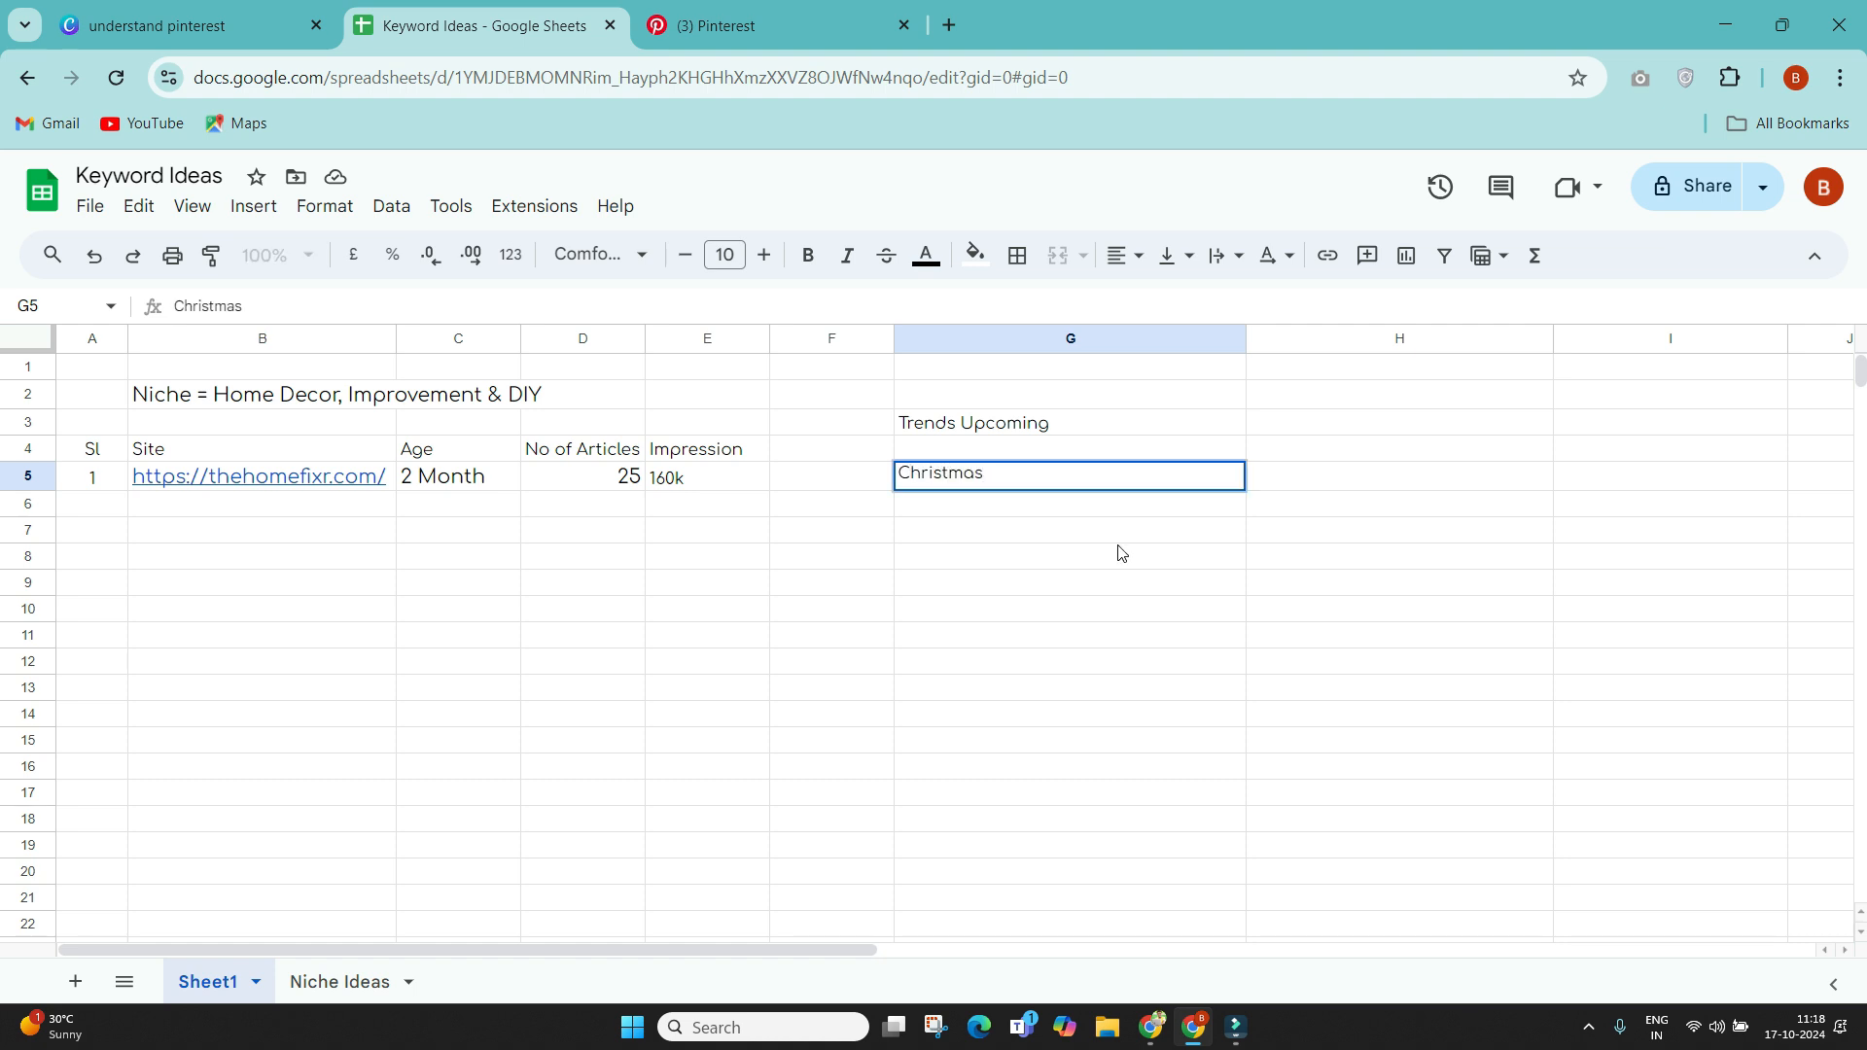
key(Return)
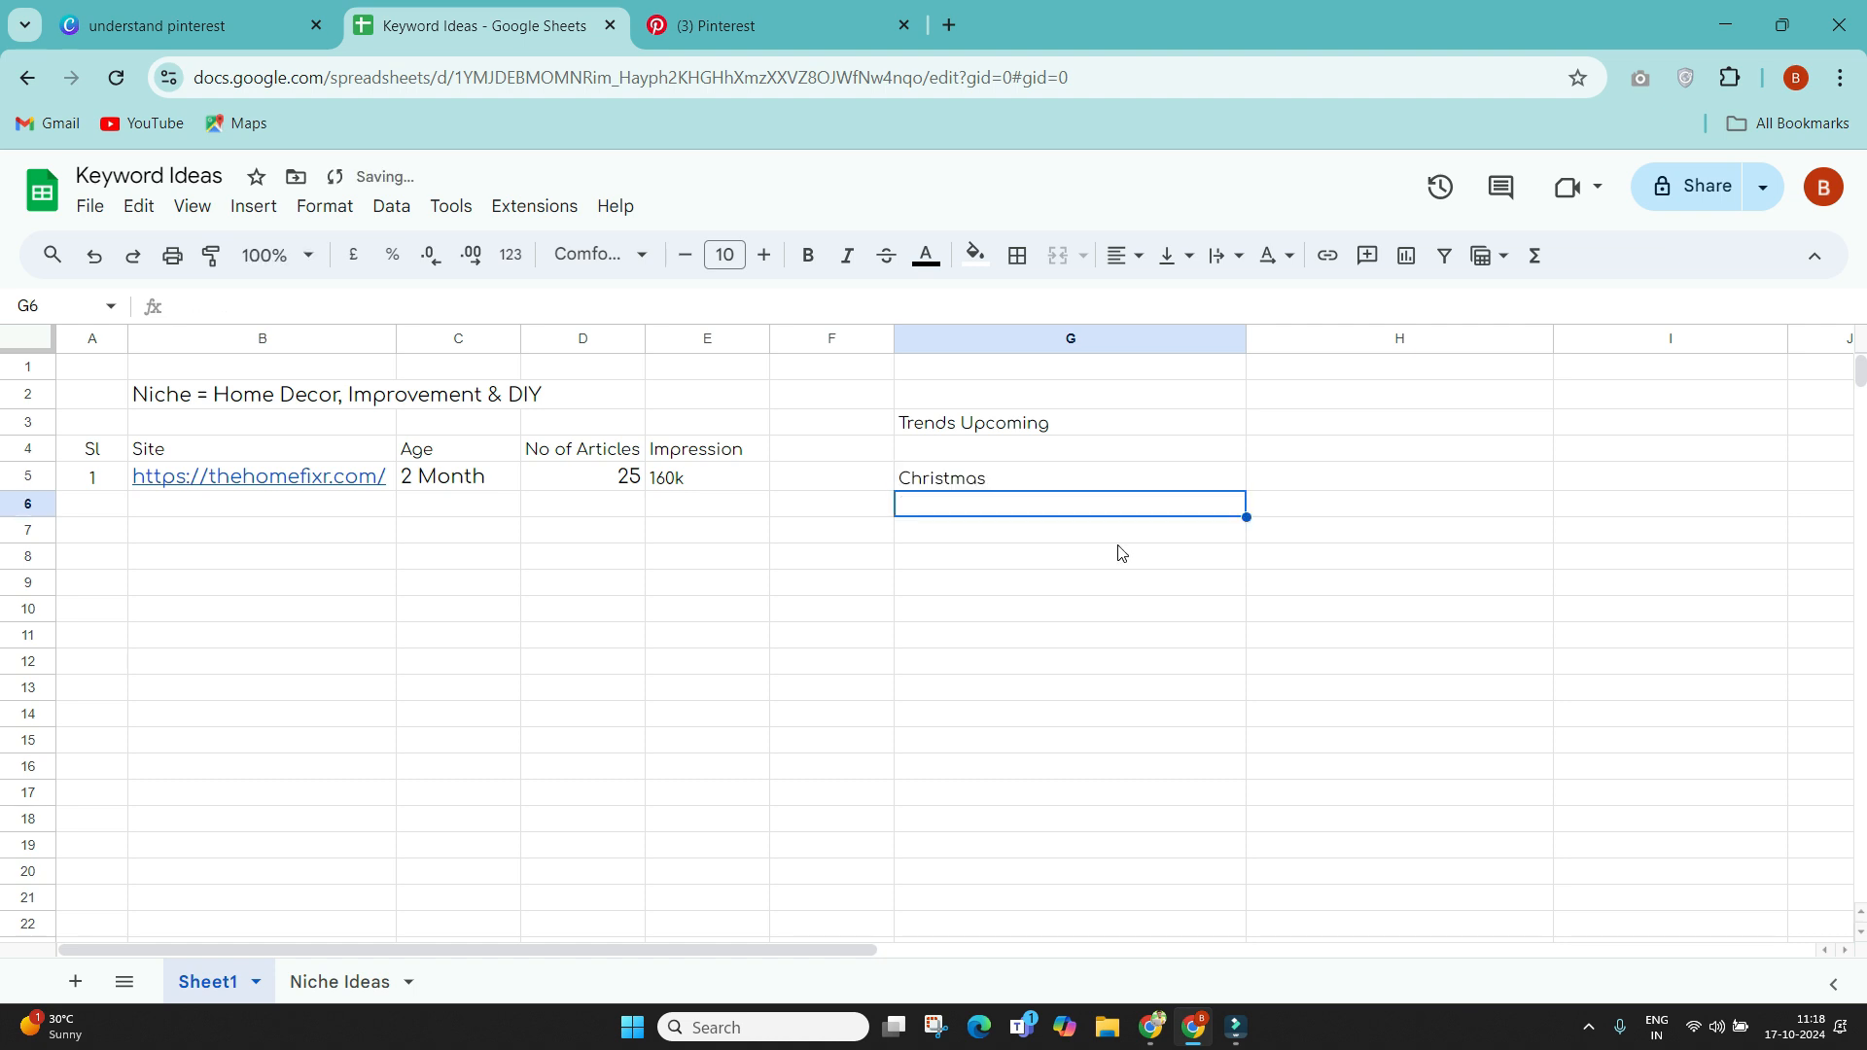
text(New Year)
click(1120, 553)
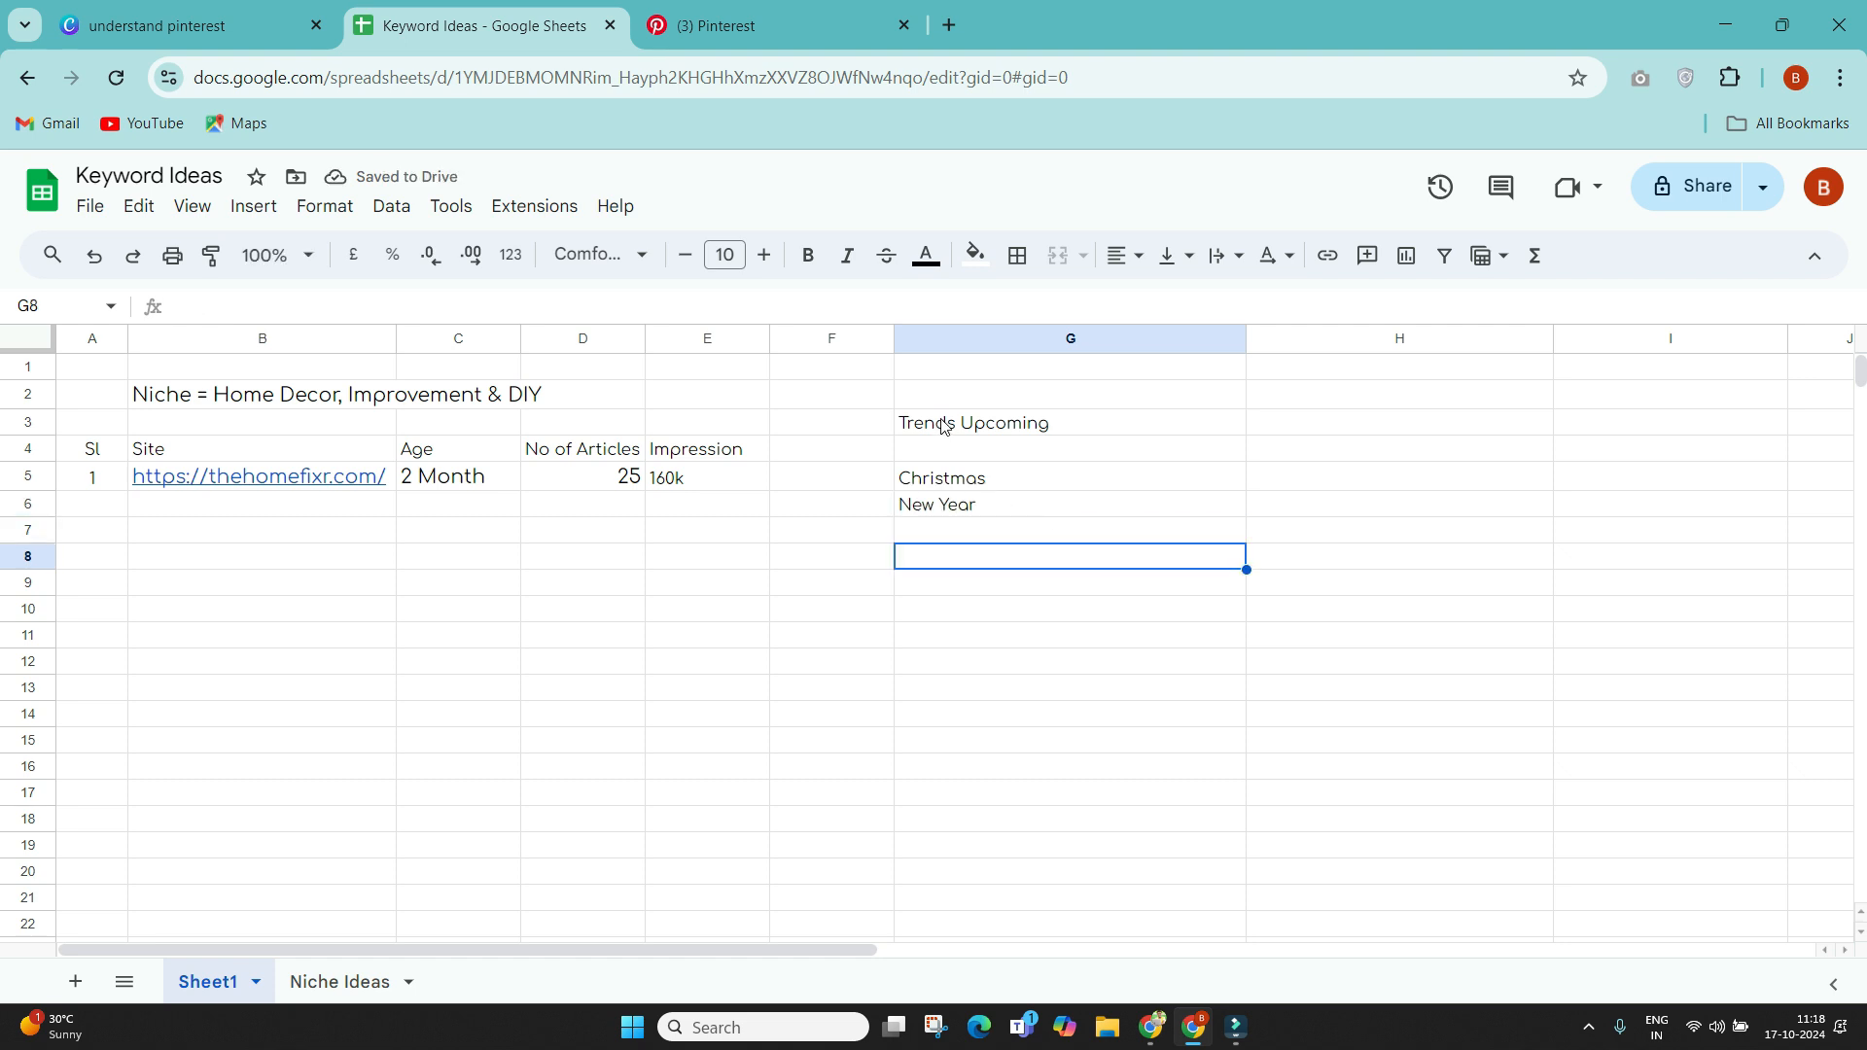
drag(934, 476, 952, 506)
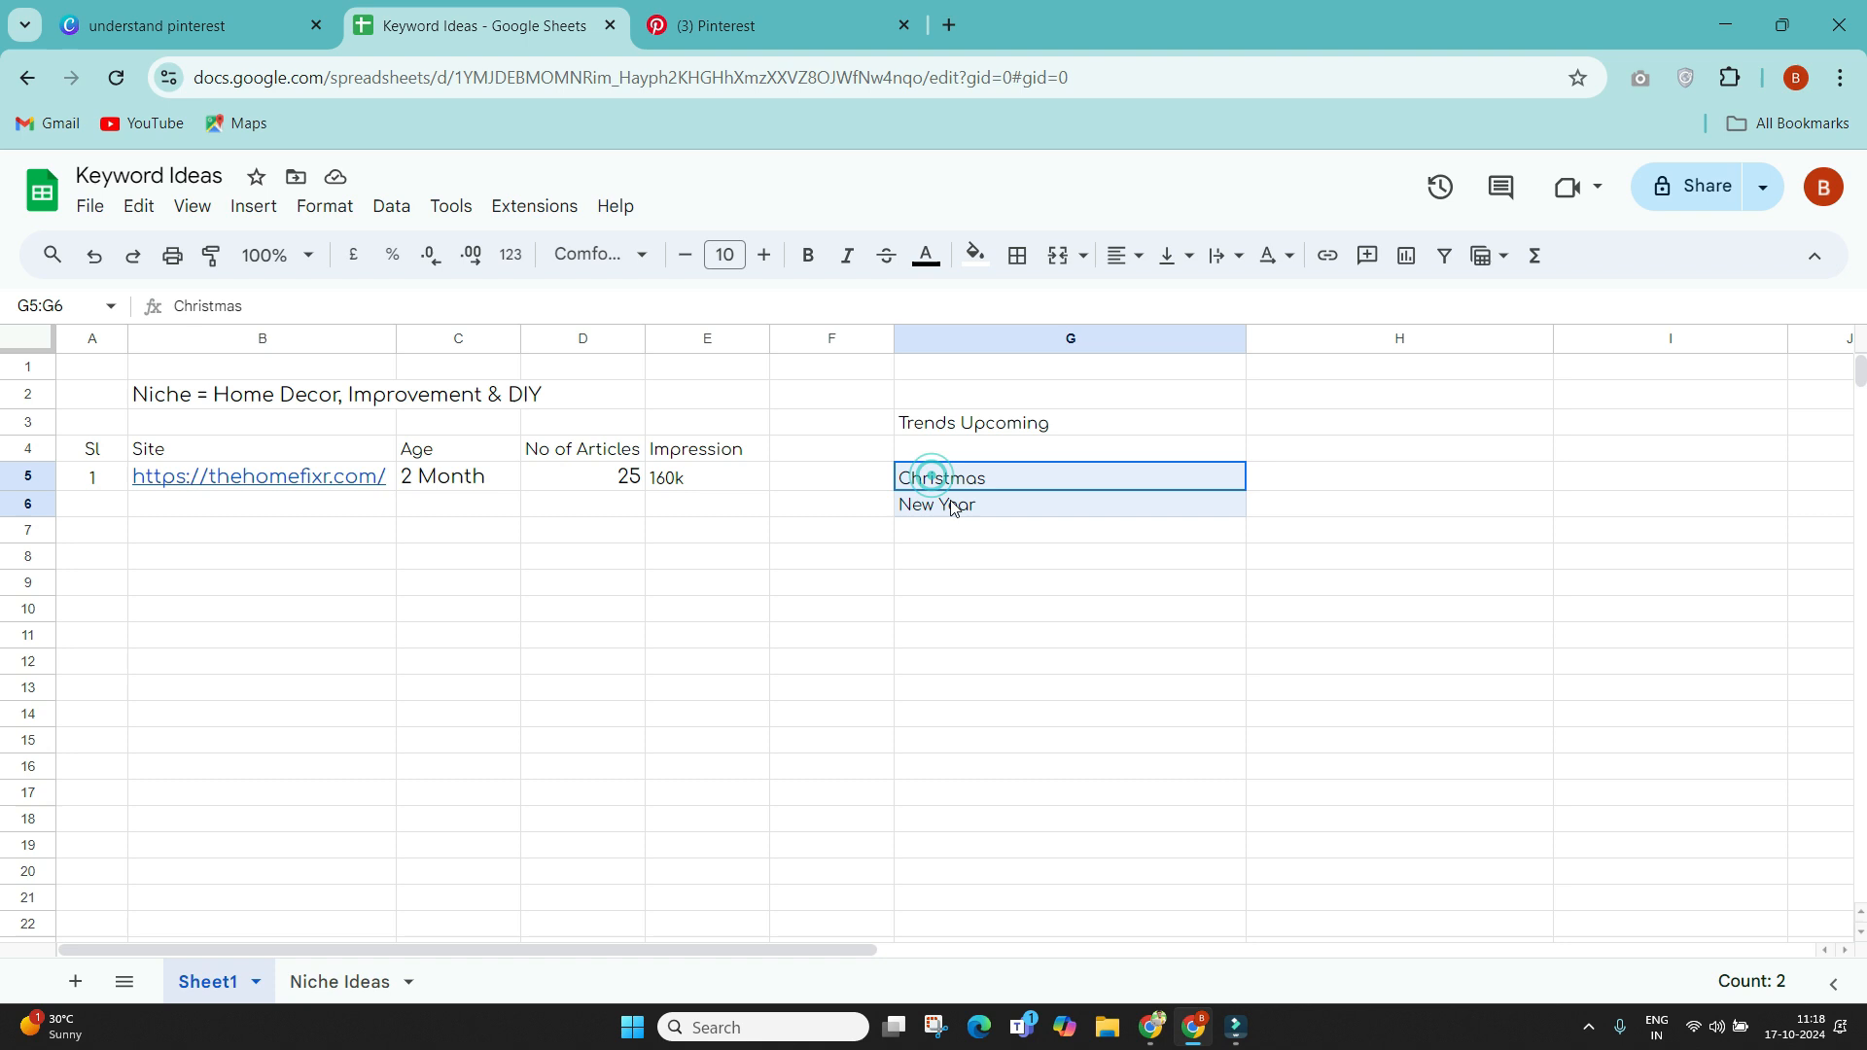
click(981, 561)
drag(965, 515, 966, 515)
click(949, 585)
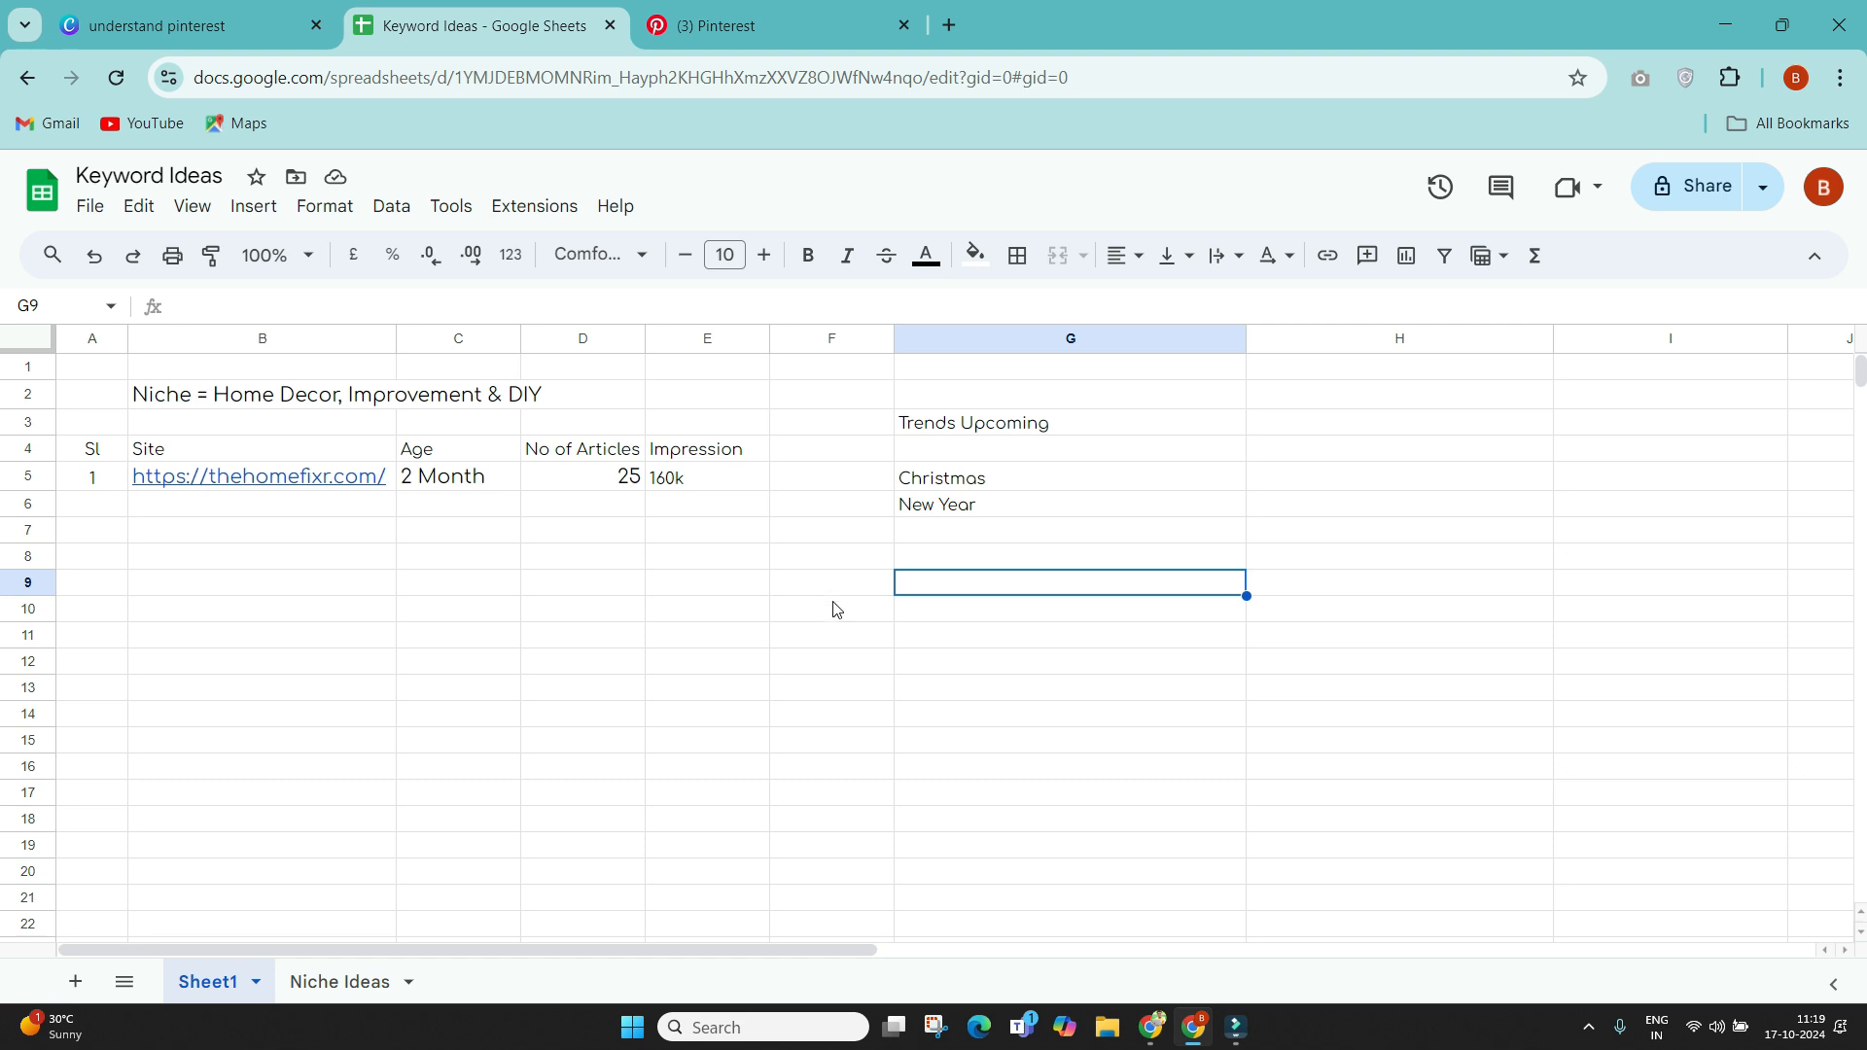
drag(917, 420, 933, 481)
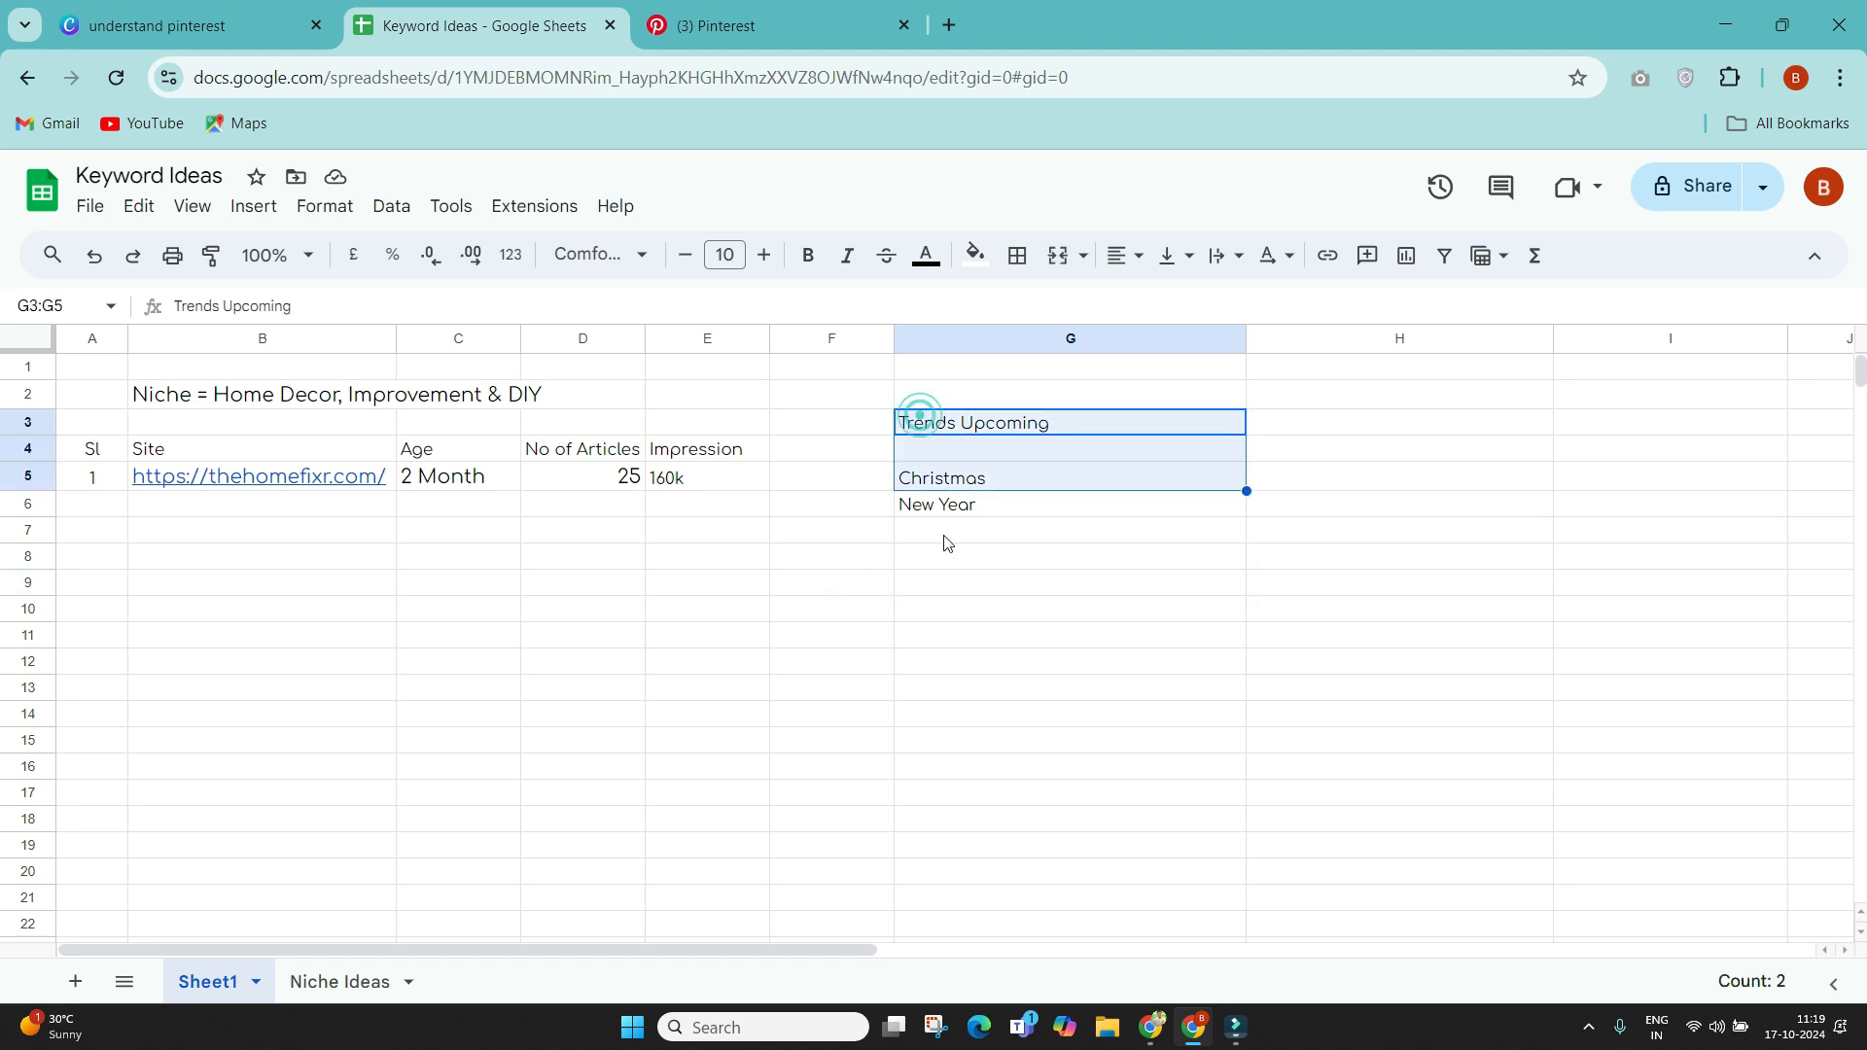
Step: Enter the label "Keyword Group" in cell G9 below the trends list
click(943, 581)
text(B)
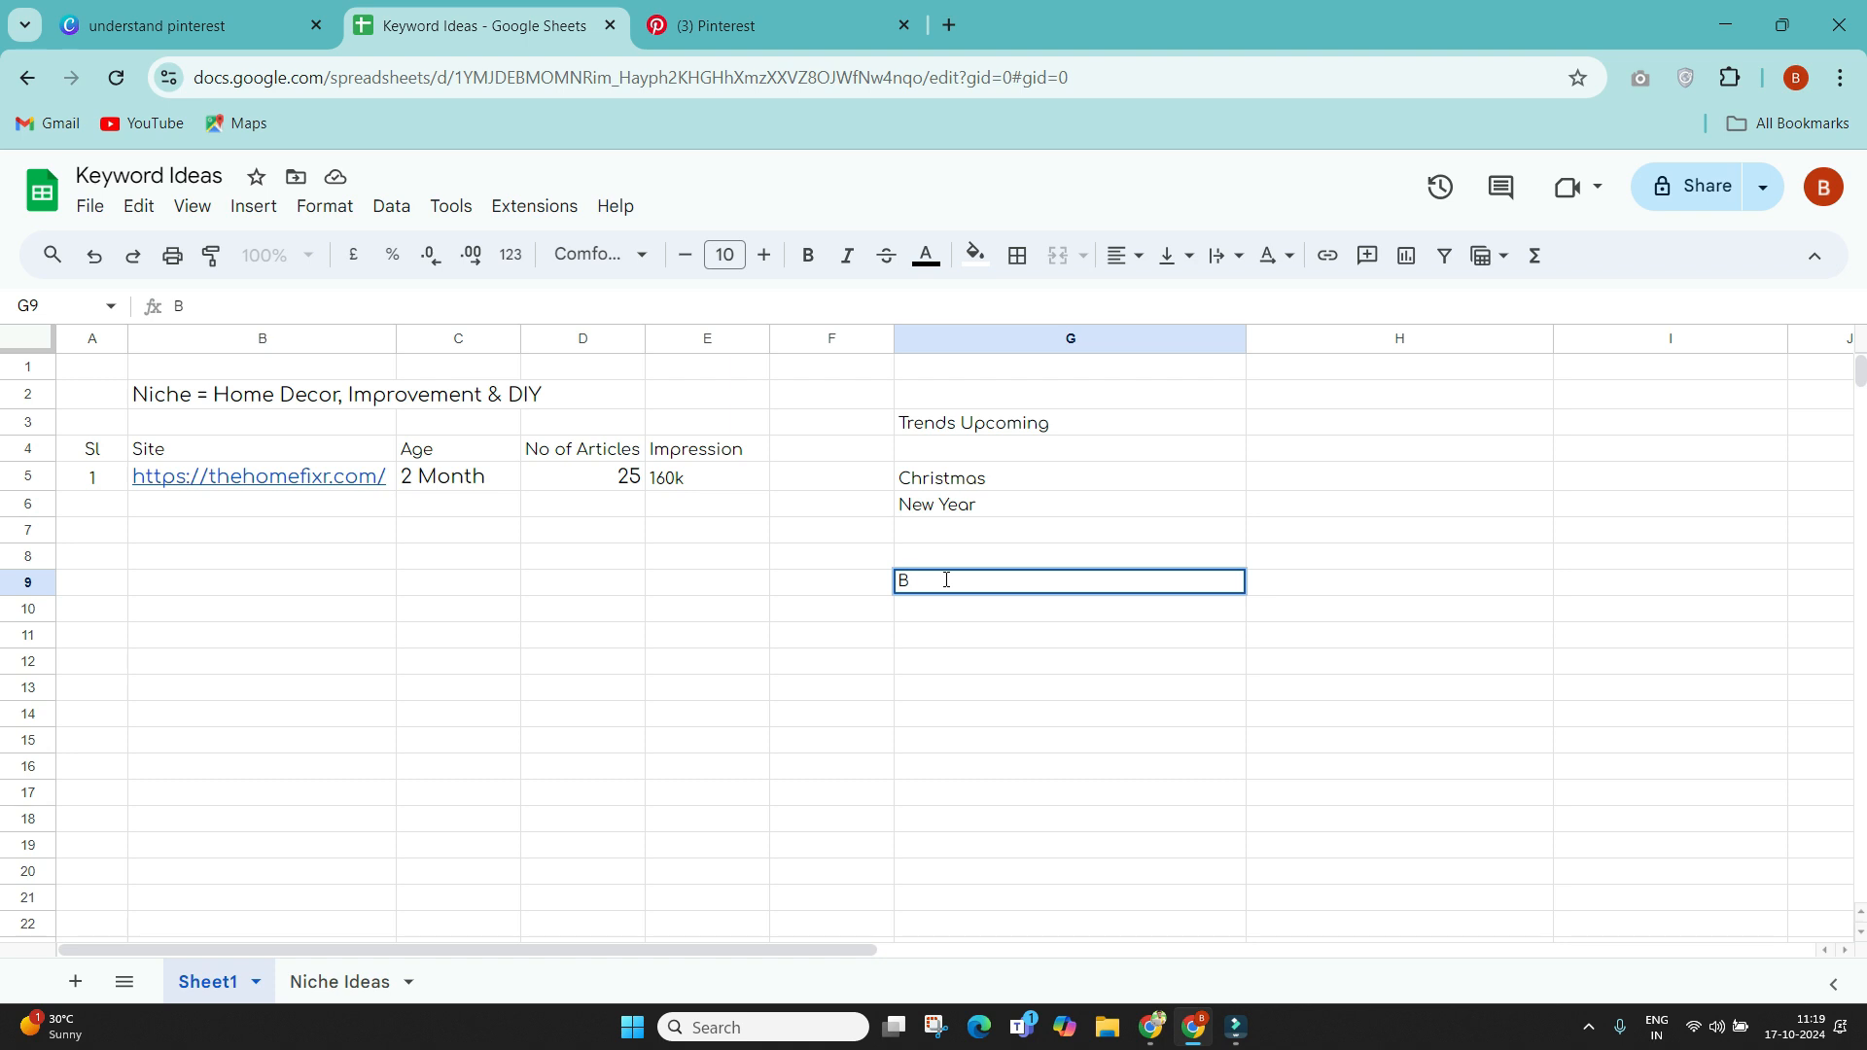
key(BackSpace)
text(Keyword Group)
key(Tab)
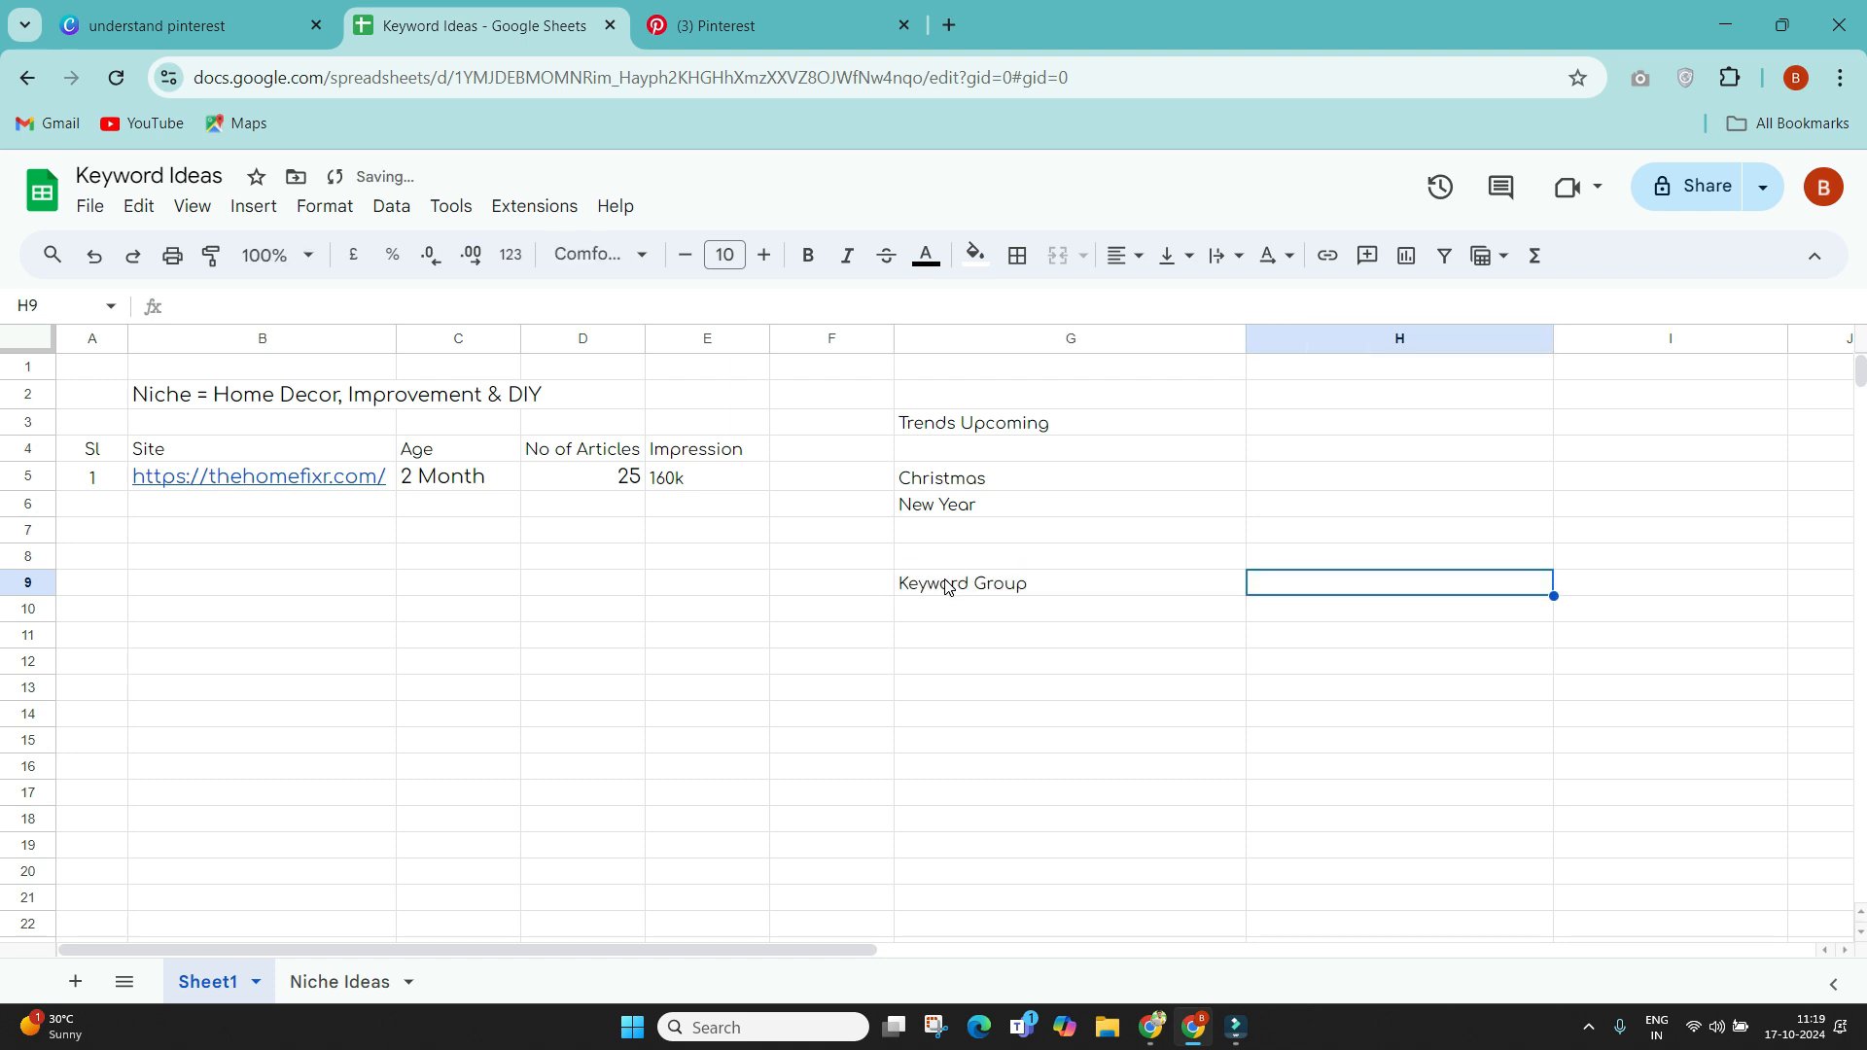
Step: Enter the label "Keyword list" in cell H9 beside the Keyword Group heading
text(Keyword list)
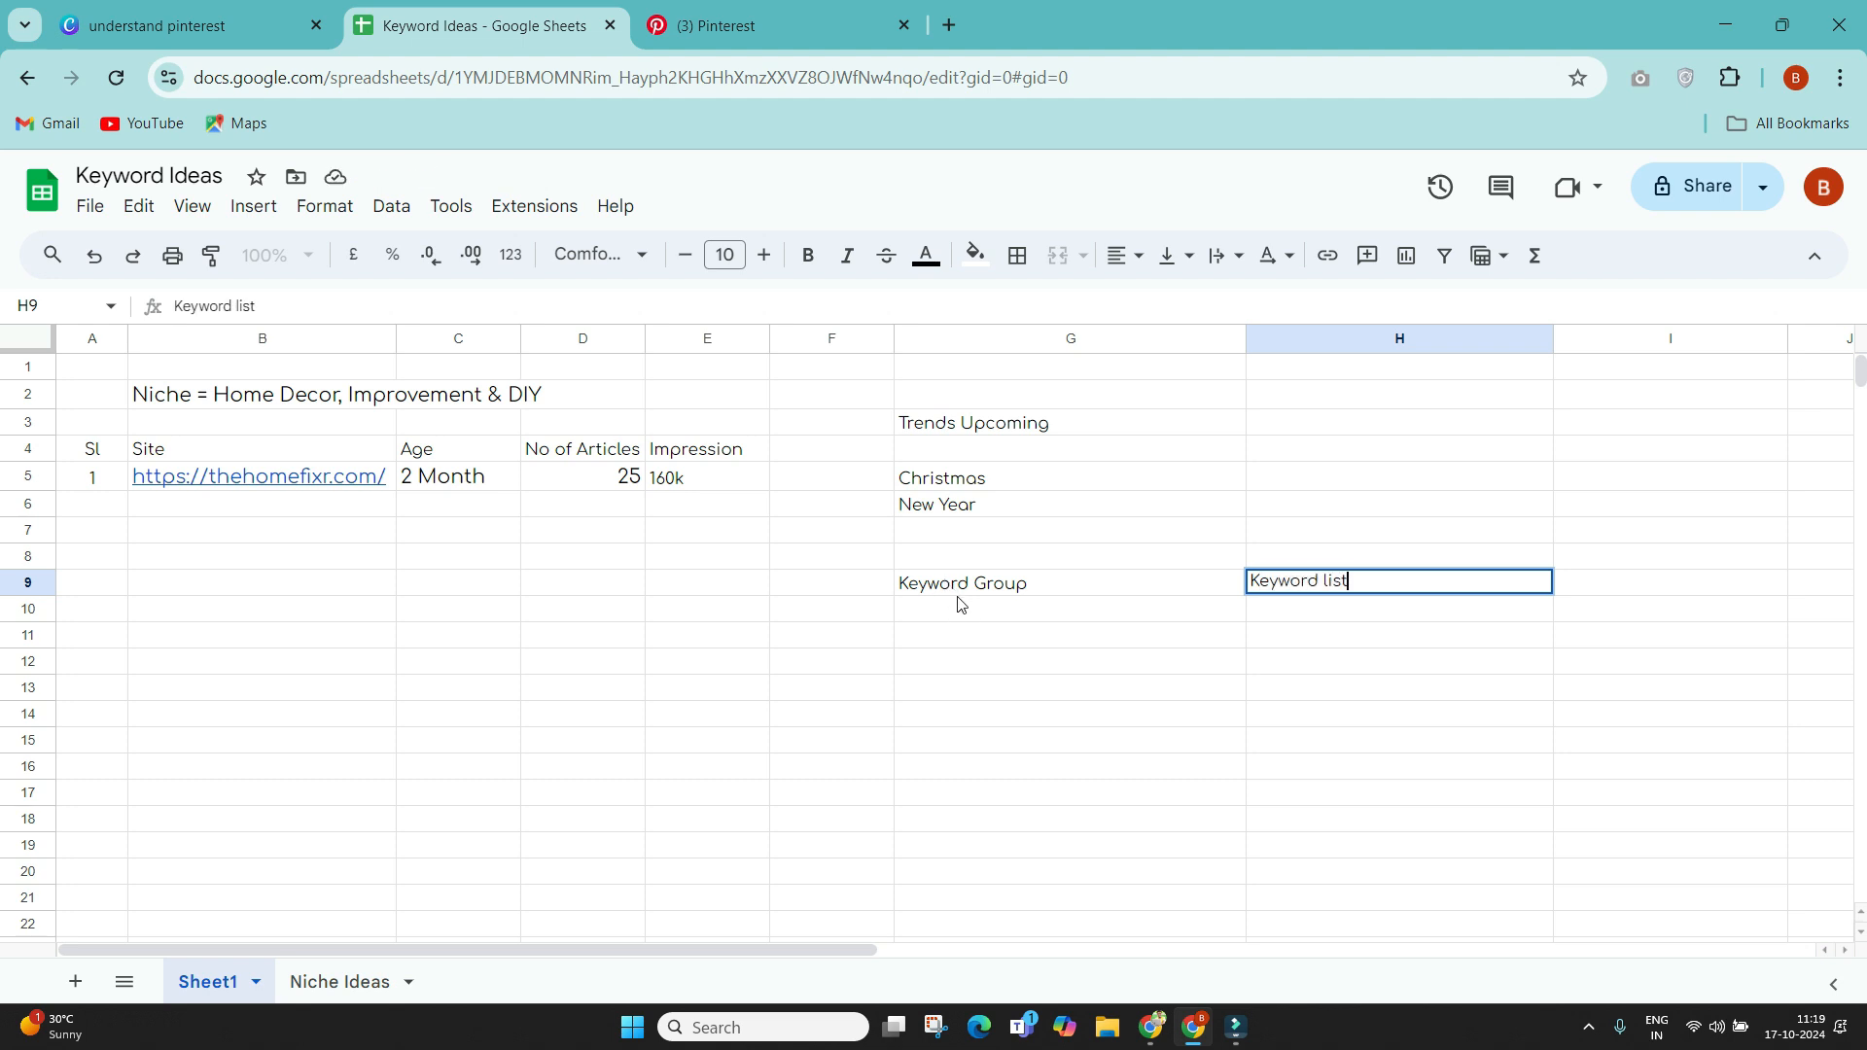
click(952, 590)
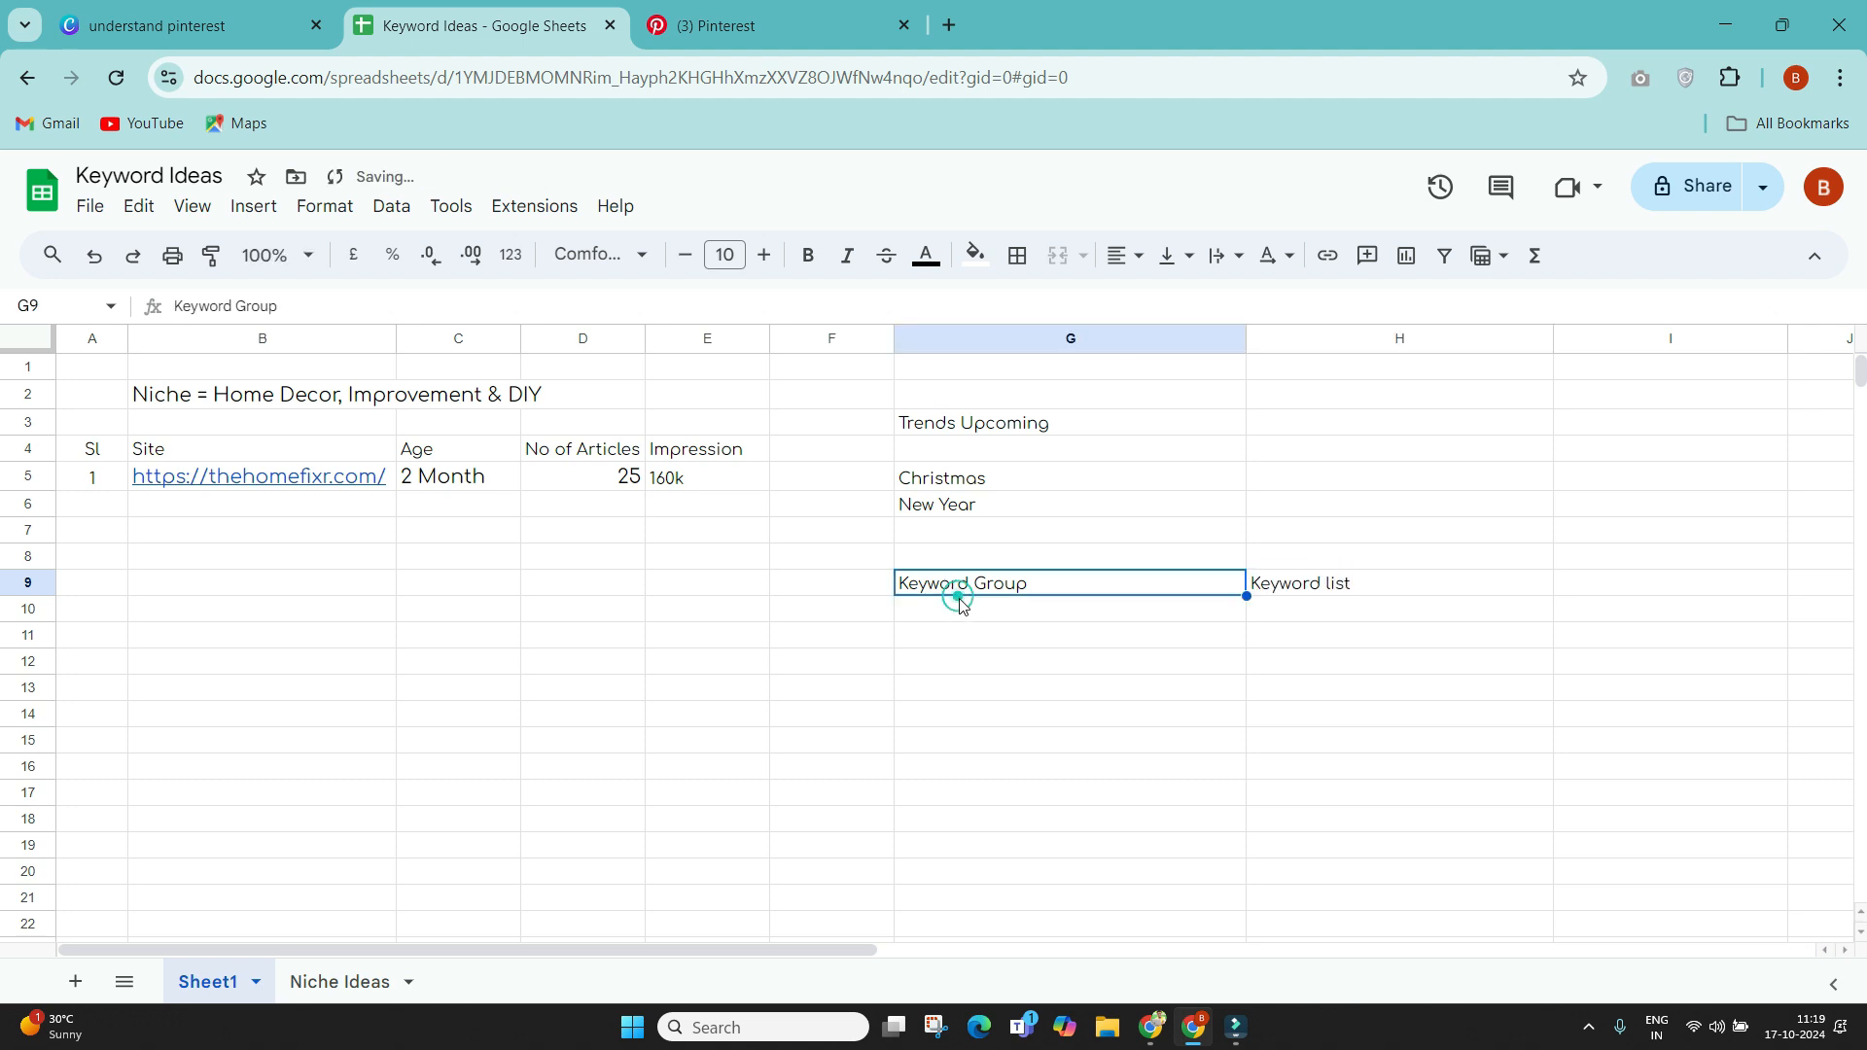
click(964, 622)
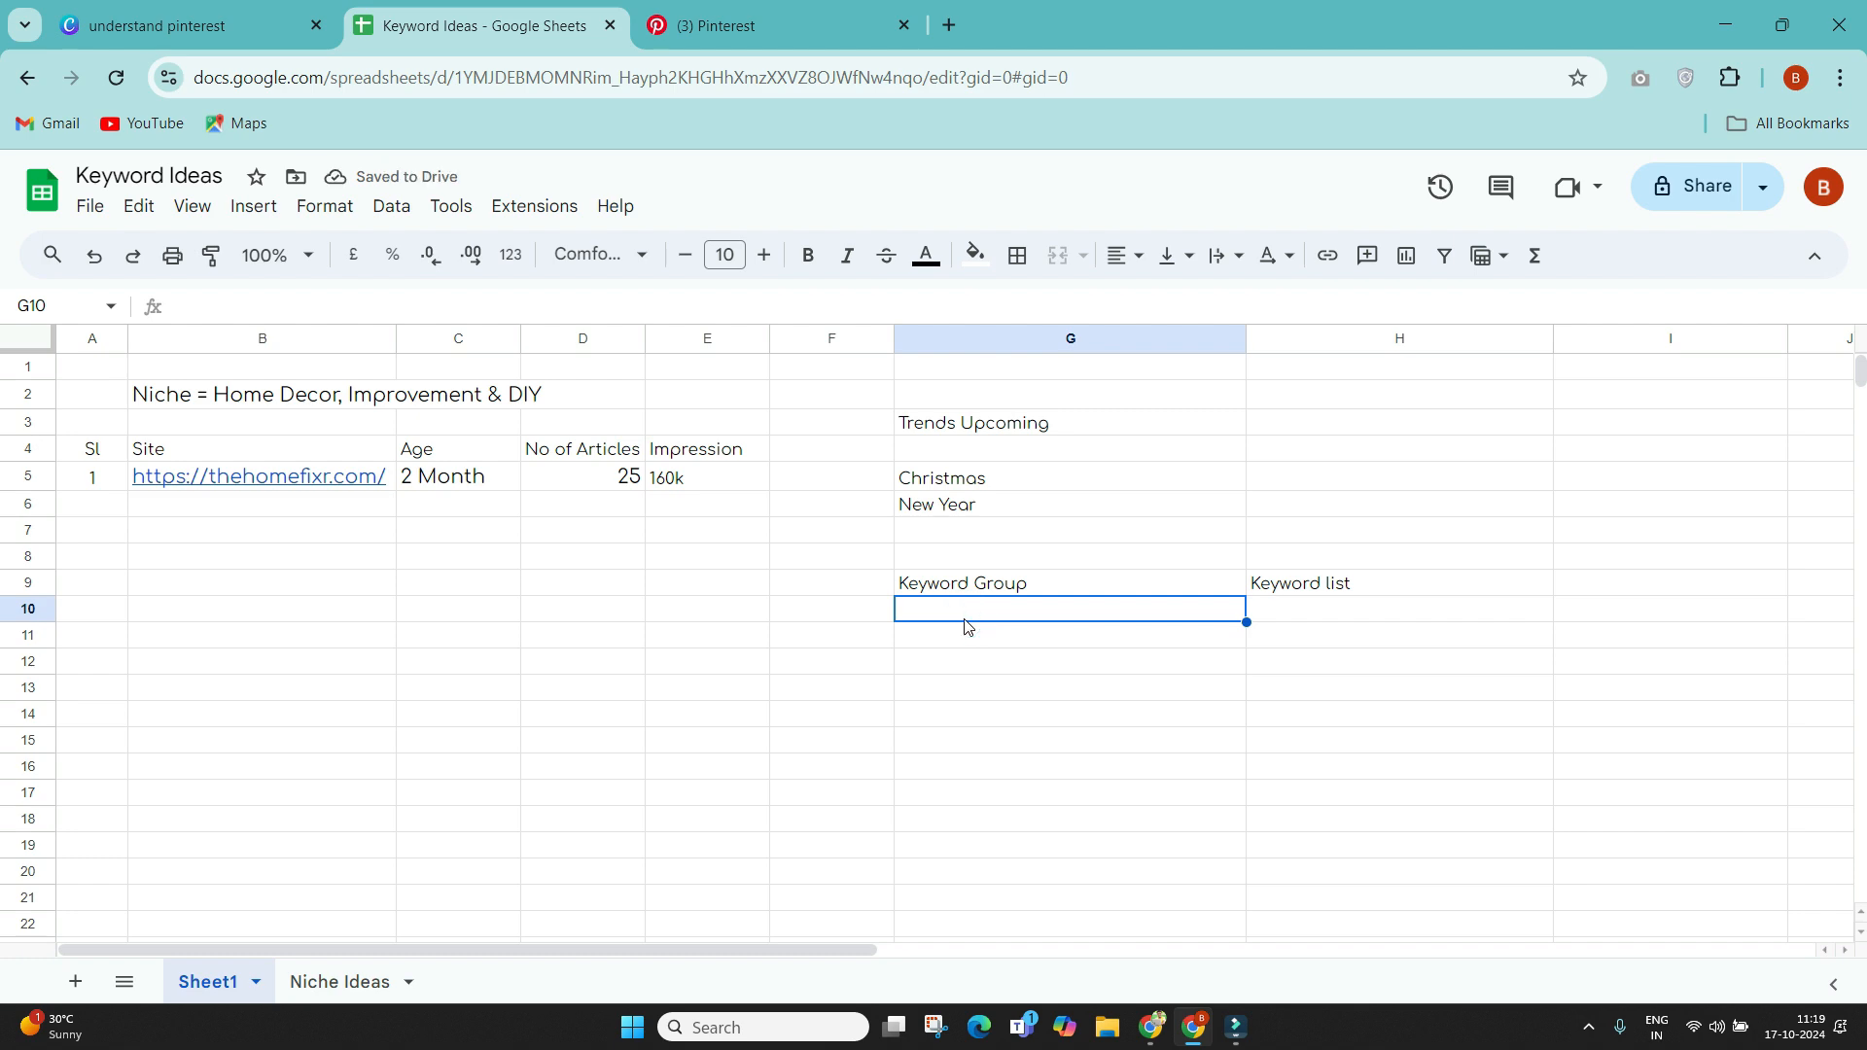
Step: Switch to the Pinterest page and open the Pinterest trends site at trends.pinterest.com
click(720, 18)
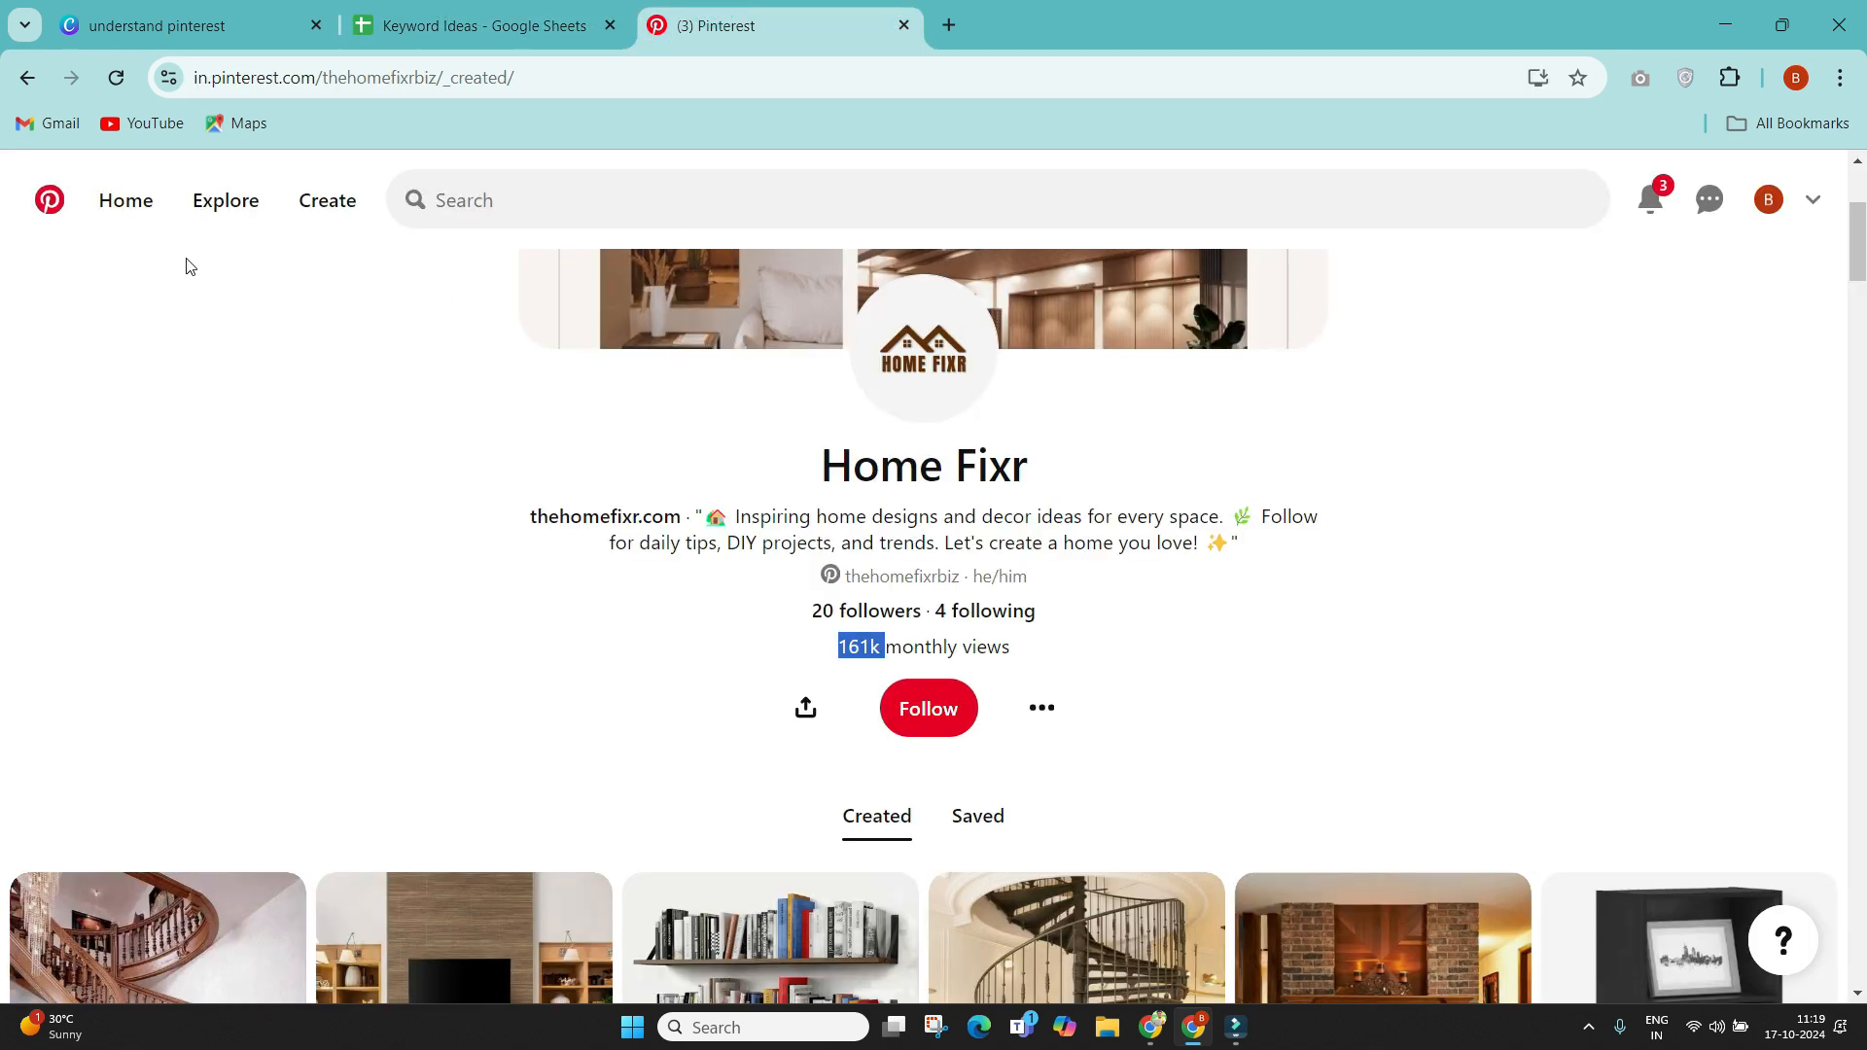
click(118, 224)
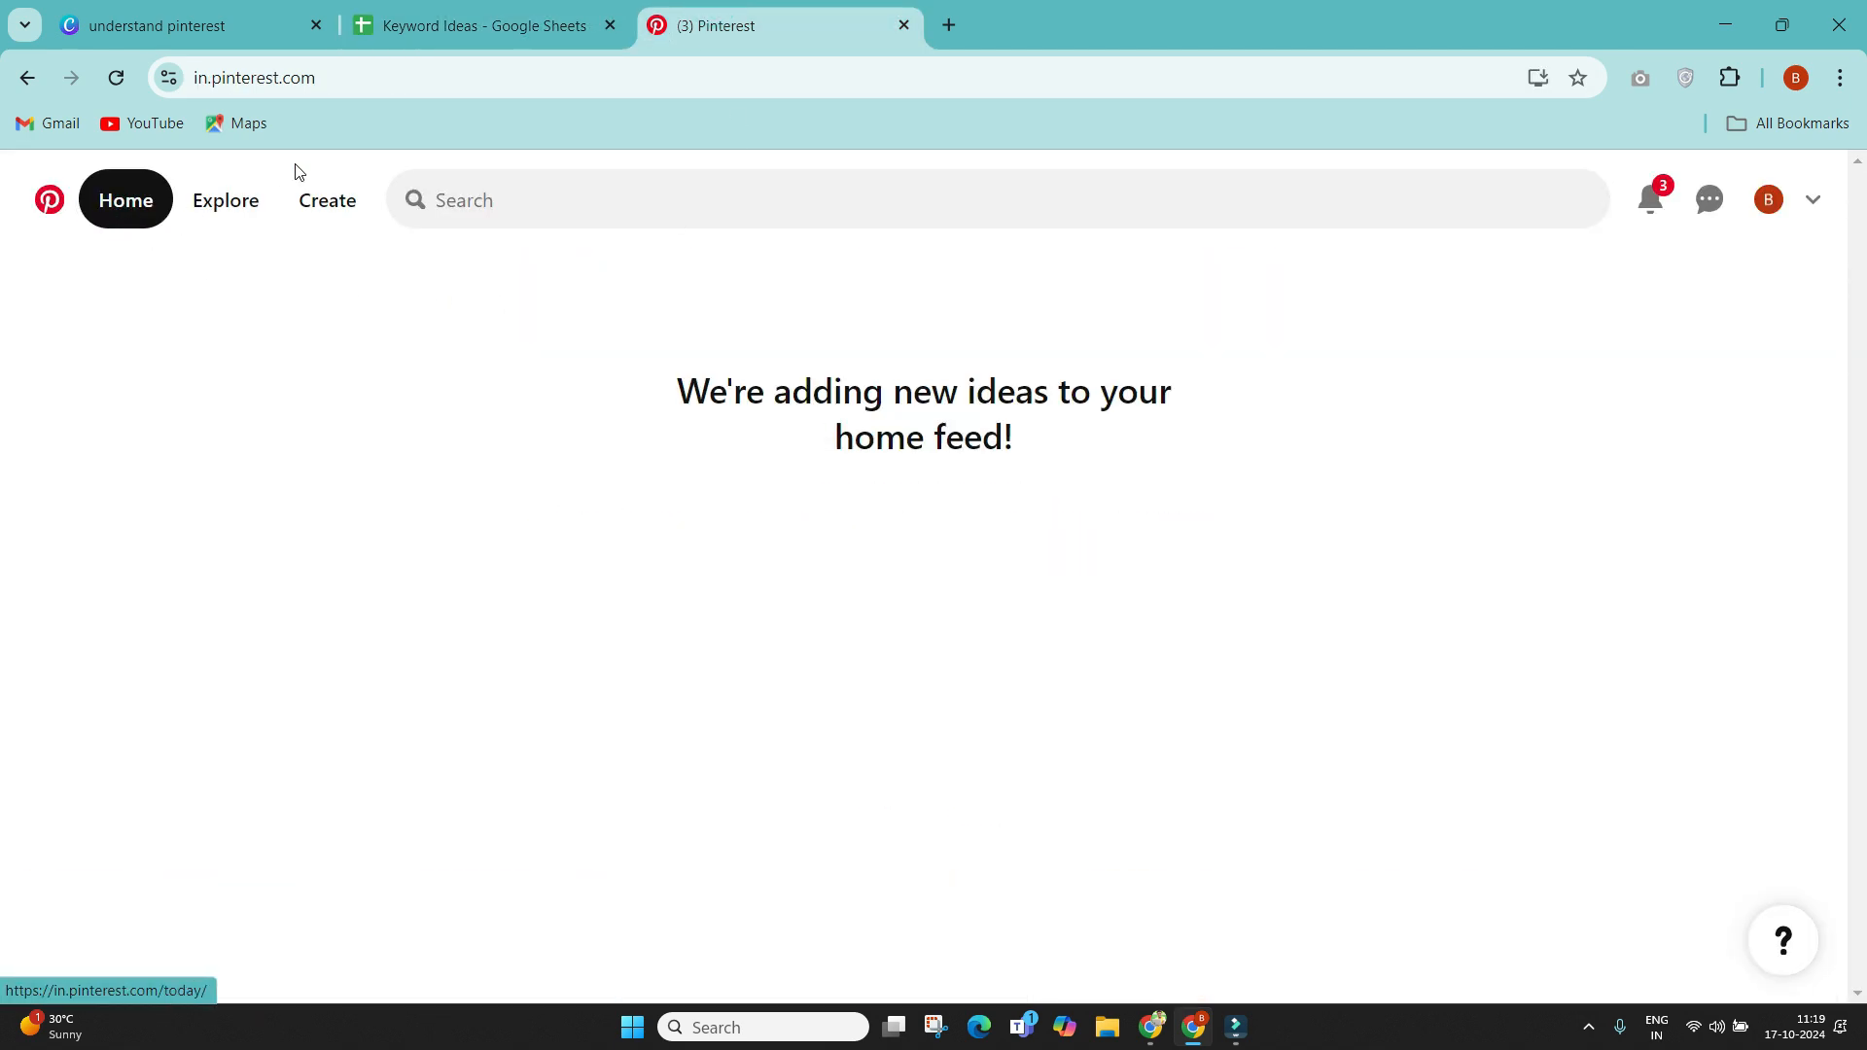
click(360, 73)
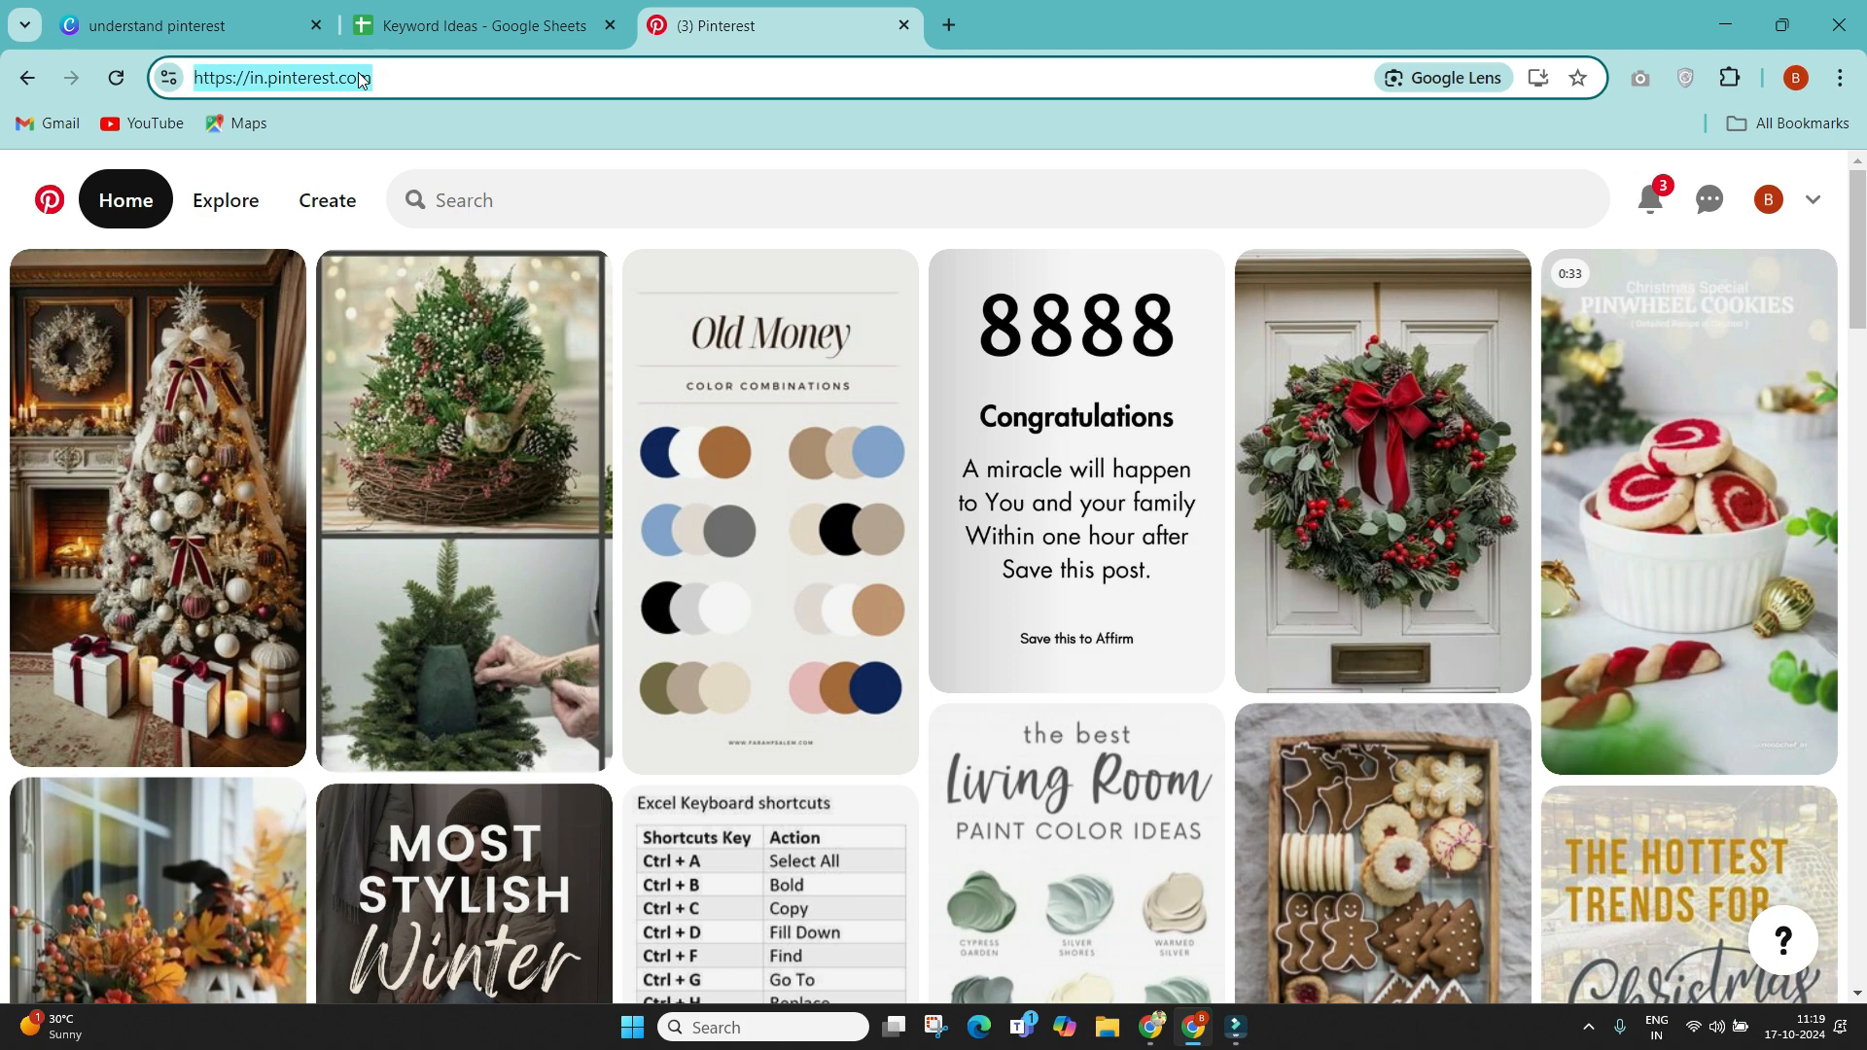
text(trends.pinteres)
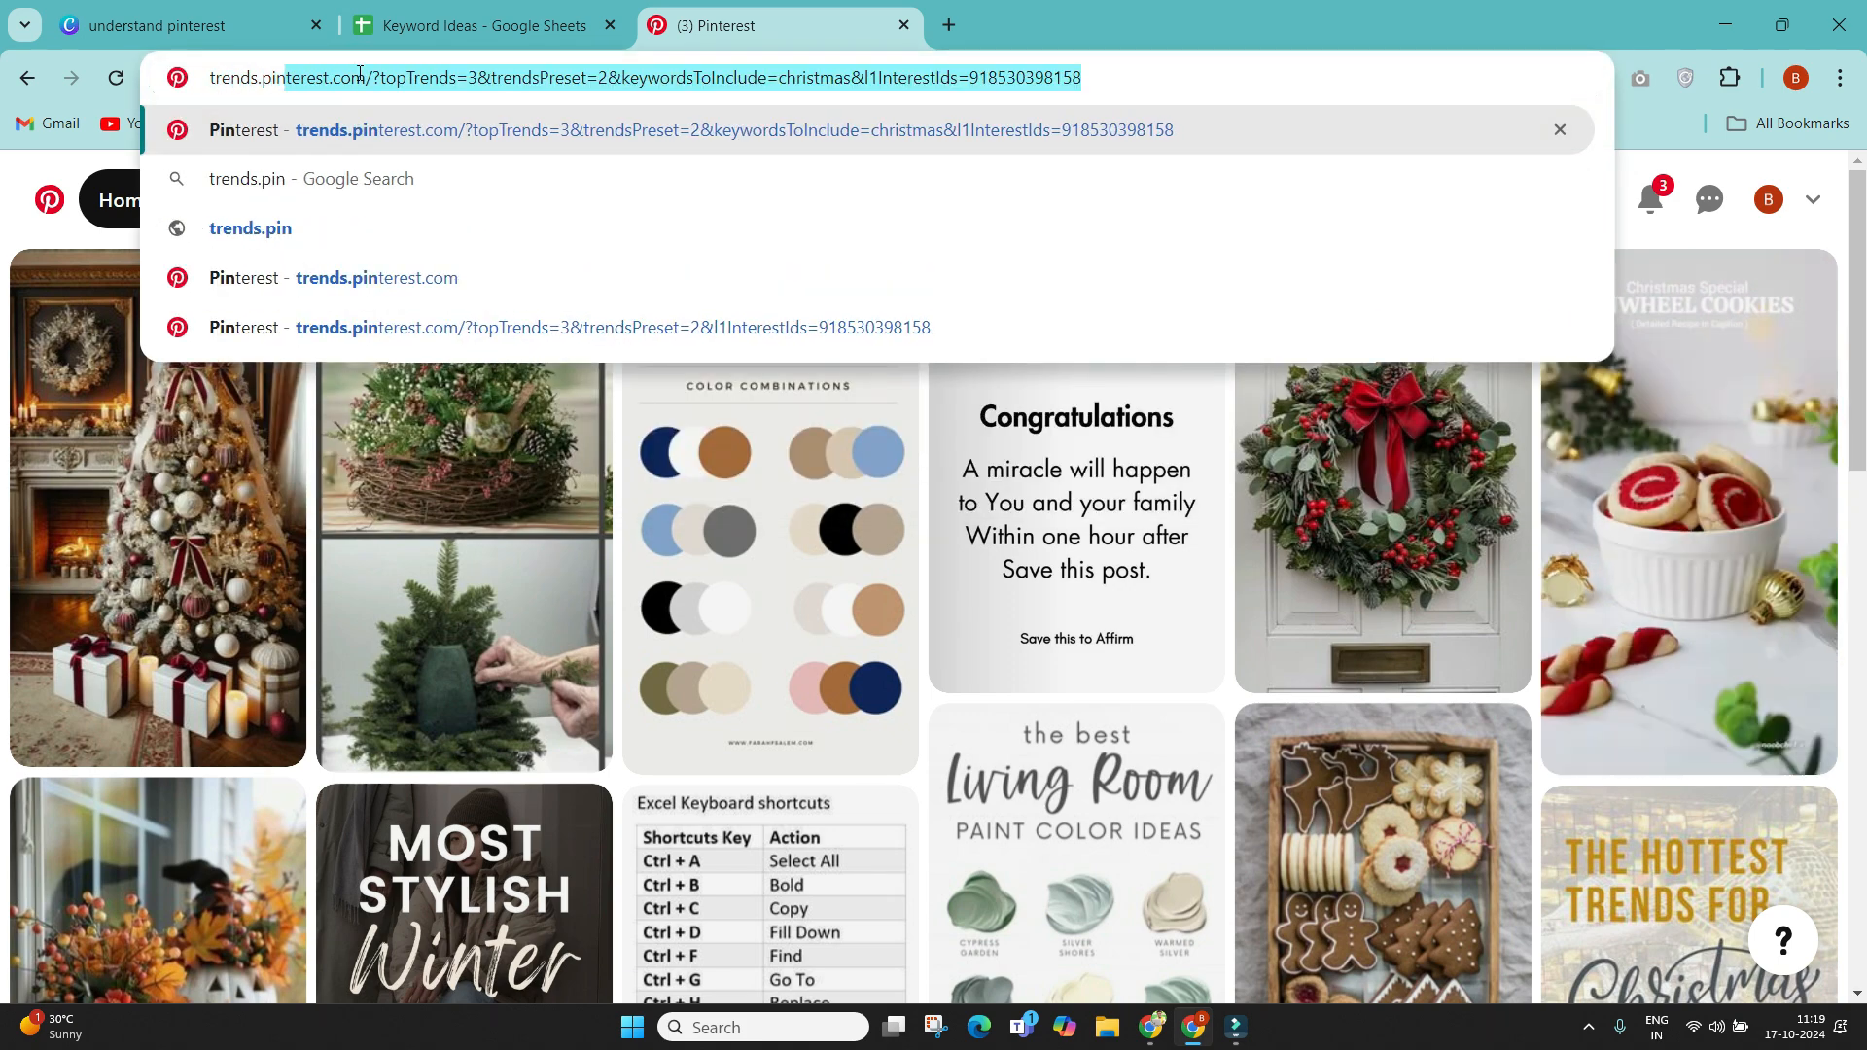
text(t.com)
key(Return)
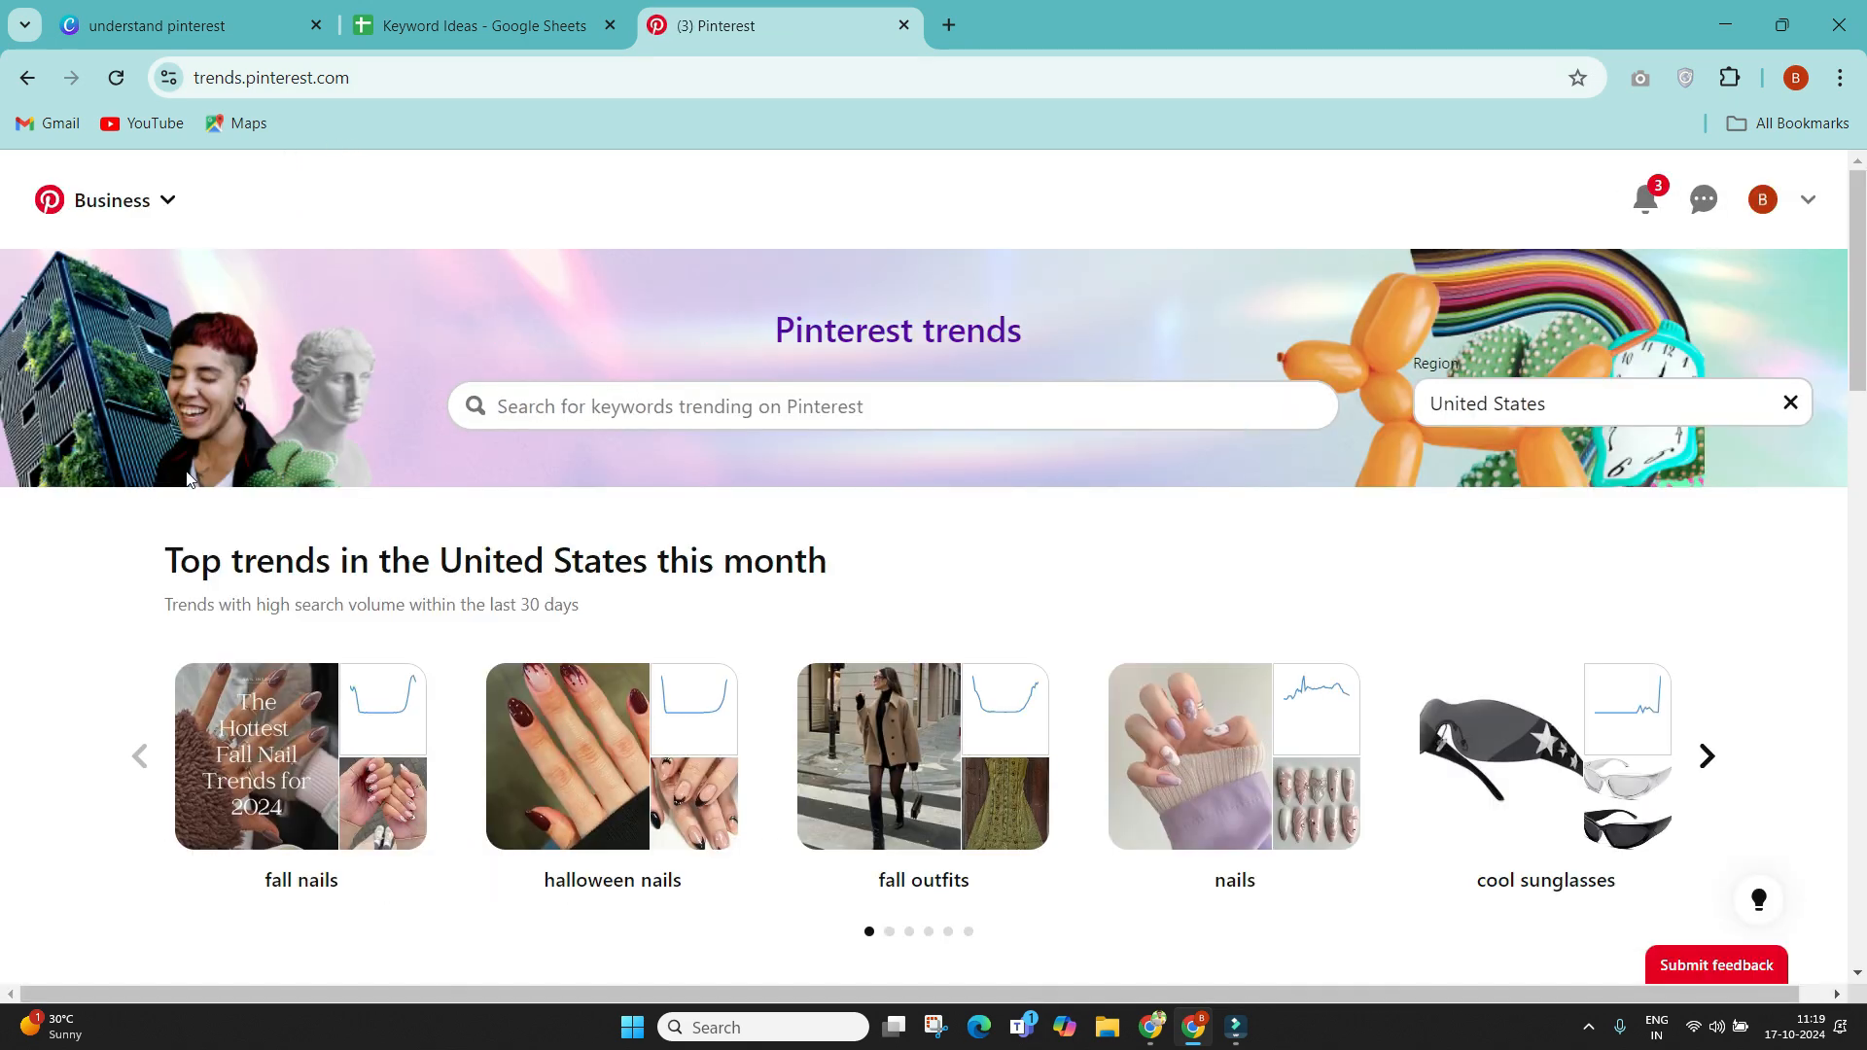
Step: Examine the growing trends table for the United States, comparing keywords with their weekly, monthly and yearly changes
scroll(4, 609, down, 3)
scroll(438, 719, down, 5)
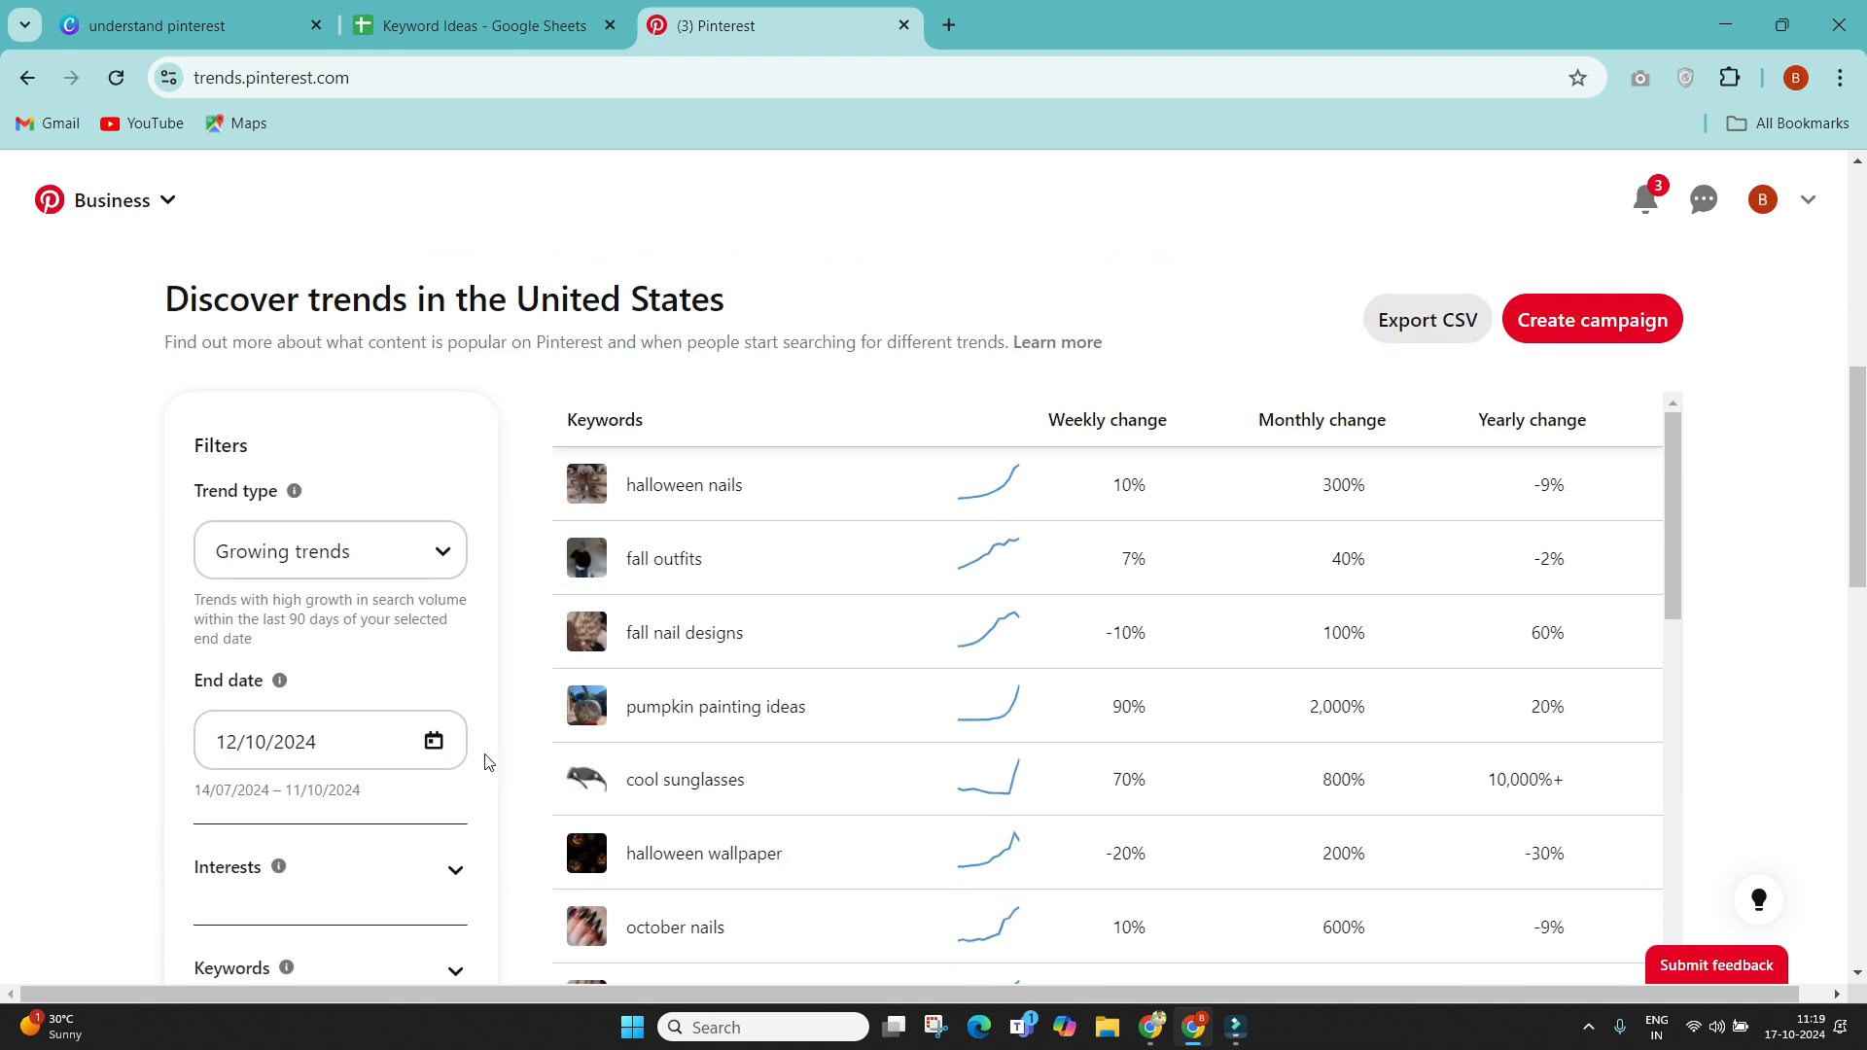
scroll(690, 637, down, 1)
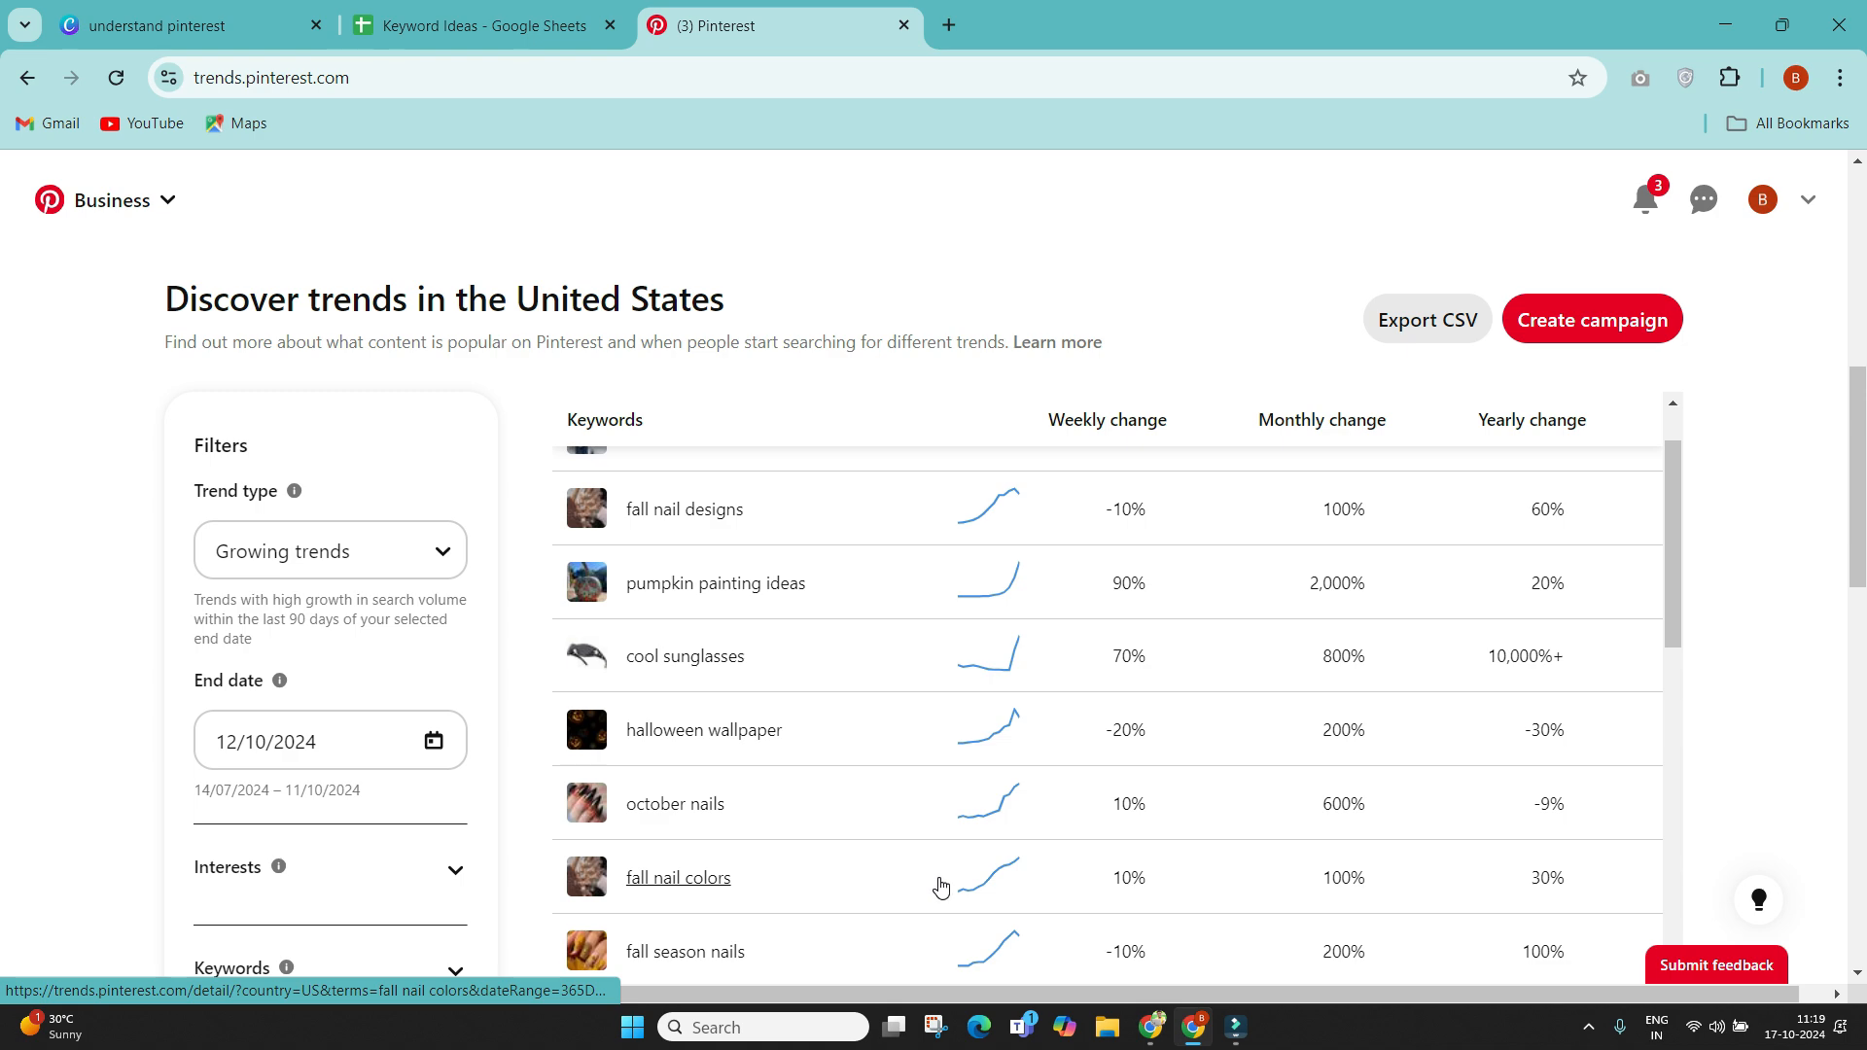
scroll(1085, 878, down, 3)
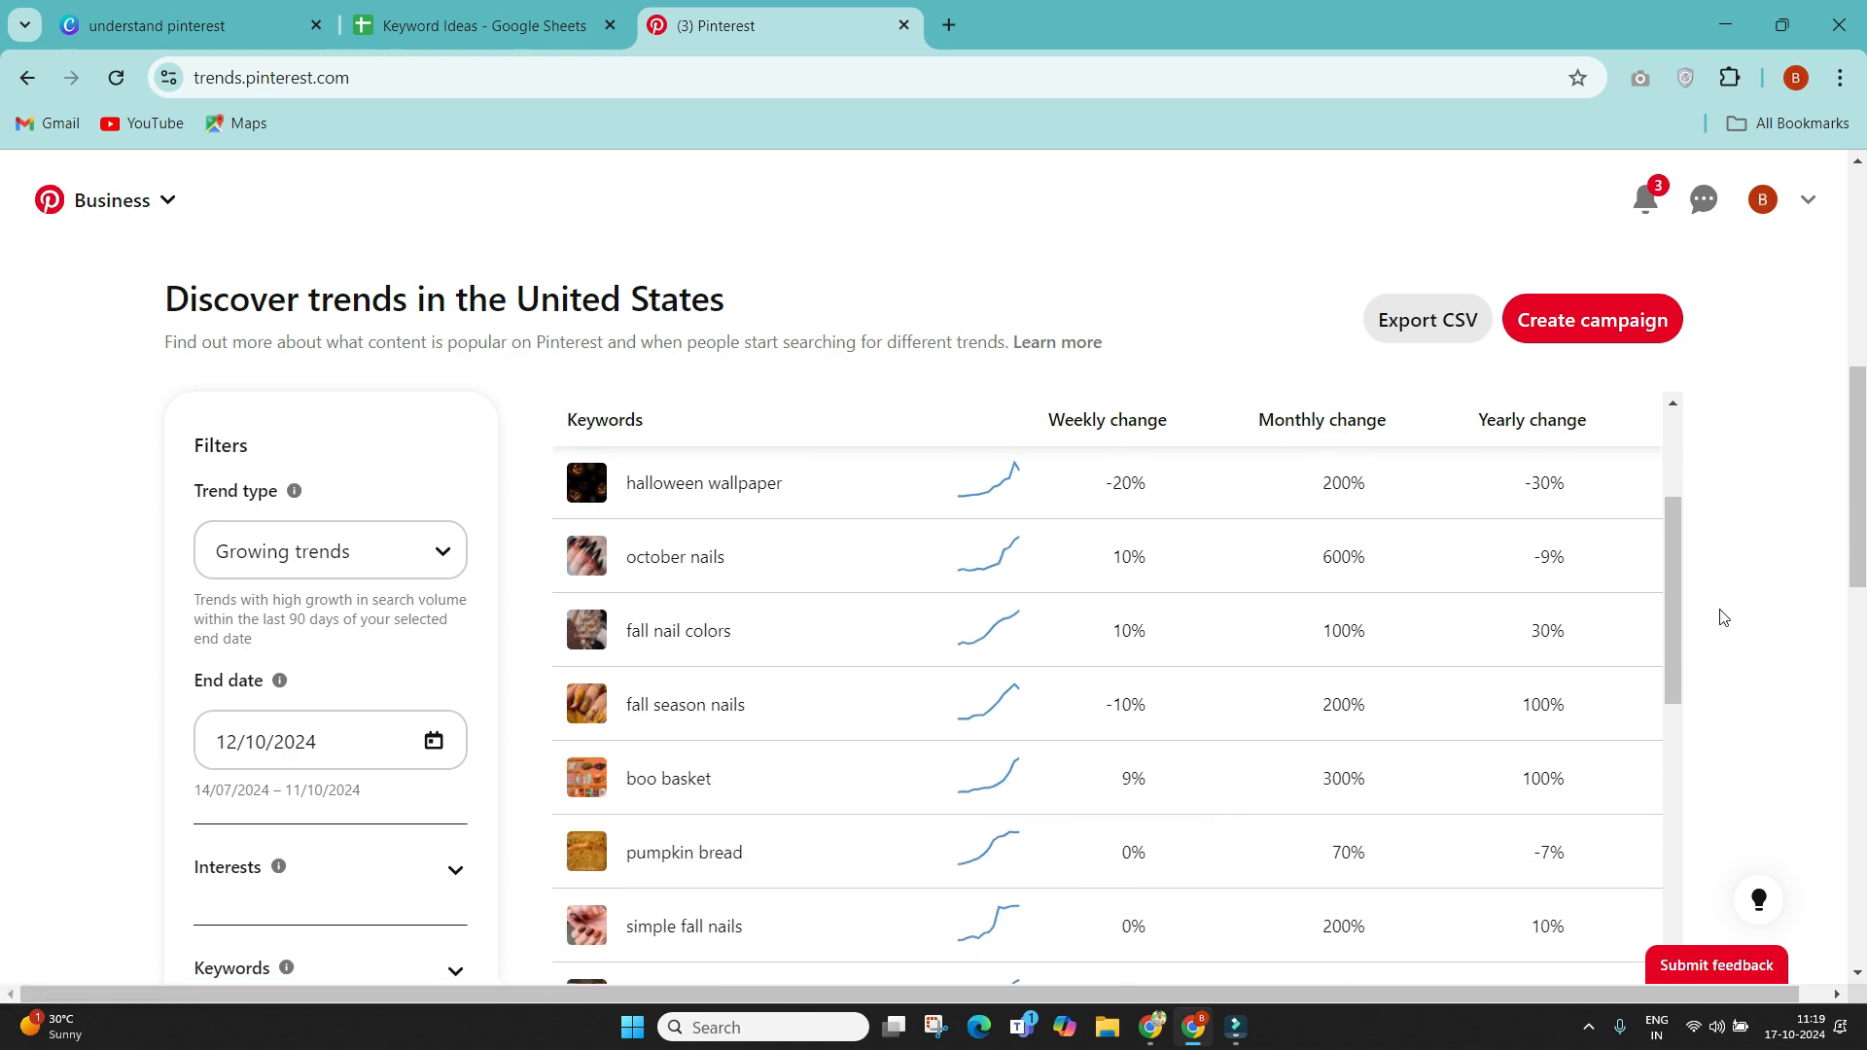
scroll(1729, 613, up, 4)
scroll(1726, 614, down, 7)
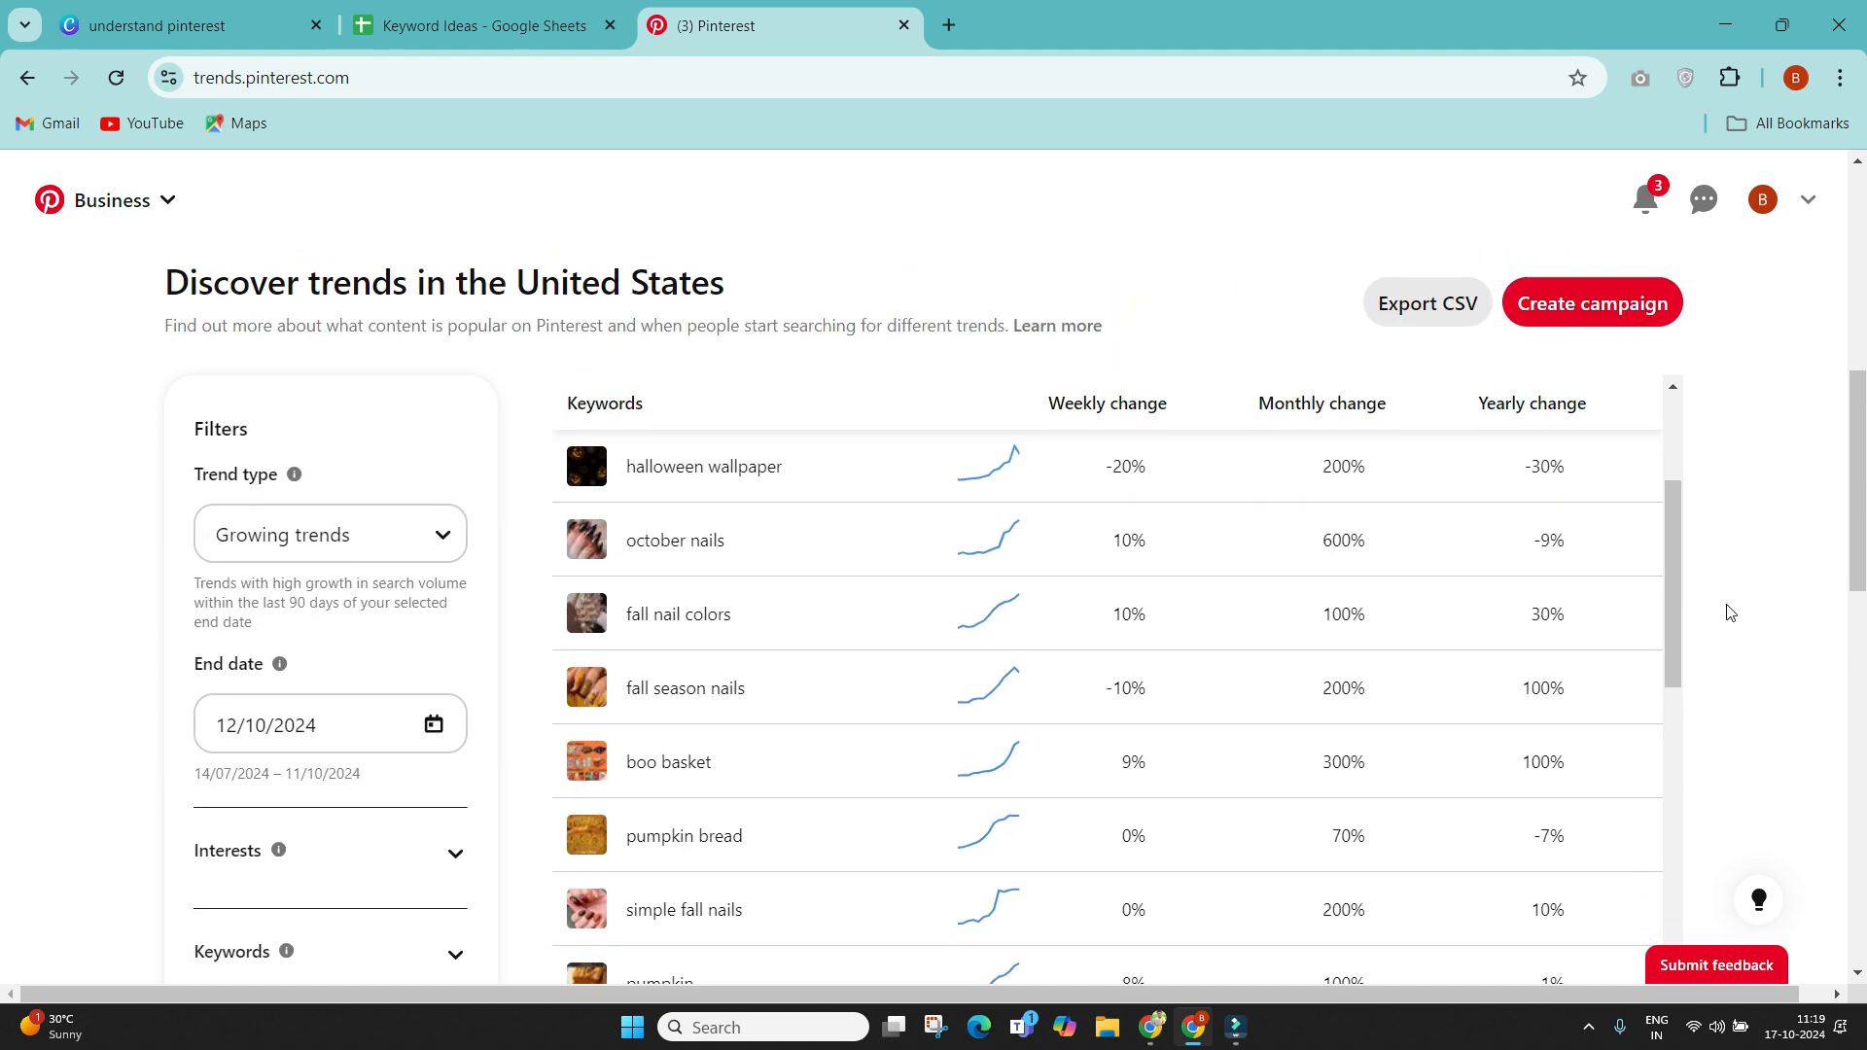
scroll(1723, 610, down, 2)
scroll(1723, 612, up, 2)
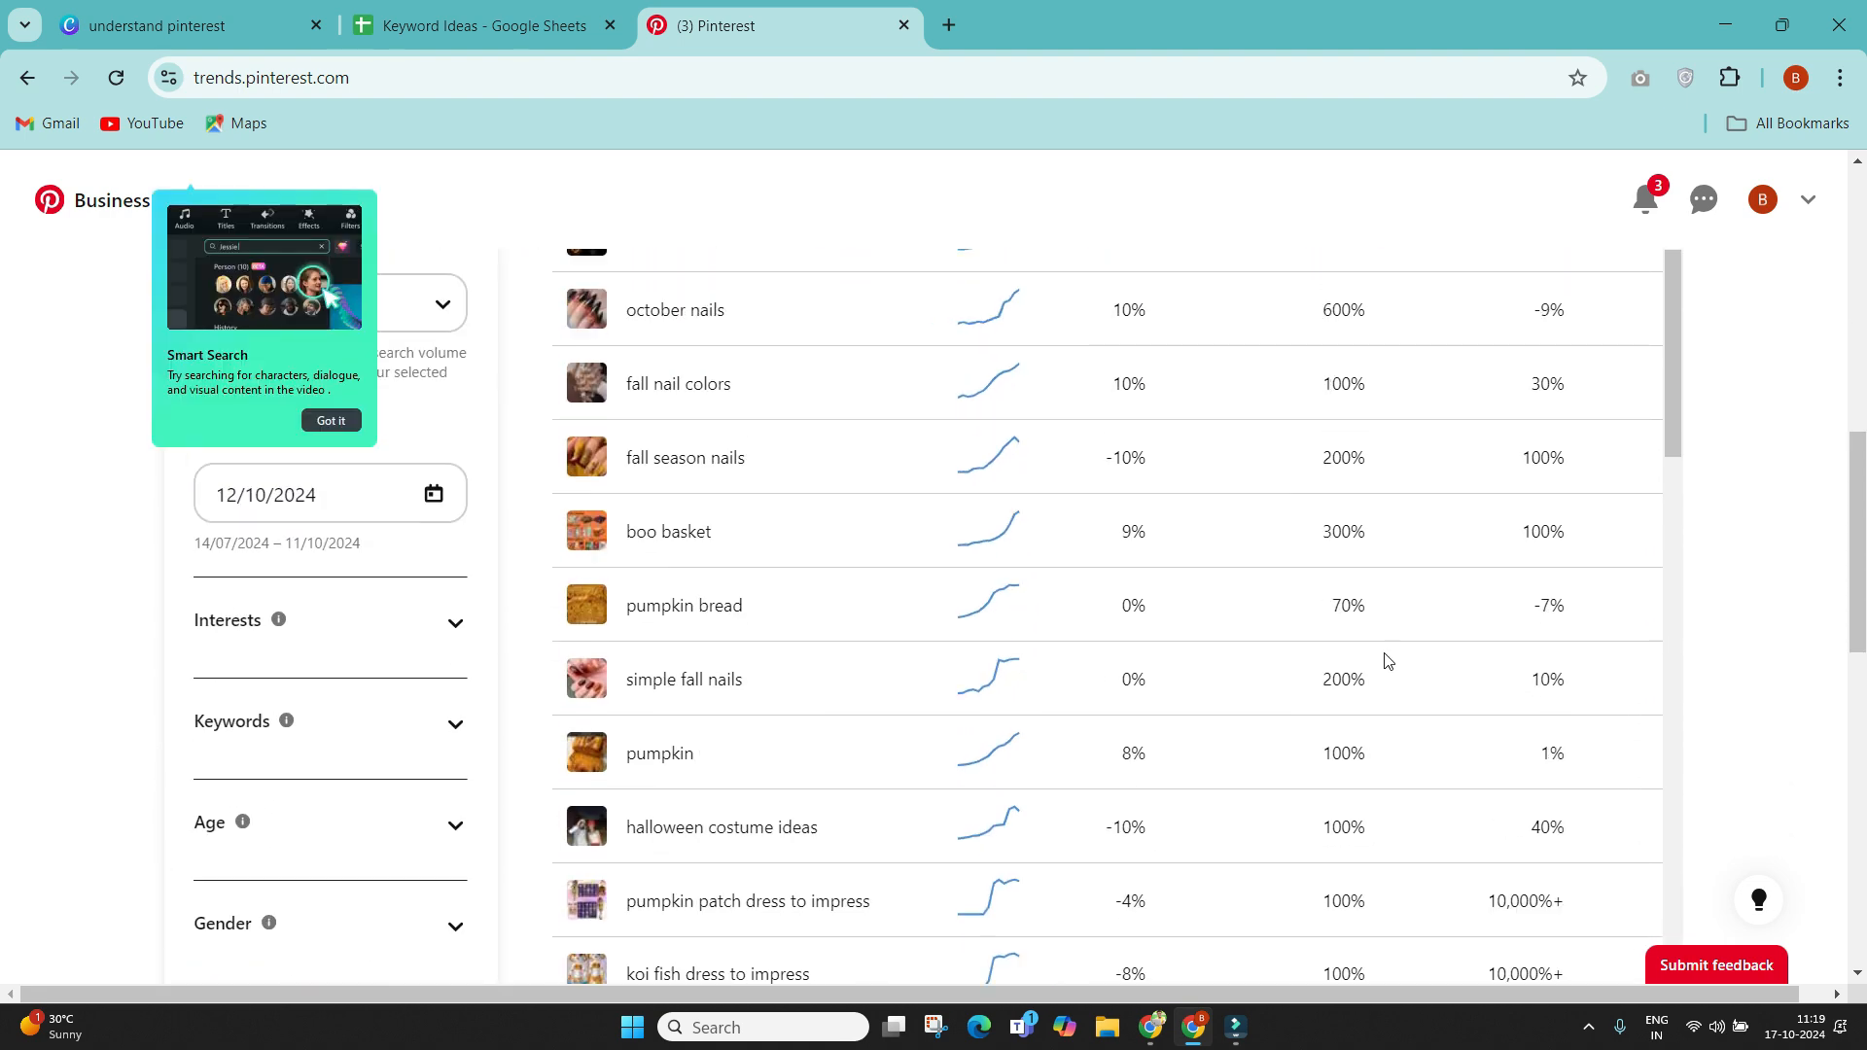
scroll(977, 664, up, 4)
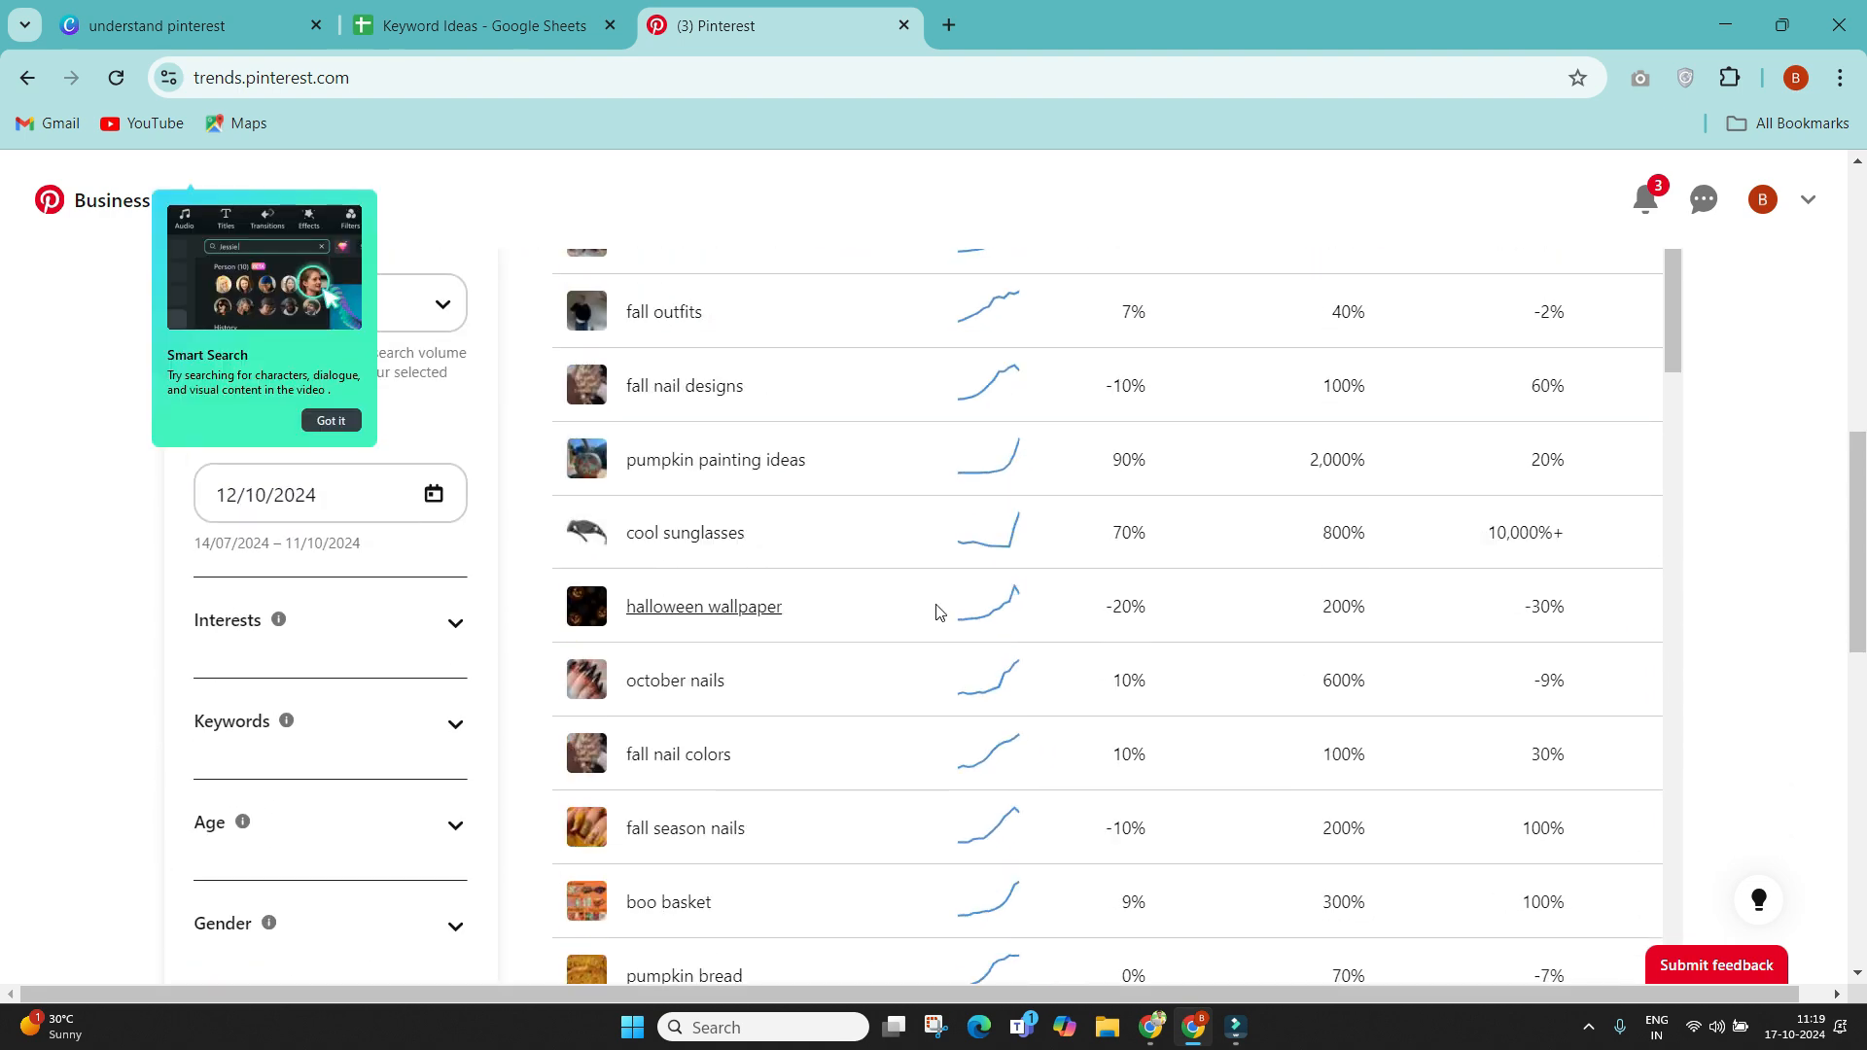
scroll(849, 533, up, 3)
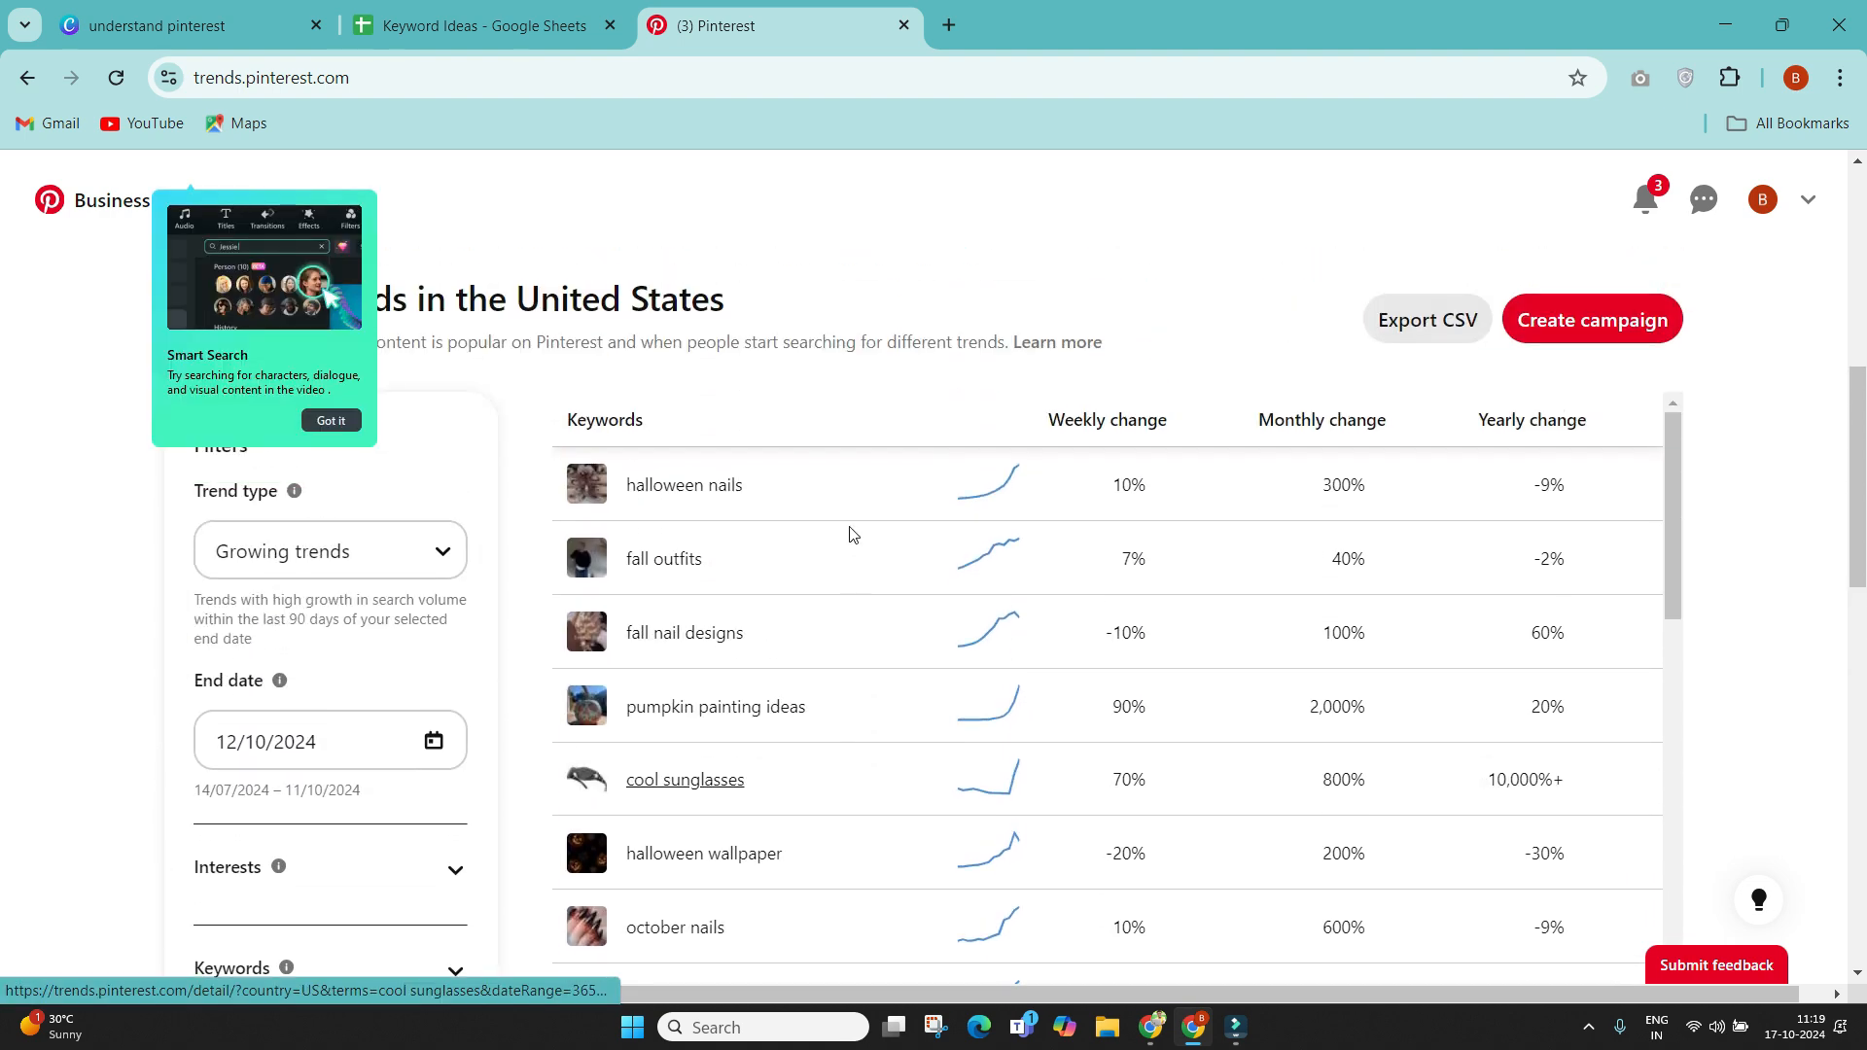
Step: Open the trend details for "halloween nails" and examine its interest over the last year
click(684, 486)
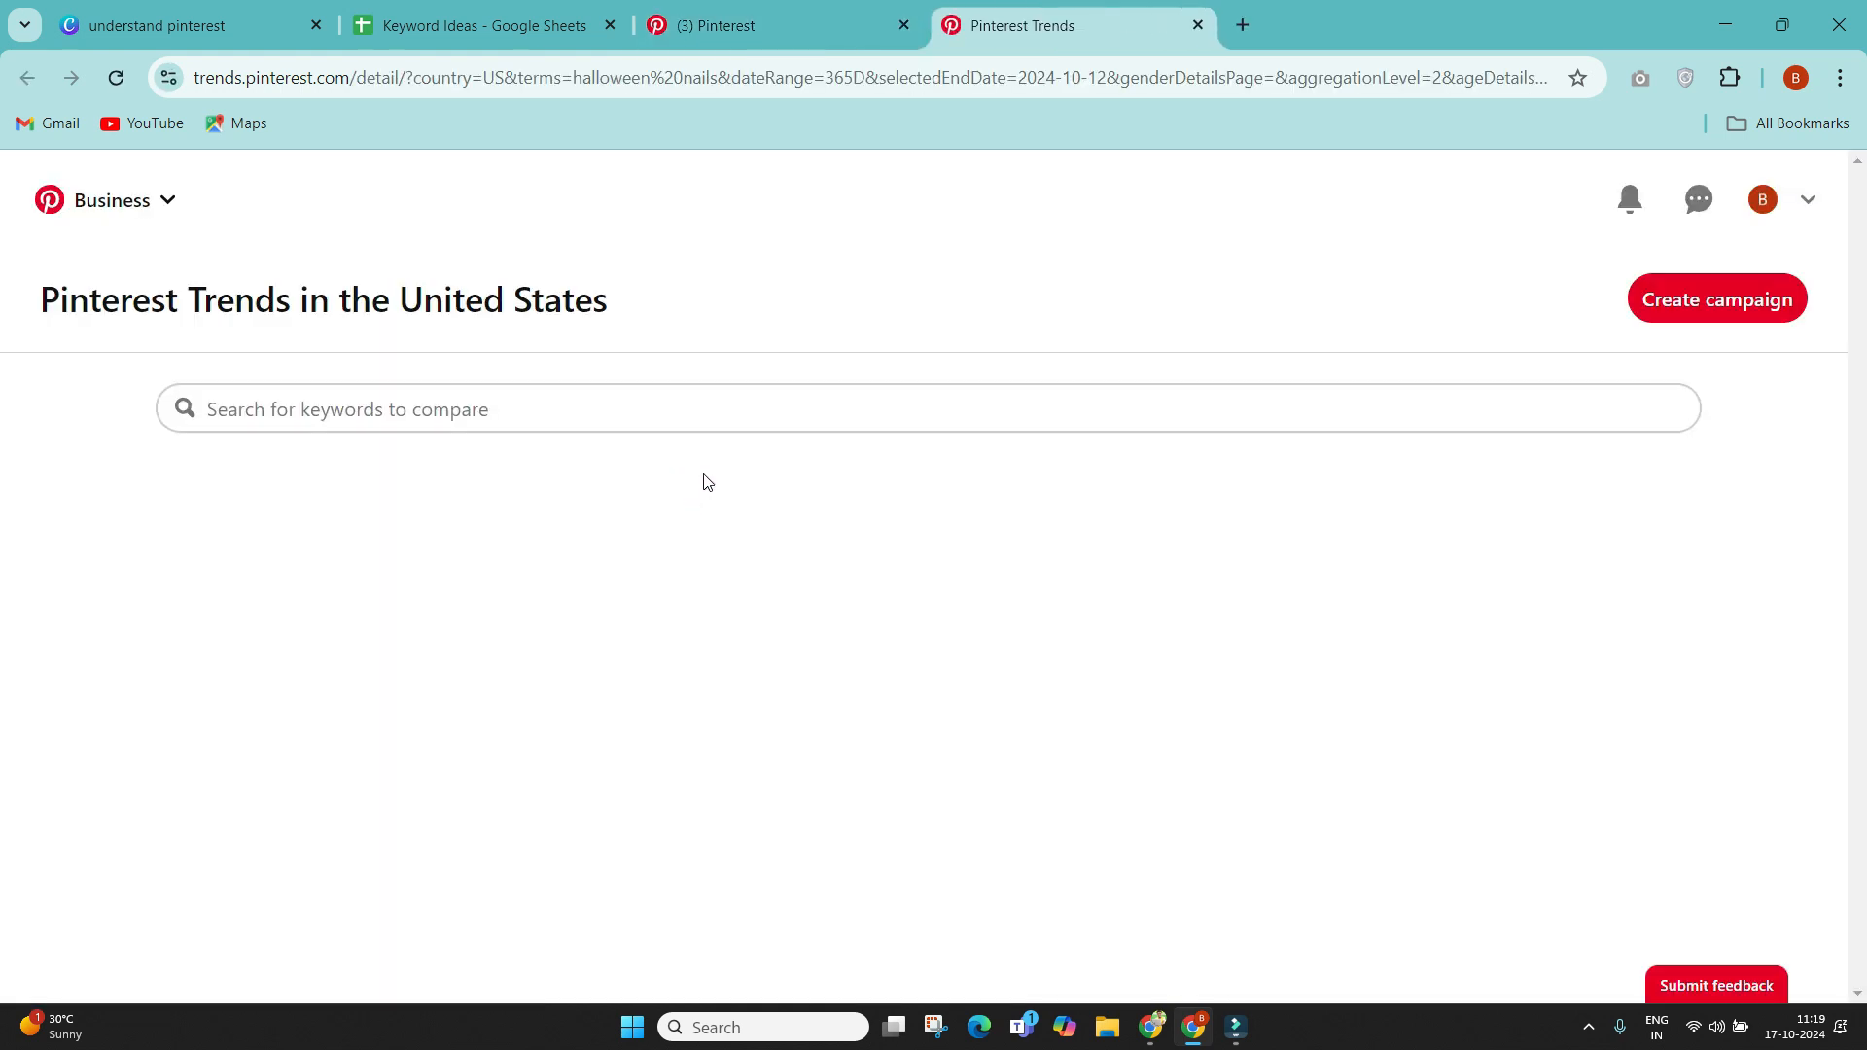
scroll(5, 550, down, 1)
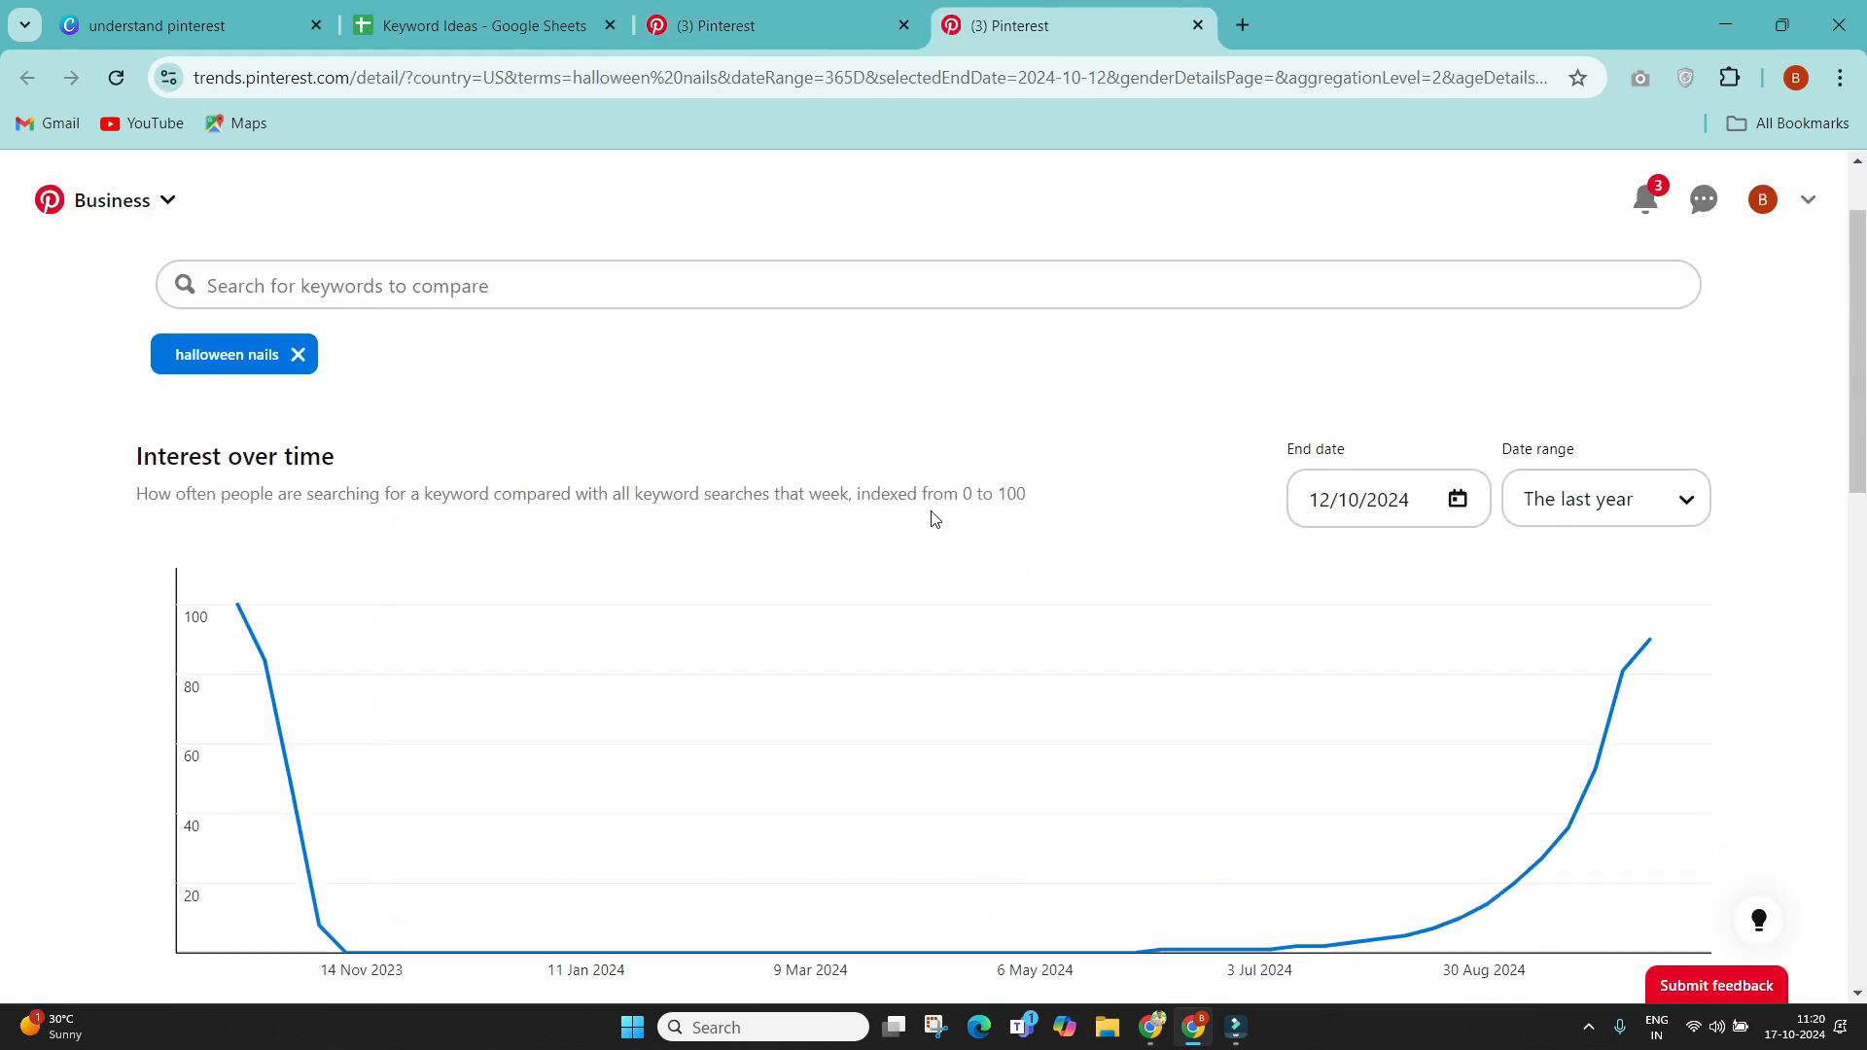
click(1583, 501)
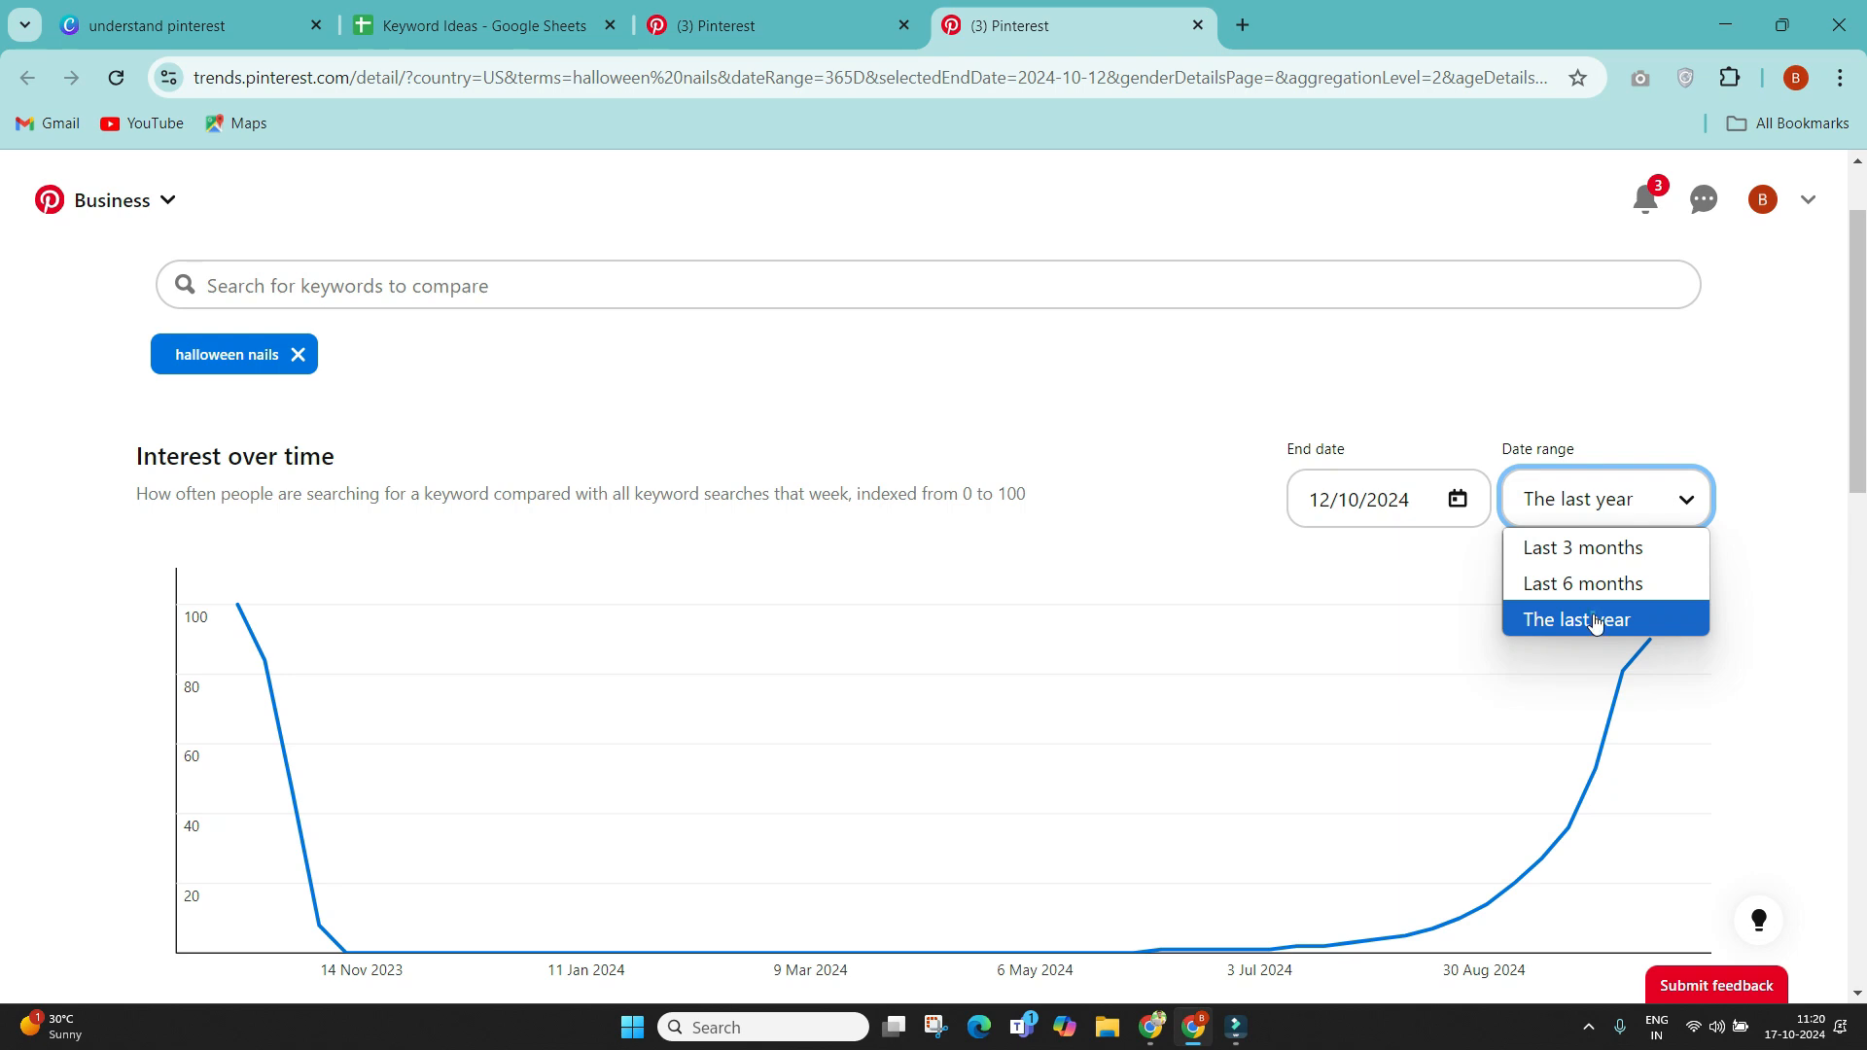
click(1594, 623)
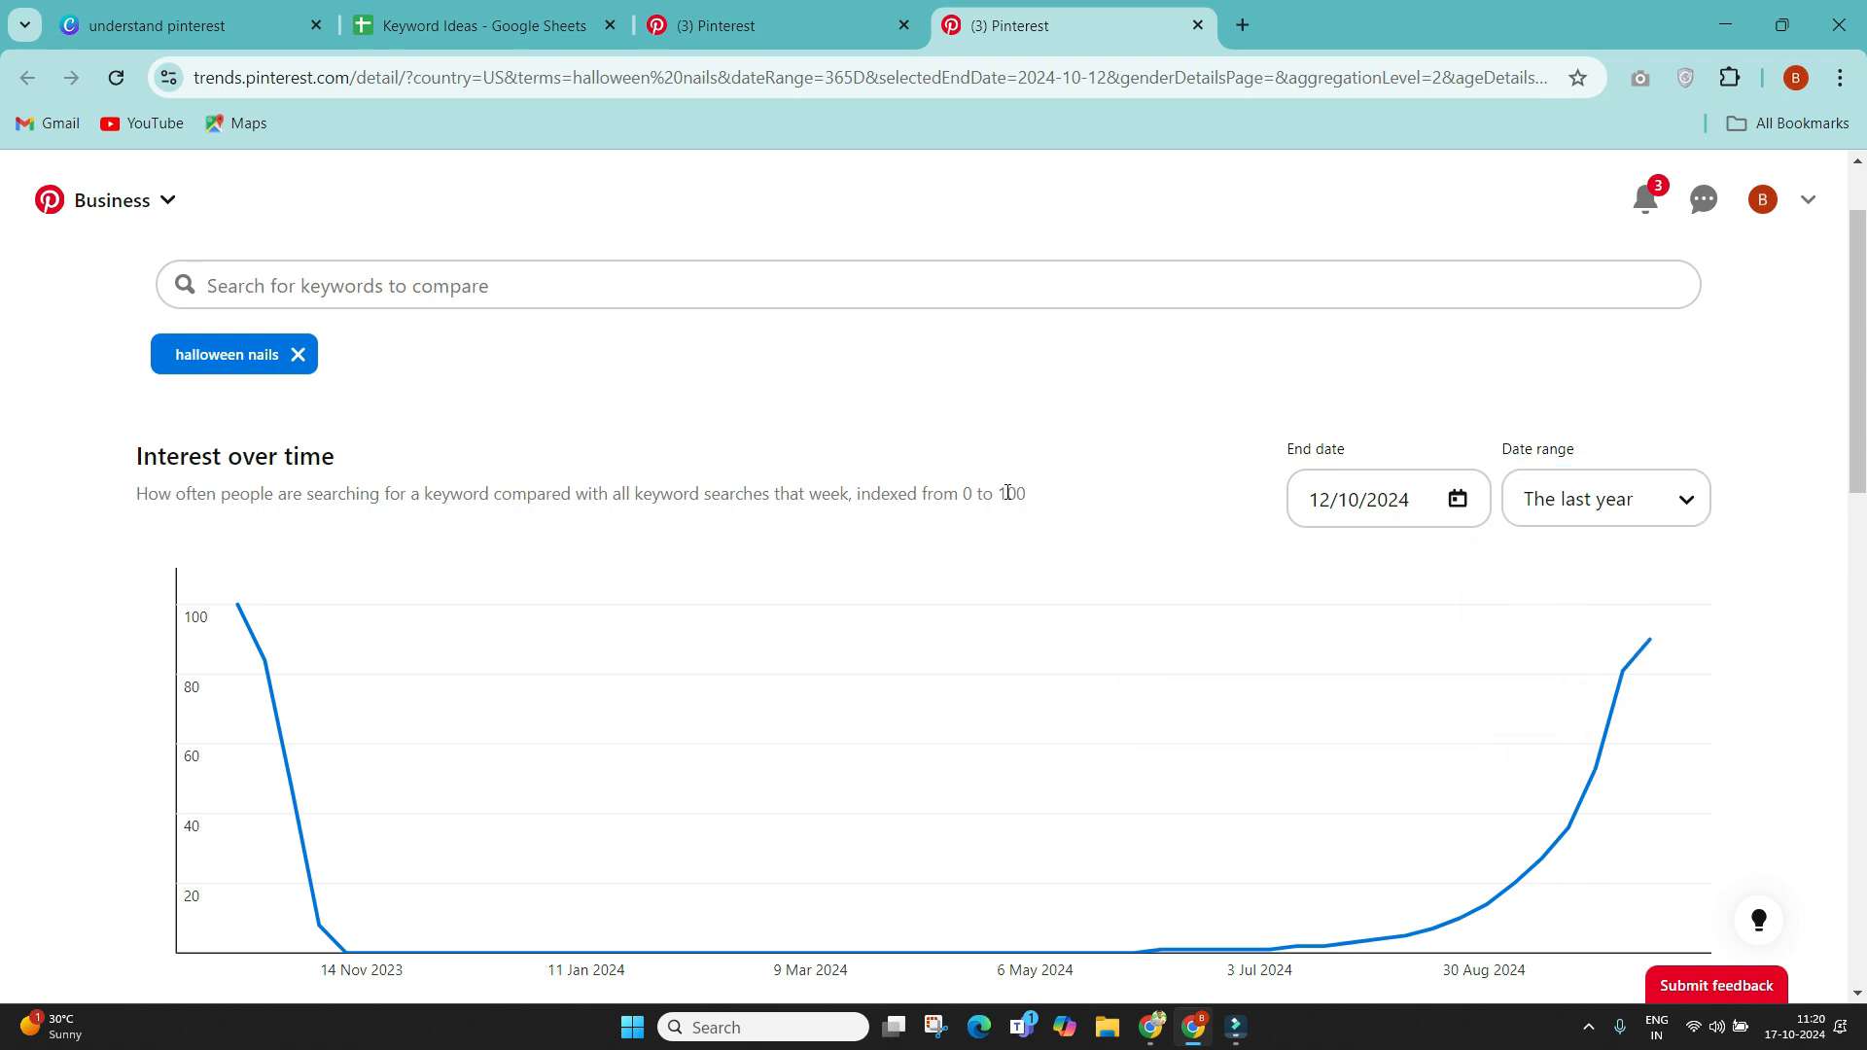
mouse_move(244, 625)
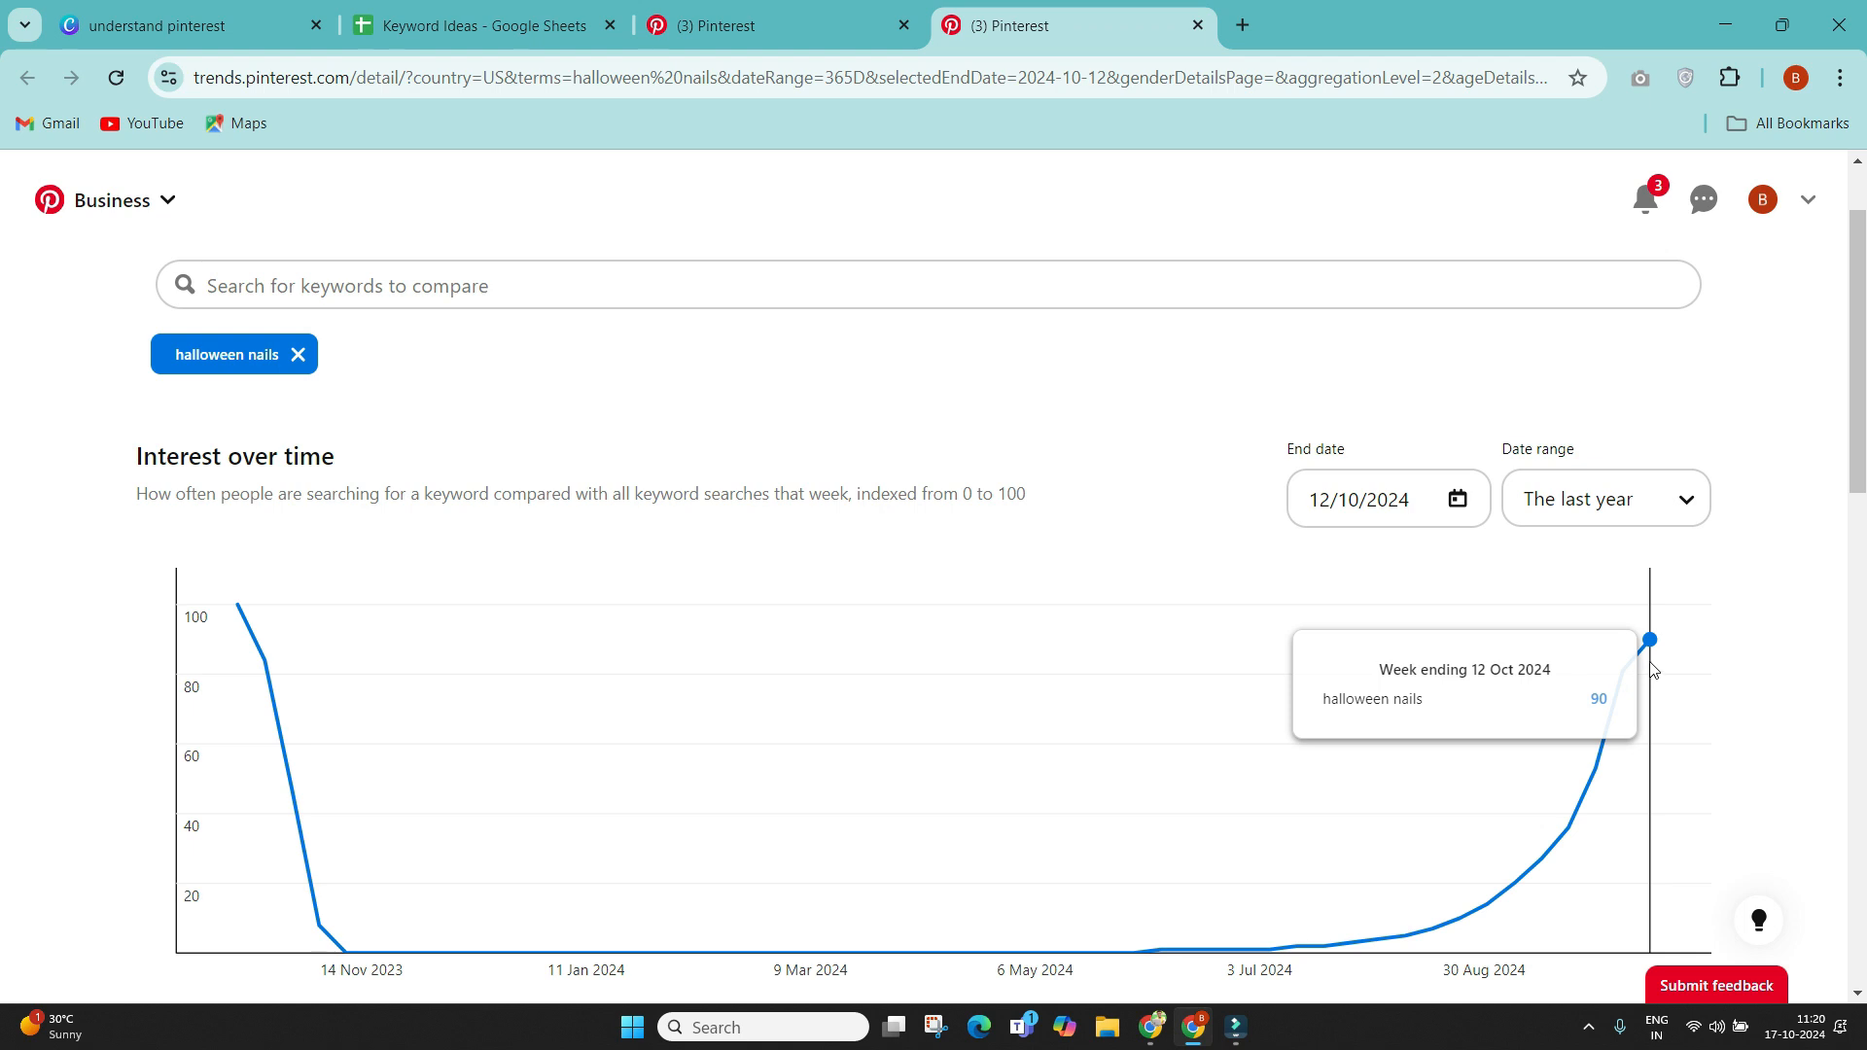
Step: Check the related trends and demographics for "halloween nails", and close its detail page
scroll(1655, 669, down, 1)
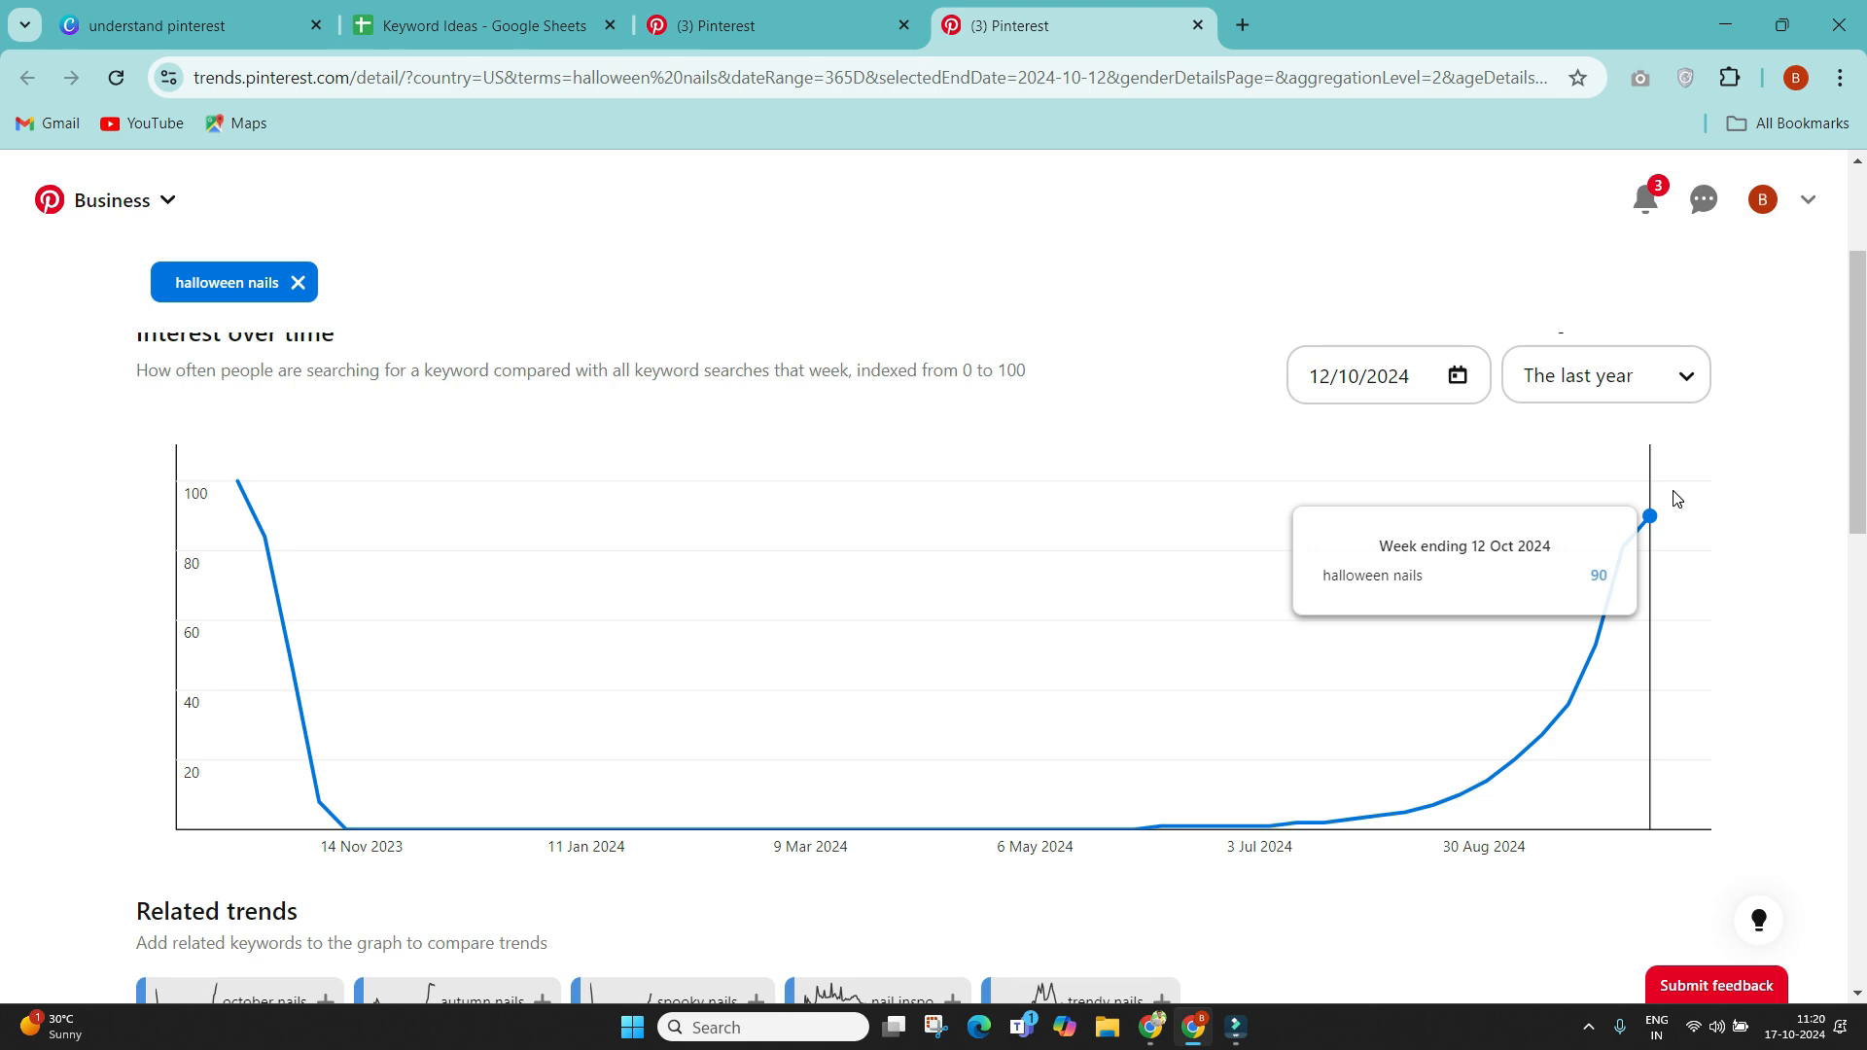
scroll(1677, 499, down, 1)
scroll(1671, 495, down, 8)
scroll(1672, 496, up, 3)
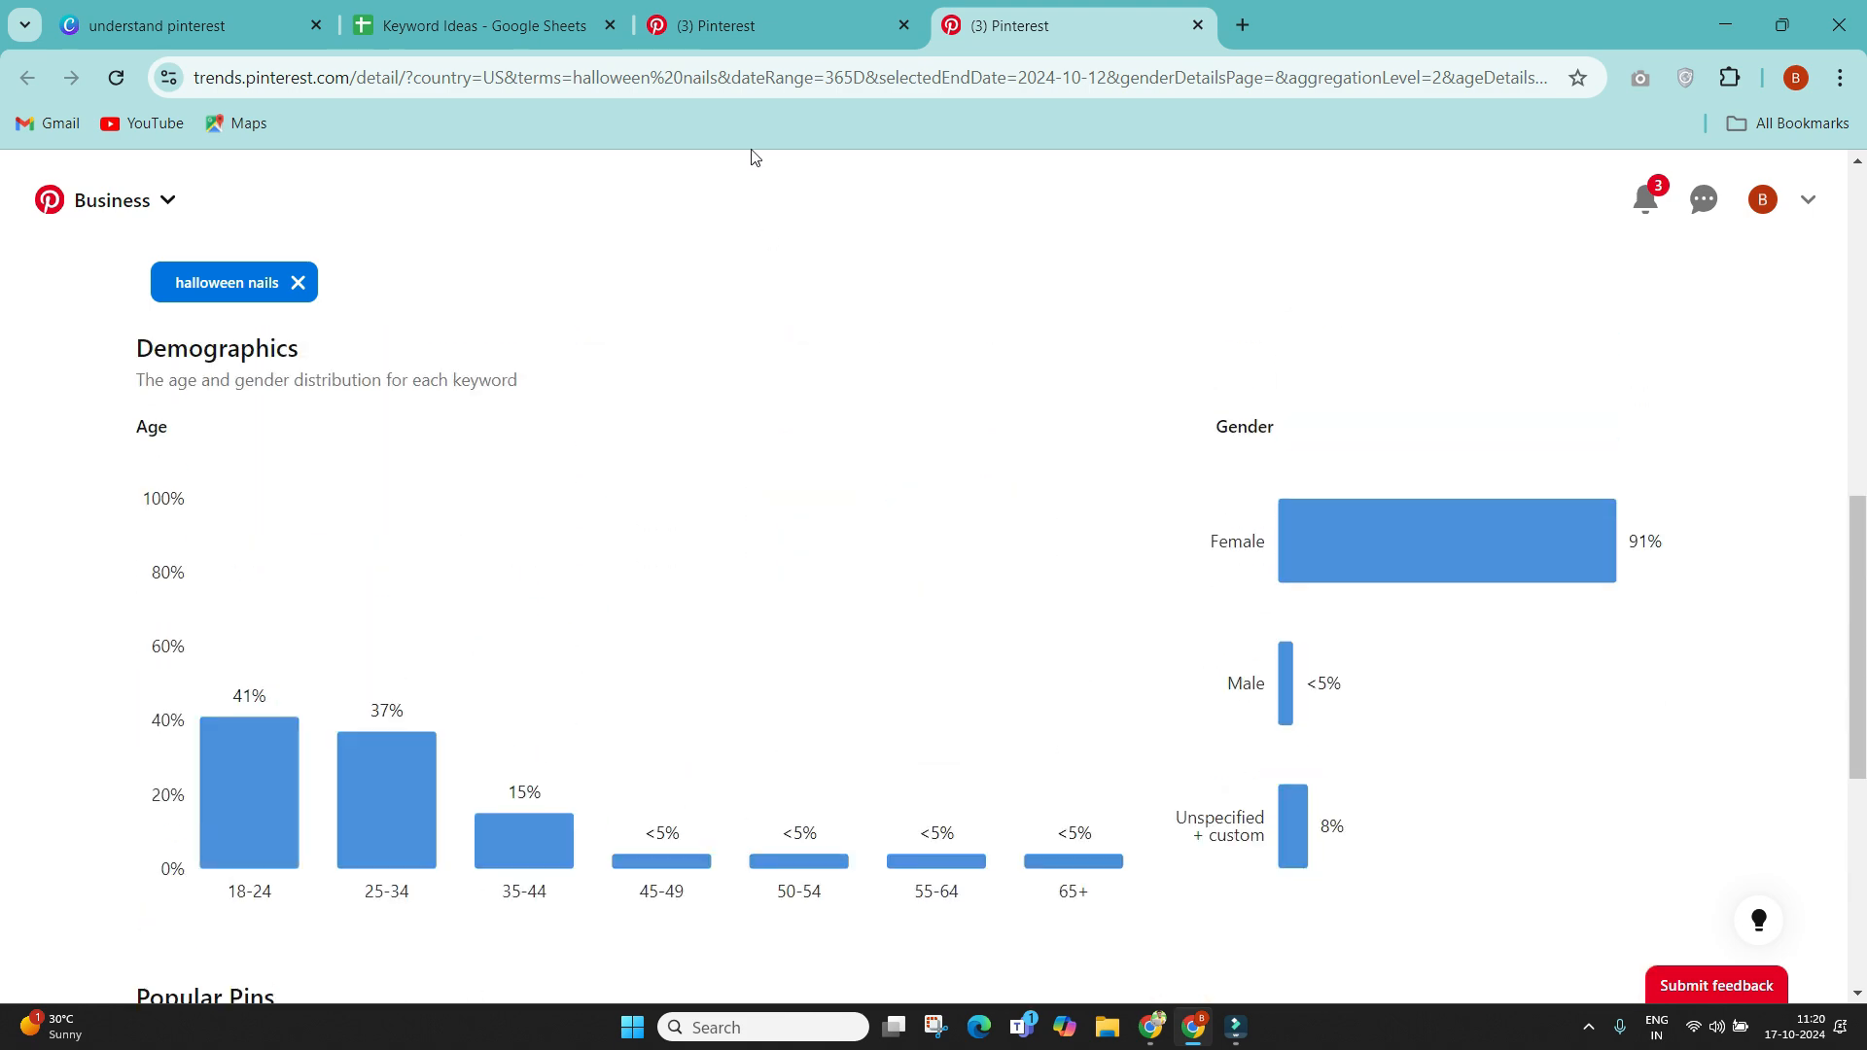
click(851, 29)
click(1197, 25)
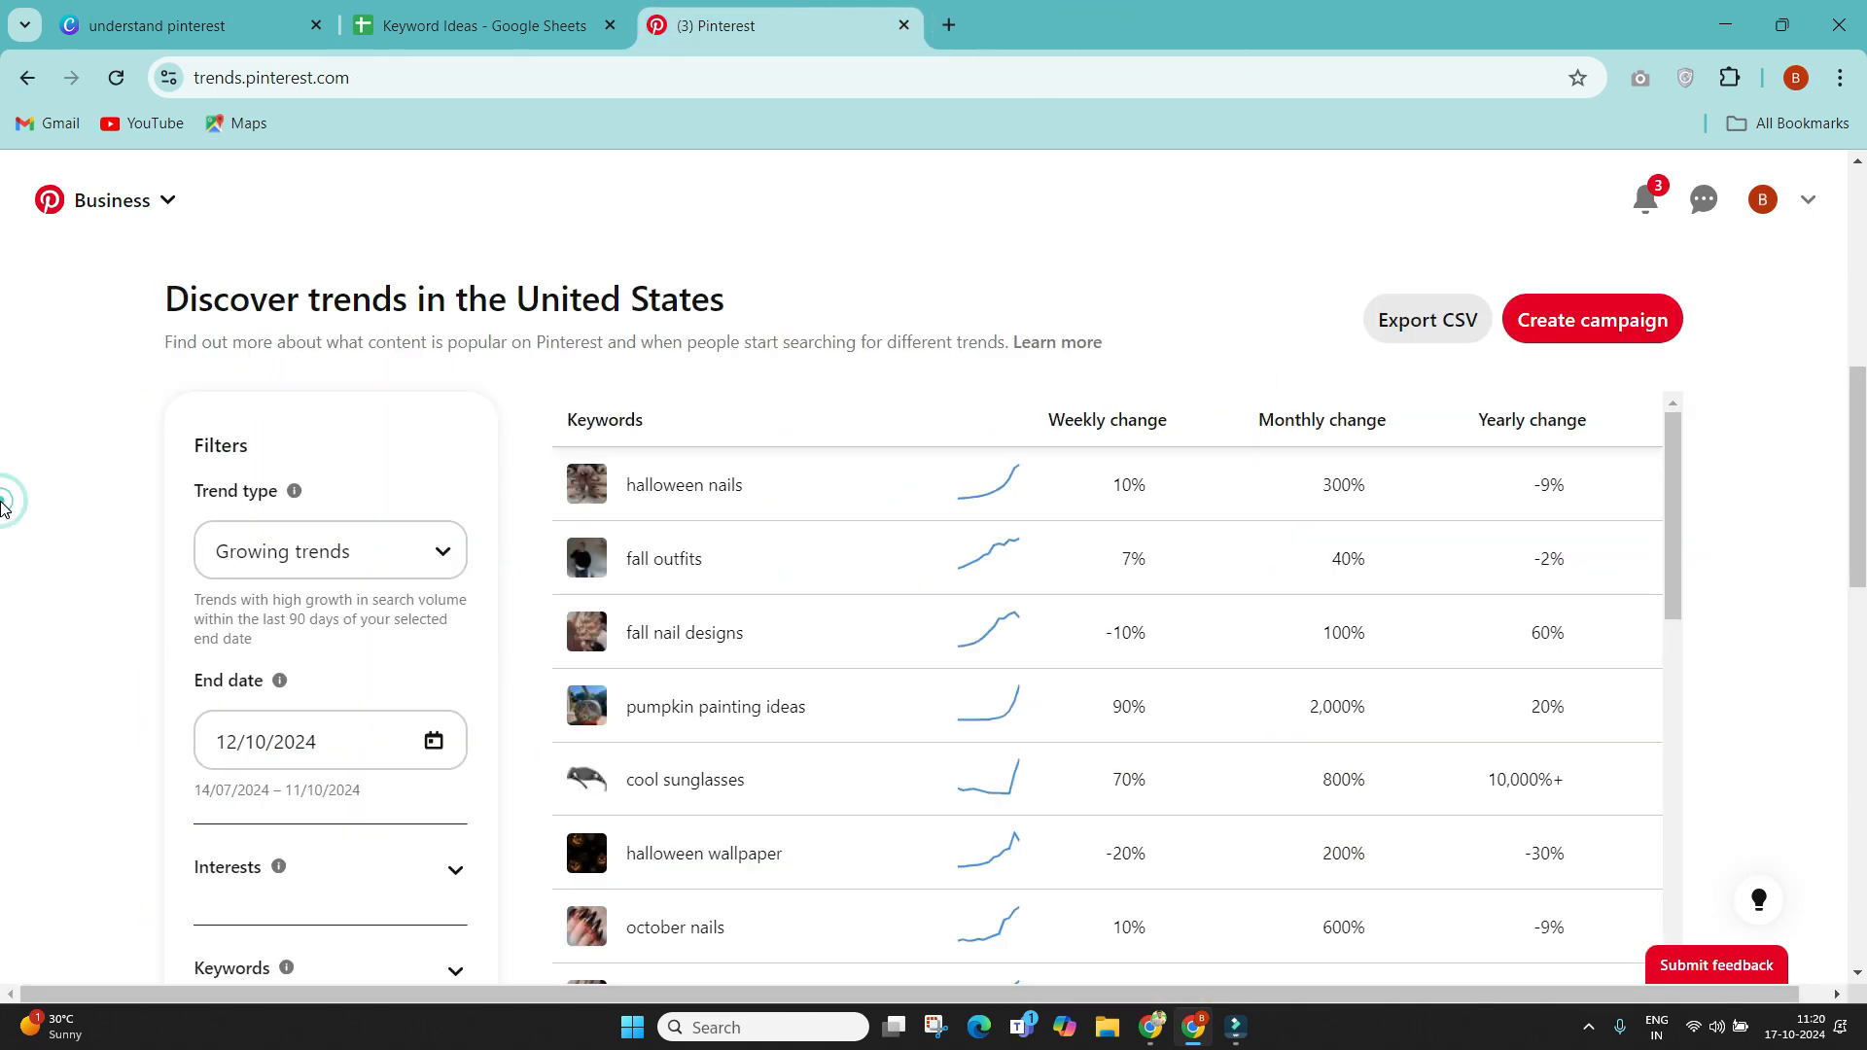
Step: Review the niche title, the Christmas entry and the keyword group headings in the Keyword Ideas spreadsheet
click(428, 21)
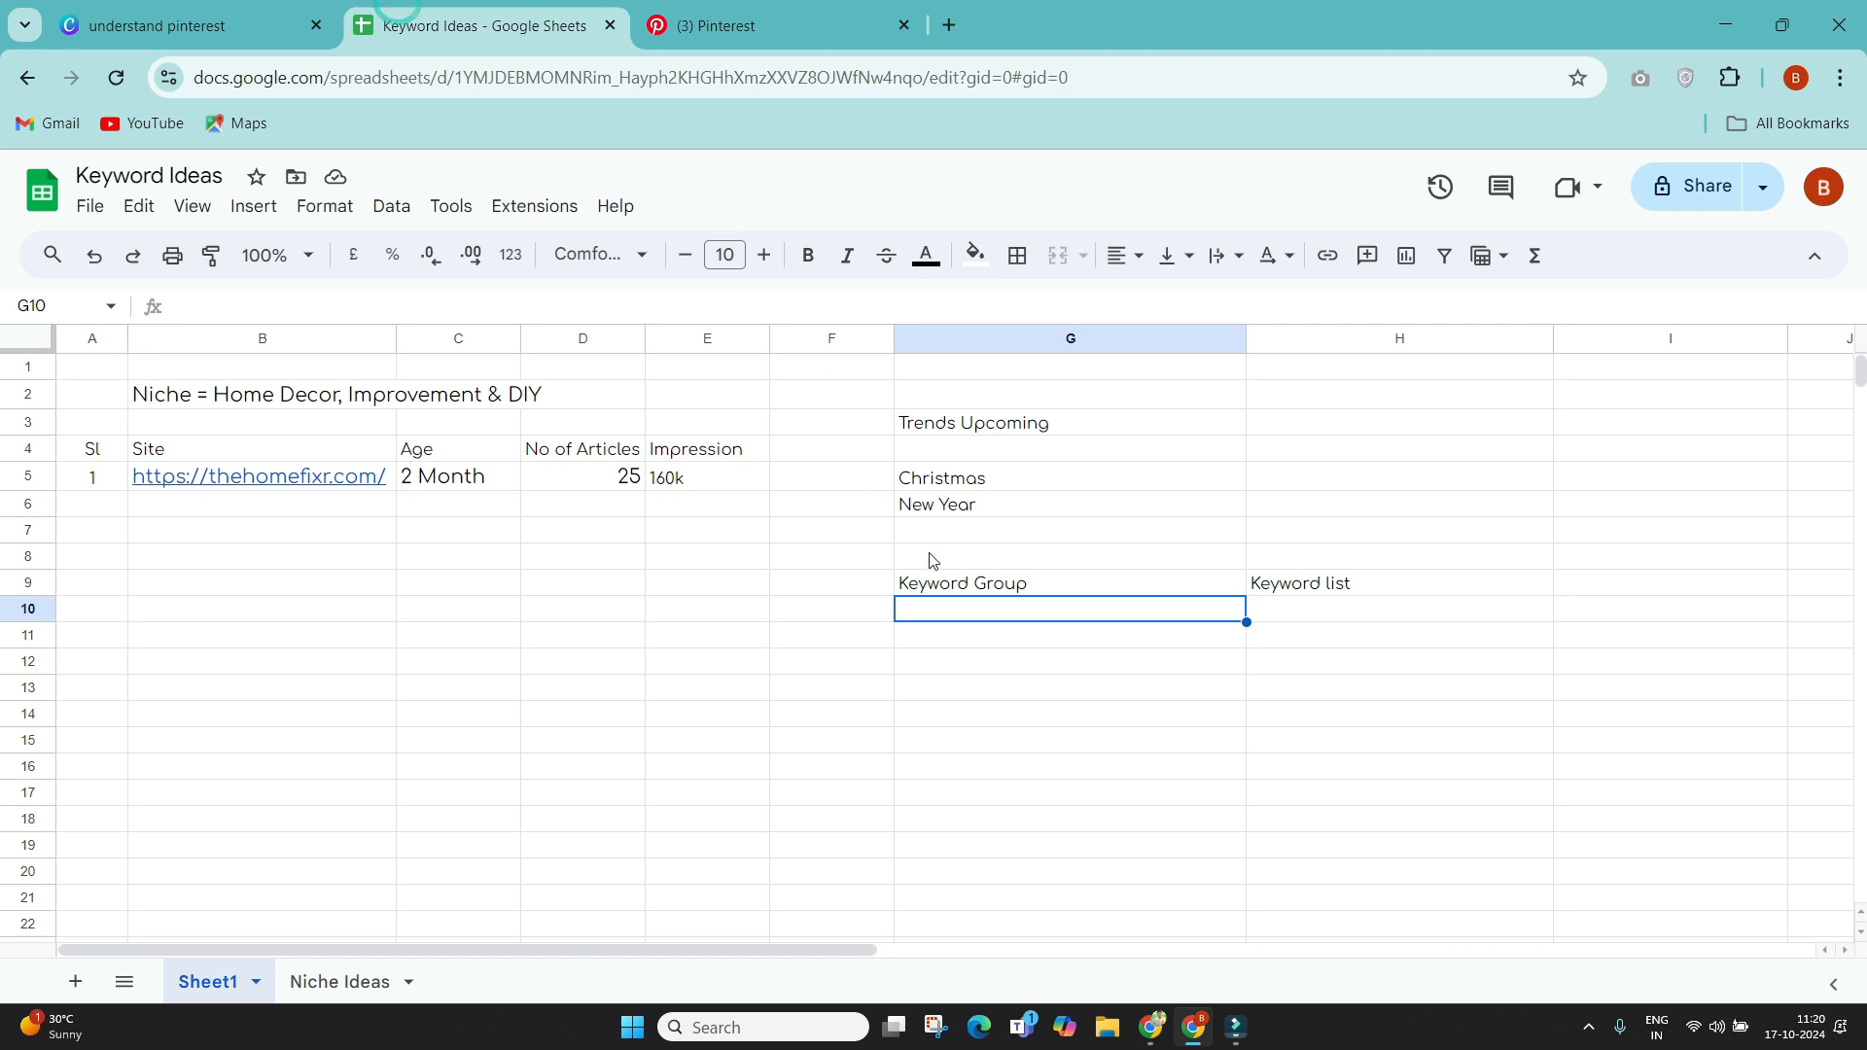
click(943, 586)
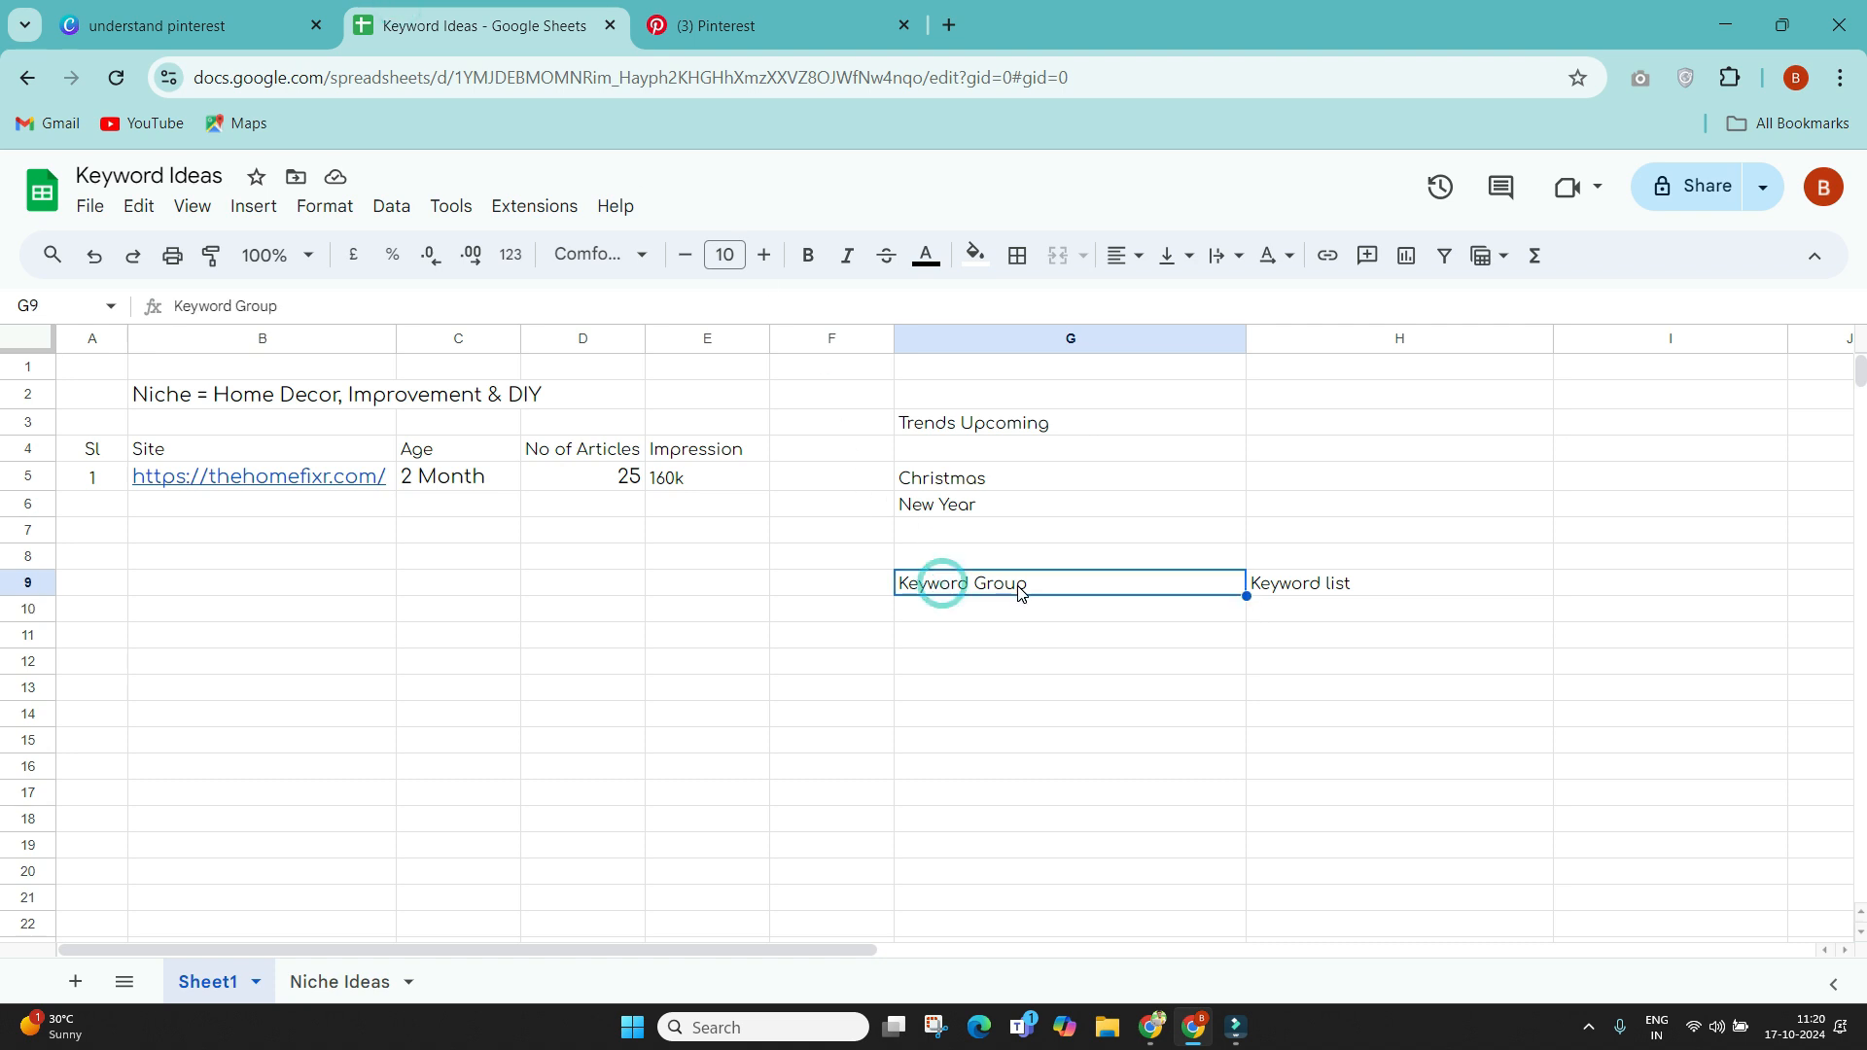
click(1003, 612)
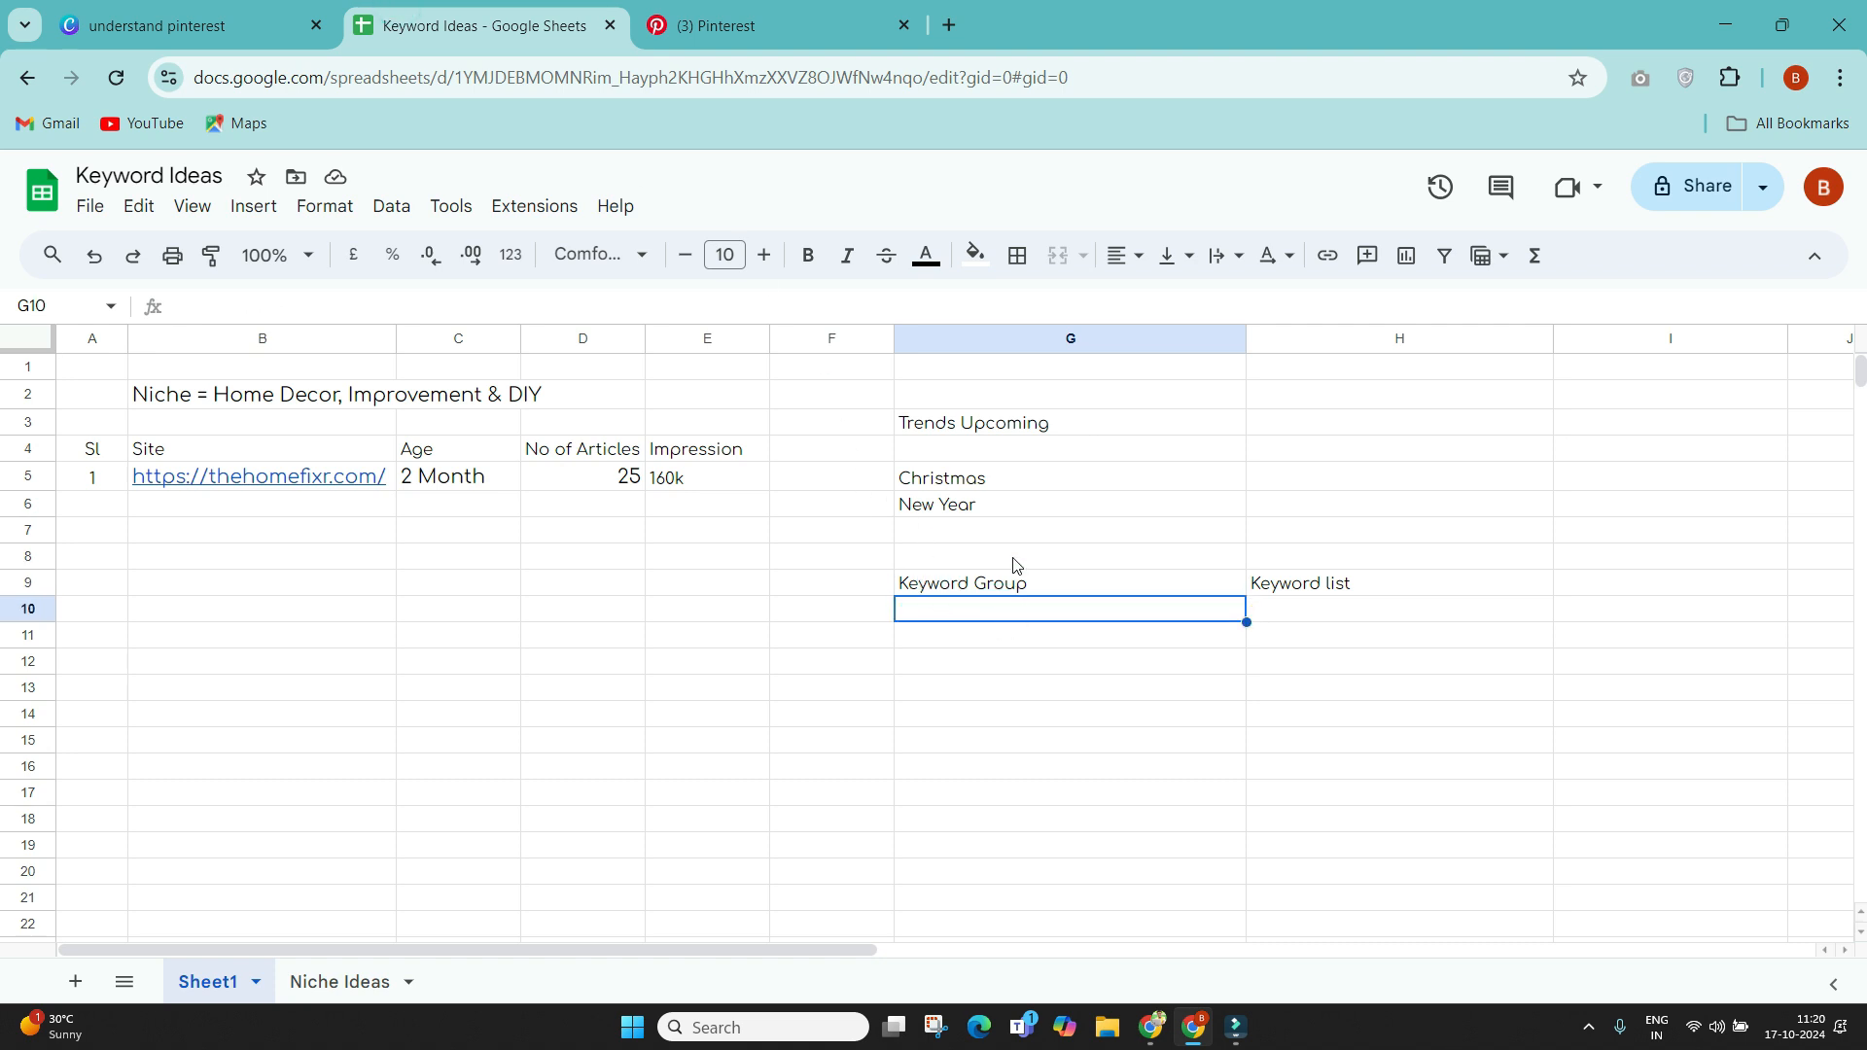
click(250, 401)
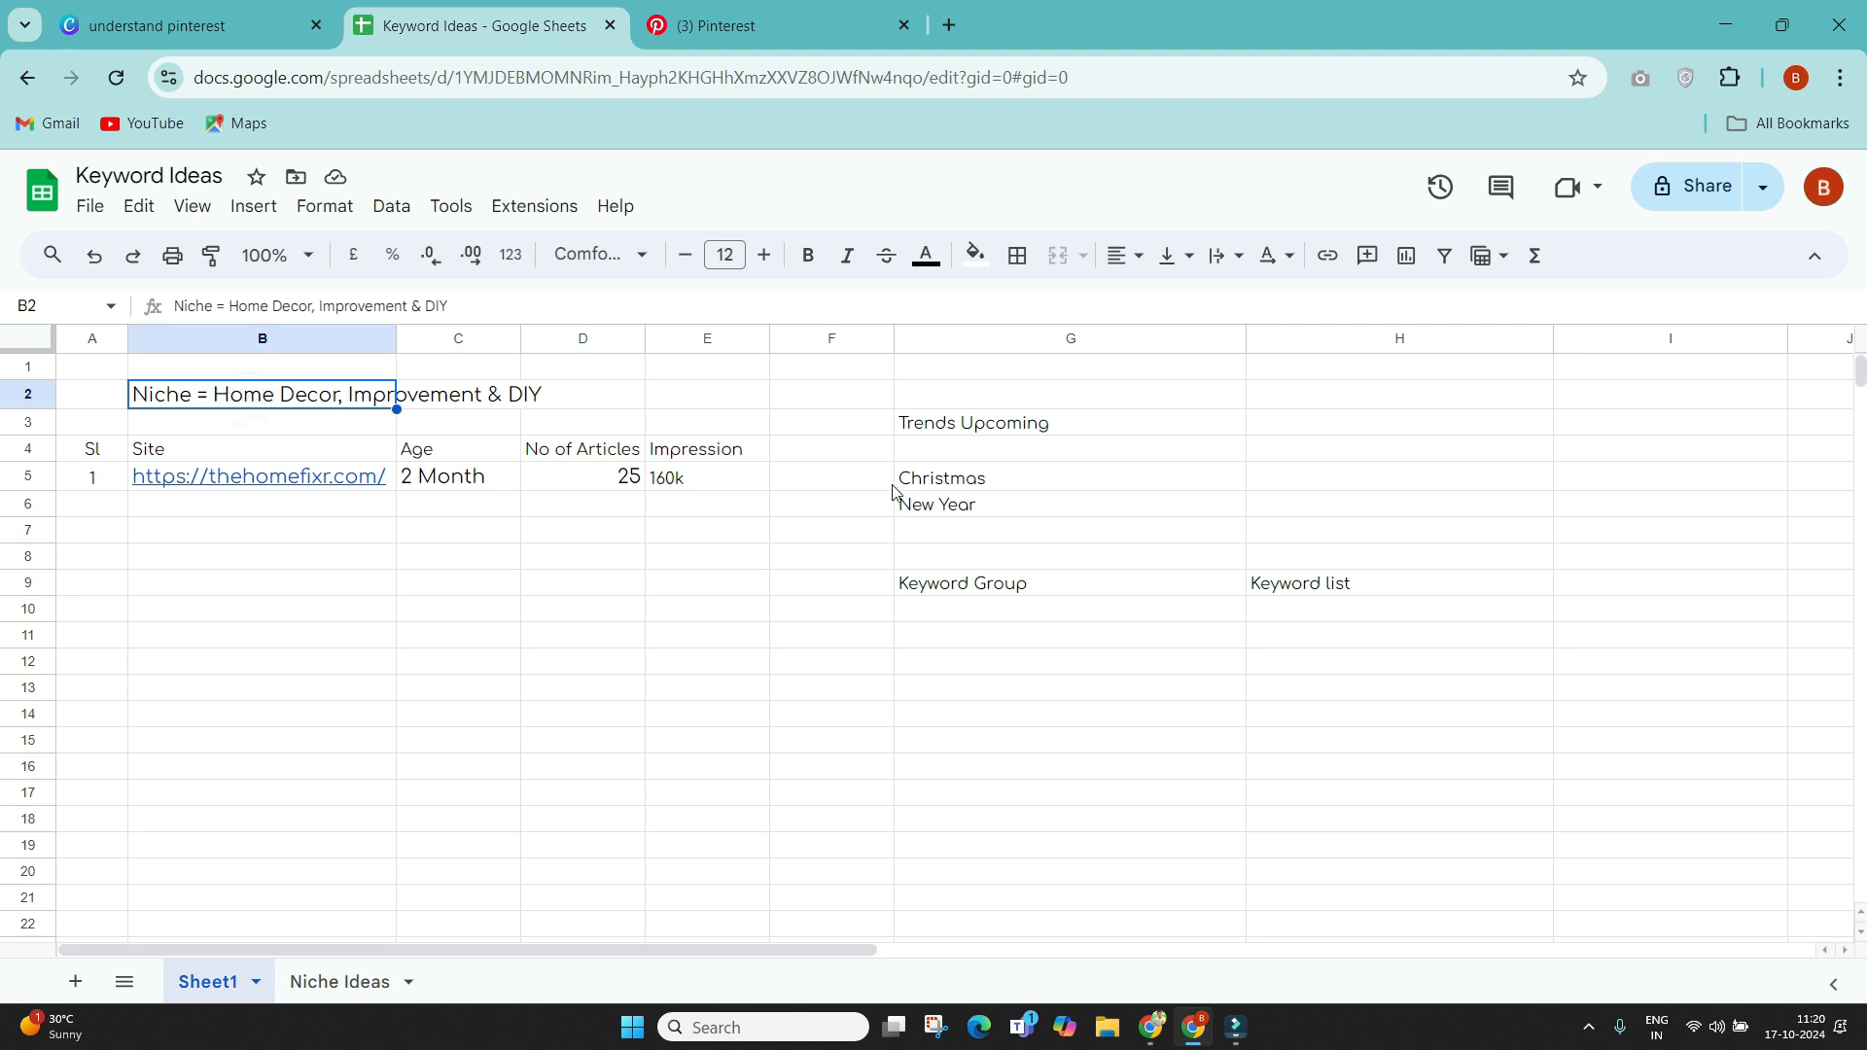
click(922, 480)
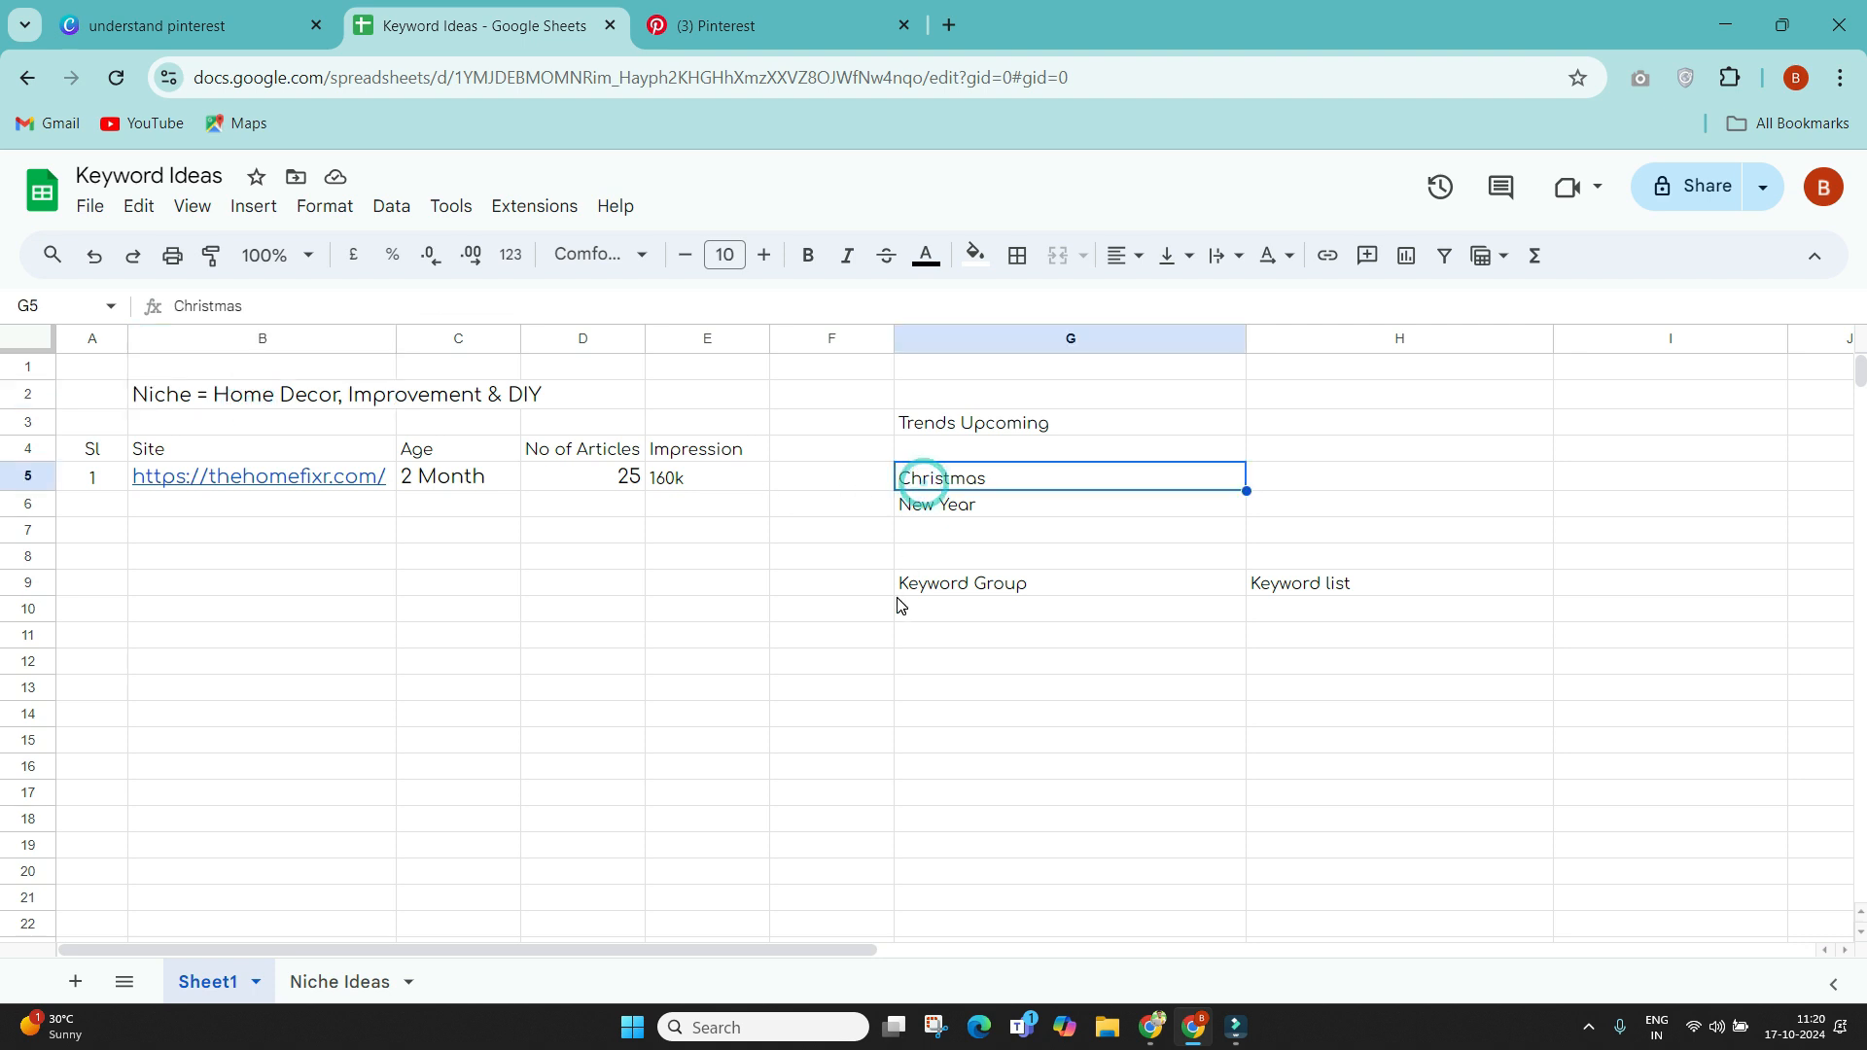
Step: Return to Pinterest trends and set the trend type filter to Top yearly trends
click(739, 25)
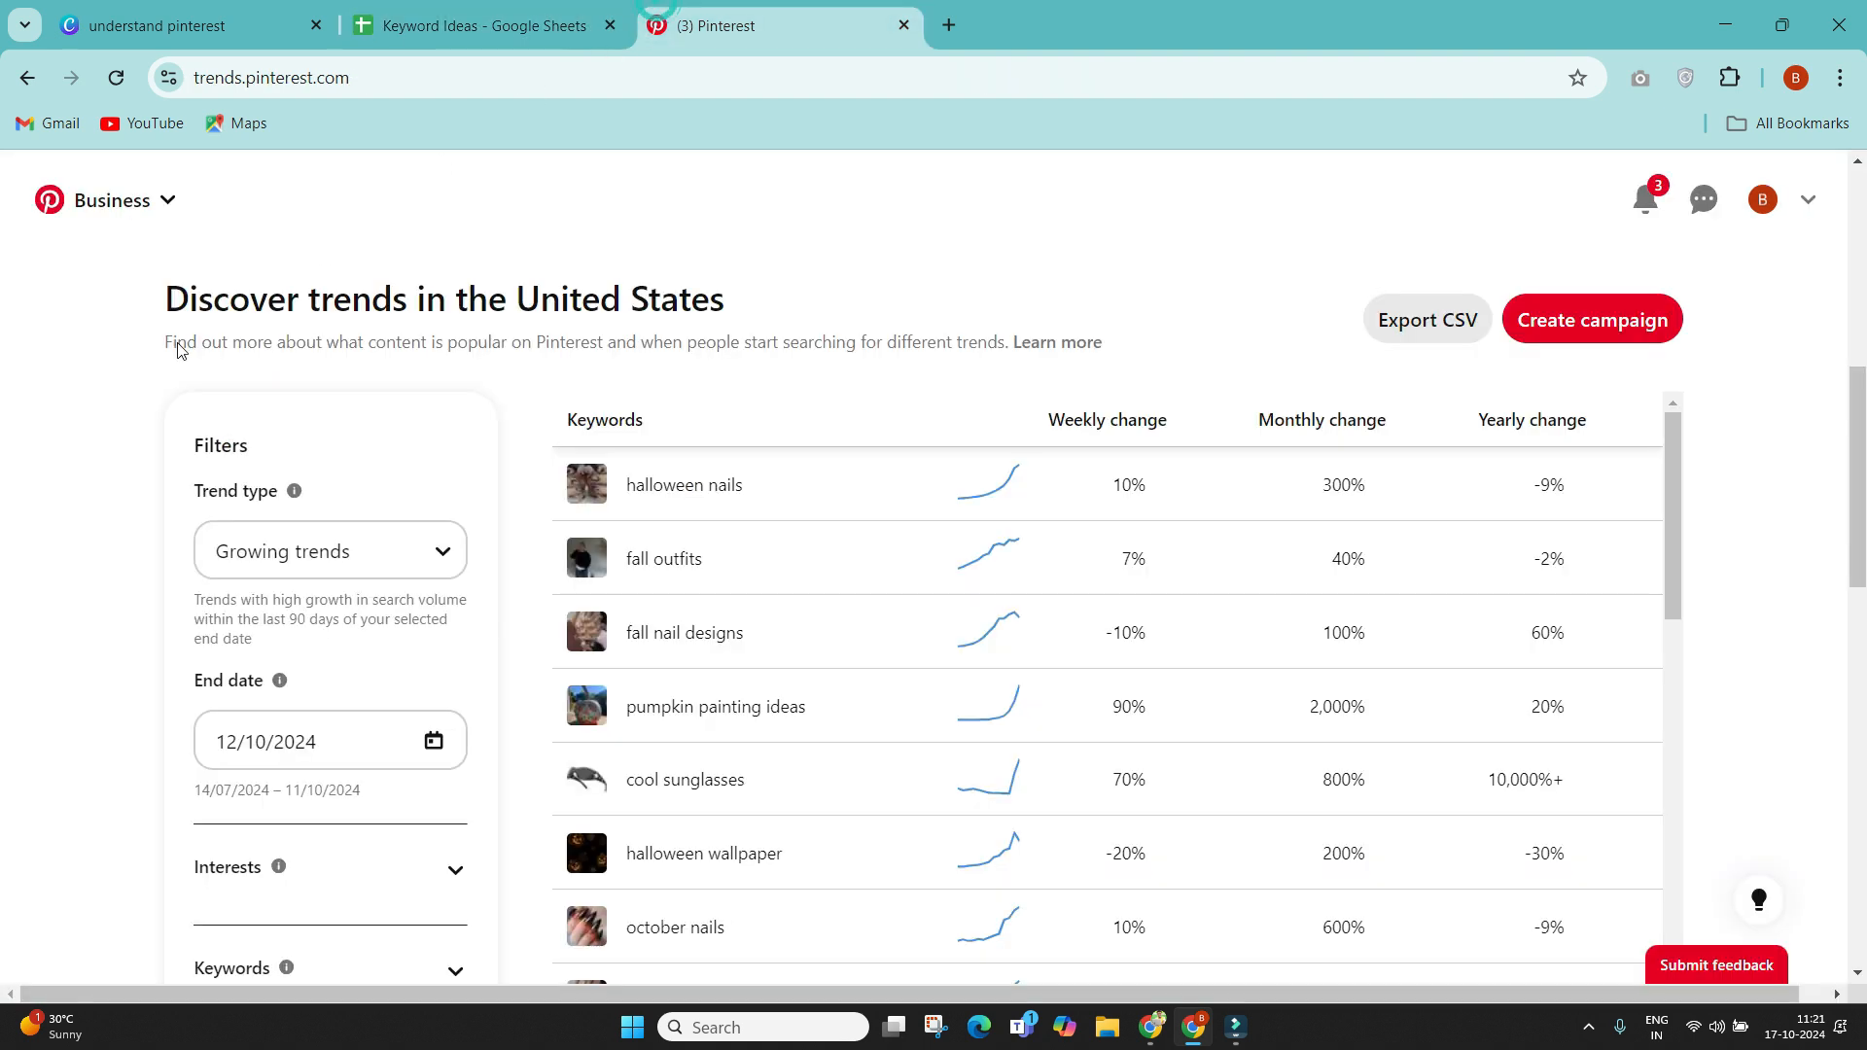
click(69, 418)
scroll(69, 418, down, 1)
click(333, 449)
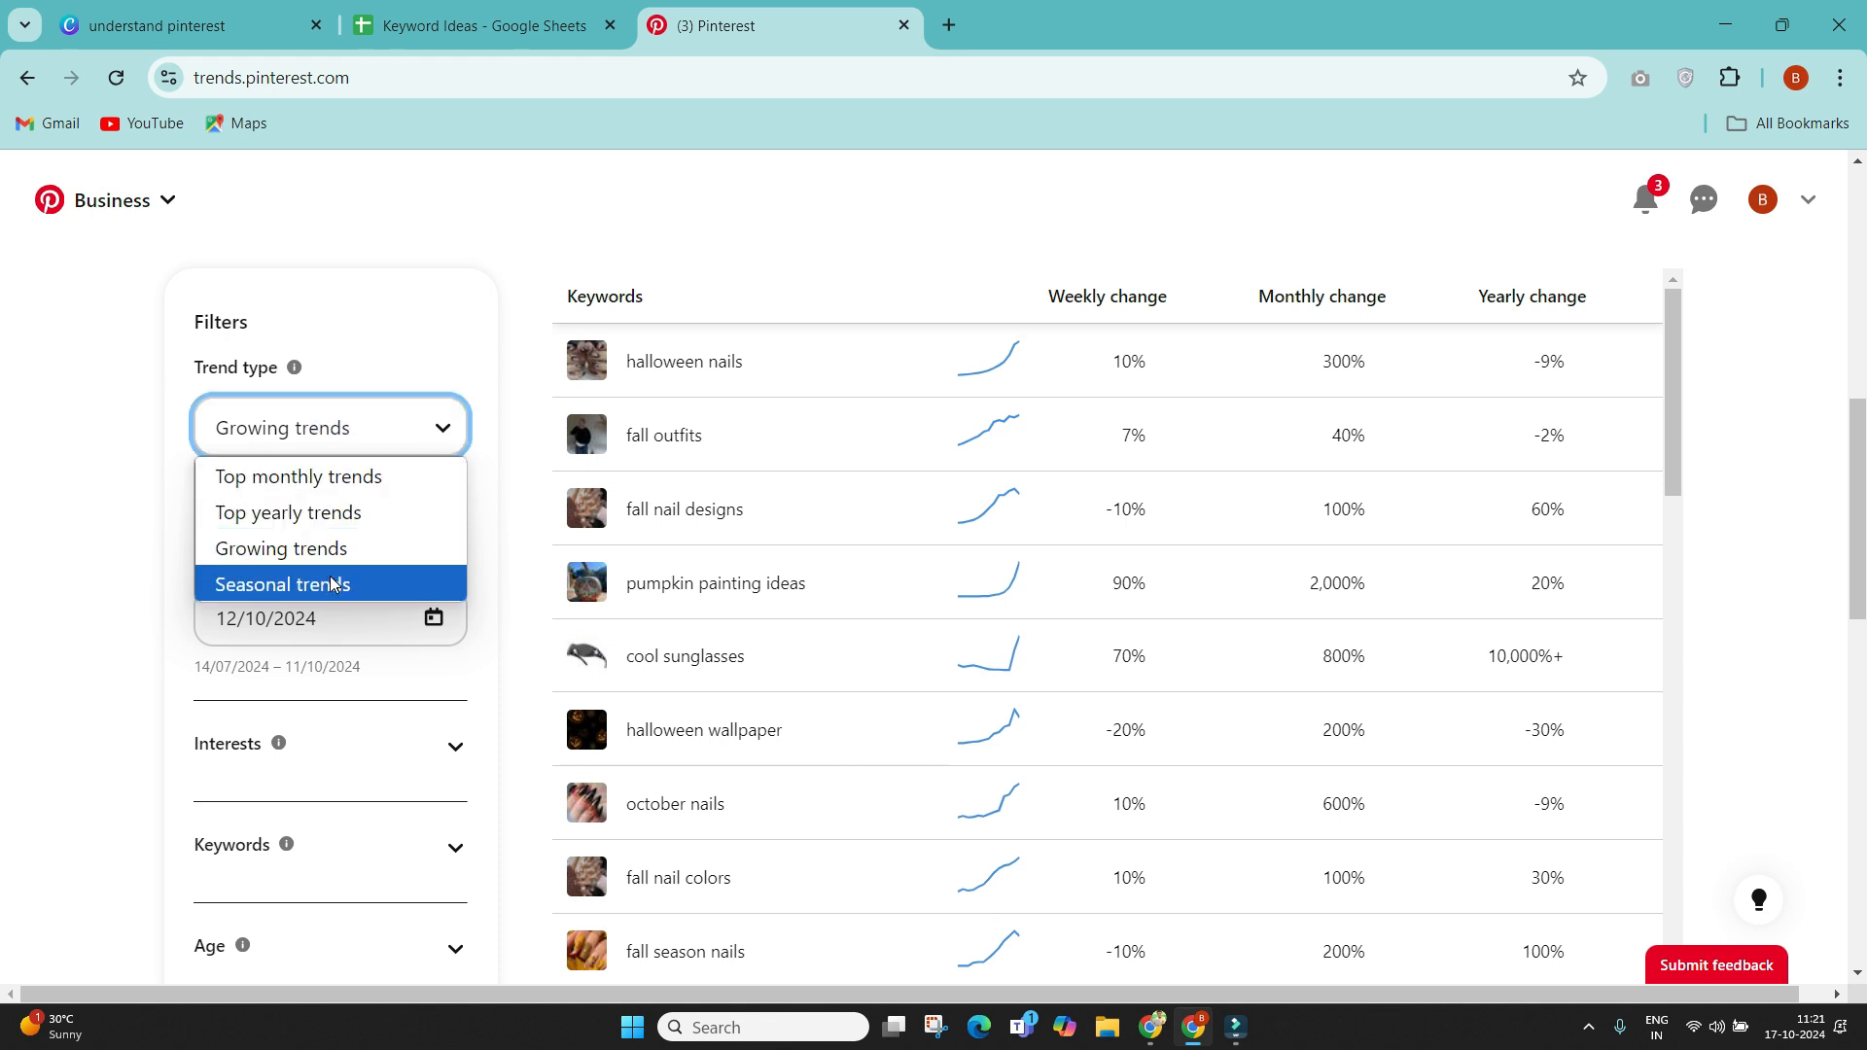
click(316, 516)
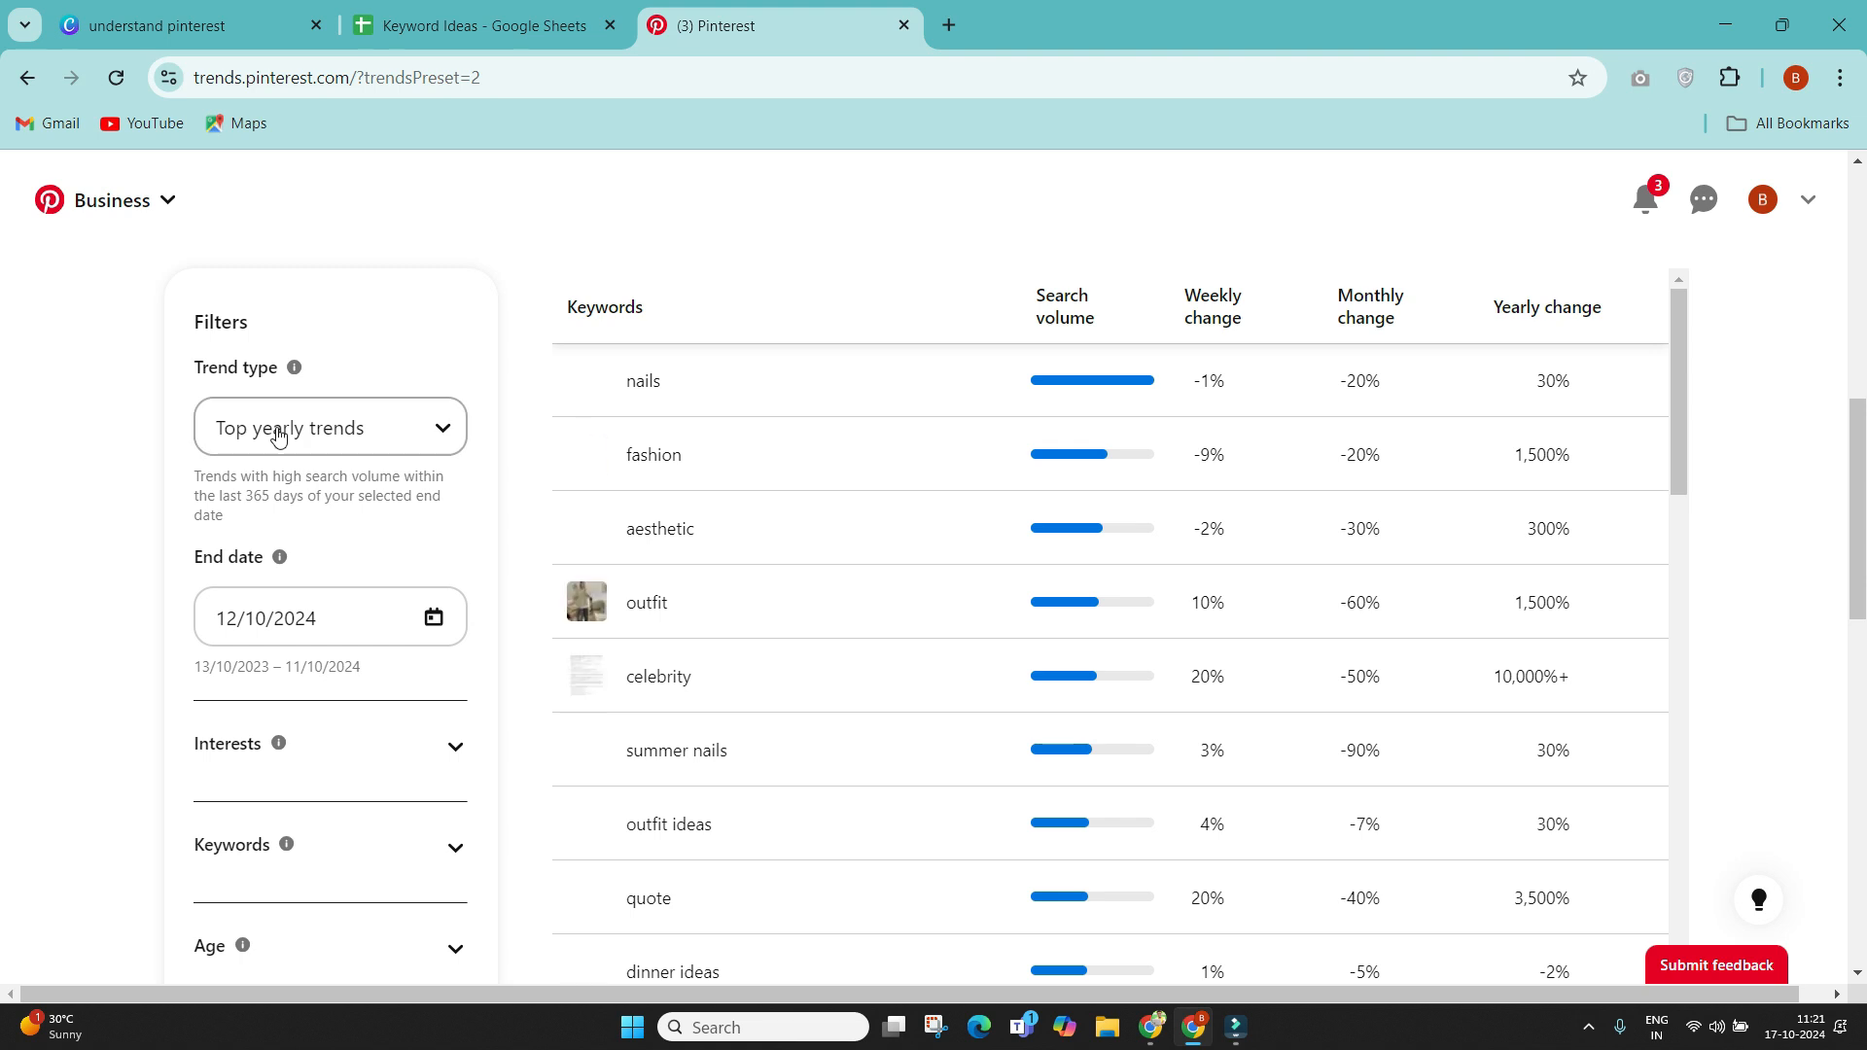
Step: Filter the yearly trends by the keyword "christmas"
scroll(58, 482, down, 2)
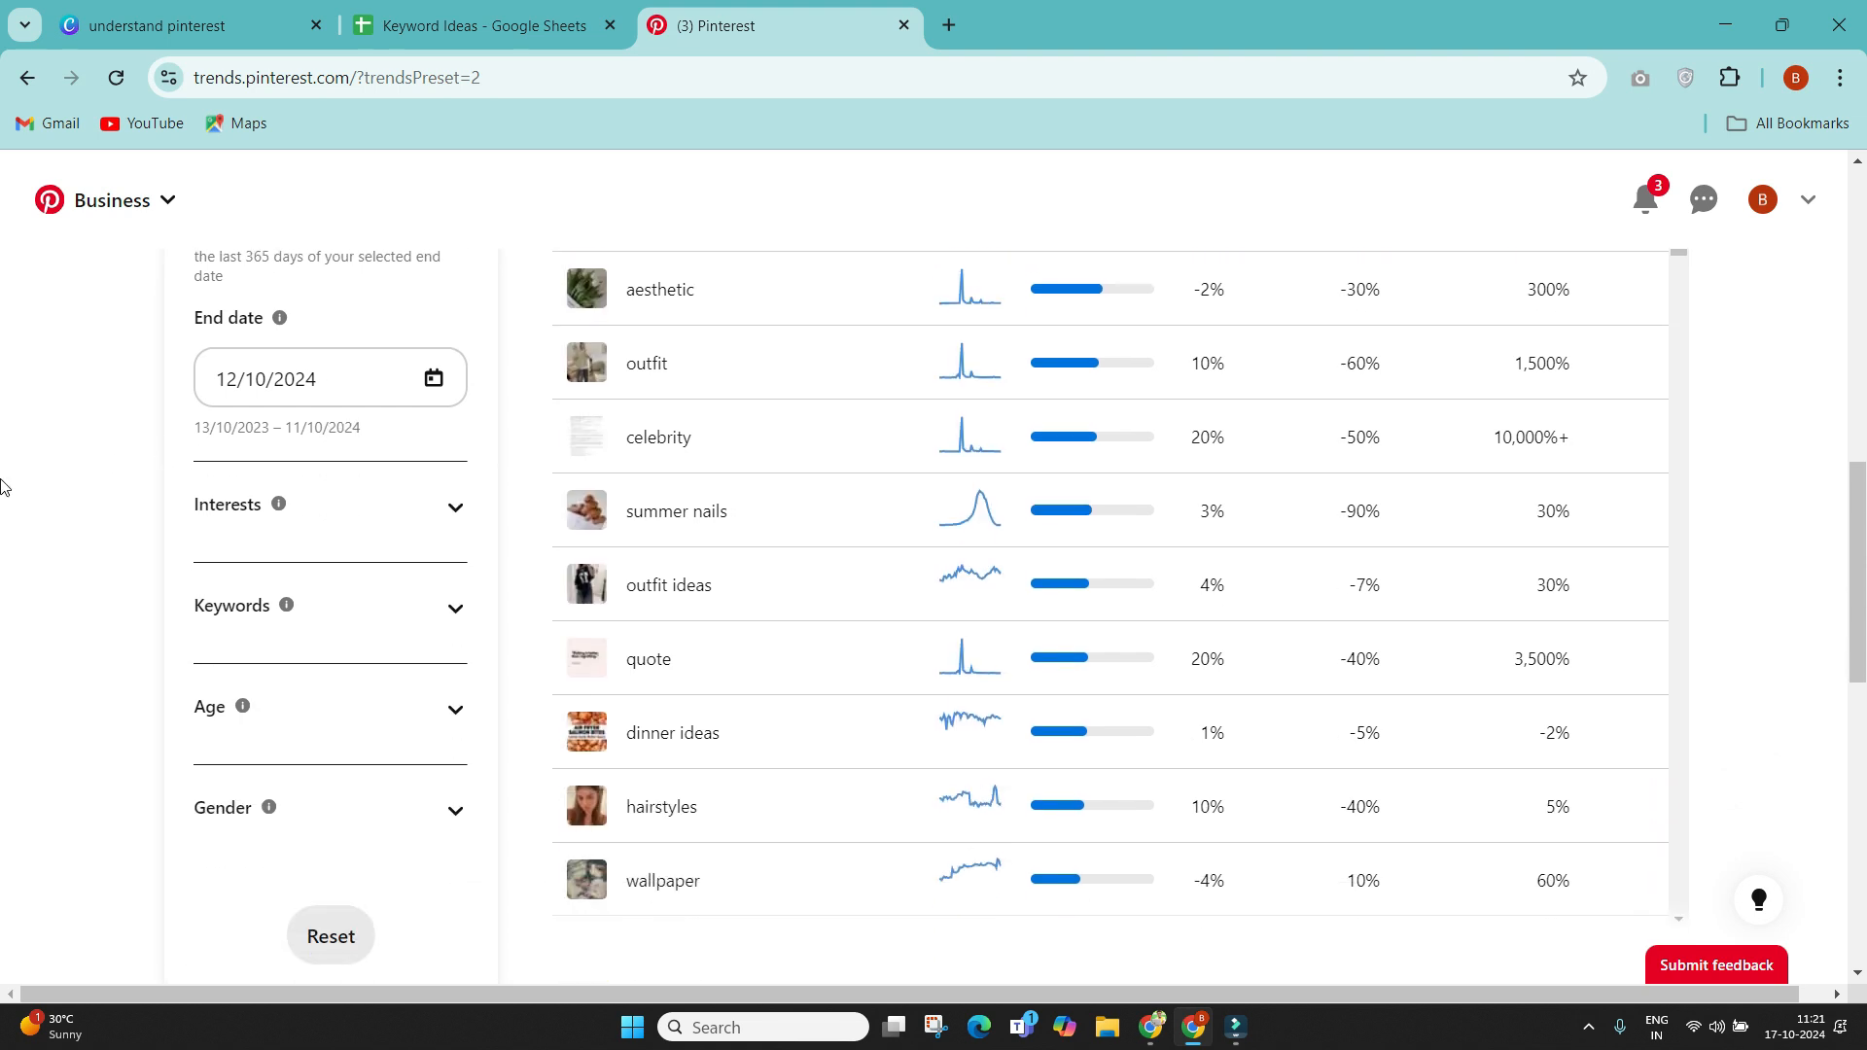
click(246, 634)
scroll(241, 632, up, 1)
click(261, 790)
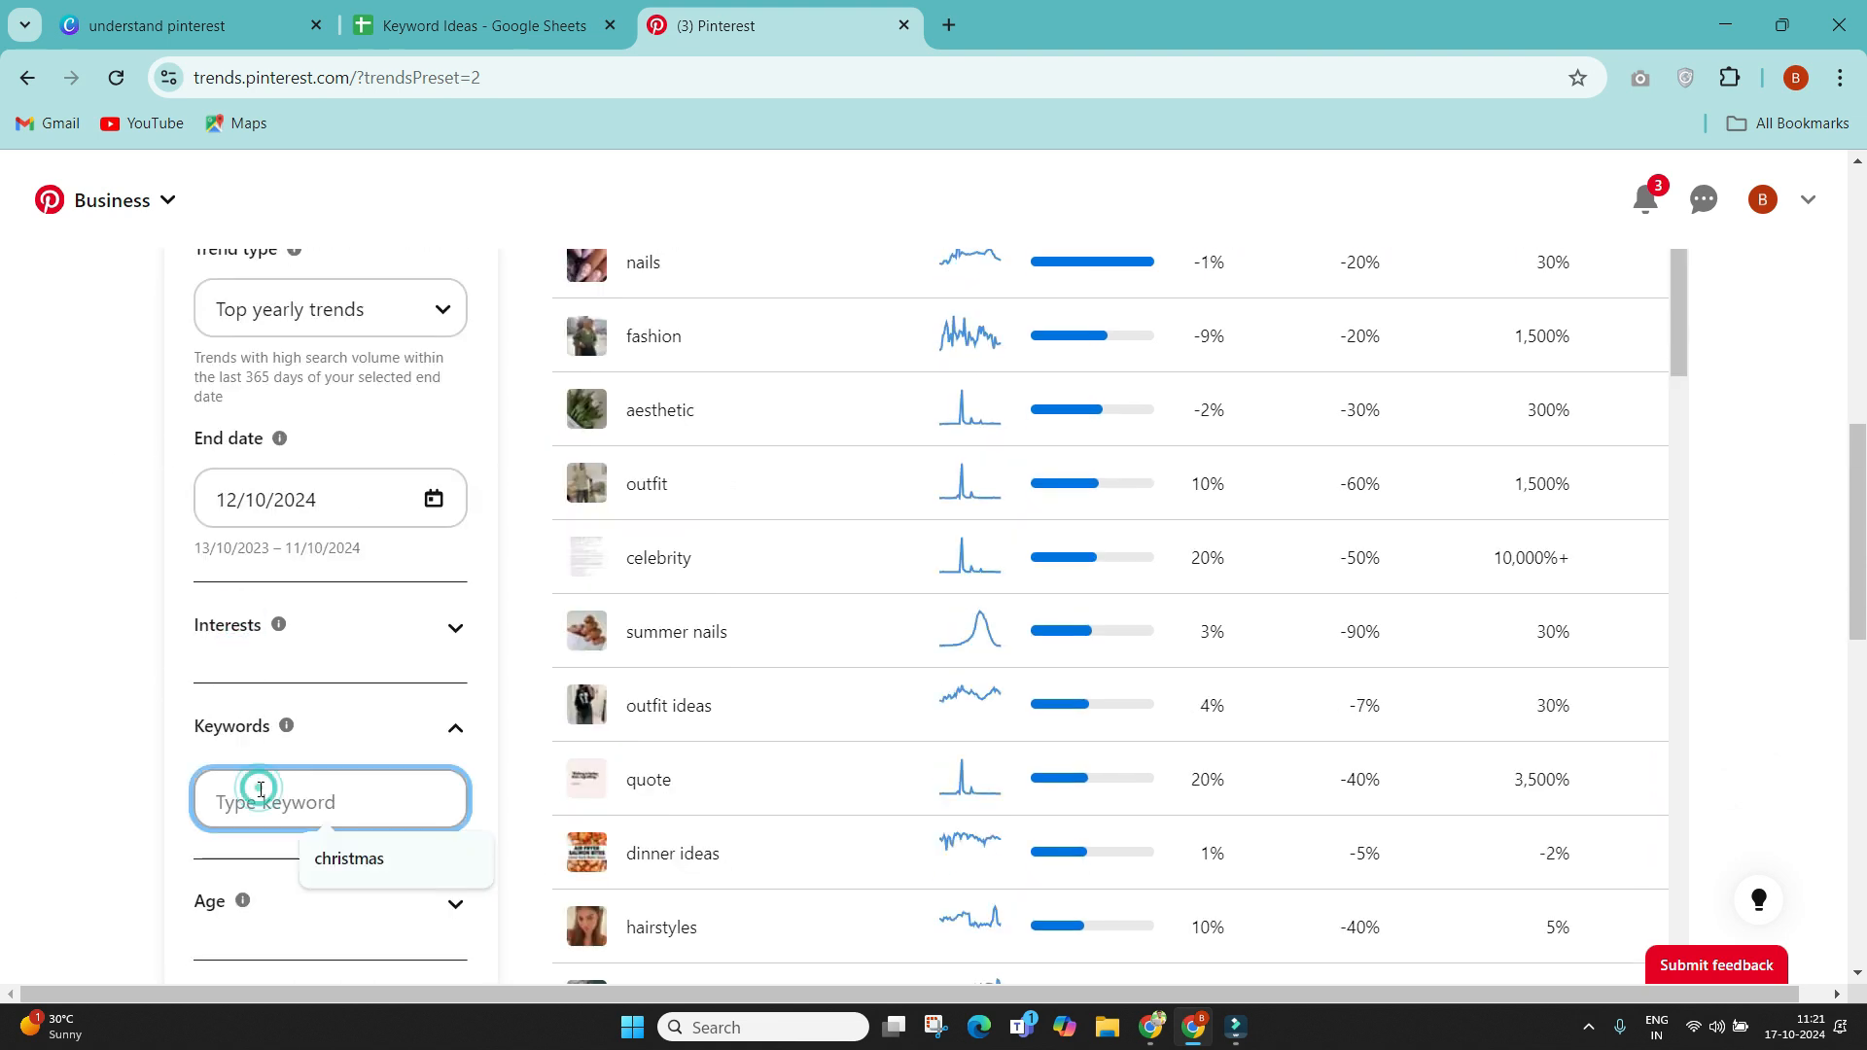
click(319, 859)
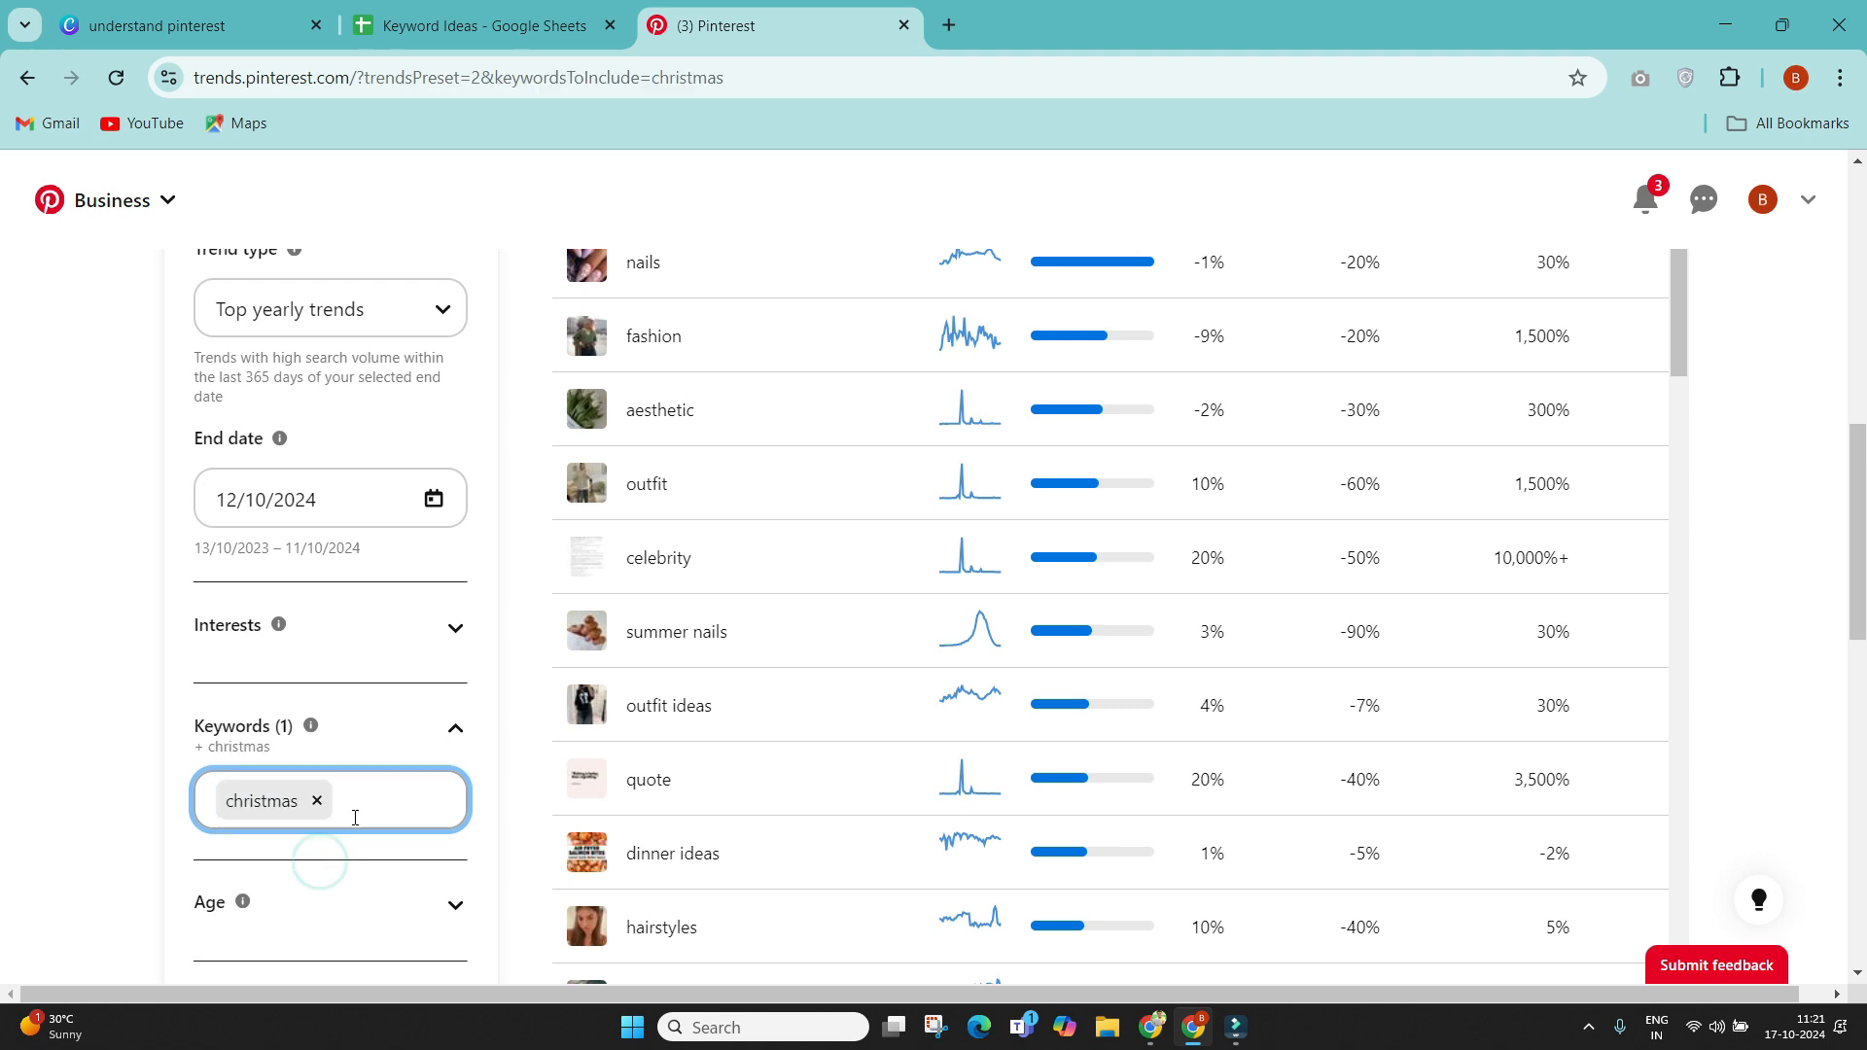
click(153, 696)
scroll(142, 709, up, 1)
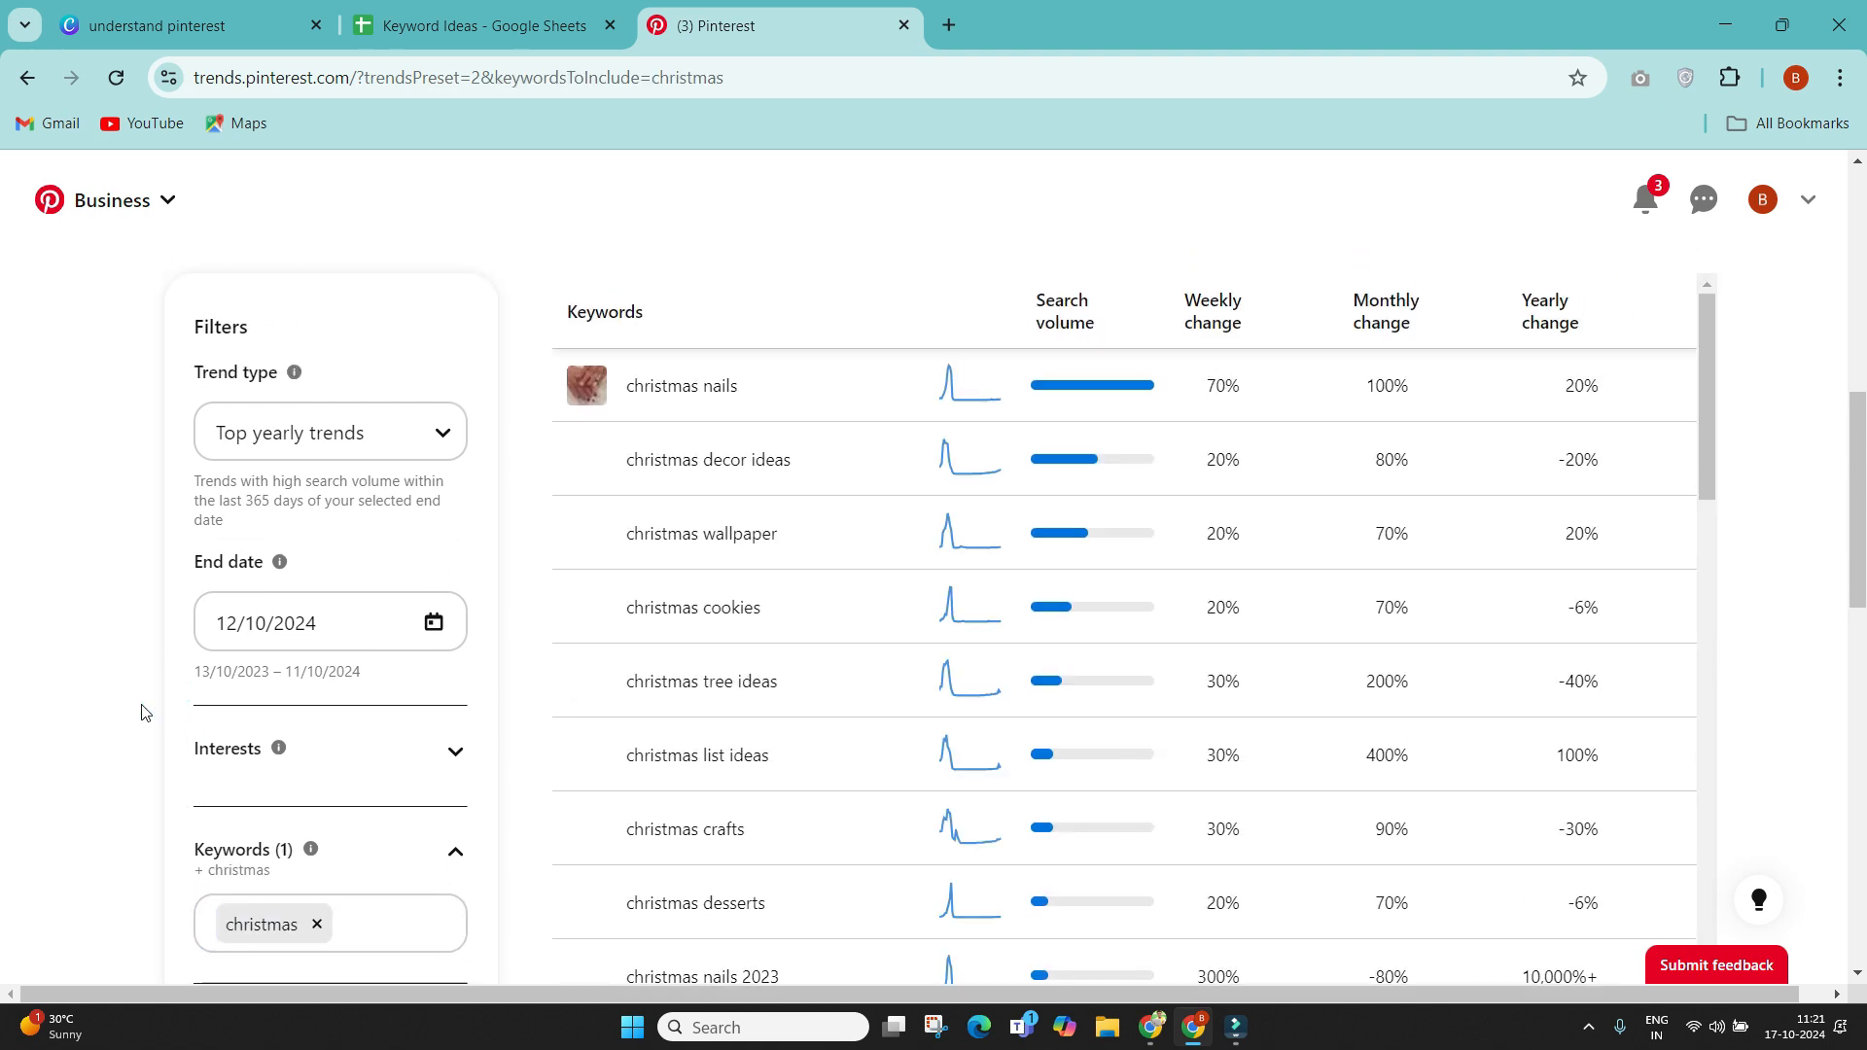
Step: Open the trend details of "christmas decor ideas" in a new tab and copy the keyword
scroll(1680, 575, up, 1)
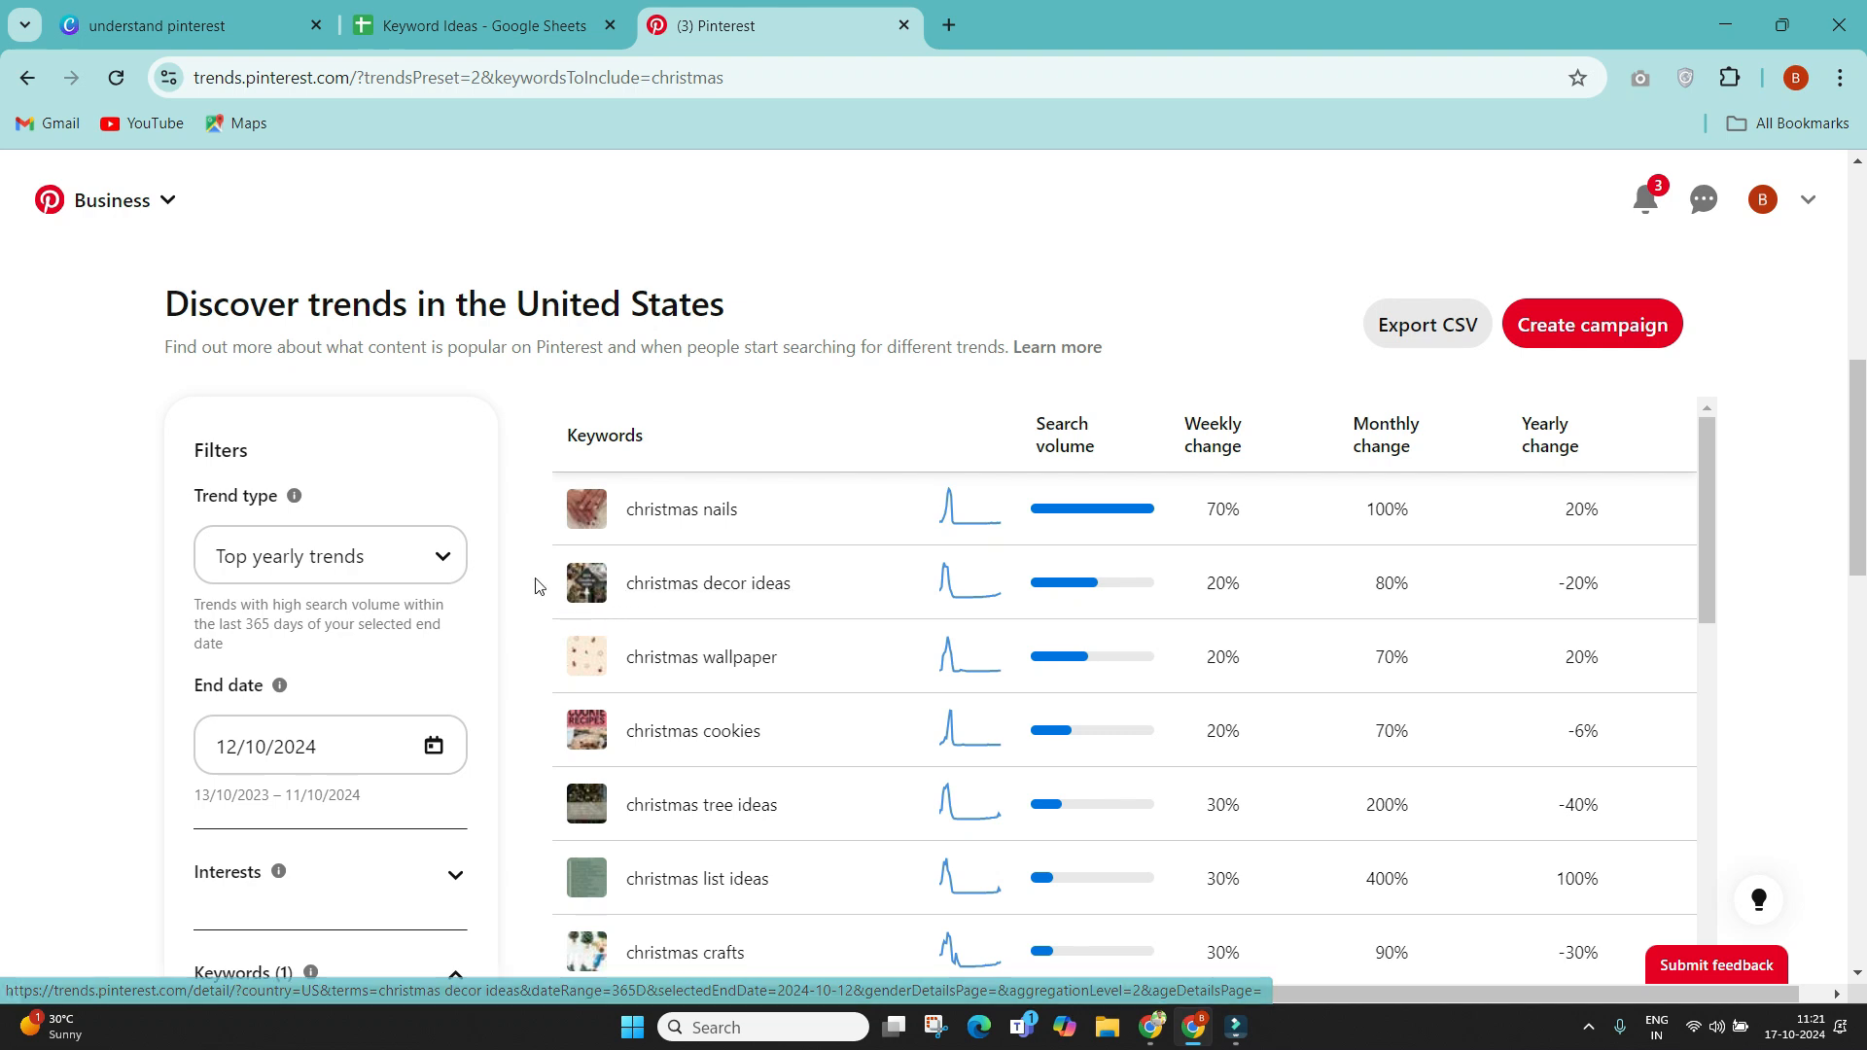
mouse_move(534, 578)
mouse_down()
mouse_move(566, 580)
mouse_move(537, 588)
mouse_up()
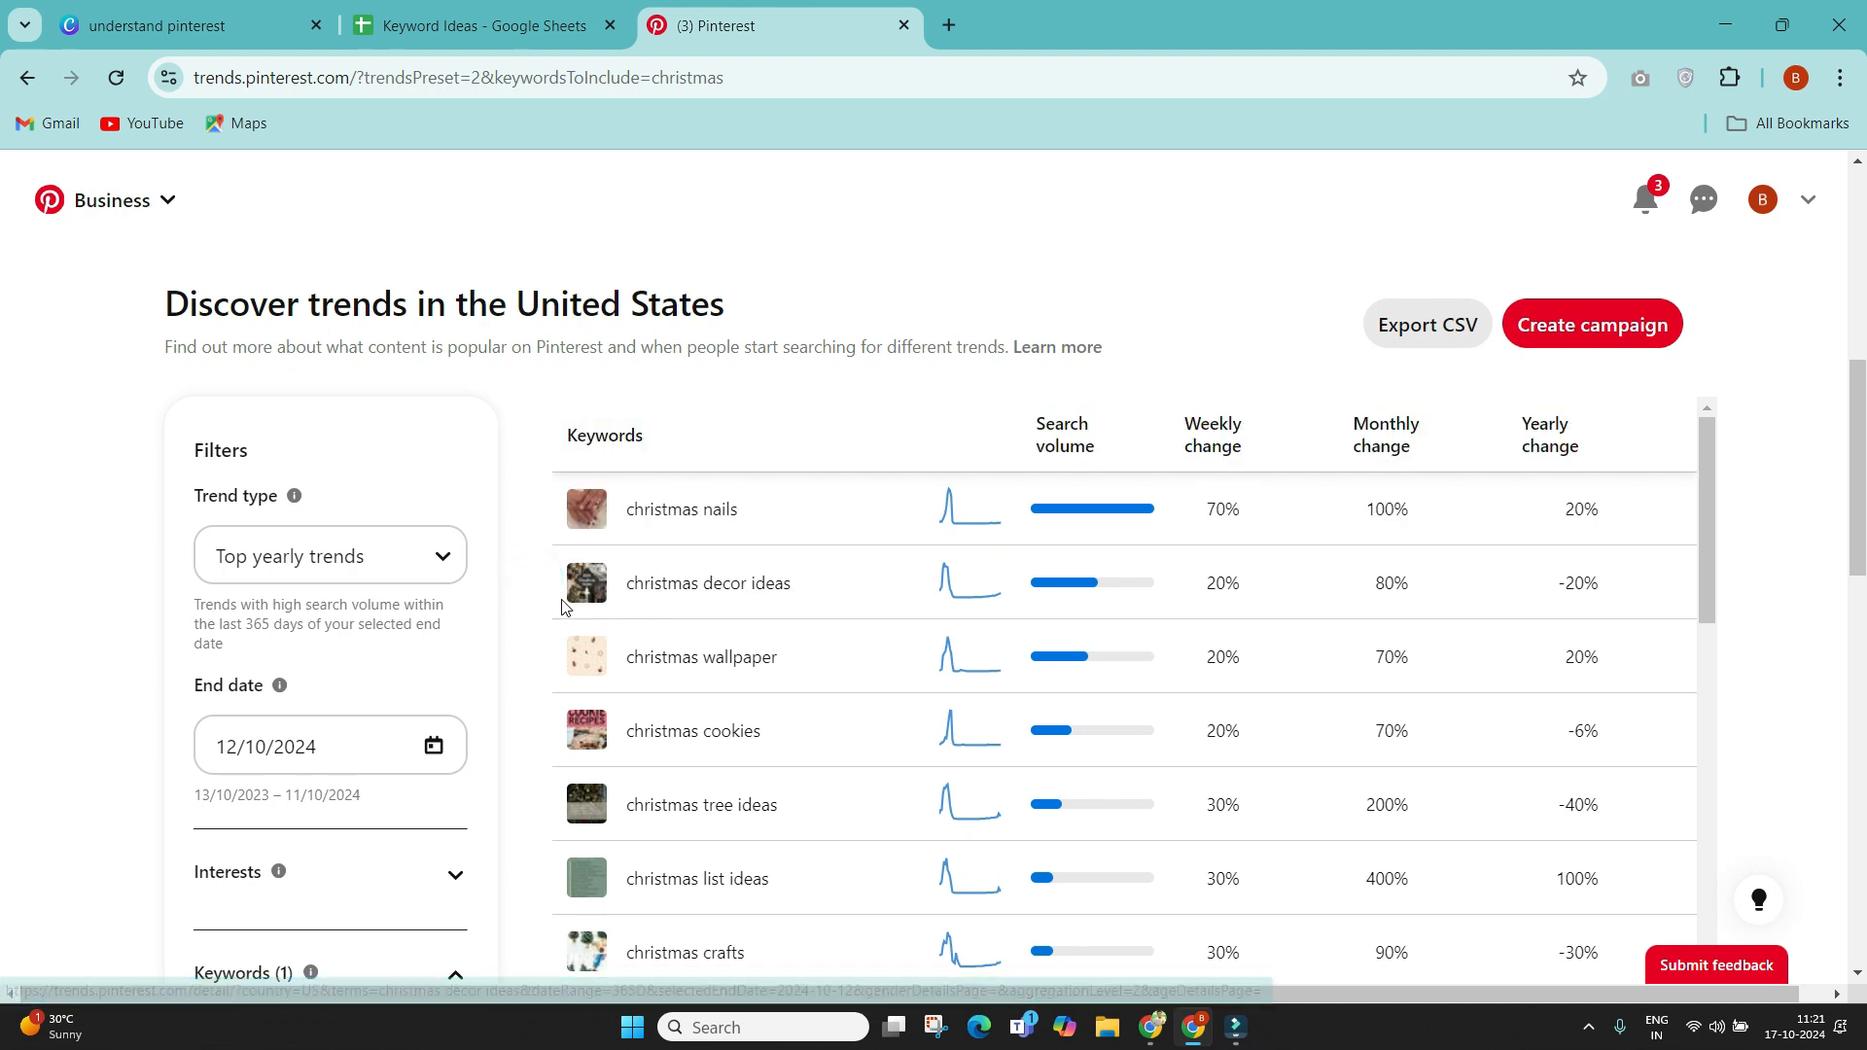
ctrl+click(631, 586)
click(1056, 8)
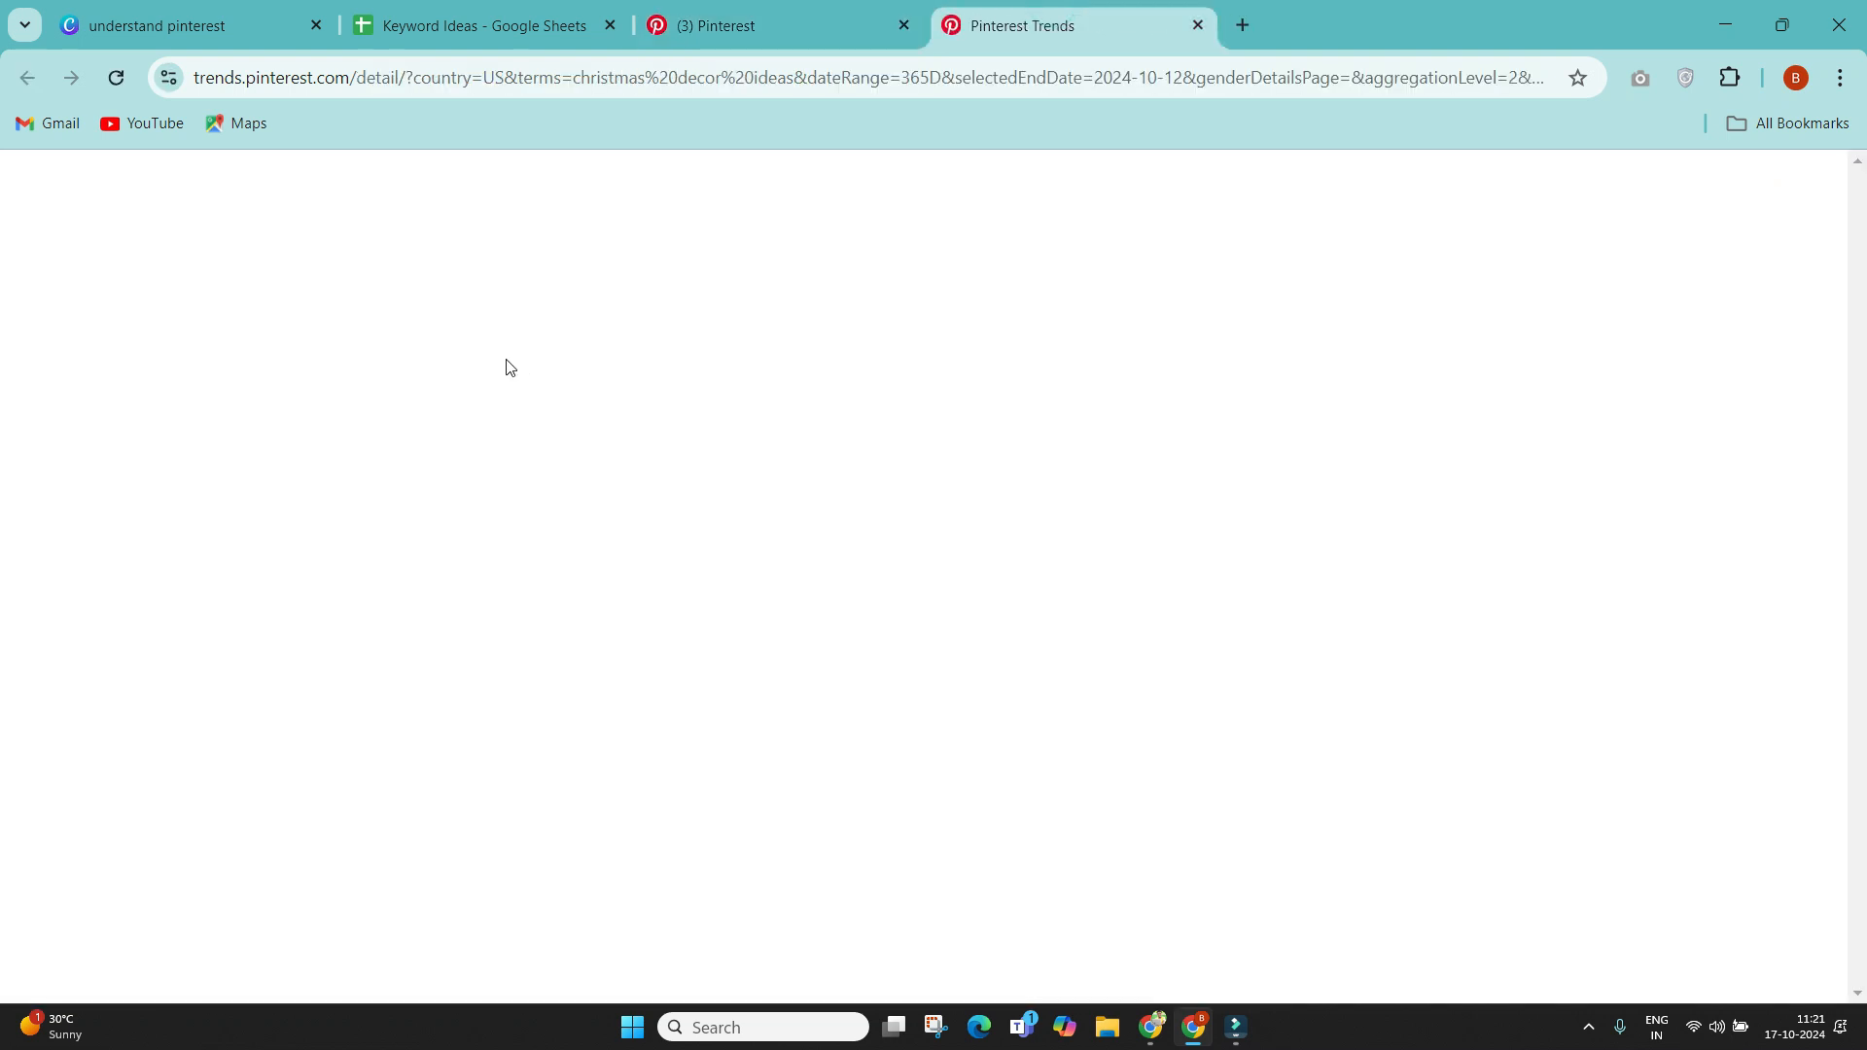
double_click(257, 477)
triple_click(258, 476)
key(ctrl+c)
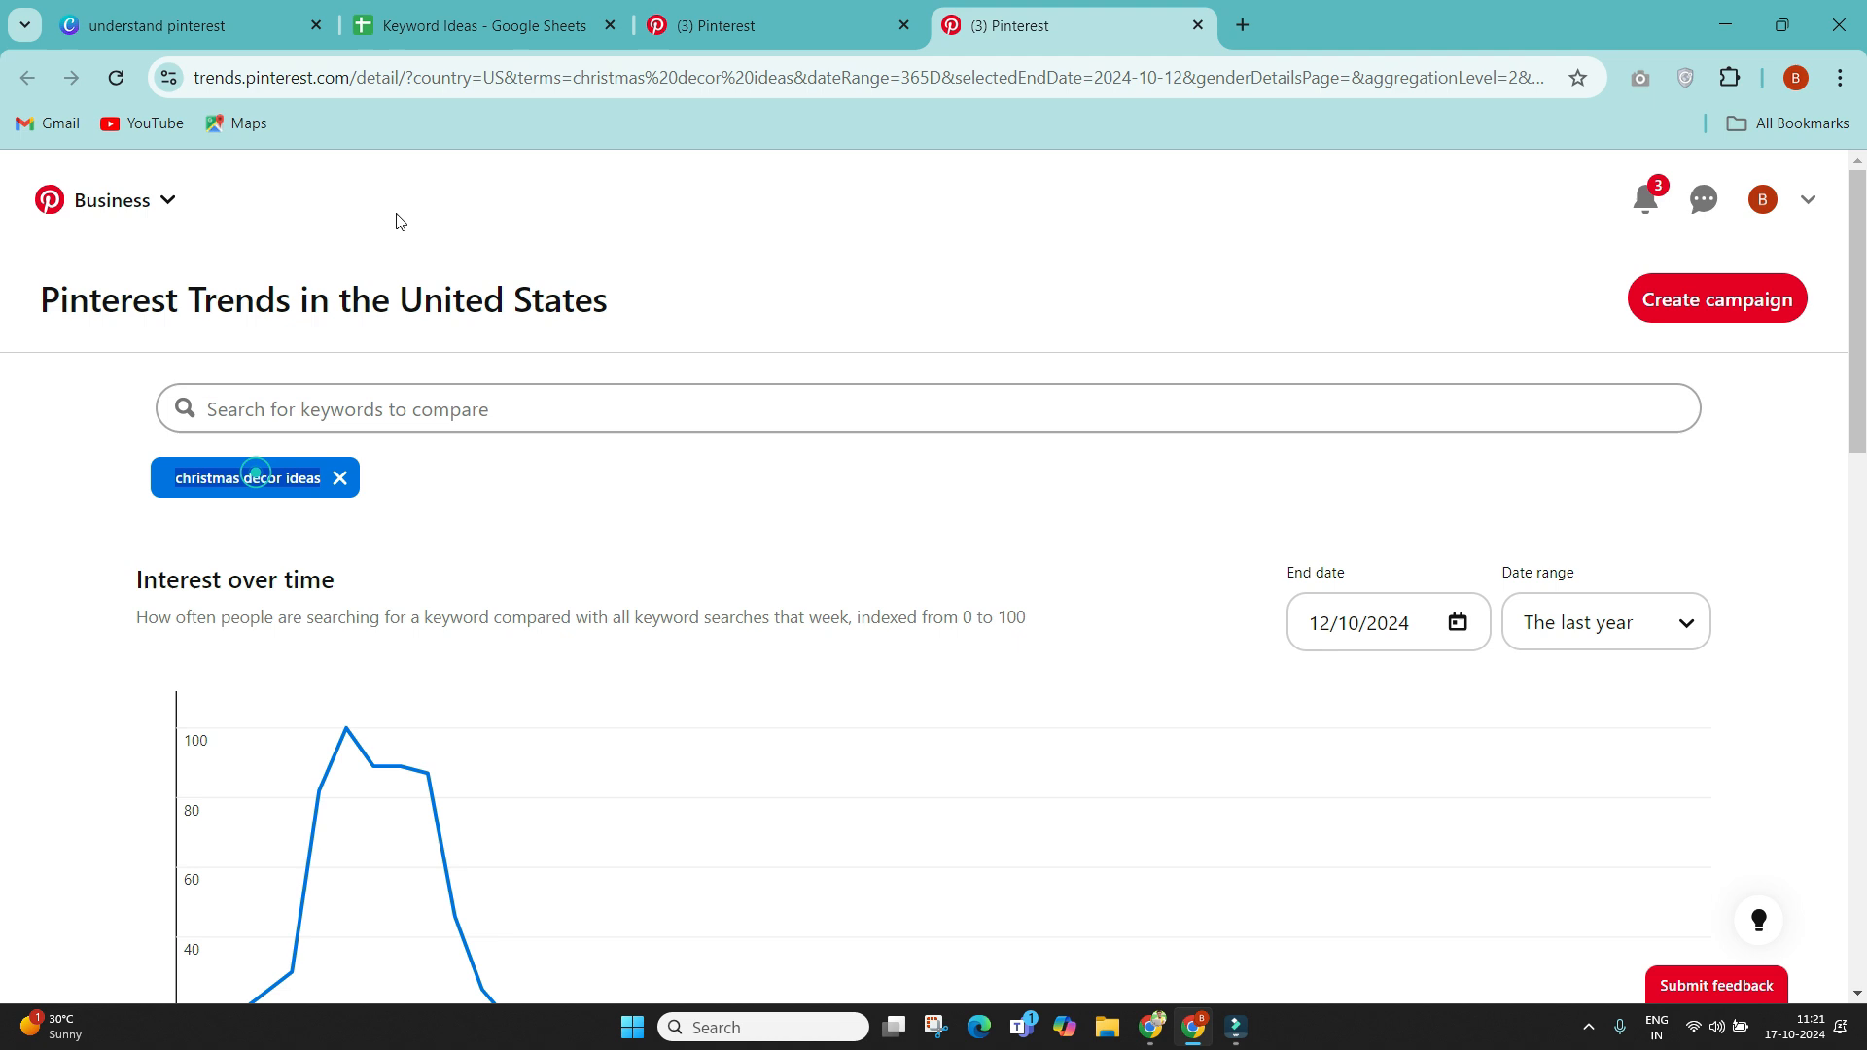
Step: Switch to the Keyword Ideas spreadsheet and paste "christmas decor ideas" into cell G10 as the first keyword group
click(417, 77)
key(BackSpace)
click(588, 10)
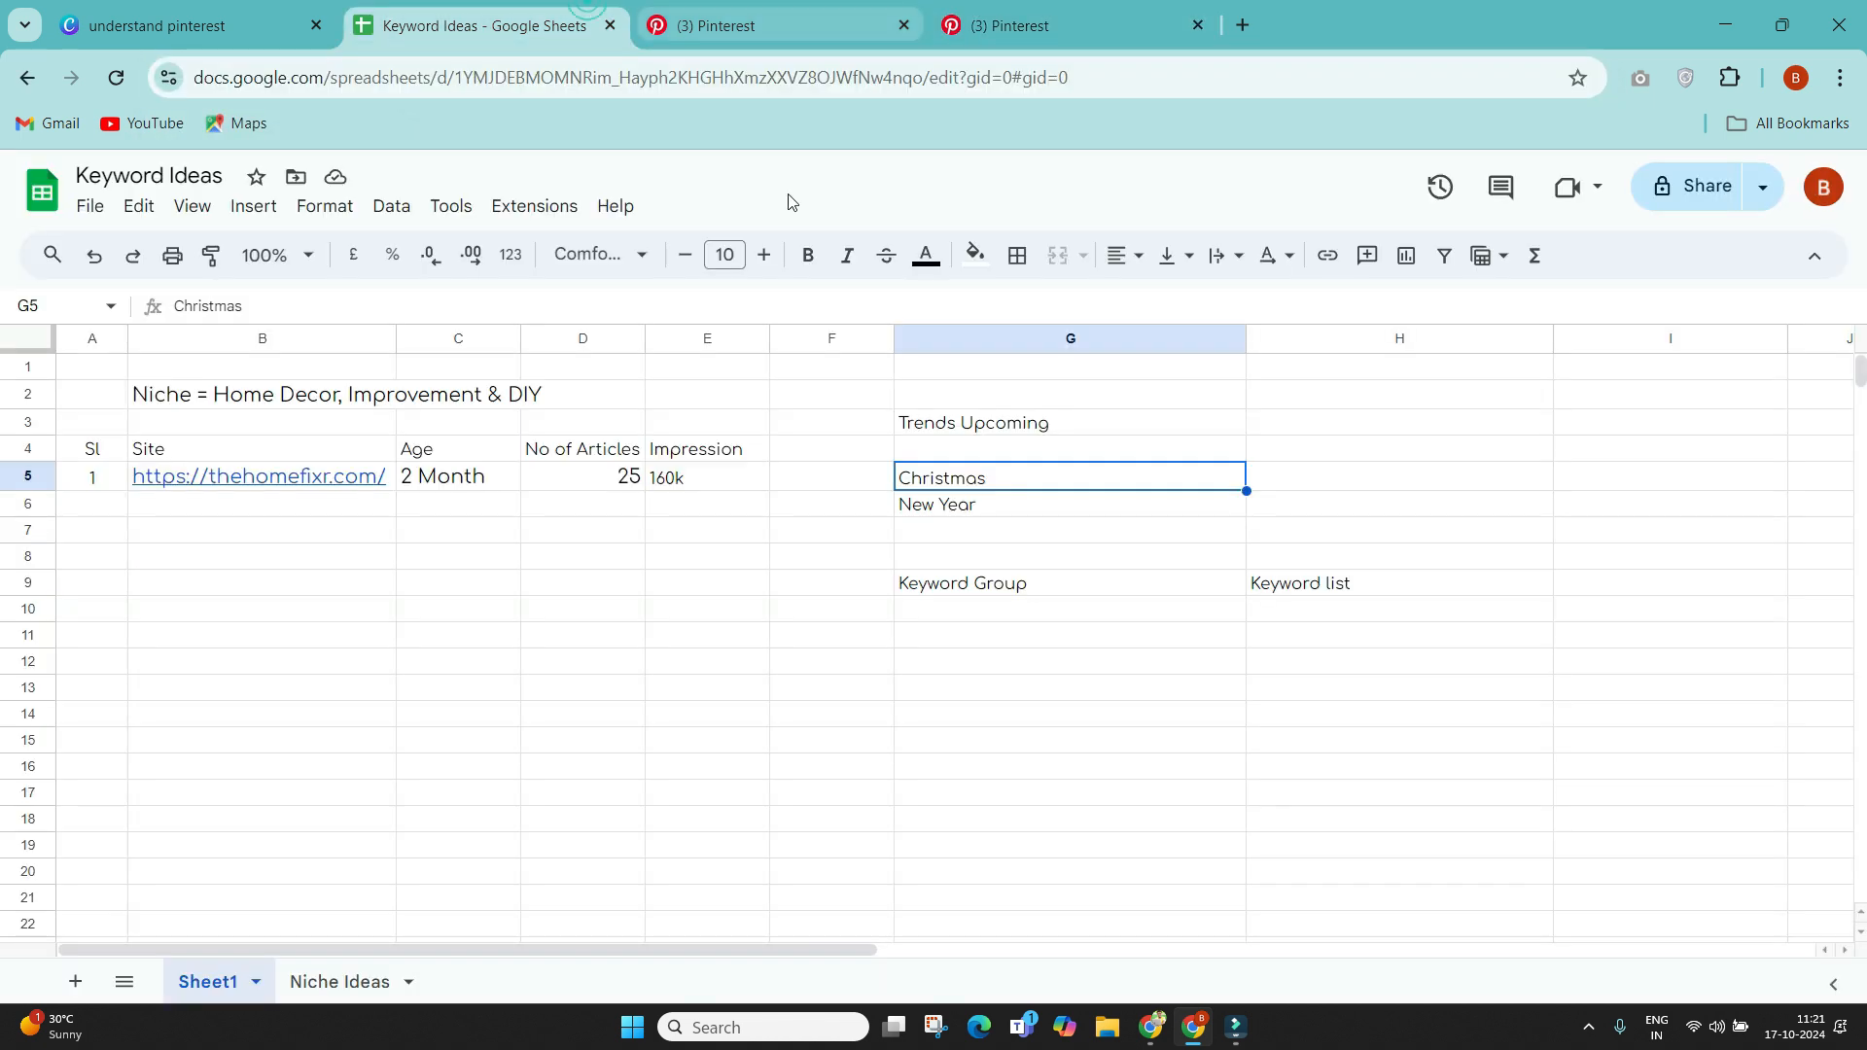
click(925, 612)
key(ctrl+v)
key(Left)
key(Right)
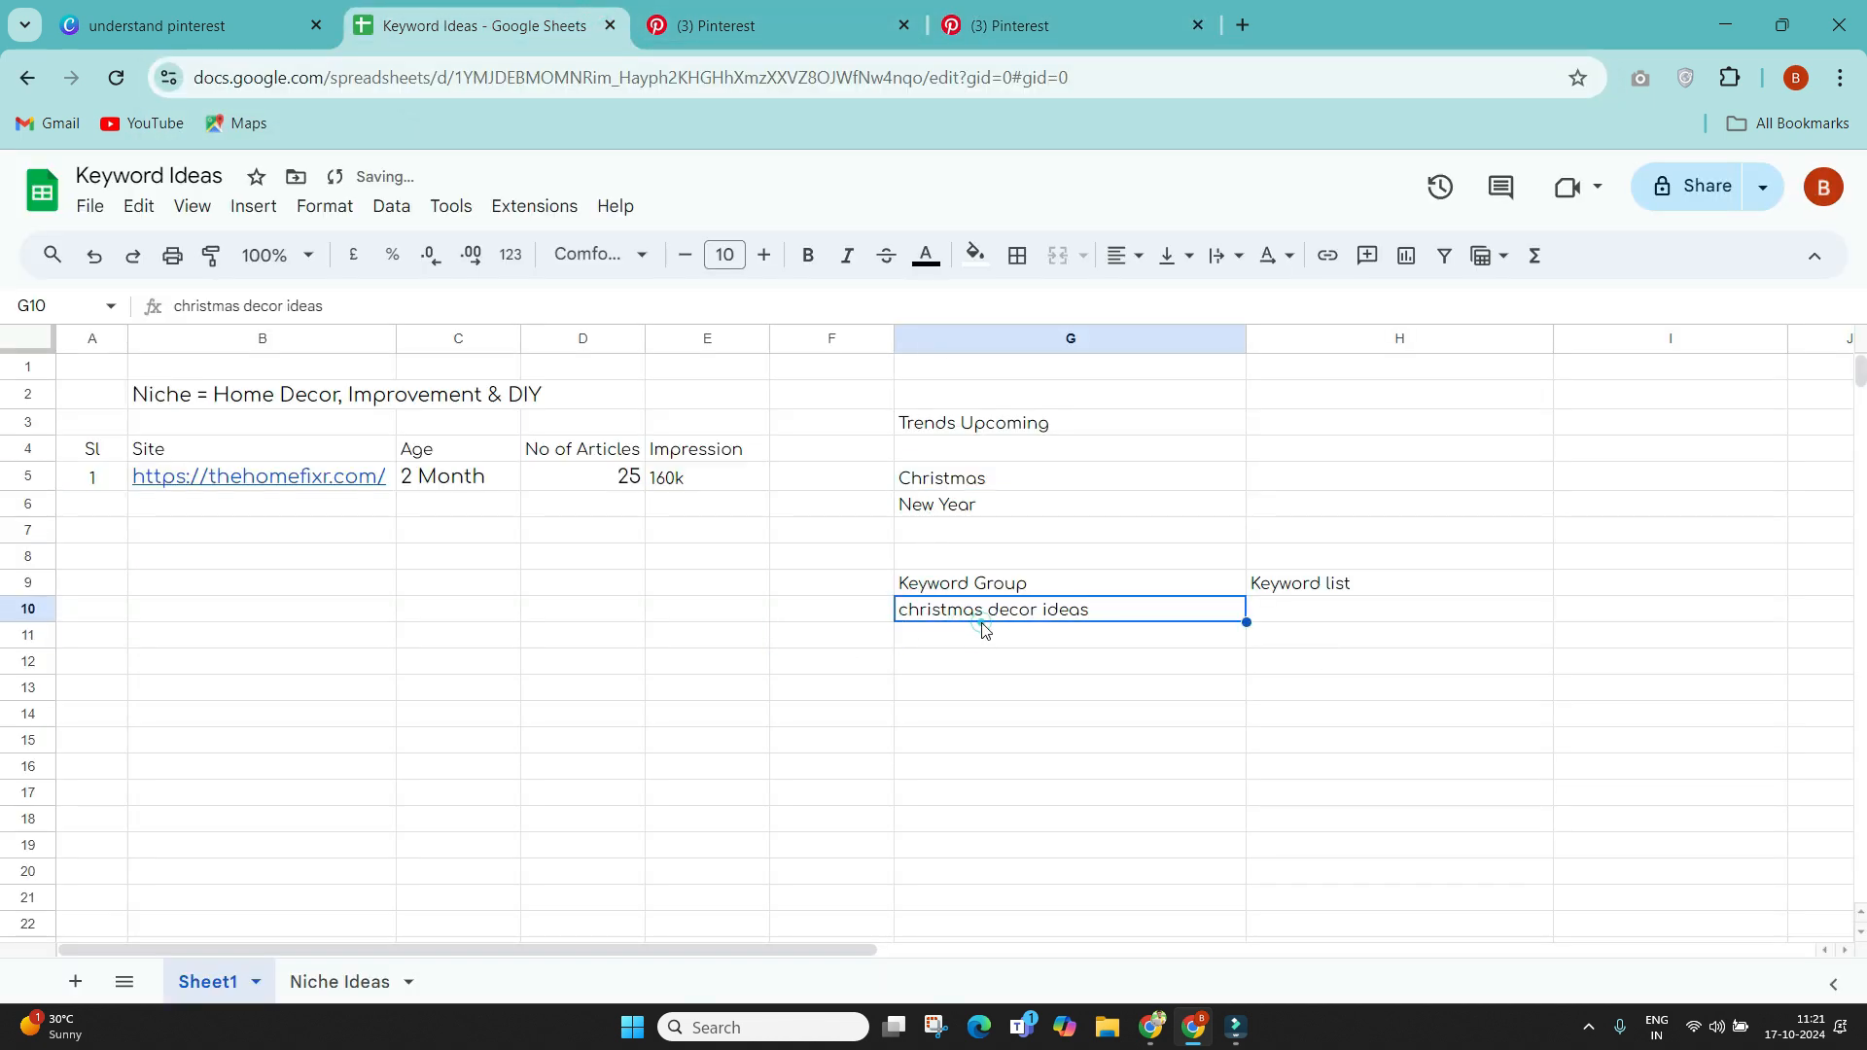
click(981, 618)
Step: Return to the Christmas trends list on Pinterest and open the details of "christmas tree ideas" in a new tab
click(995, 29)
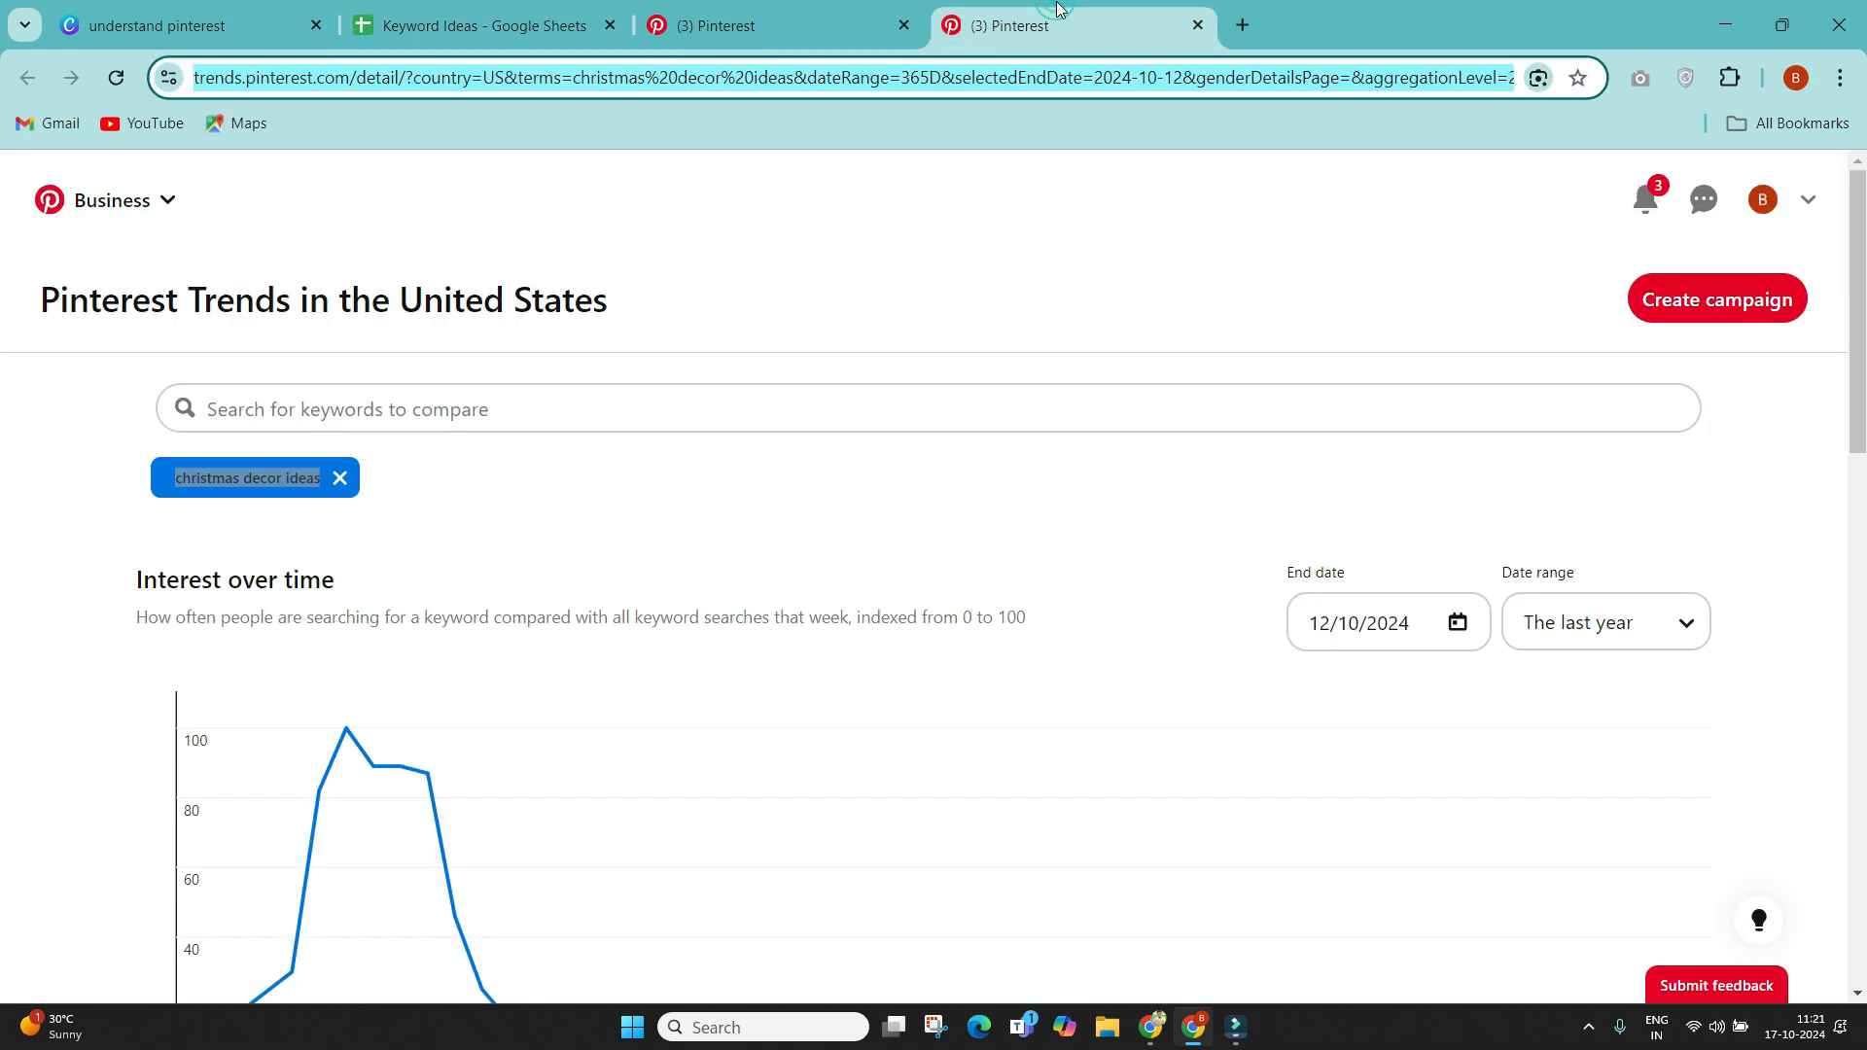
click(793, 19)
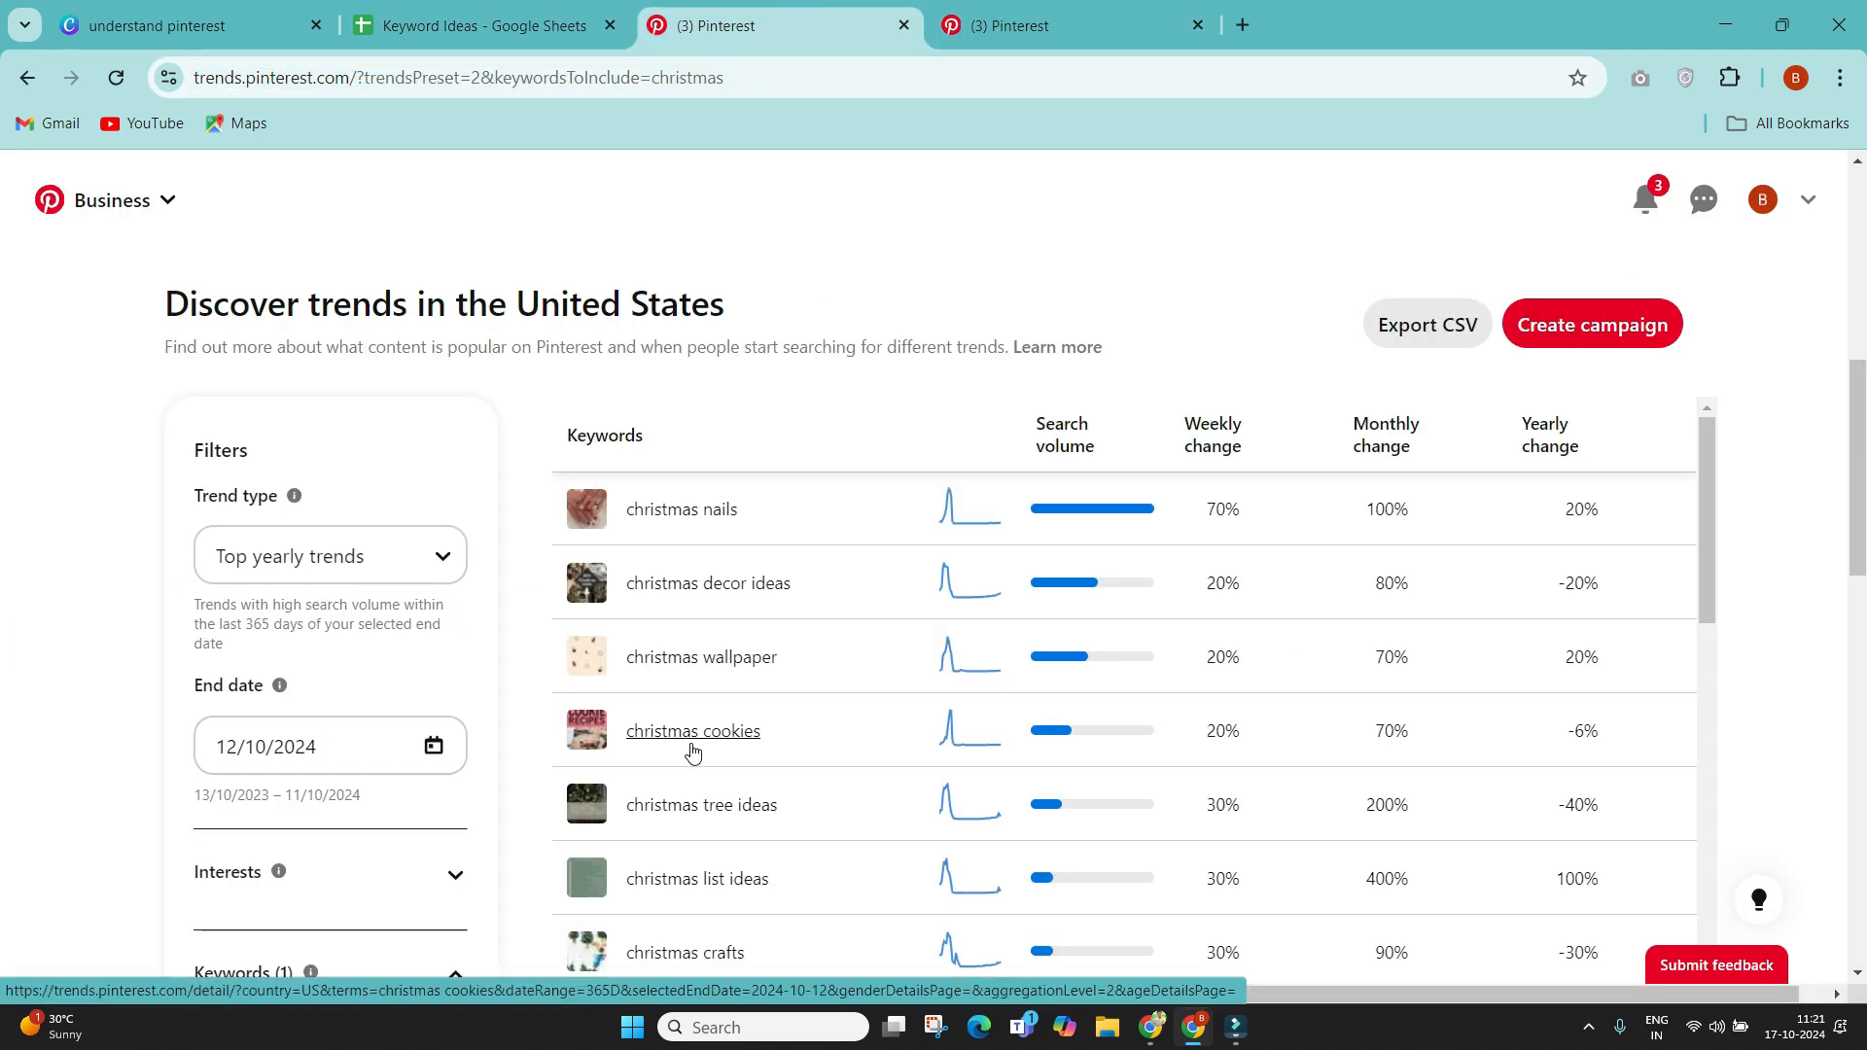
scroll(710, 742, down, 3)
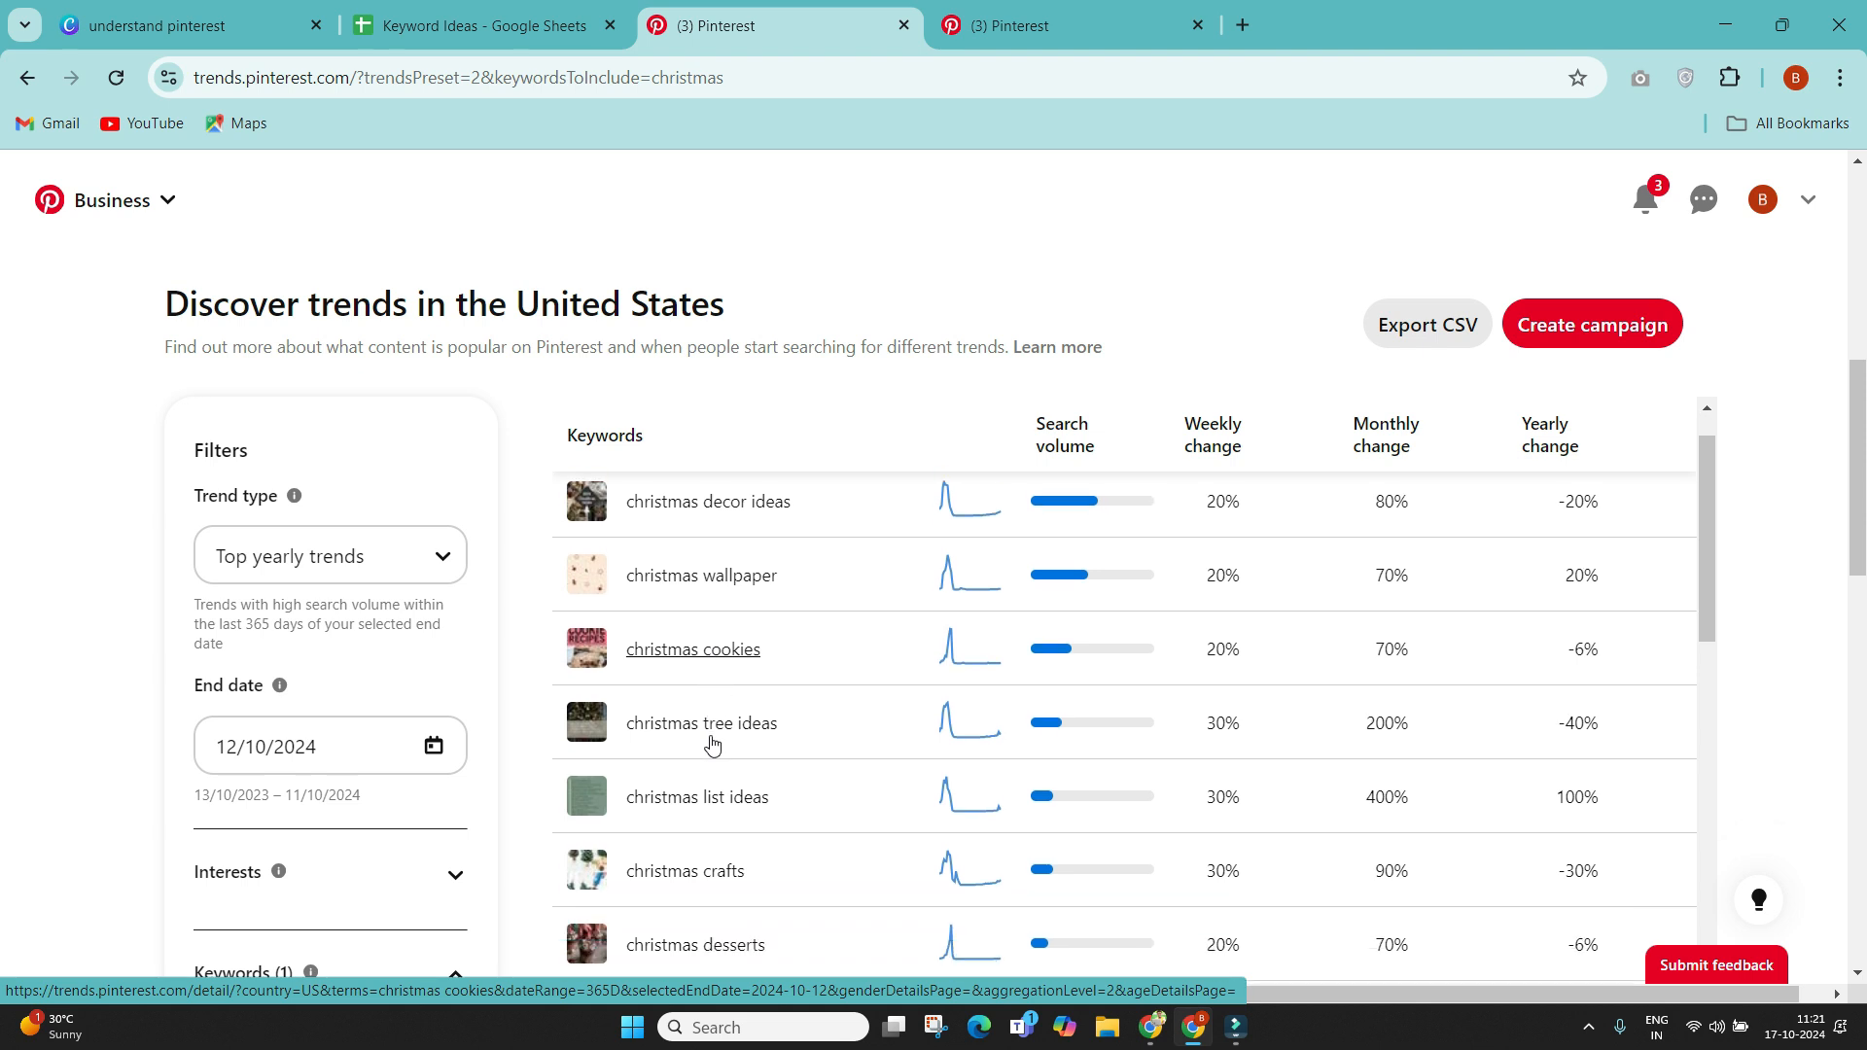
middle_click(679, 683)
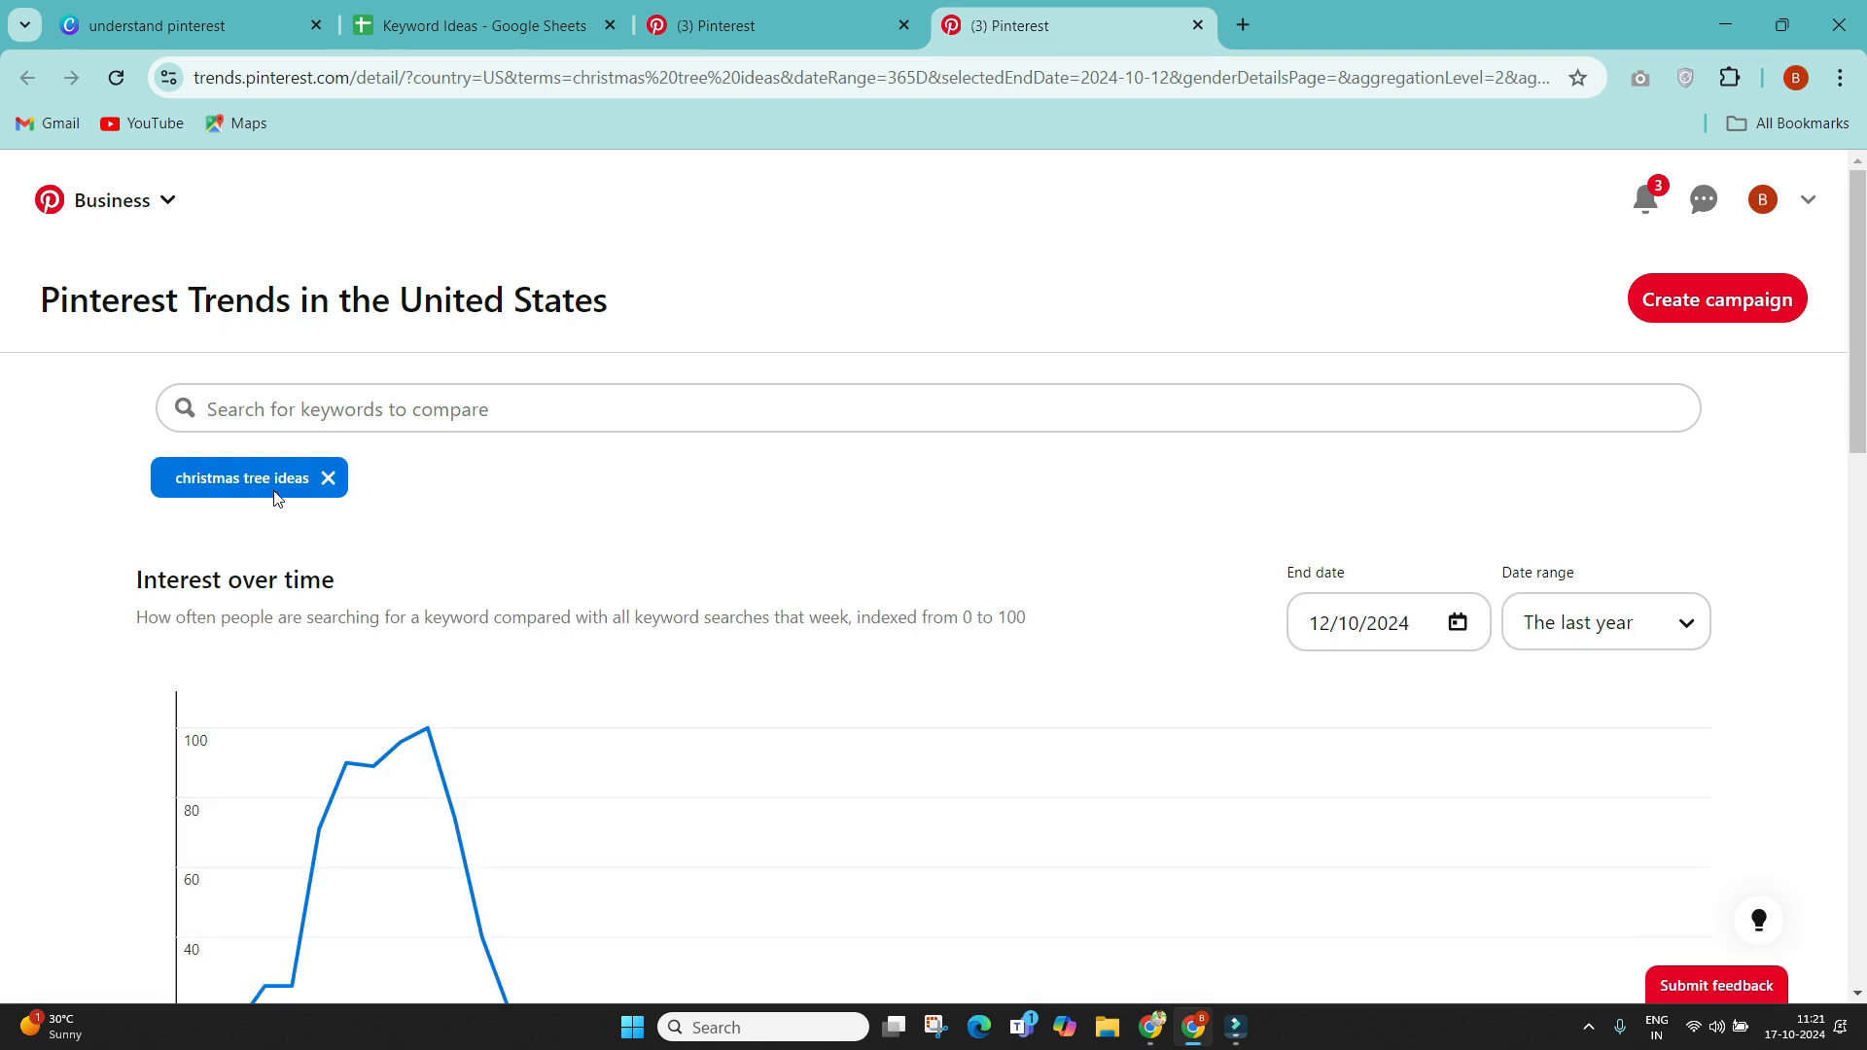
Step: Add "christmas tree ideas" to cell G11 of the Keyword Ideas spreadsheet and remove the extra line breaks from the cell
click(463, 23)
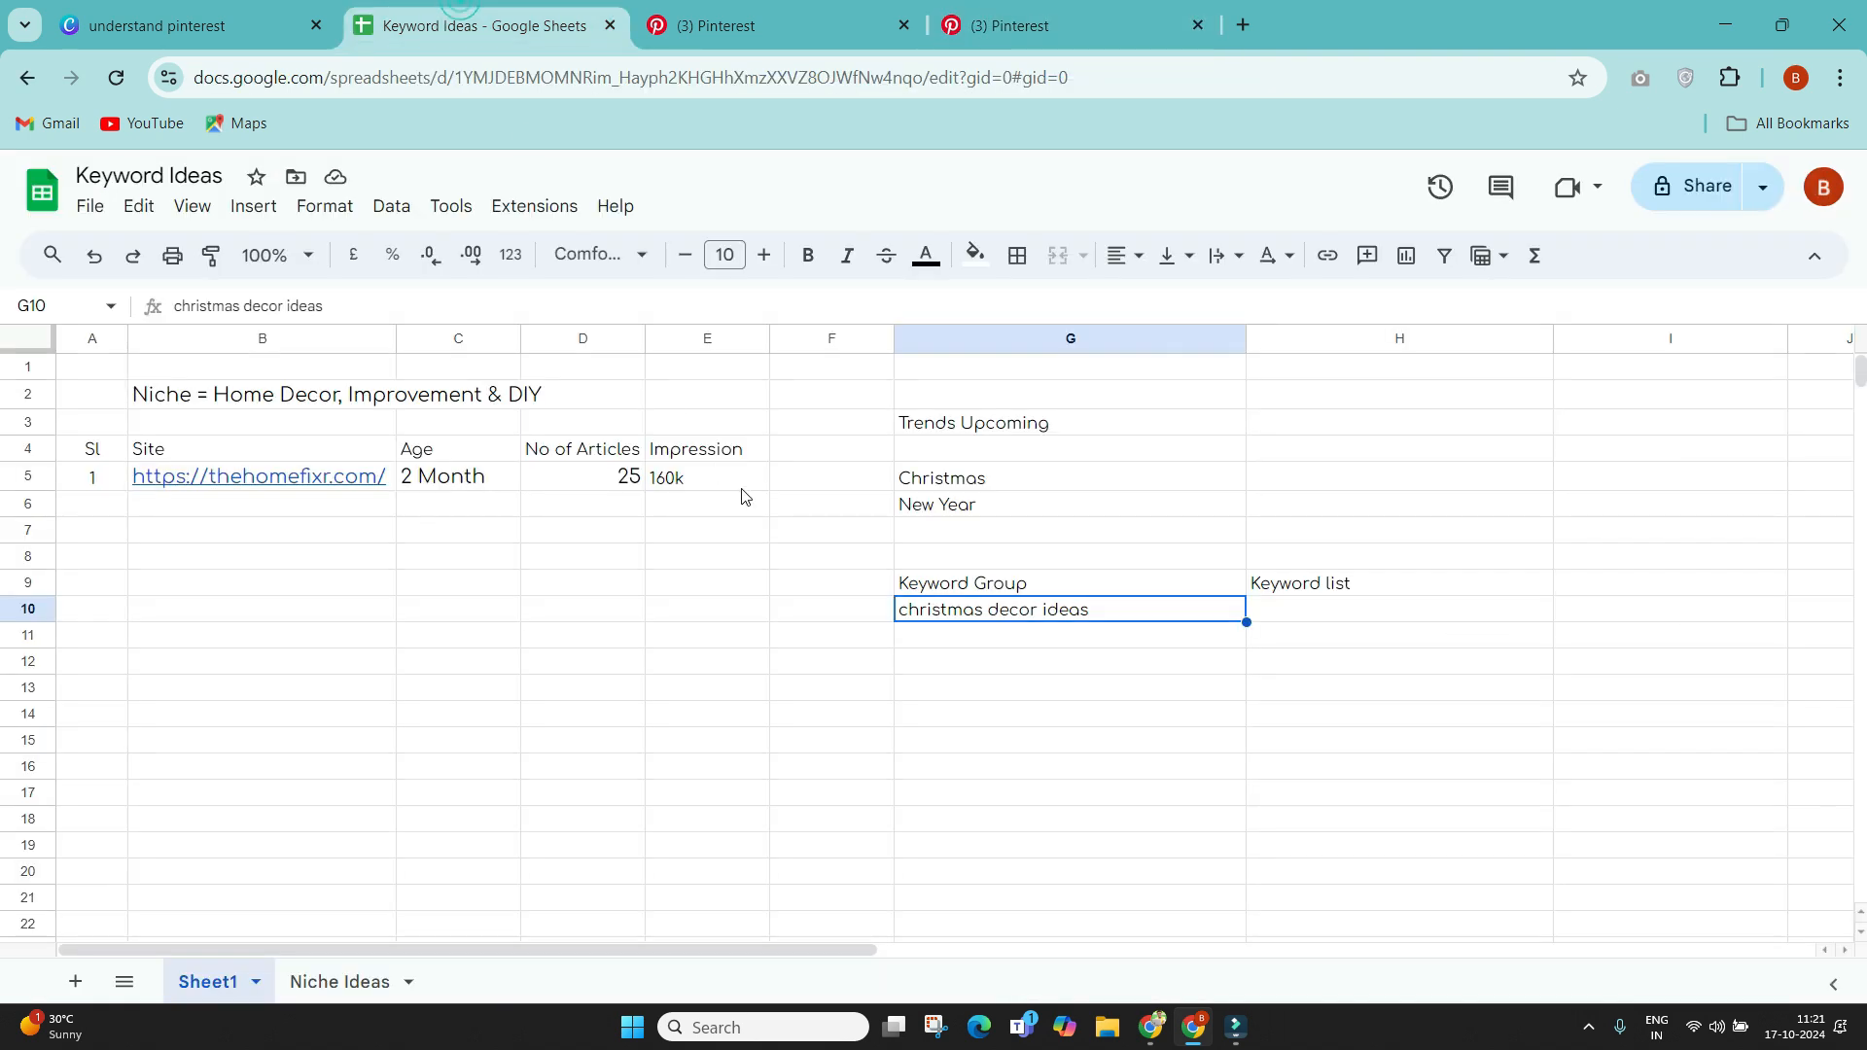
click(919, 637)
text(christmas tree ideas)
key(ctrl+z)
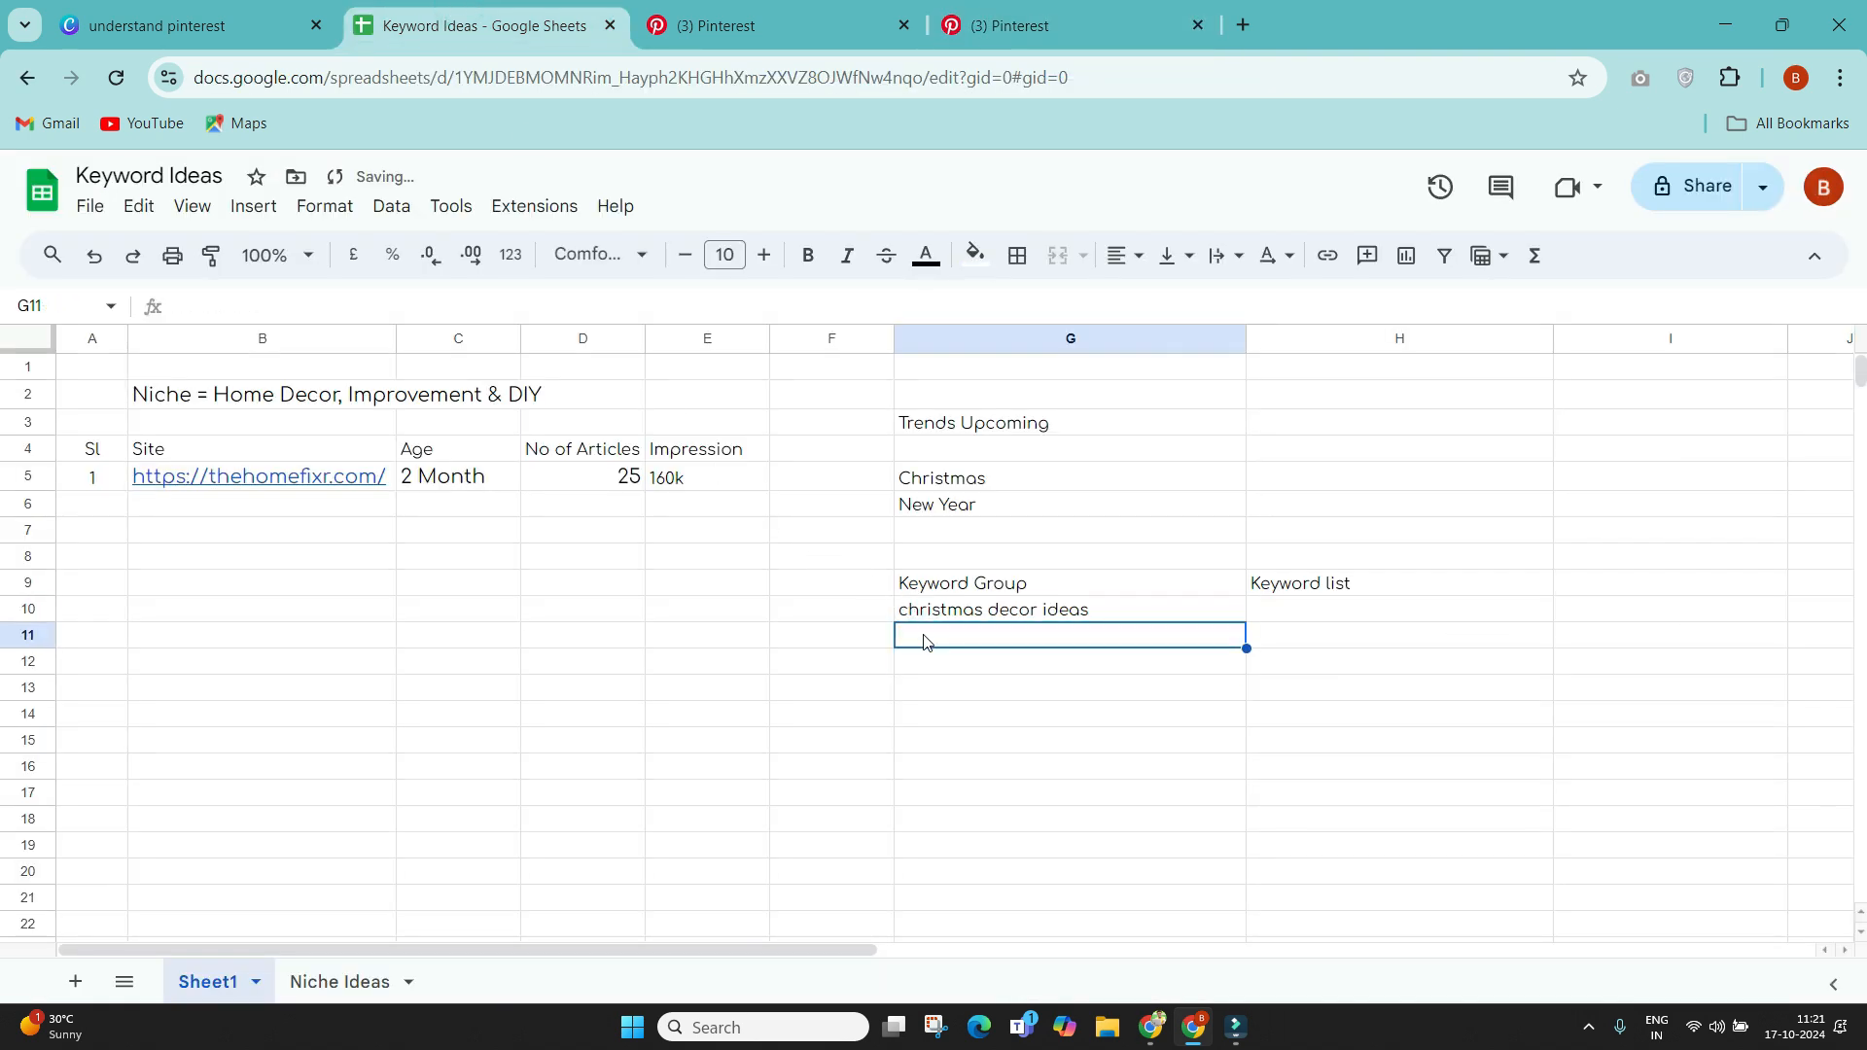
click(541, 305)
text(christmas tree ideas)
click(680, 612)
click(941, 666)
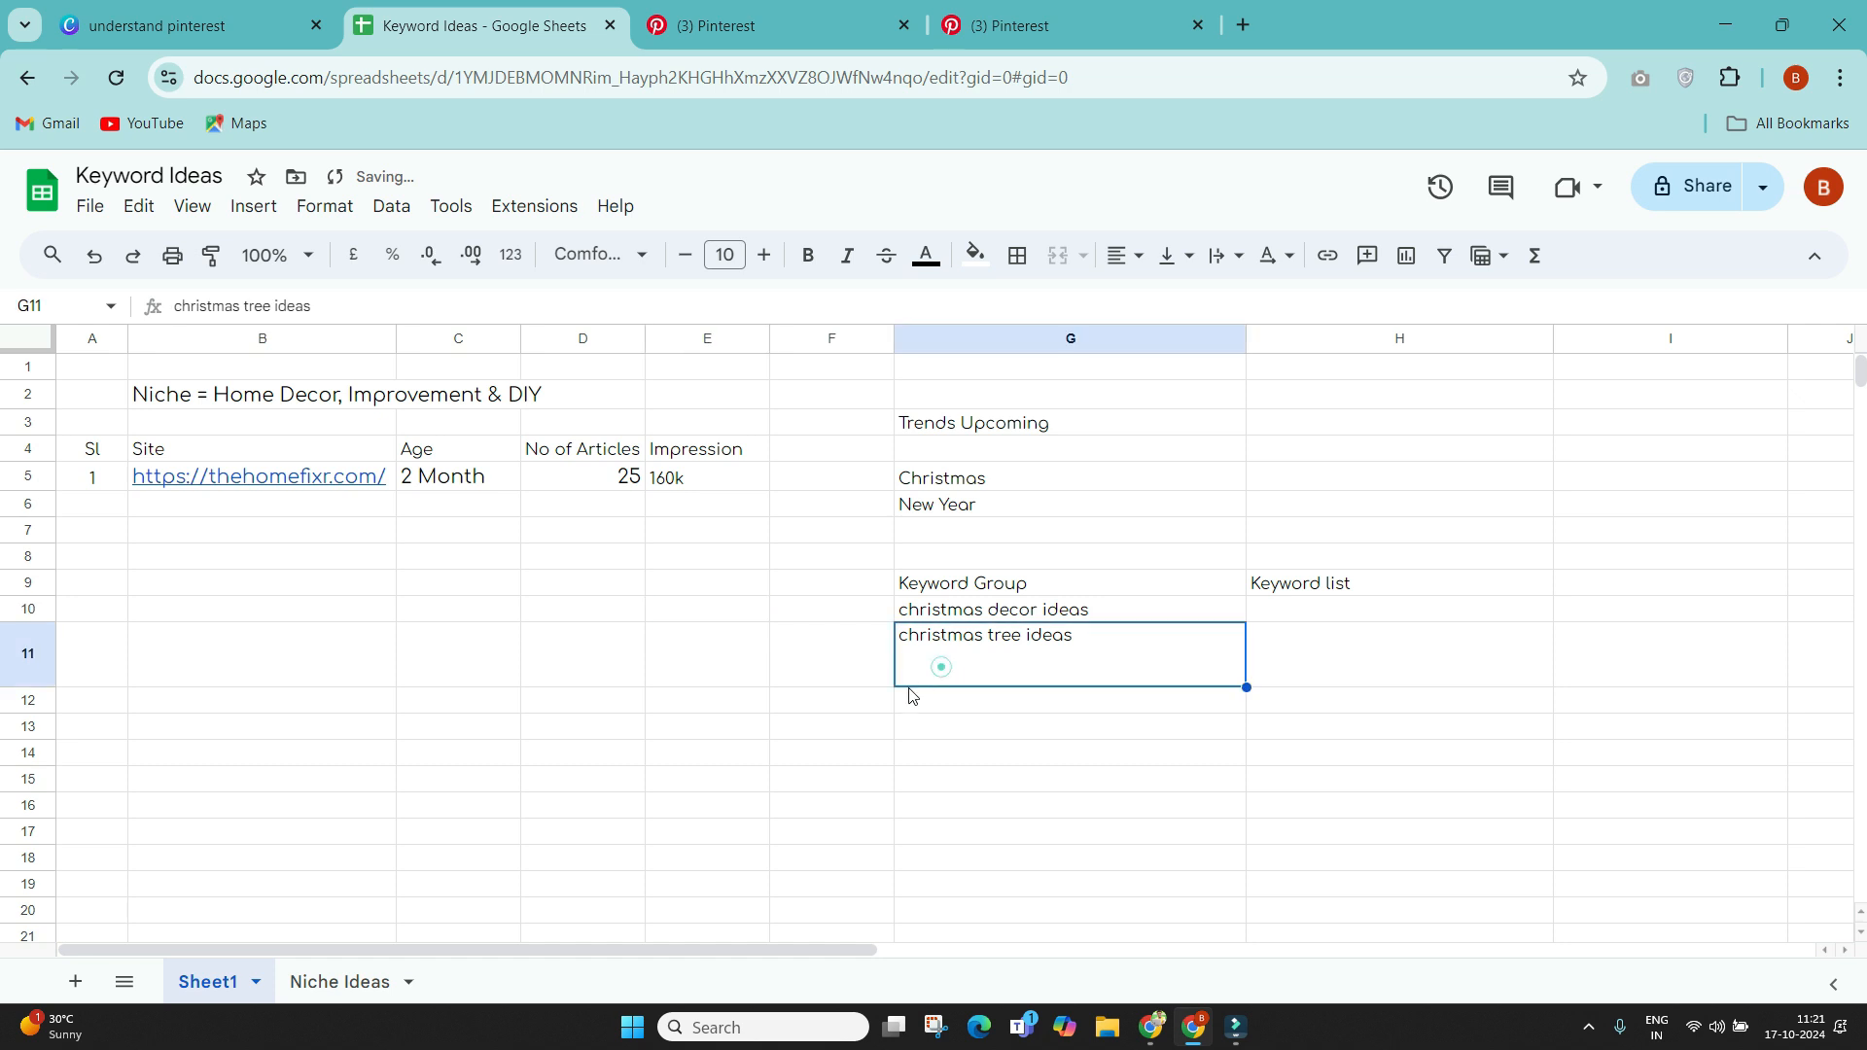
double_click(1187, 667)
key(BackSpace)
key(BackSpace)
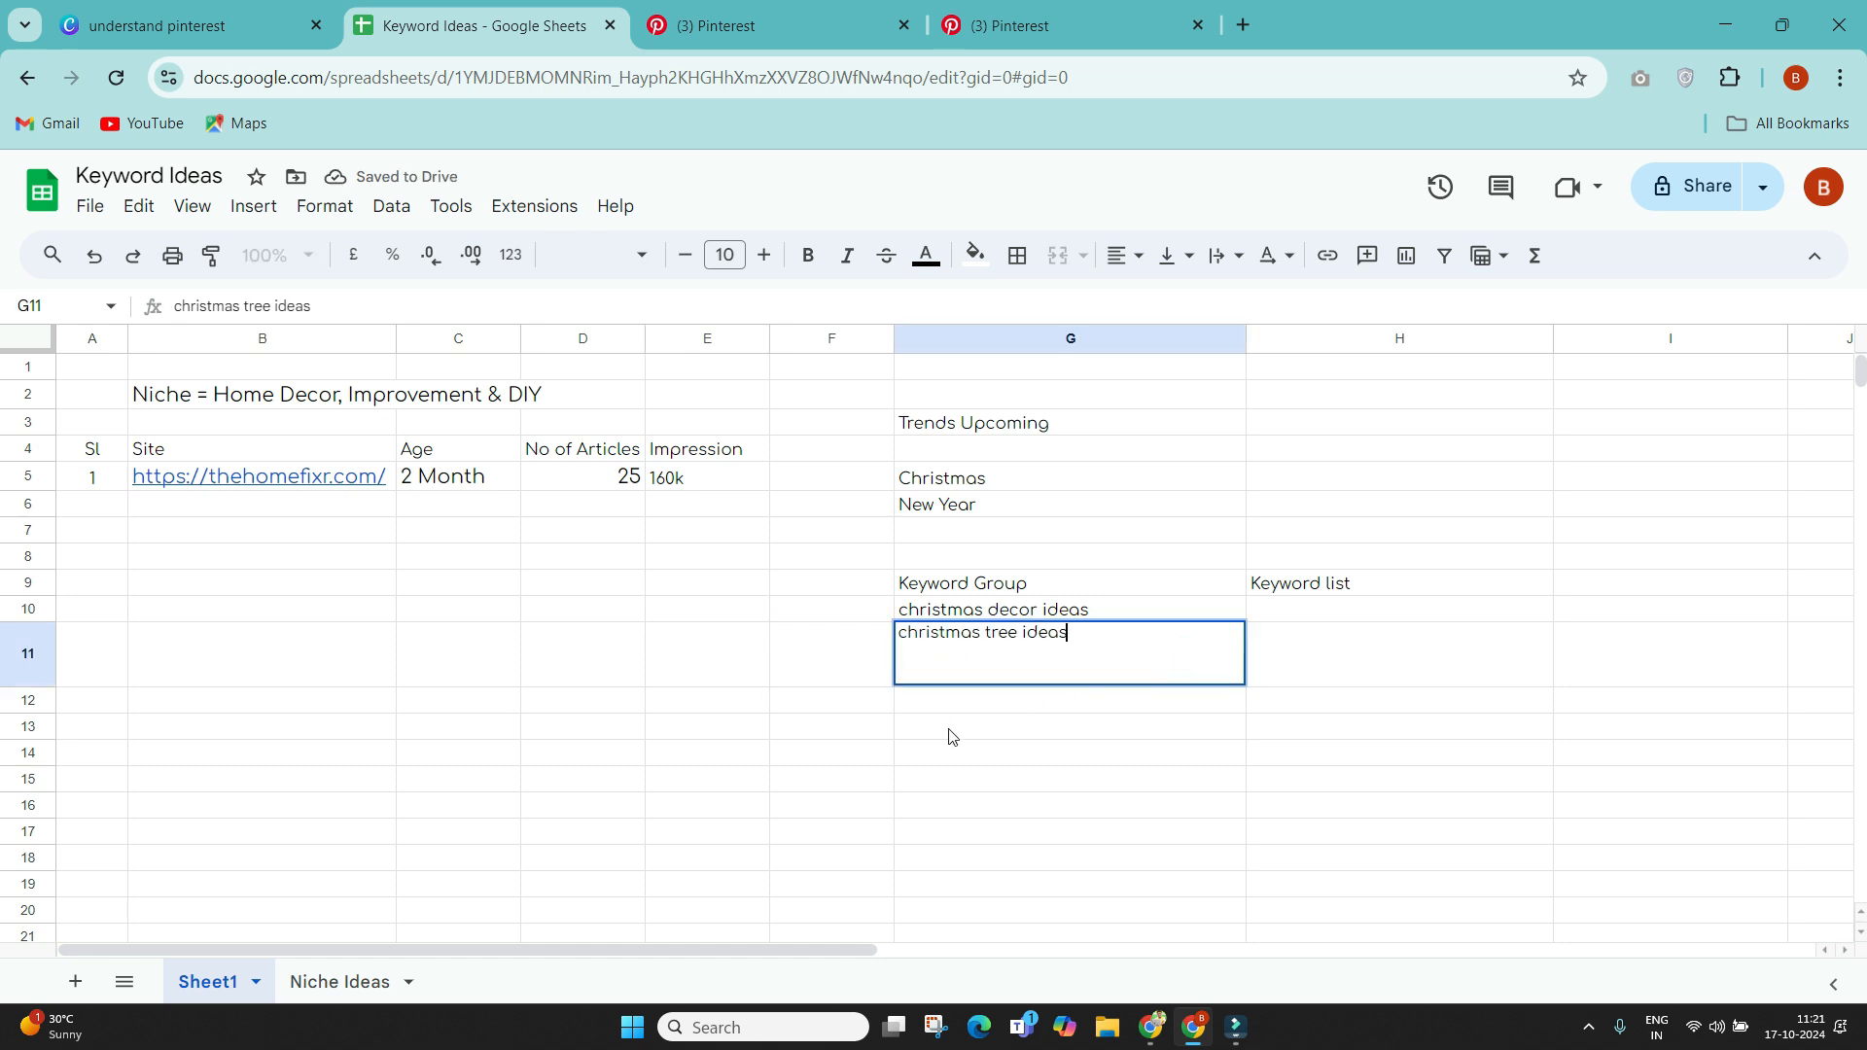
click(948, 728)
Step: Pick "christmas crafts" from the Pinterest trends list and enter it in cell G12 of the spreadsheet
click(954, 661)
key(ctrl+Tab)
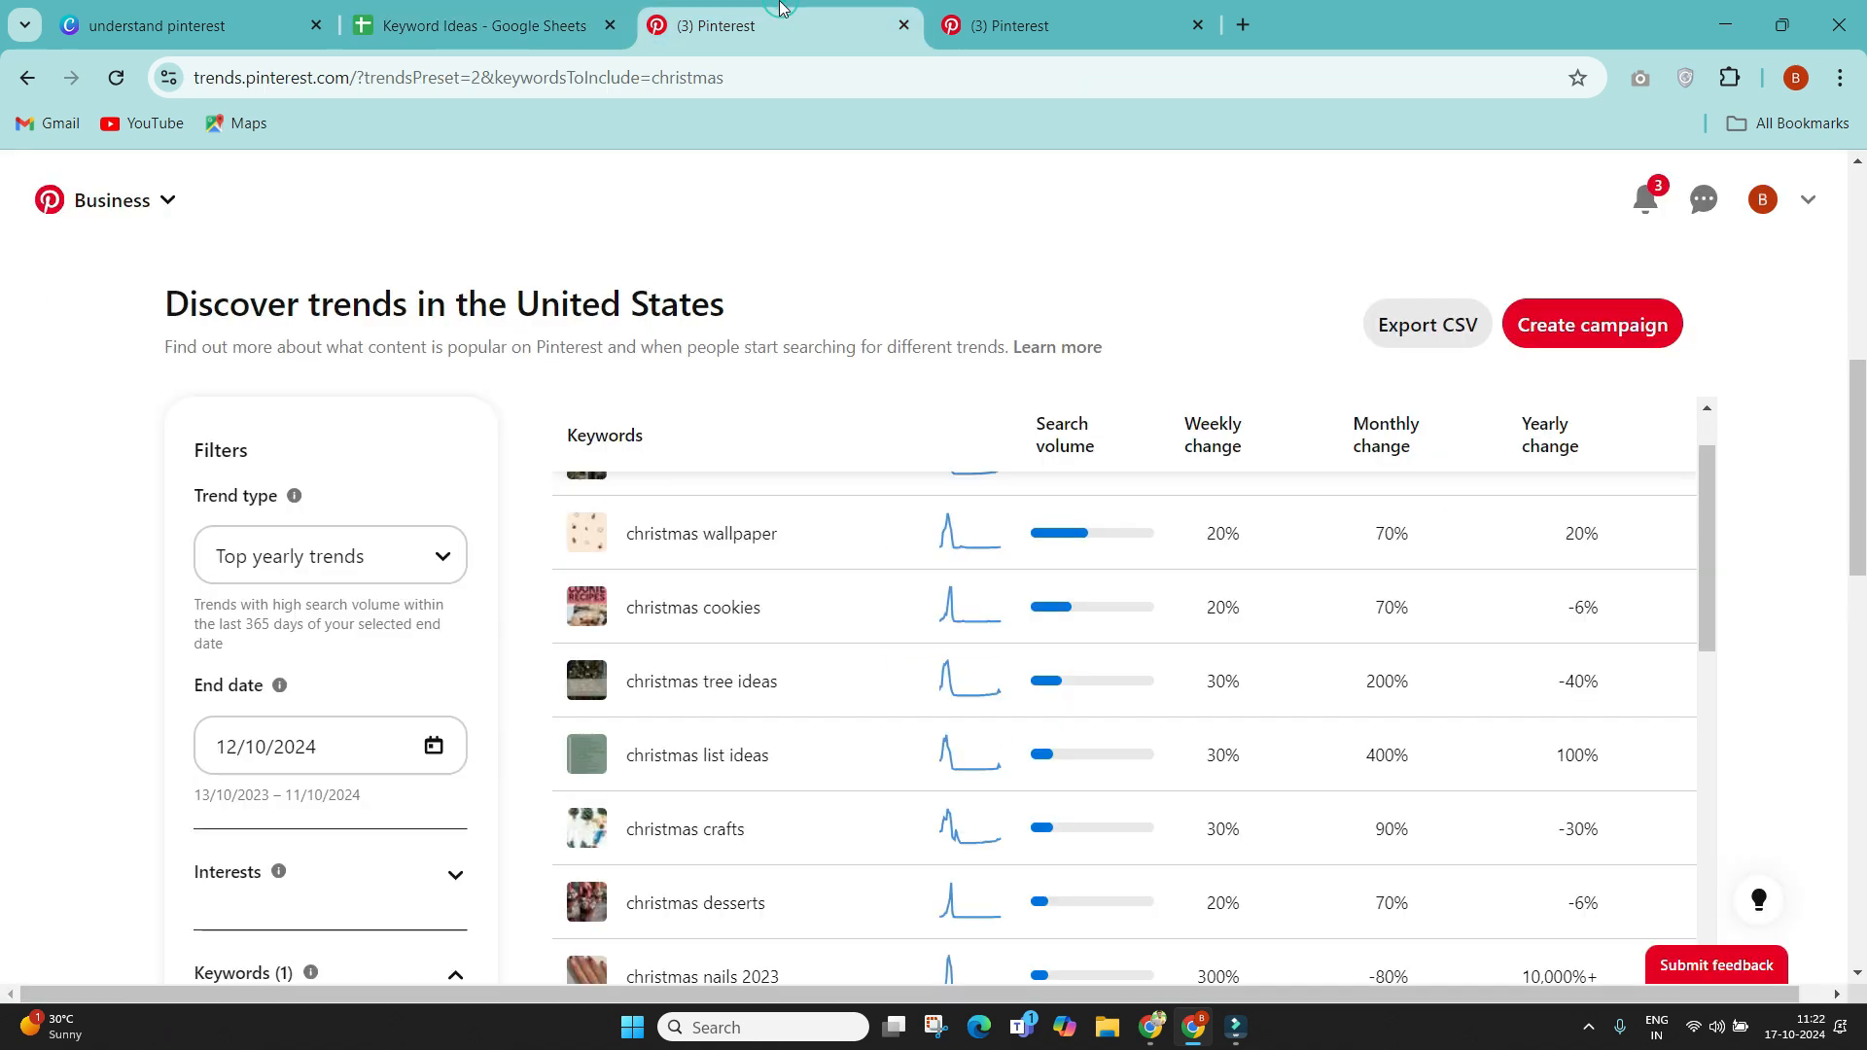
scroll(693, 707, down, 1)
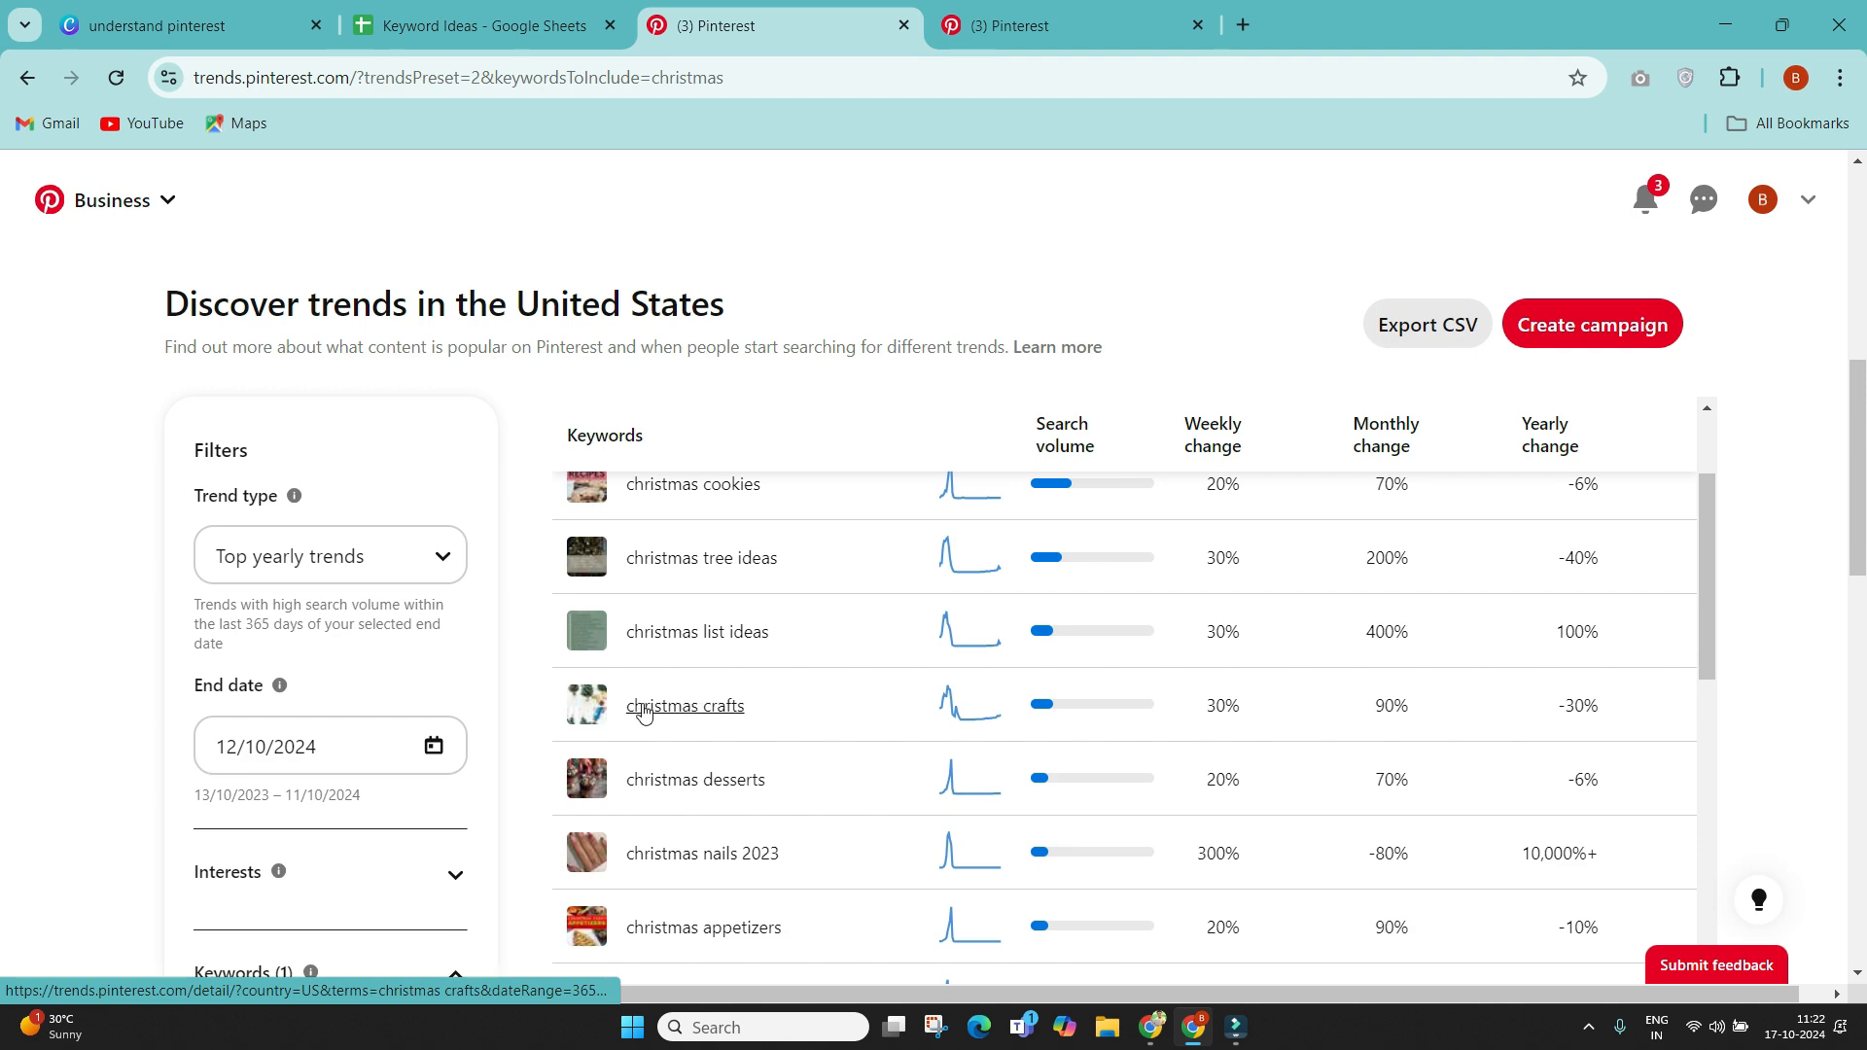
drag(556, 726, 709, 707)
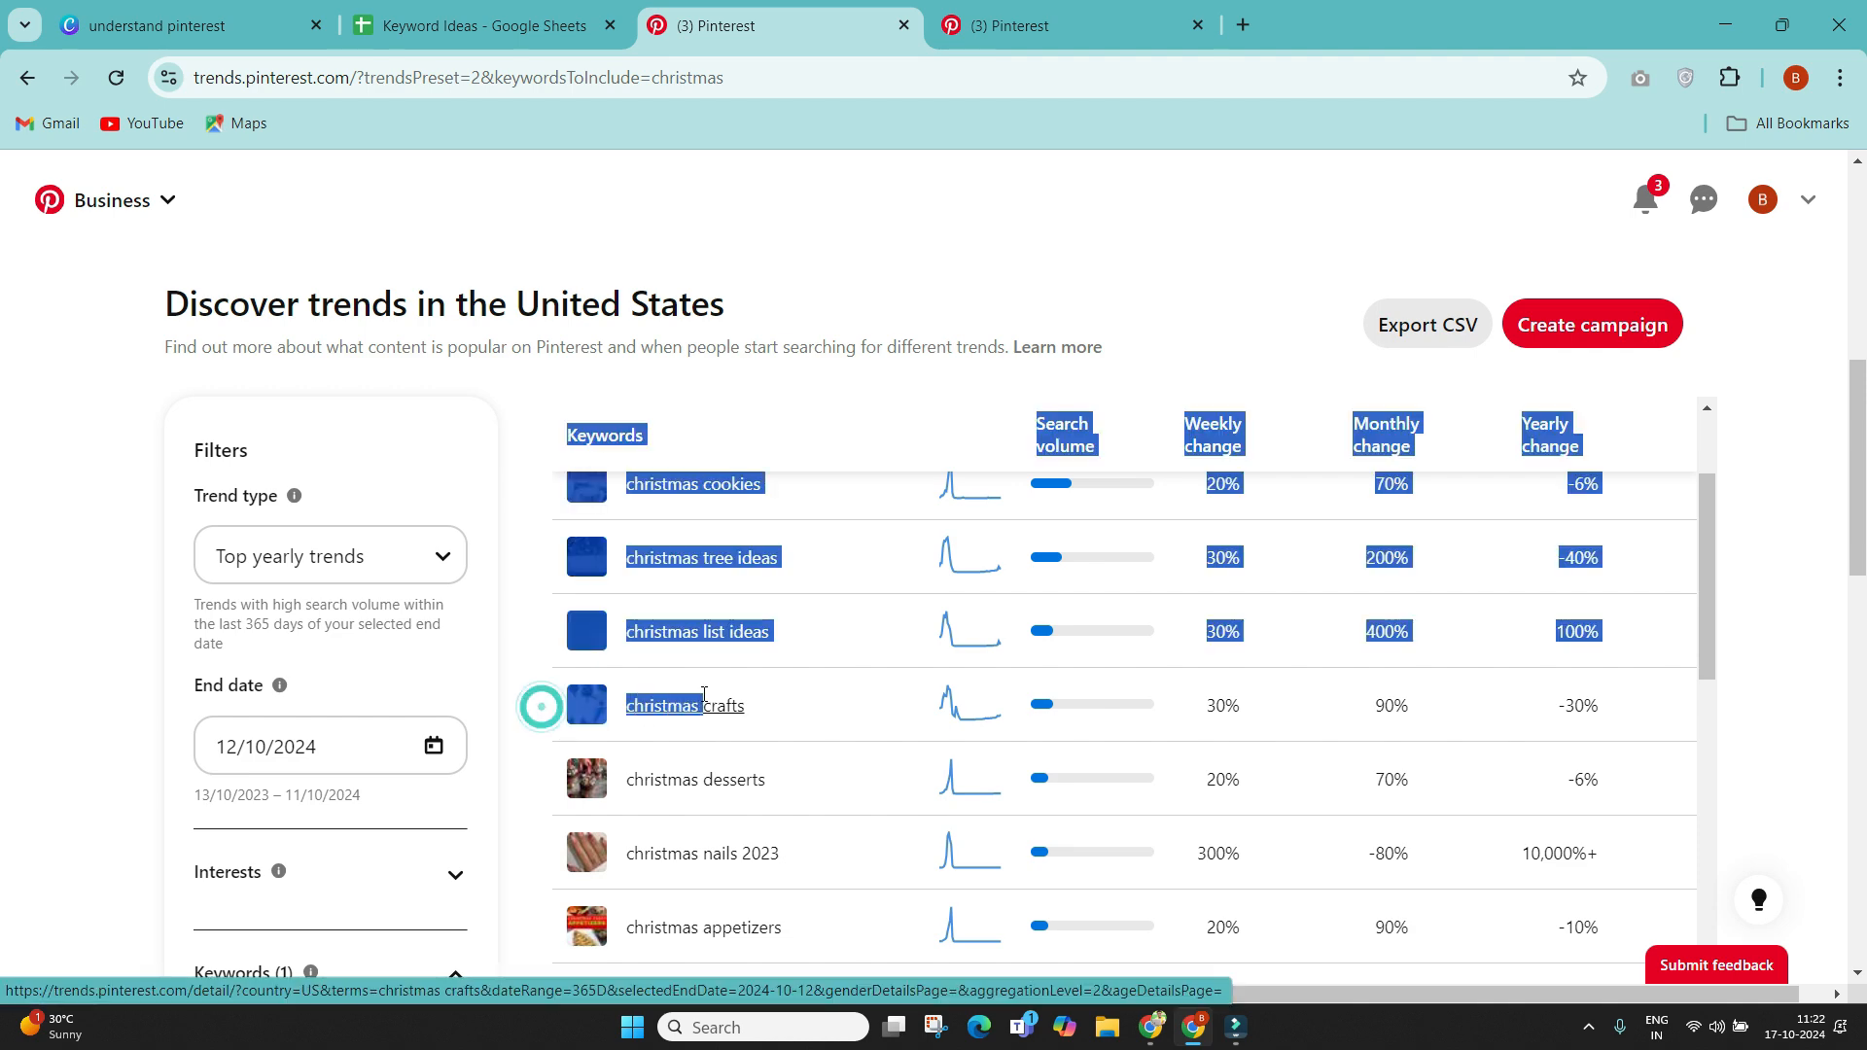
click(542, 709)
click(473, 10)
key(ctrl+shift+Tab)
key(ctrl+Tab)
text(c)
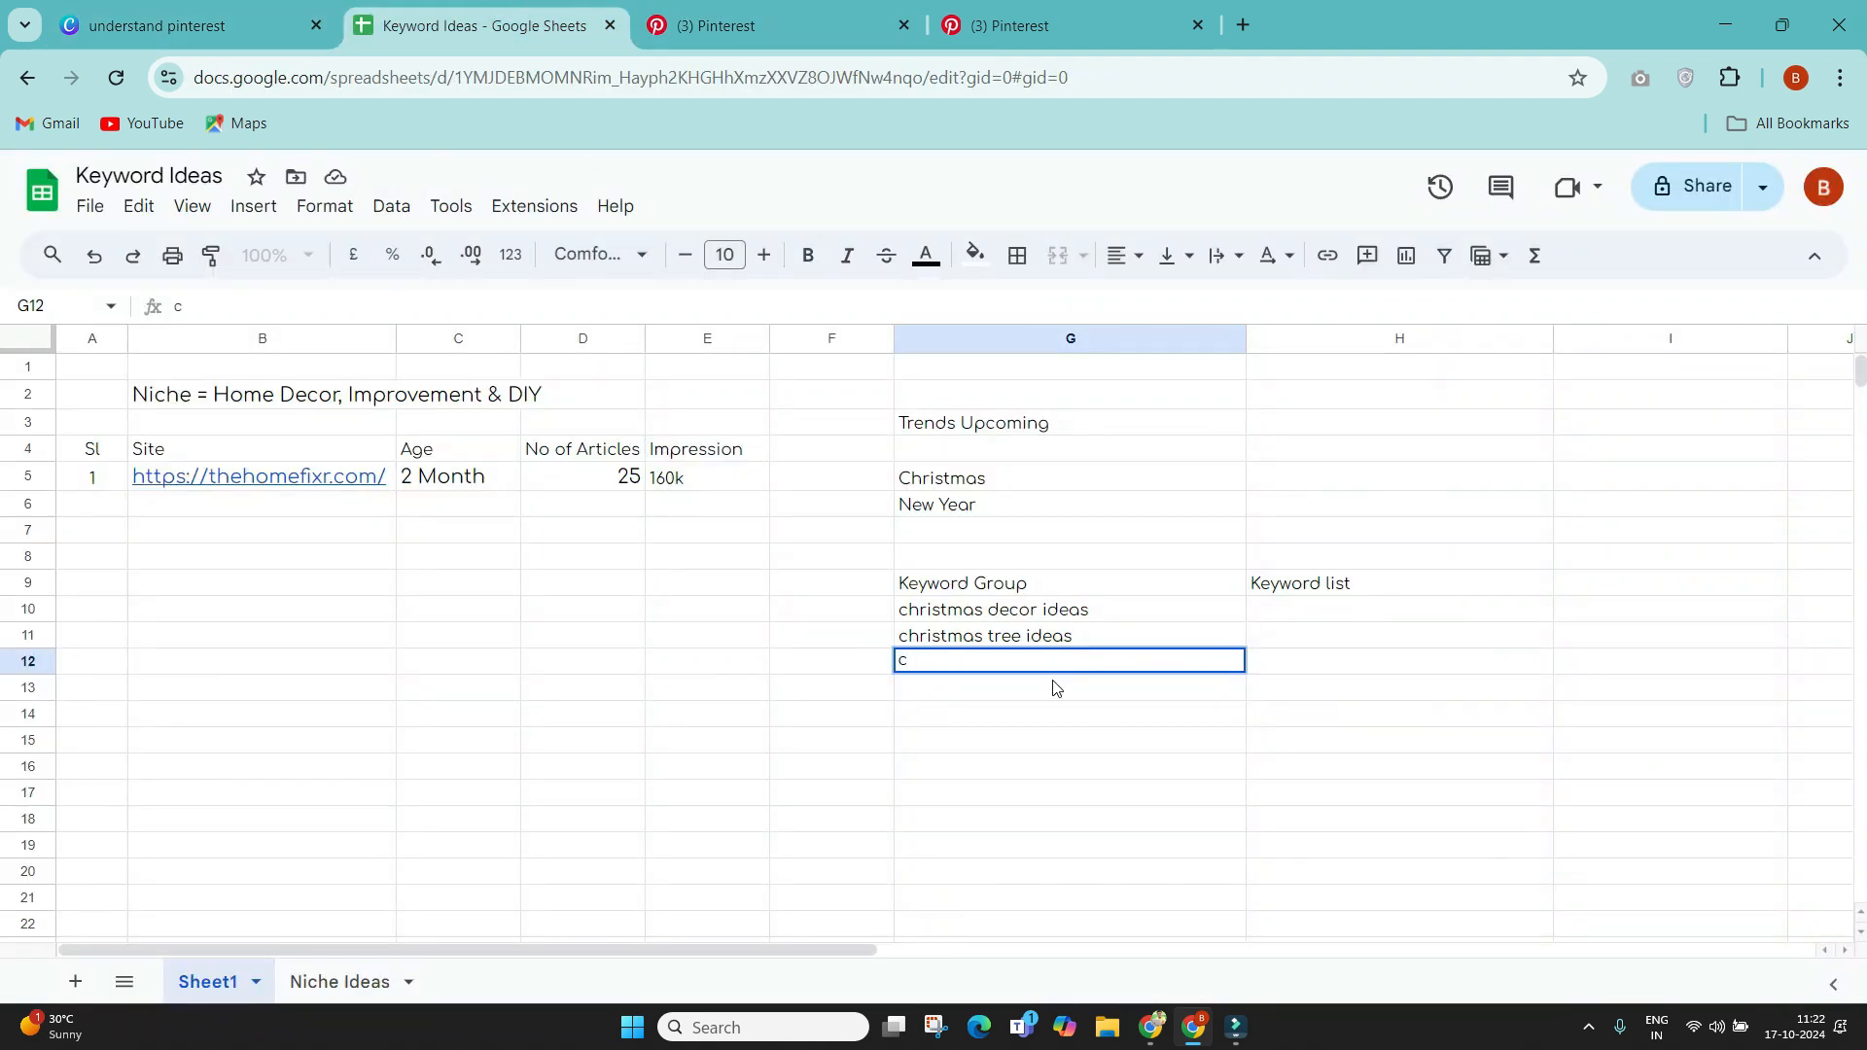
text(hristmas crafts)
key(Return)
Step: Look through the rest of the Christmas yearly trends on Pinterest for more keywords that fit the home decor niche
key(ctrl+Tab)
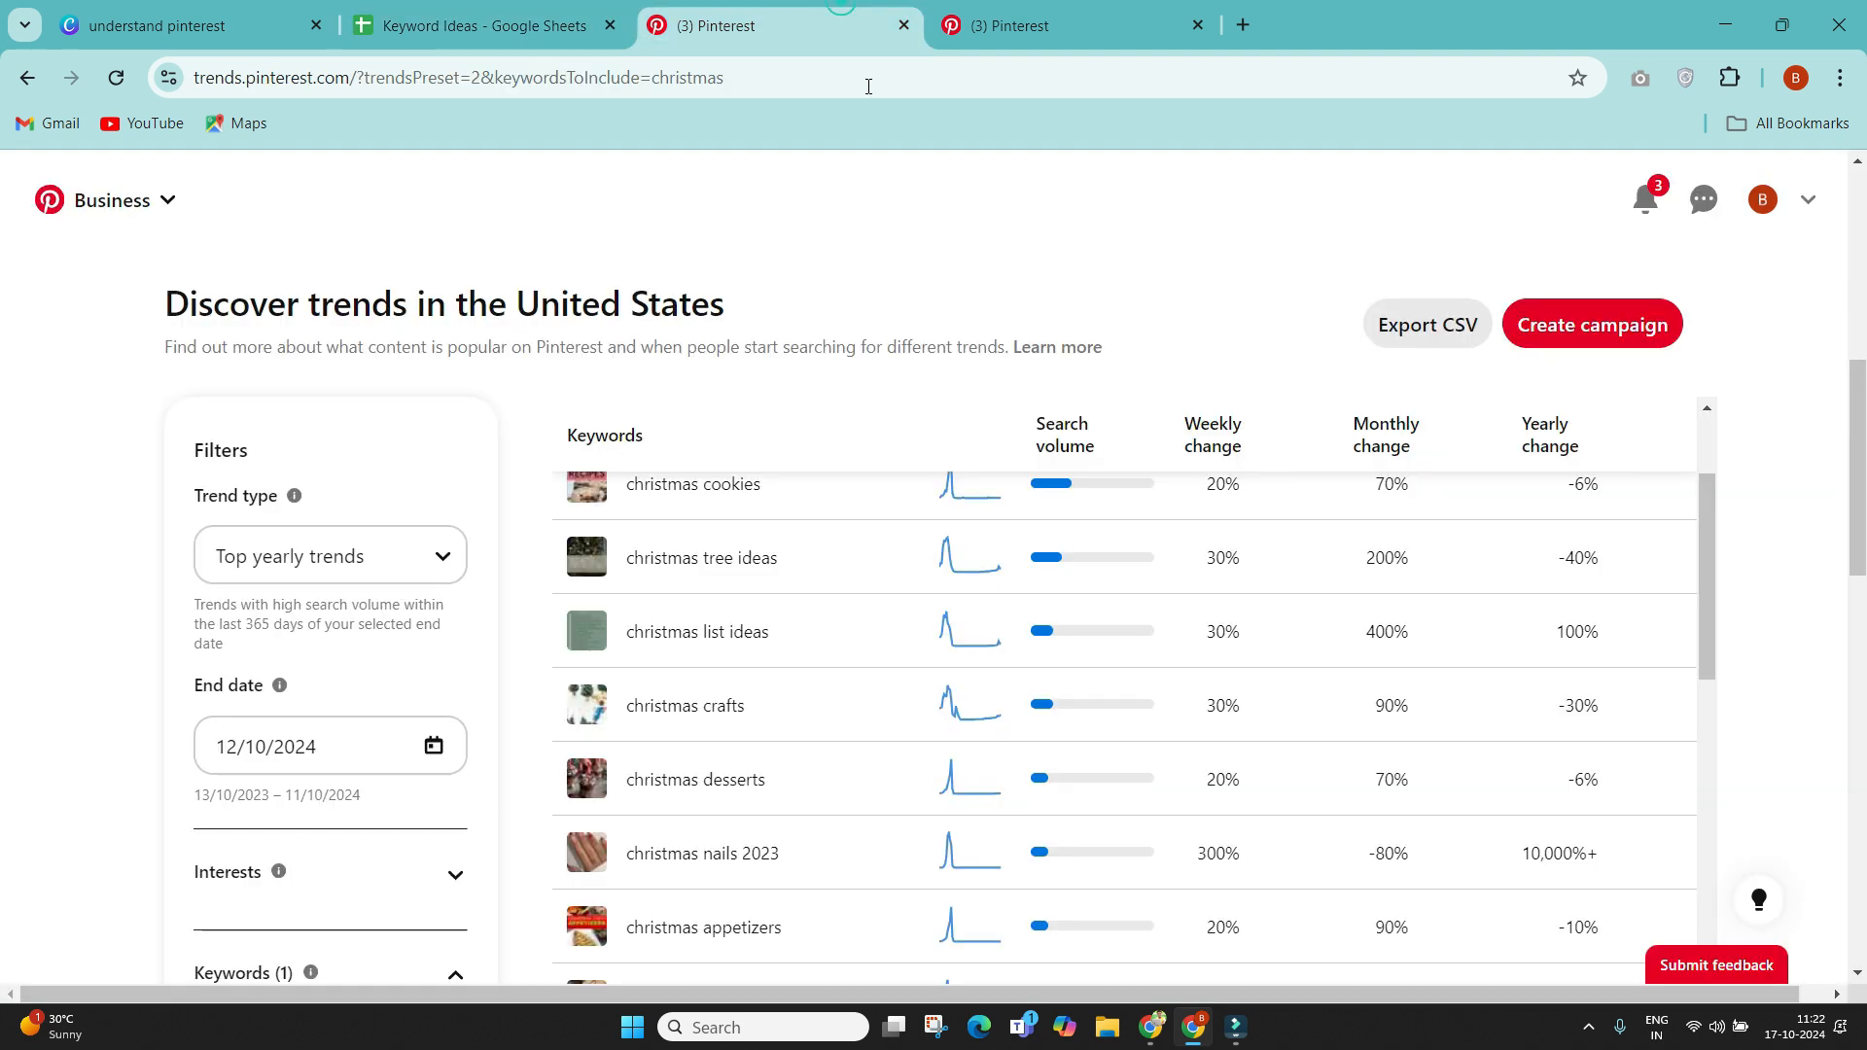
scroll(826, 632, down, 1)
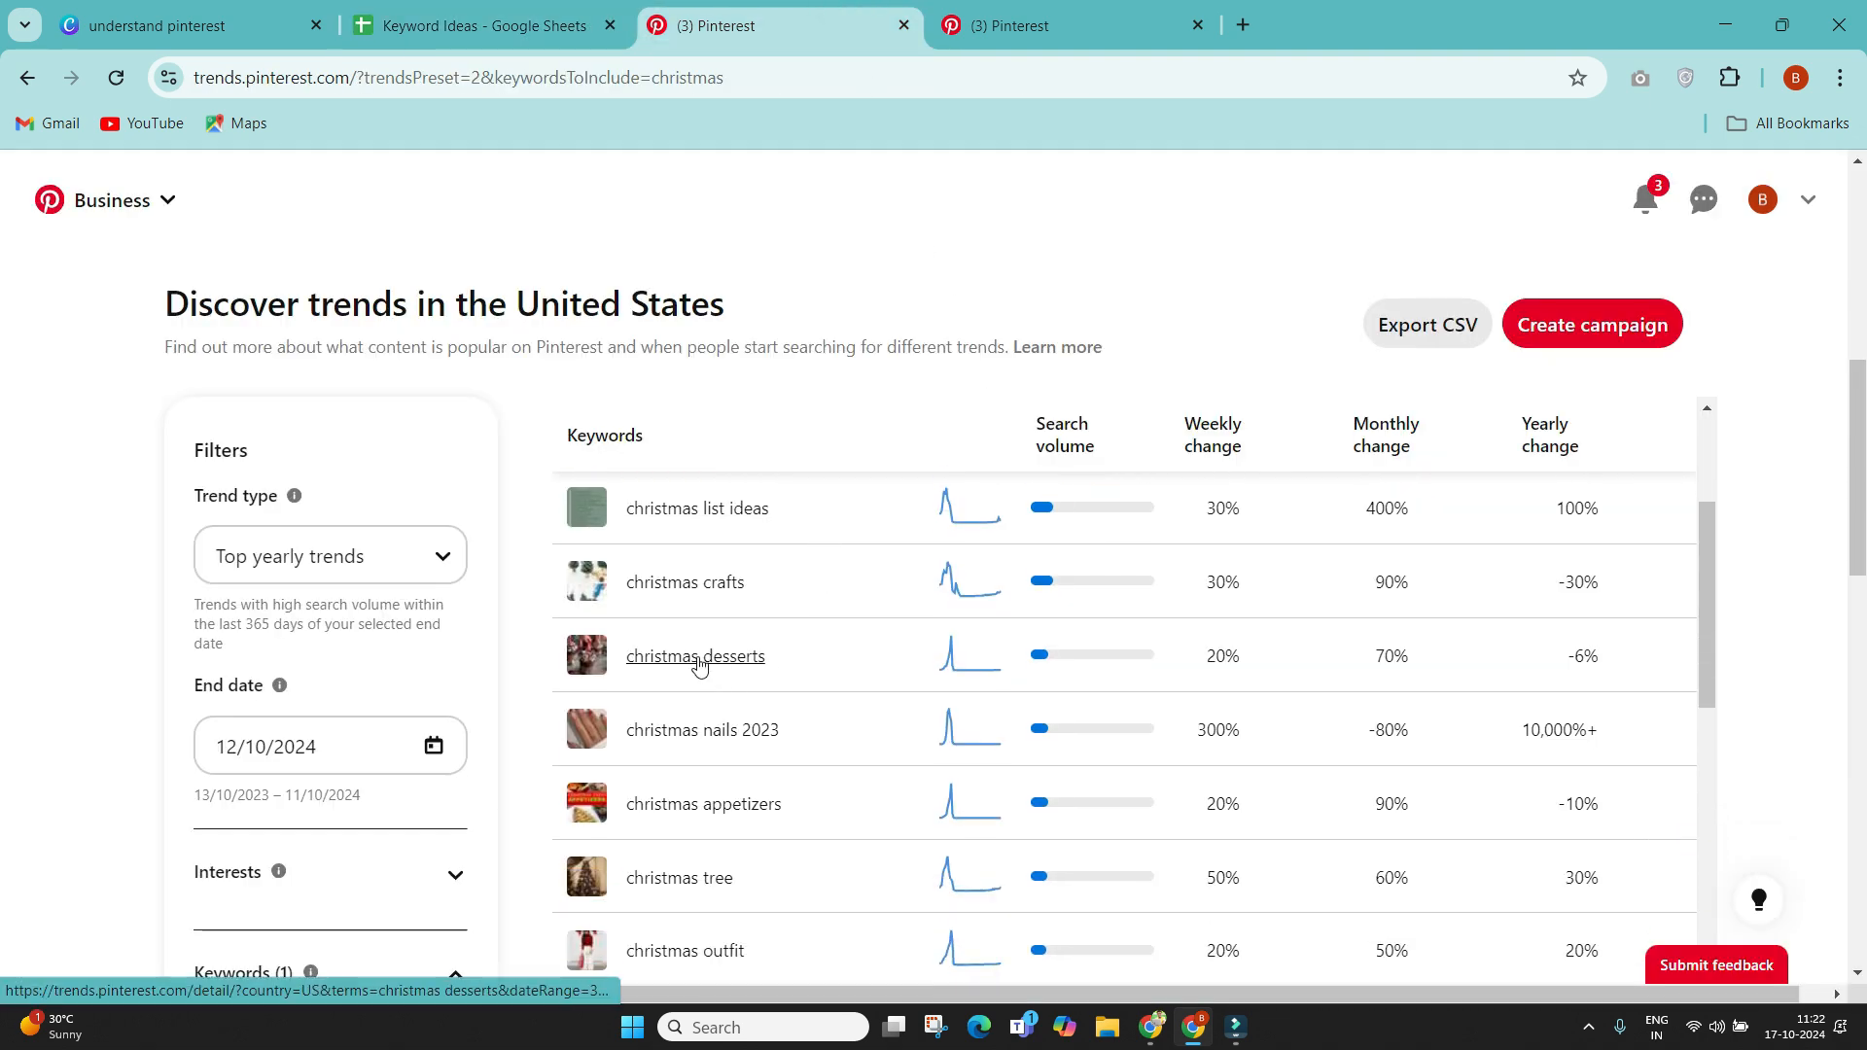
scroll(783, 731, down, 1)
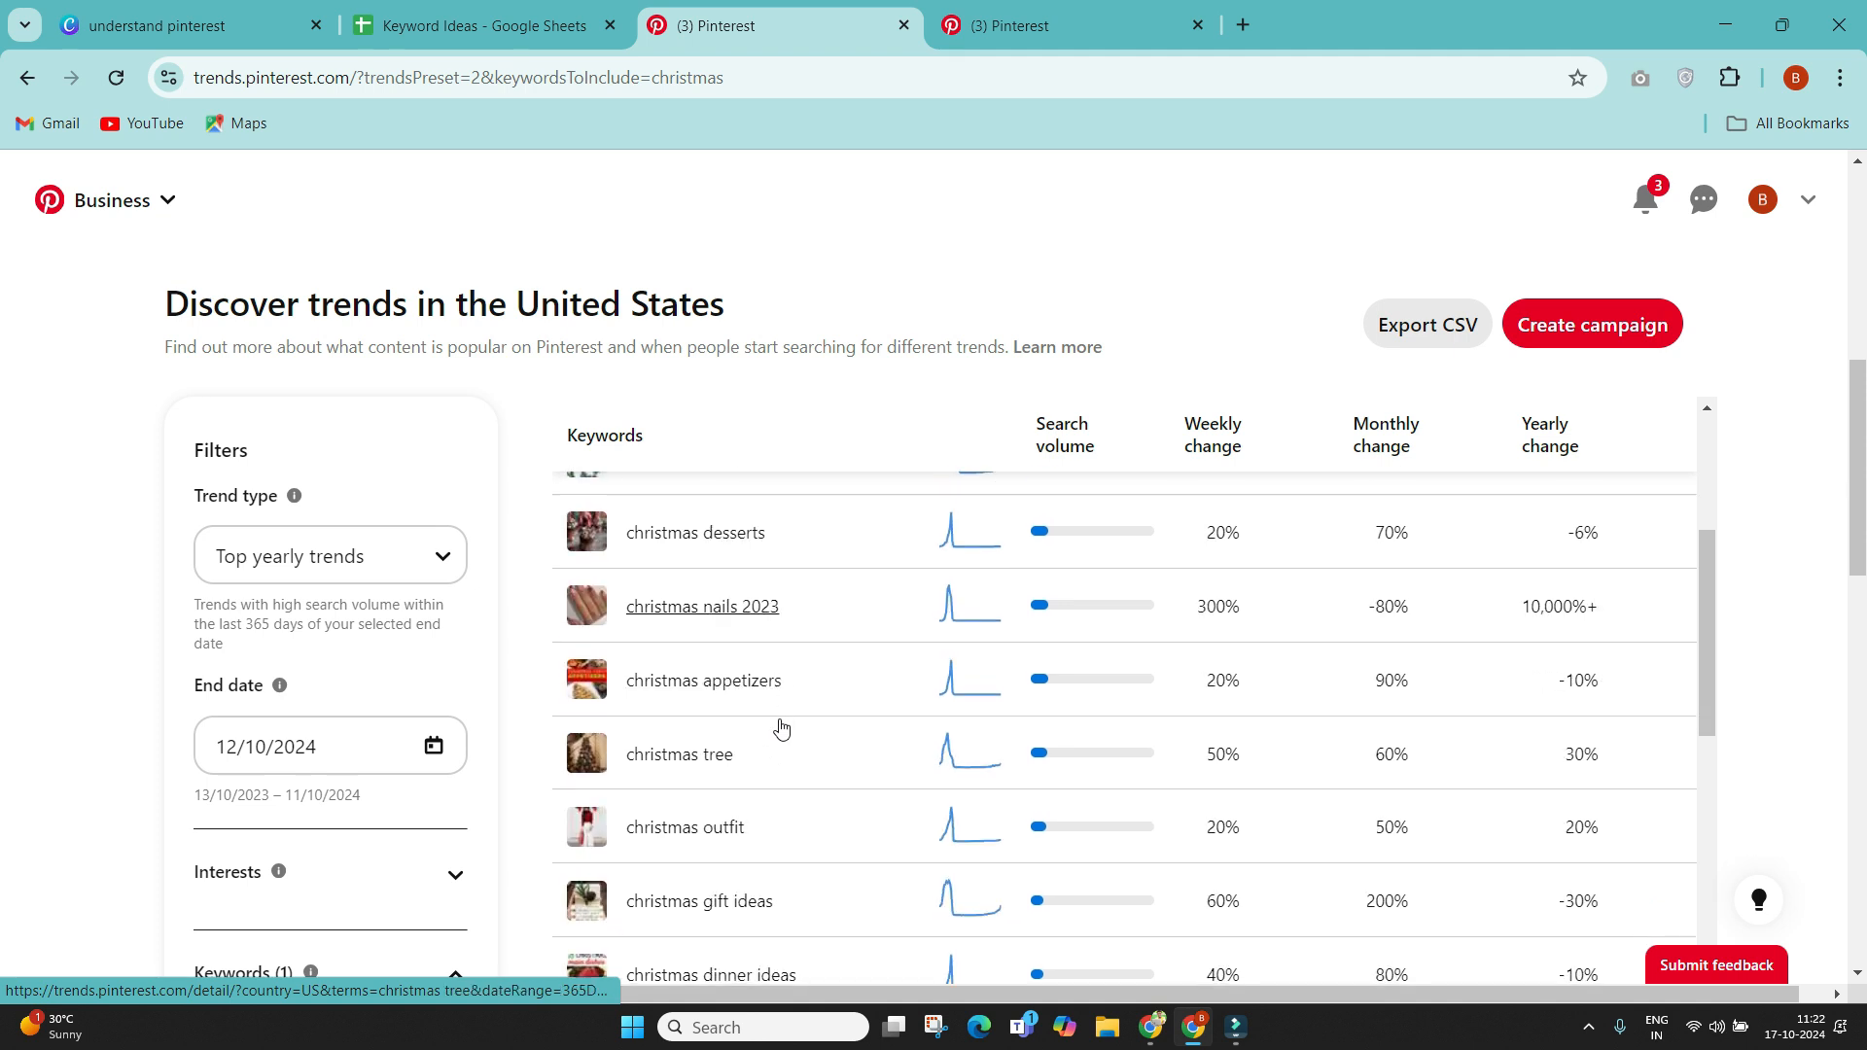
scroll(719, 729, down, 1)
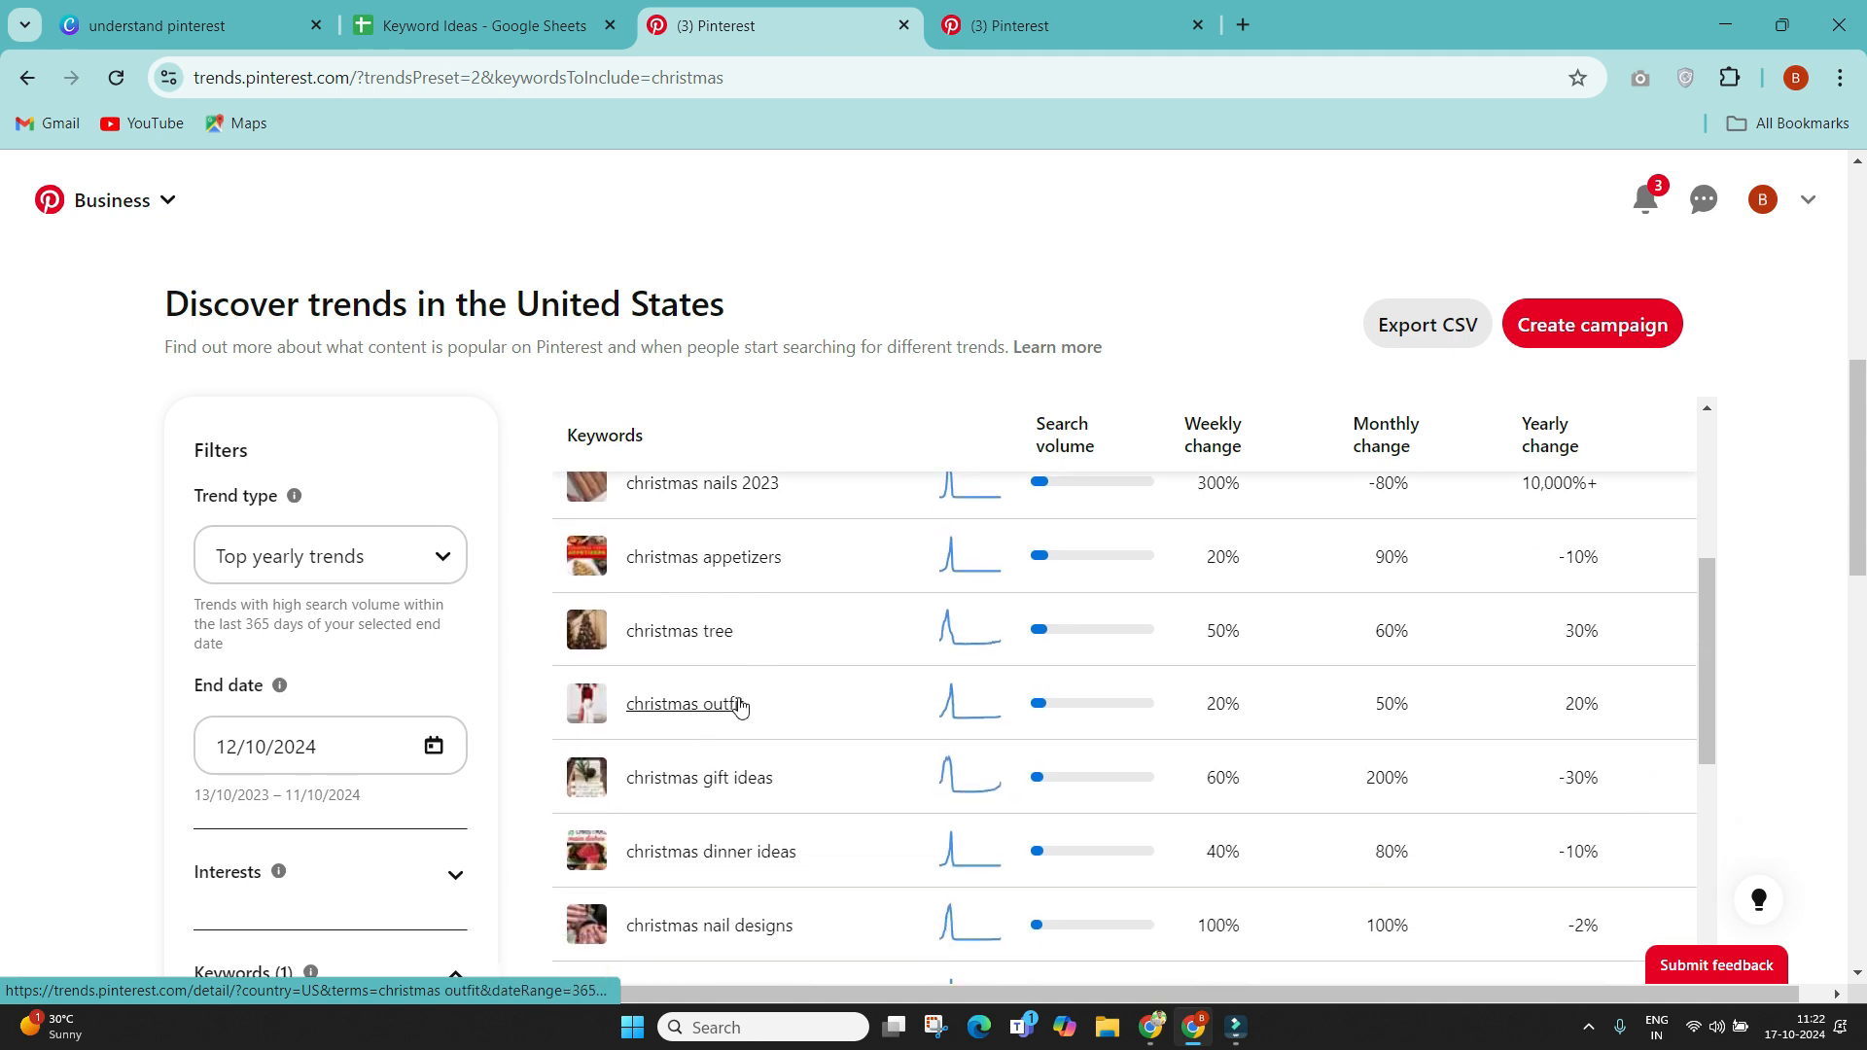
scroll(768, 778, down, 1)
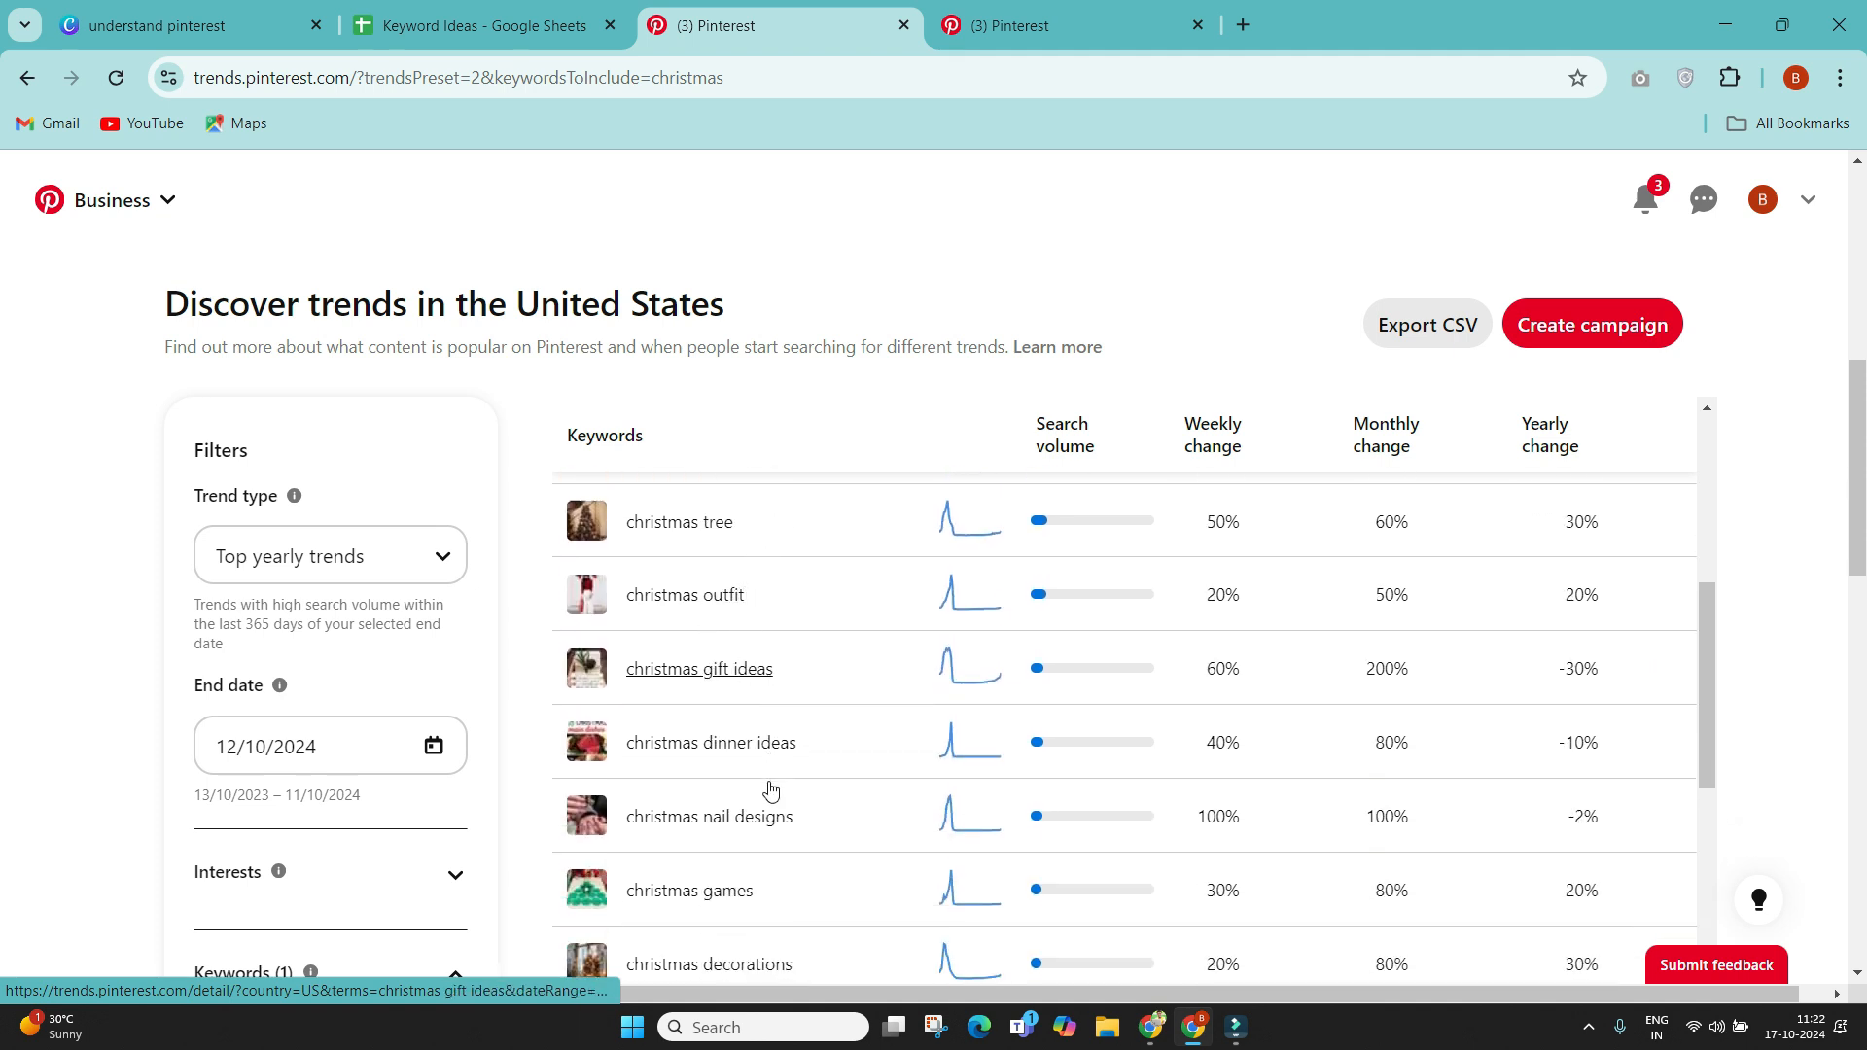
scroll(776, 787, down, 1)
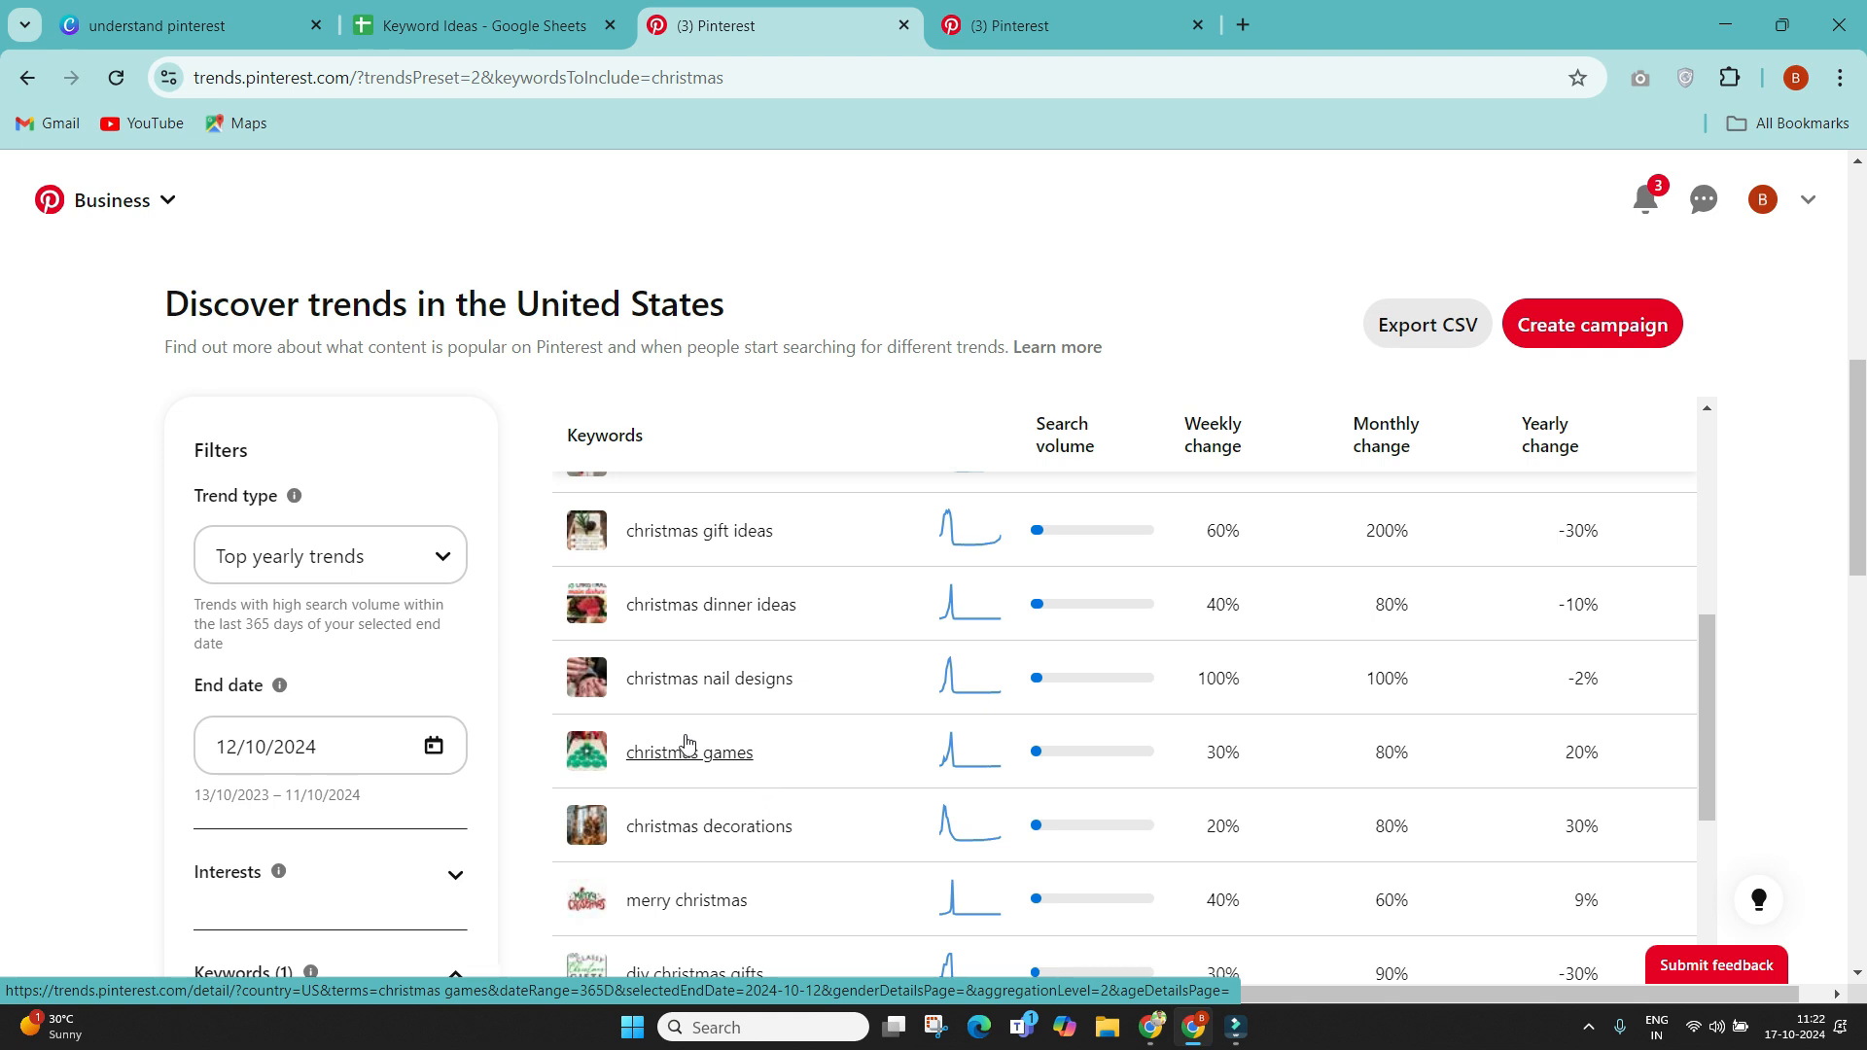
scroll(651, 768, down, 1)
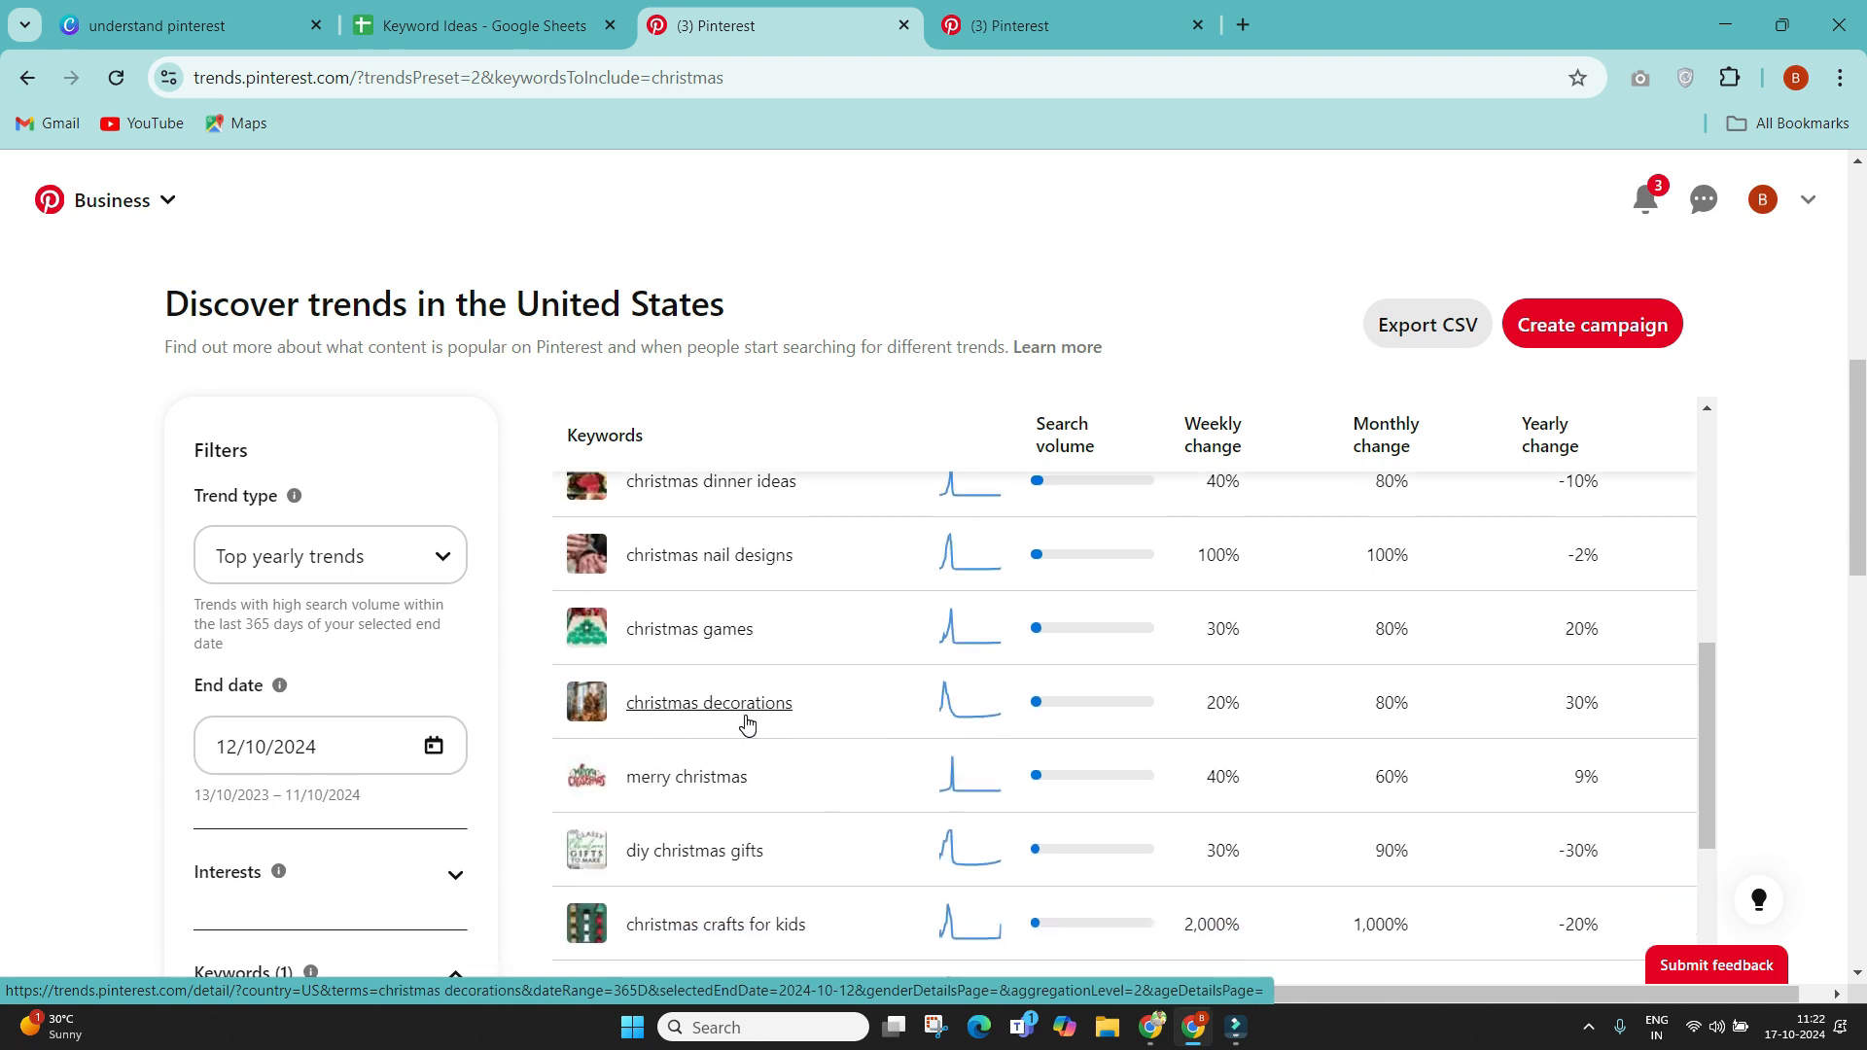
scroll(746, 724, down, 1)
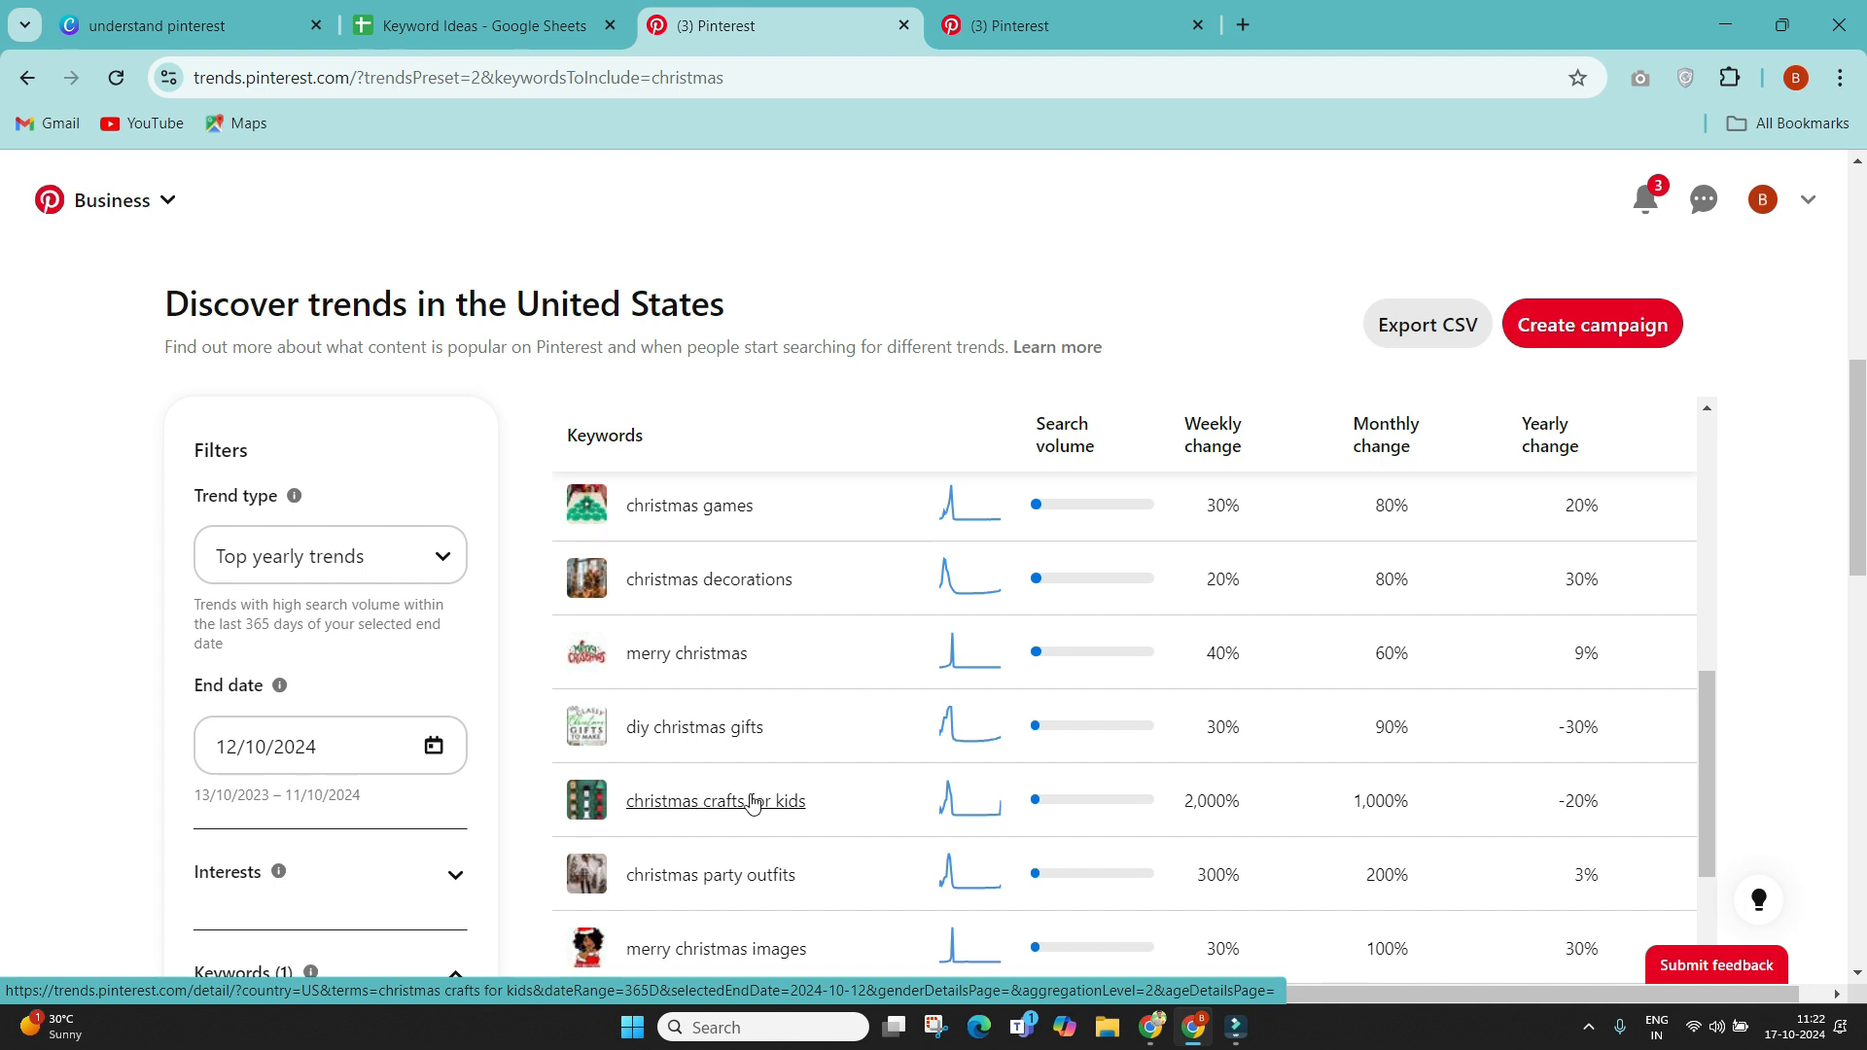
Step: Add "christmas decoration" and "christmas crafts for kids" to cells G13 and G14 of the Keyword Ideas spreadsheet
click(483, 25)
text(c)
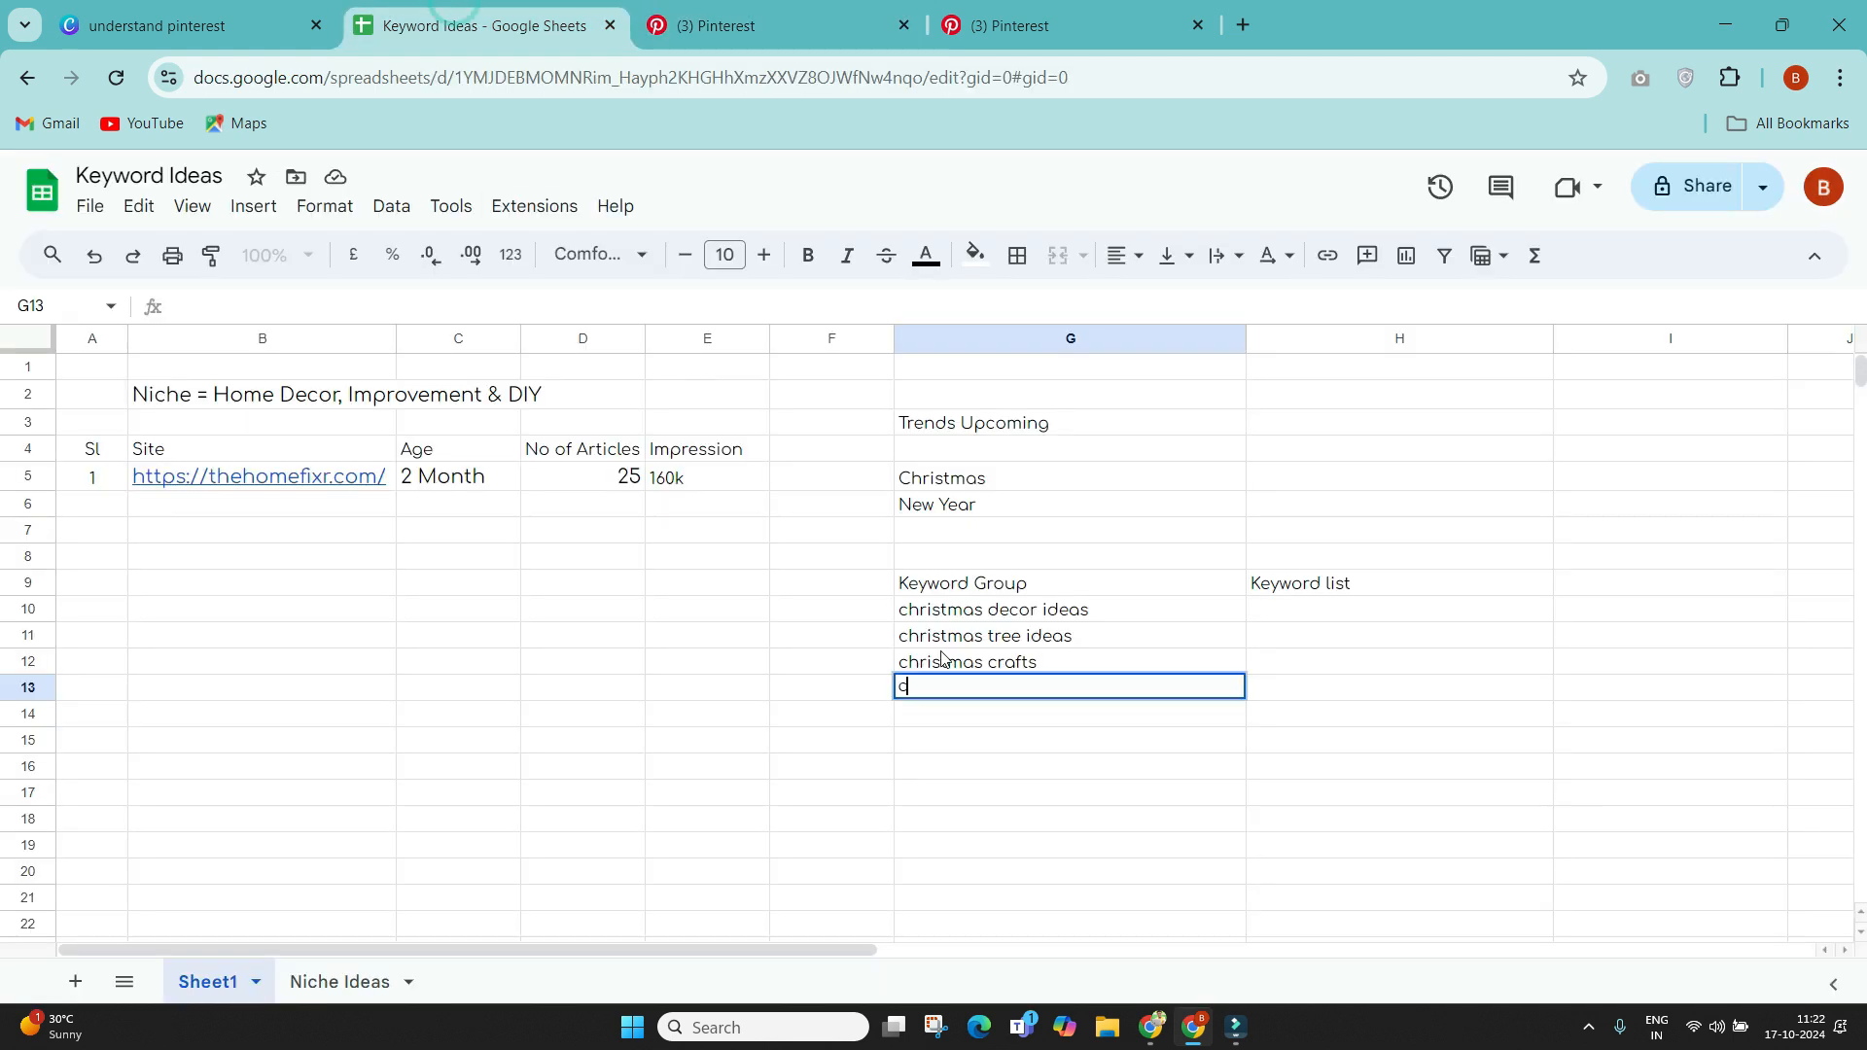
text(hristmas de)
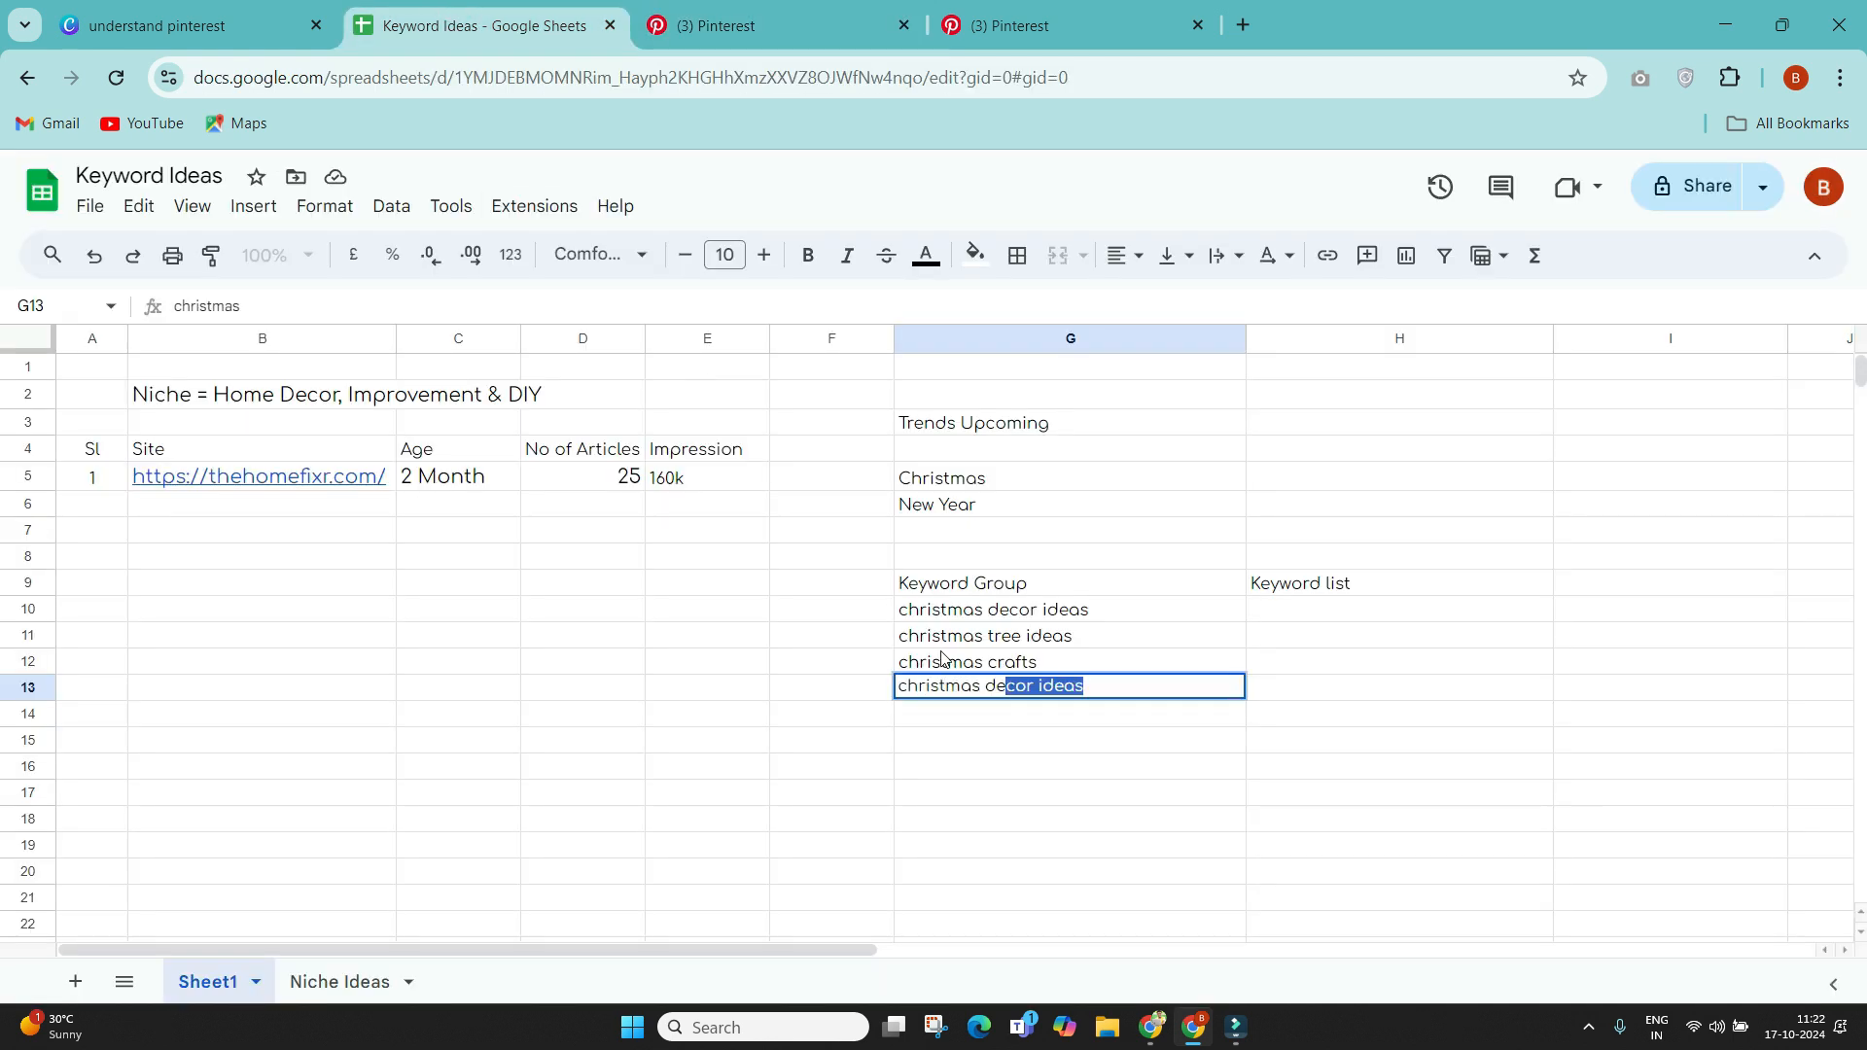
text(coration)
key(Return)
text(ch)
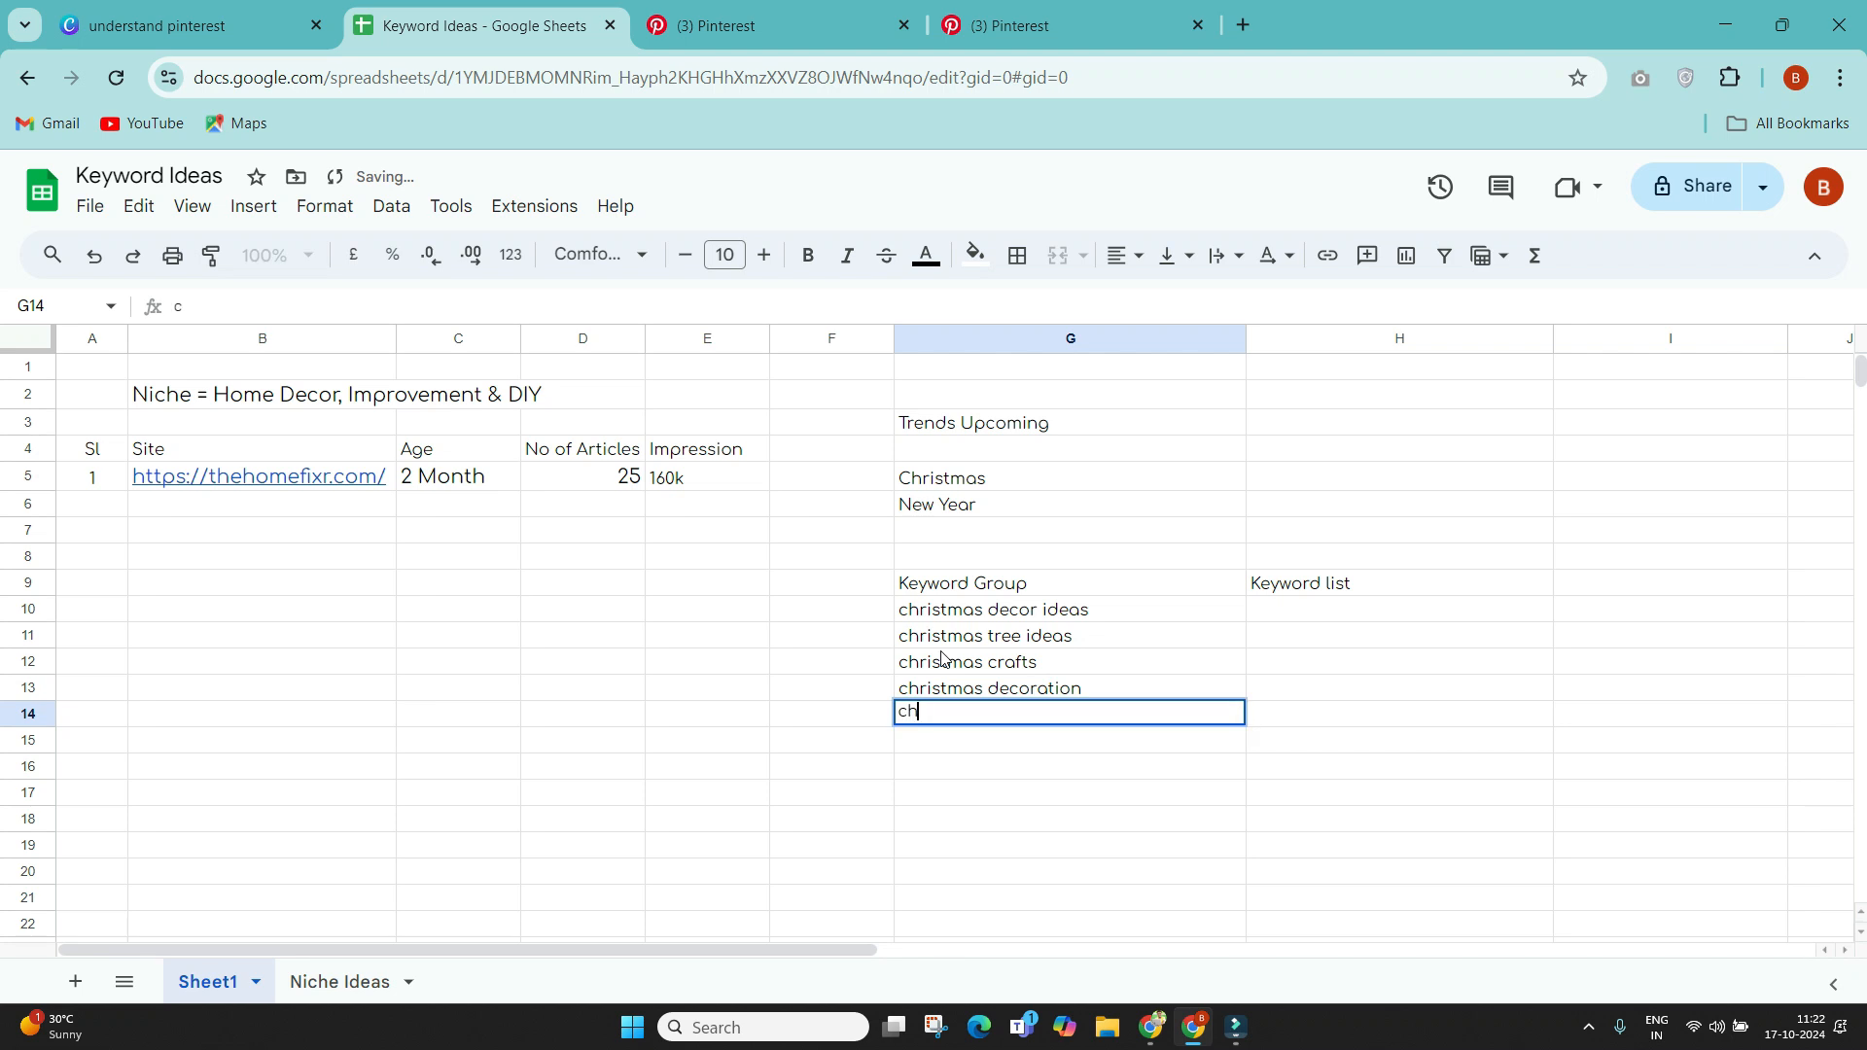
text(ristmas crafts for kids)
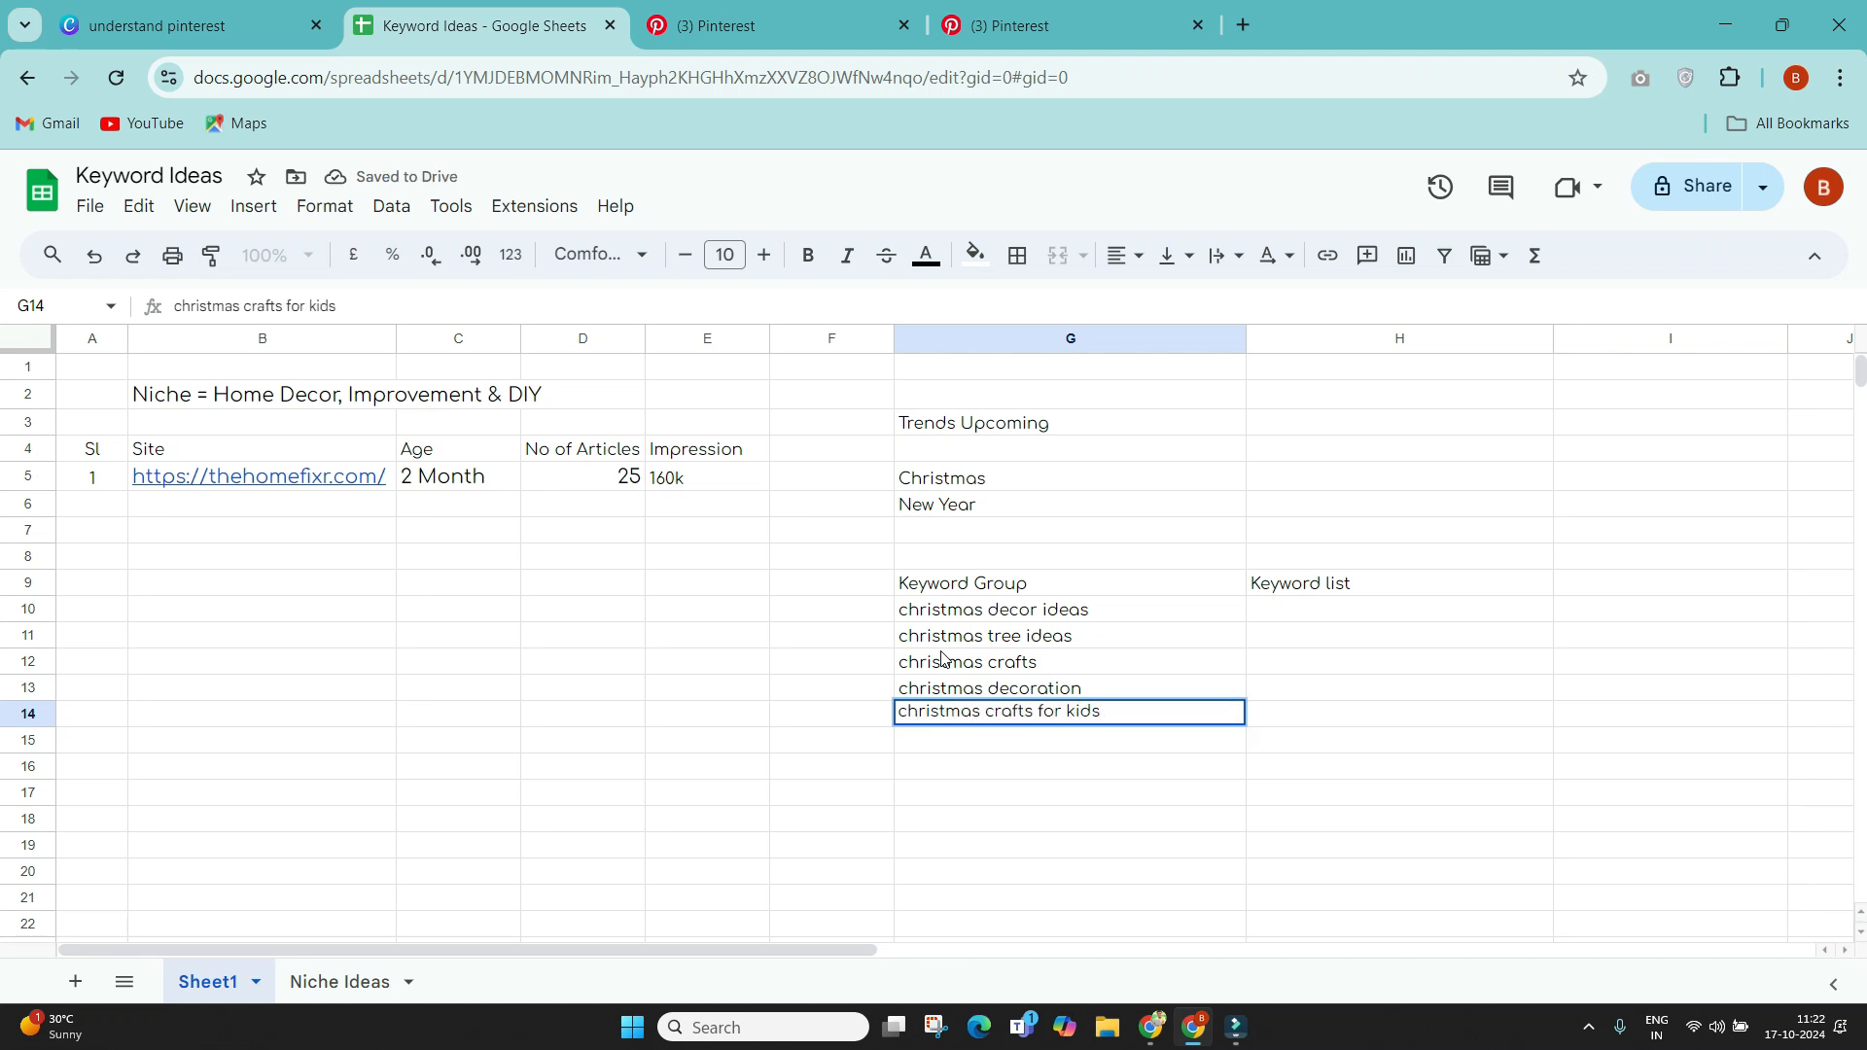
key(Return)
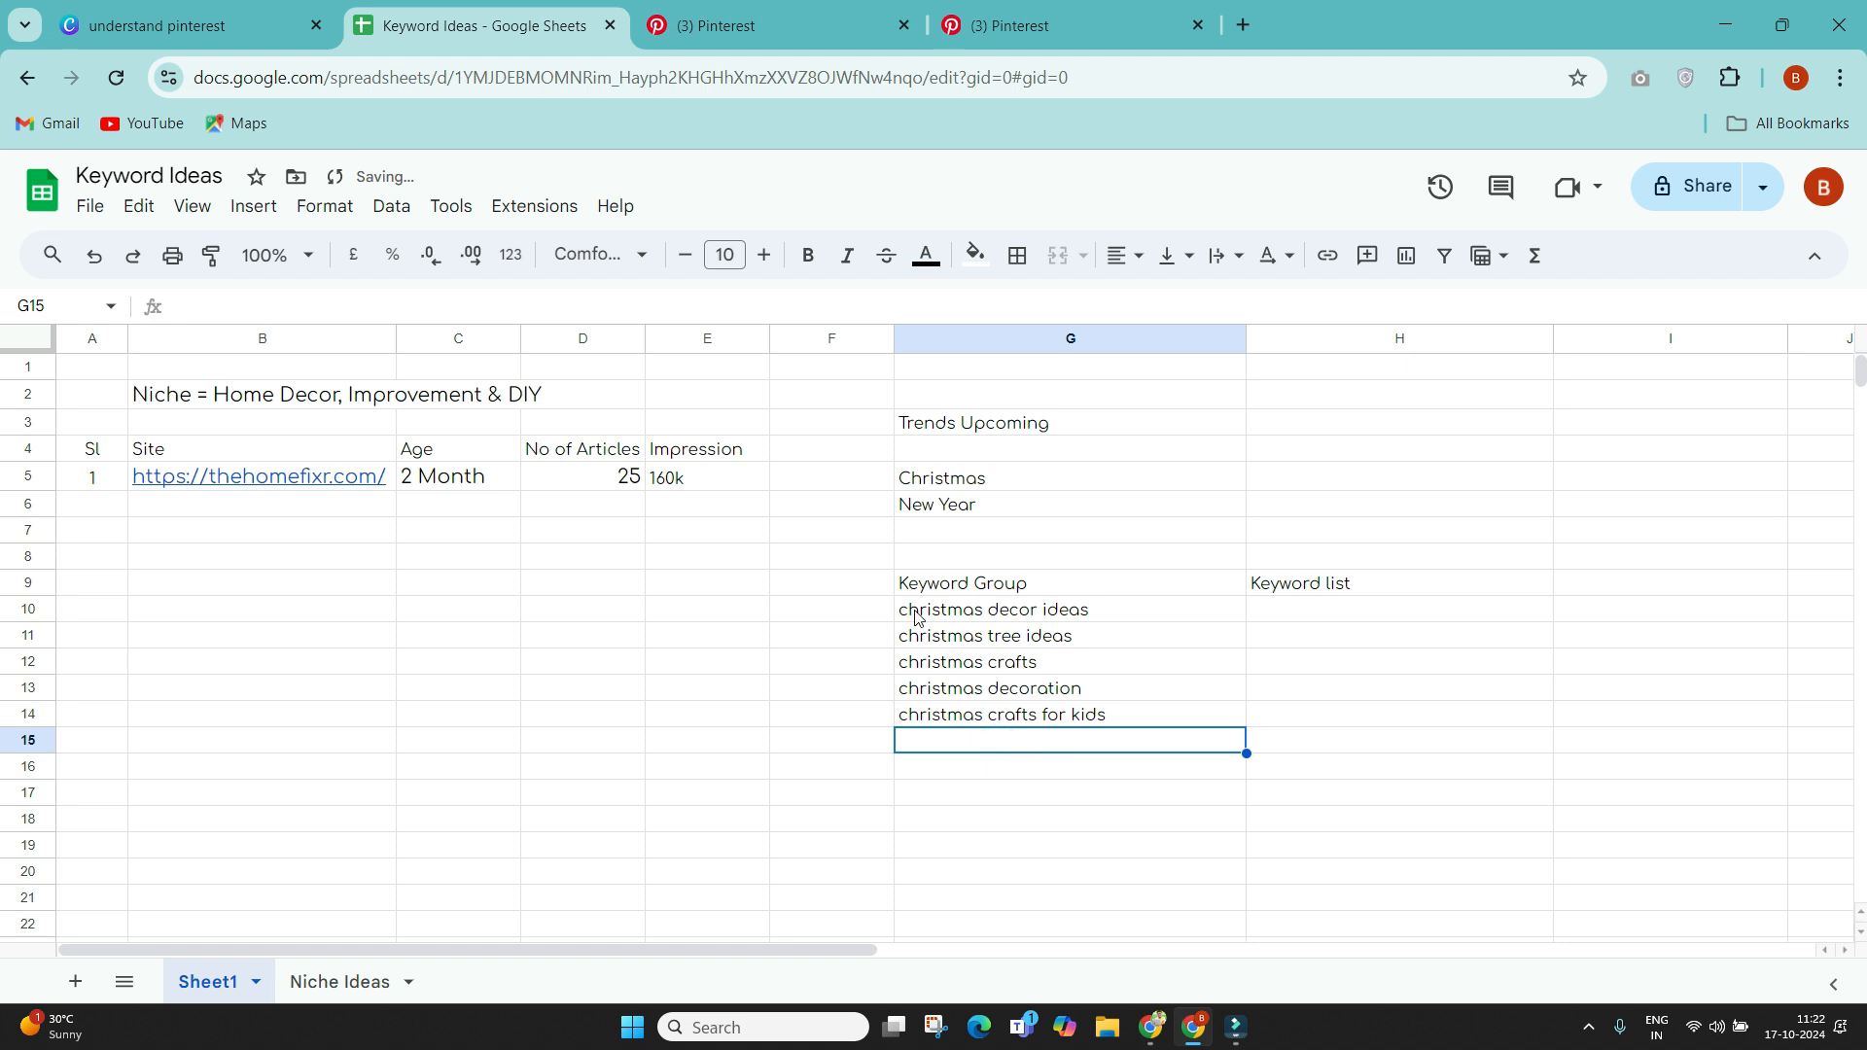
Step: Review the five Christmas keyword groups, widen their column slightly, and select the Keyword list heading
drag(914, 615, 923, 715)
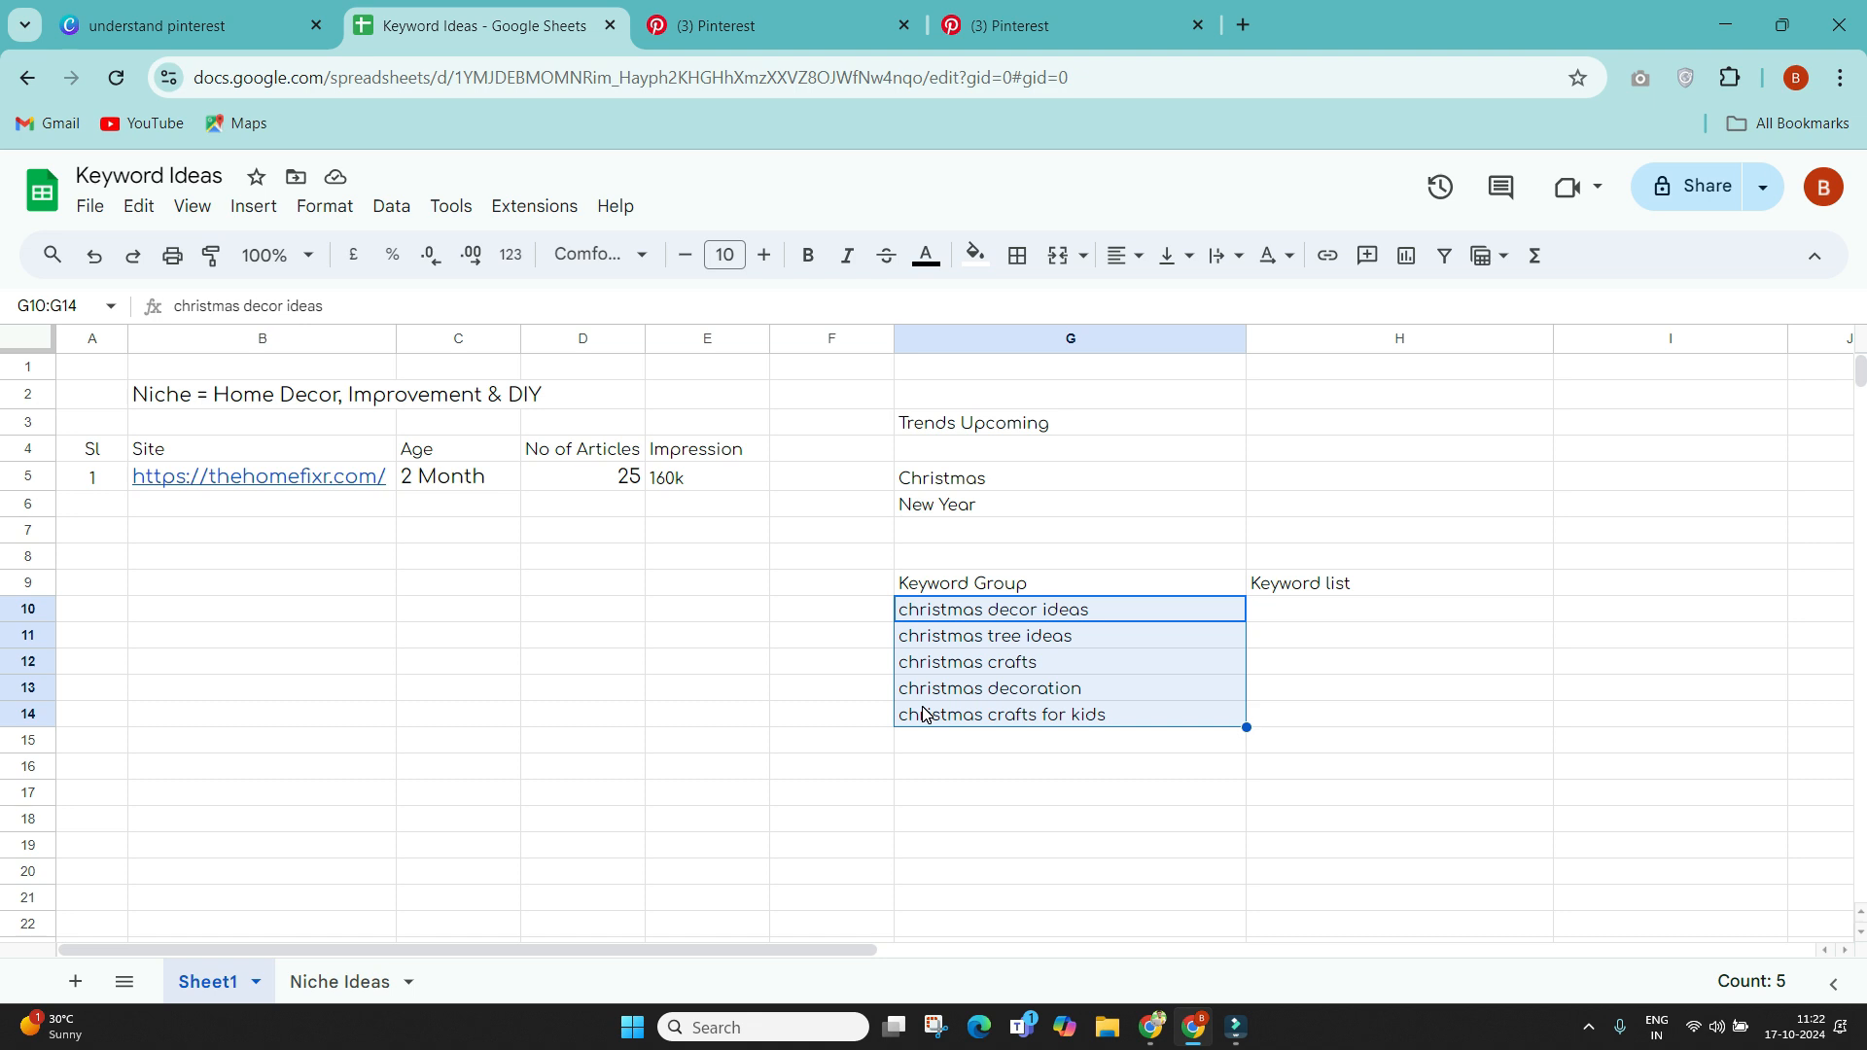
click(1001, 784)
click(1014, 611)
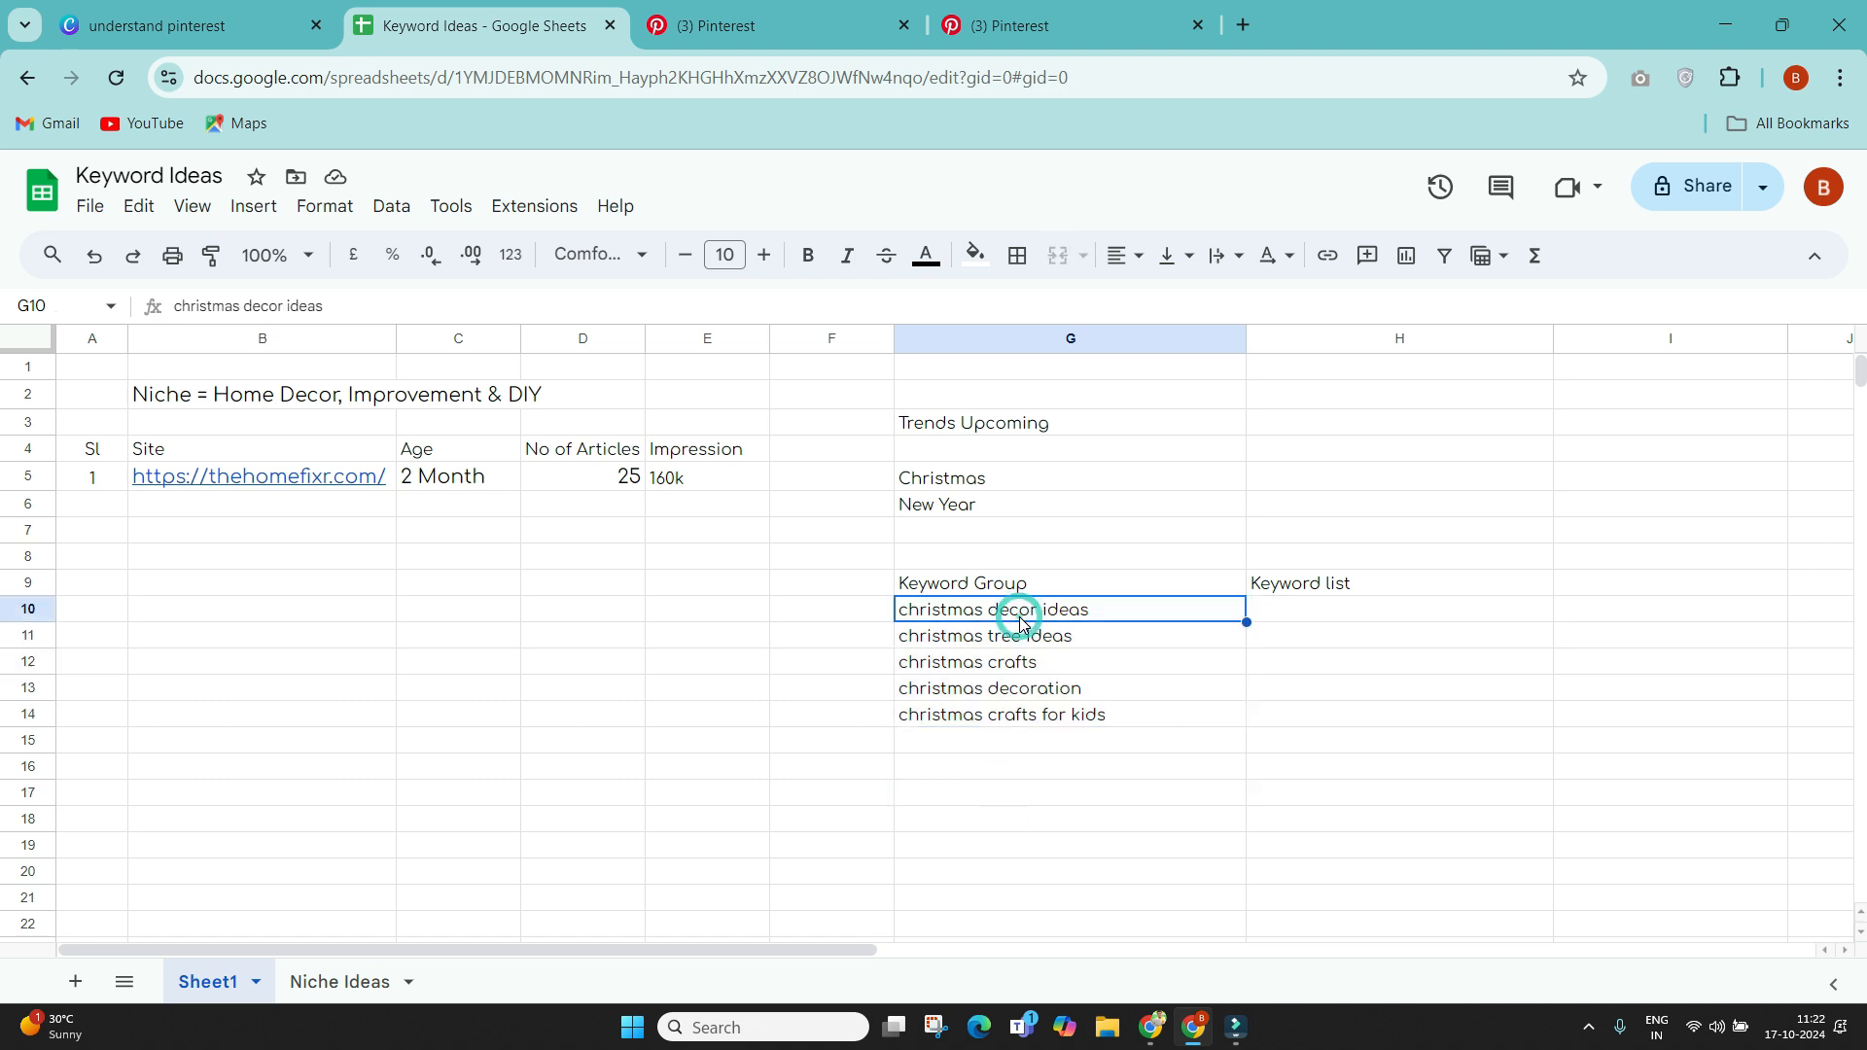
drag(1248, 369, 1265, 370)
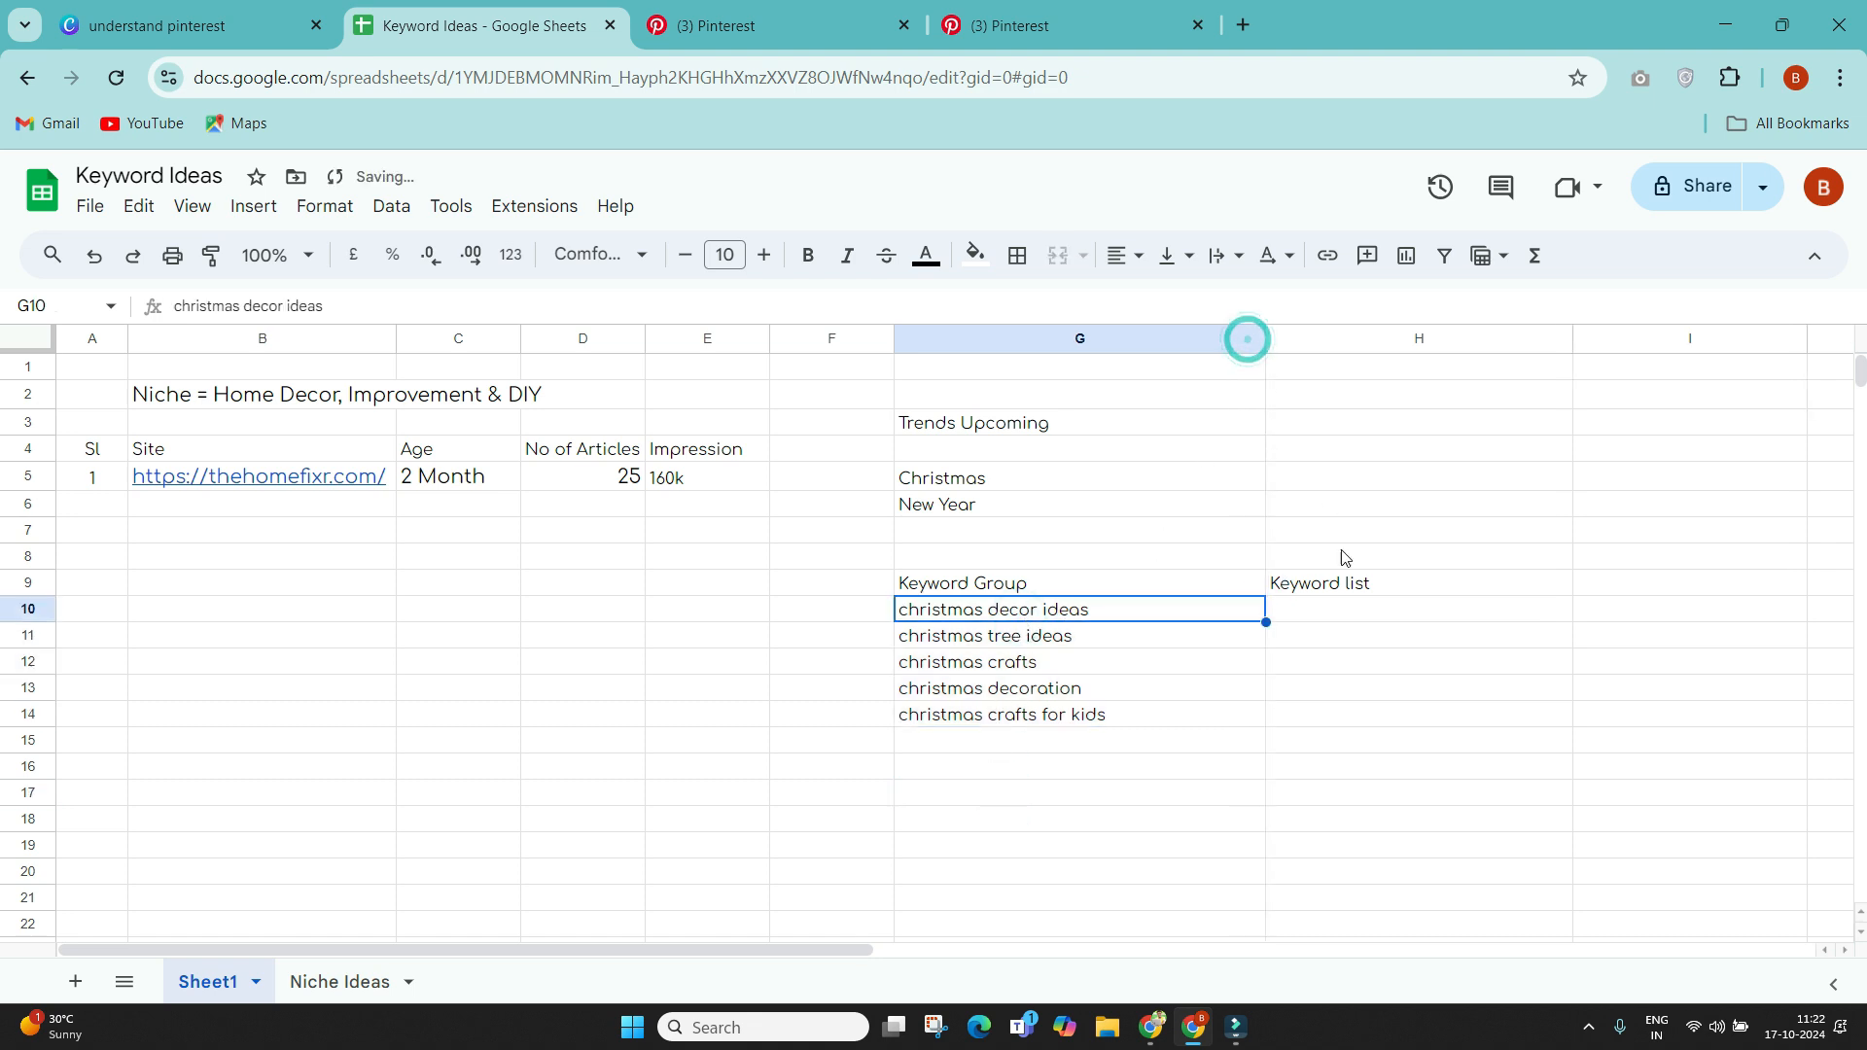
click(1354, 587)
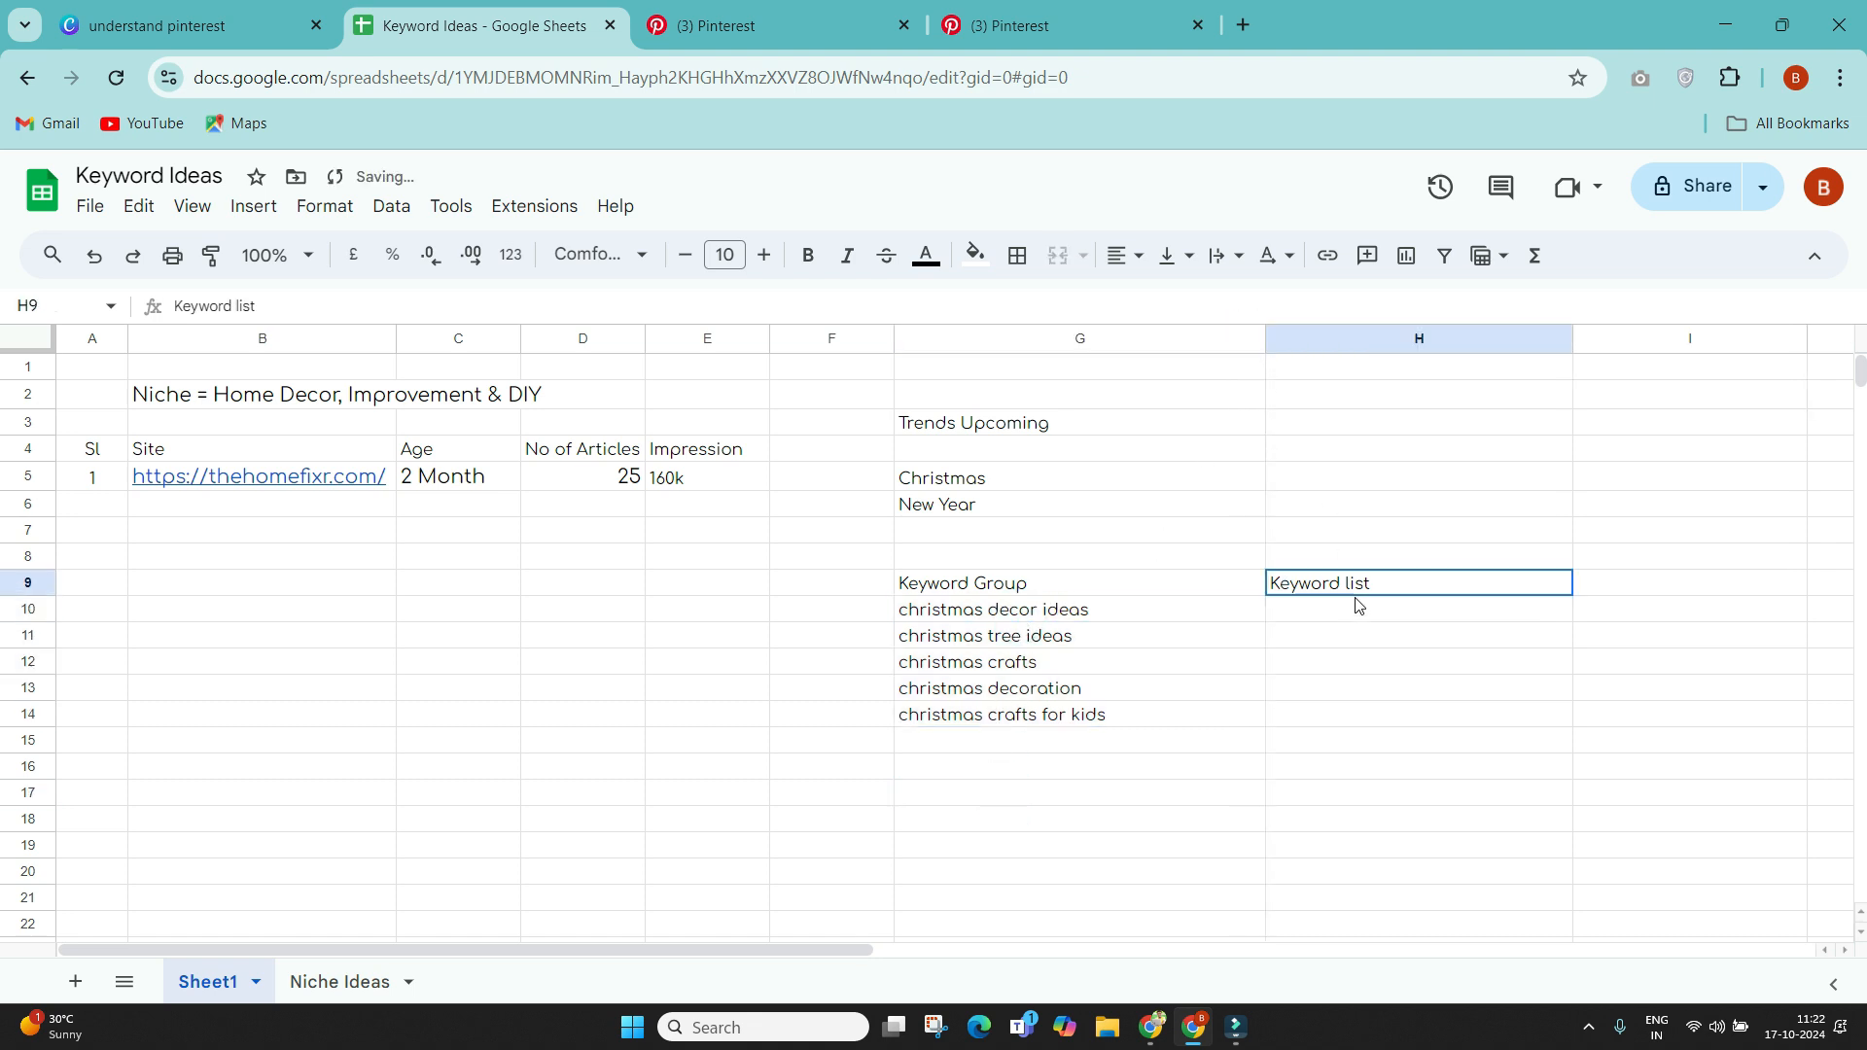
Step: Centre the "Keyword list" heading in cell H9
click(1126, 256)
click(1164, 304)
click(1325, 716)
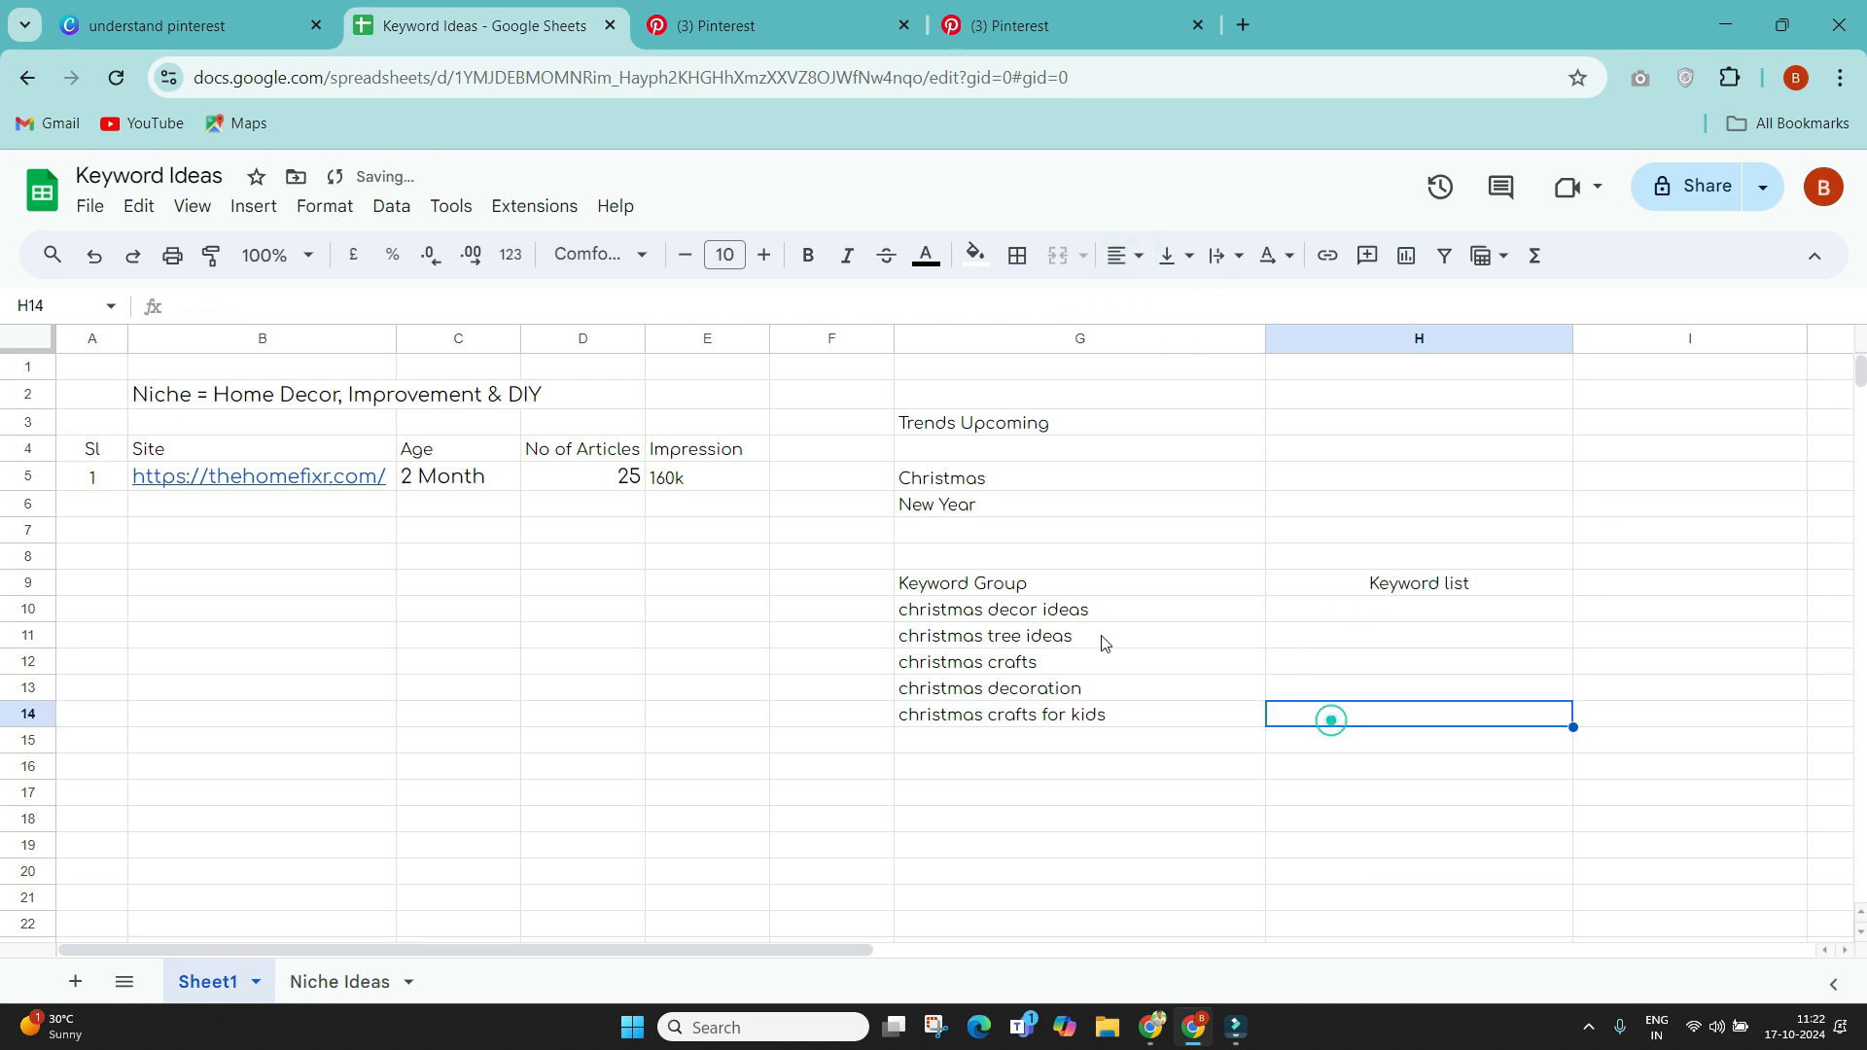
Step: Go from the Pinterest trends page to the Pinterest profile and search the pins for "christmas decor ideas"
click(1077, 611)
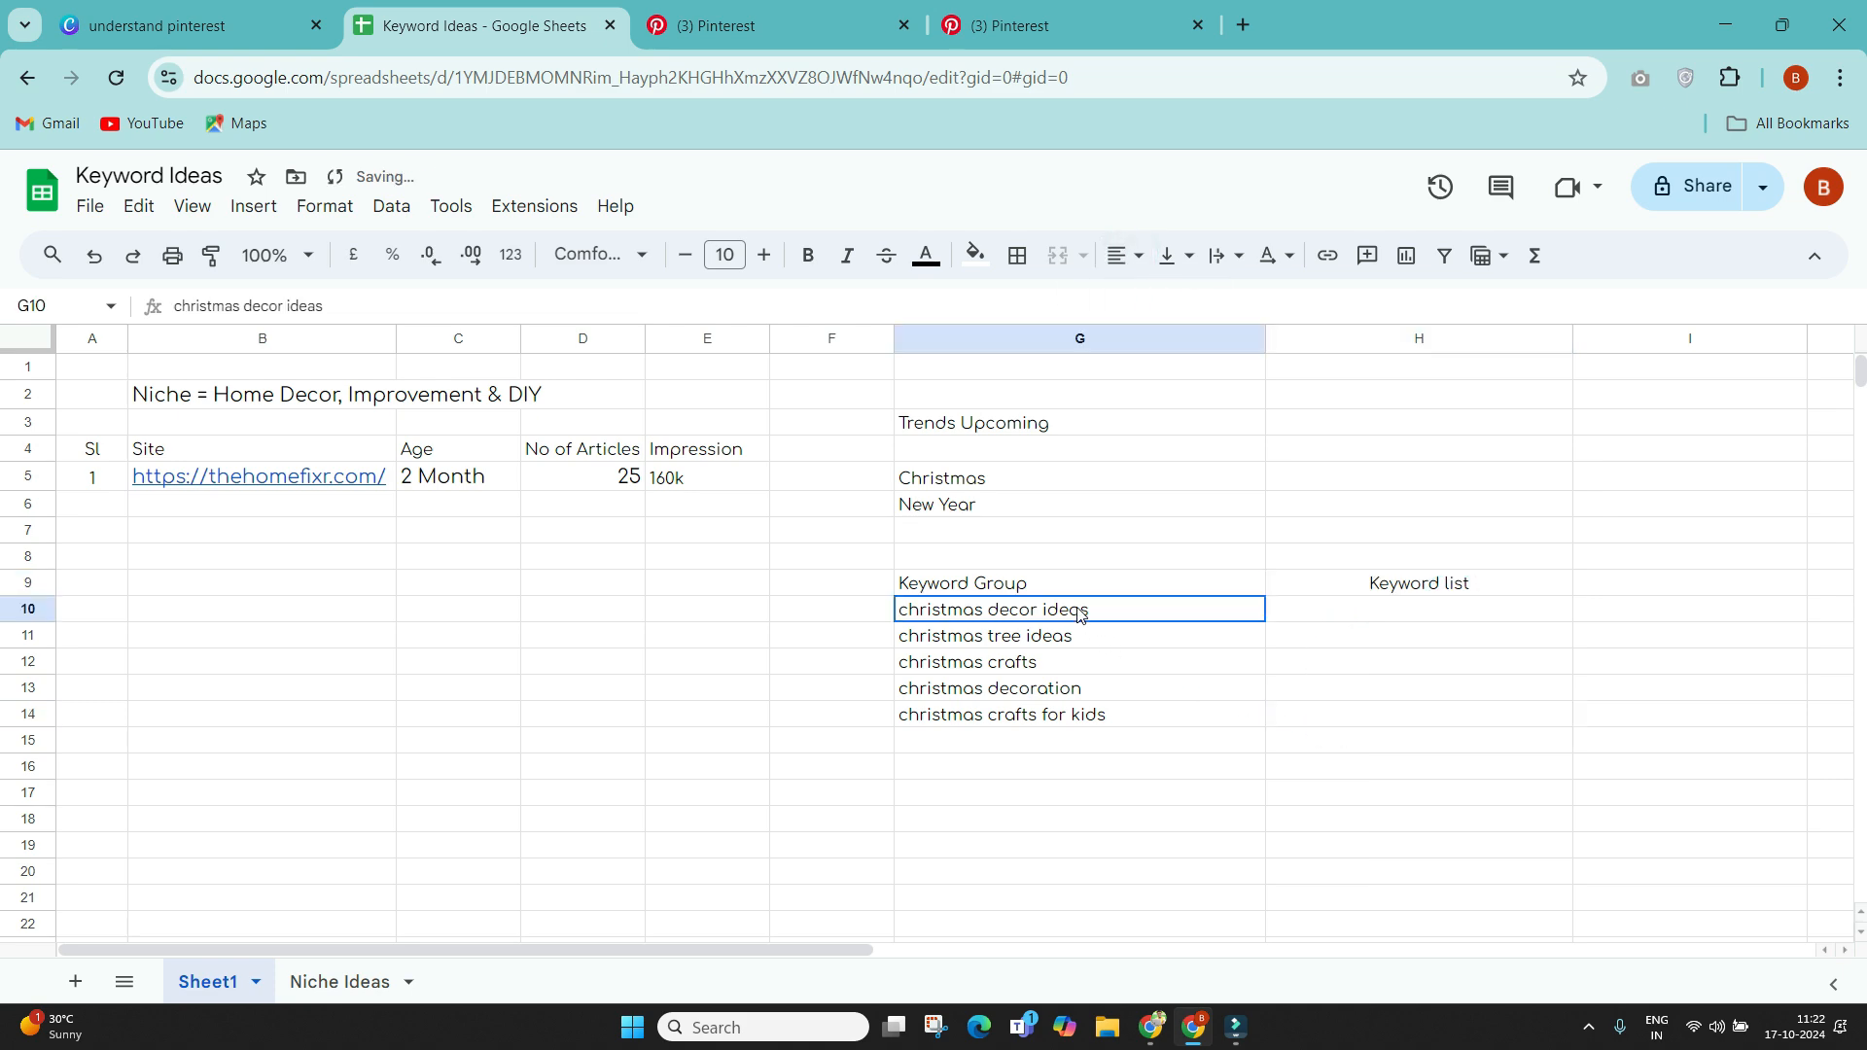
click(753, 22)
click(1054, 14)
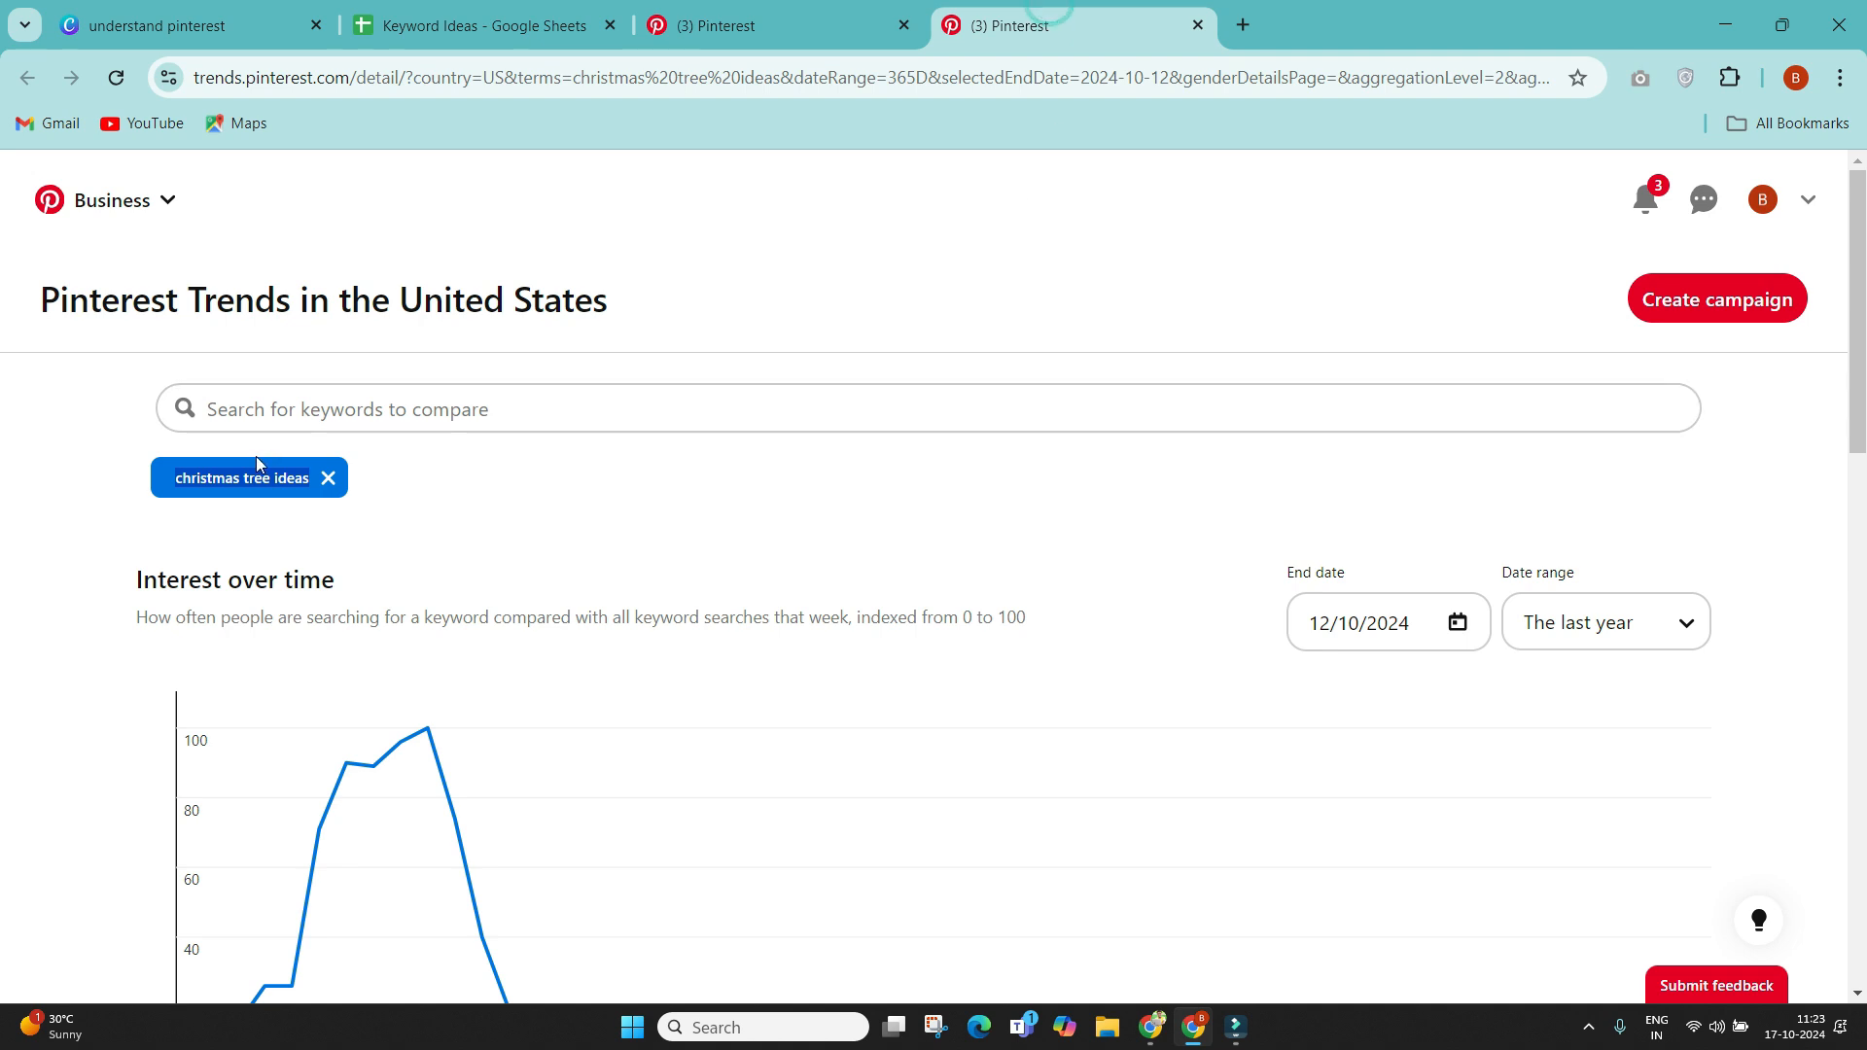
click(1806, 199)
click(1782, 202)
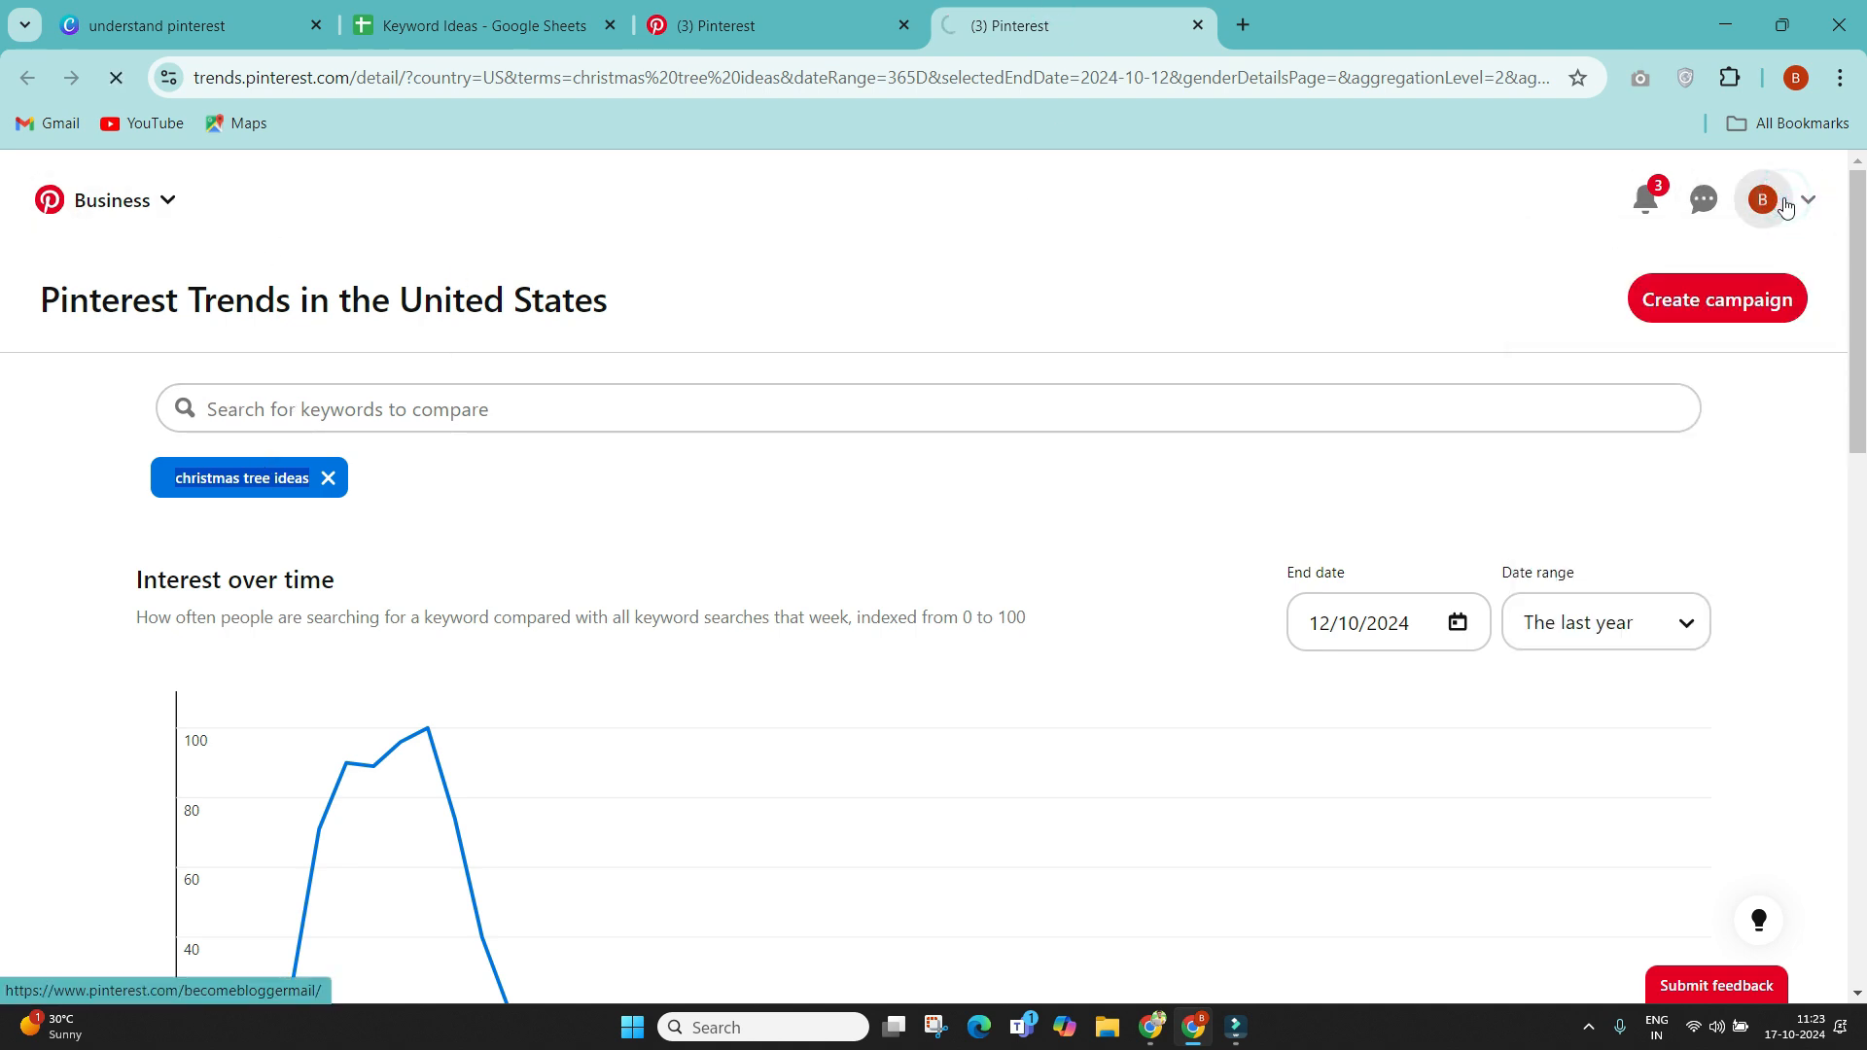
click(679, 201)
text(ch)
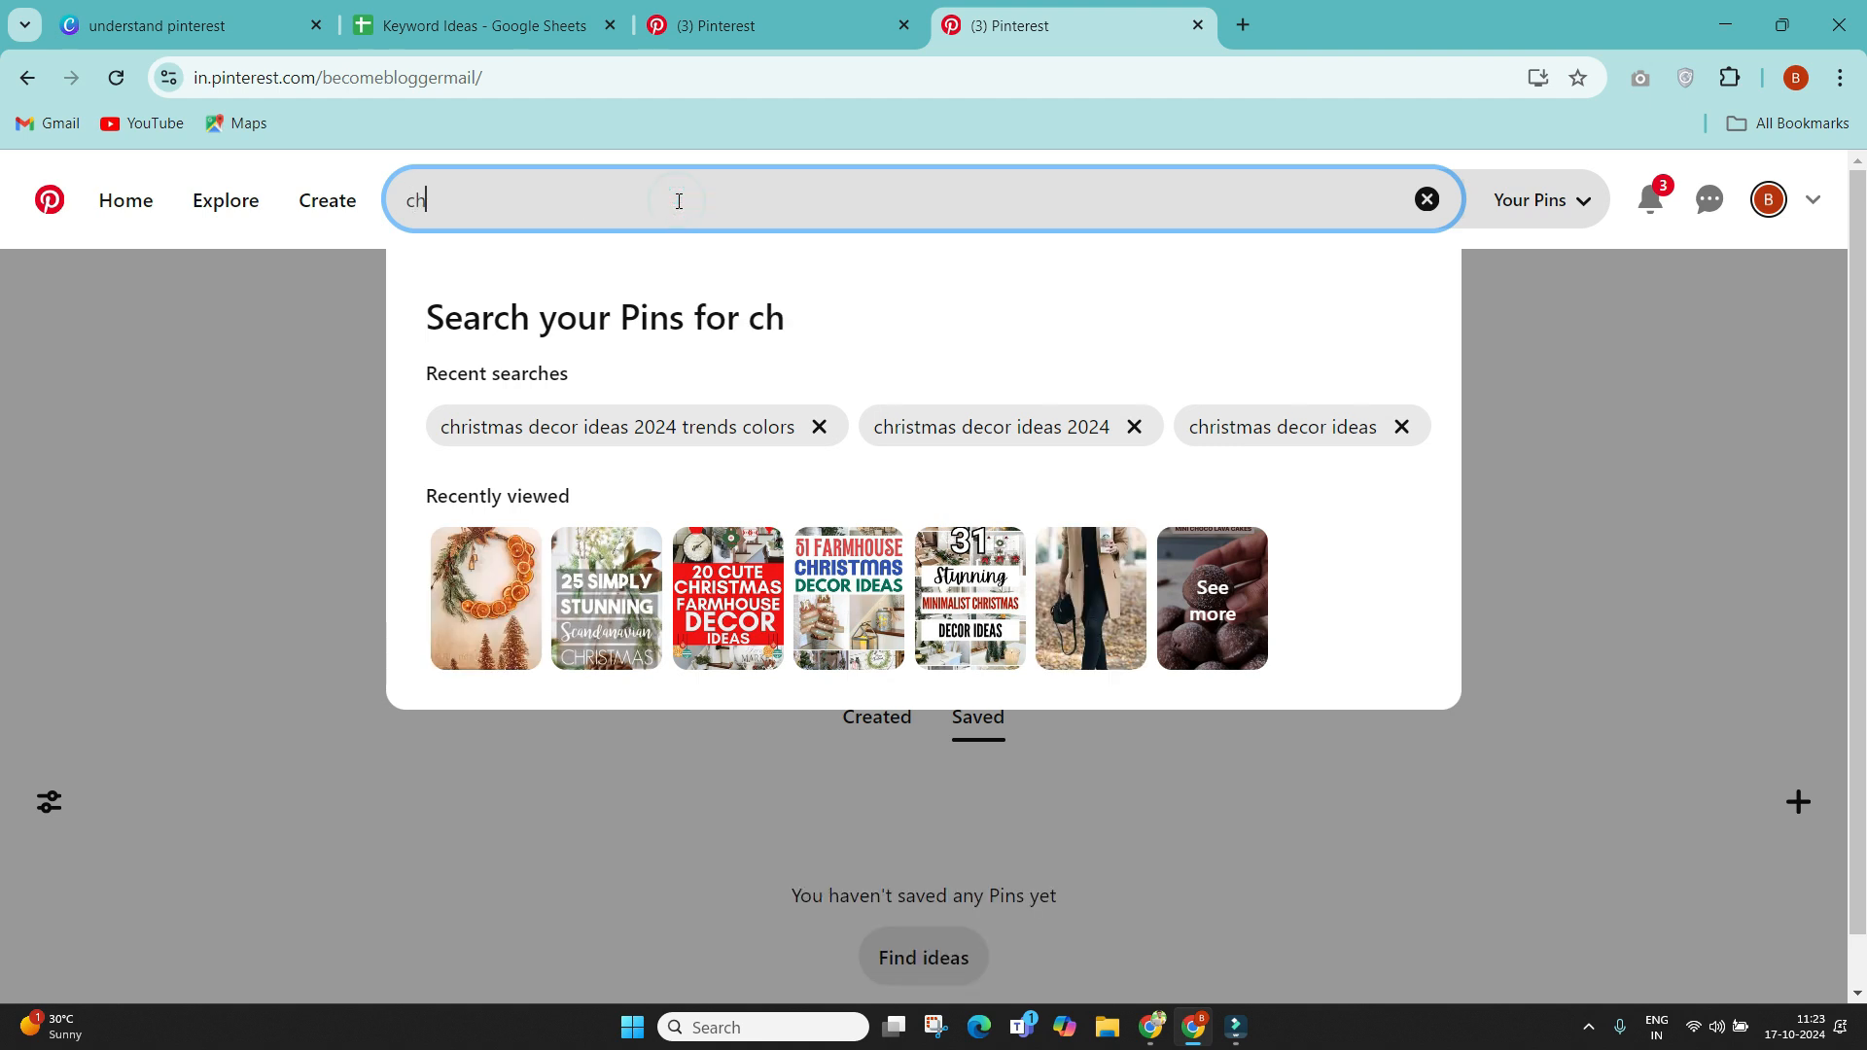
text(ristmas deo)
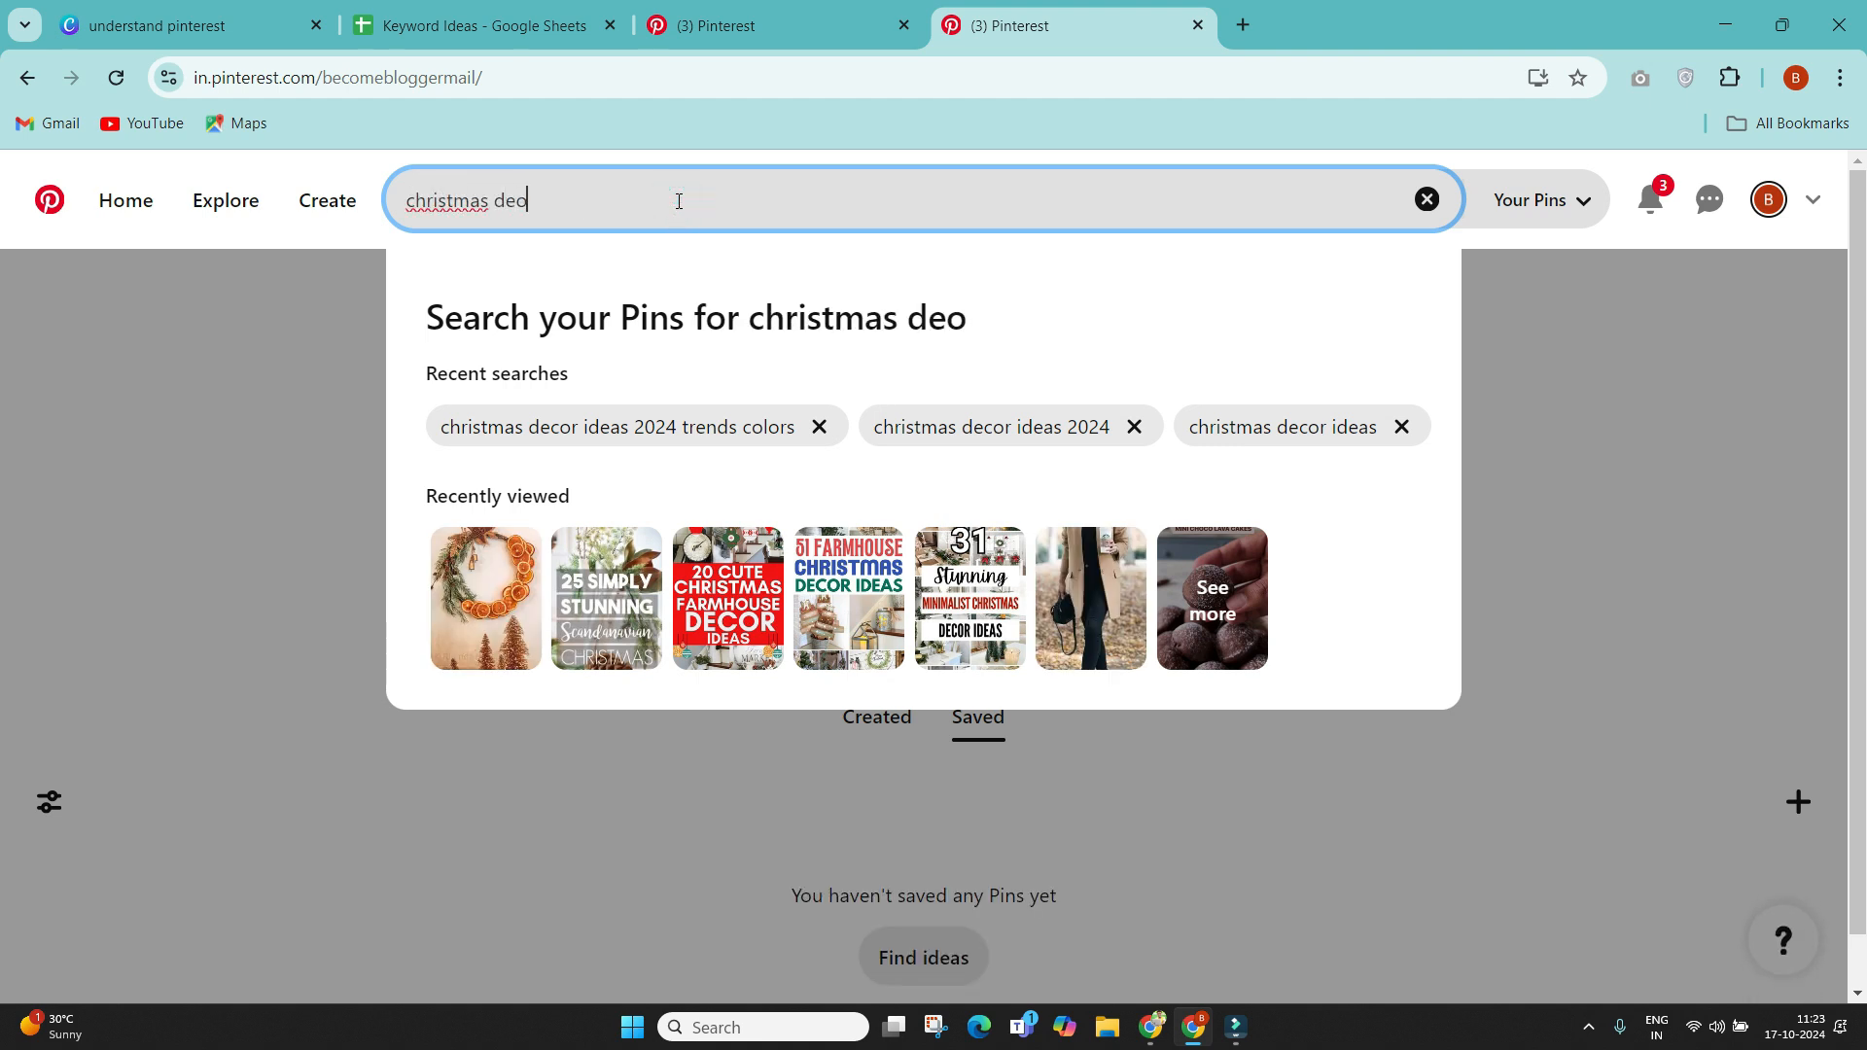
key(BackSpace)
text(cor ideas)
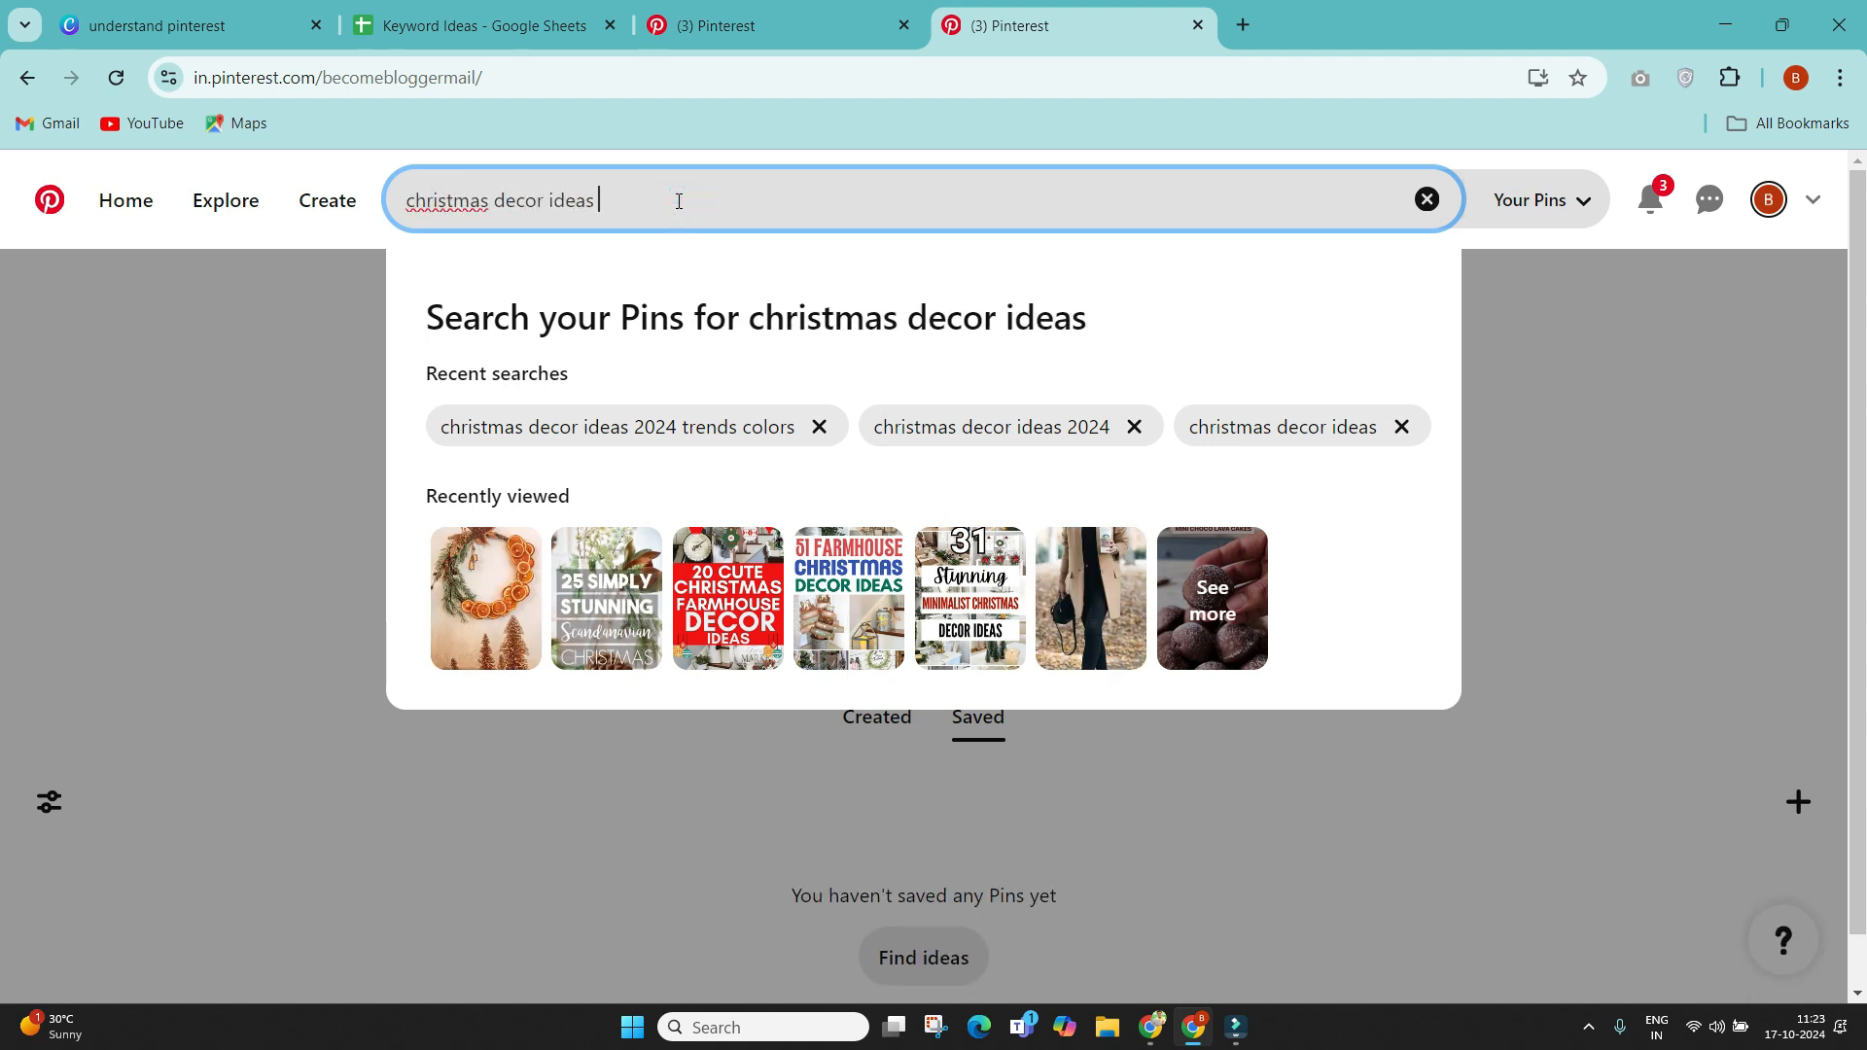
key(Return)
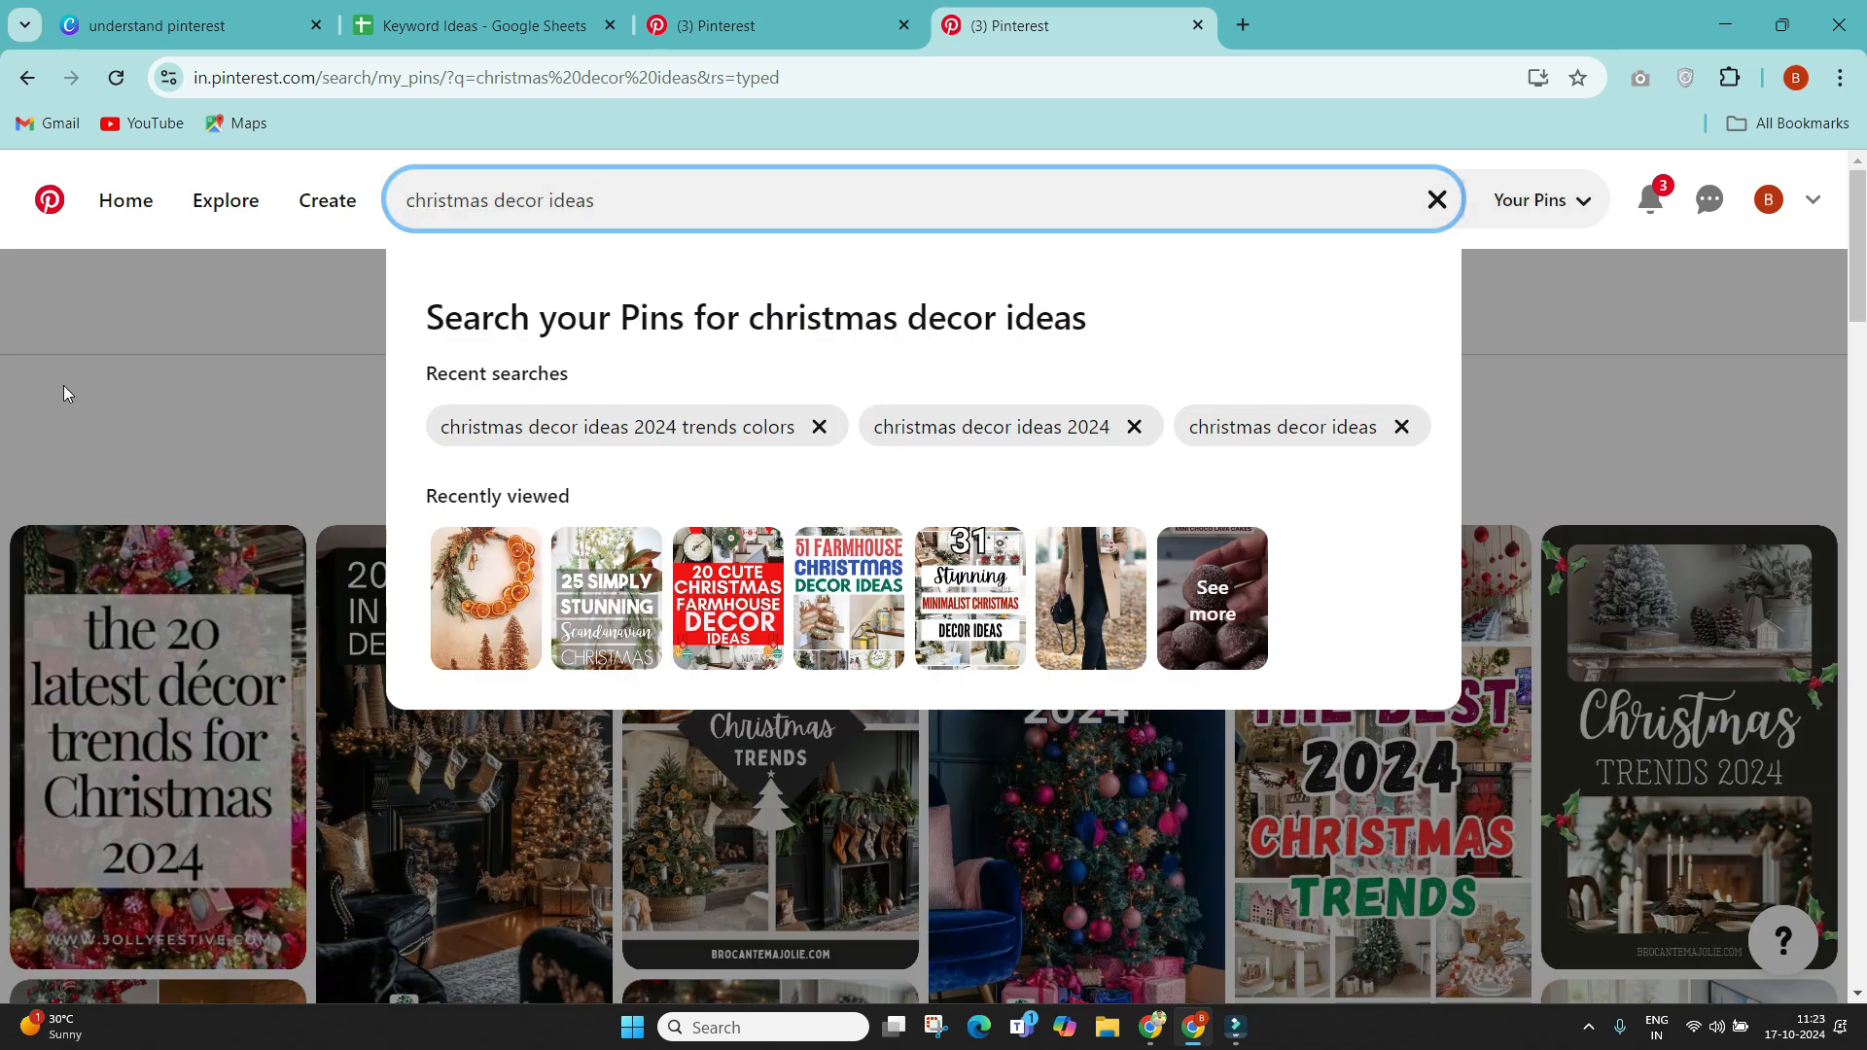
Step: Look through the Christmas pins for a keyword and enter "christmas decor trends 2024" in cell H10 of the Keyword Ideas spreadsheet
click(62, 385)
scroll(68, 393, down, 1)
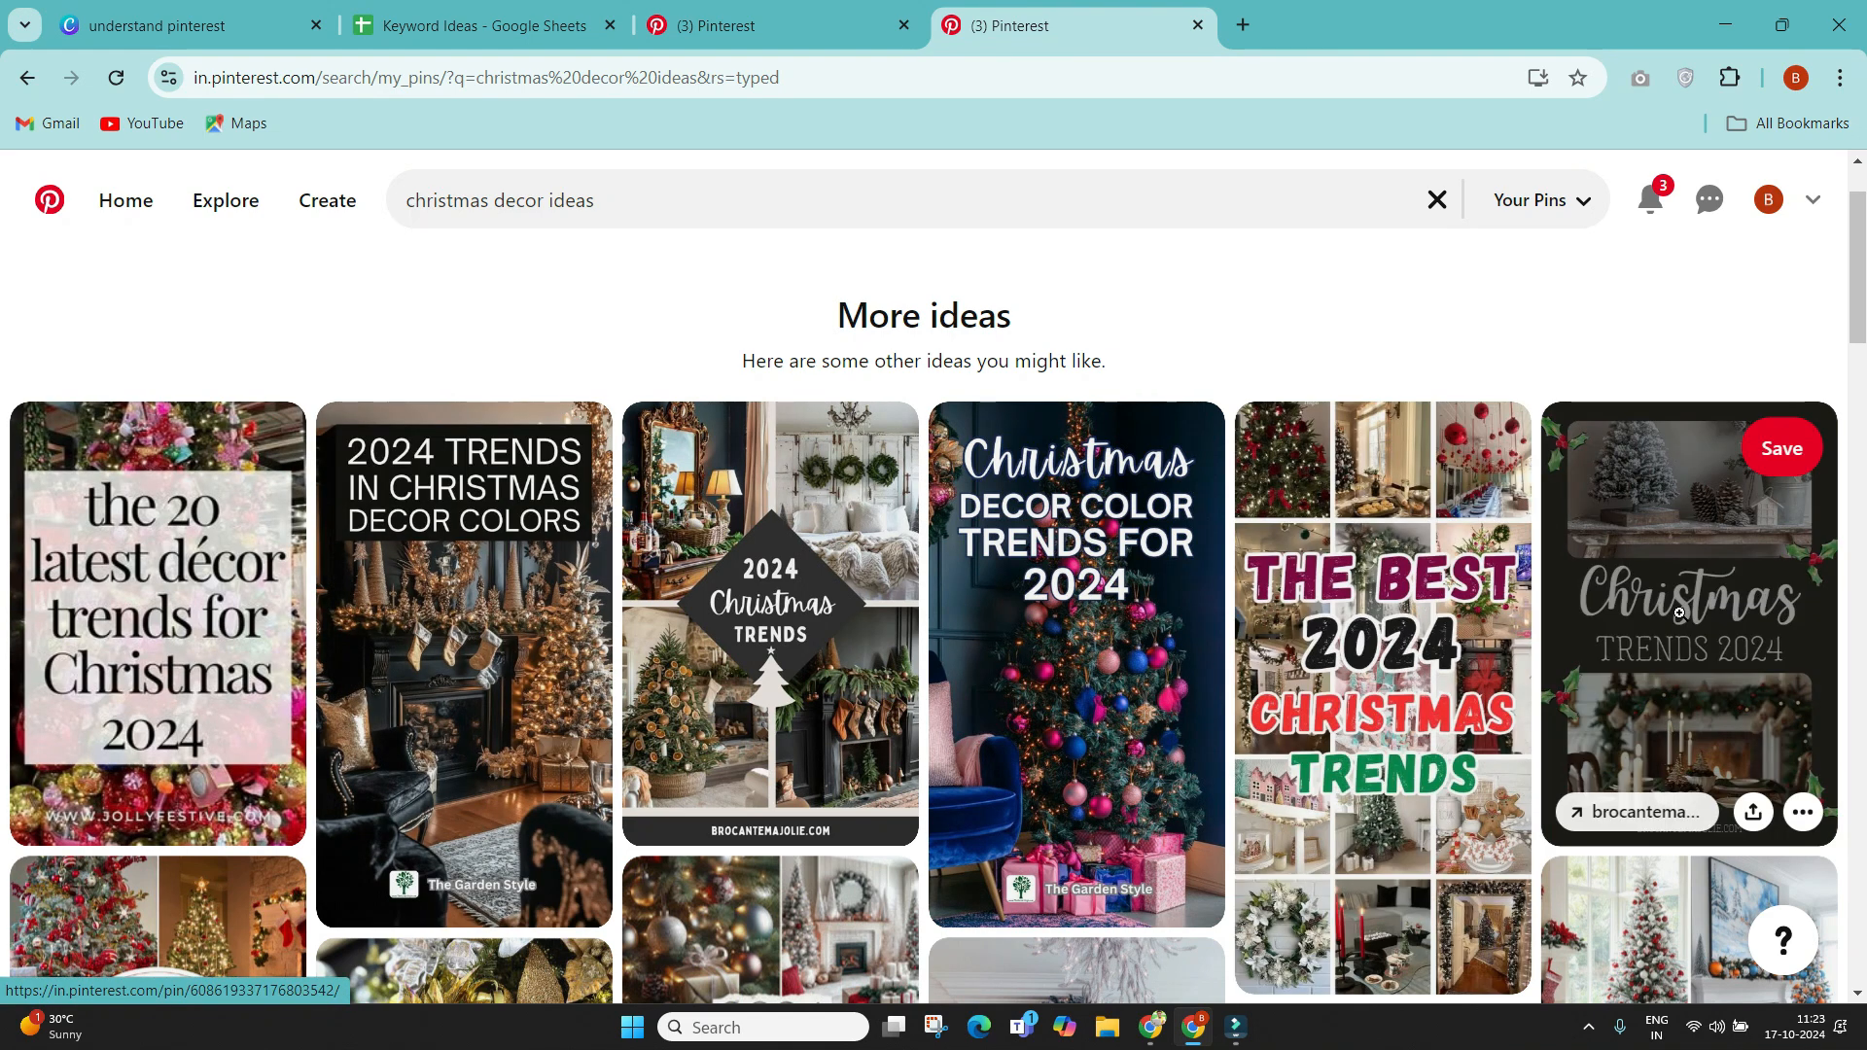
scroll(1682, 584, down, 1)
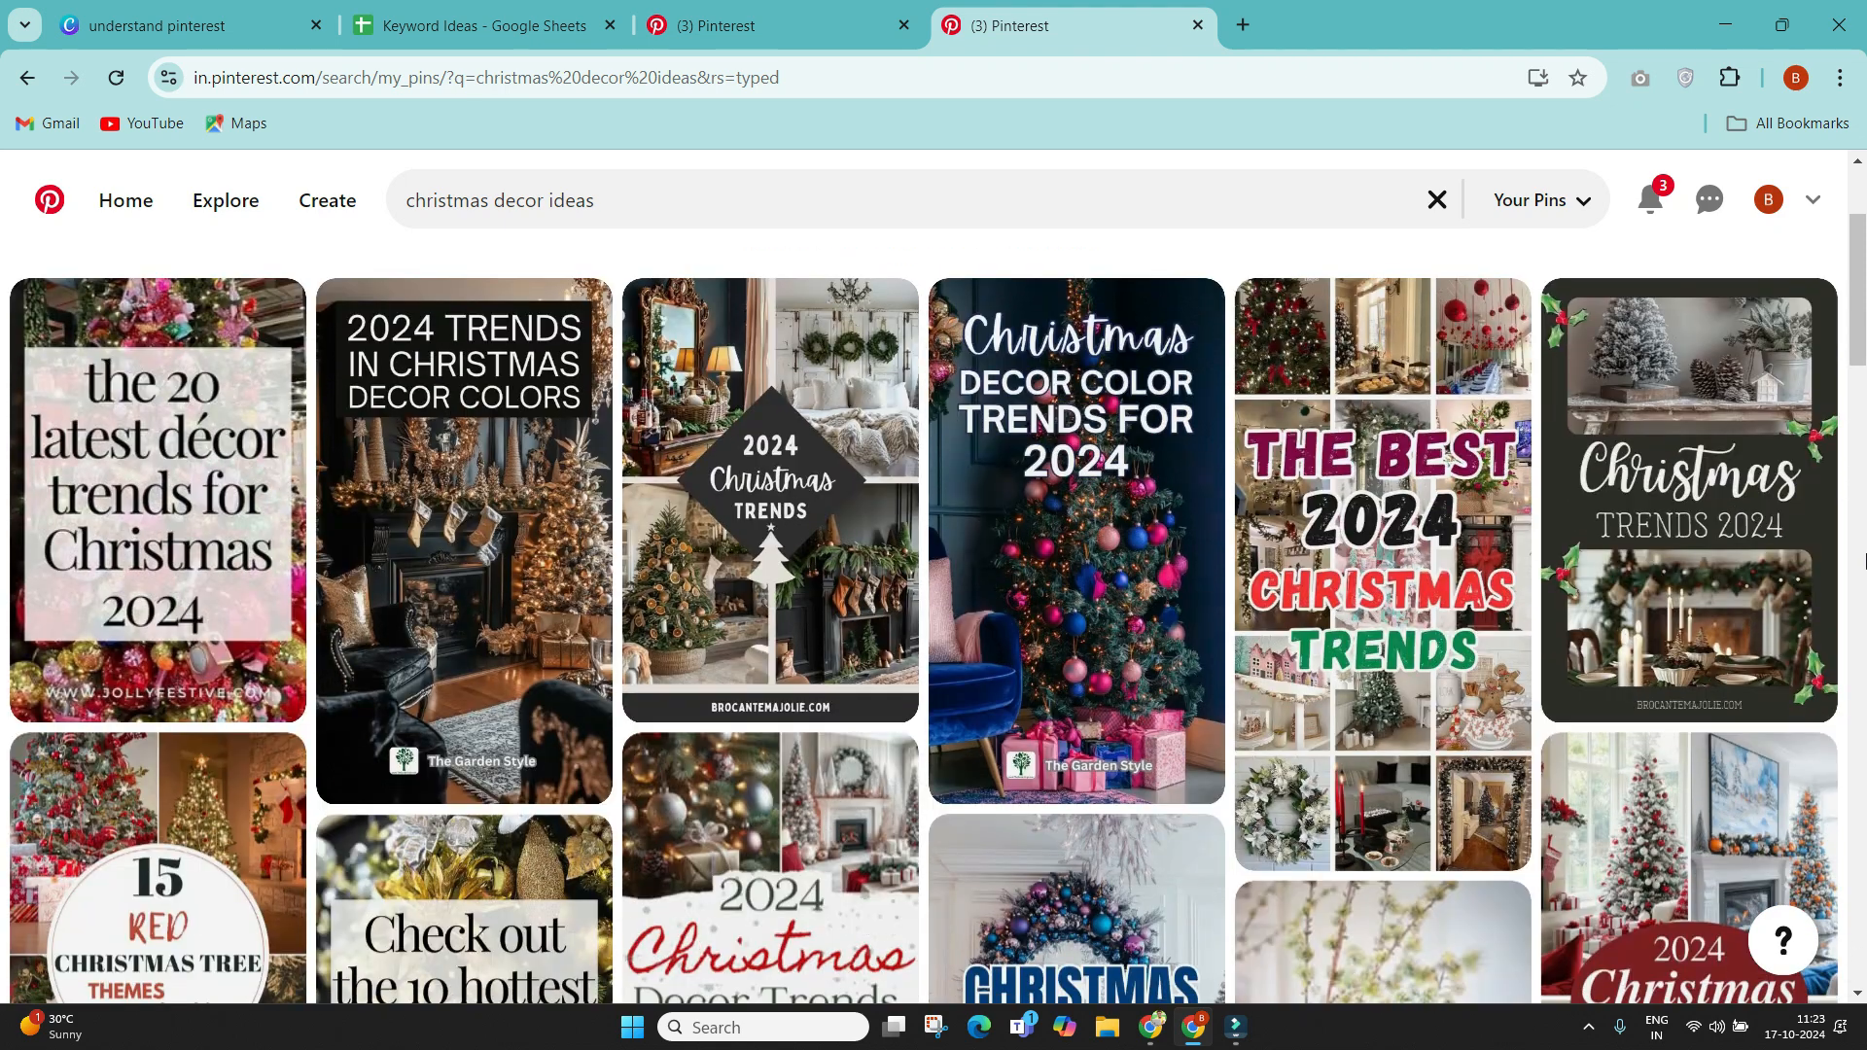
scroll(1863, 525, down, 2)
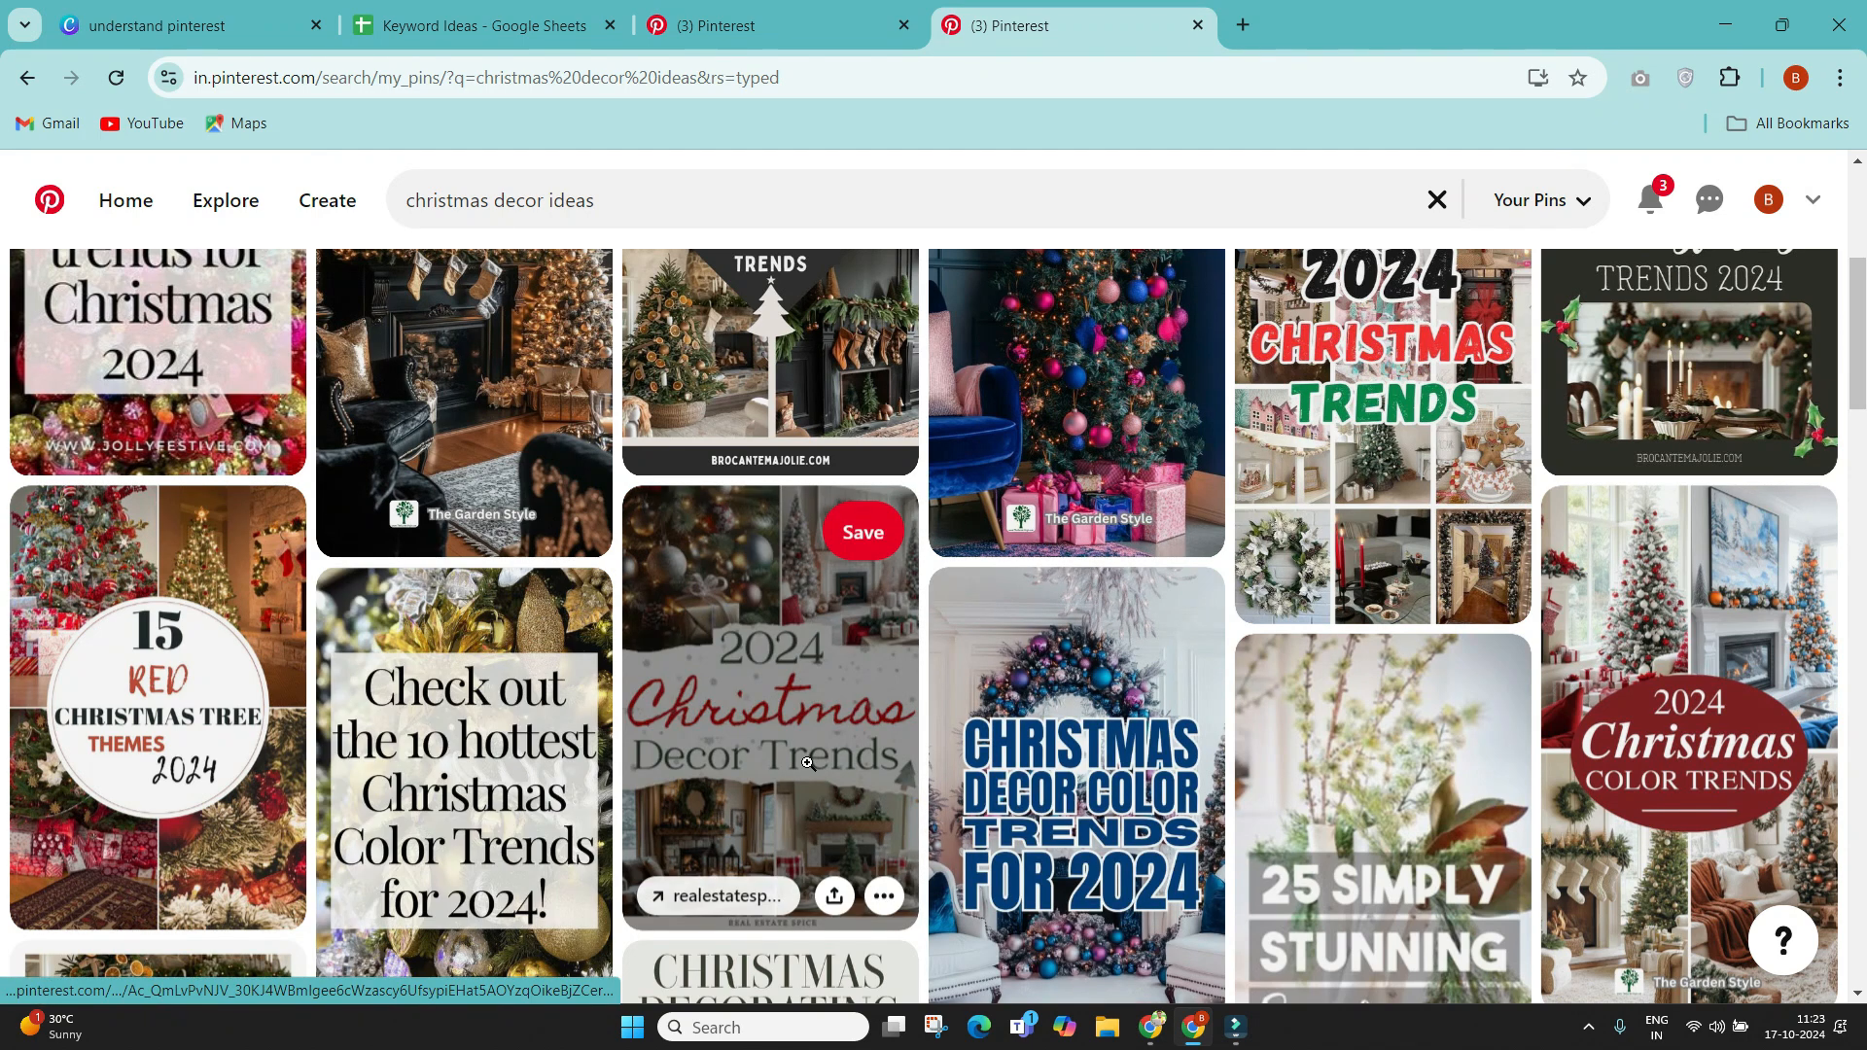
click(544, 8)
key(ctrl+c)
click(1379, 611)
text(chr)
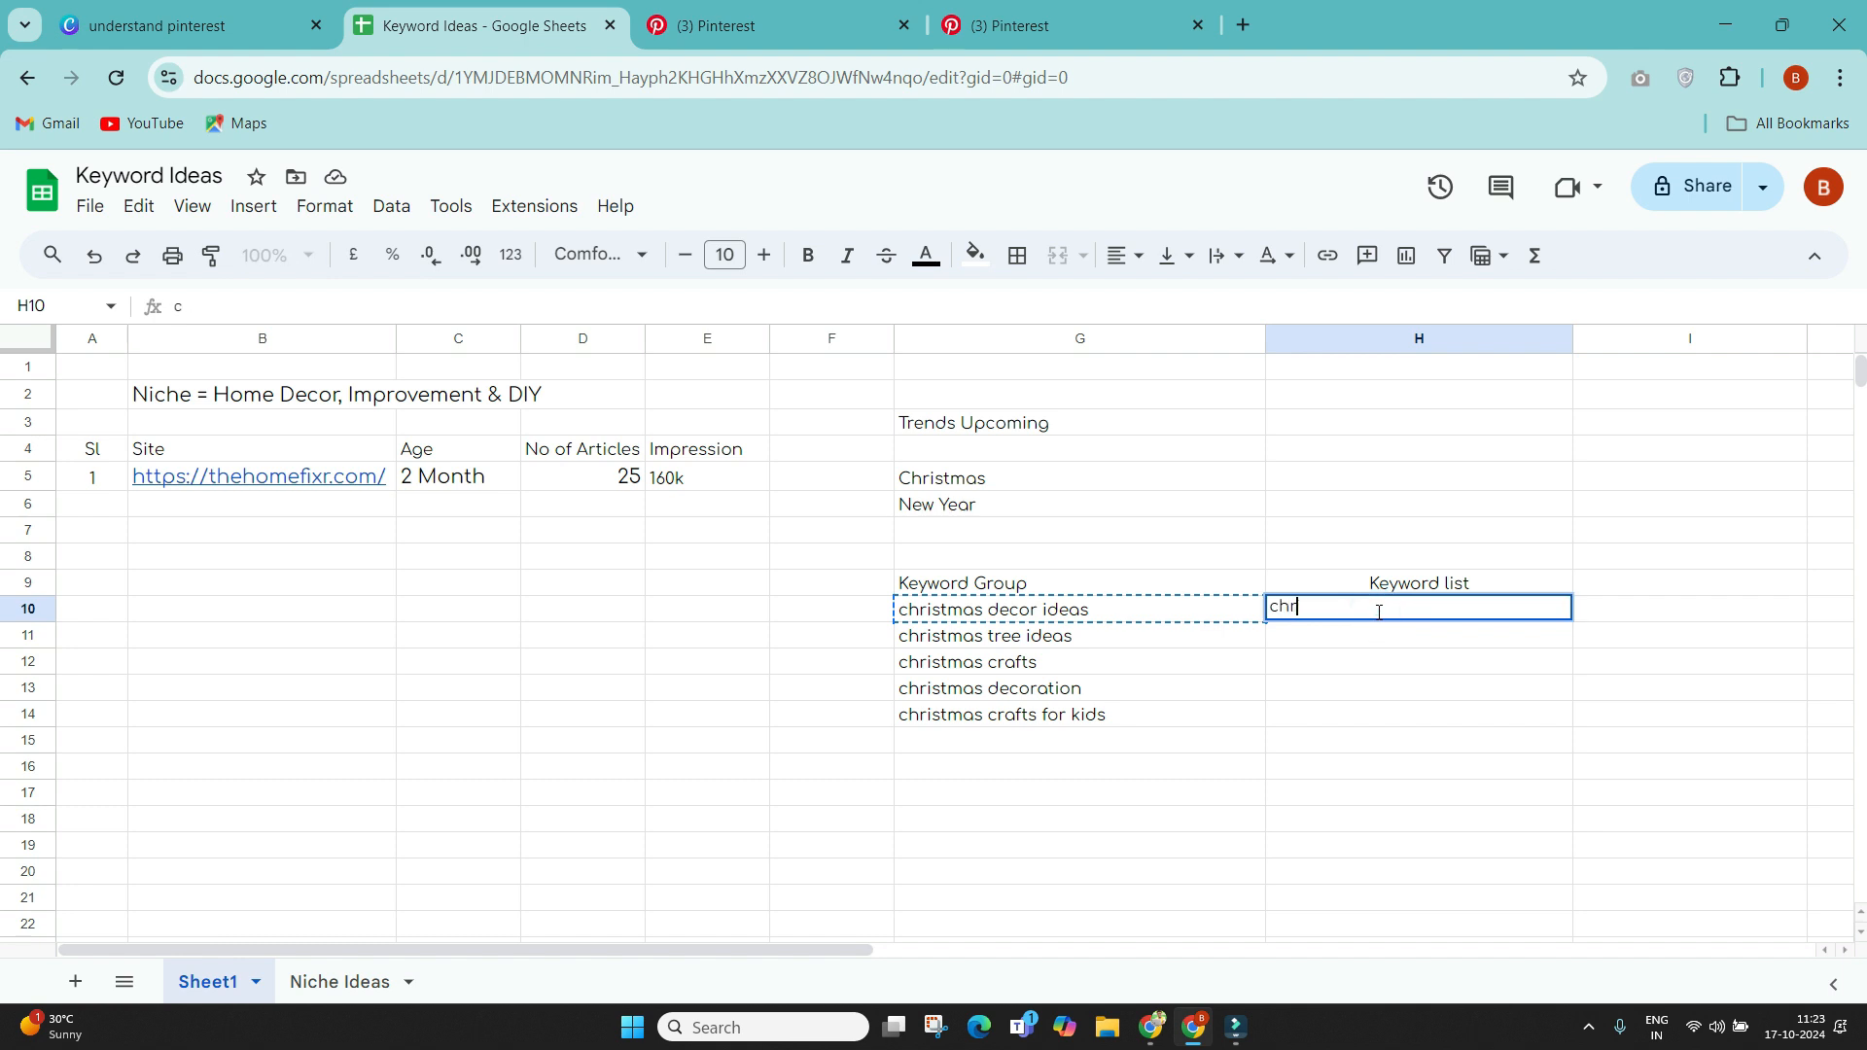
text(istmas decor tre)
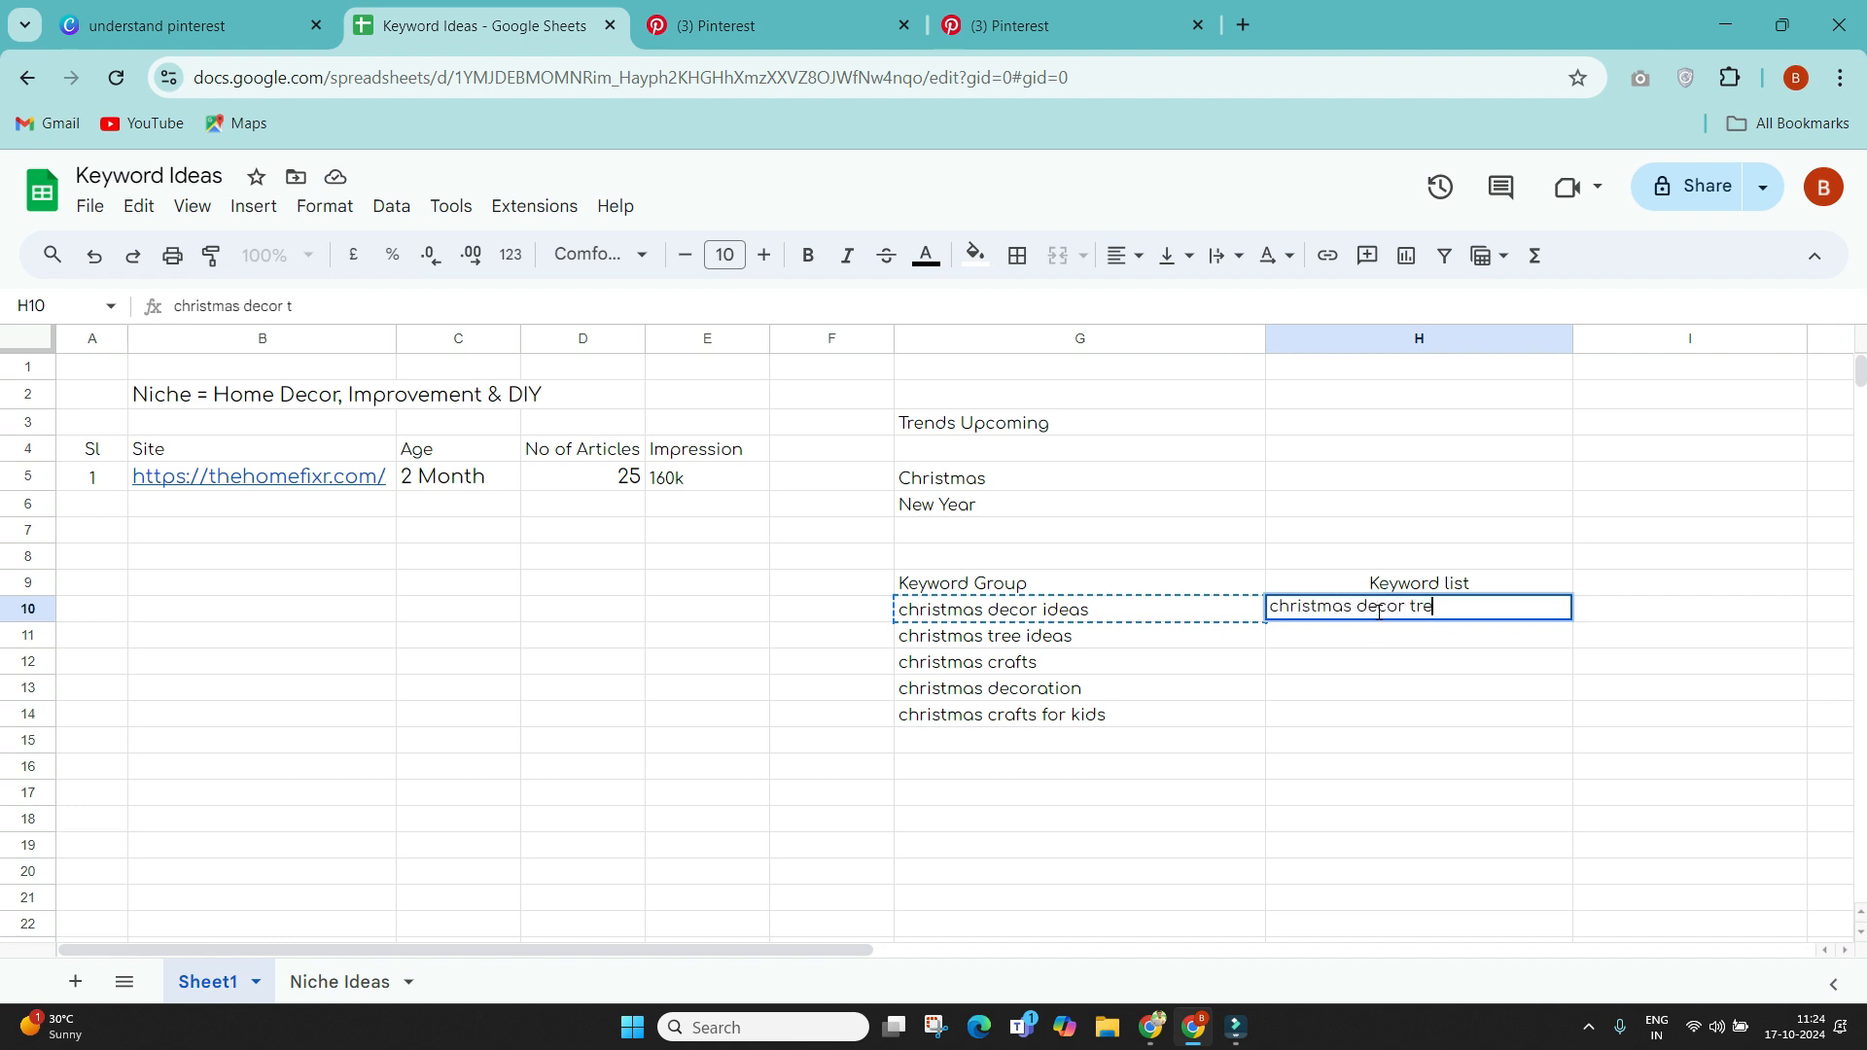
text(nds 2024)
click(1403, 696)
click(1376, 607)
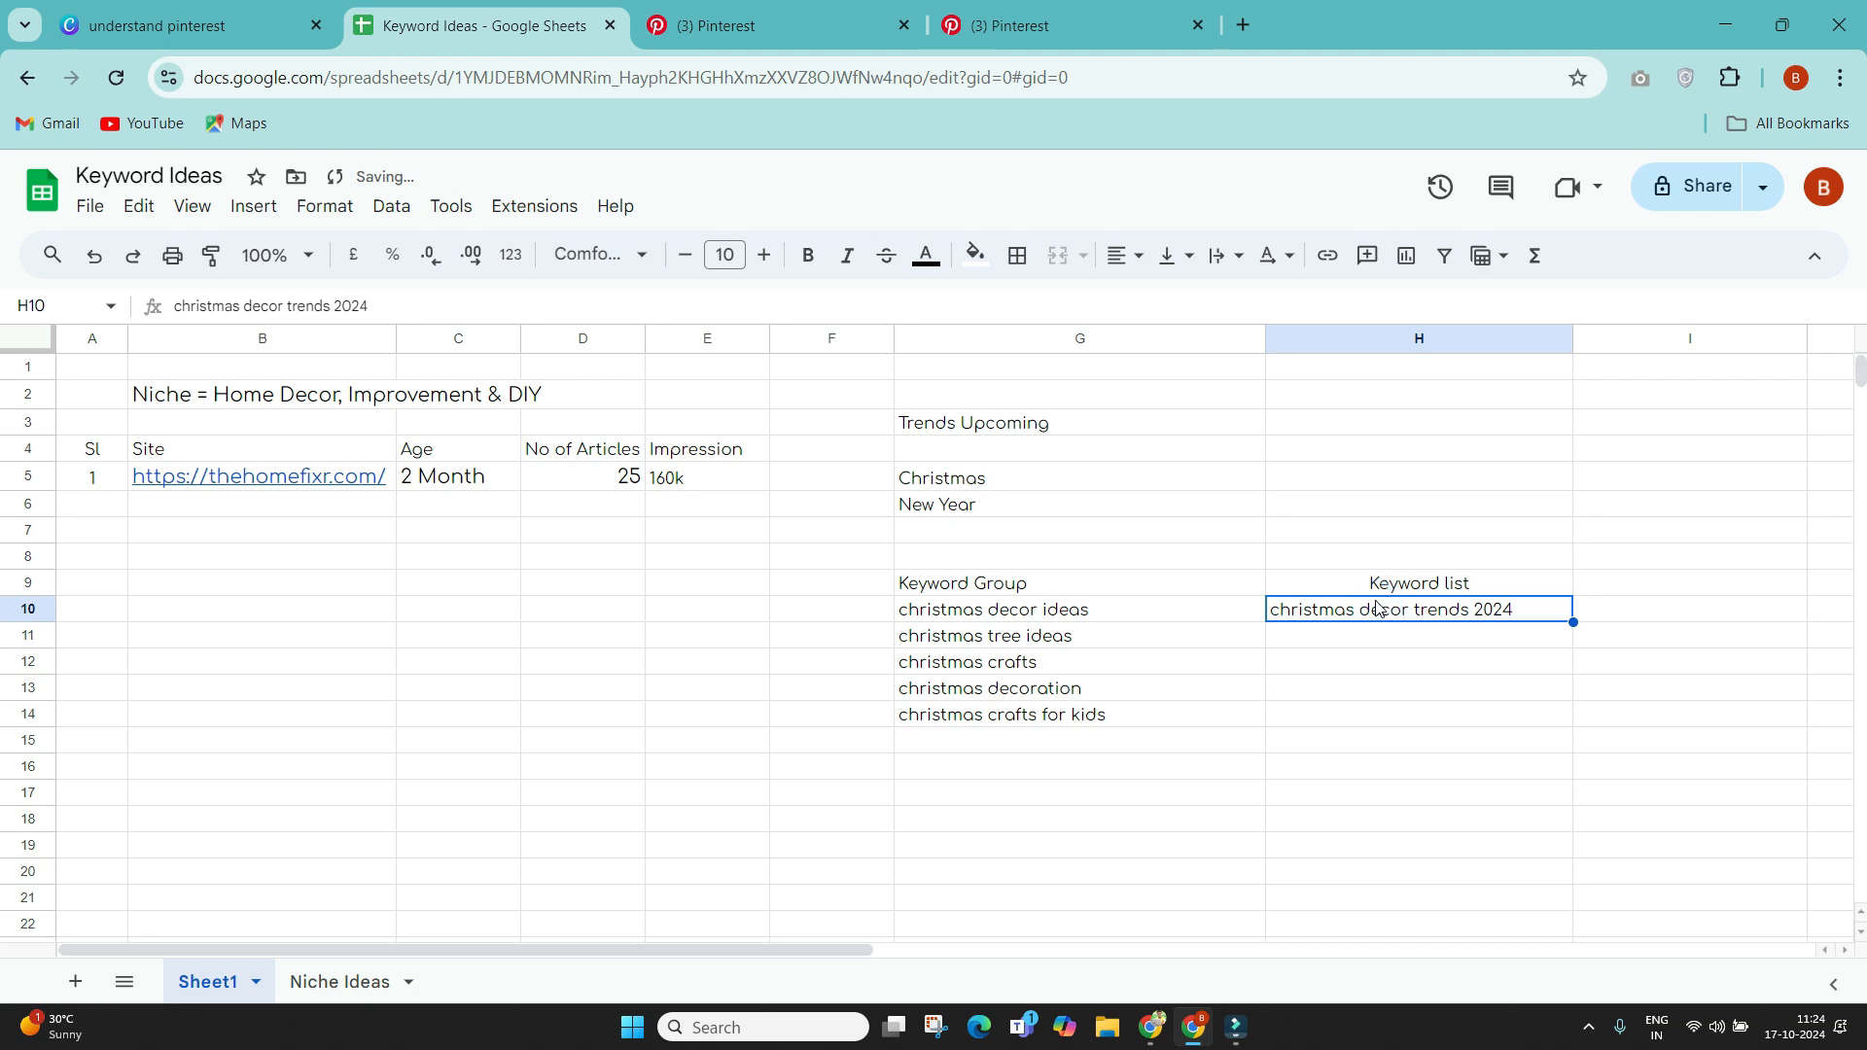
Step: Check the pins for a color trend keyword and enter "christmas color trend for 2024" in cell H11 of the spreadsheet
click(1069, 25)
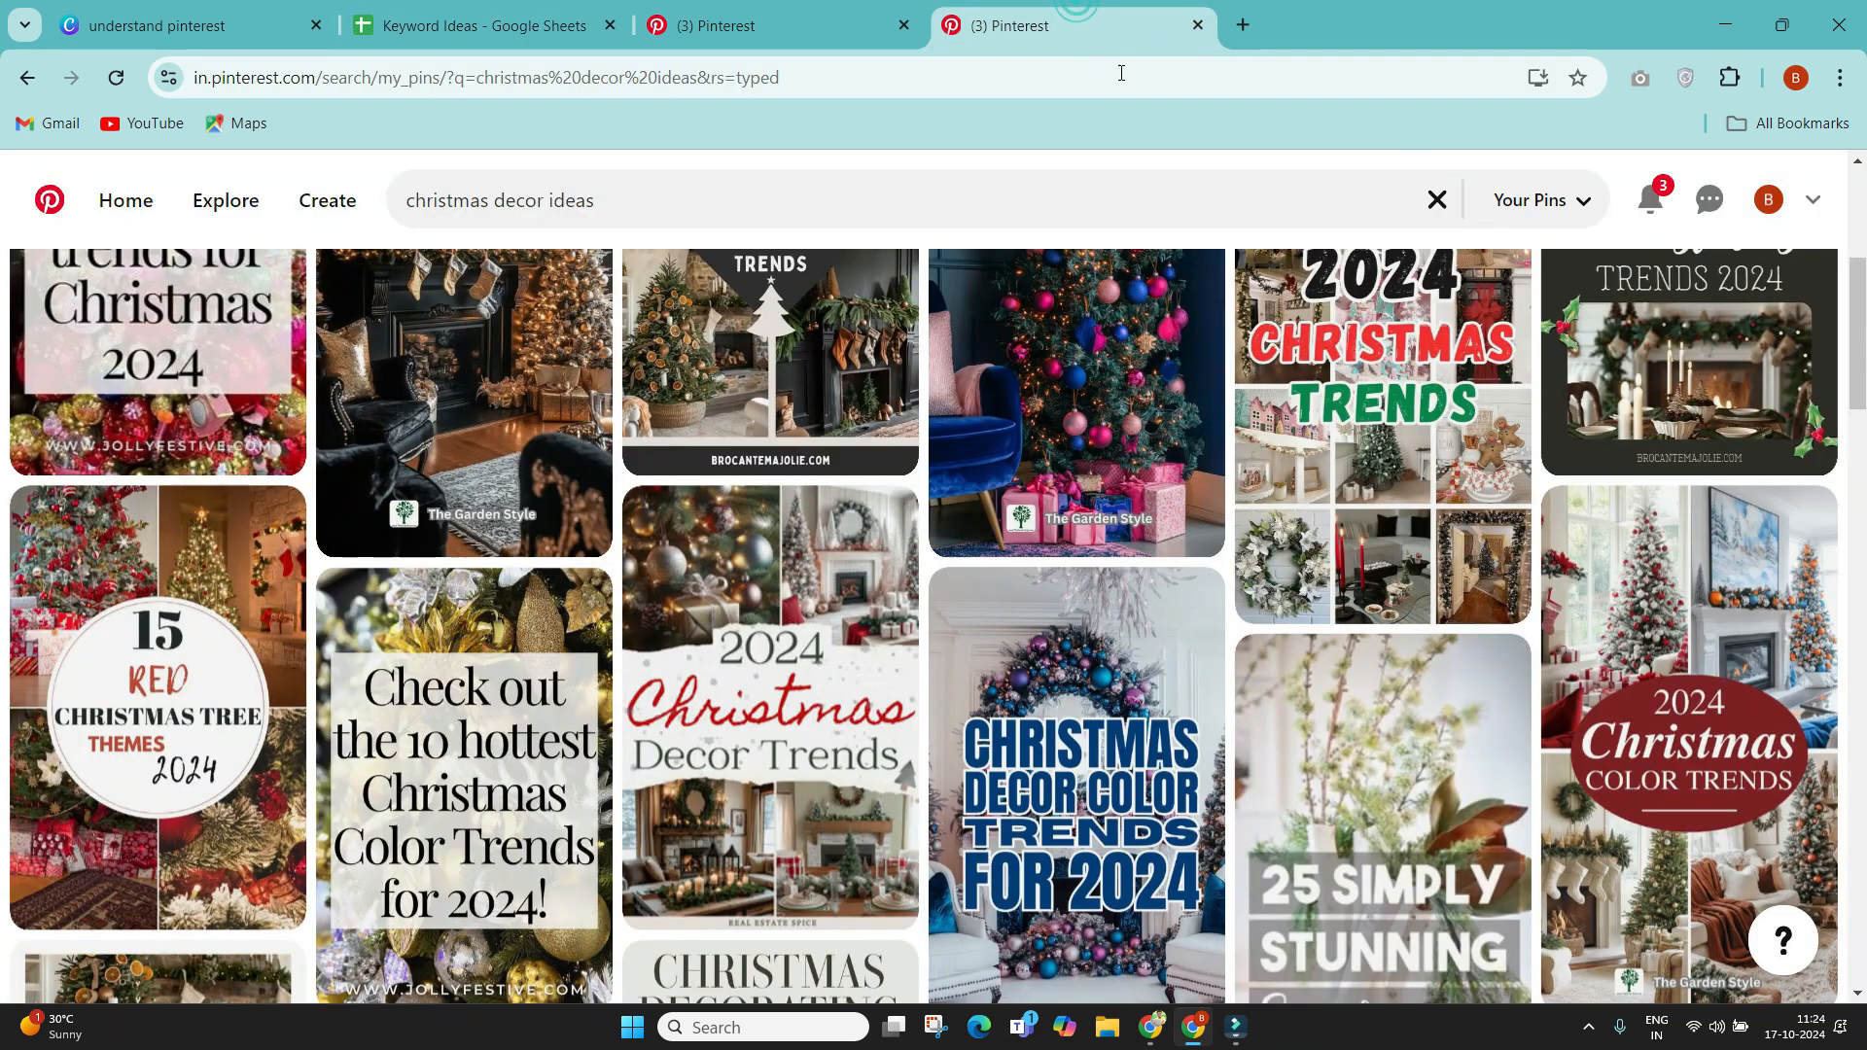
mouse_move(1675, 782)
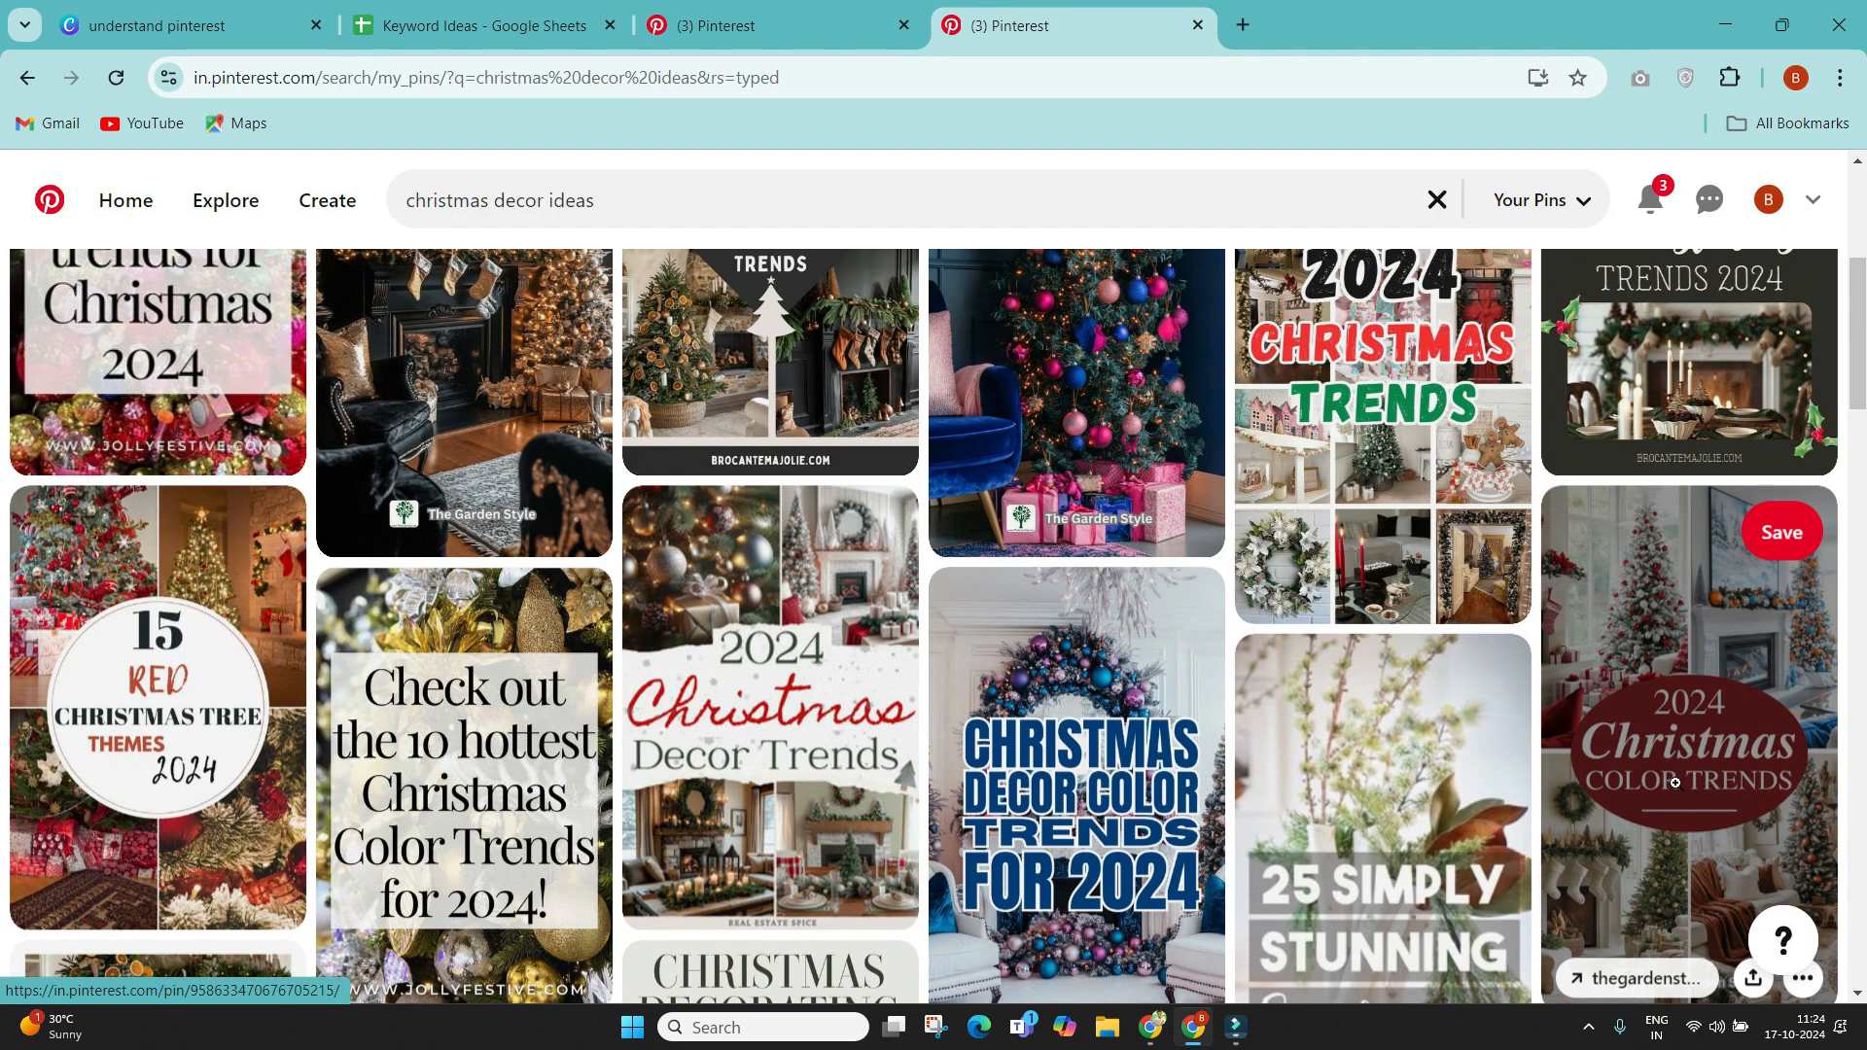
scroll(1766, 786, down, 1)
click(759, 20)
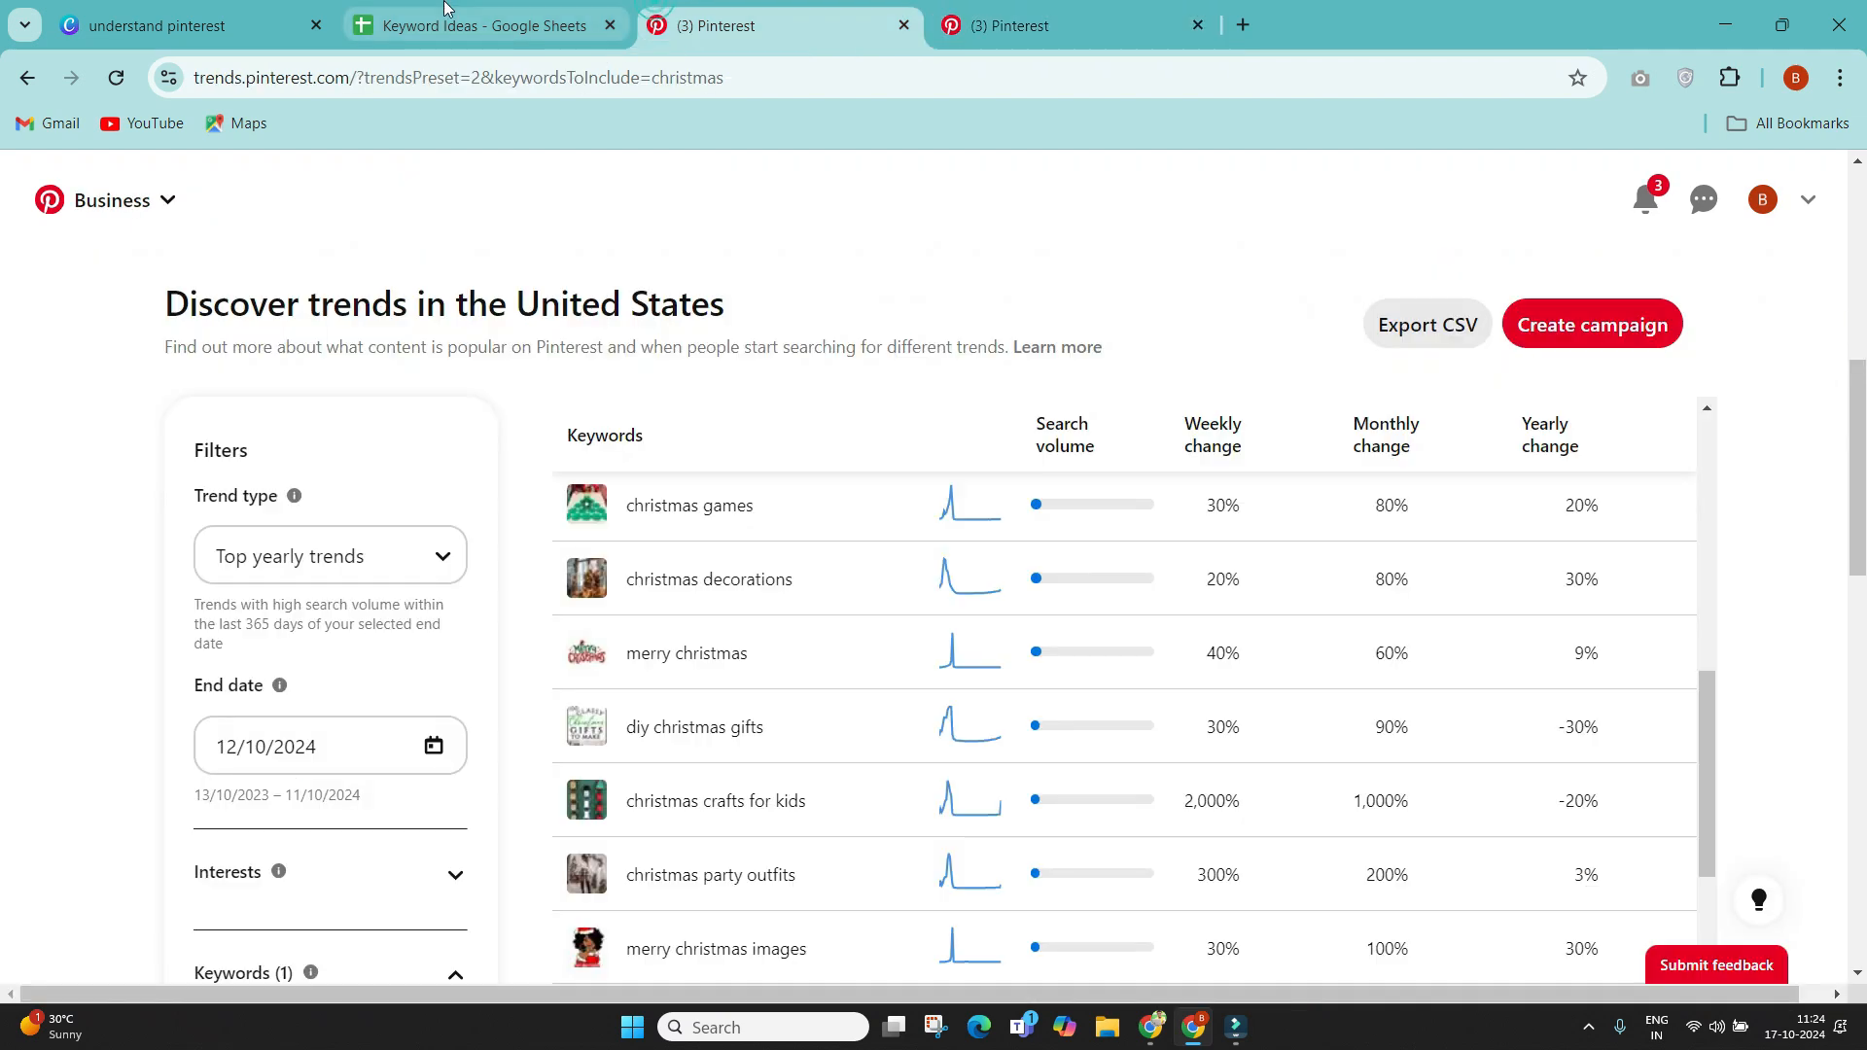
click(443, 8)
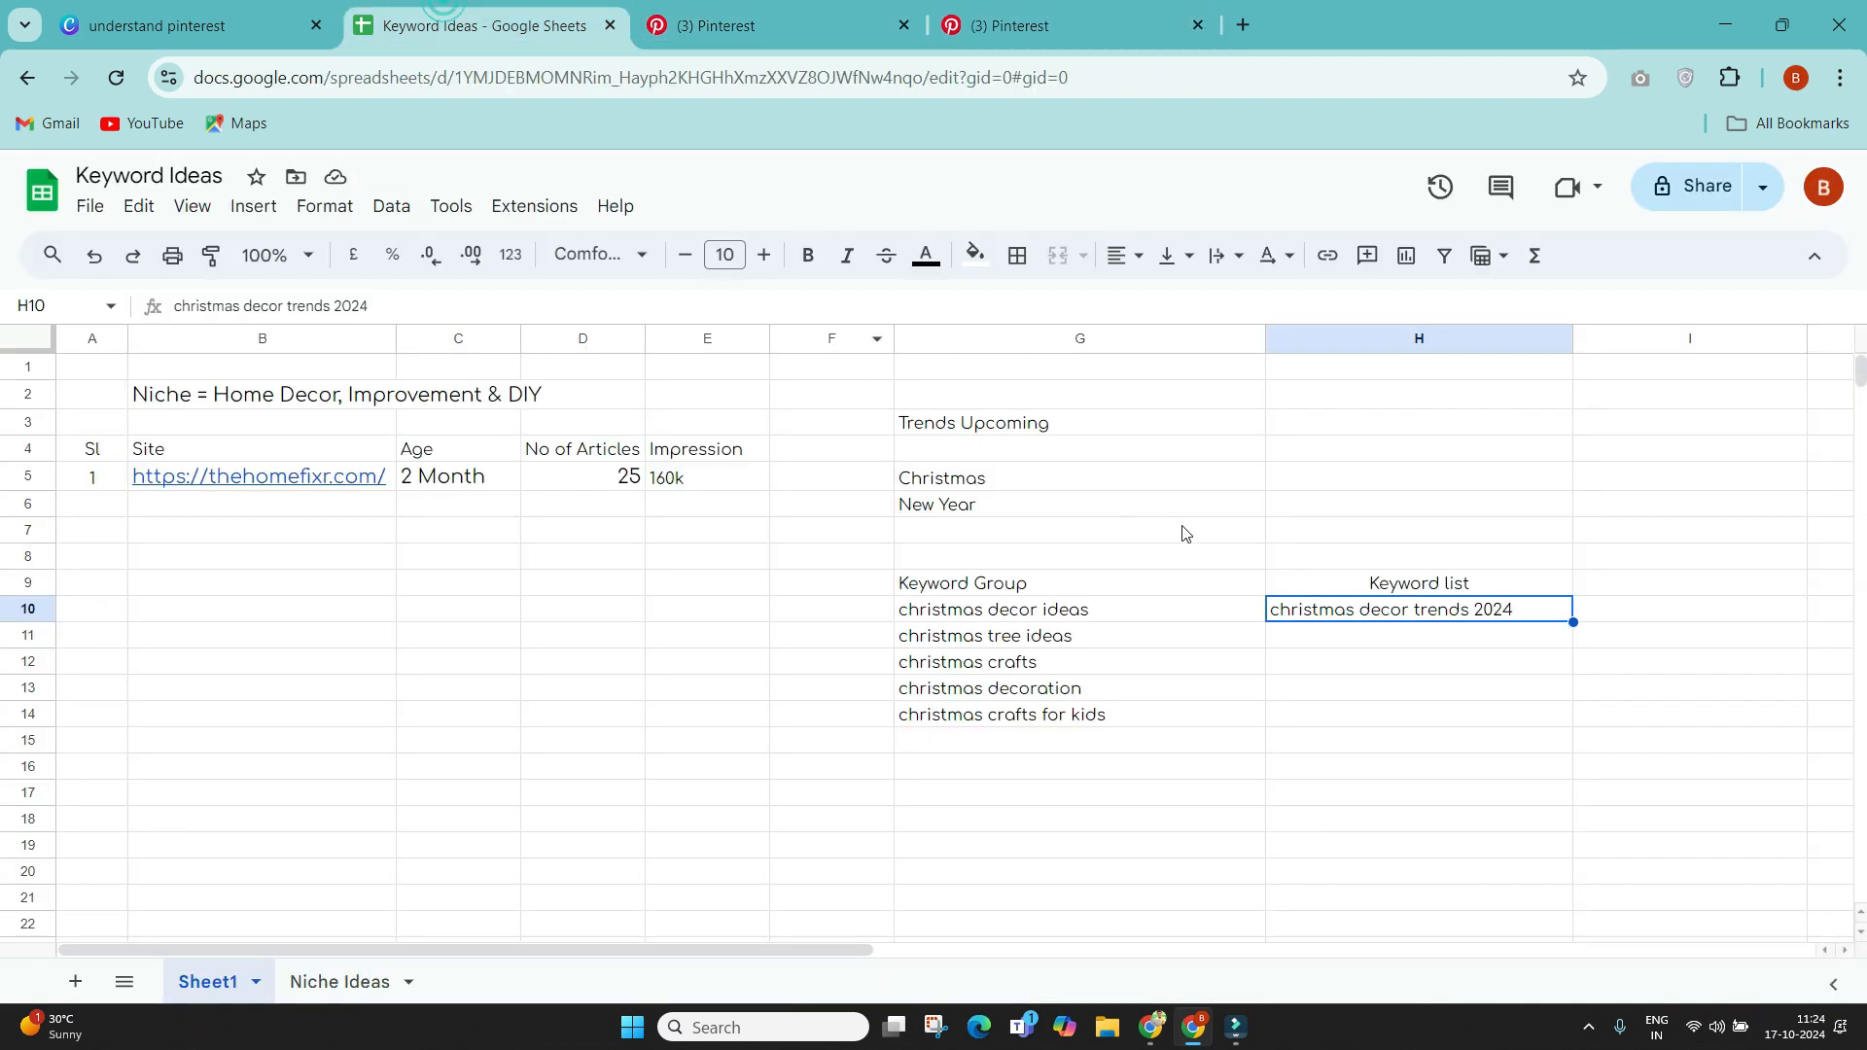
click(1337, 644)
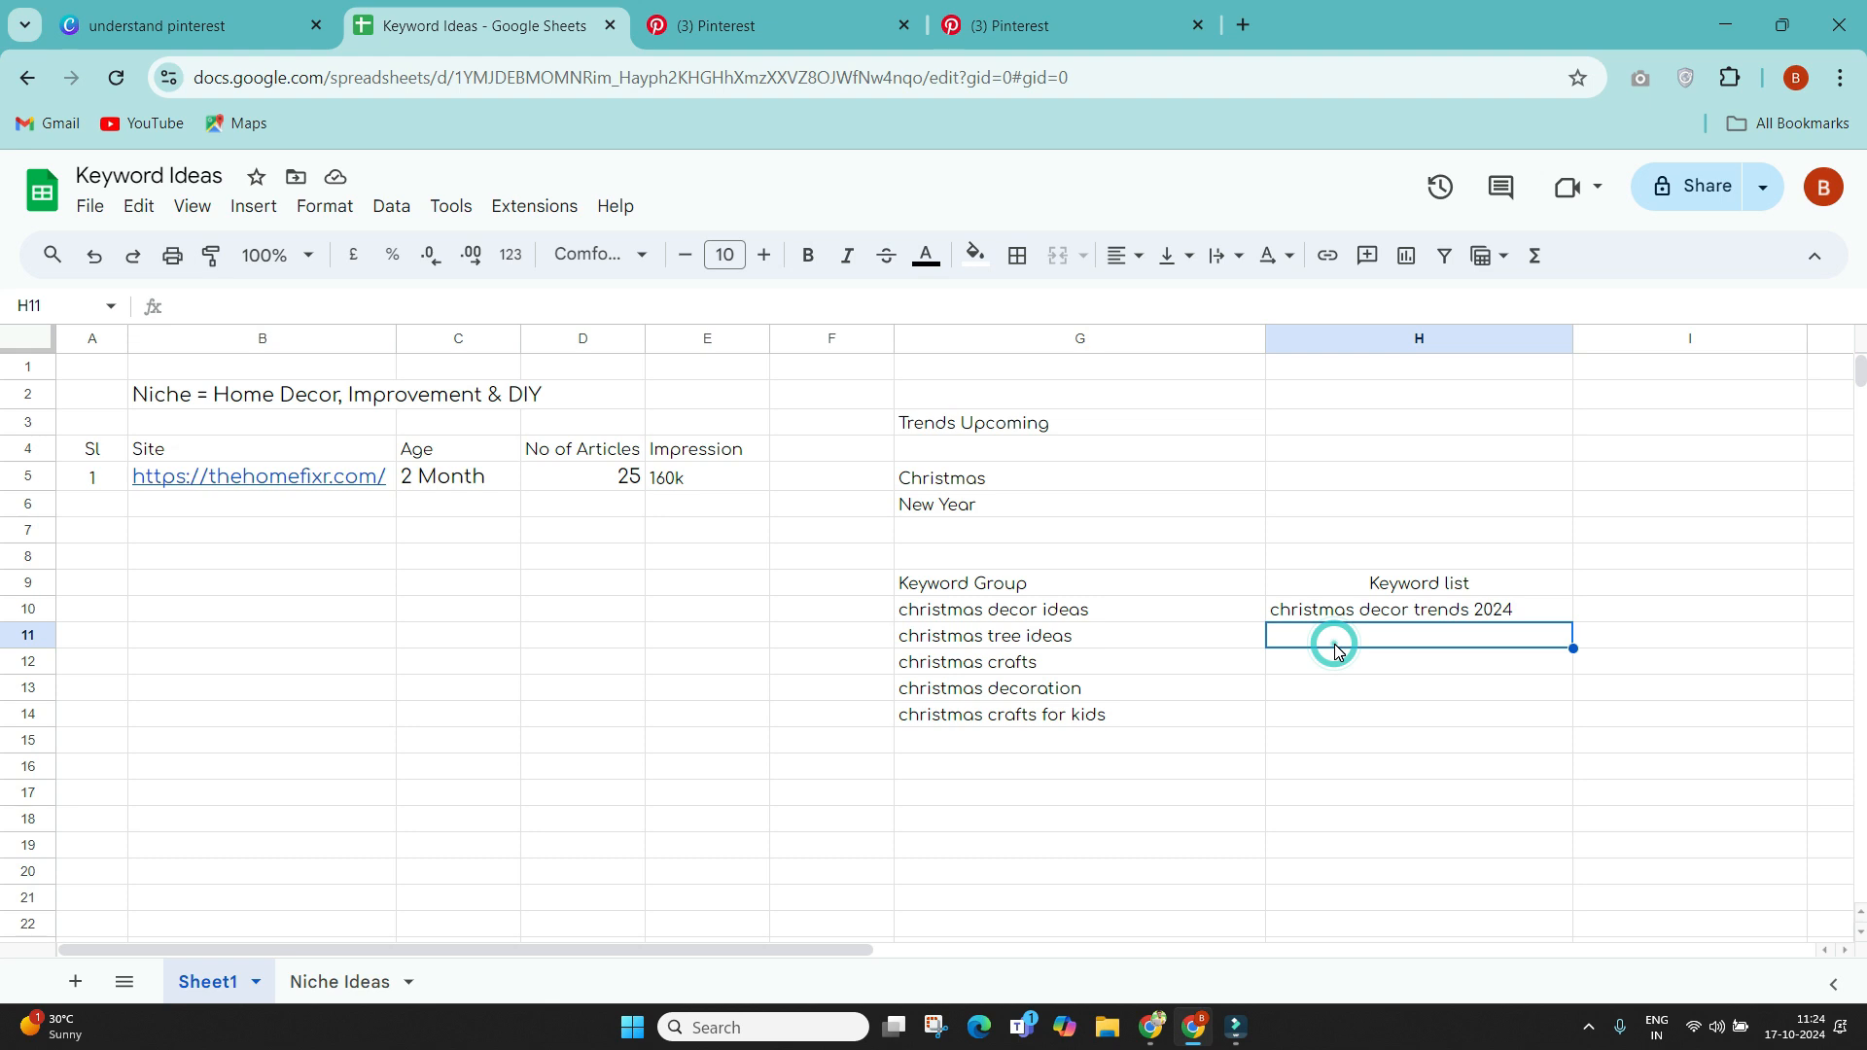
text(christm)
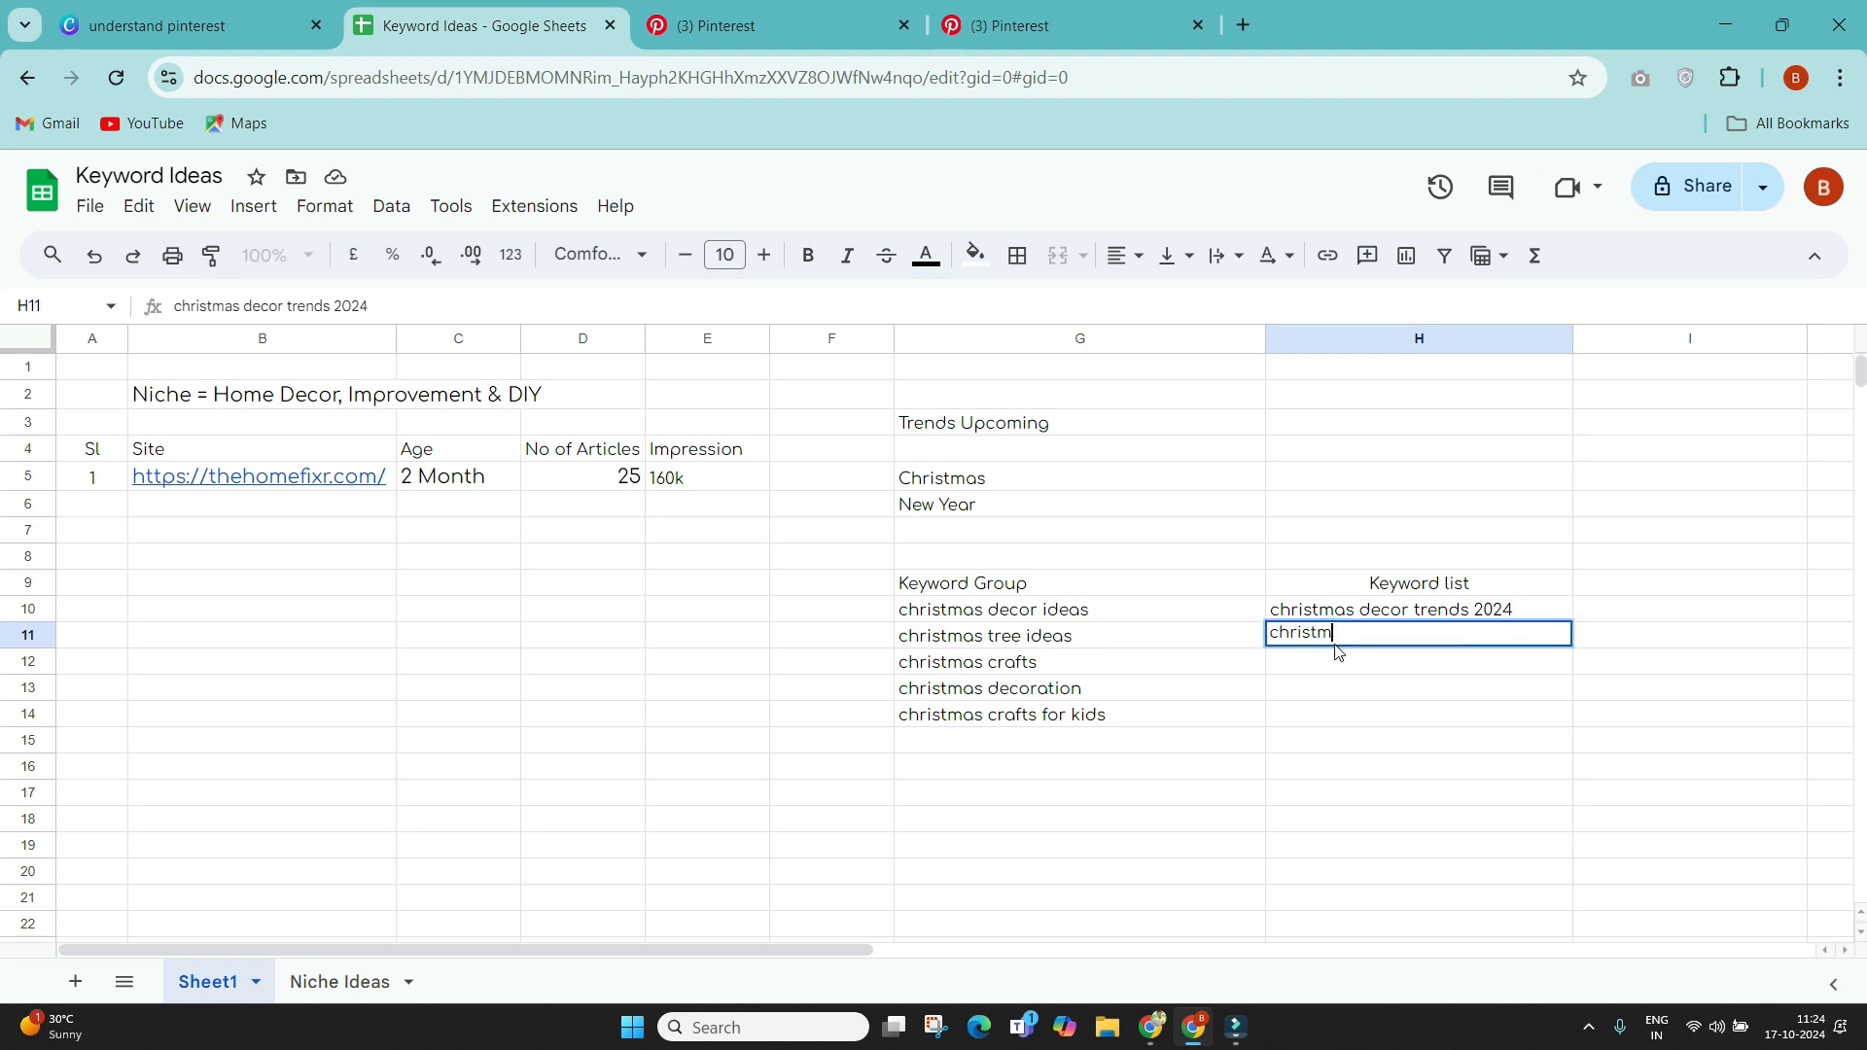
text(as color trend fo)
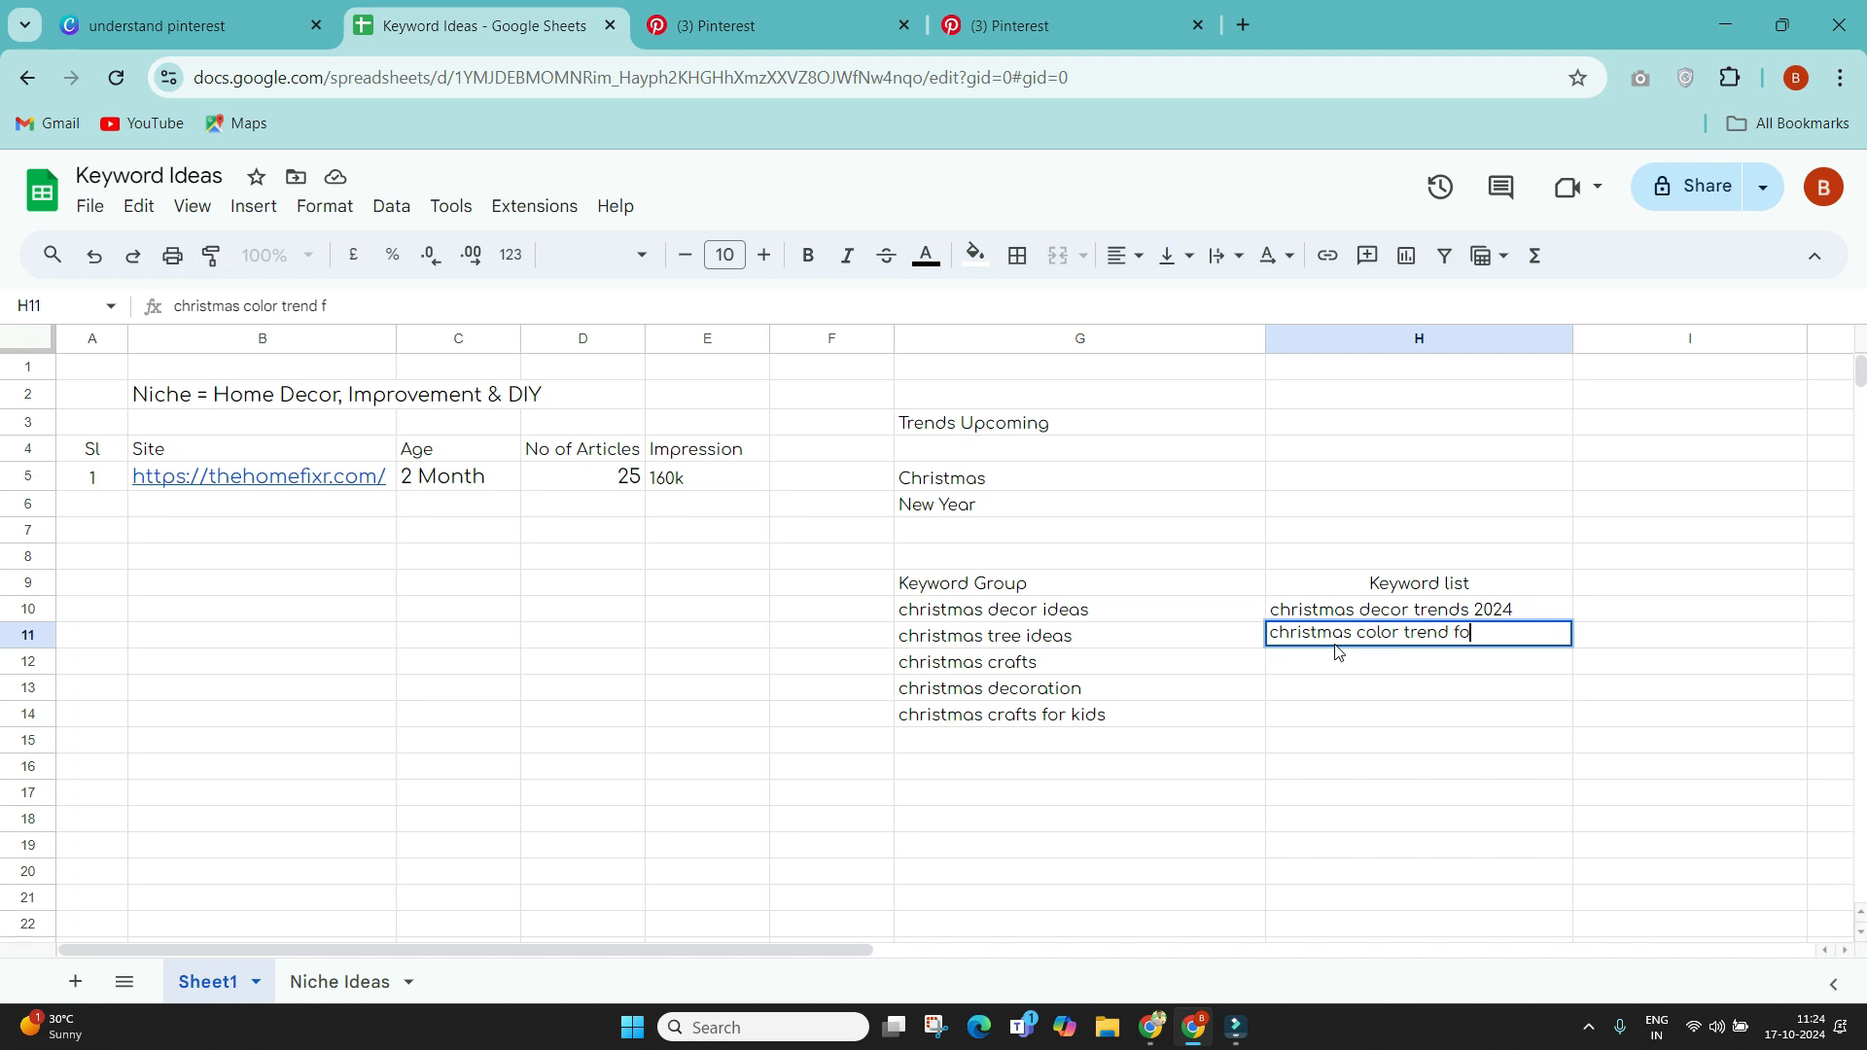
text(r 2024)
click(1338, 653)
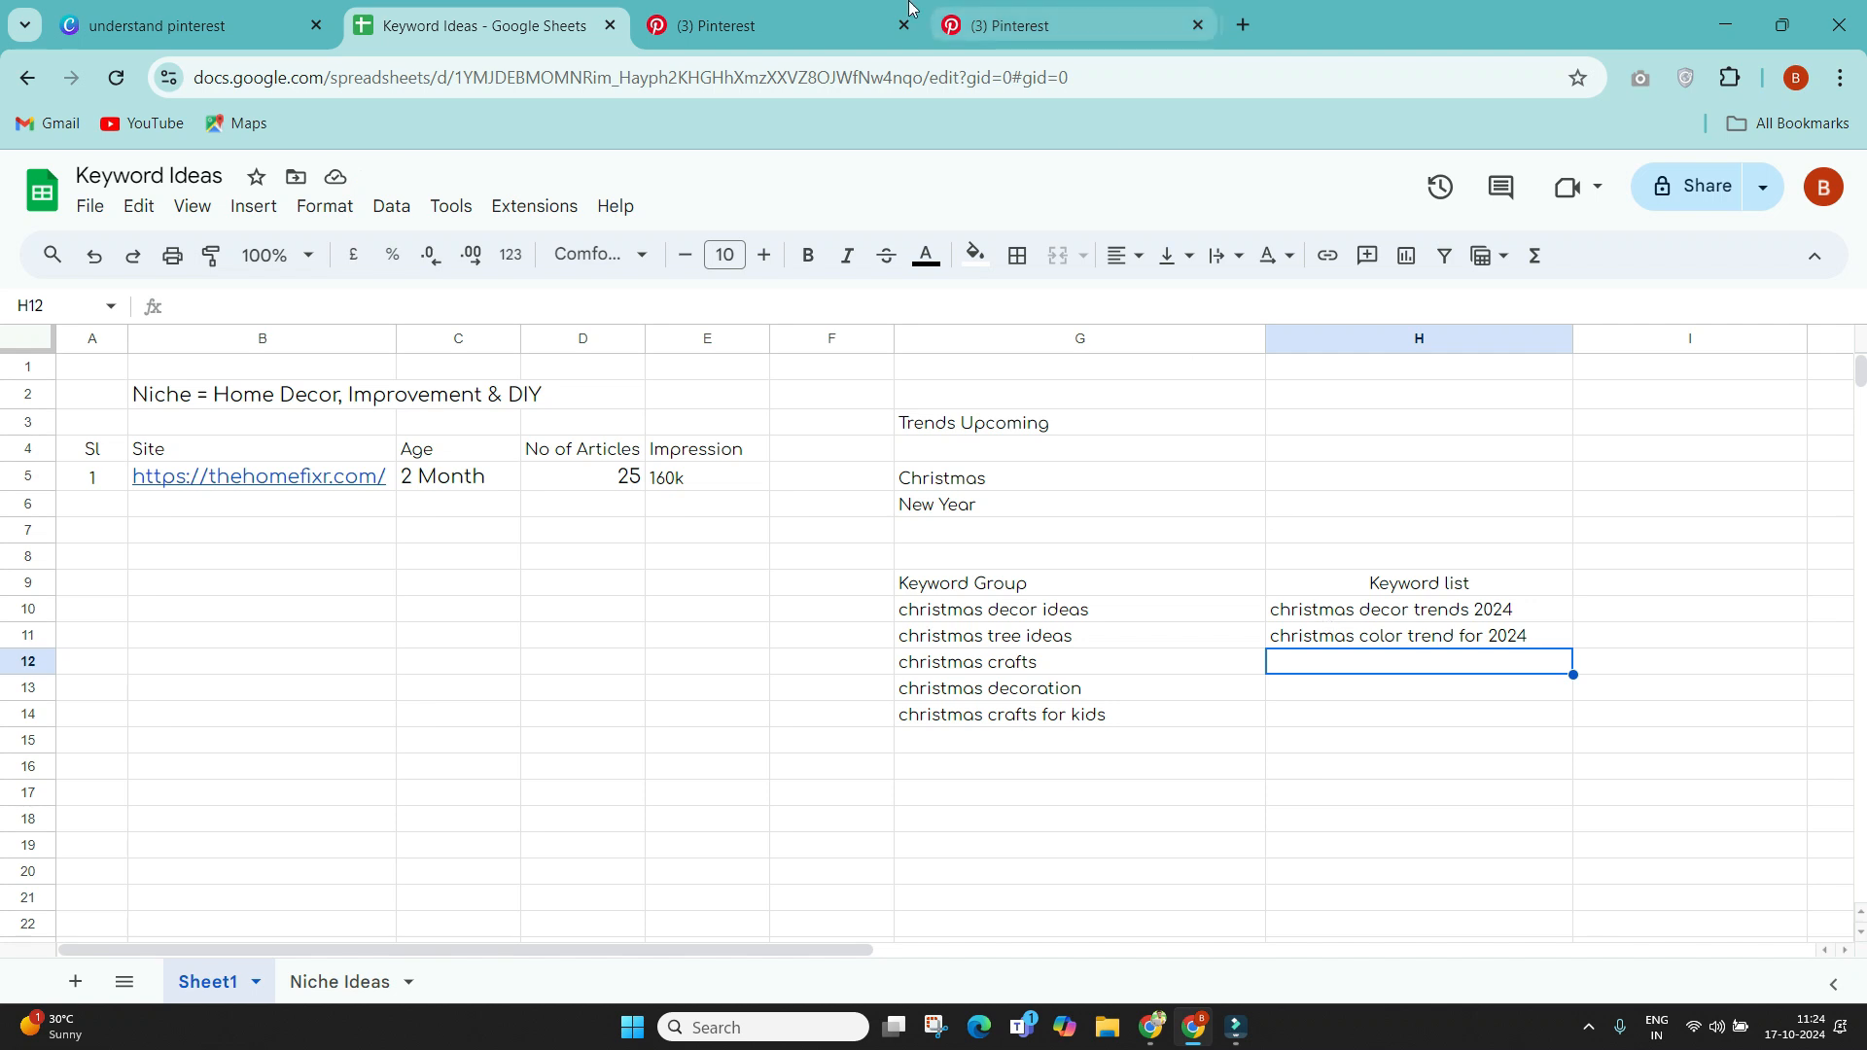
Step: Copy "christmas decor ideas" from cell G10 and use it to replace the "christmas" keyword filter on Pinterest Trends
click(758, 10)
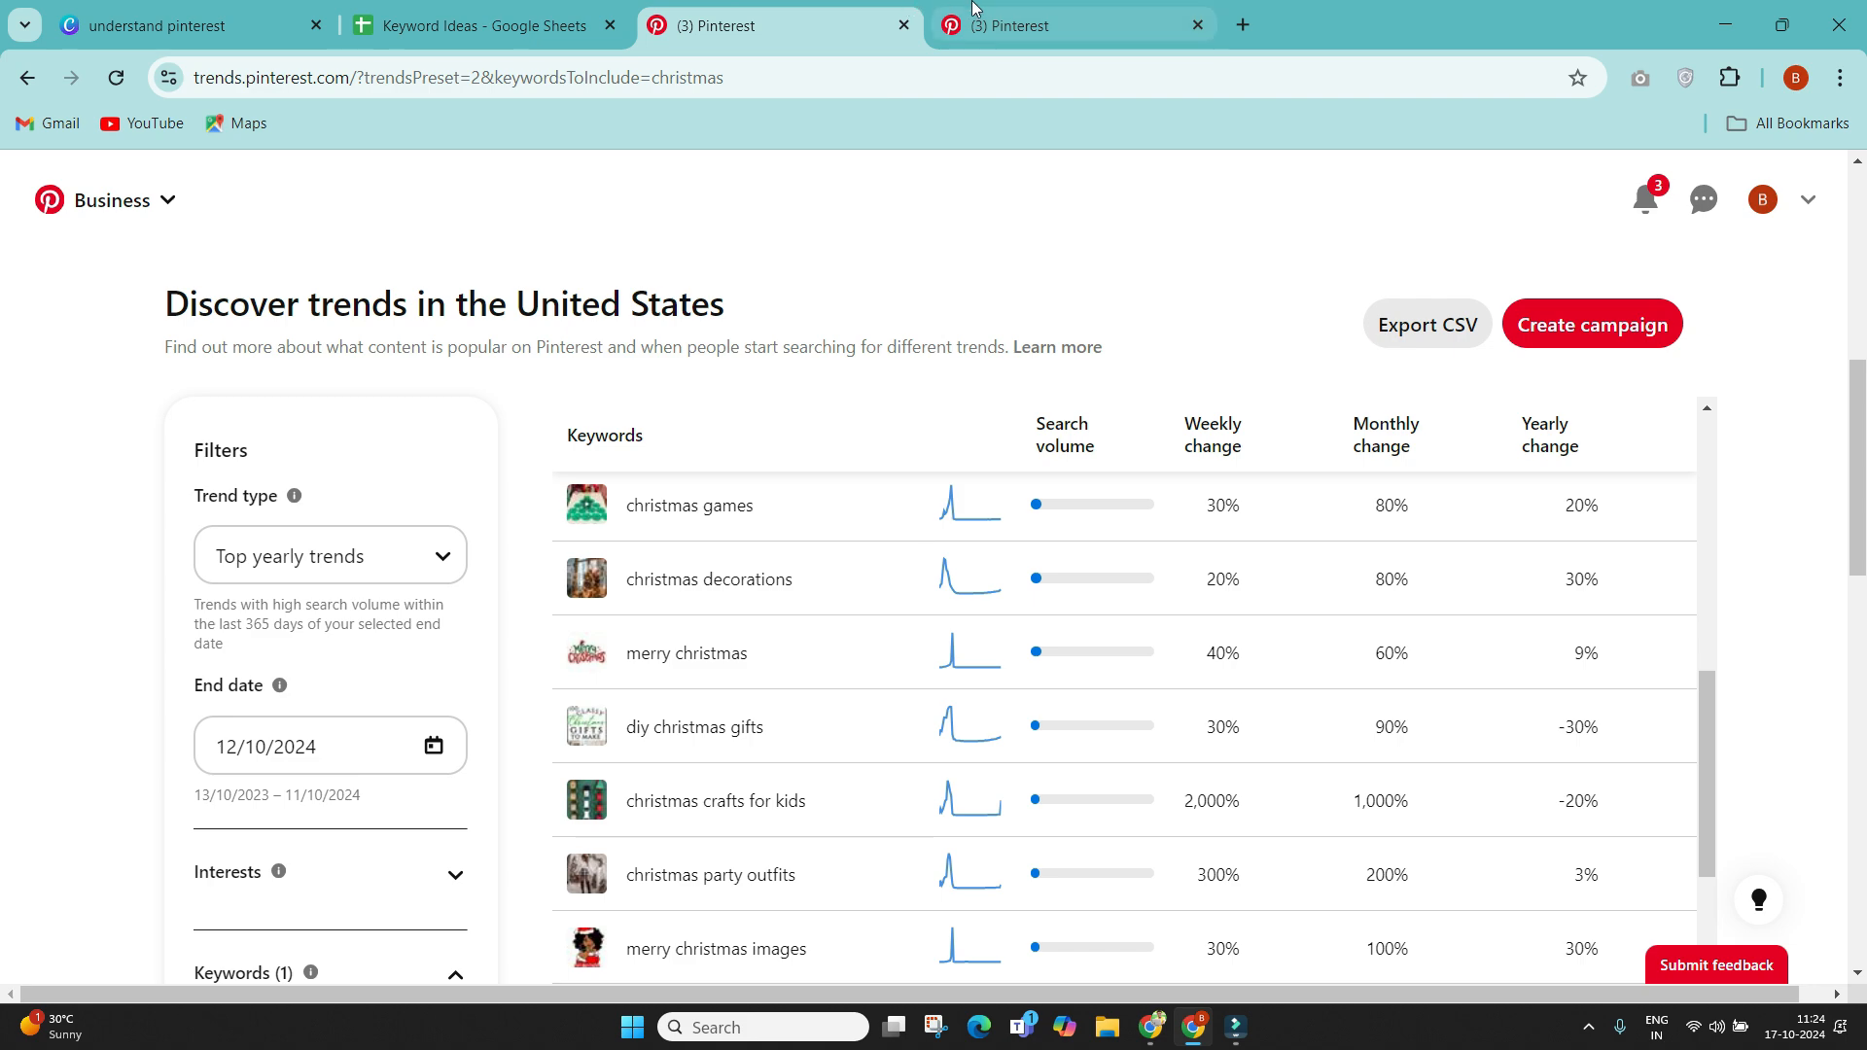
click(1030, 22)
click(506, 7)
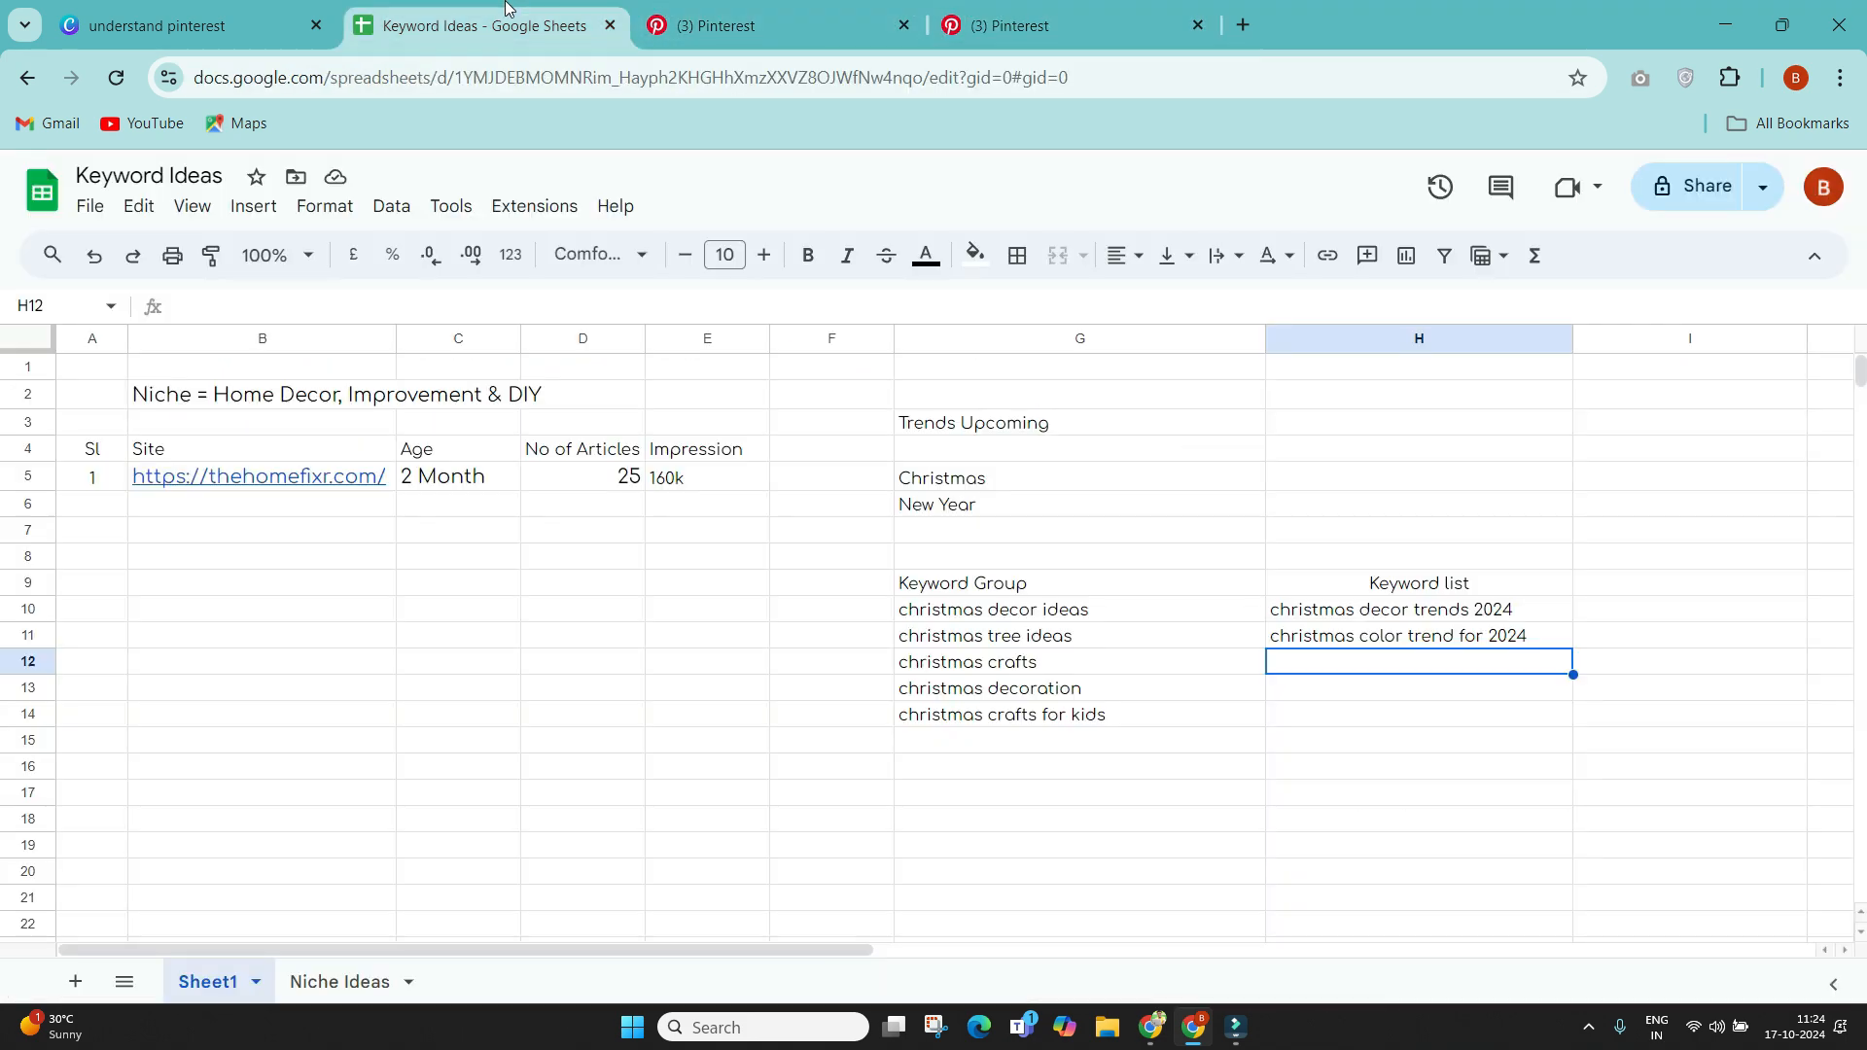
click(934, 610)
click(1080, 22)
click(718, 8)
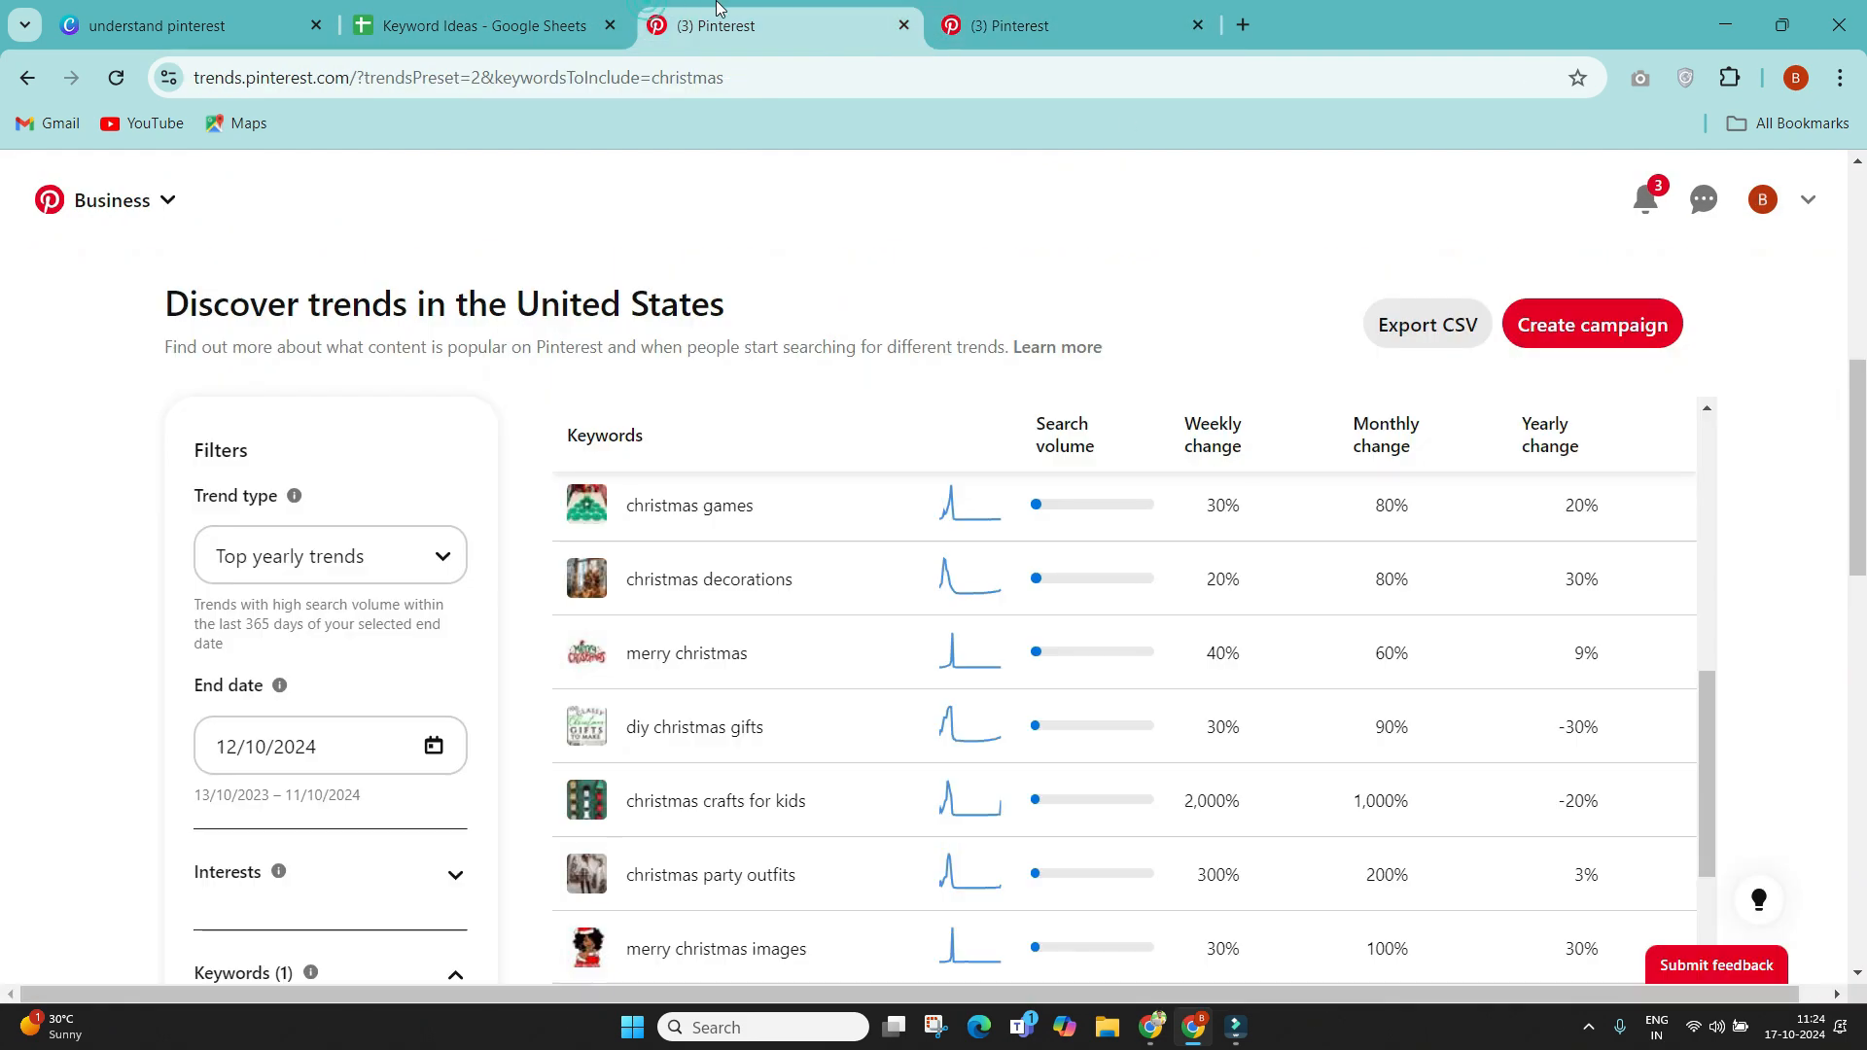
scroll(59, 583, down, 3)
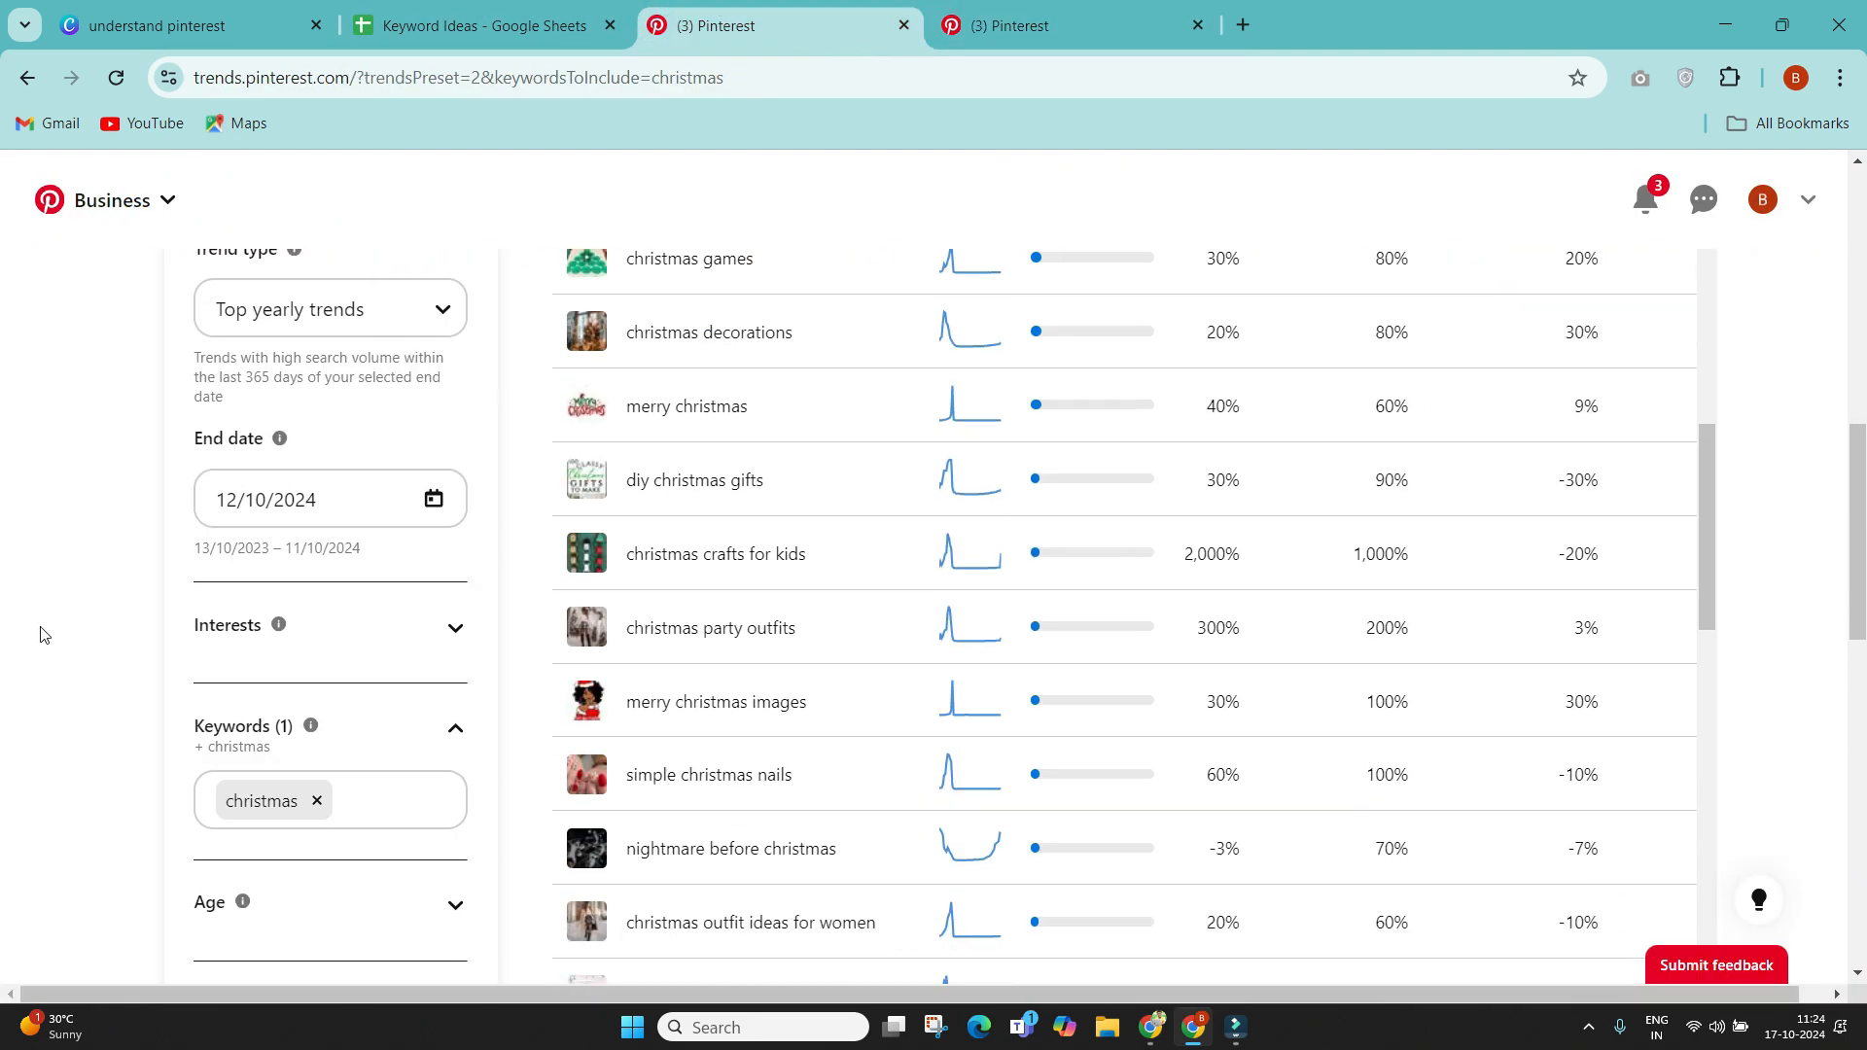
click(516, 18)
click(717, 11)
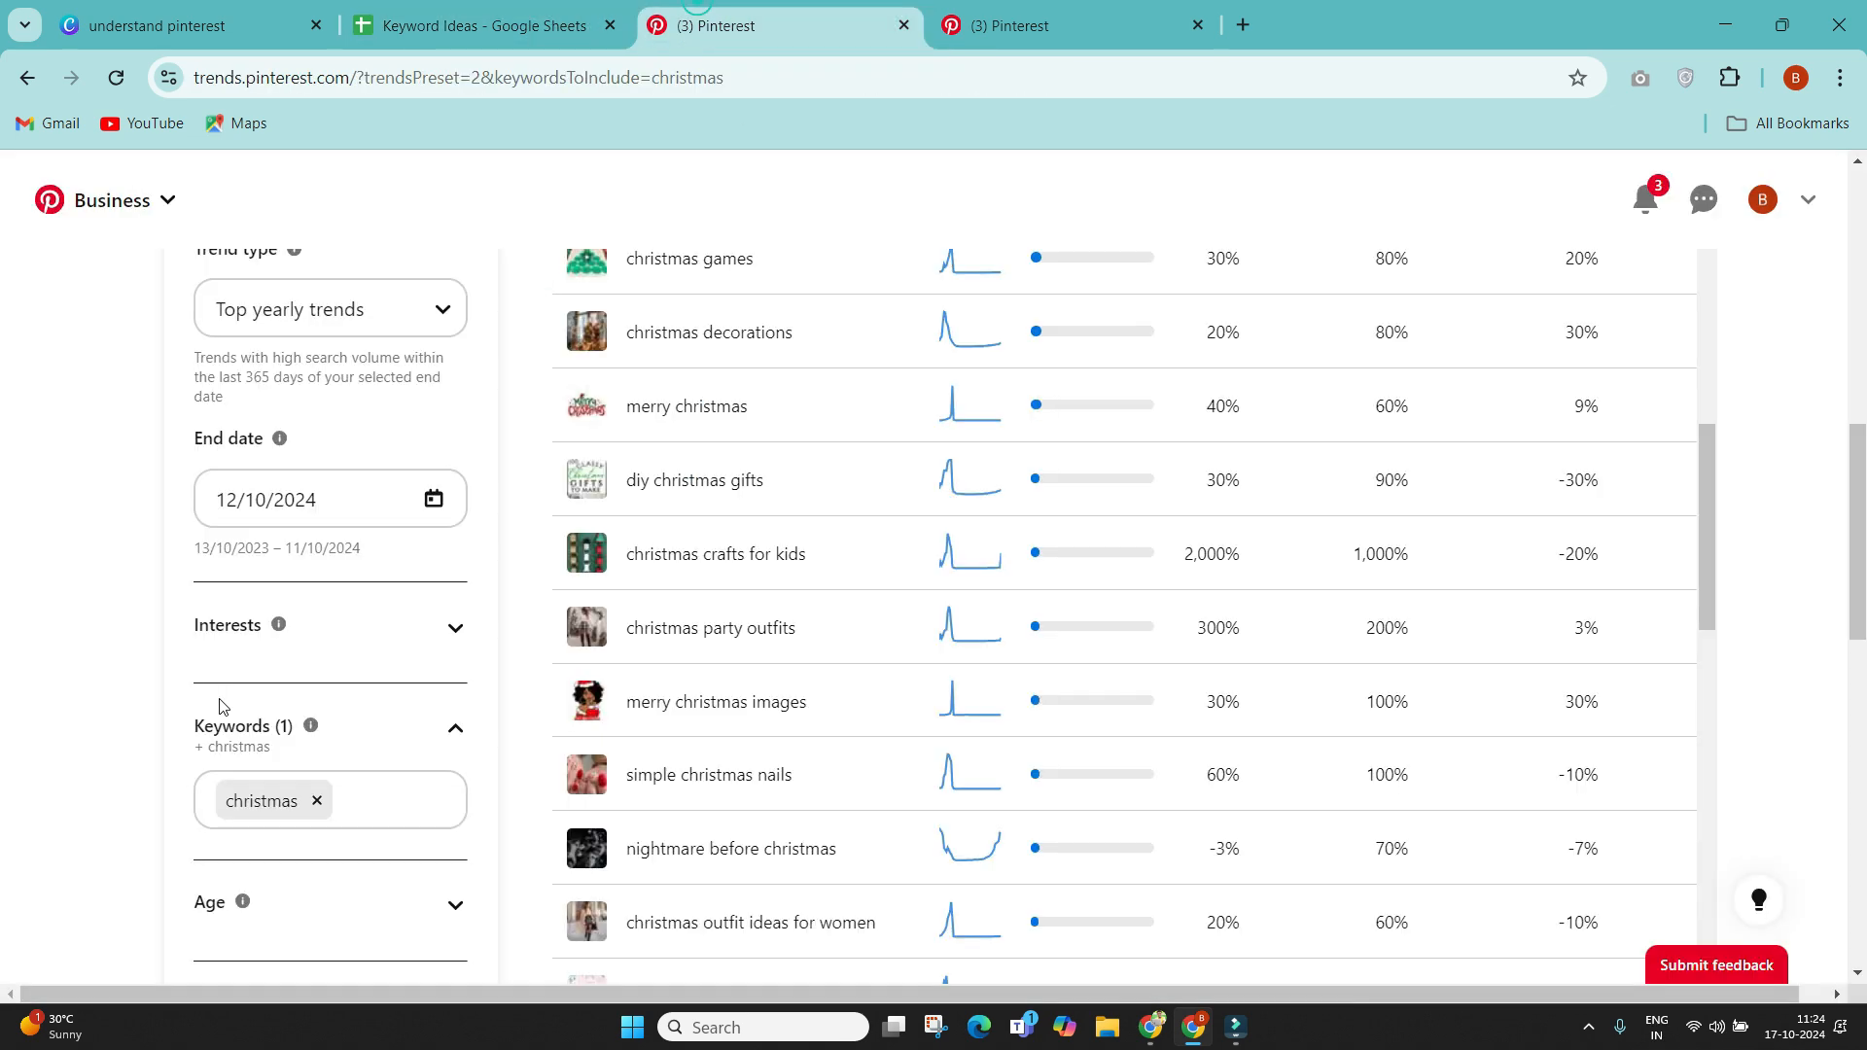
click(321, 799)
text(christmas decor ideas)
key(Return)
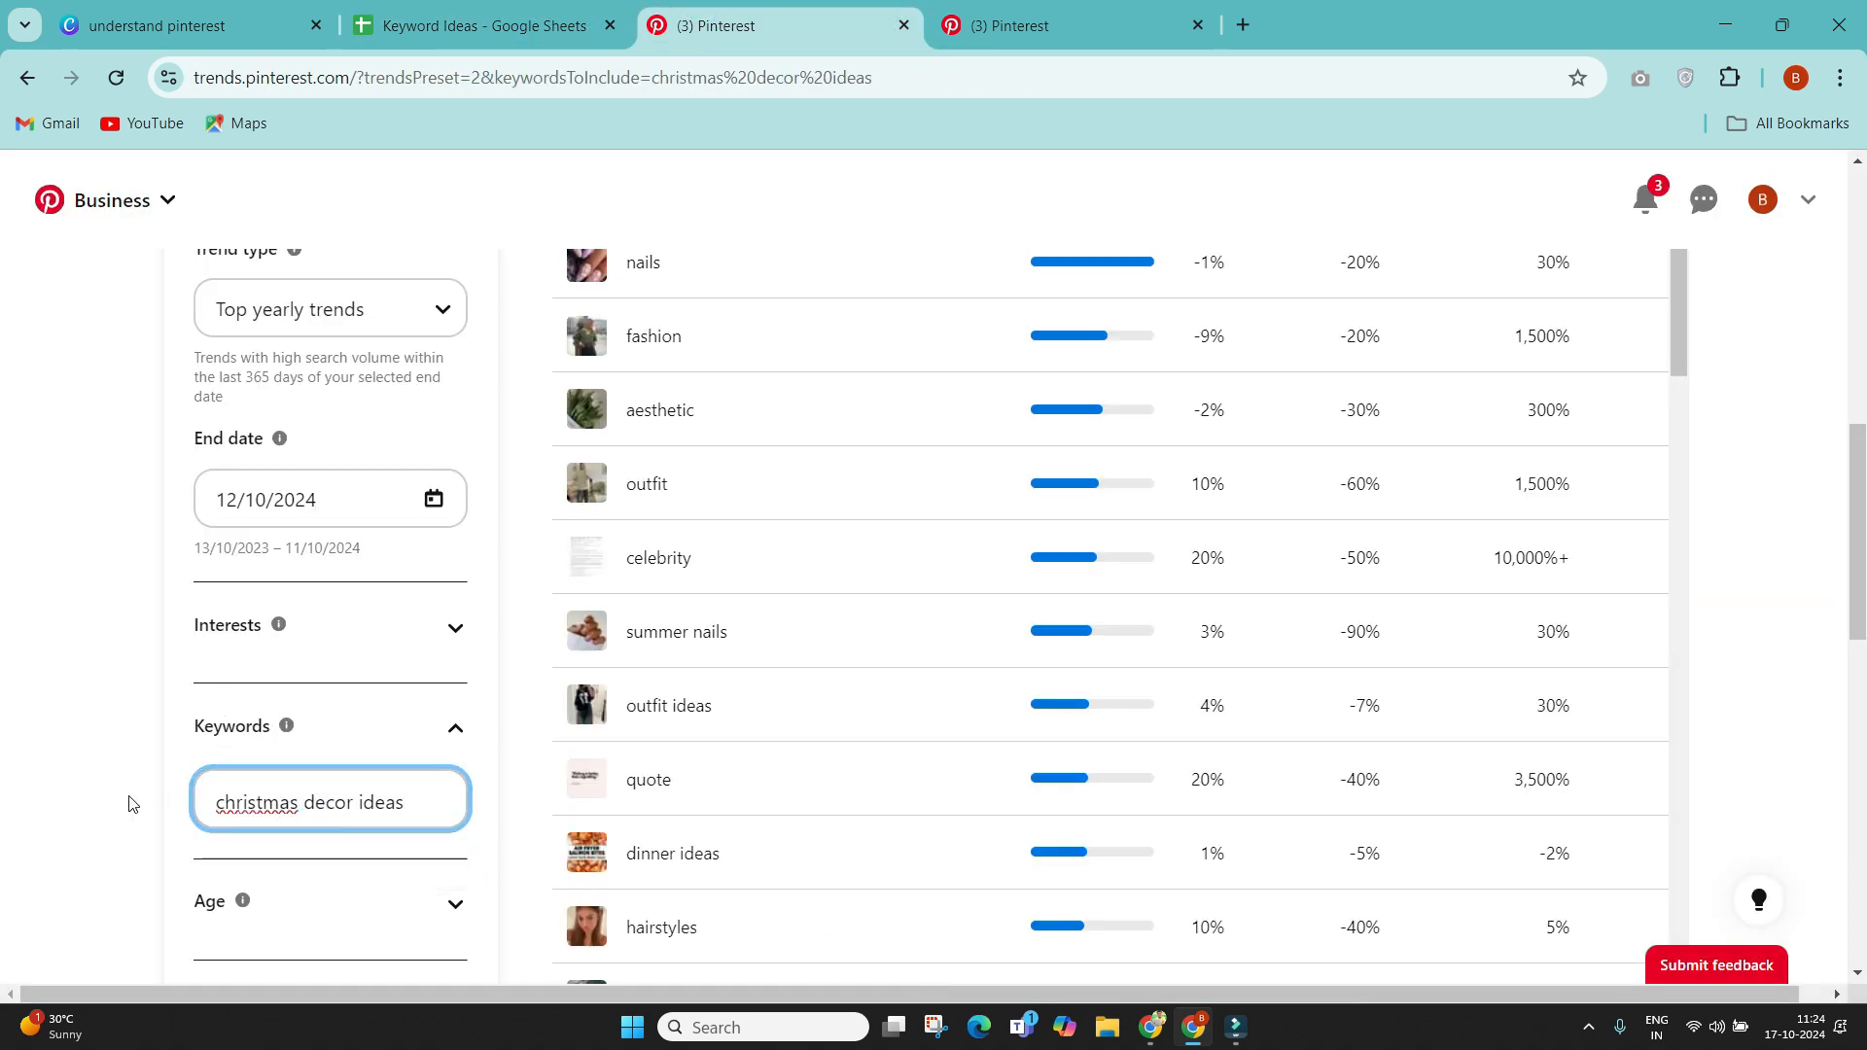
Step: Pick "christmas decor ideas for living room" from the filtered trends, enter it in cell H12, and fit column H to its contents
scroll(127, 800, up, 1)
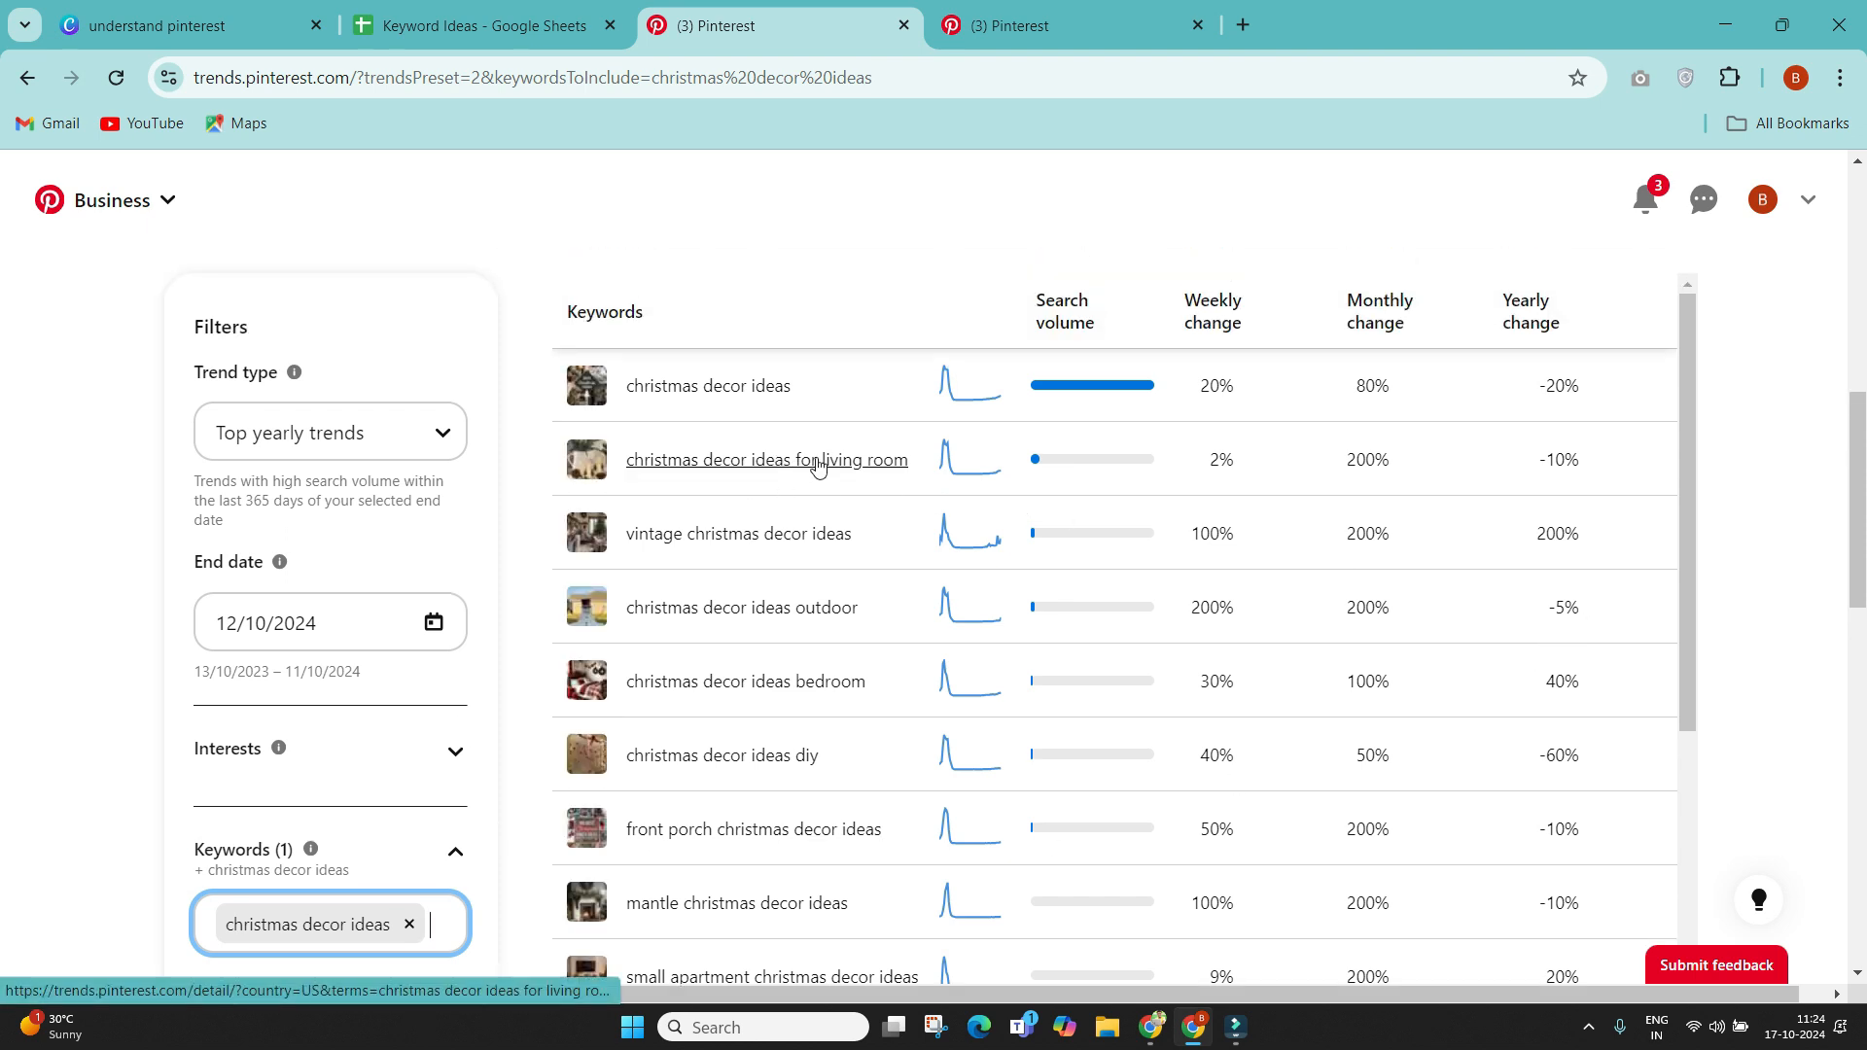
click(515, 23)
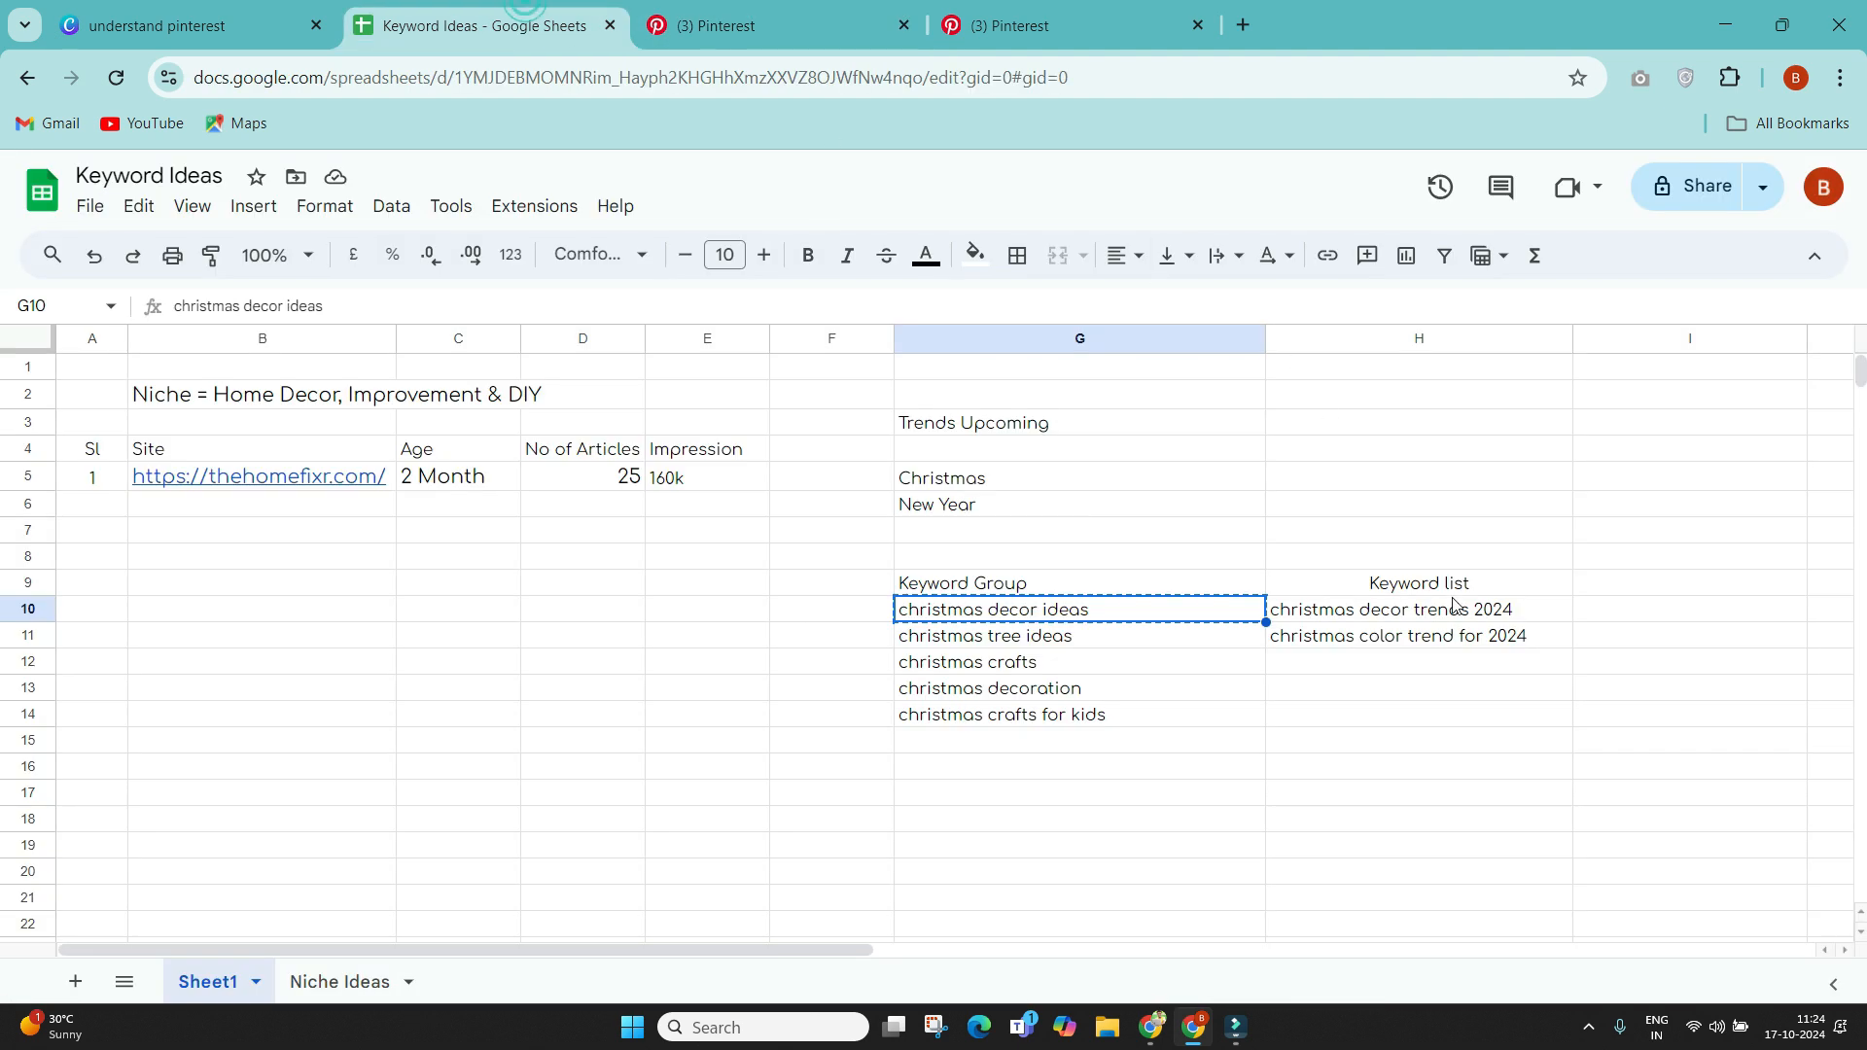
click(1364, 659)
text(chris)
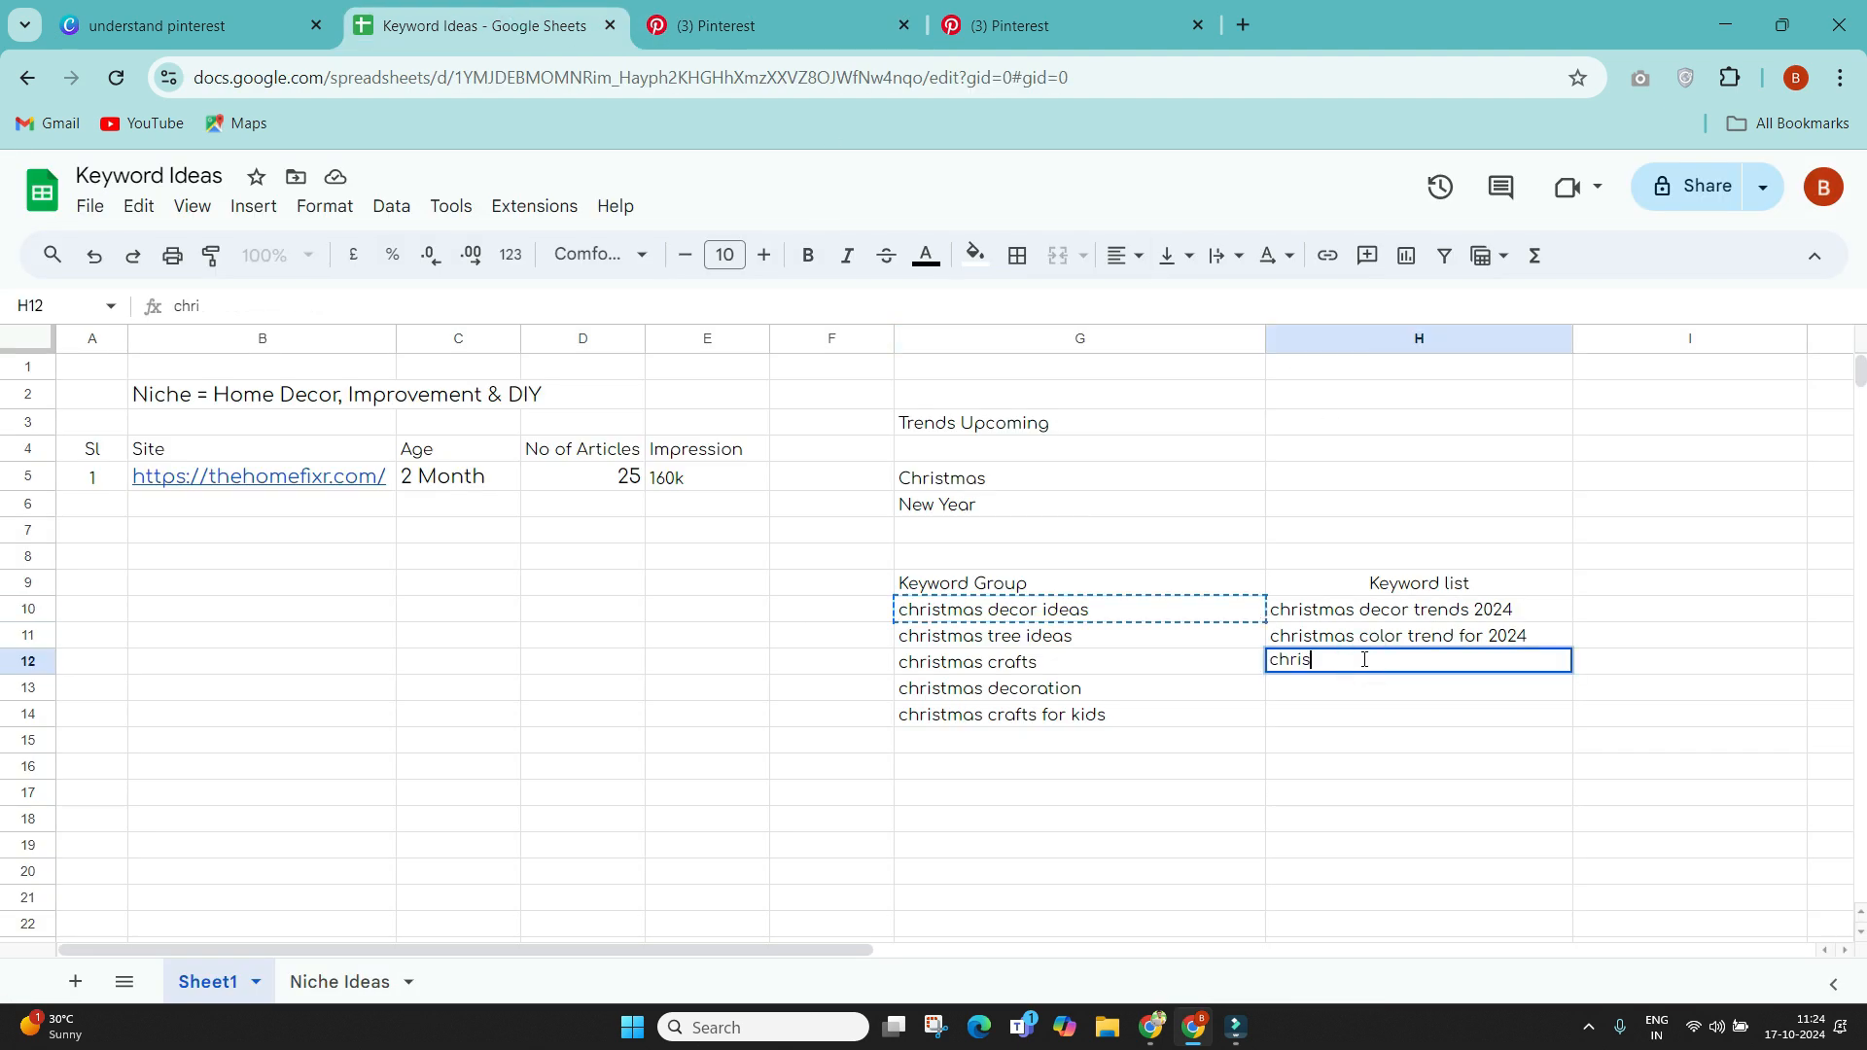
text(tmas decor ide)
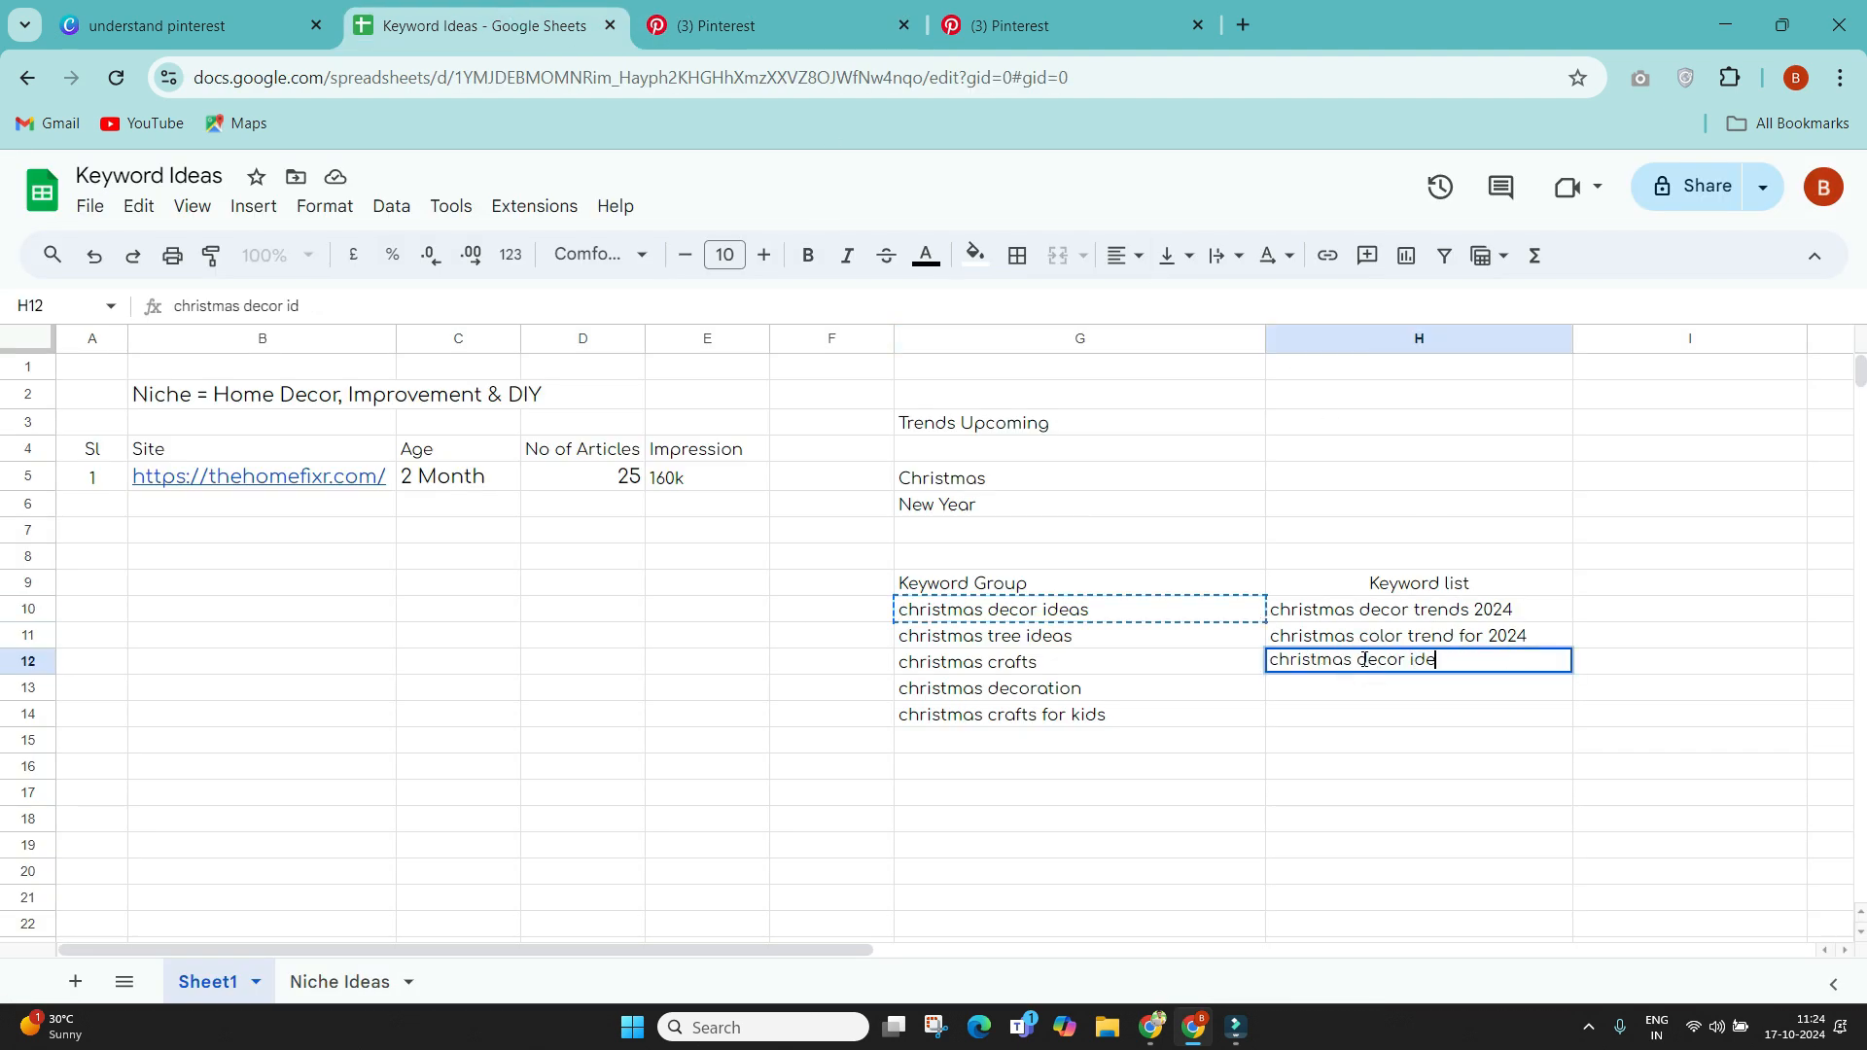
text(as for living room)
key(Return)
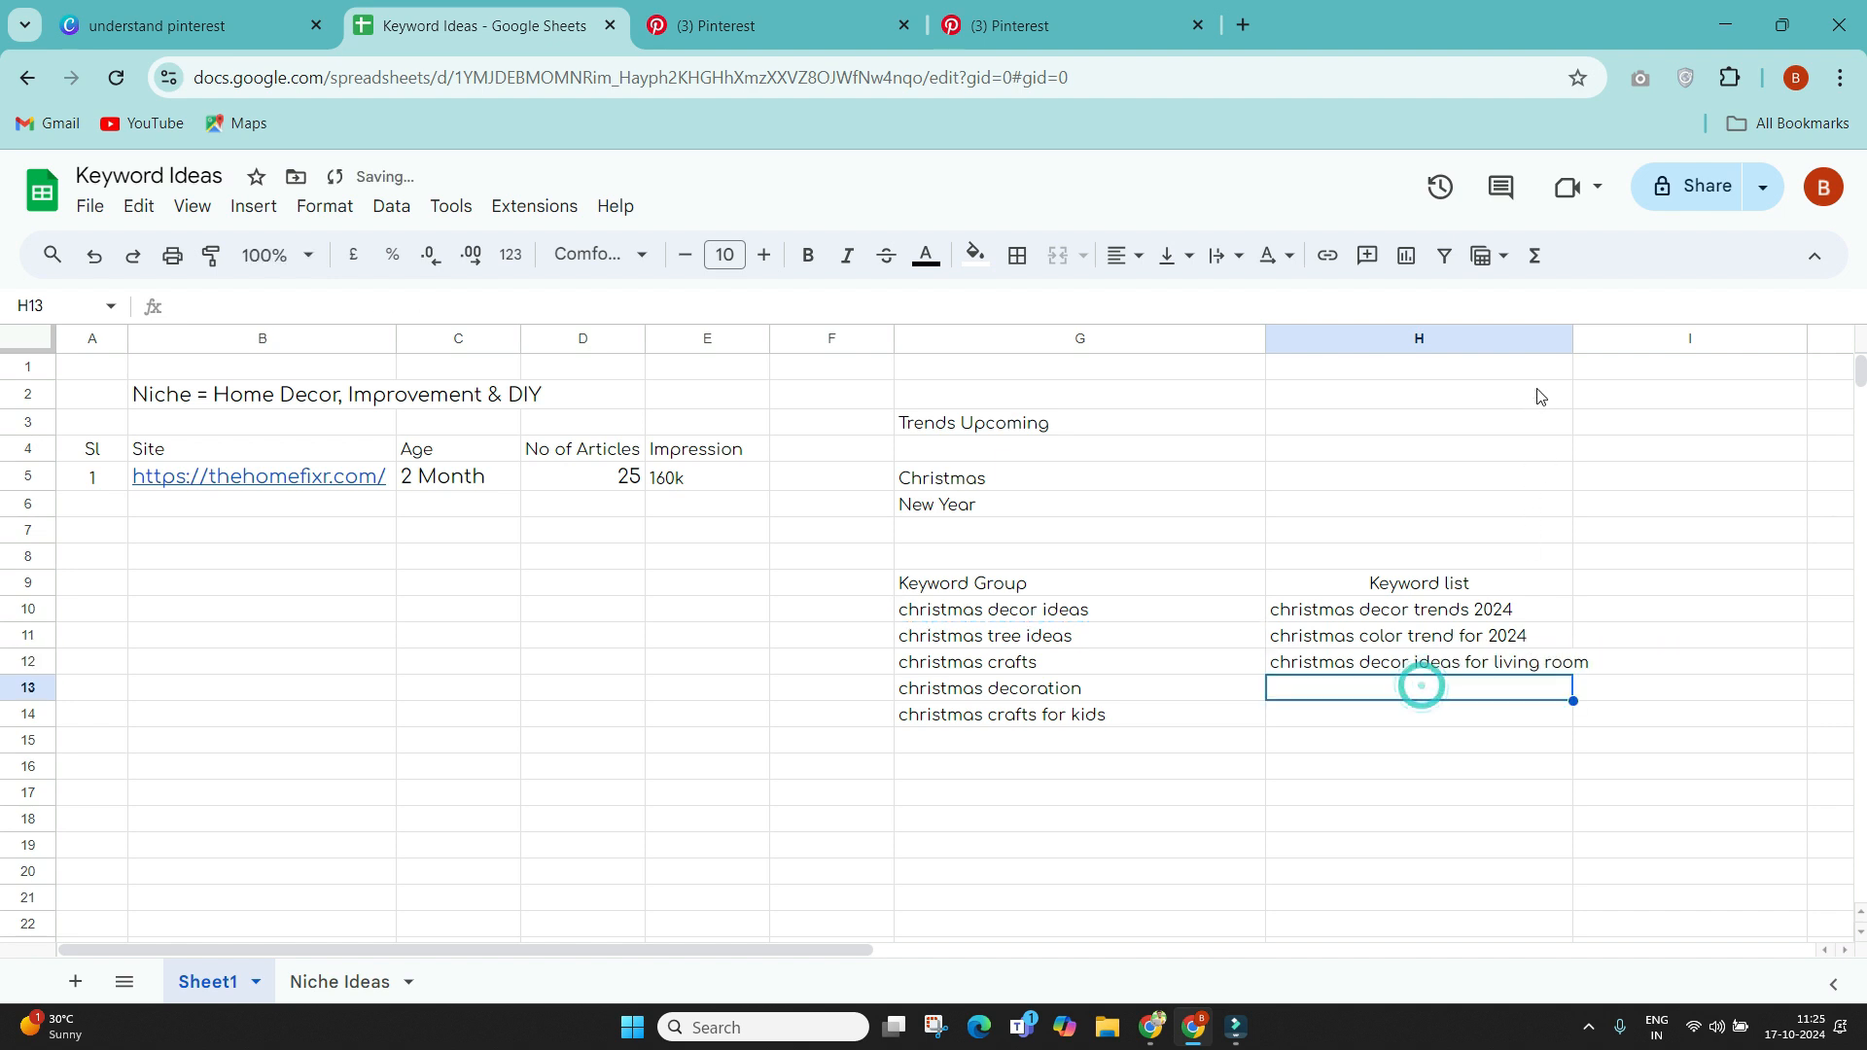
double_click(1573, 340)
Step: Check the filtered trends for an outdoor keyword and enter "christmas decor ideas outdoor" in cell H13 of the Keyword Ideas spreadsheet
click(787, 25)
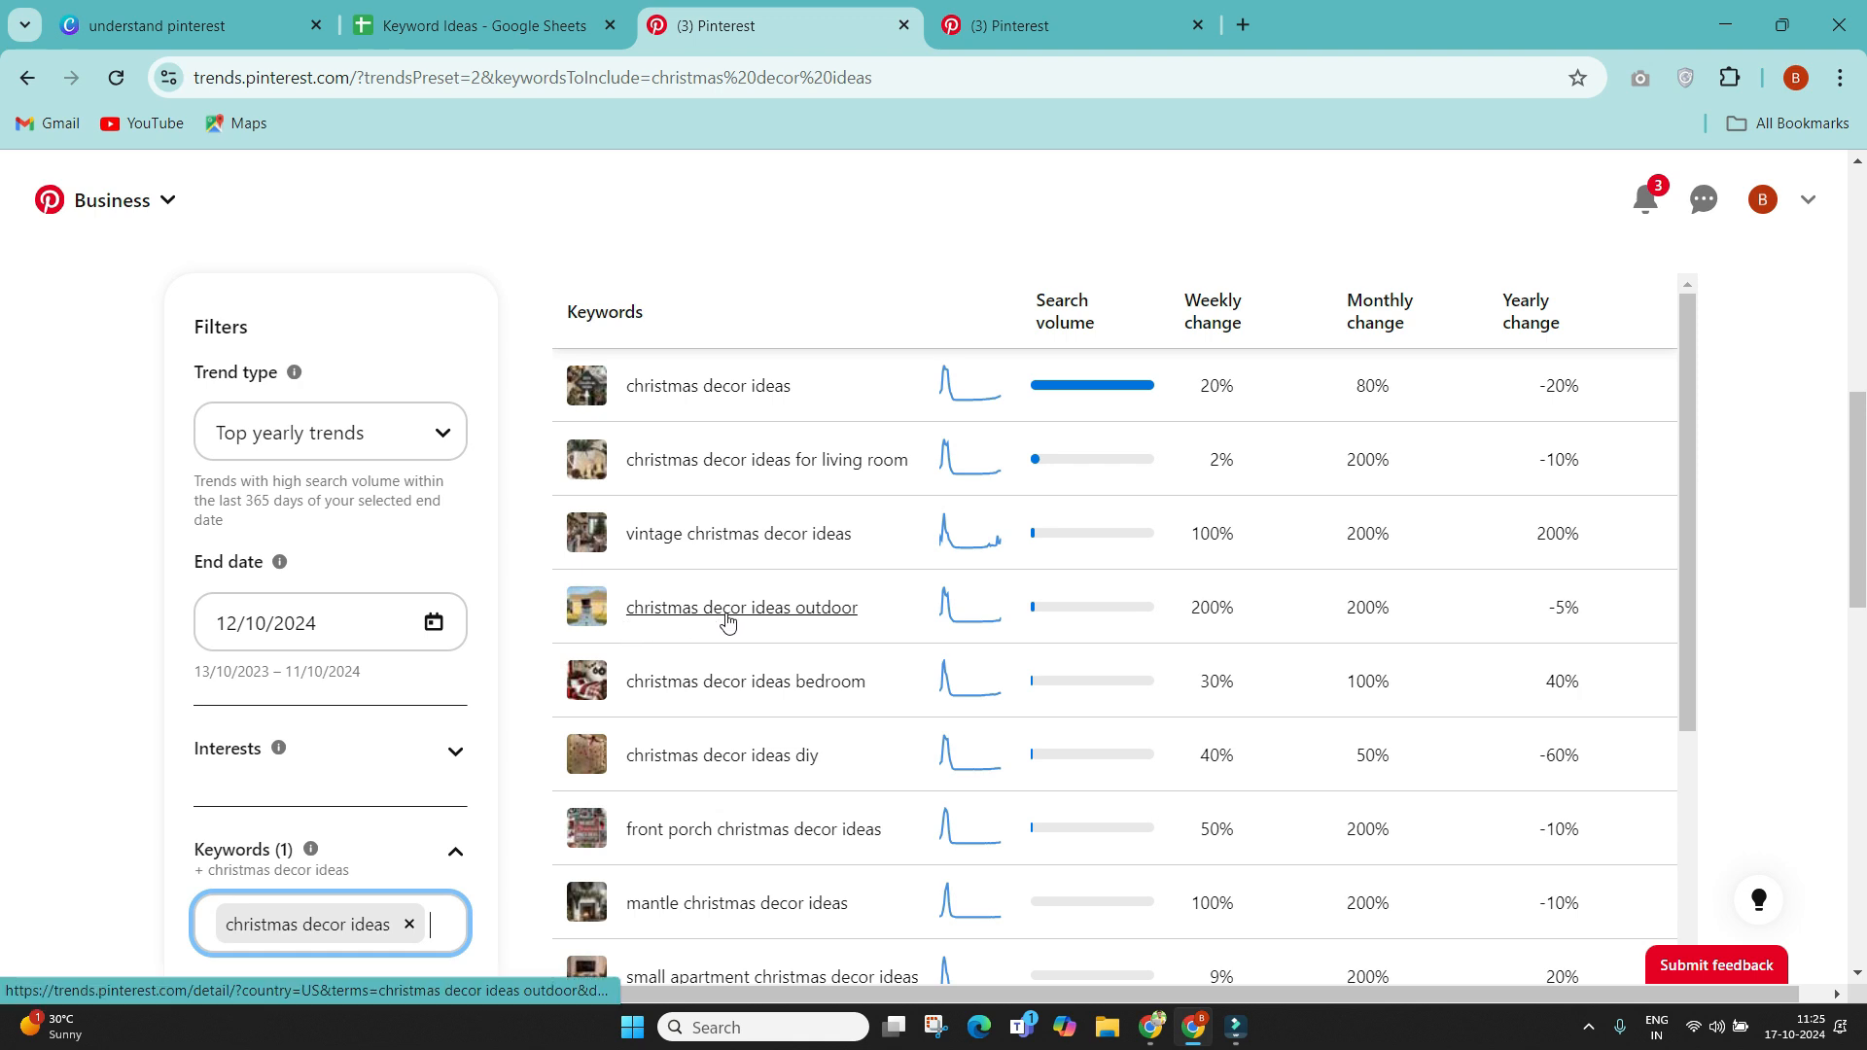
key(ctrl+shift+Tab)
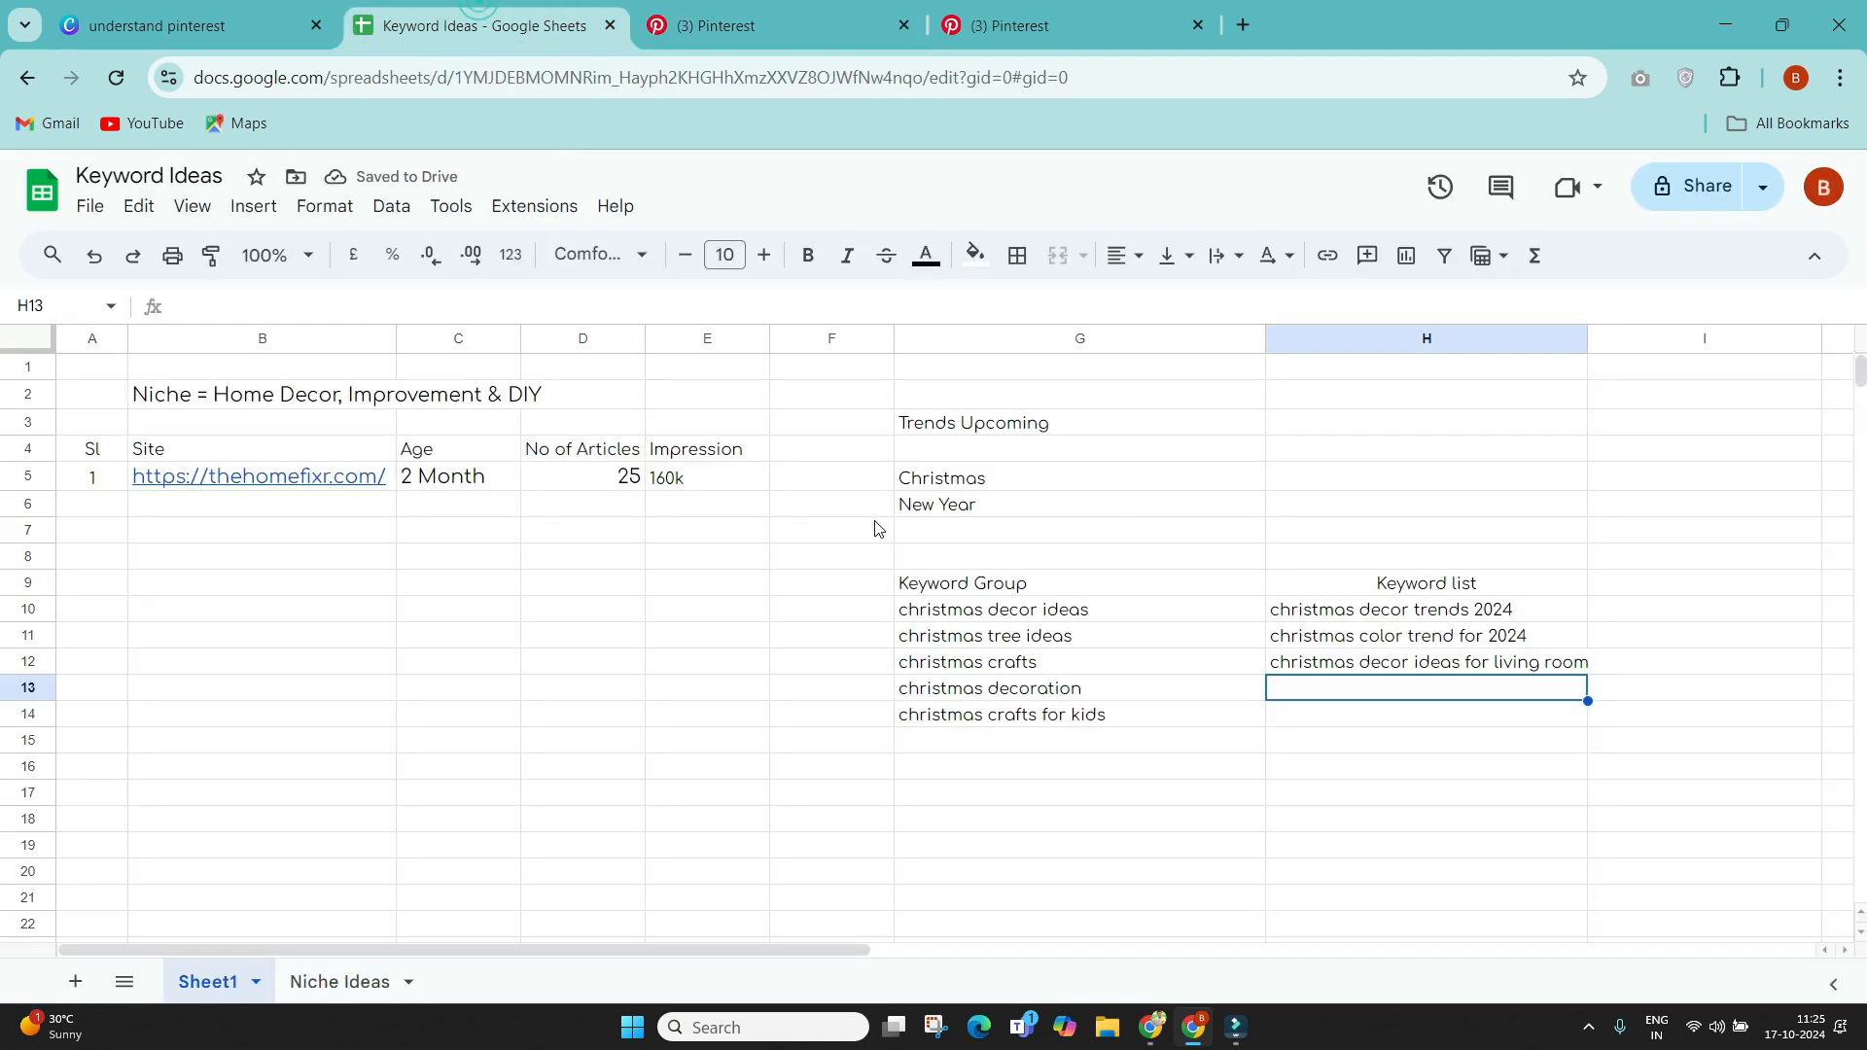
text(christmas de)
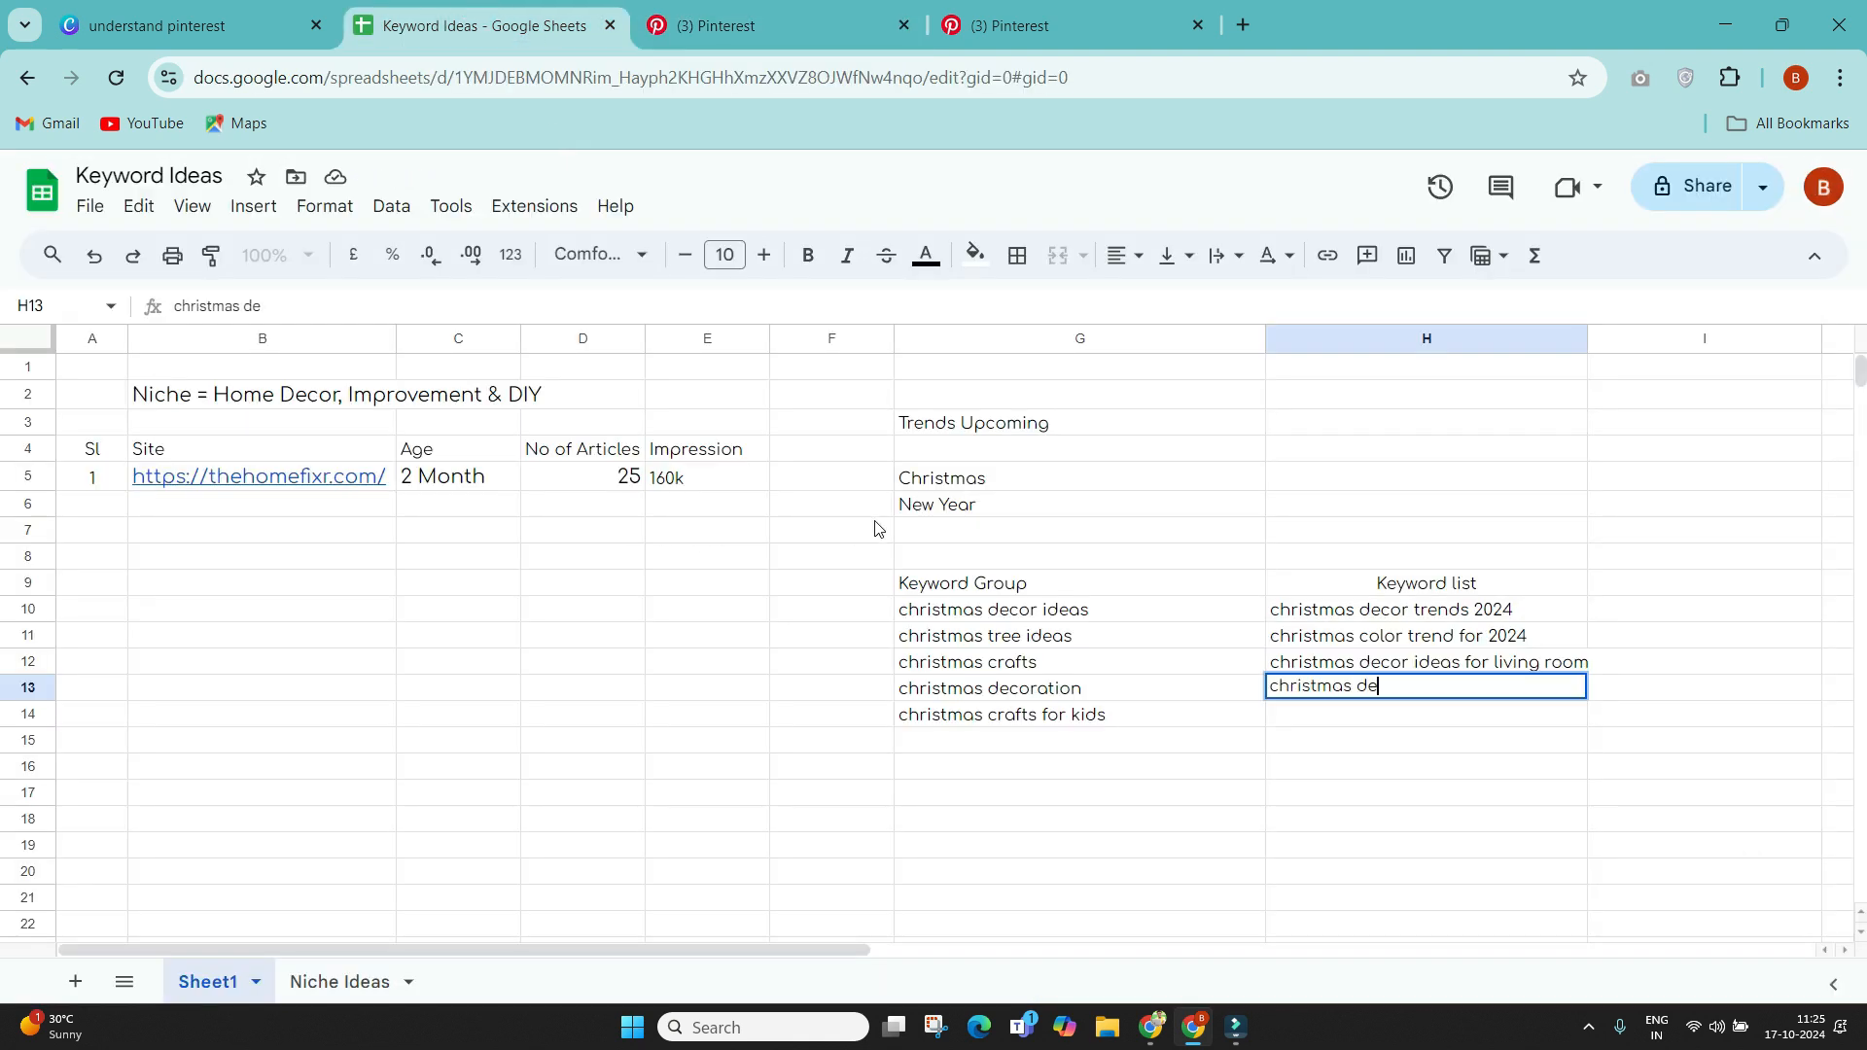
text(cor ideas outdoor)
click(1296, 754)
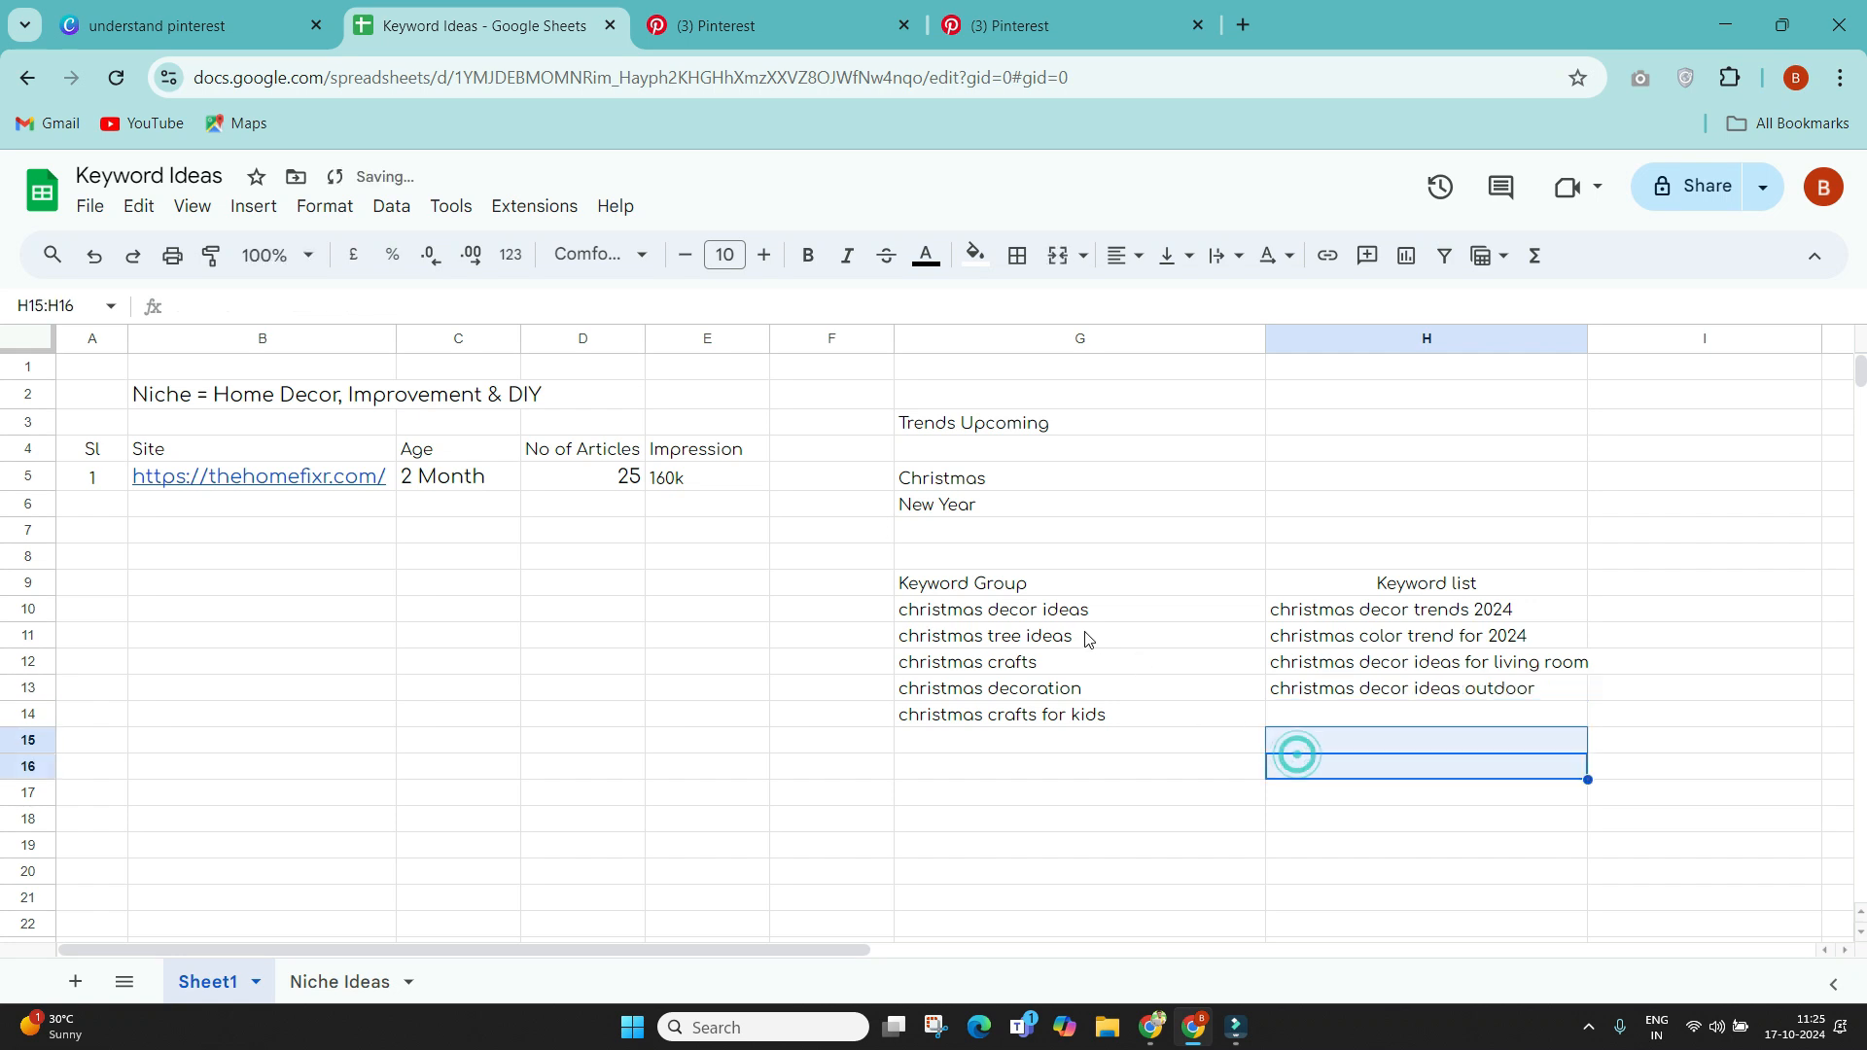
Step: Check the "christmas crafts" group in cell G12 and replace the keyword filter on Pinterest Trends with "christmas craft"
click(1079, 627)
click(985, 672)
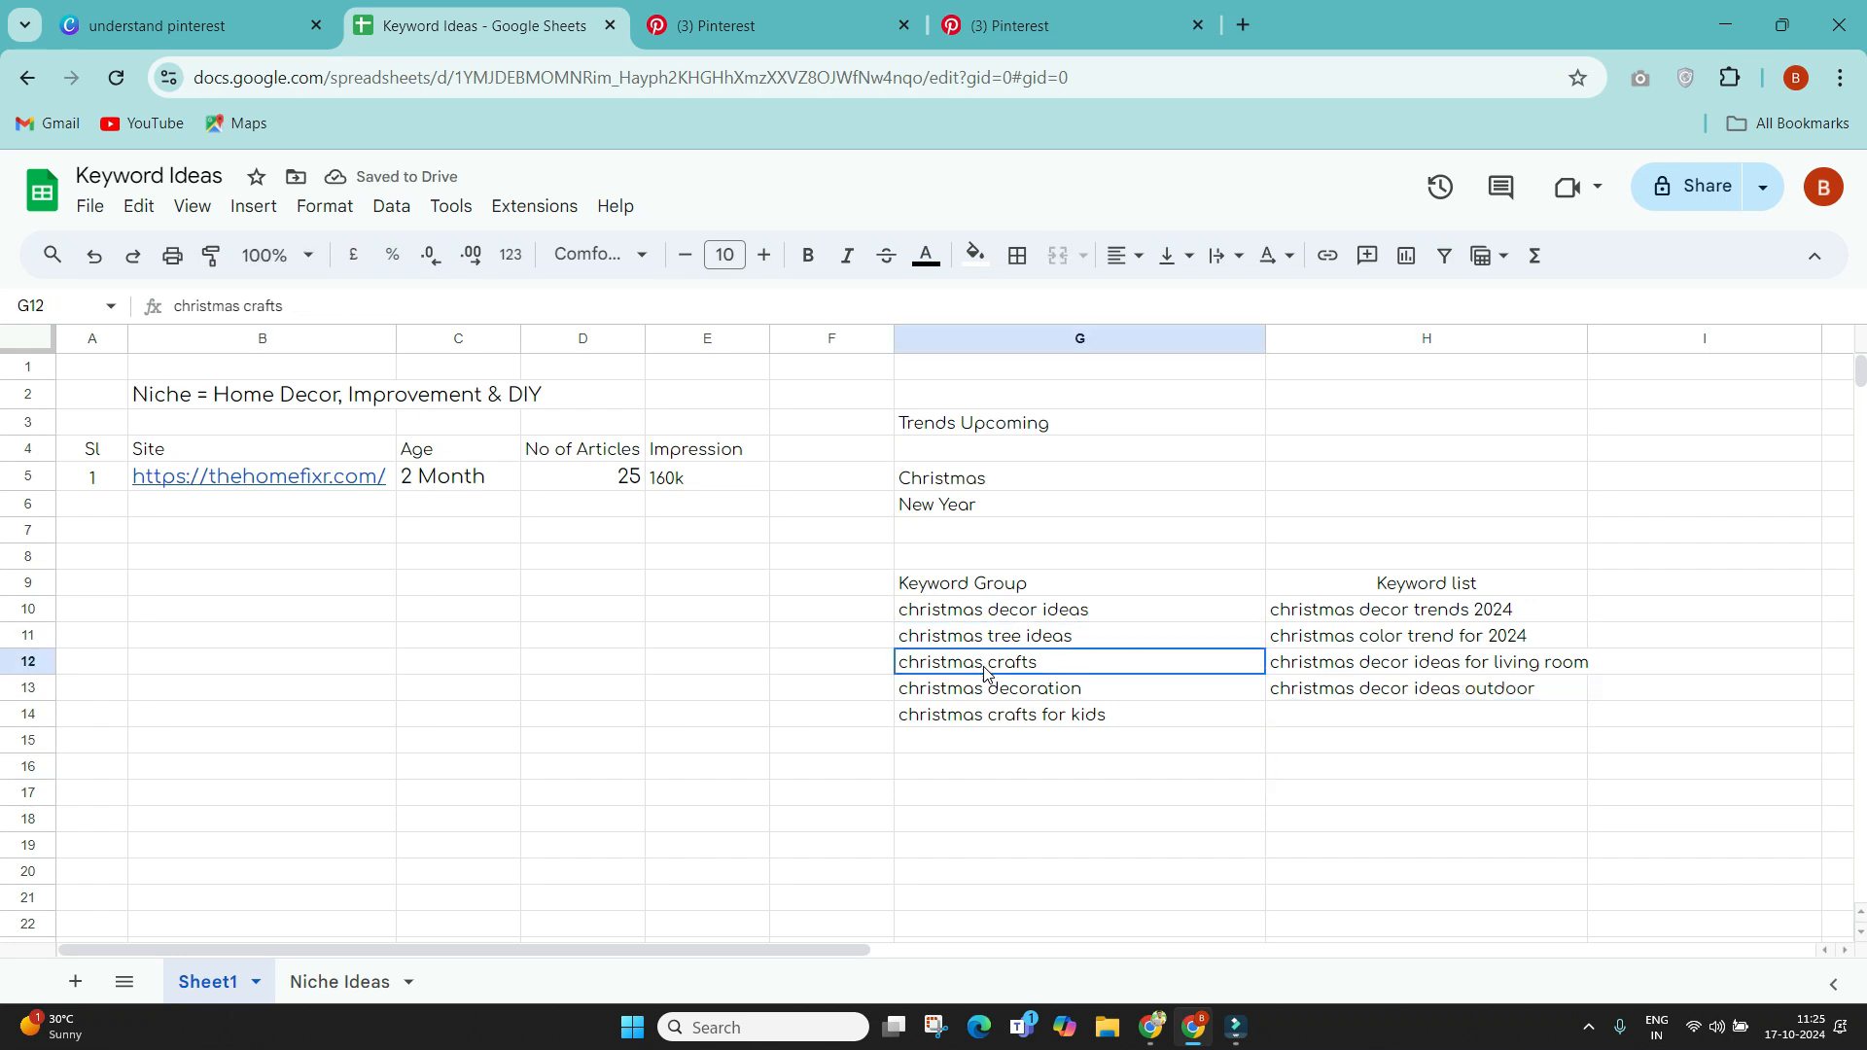
click(714, 25)
double_click(325, 914)
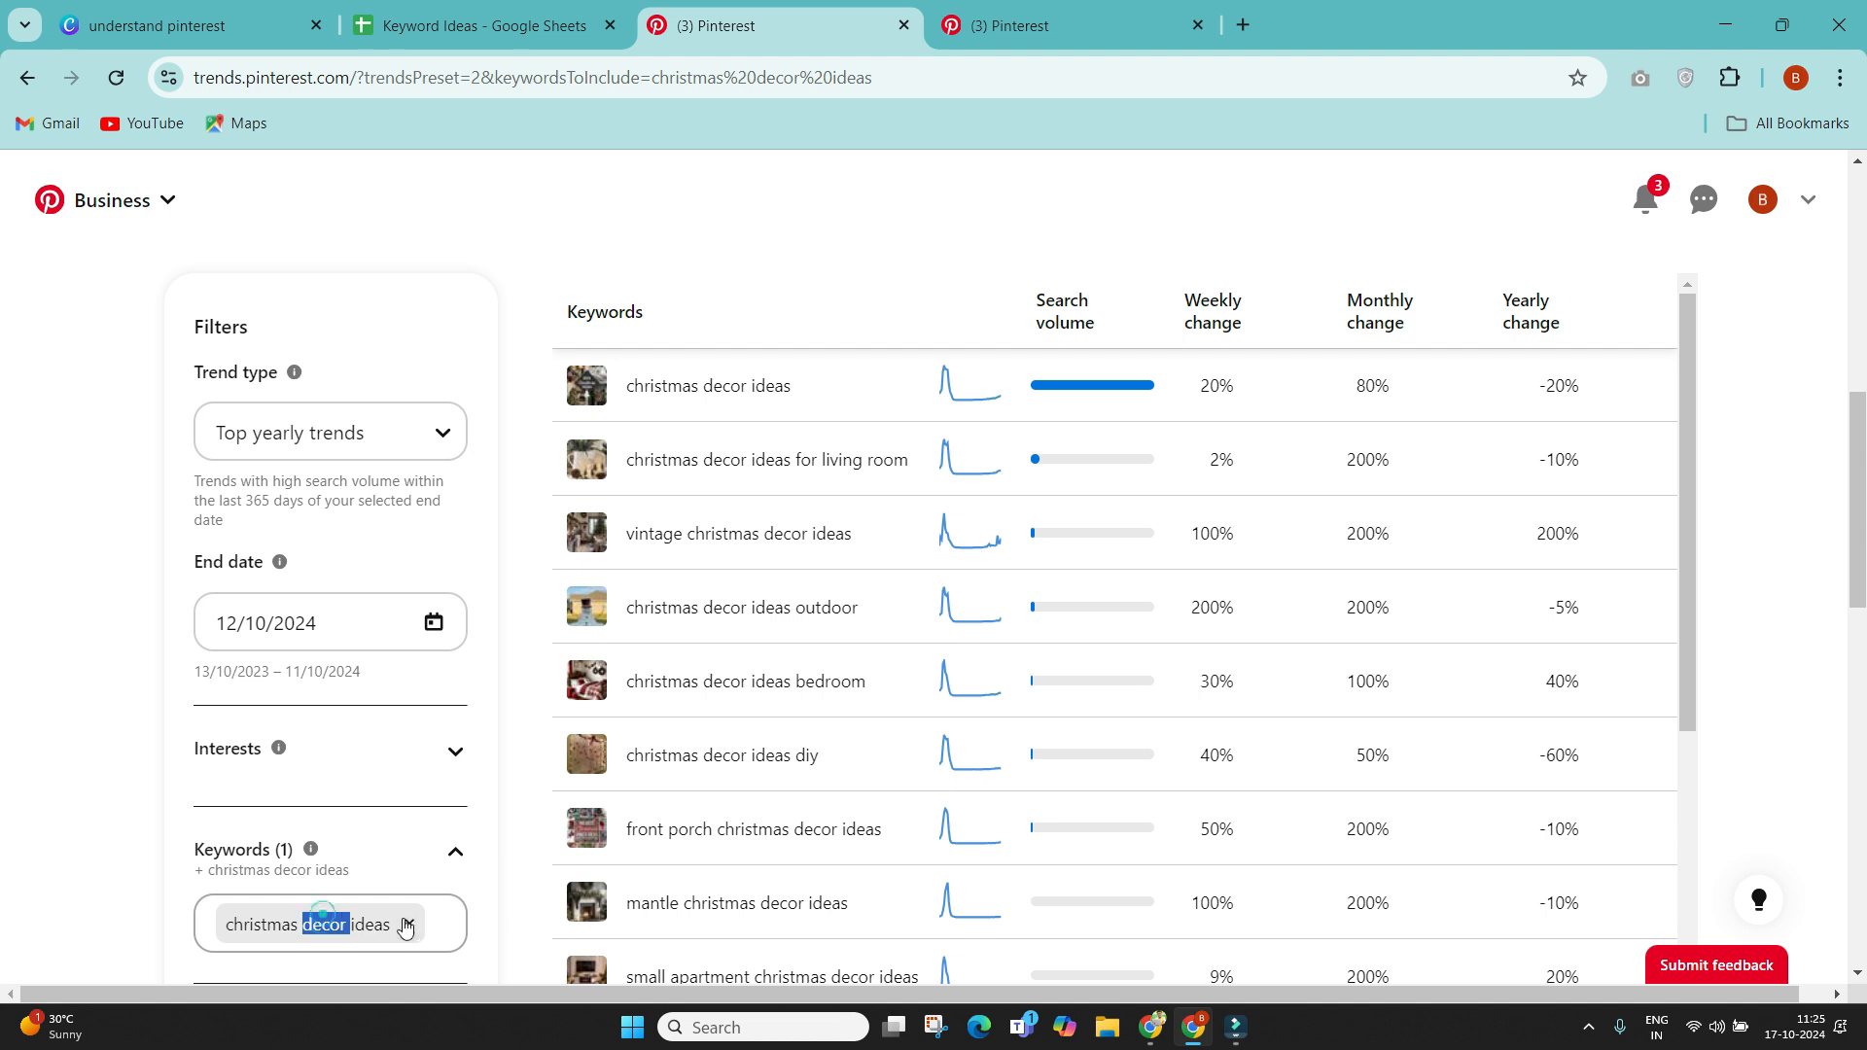
click(410, 923)
text(chri)
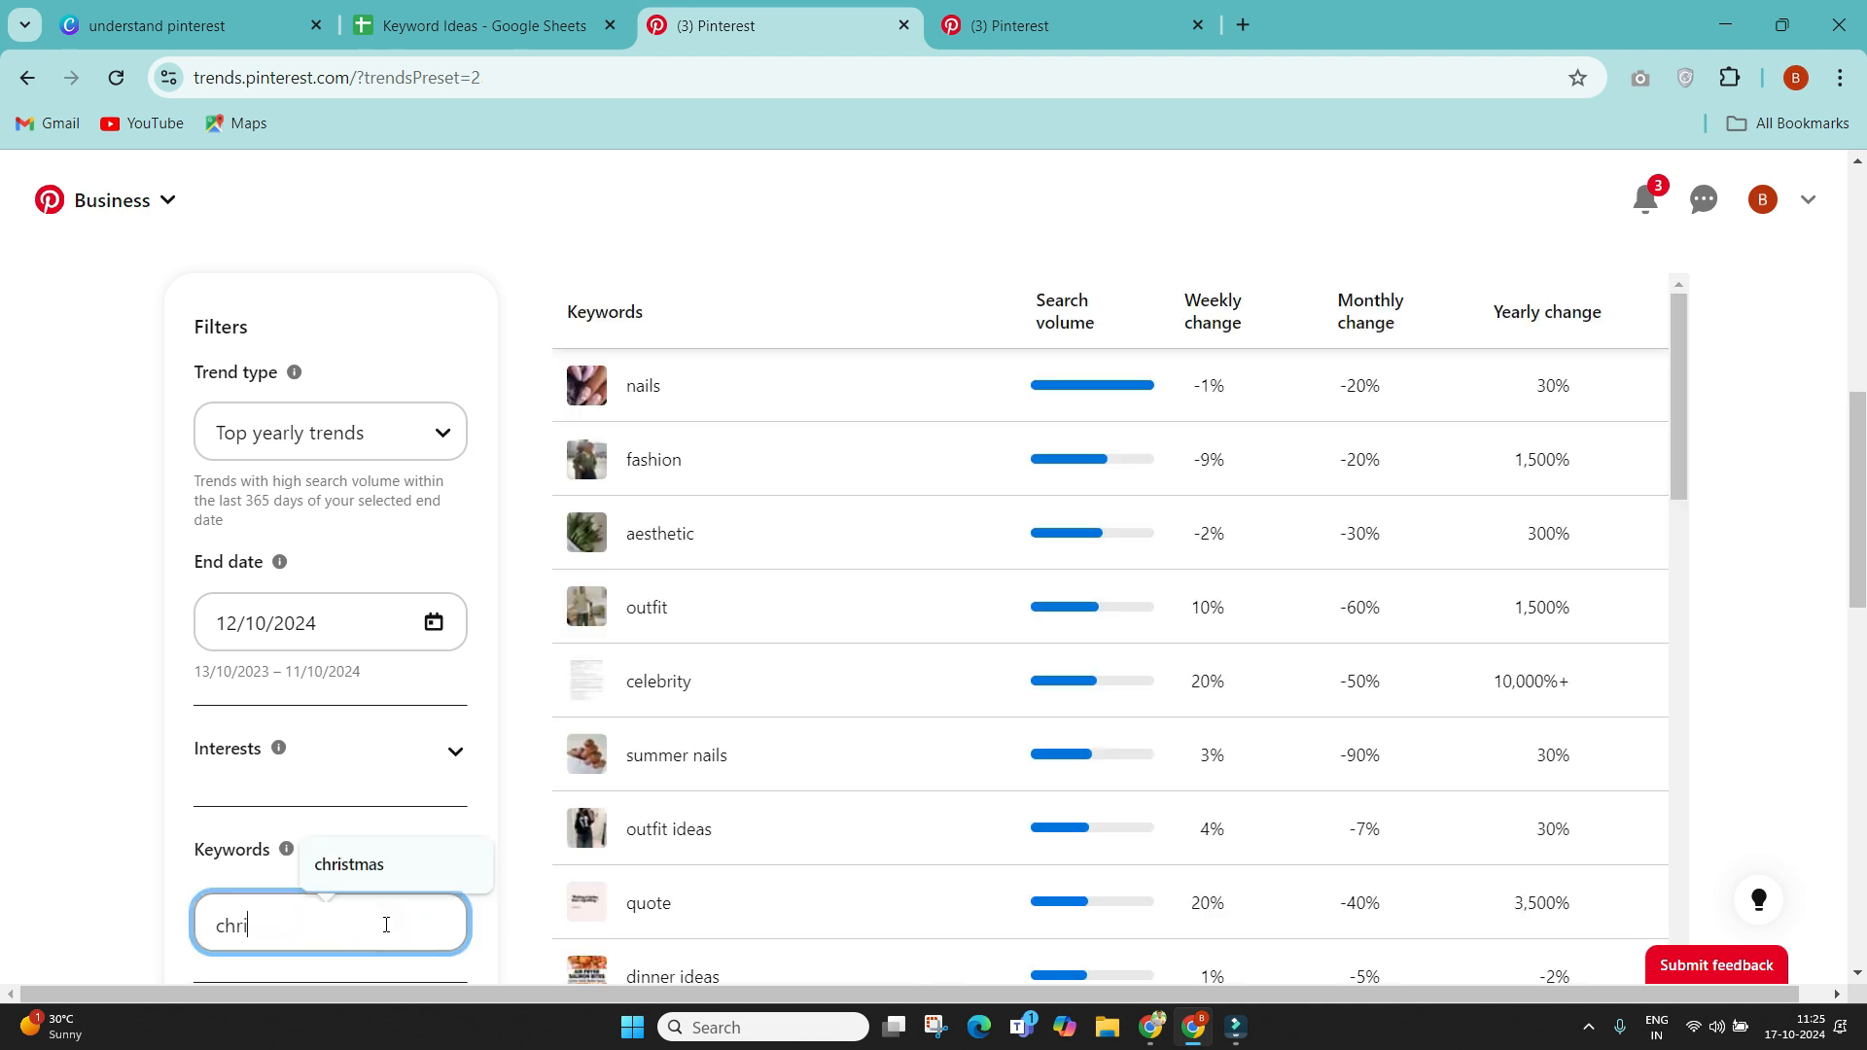
text(stmas craft)
key(Return)
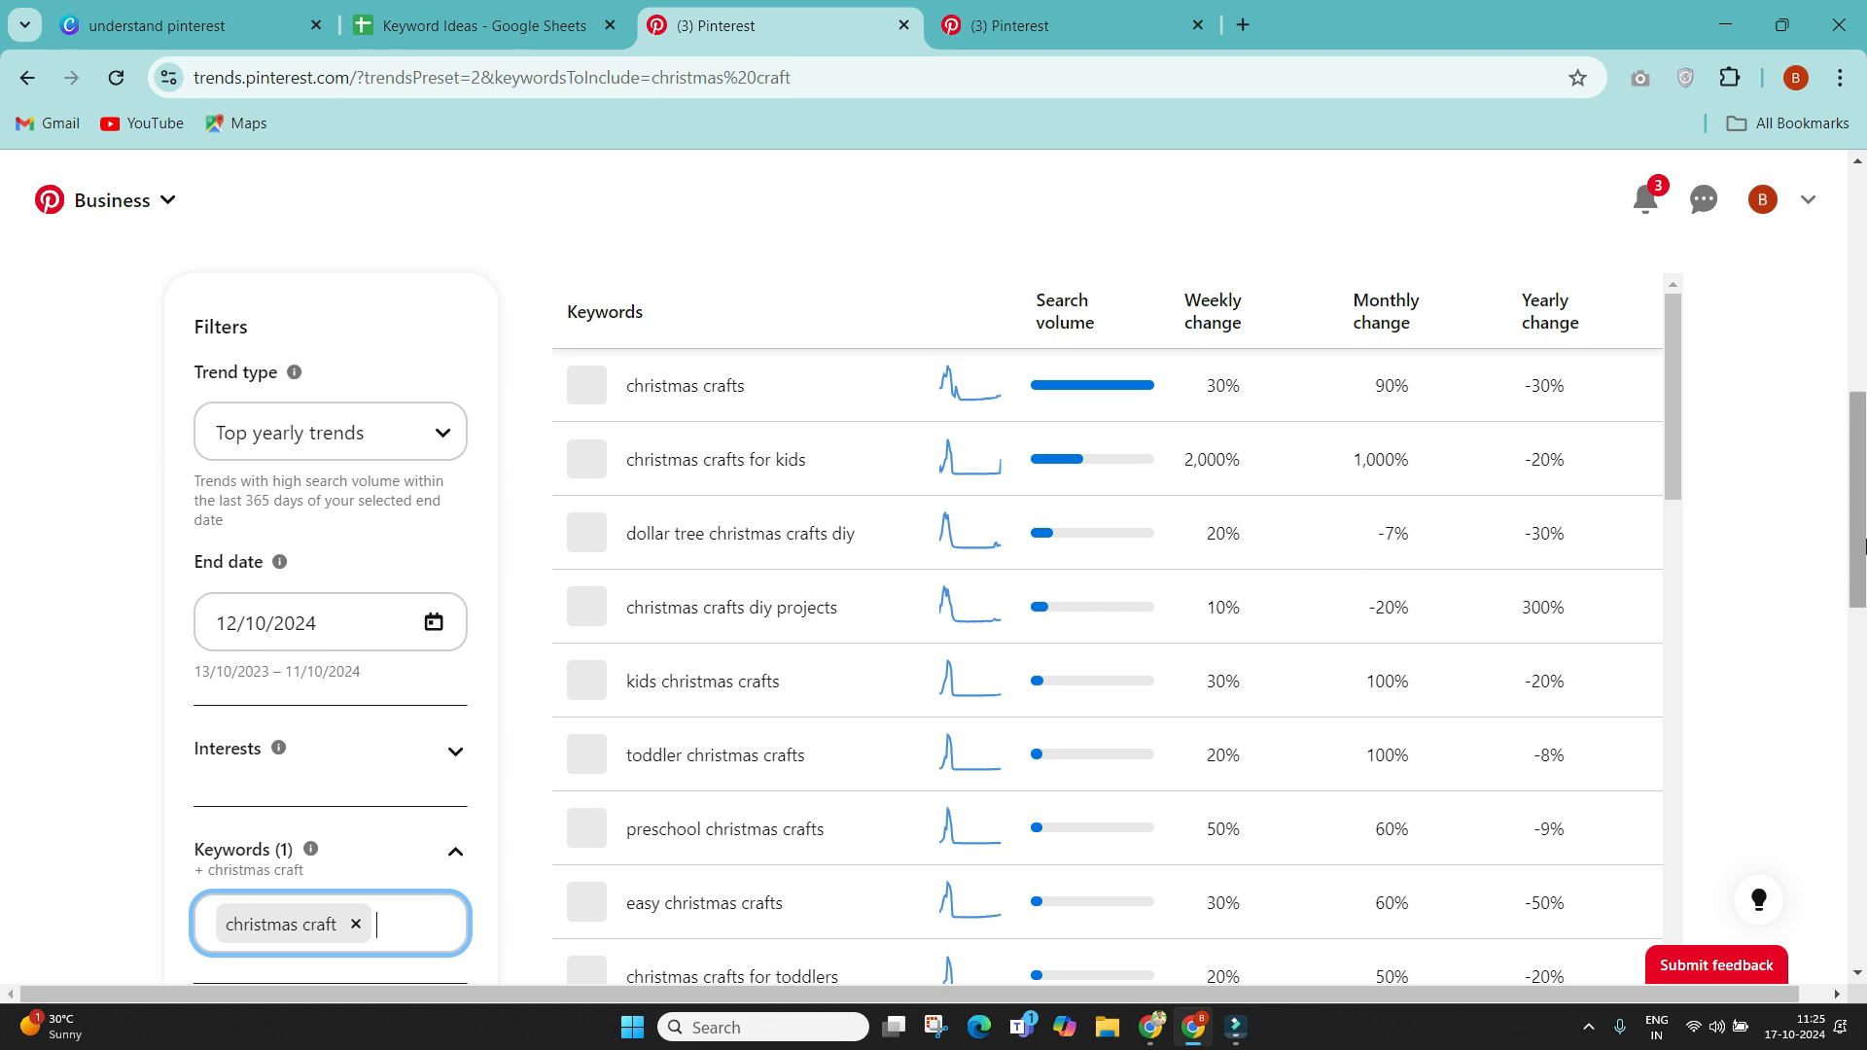
scroll(816, 525, down, 1)
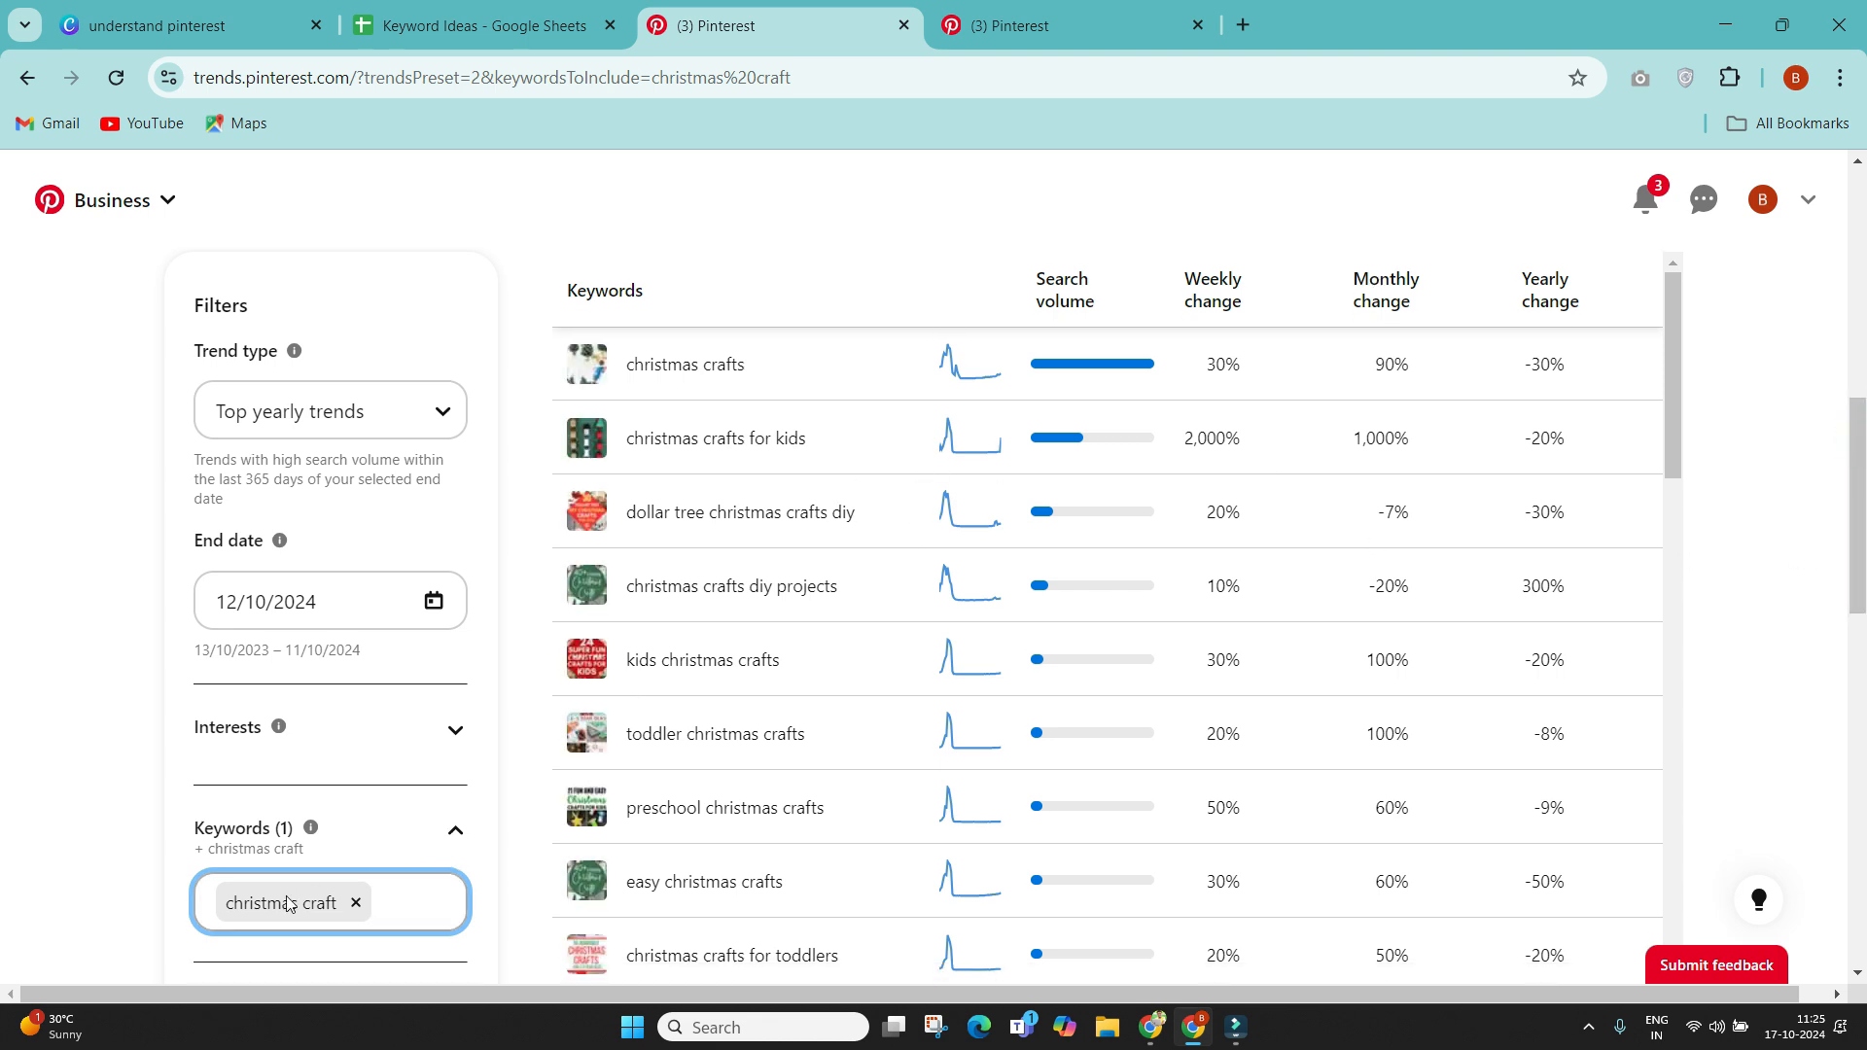
double_click(255, 904)
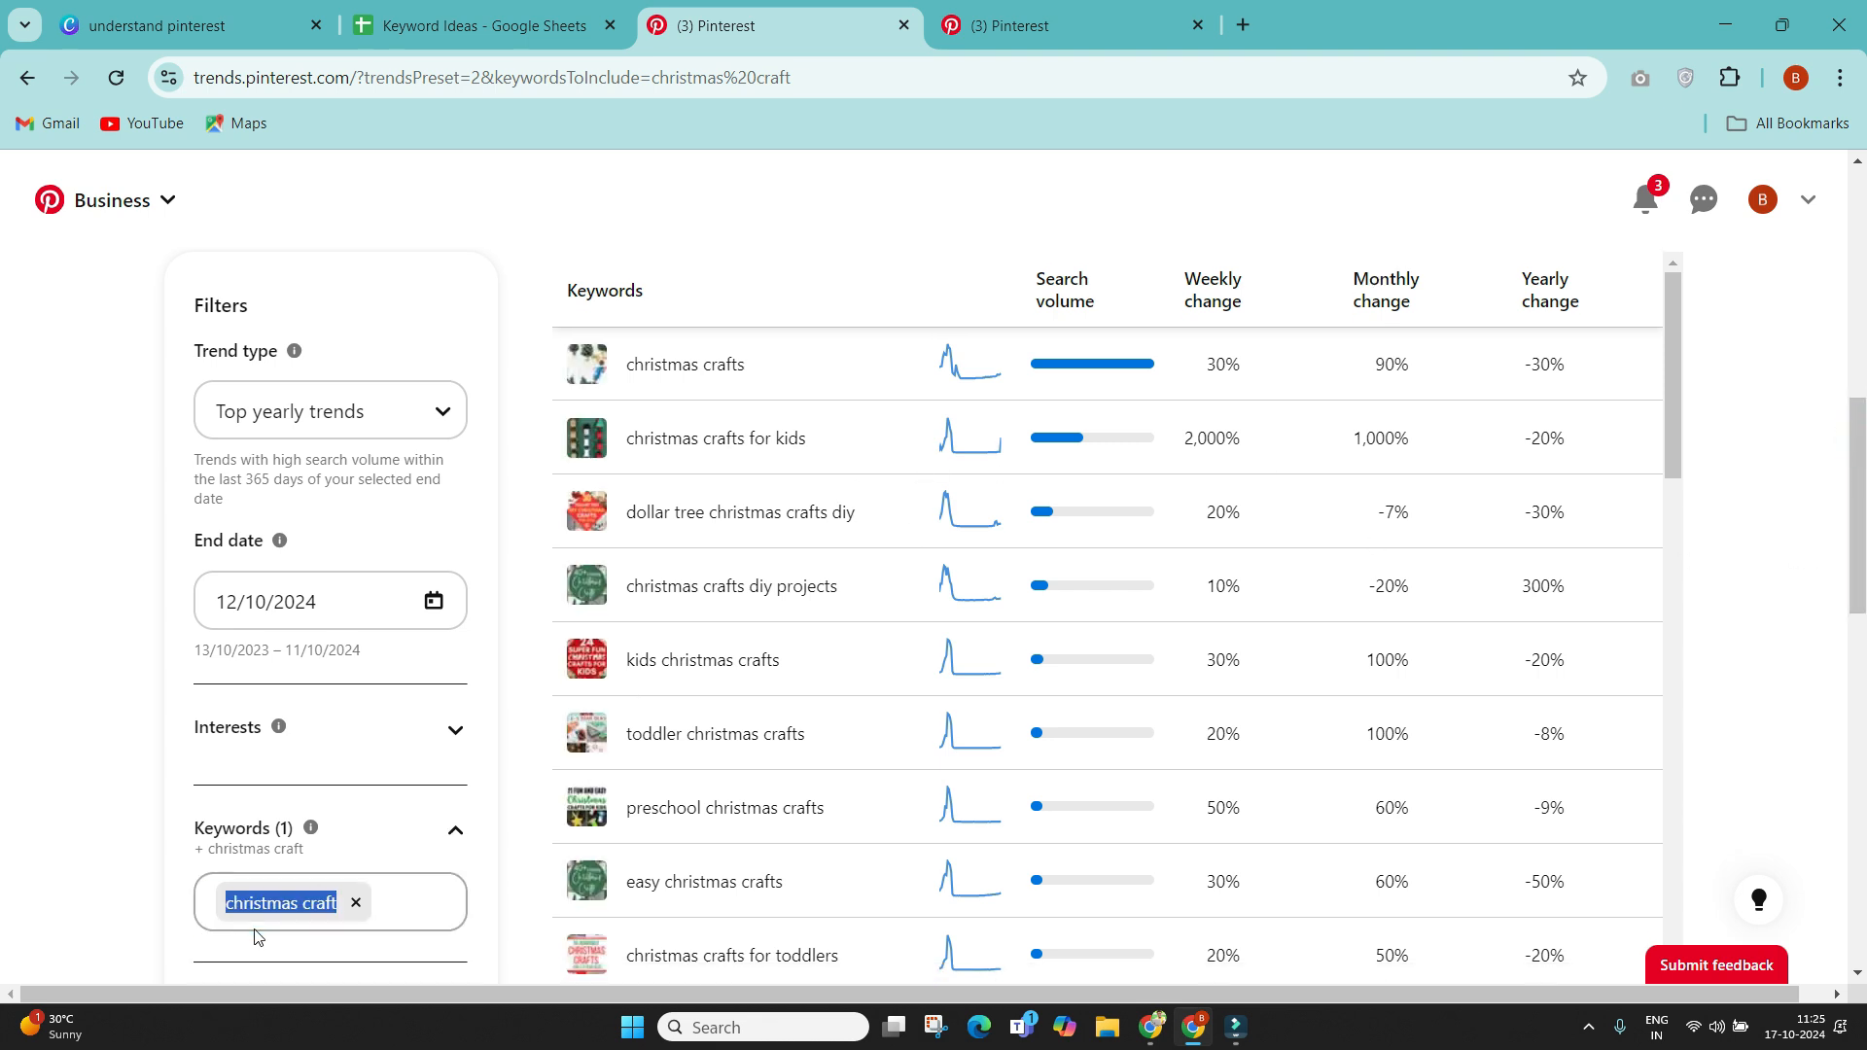
Step: Open the "christmas crafts" trend details in a new tab and look up comparison keywords for "christmas craft for kids"
ctrl+click(680, 368)
click(1045, 14)
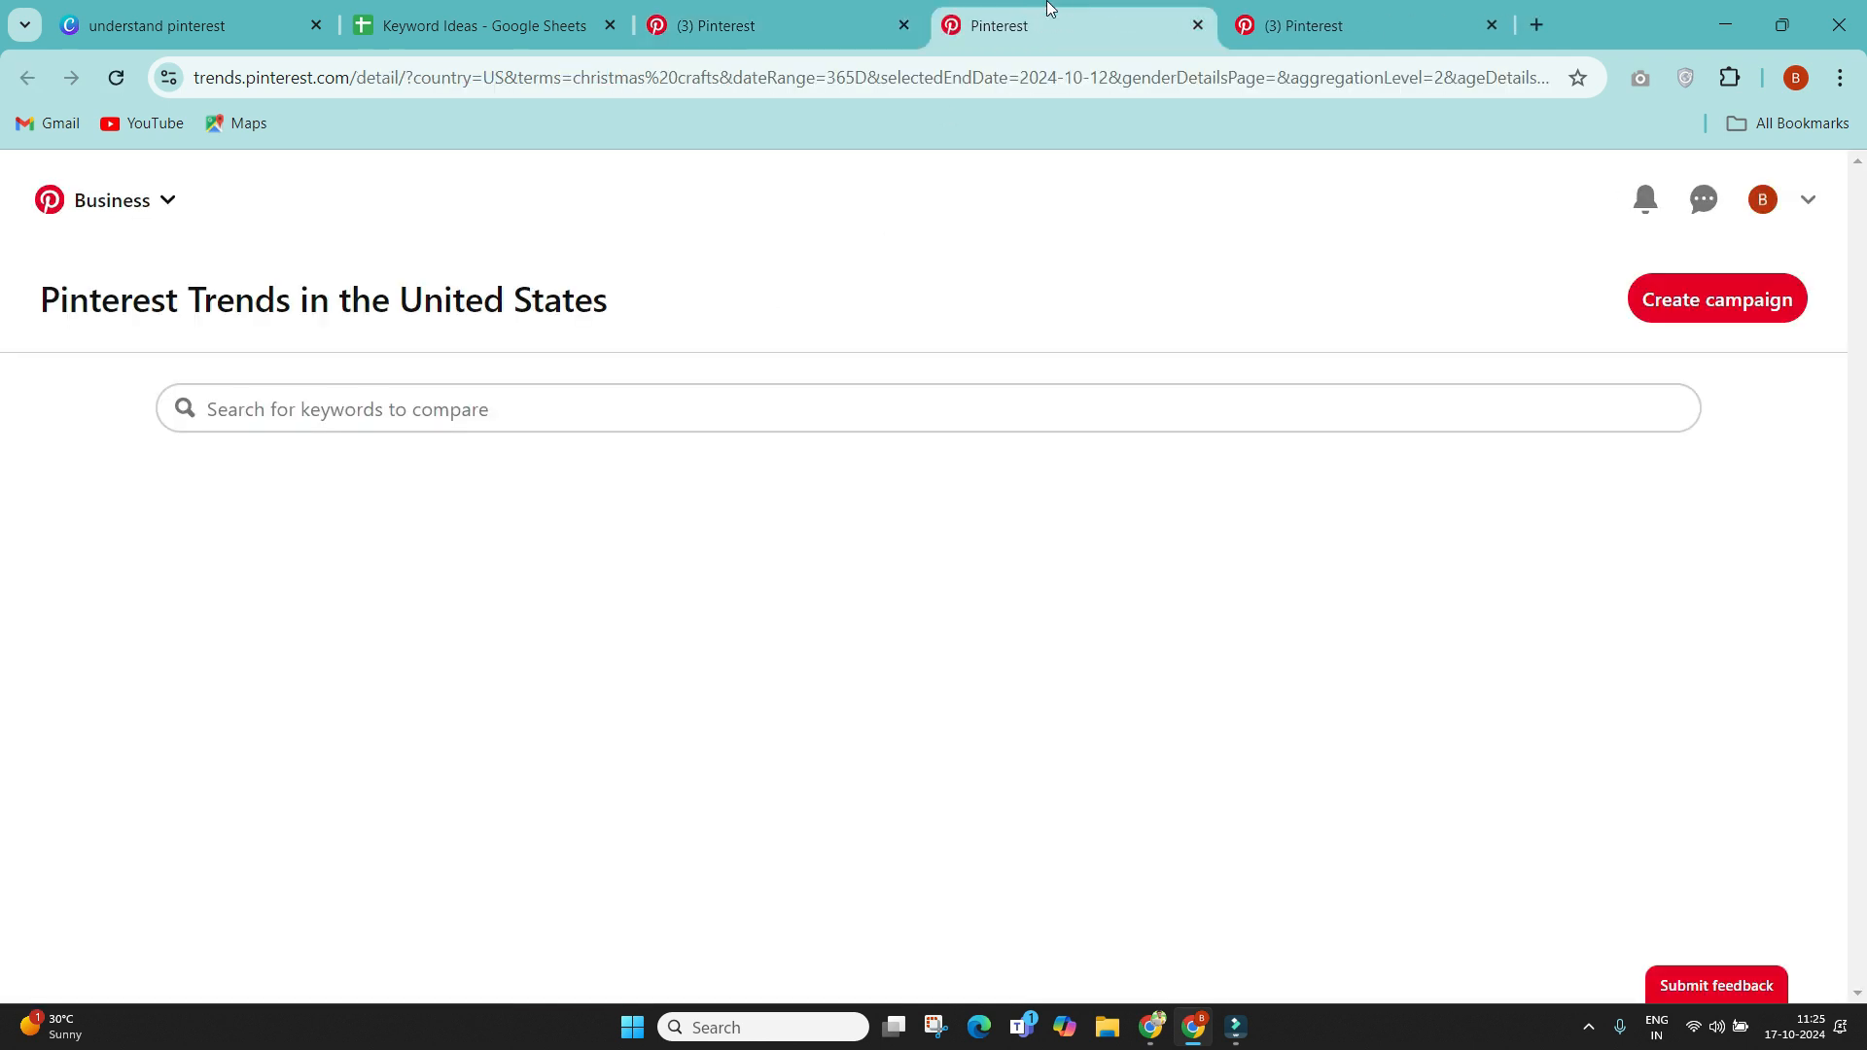
click(416, 409)
text(christmas craft)
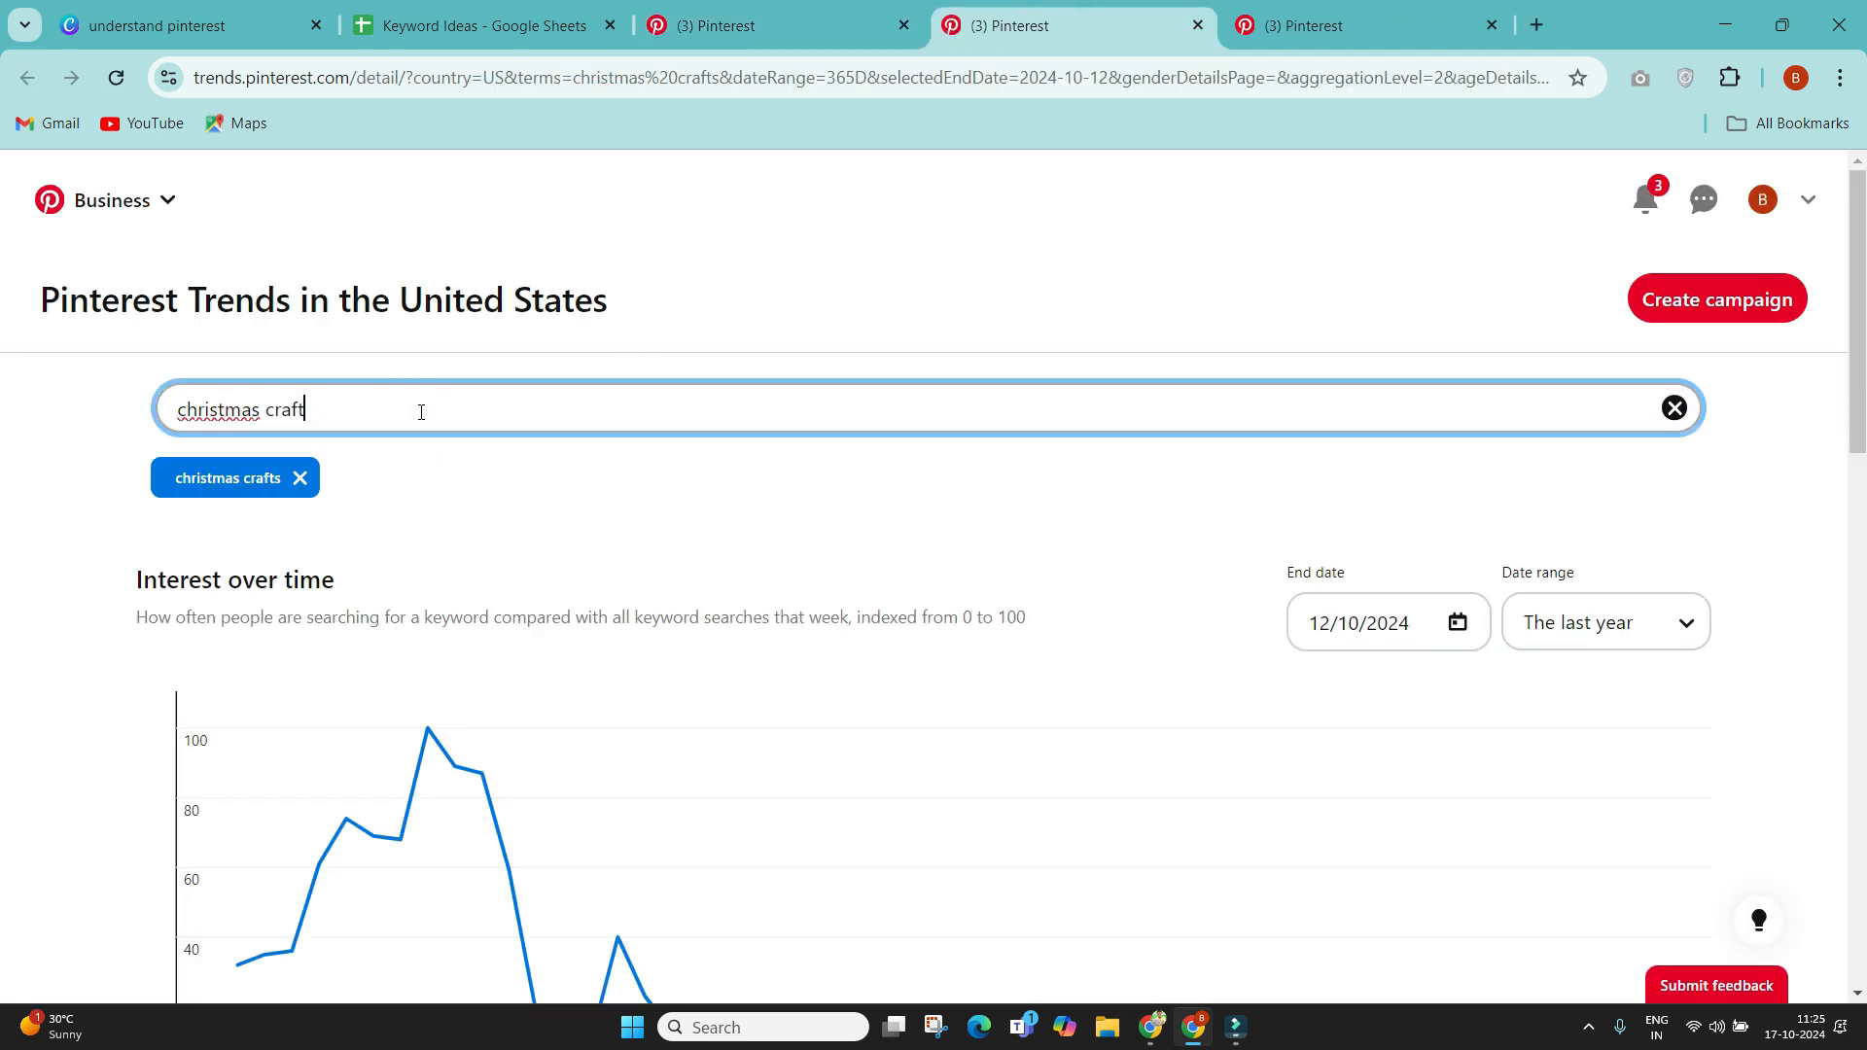
scroll(3, 515, down, 1)
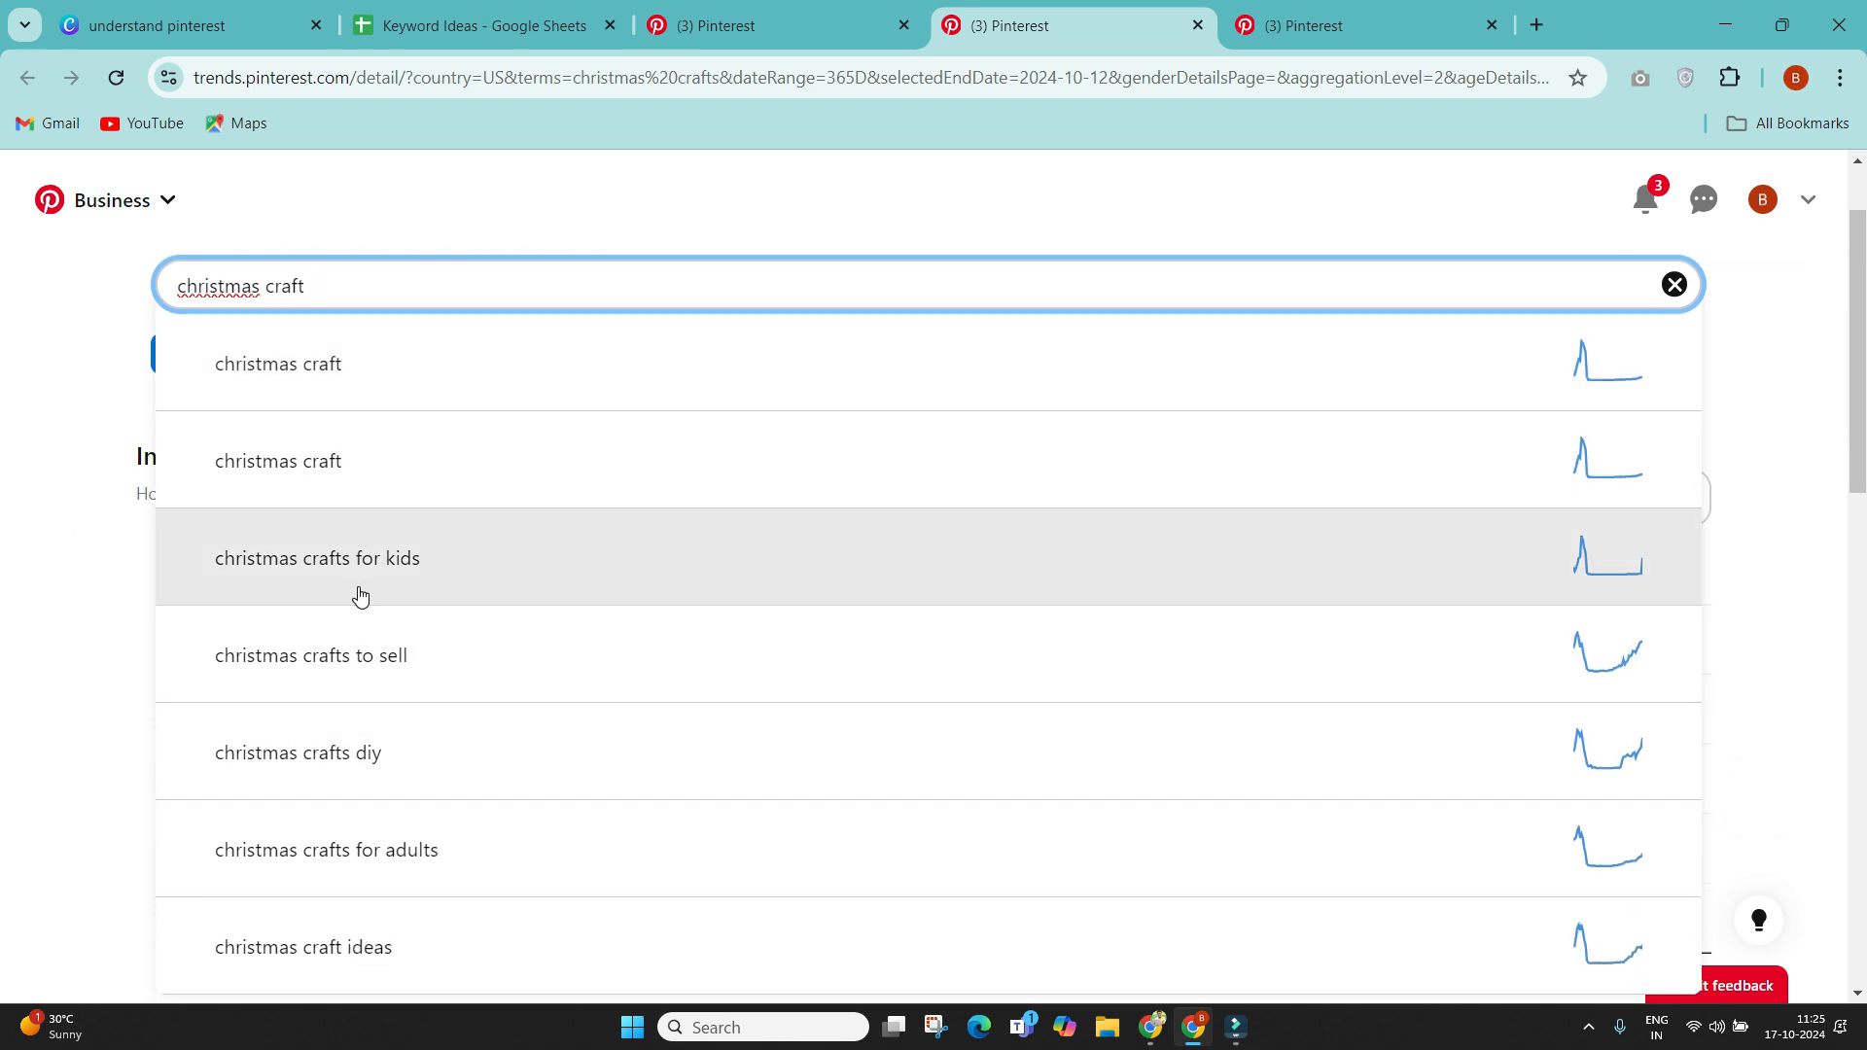
text(for kids)
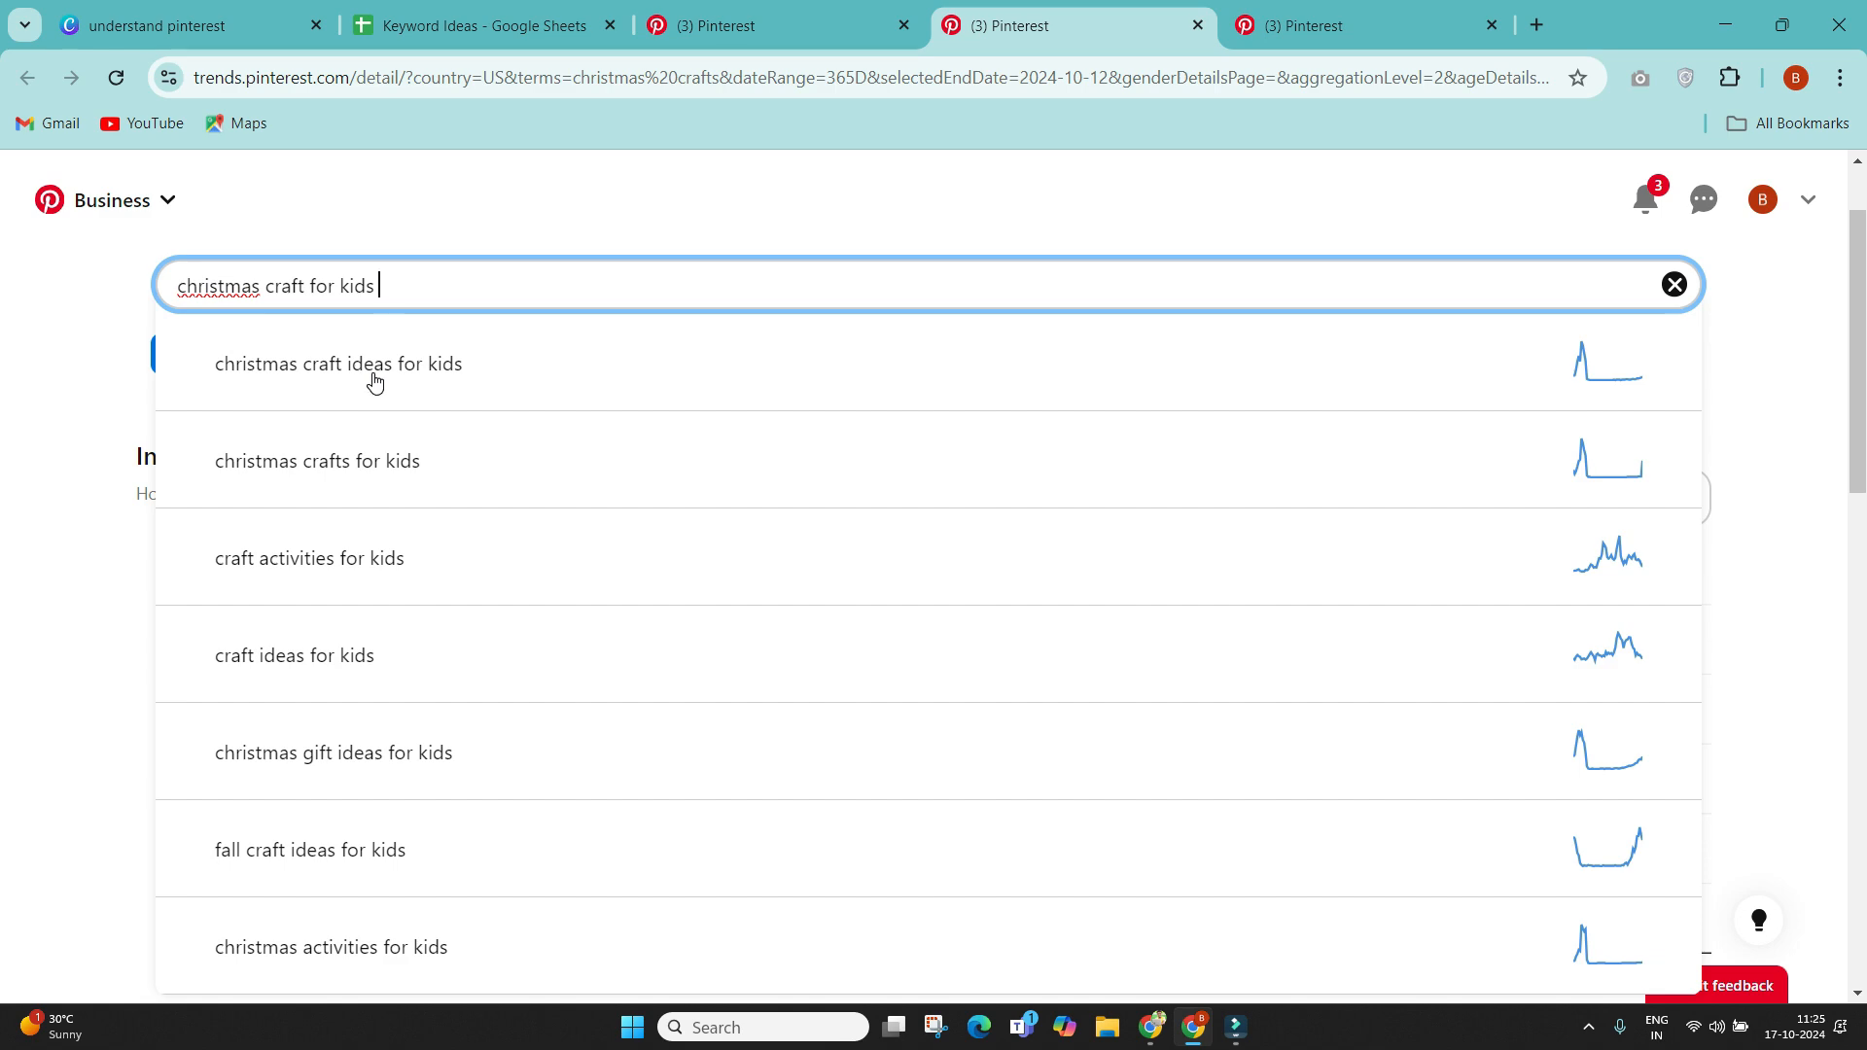
Step: Look through the suggested keywords and add "craft activities for kids" to the interest comparison with "christmas crafts"
scroll(605, 646, down, 2)
scroll(605, 646, up, 2)
scroll(605, 646, down, 4)
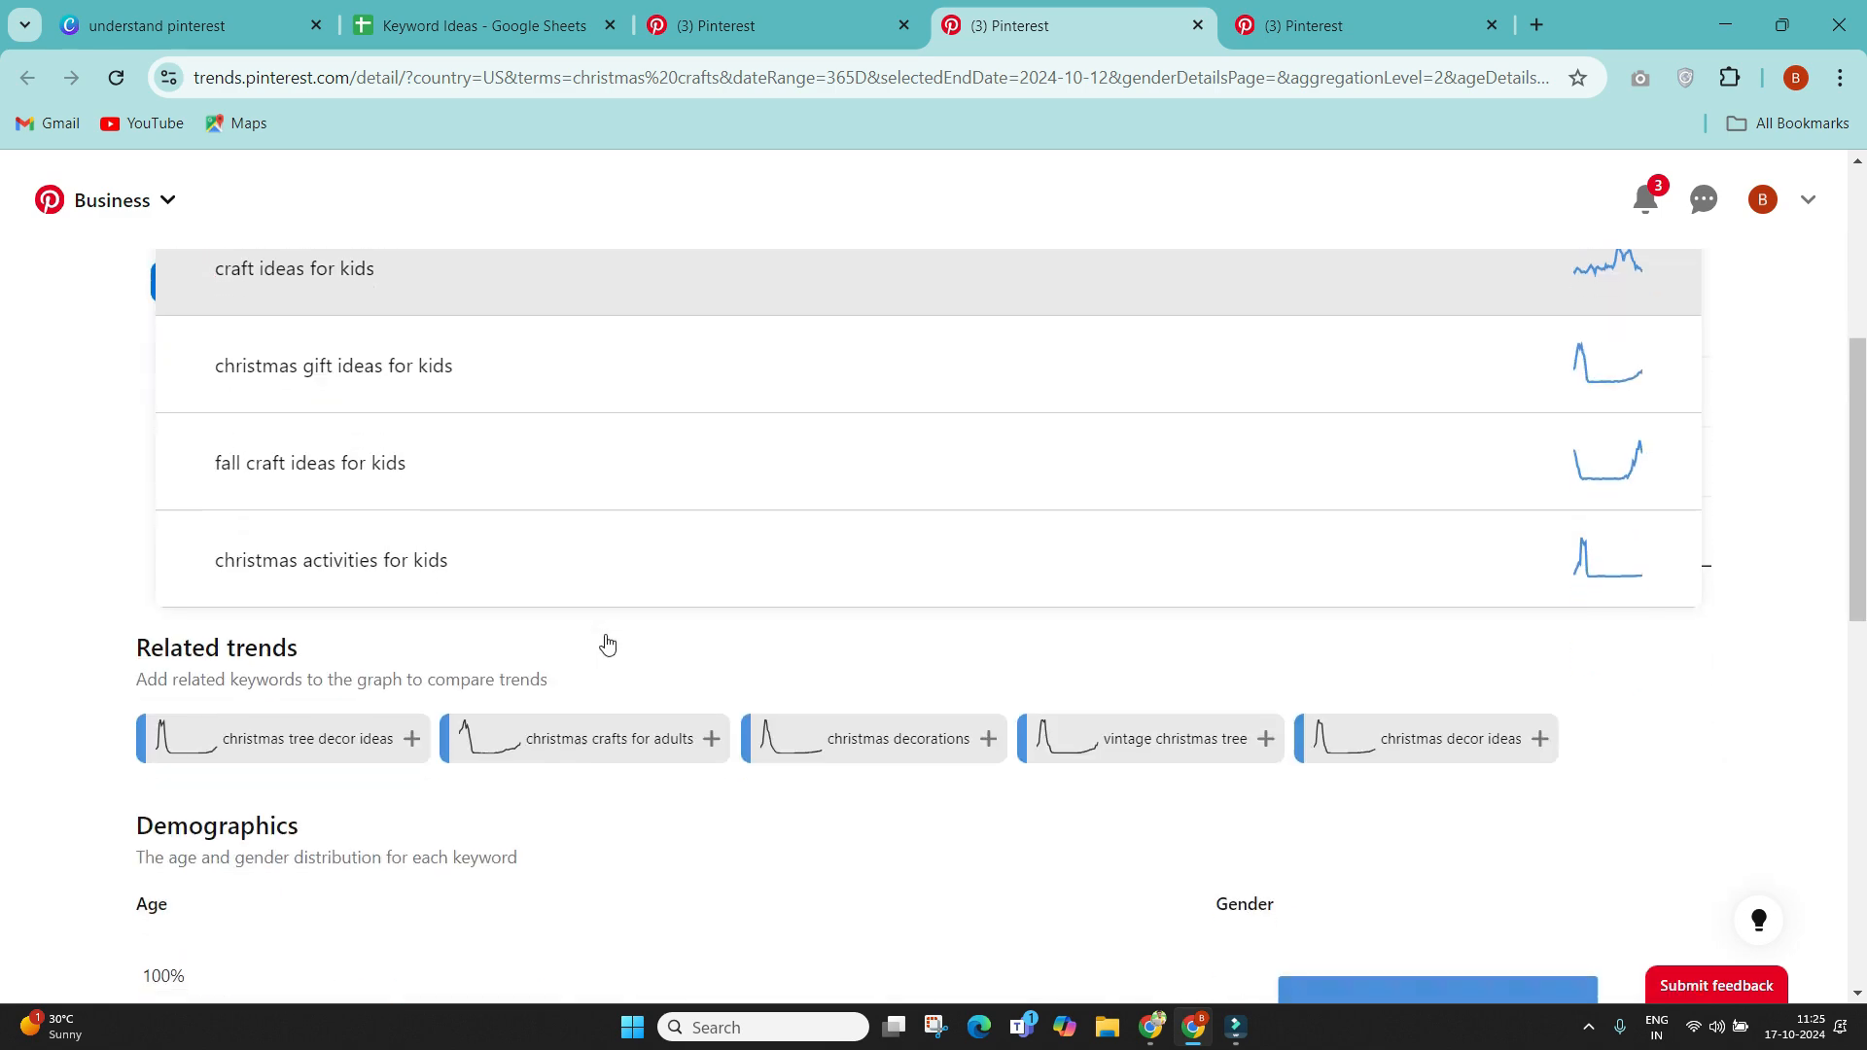
scroll(607, 644, up, 5)
click(607, 644)
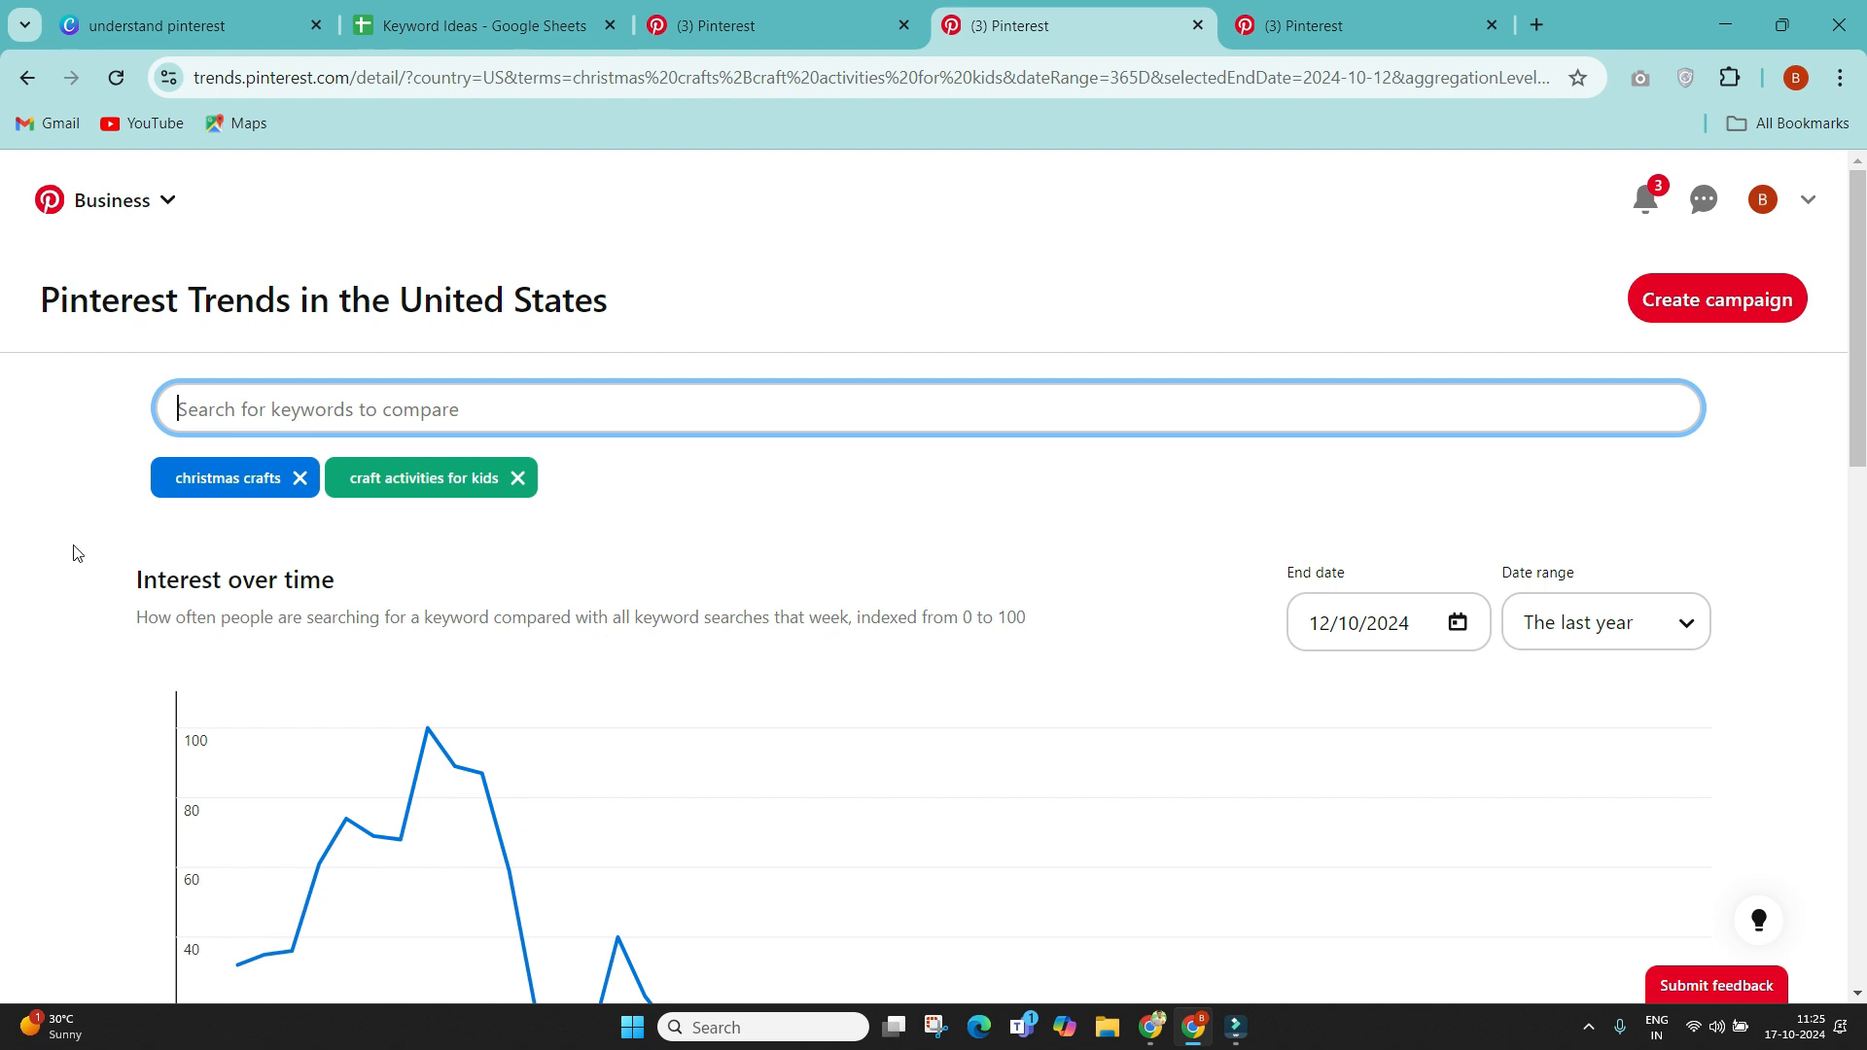
scroll(283, 495, down, 1)
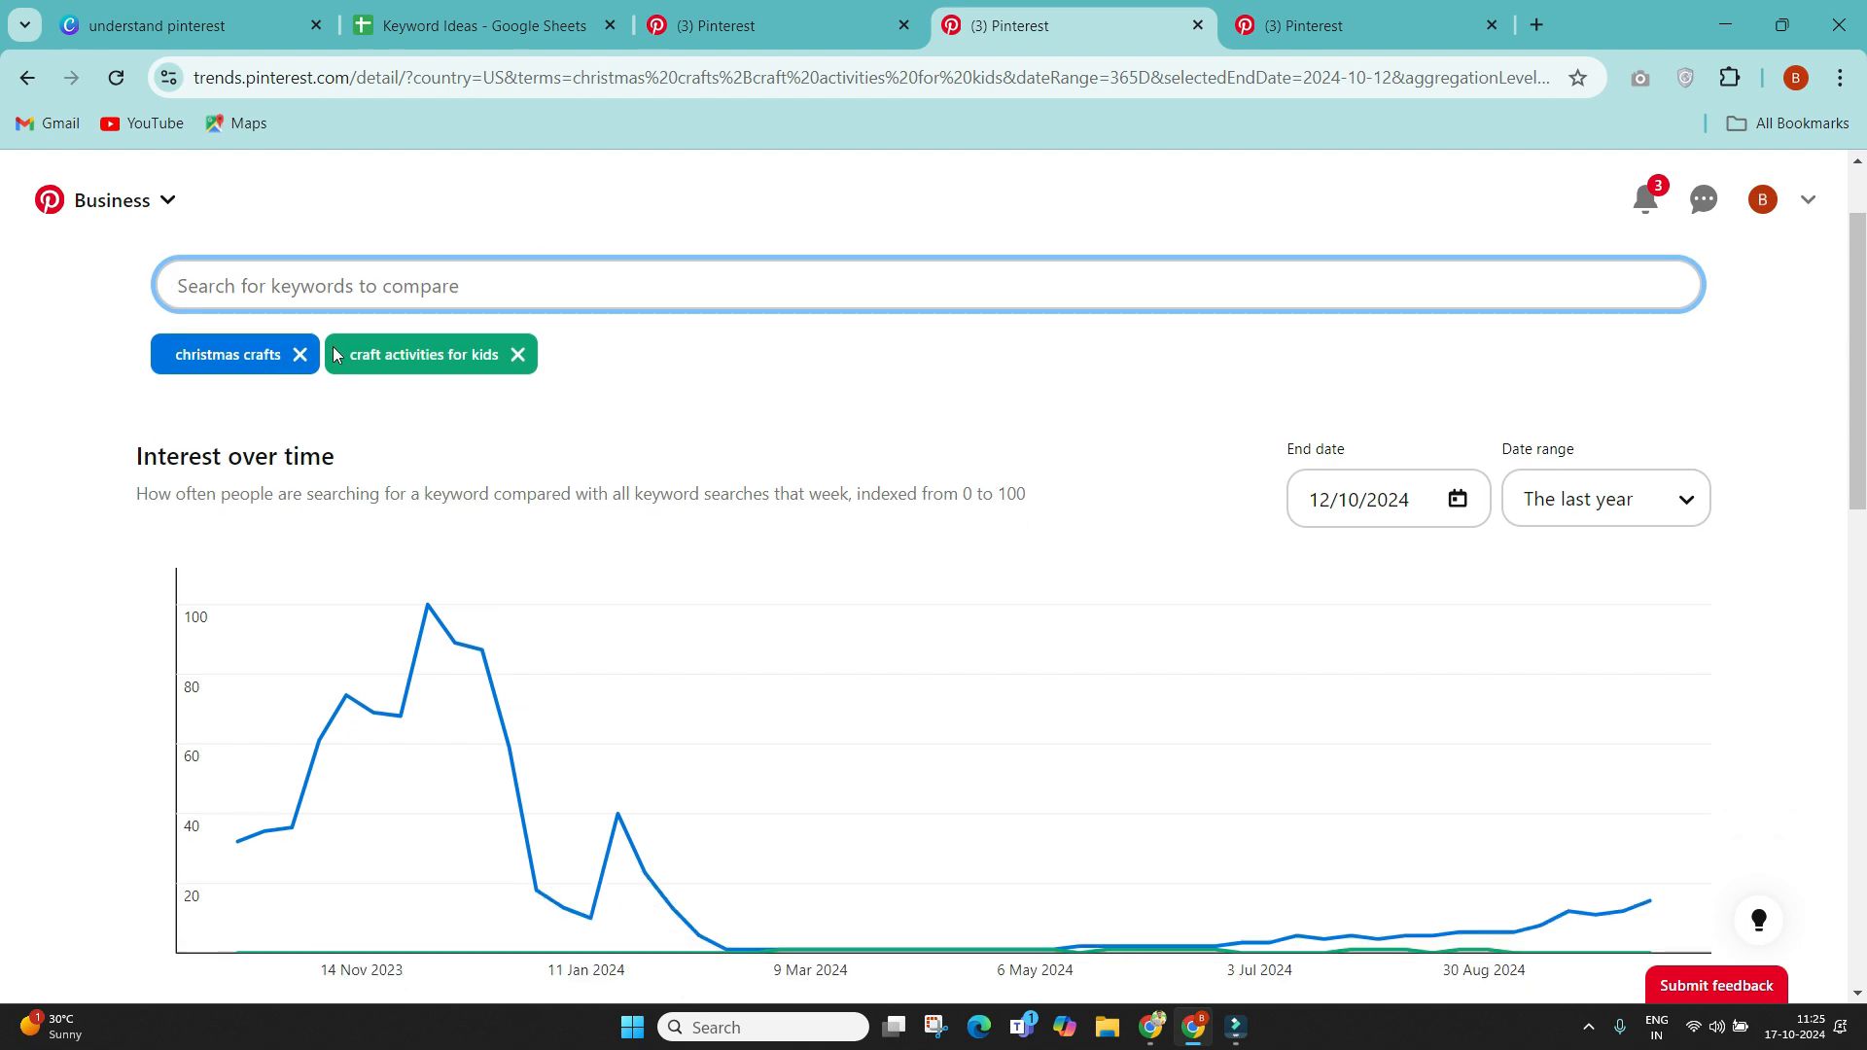
Step: Remove both compared keywords and search Pinterest Trends for "christmas craft" in the United States
click(299, 354)
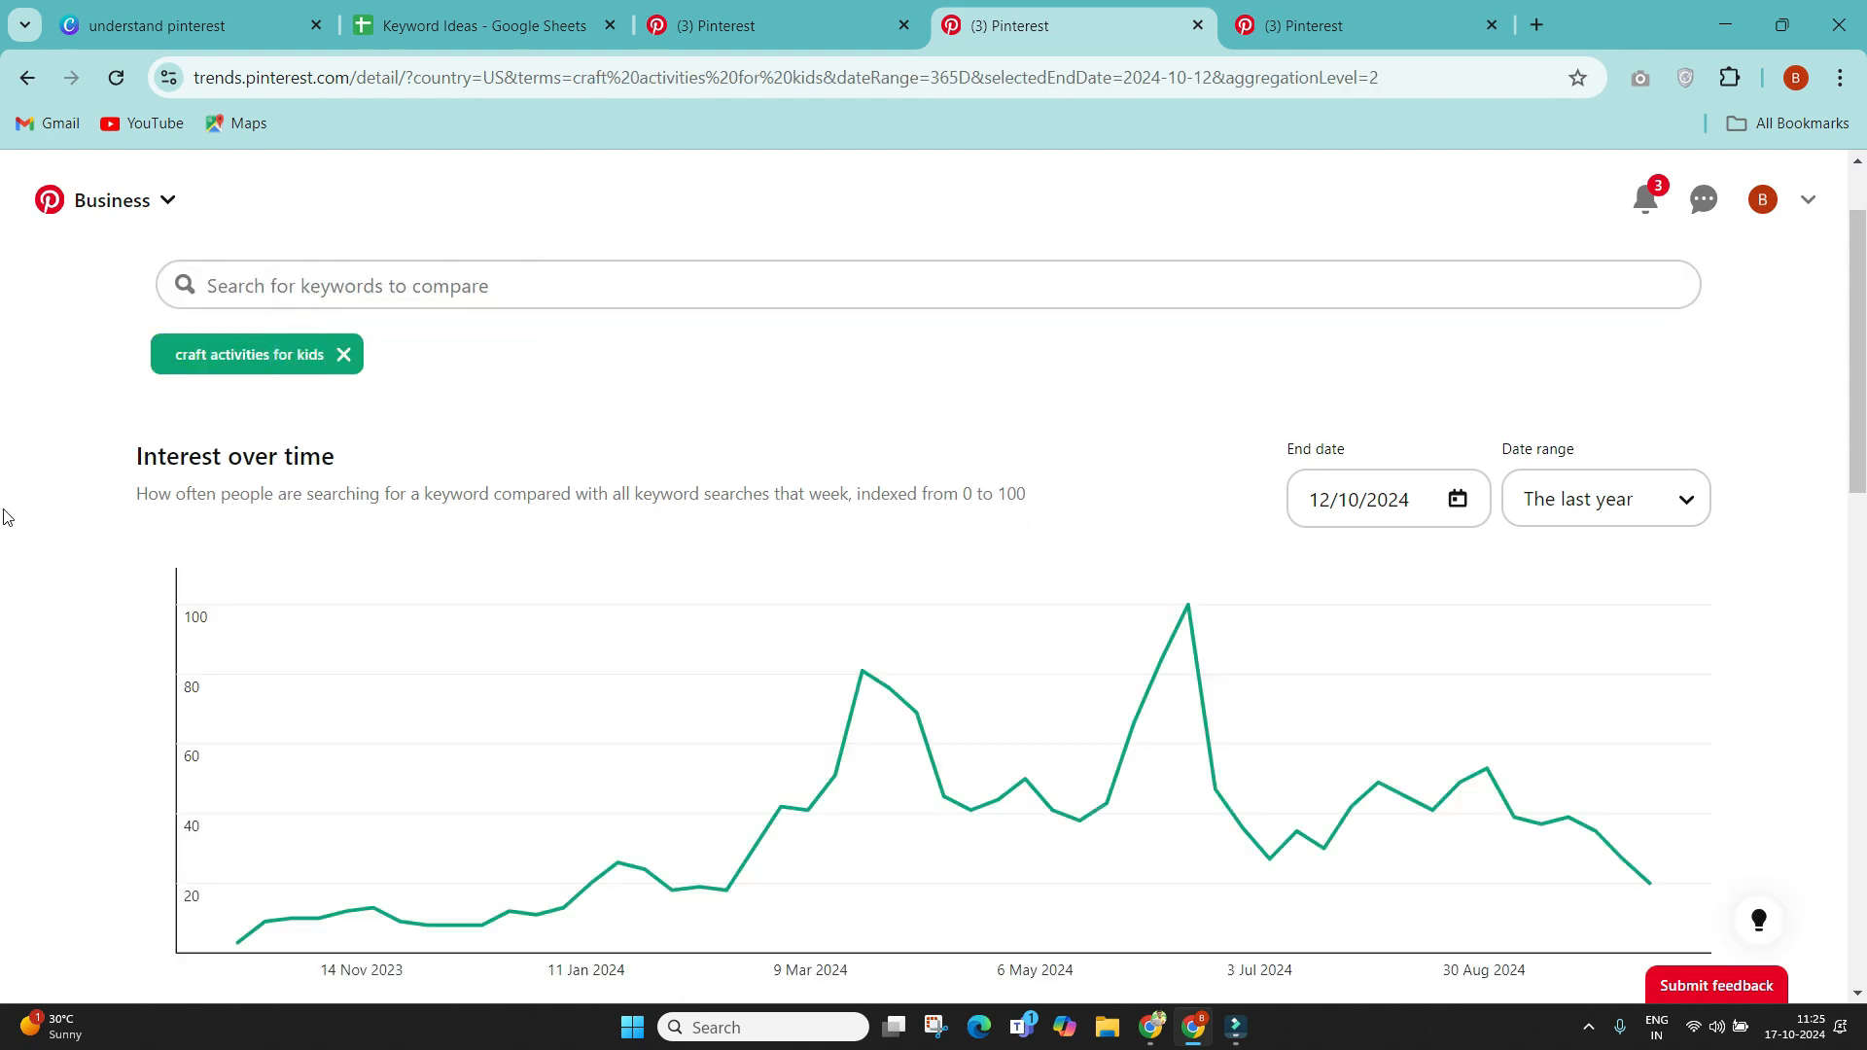
click(343, 354)
click(536, 401)
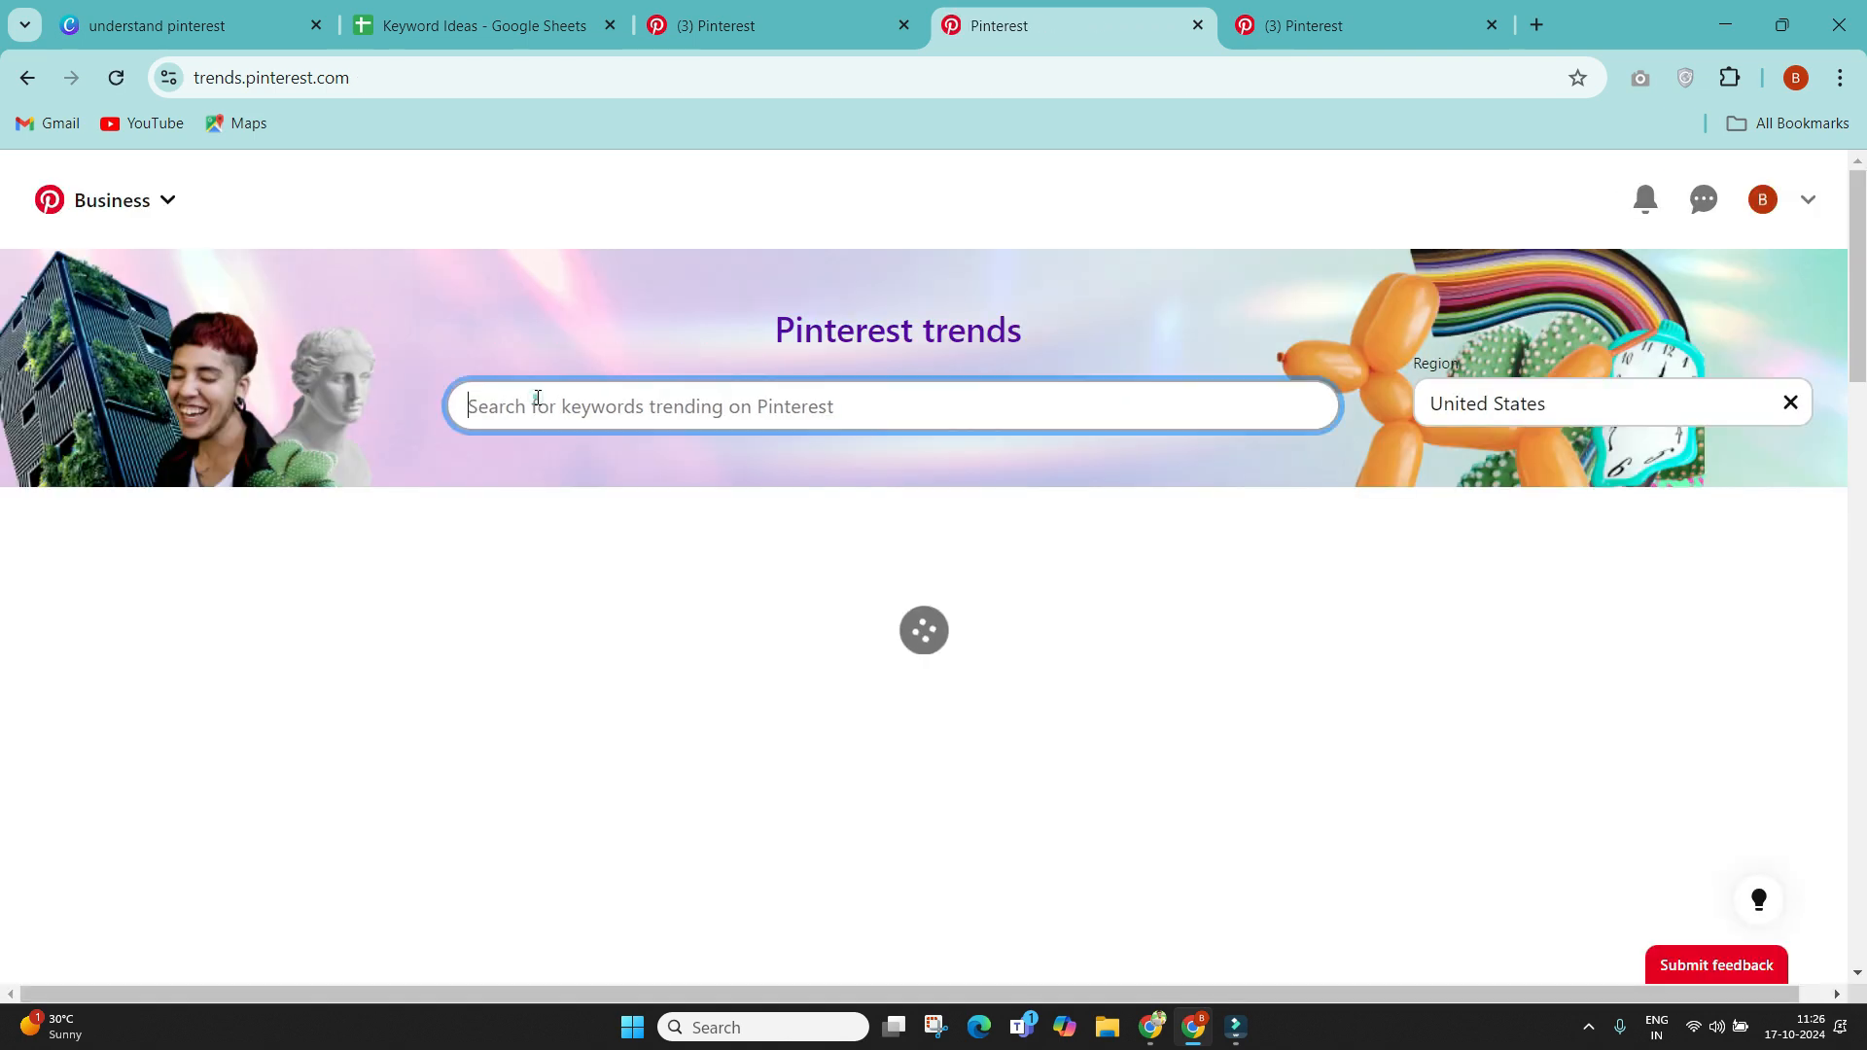
text(christmas craft)
key(Return)
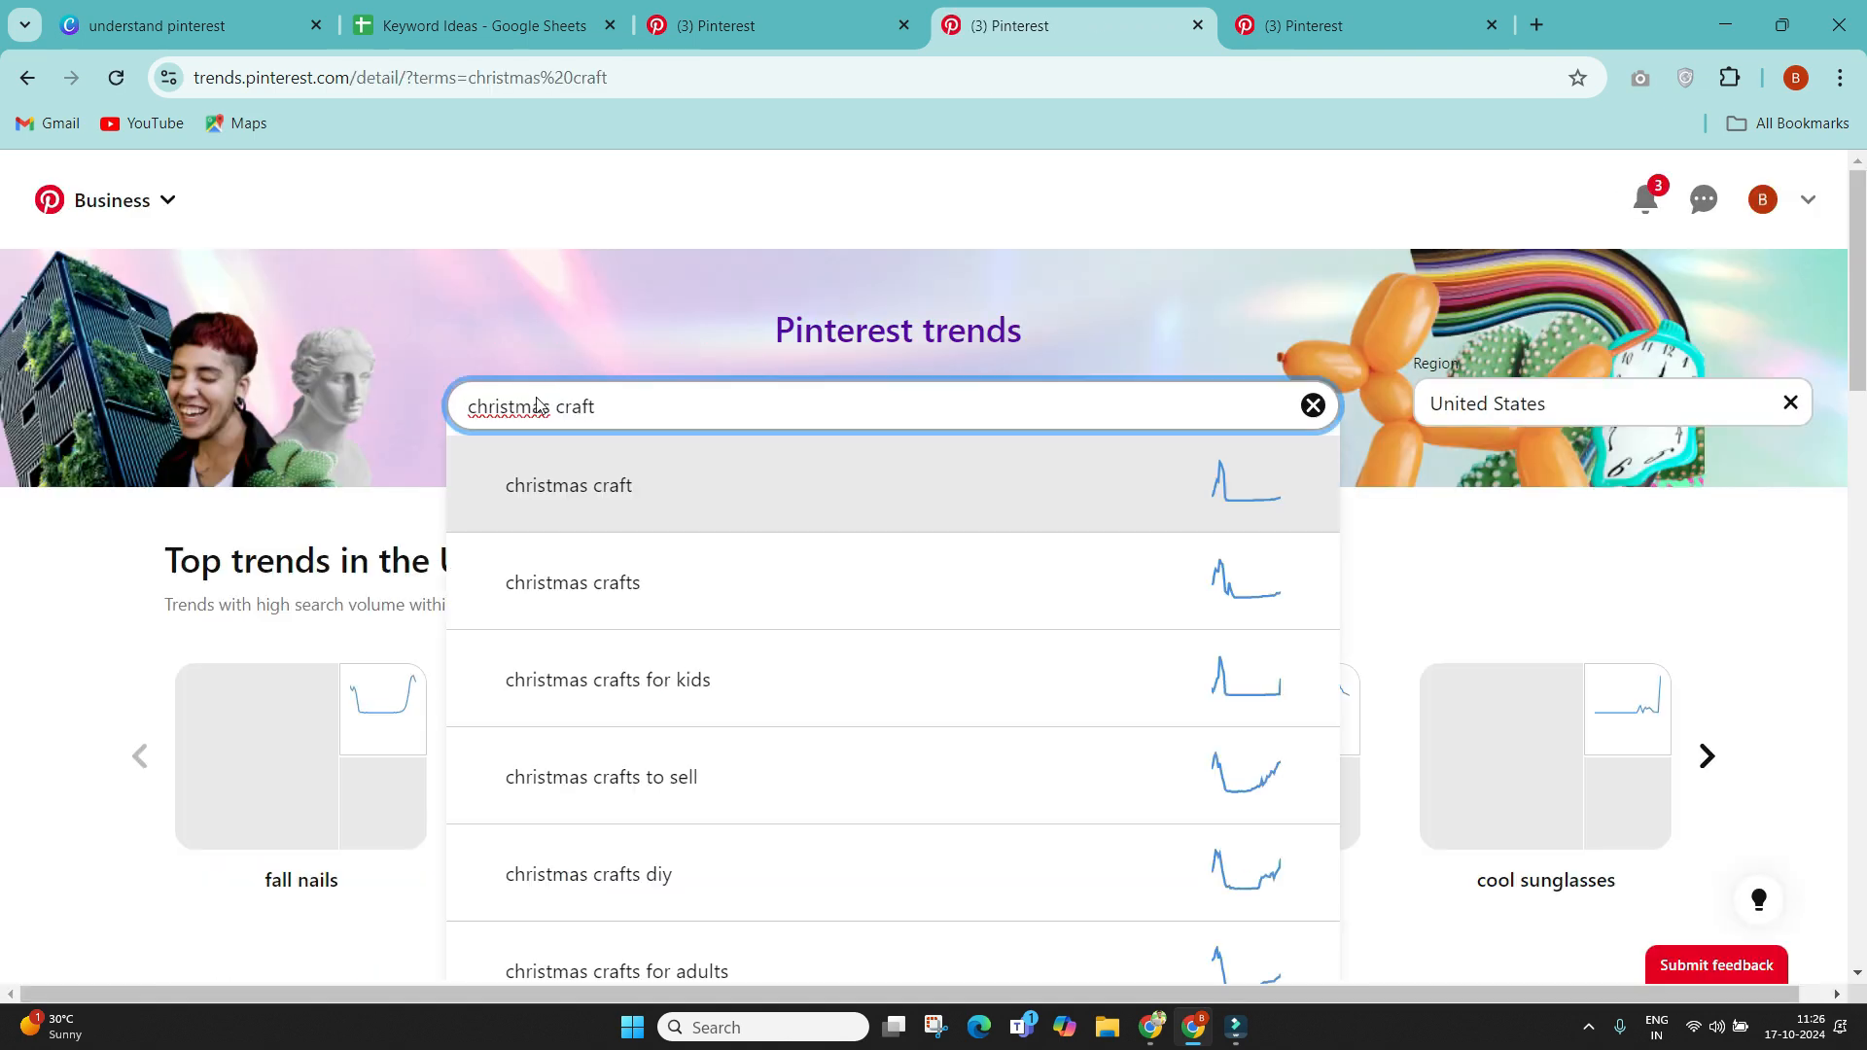
Step: Add the related trend "christmas crafts diy" to the comparison and examine the graph, demographics and popular pins
scroll(0, 574, down, 5)
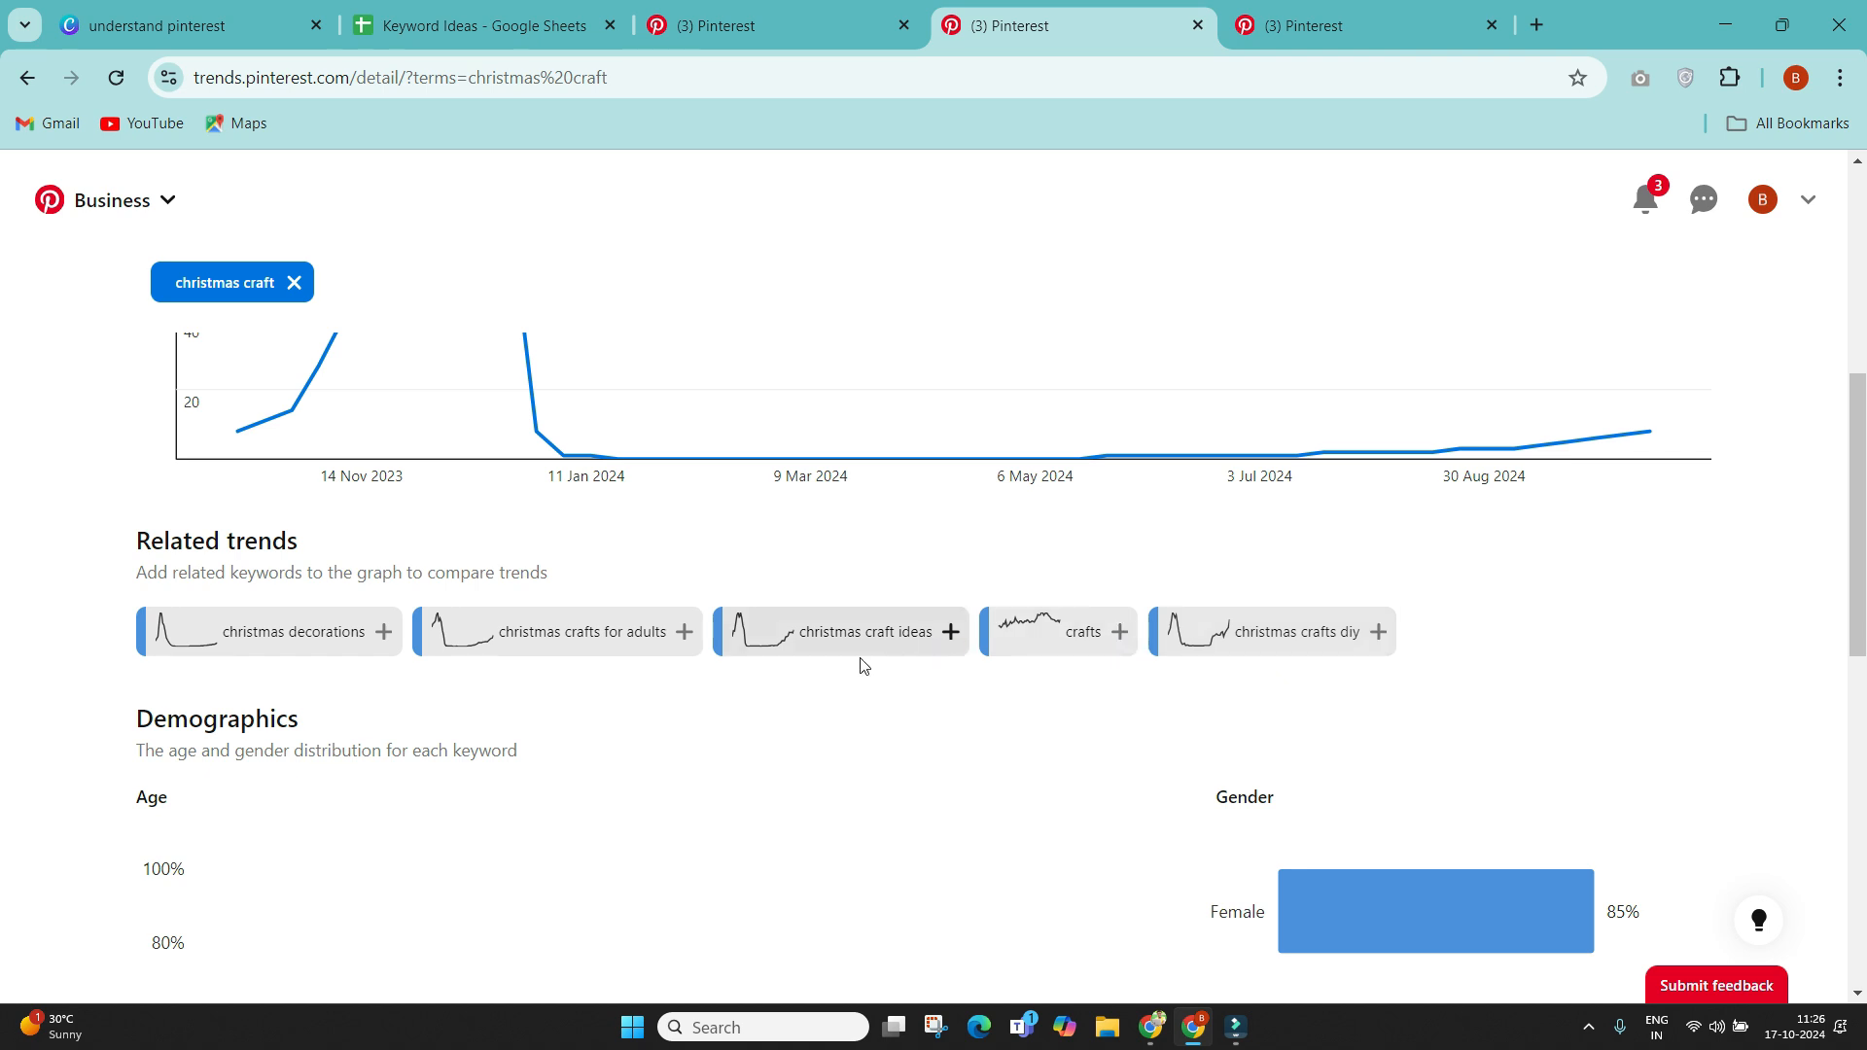
click(1316, 650)
scroll(686, 606, down, 5)
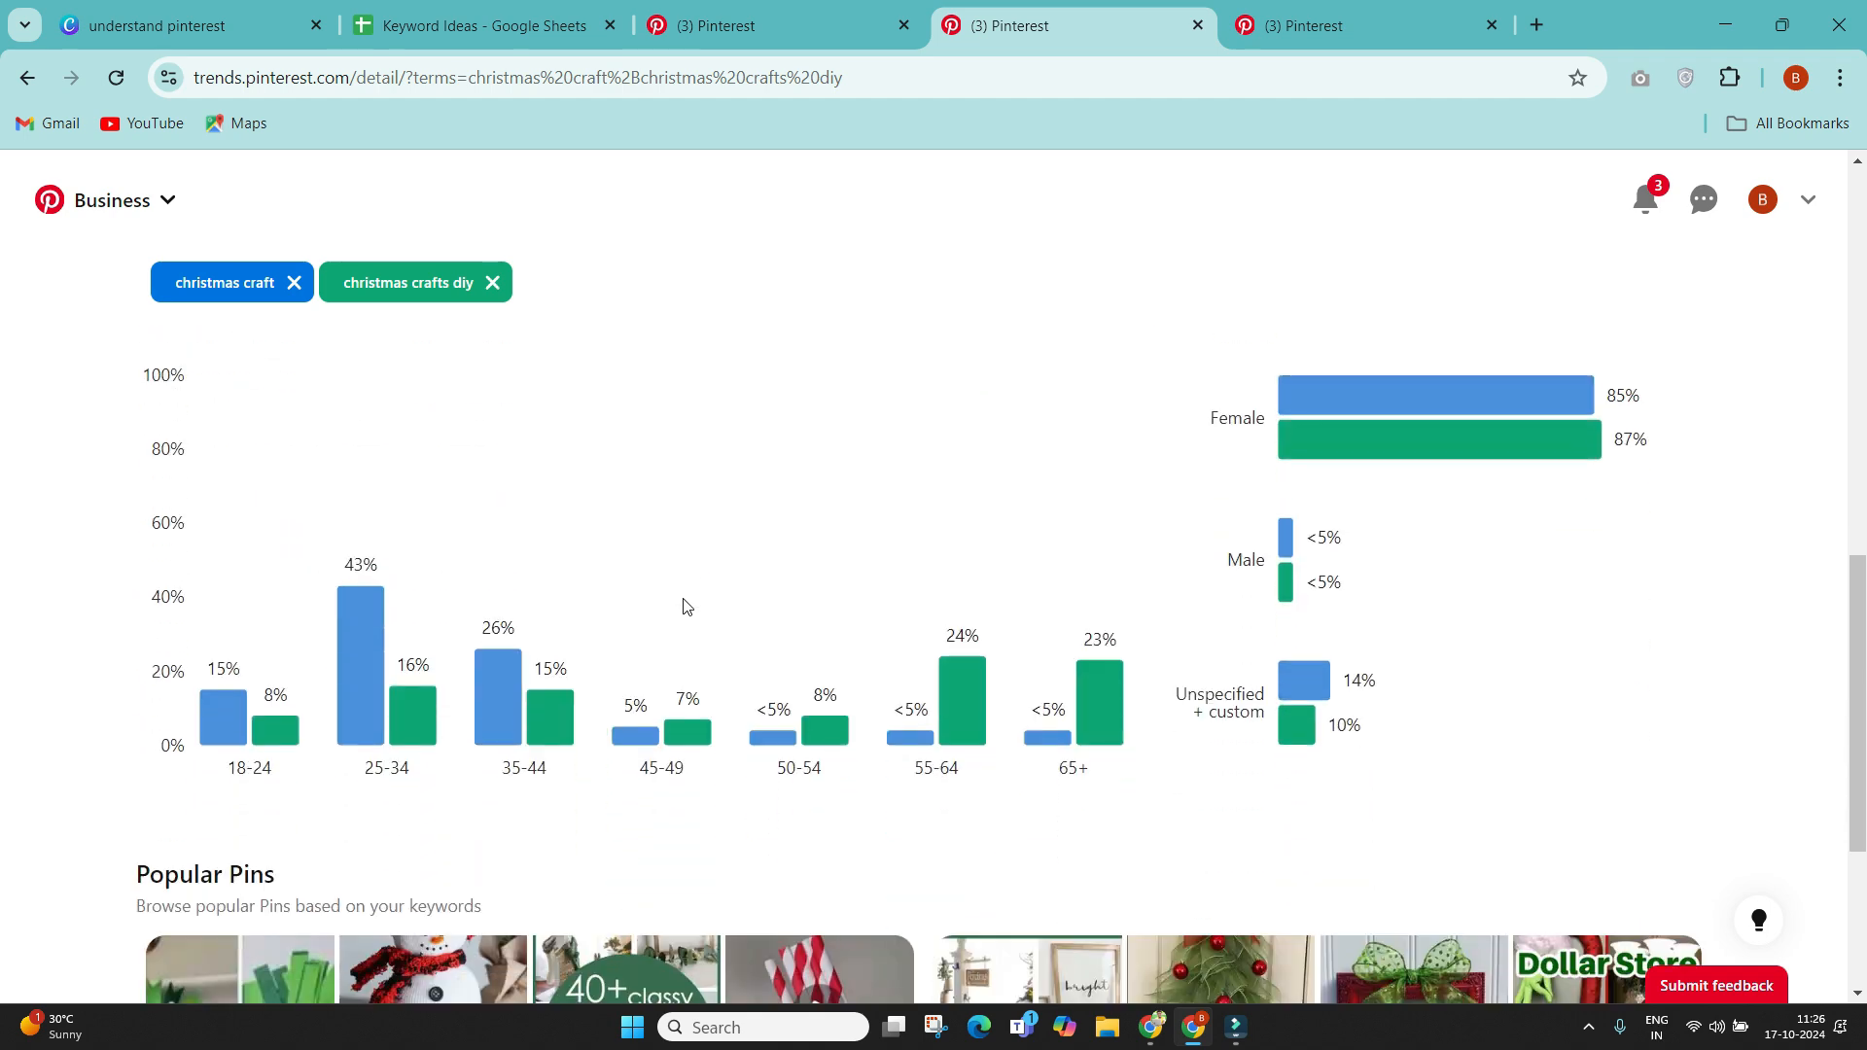
scroll(686, 606, up, 4)
scroll(685, 606, down, 6)
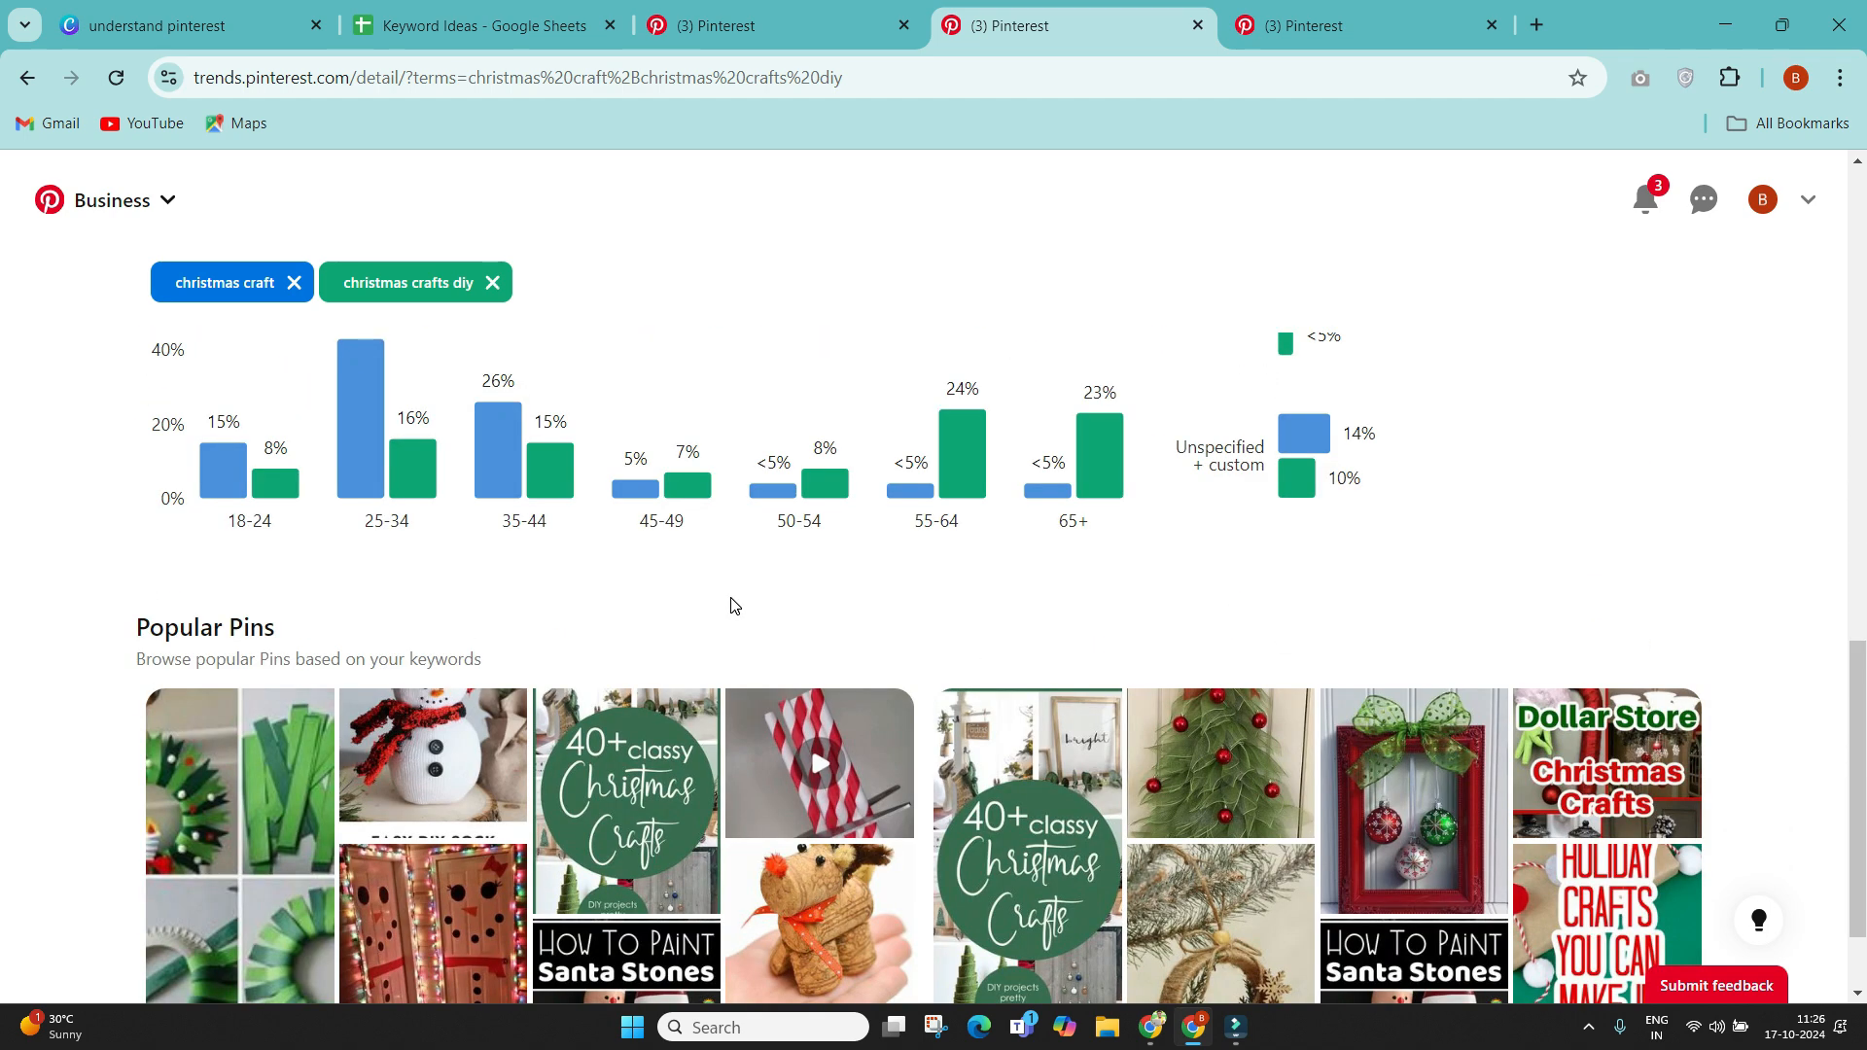
scroll(730, 604, up, 10)
scroll(581, 571, up, 4)
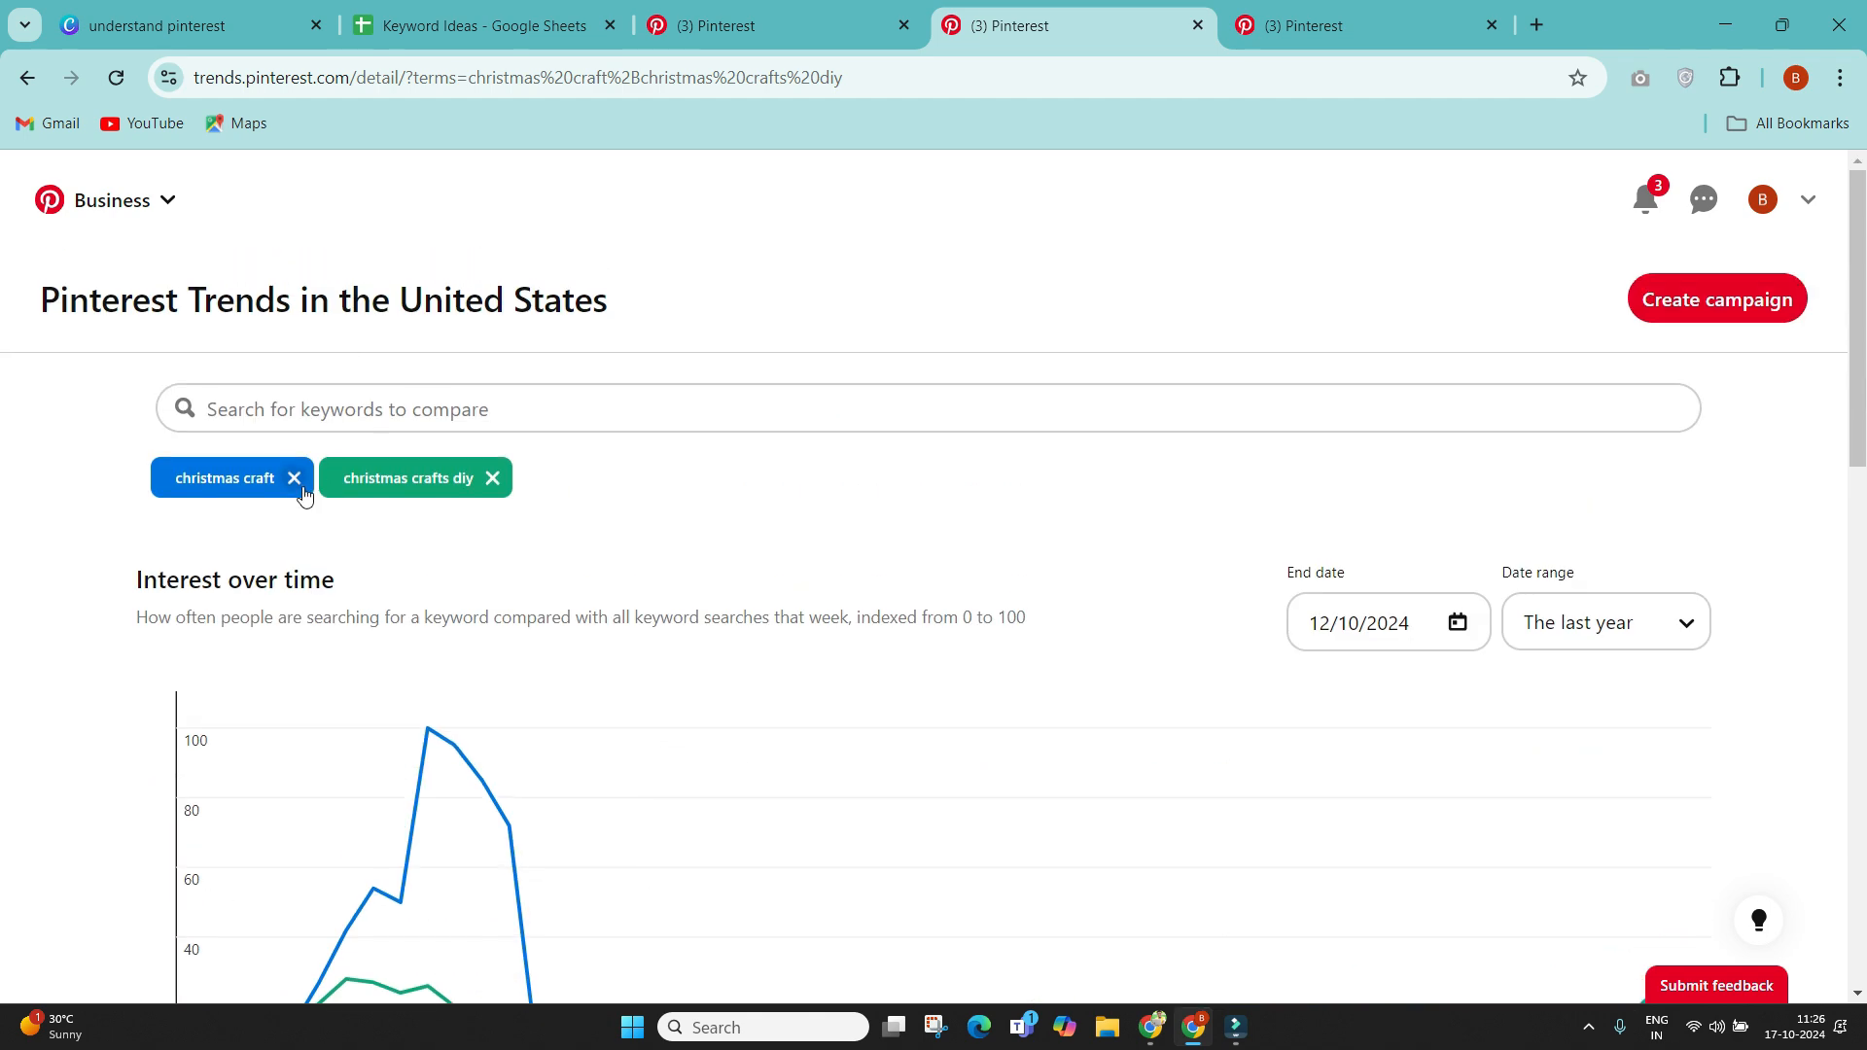
Step: Remove "christmas craft" from the comparison and examine the interest graph, related trends and demographics for "christmas crafts diy"
click(295, 478)
scroll(137, 541, down, 6)
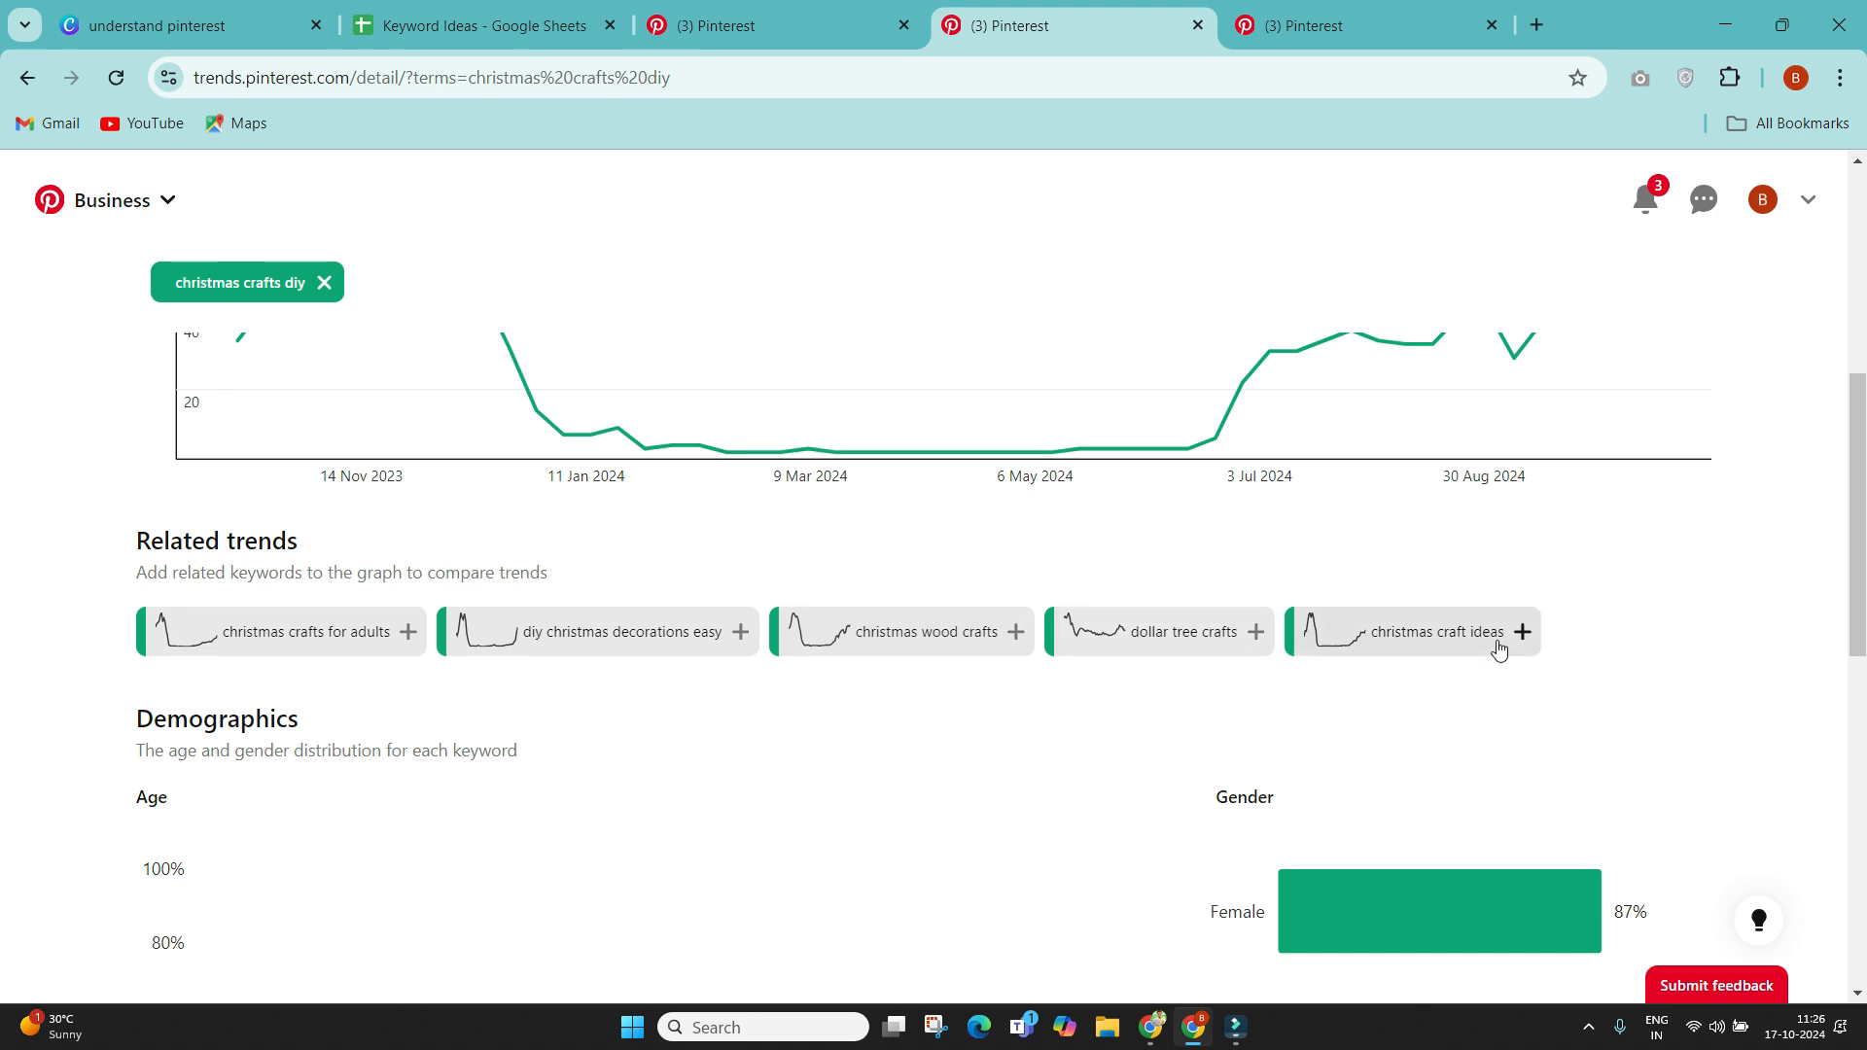
scroll(1498, 648, up, 4)
scroll(1498, 646, down, 5)
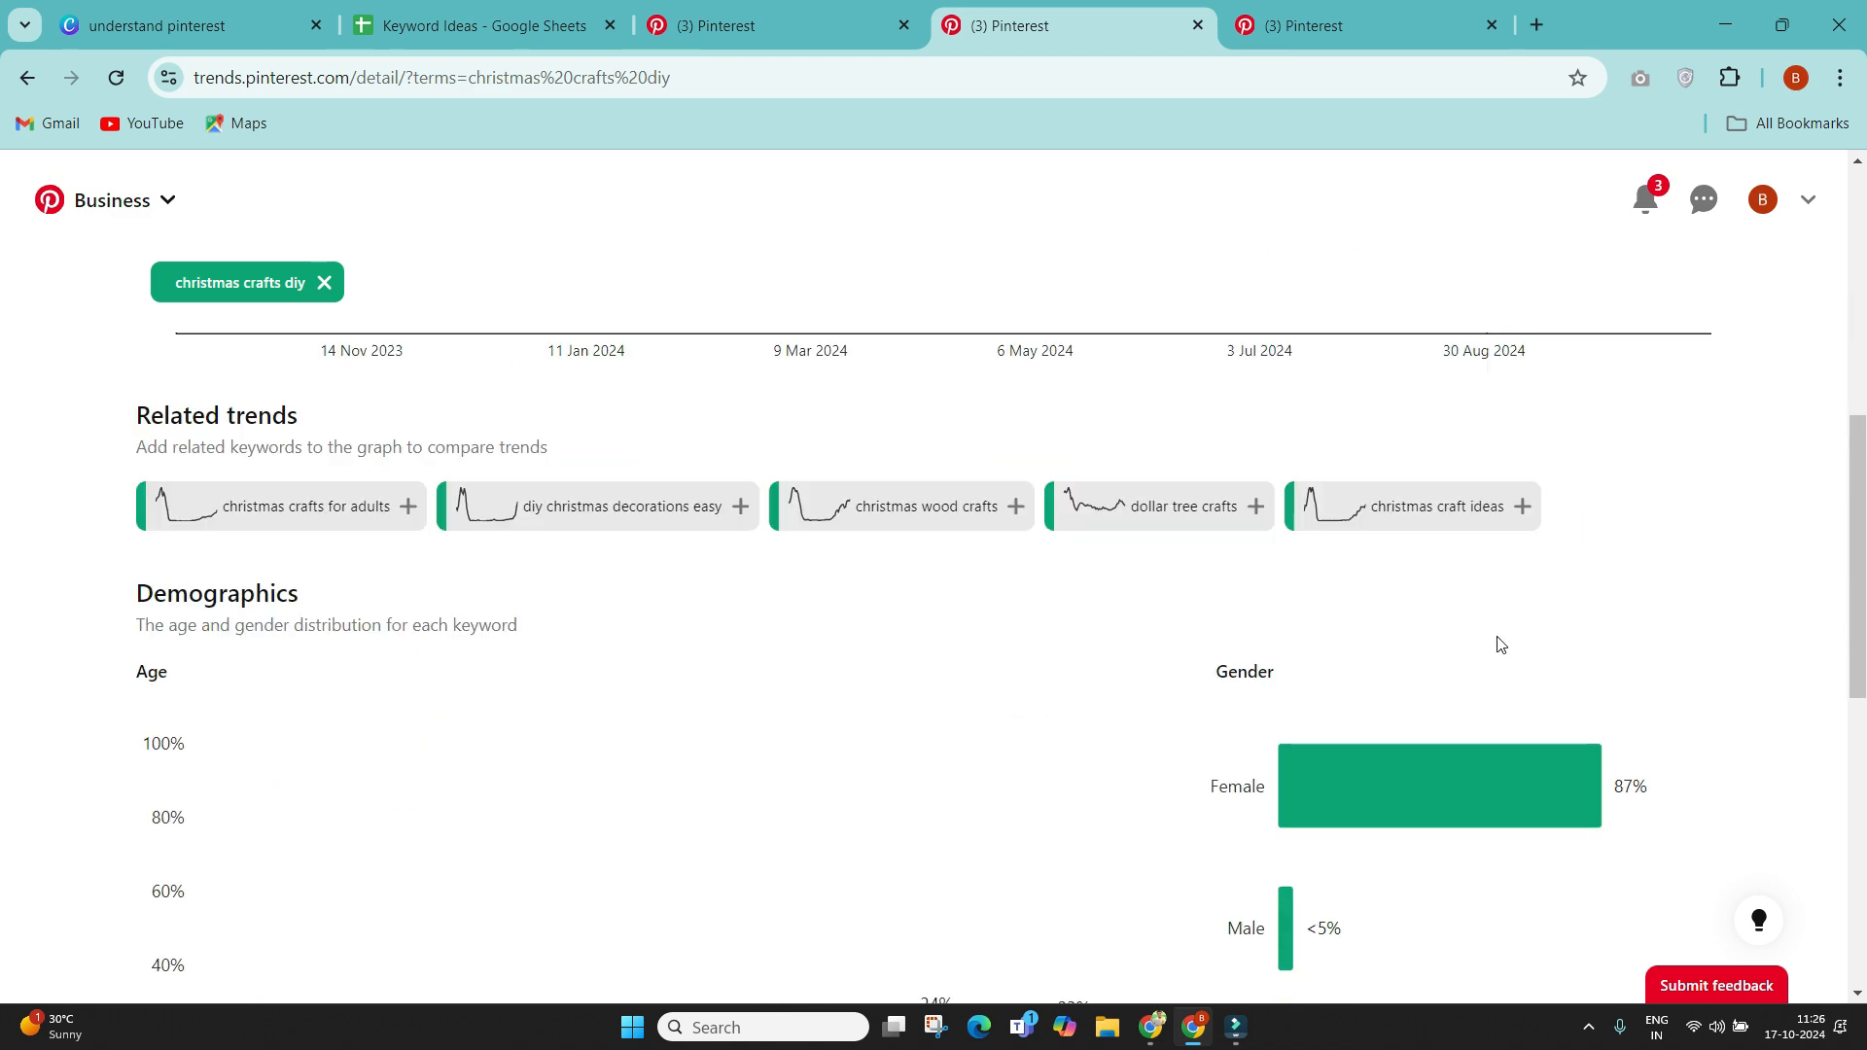
scroll(1499, 645, down, 3)
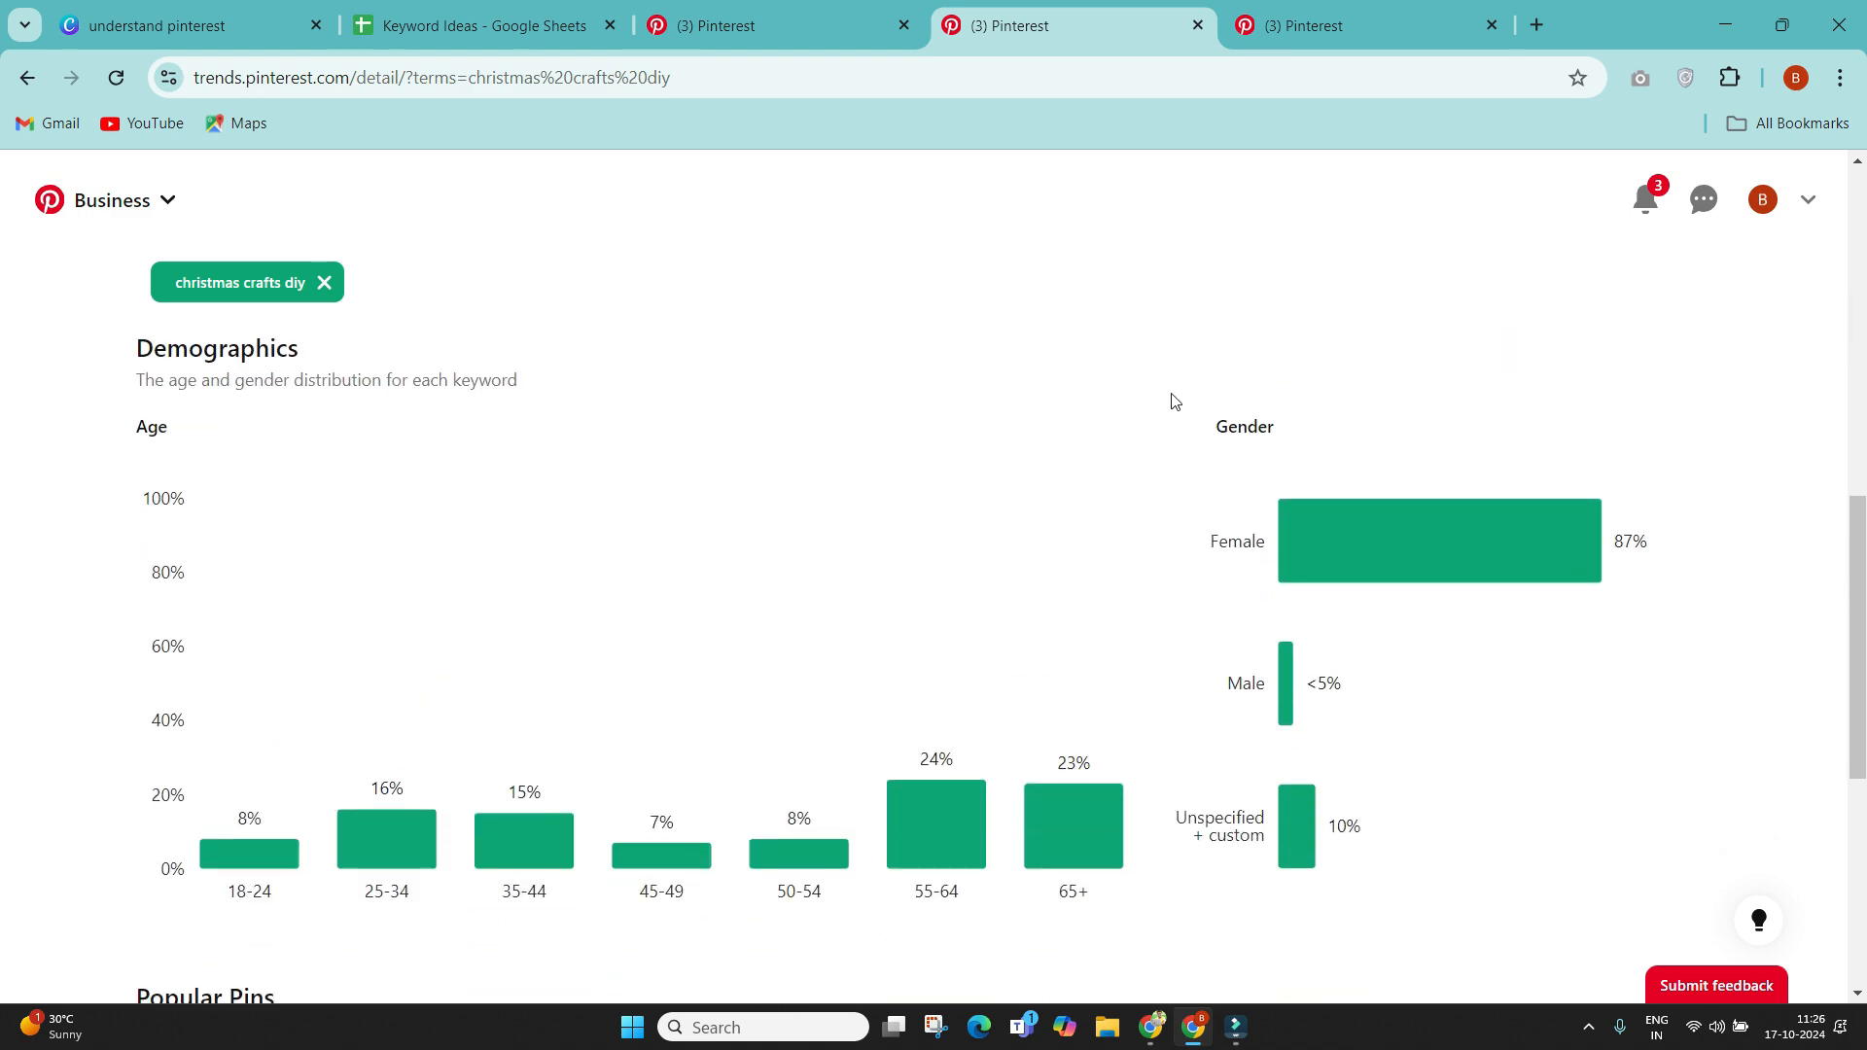
Step: Return to the Keyword Ideas spreadsheet and review the keyword list in H10:H13 and the site table beginning in A4
click(717, 10)
click(214, 17)
click(476, 8)
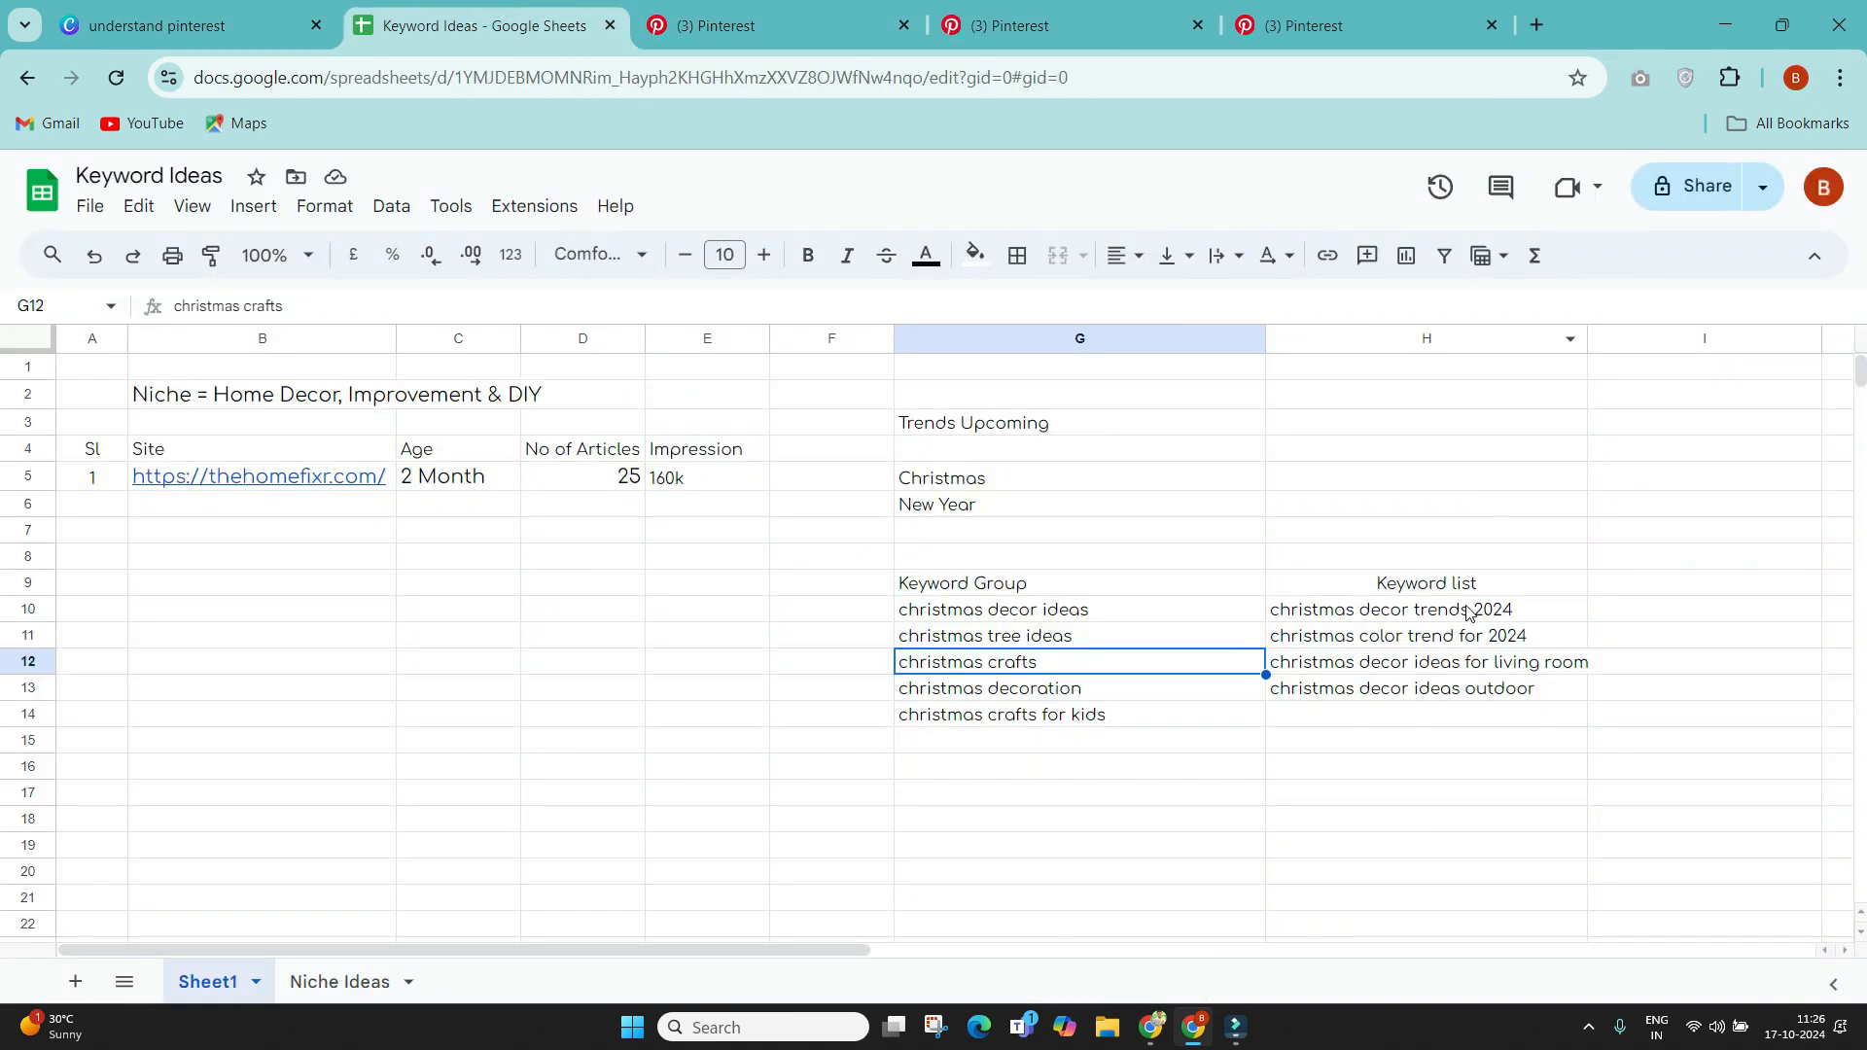
drag(1468, 610, 1461, 690)
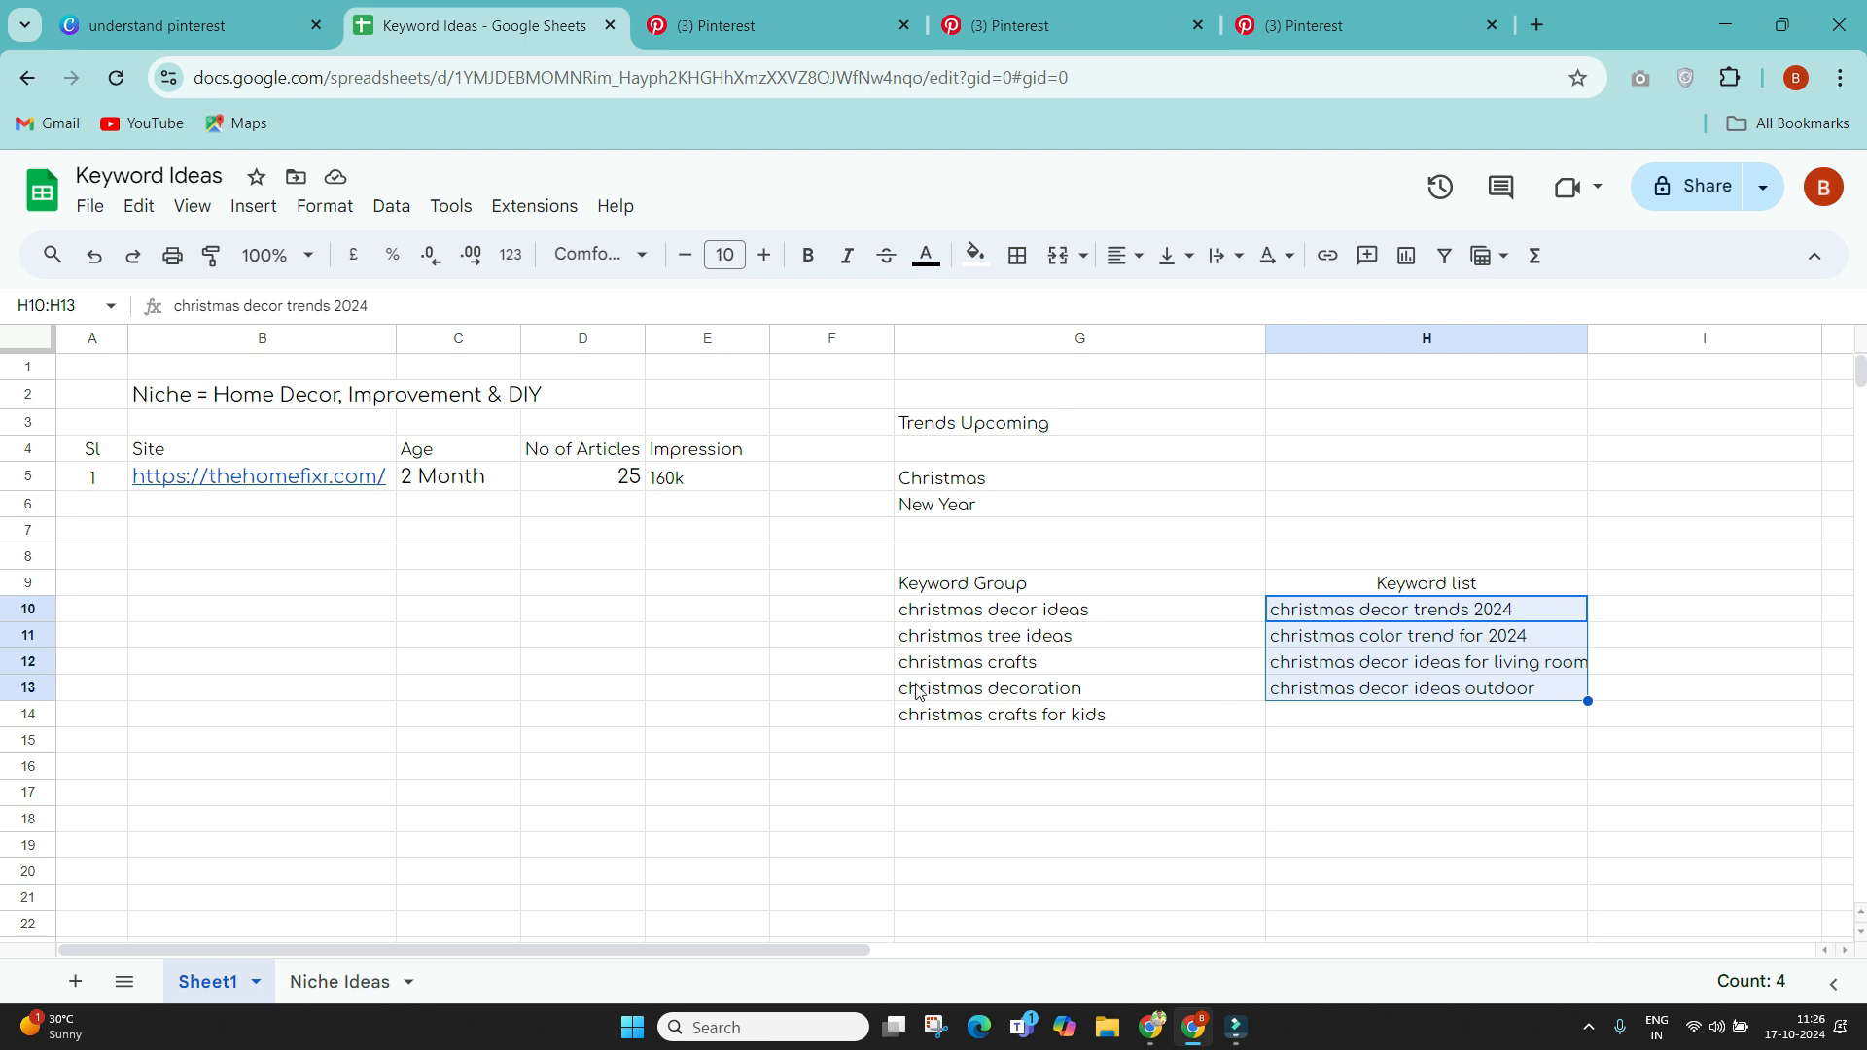
click(784, 667)
drag(85, 445, 668, 635)
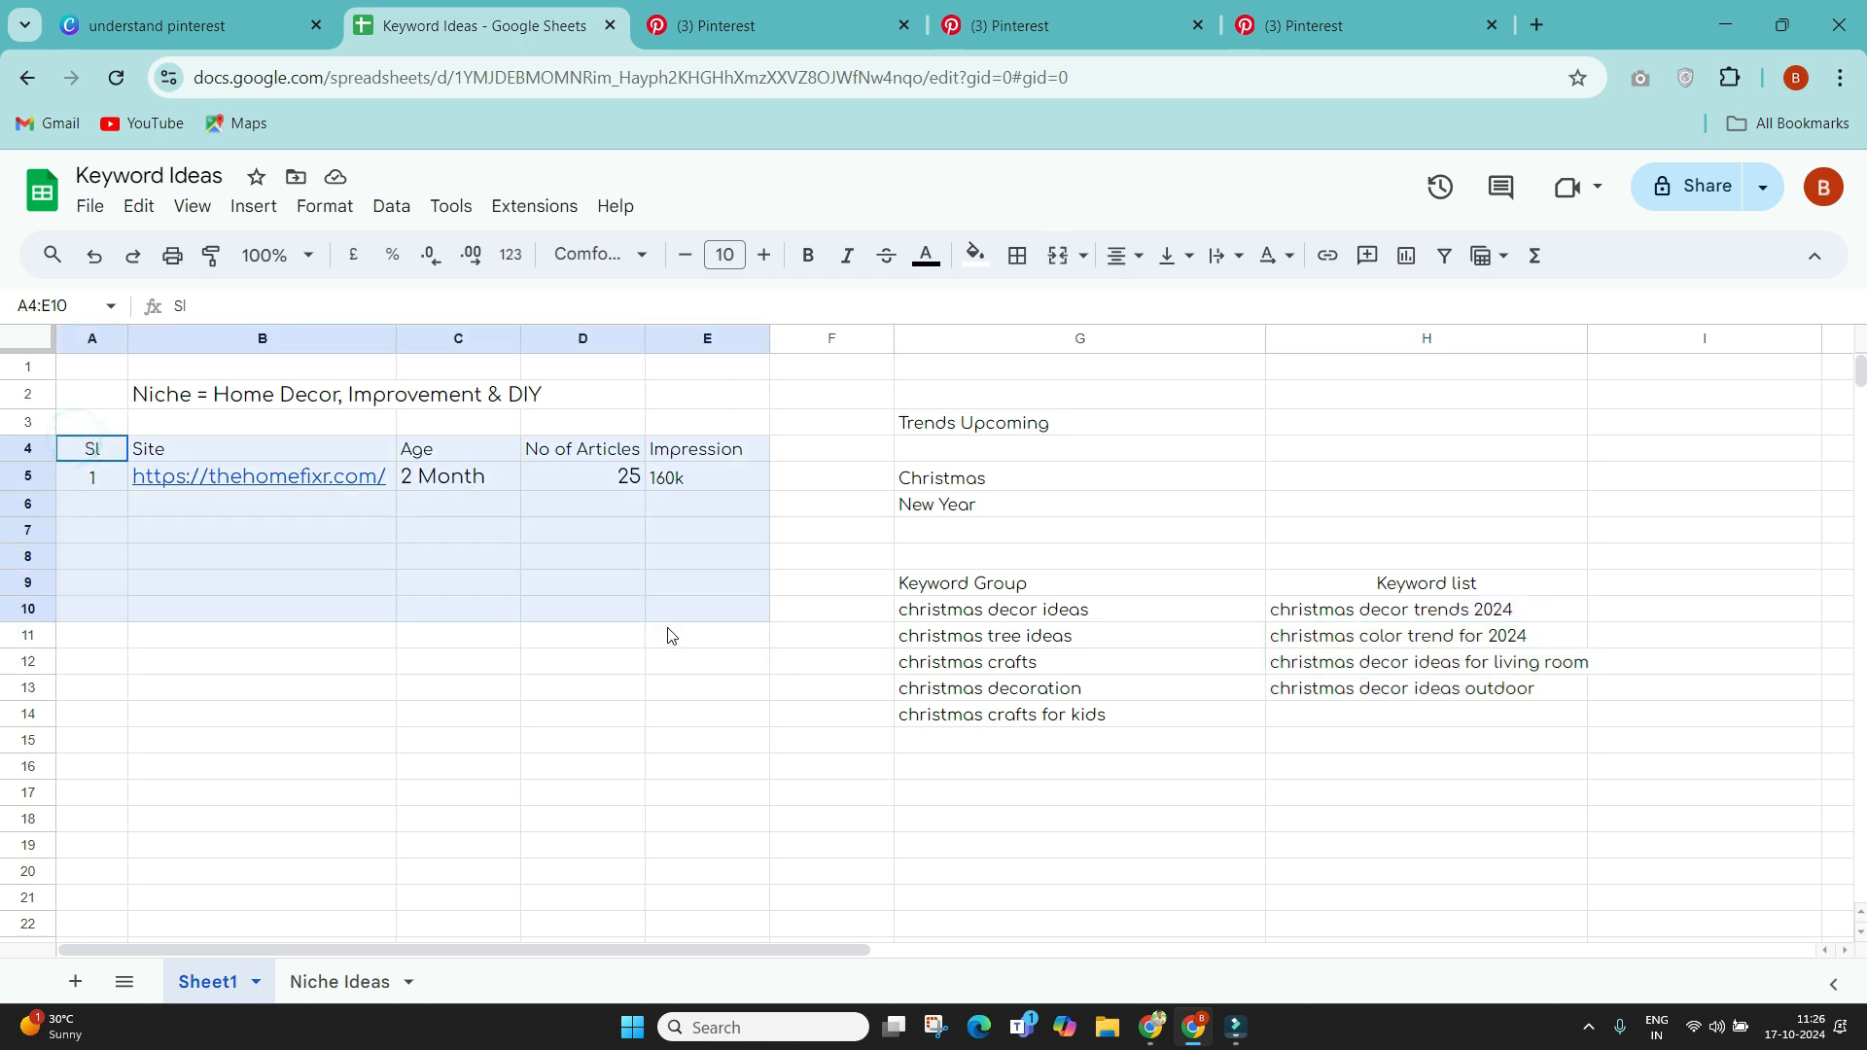
click(569, 612)
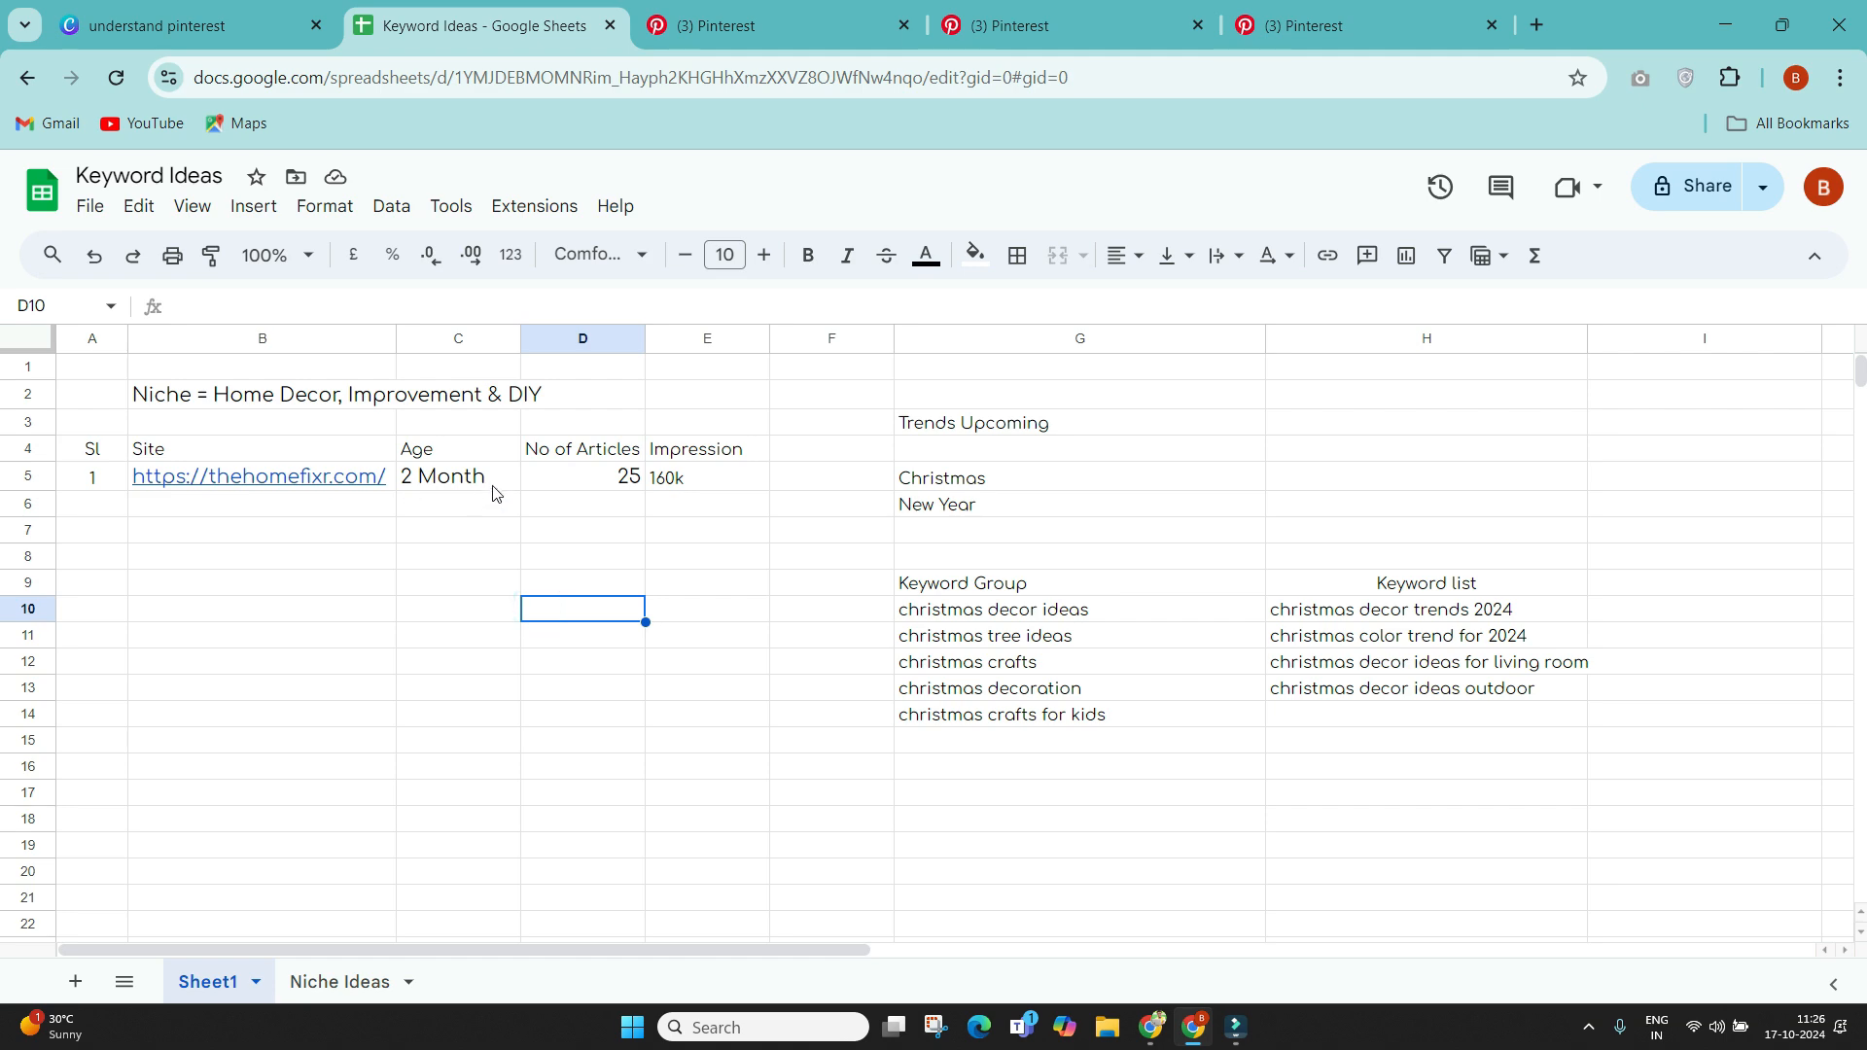
click(574, 479)
Step: Open the thehomefixr.com link from cell B5 and look through the articles on the site's home page
click(350, 476)
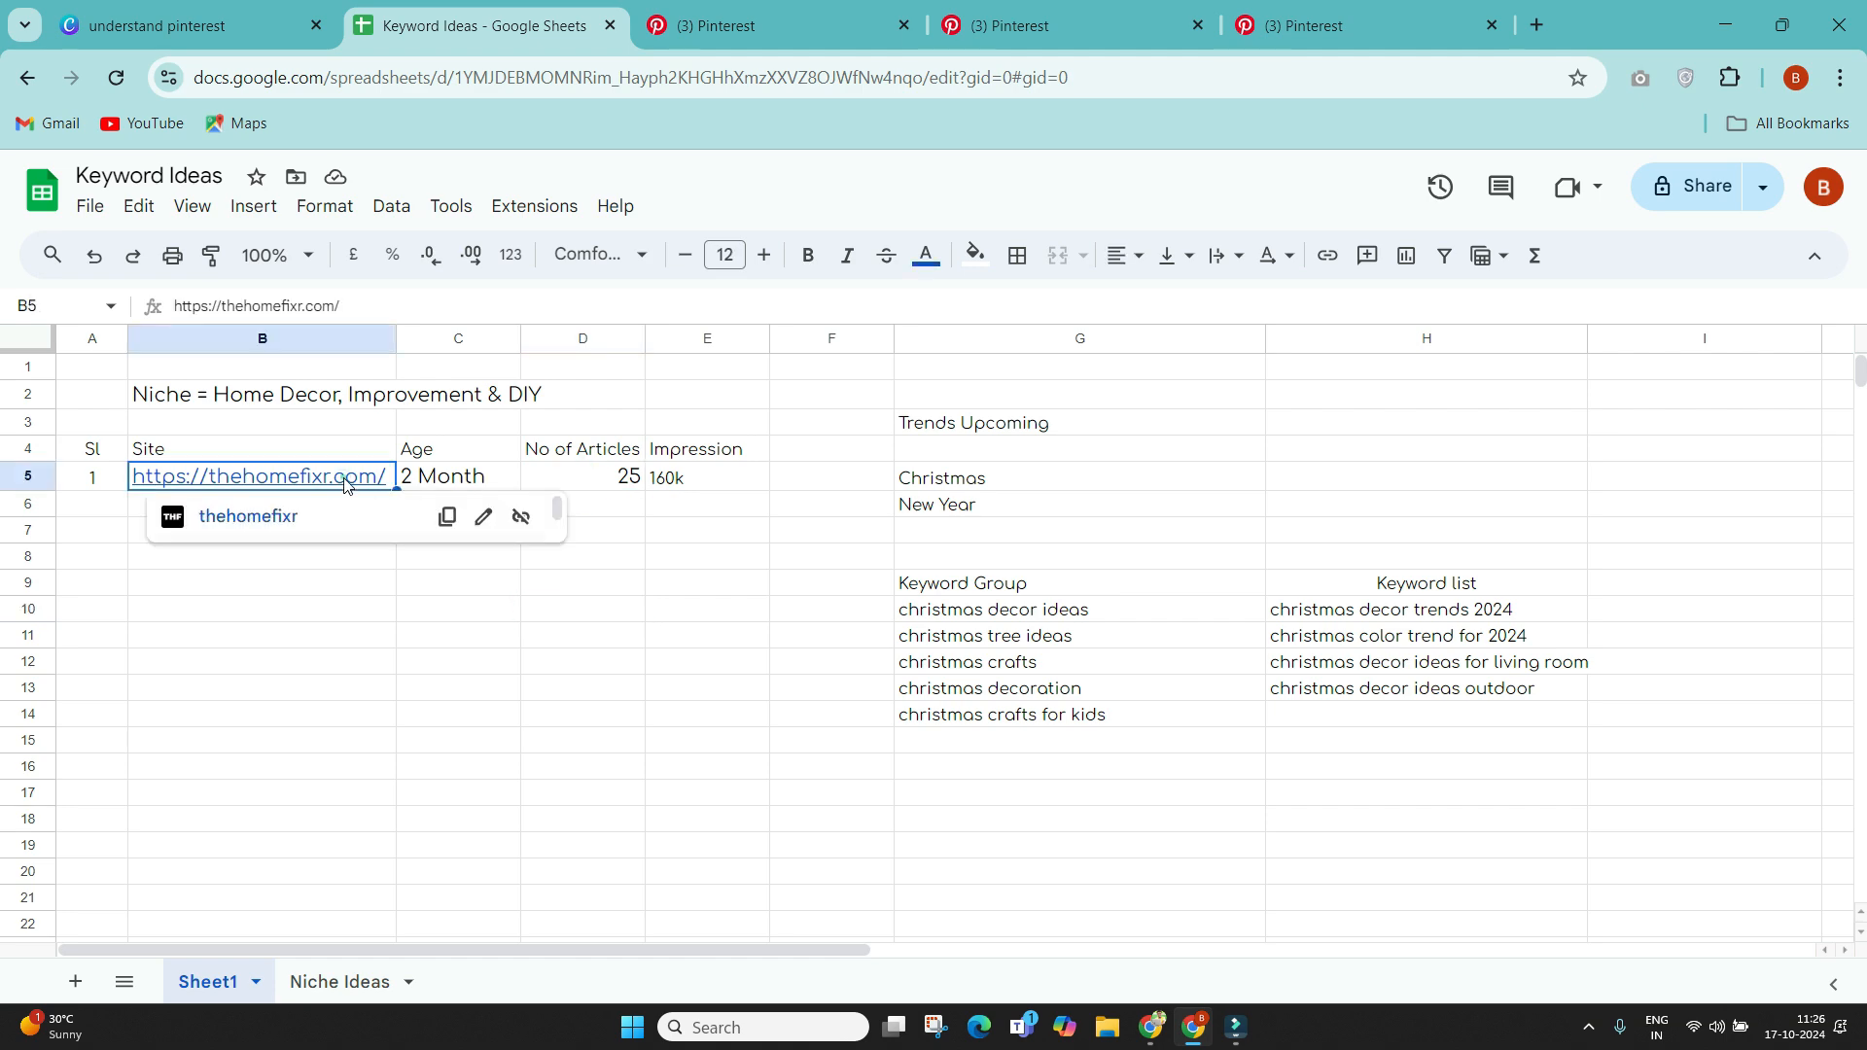
click(275, 522)
click(696, 8)
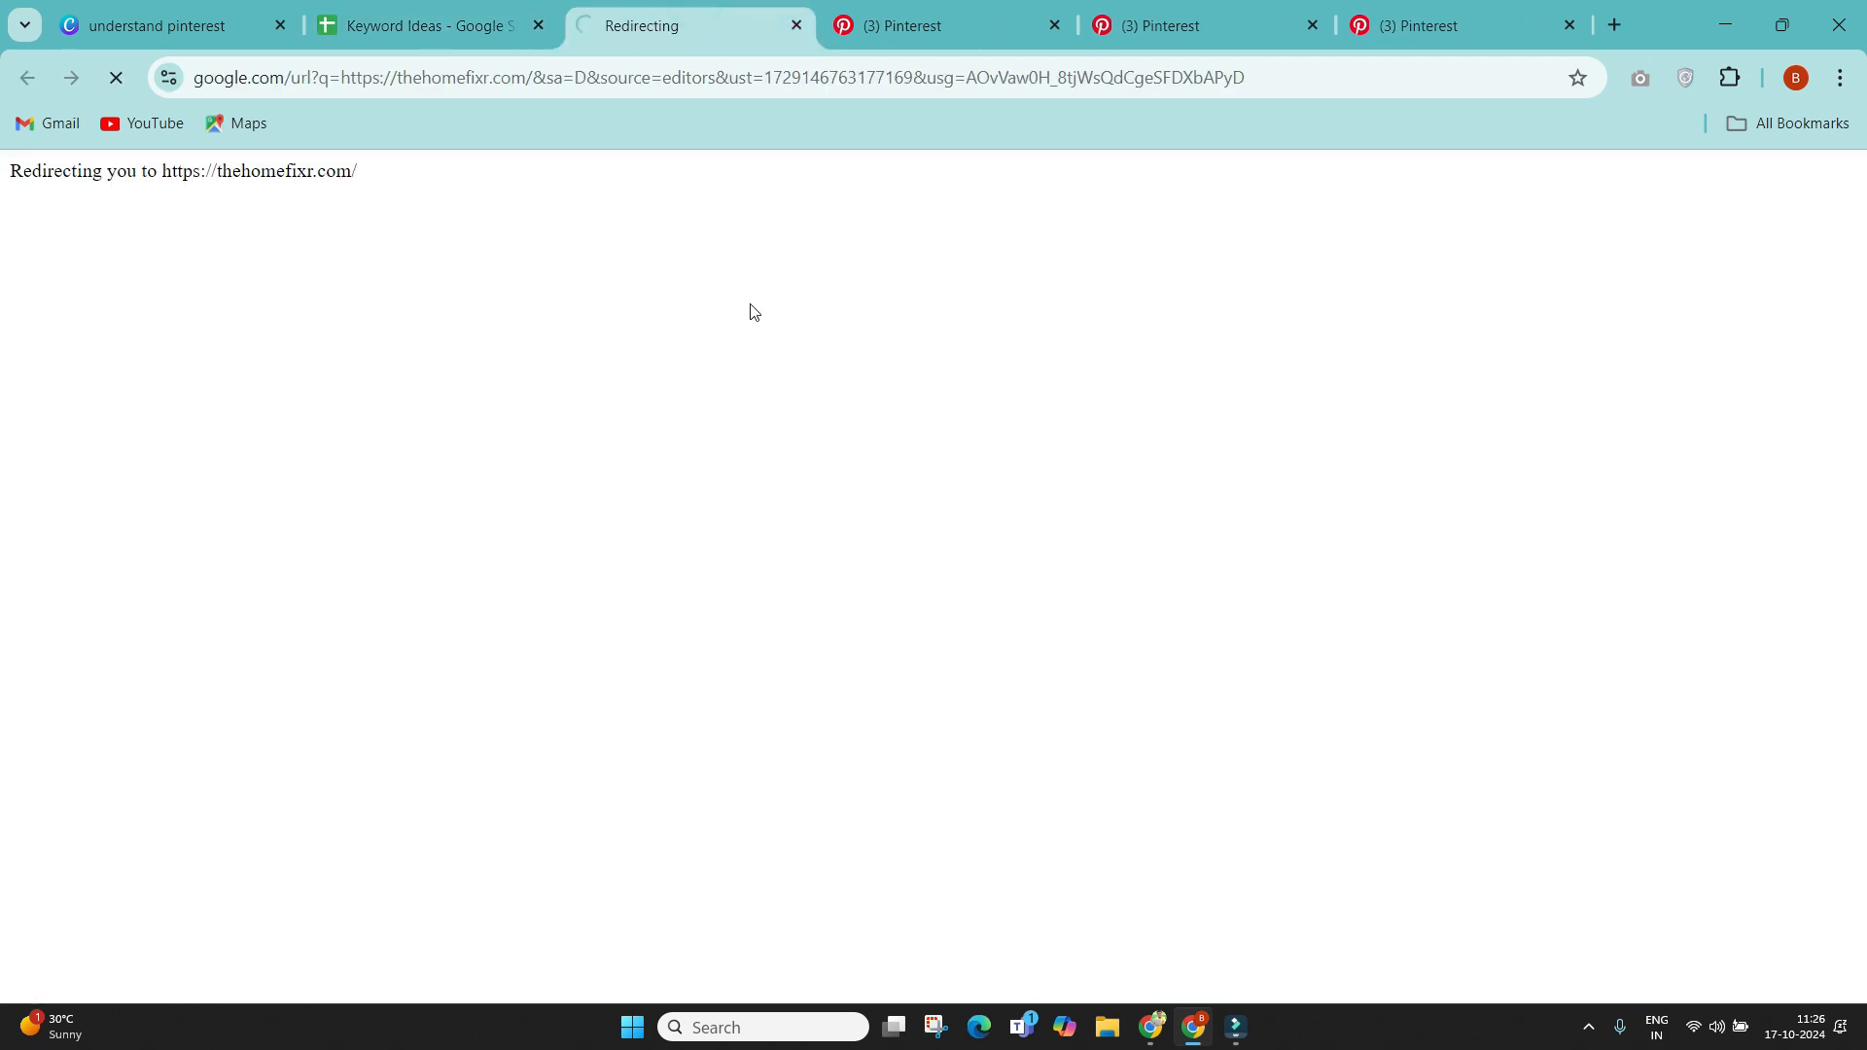
scroll(1624, 576, down, 10)
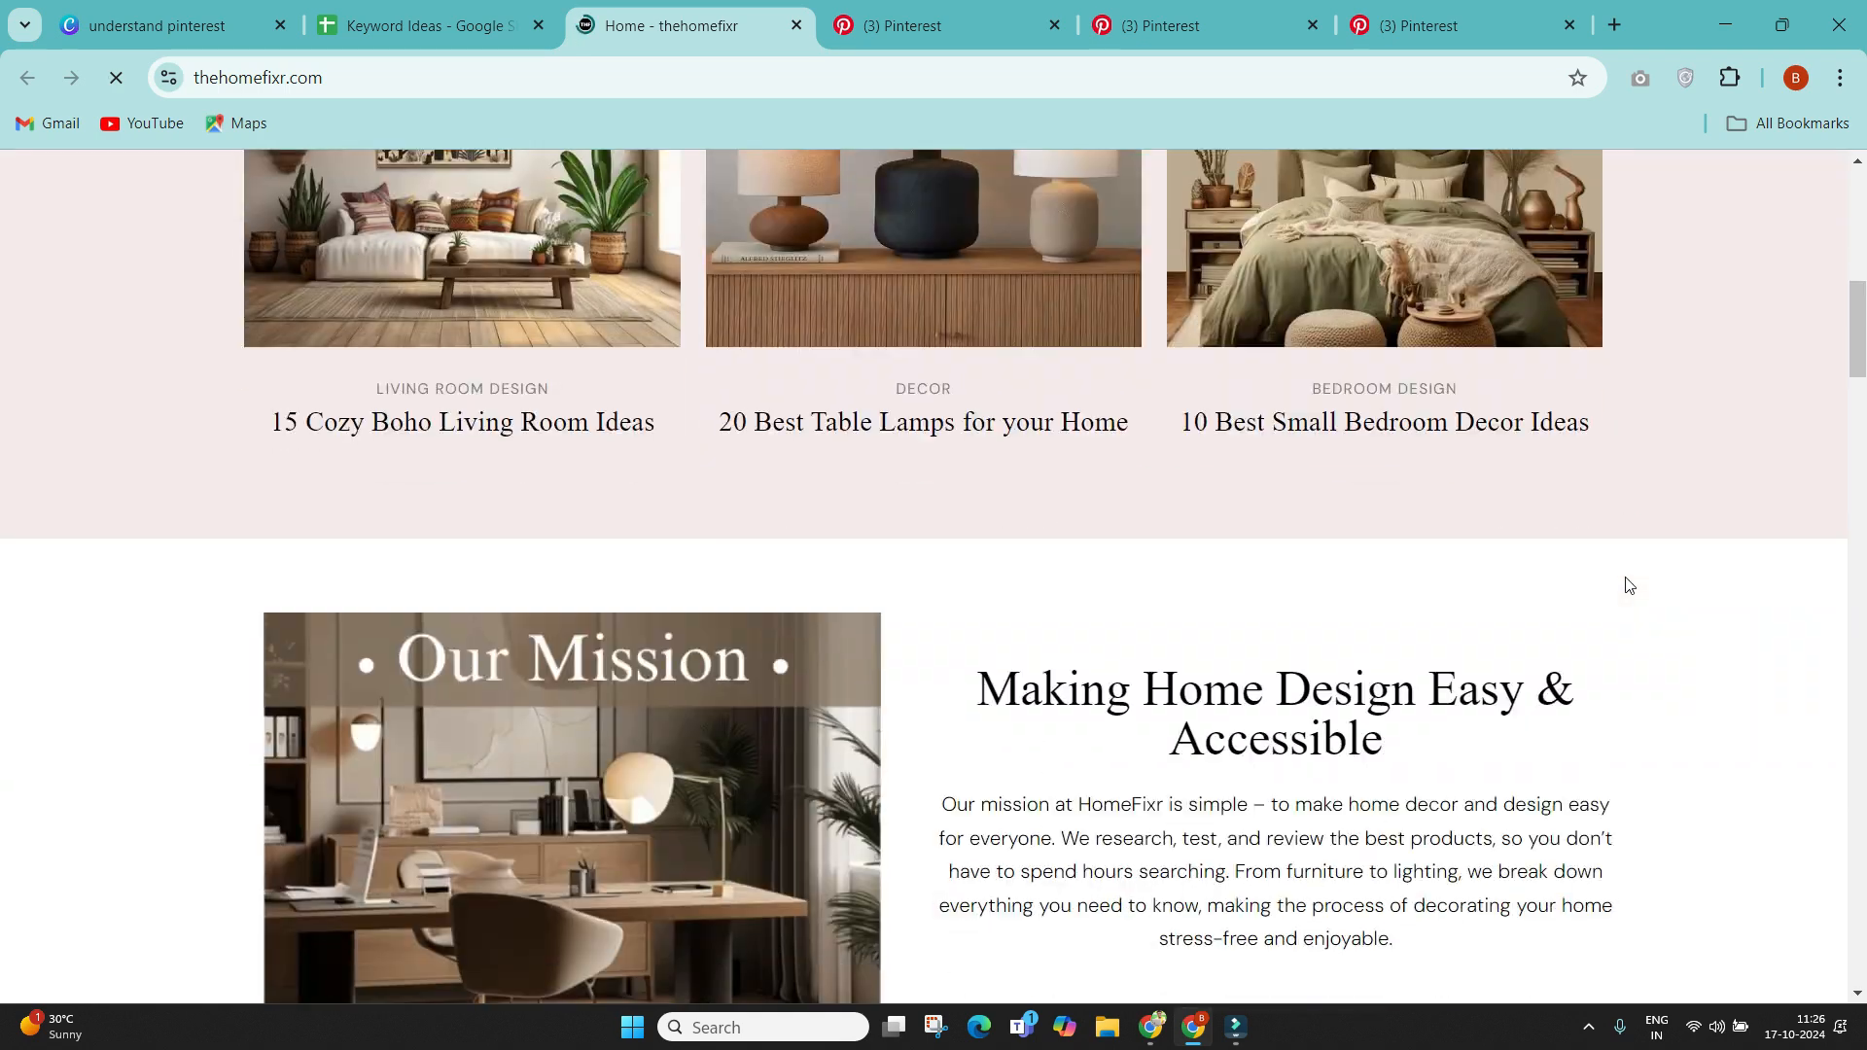
scroll(1280, 544, up, 4)
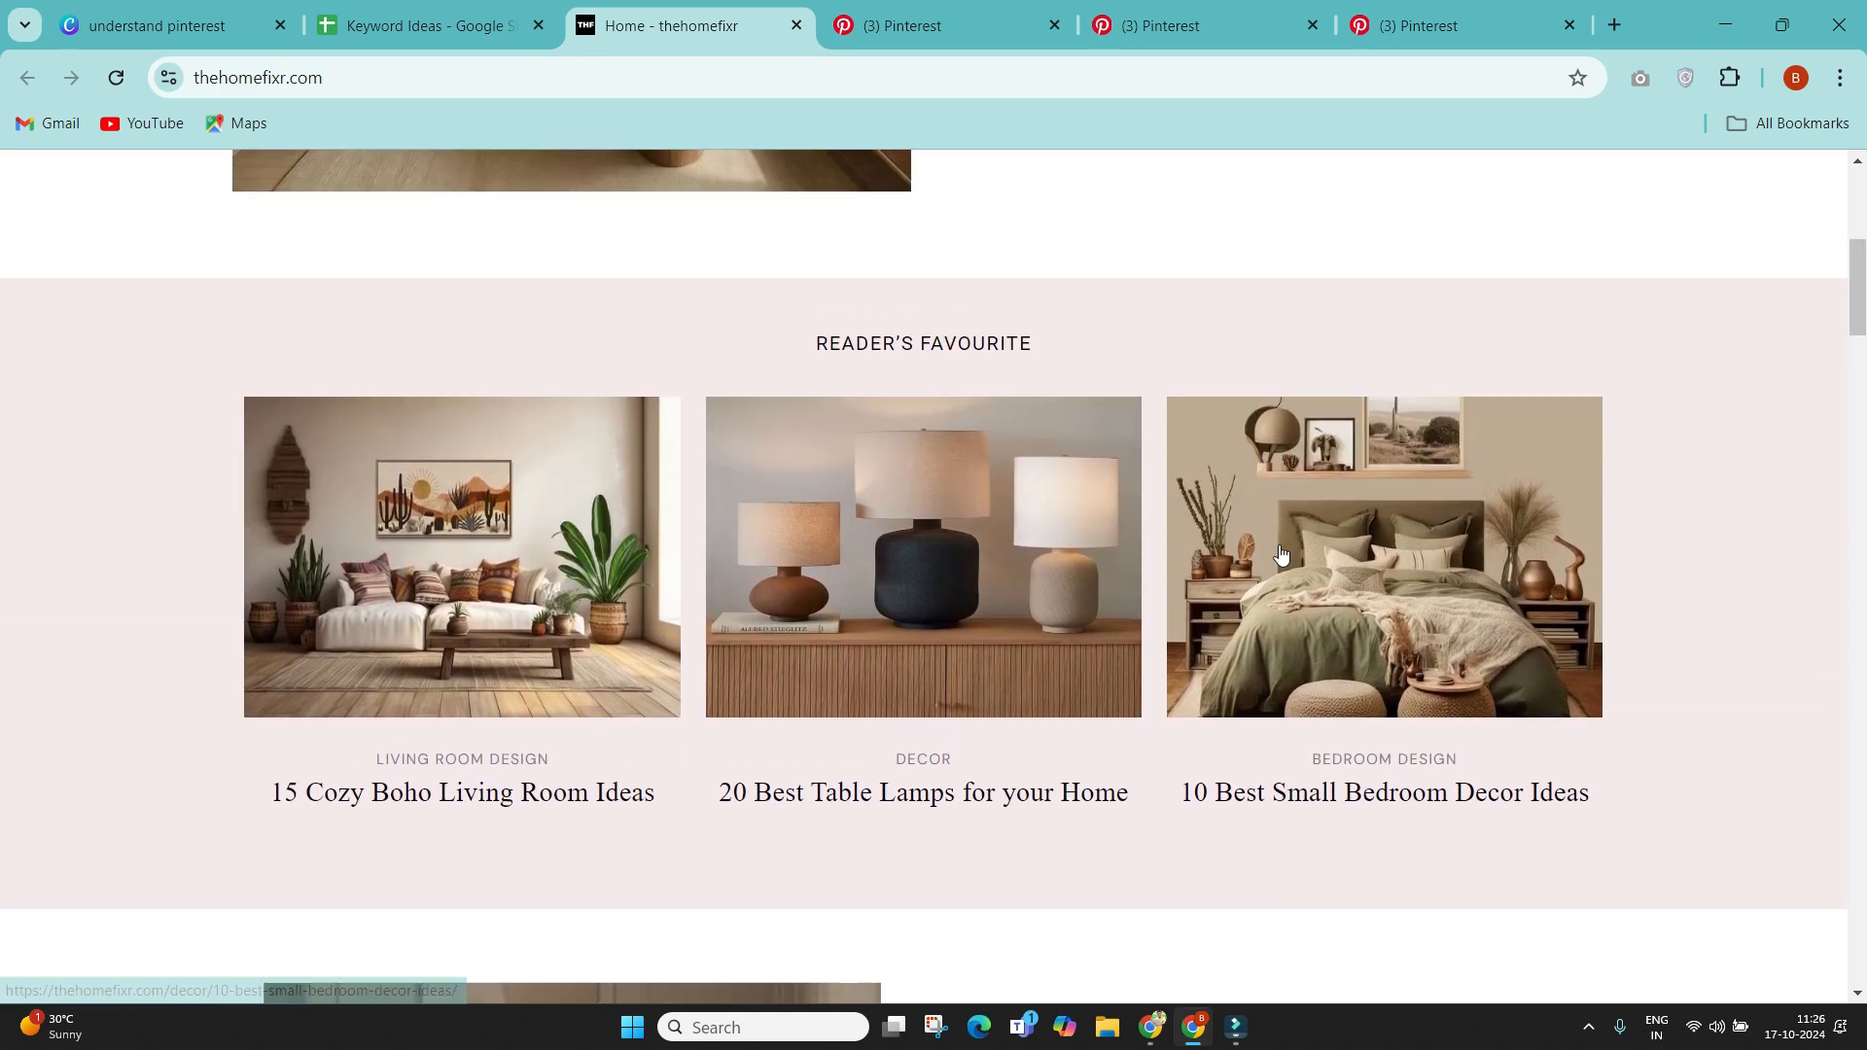
Step: Examine the reader's favourites and recent post titles further down the thehomefixr.com home page, and close the site
scroll(1279, 547, down, 5)
scroll(1279, 553, down, 6)
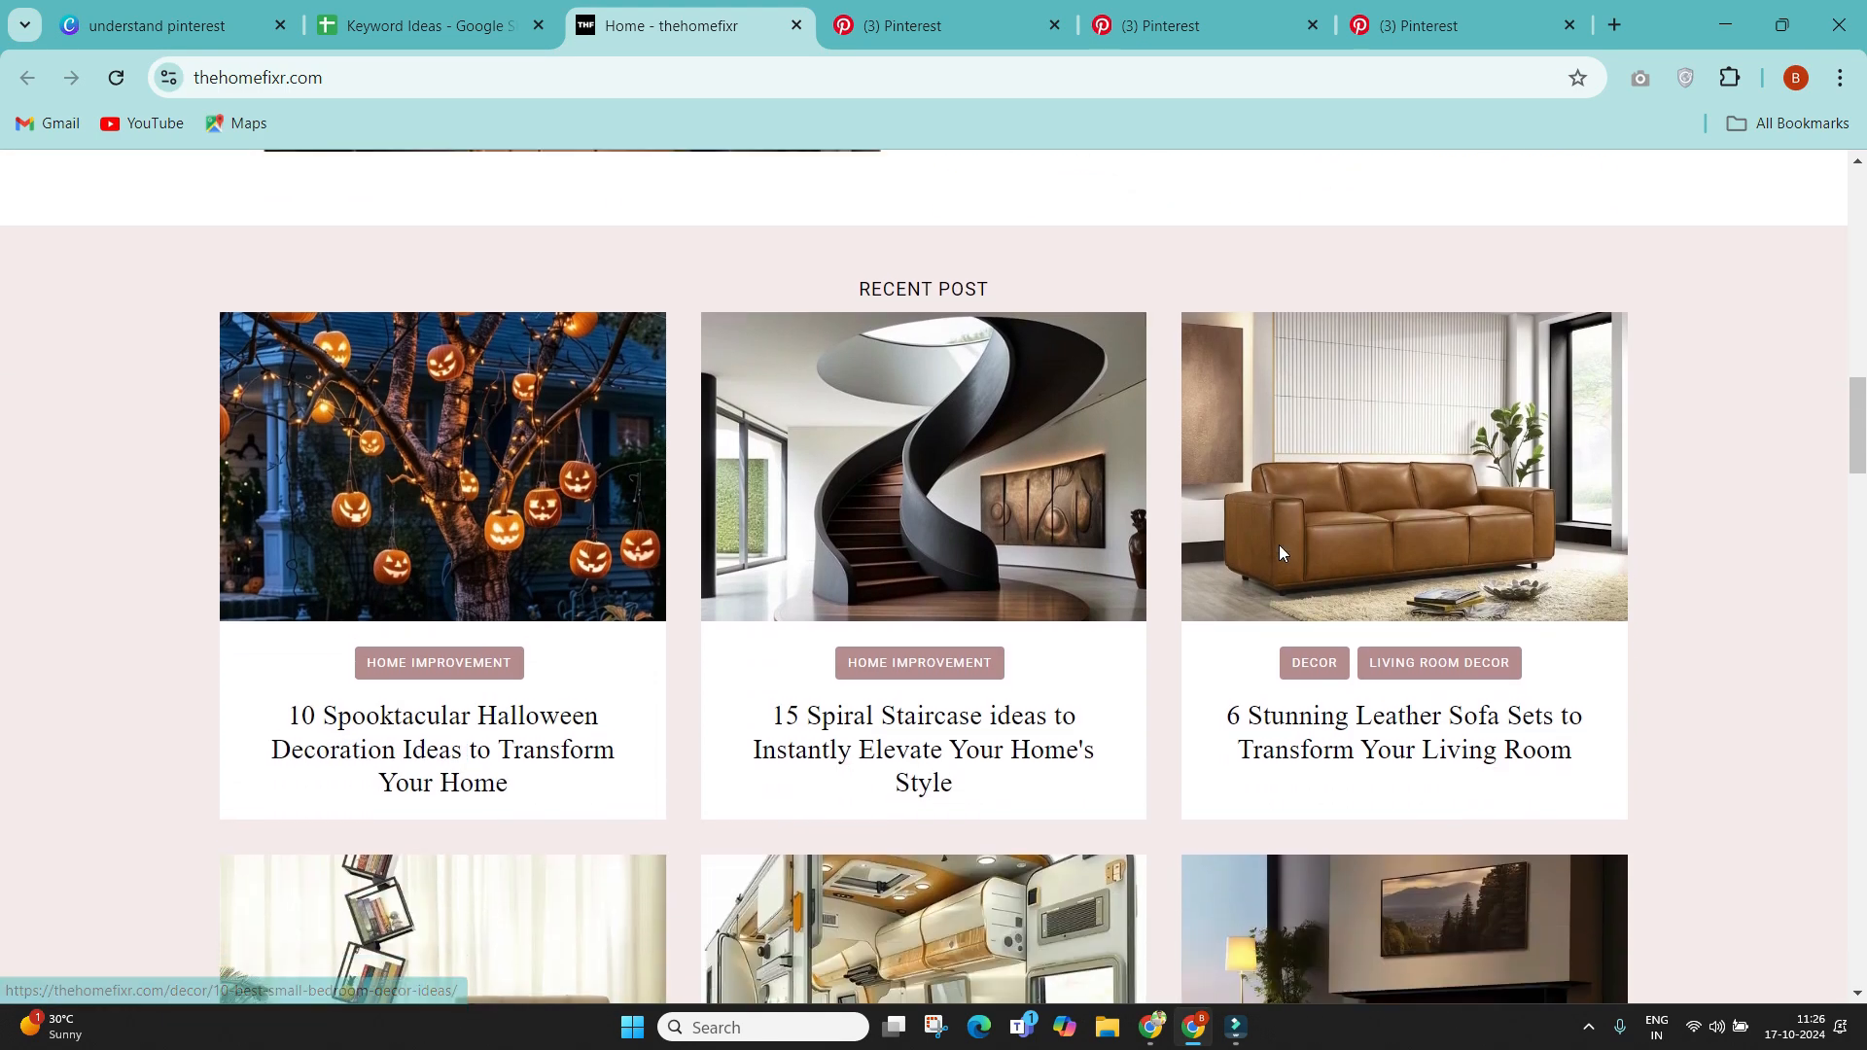
scroll(1279, 554, down, 1)
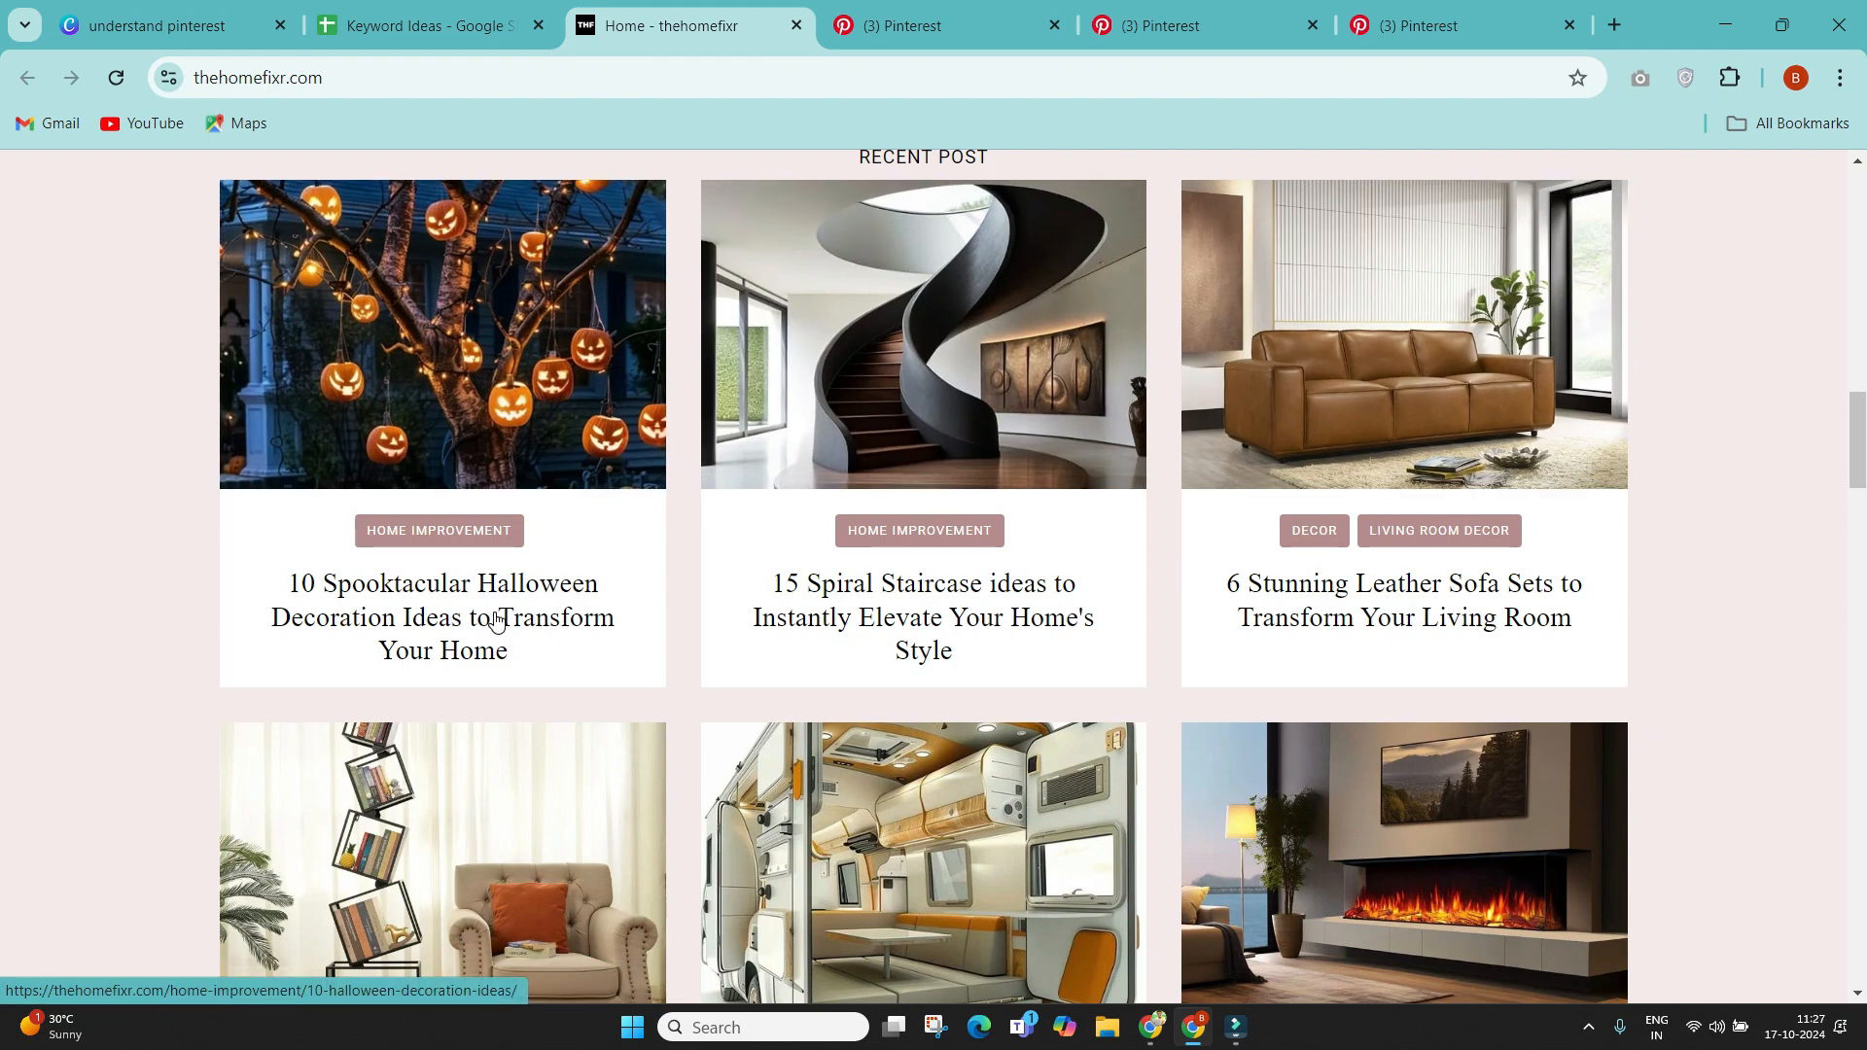
scroll(497, 619, down, 12)
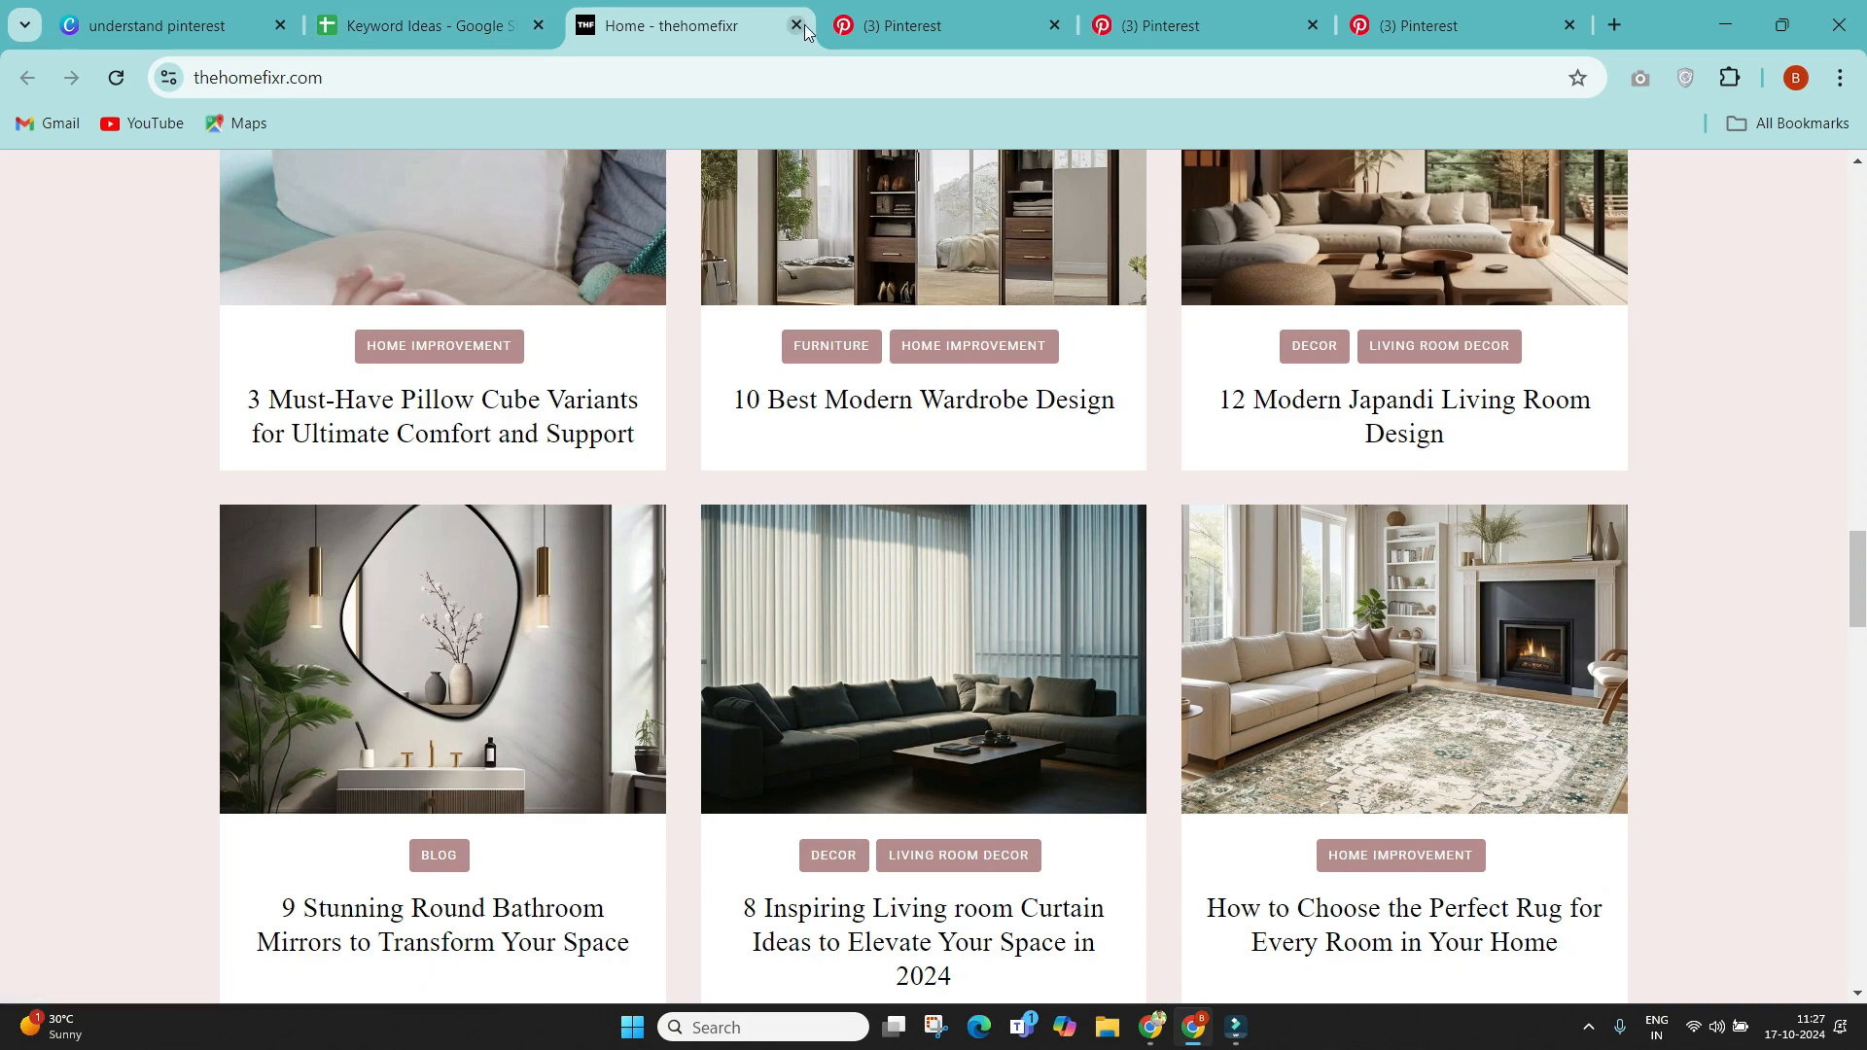
key(ctrl+w)
Step: Open the thegardenstyle.com link from C16 of the Niche Ideas sheet and look through its home page down to the latest posts
click(334, 984)
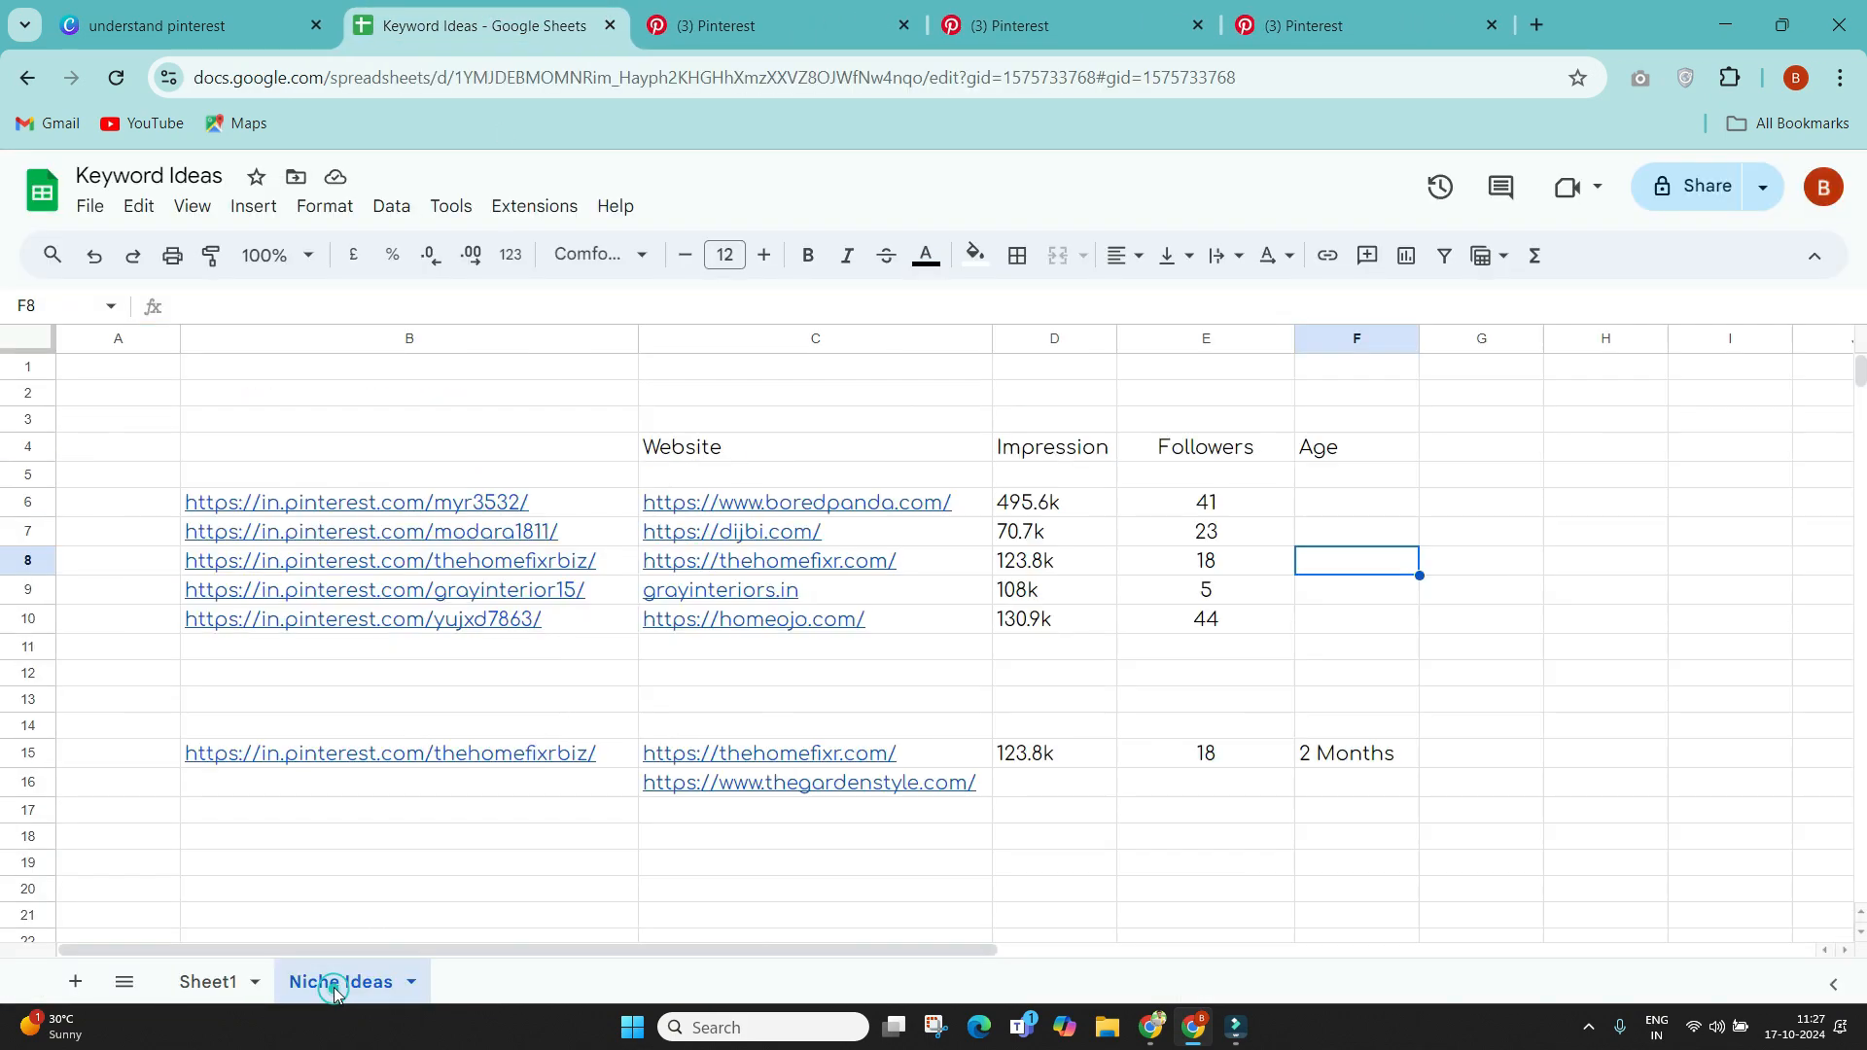
click(742, 792)
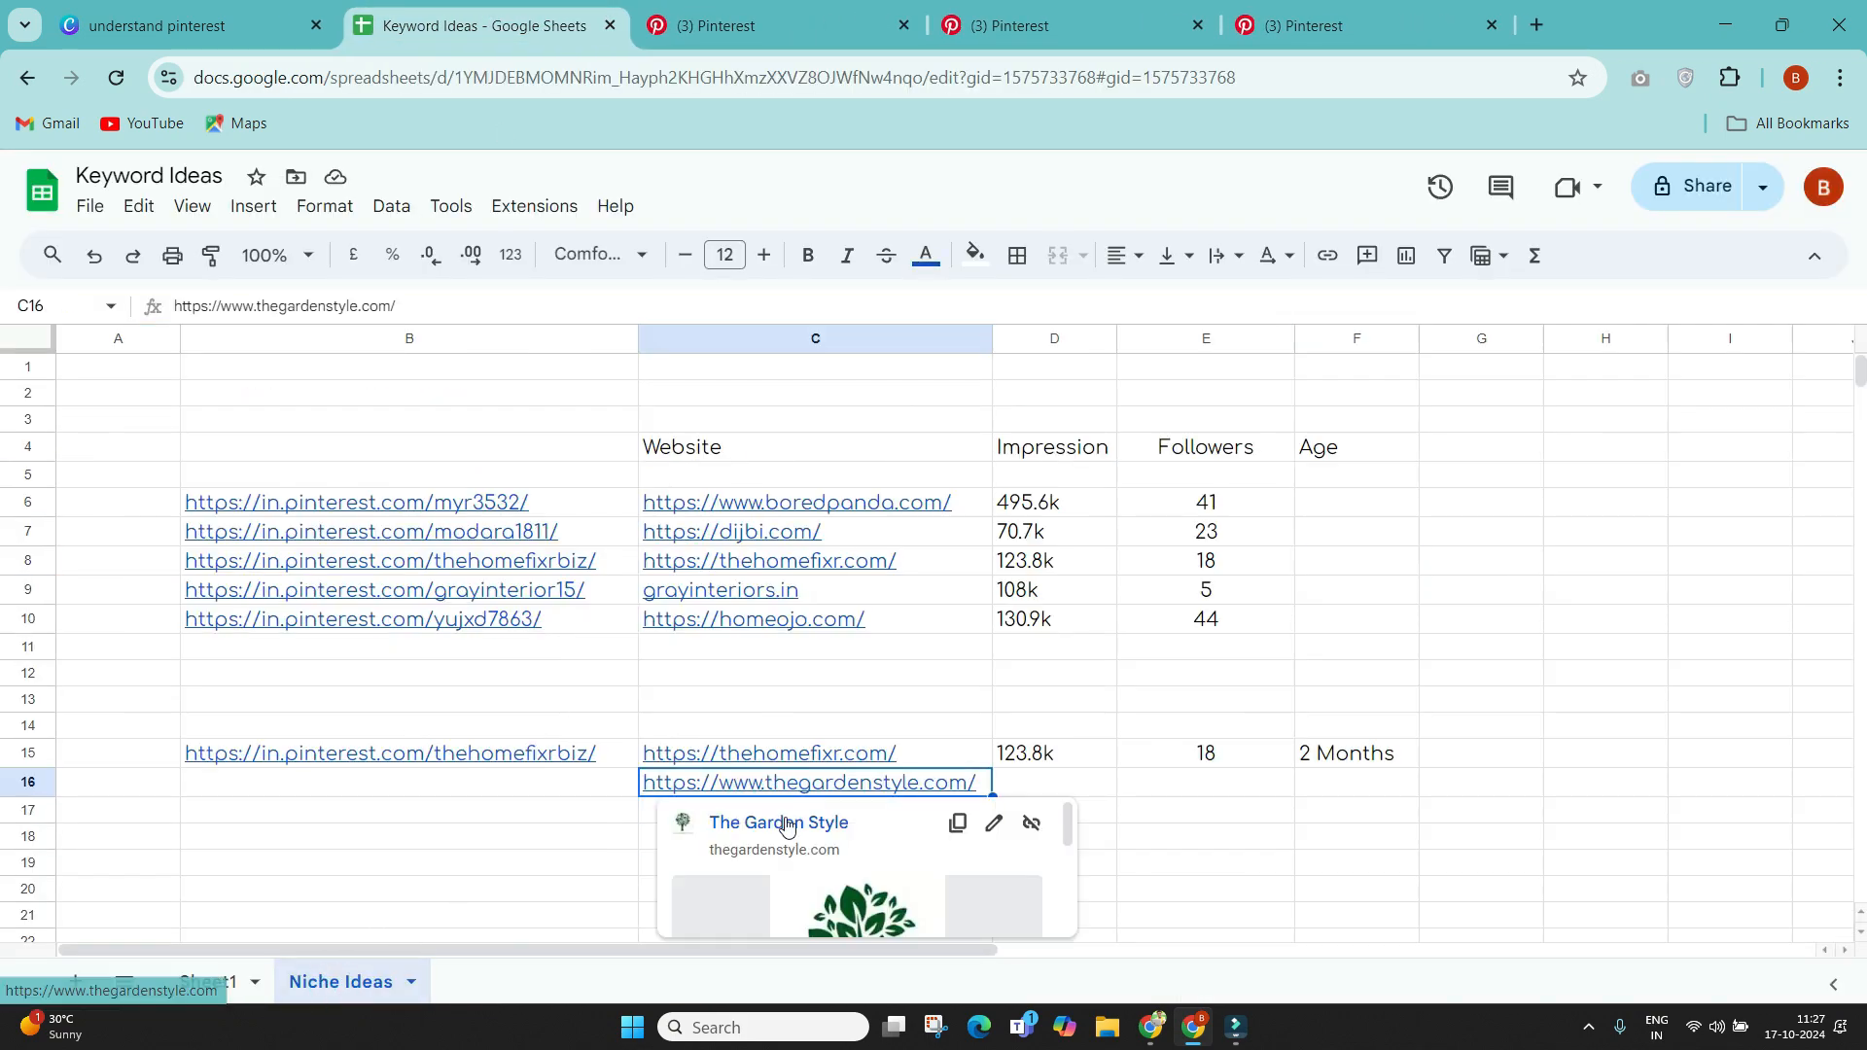
click(785, 817)
click(687, 8)
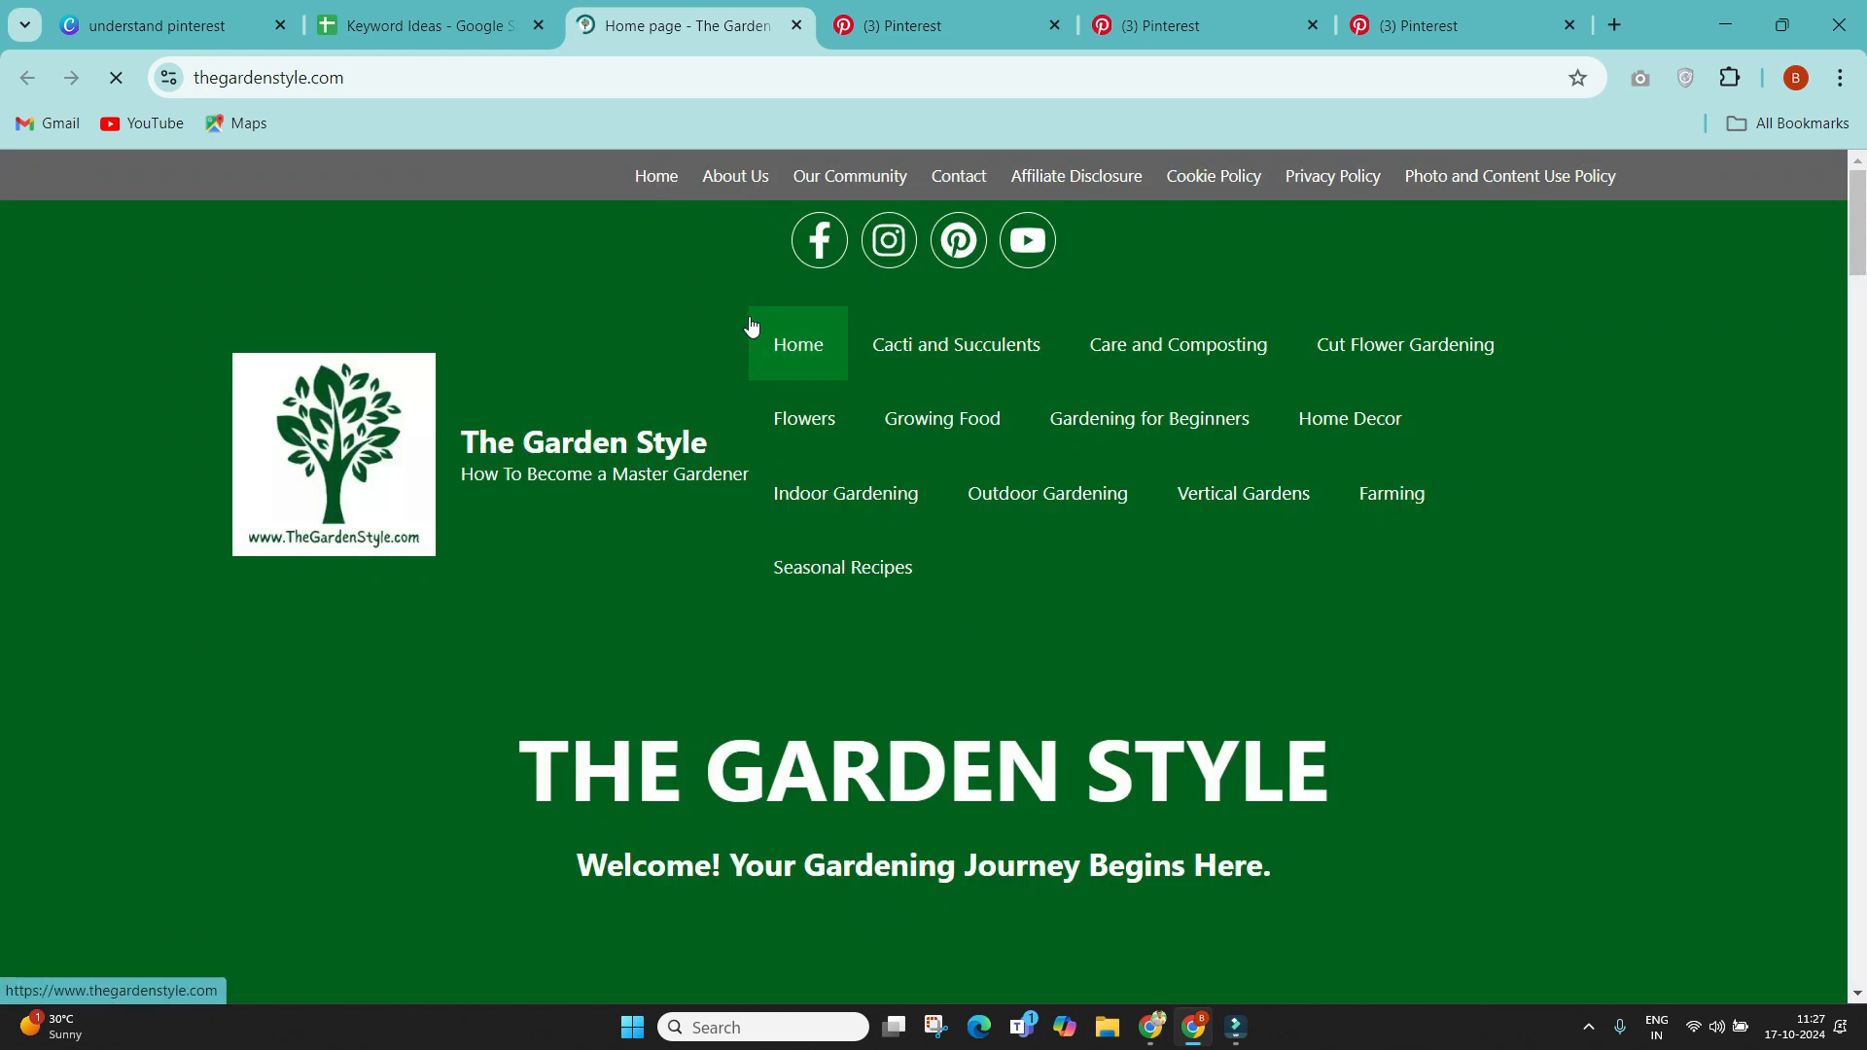
scroll(741, 494, down, 5)
scroll(741, 494, down, 20)
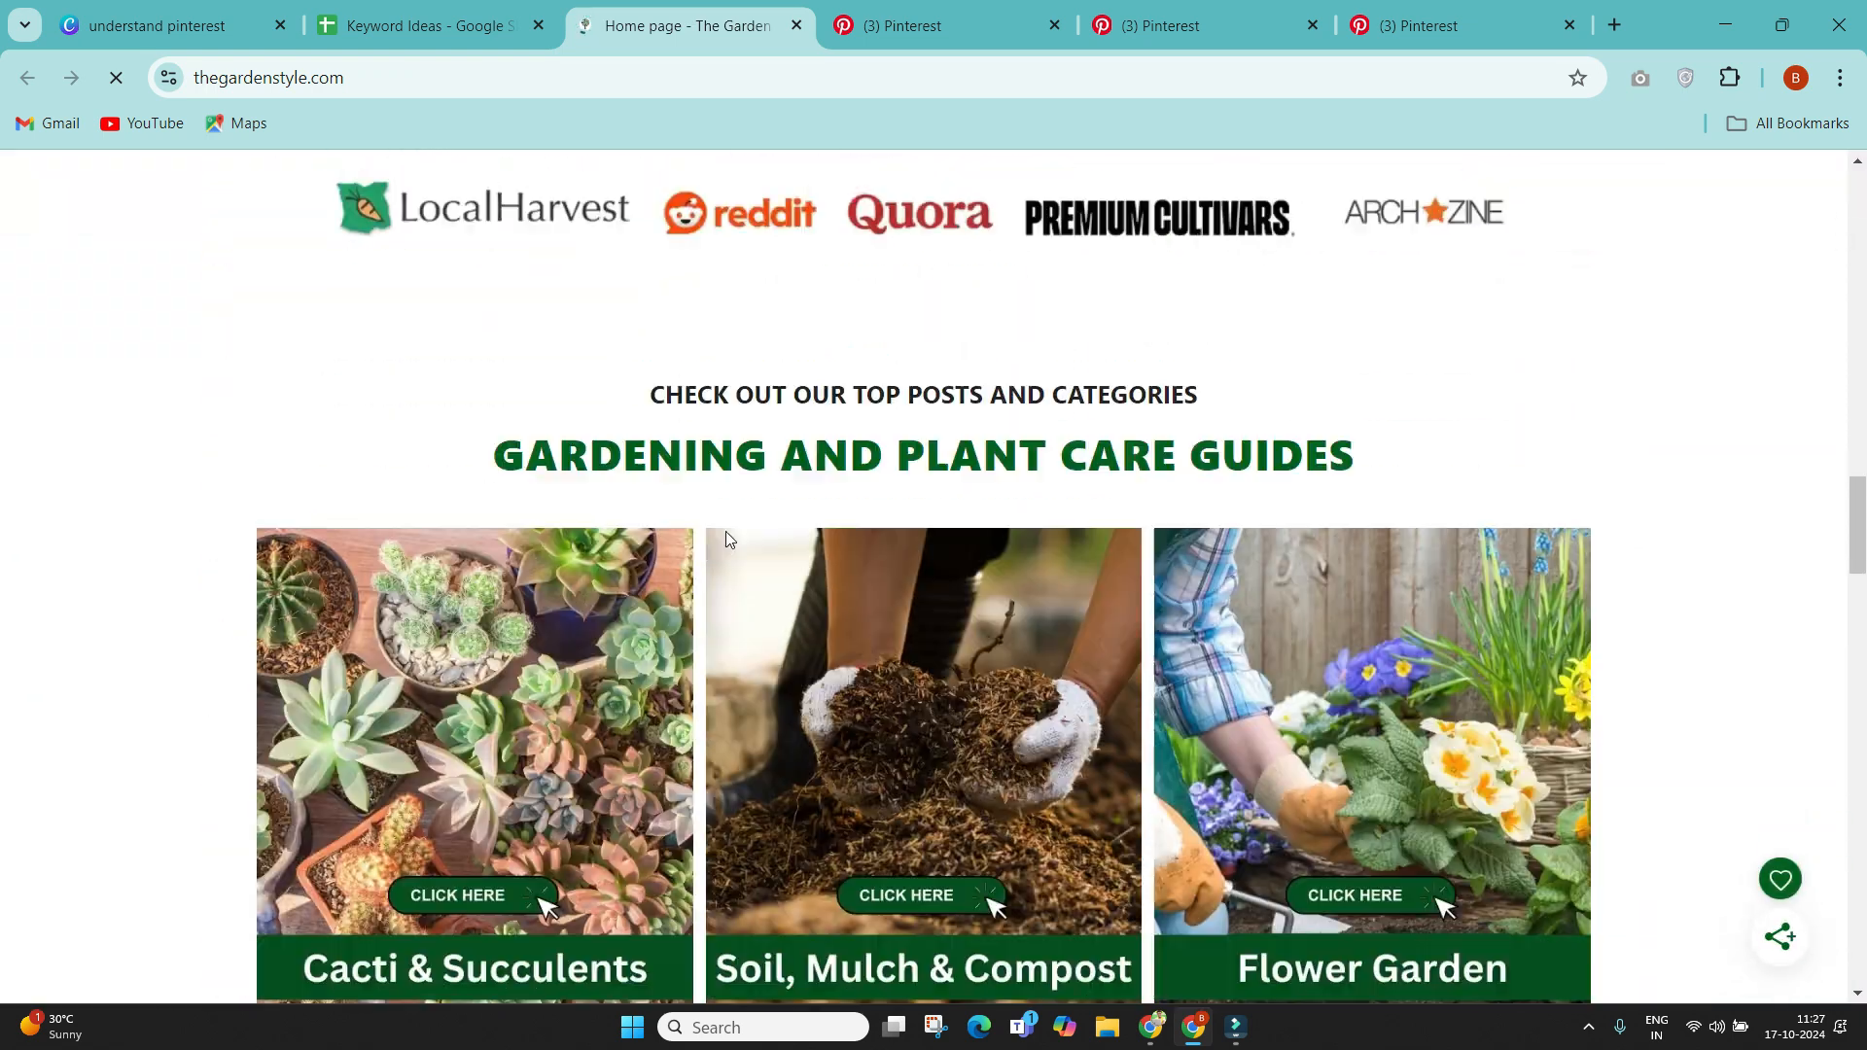
scroll(727, 533, down, 13)
scroll(729, 536, up, 5)
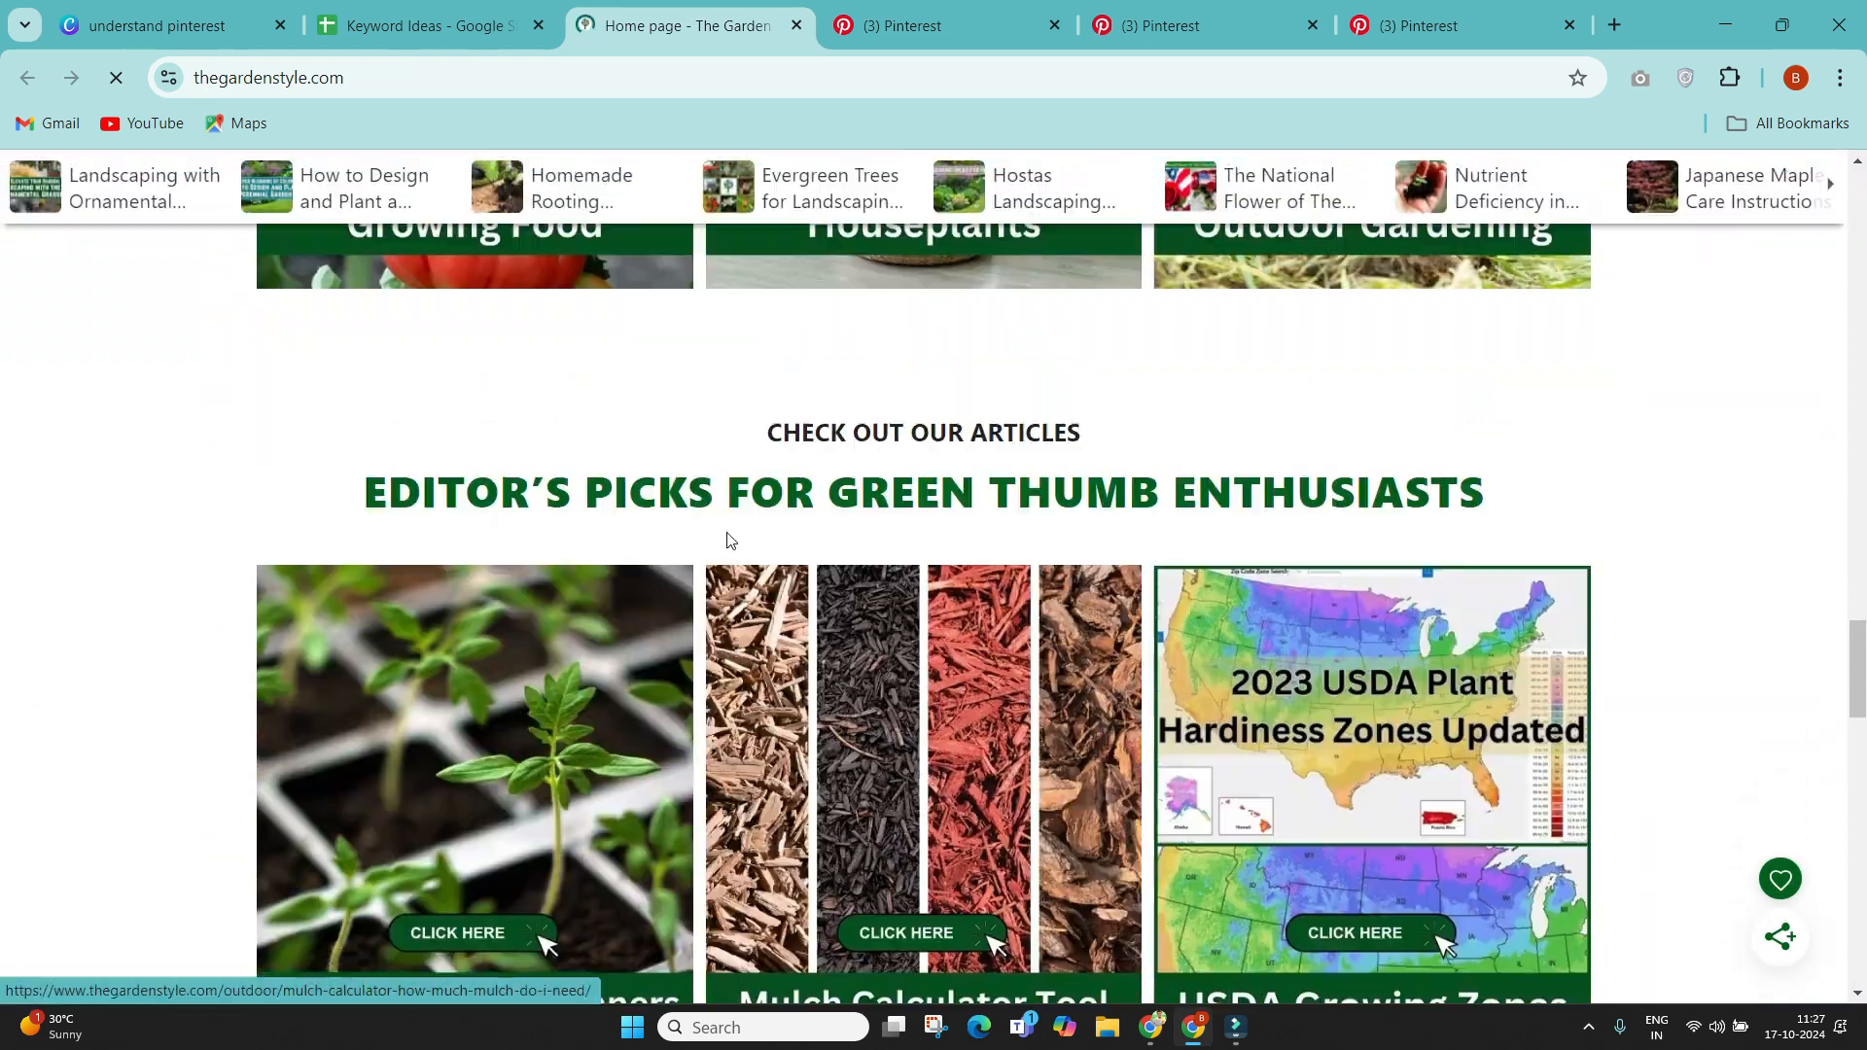
scroll(1495, 534, down, 16)
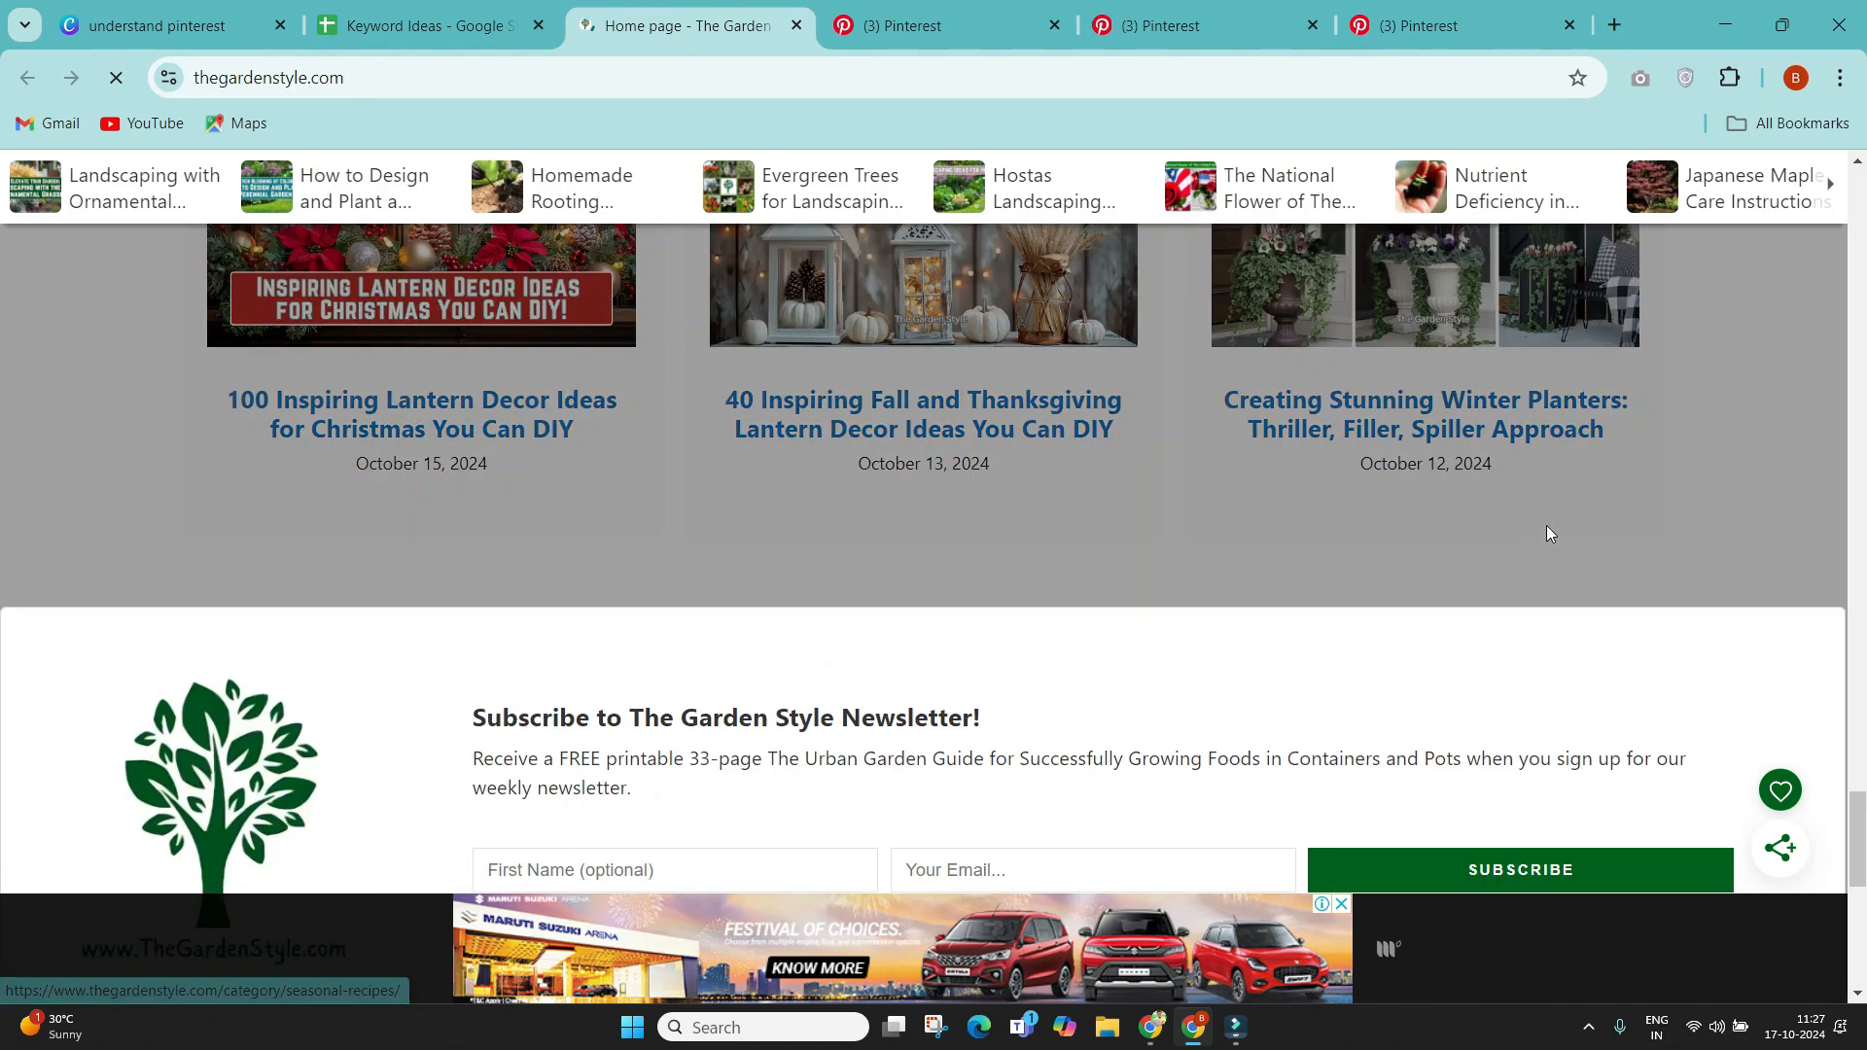
scroll(1545, 525, up, 3)
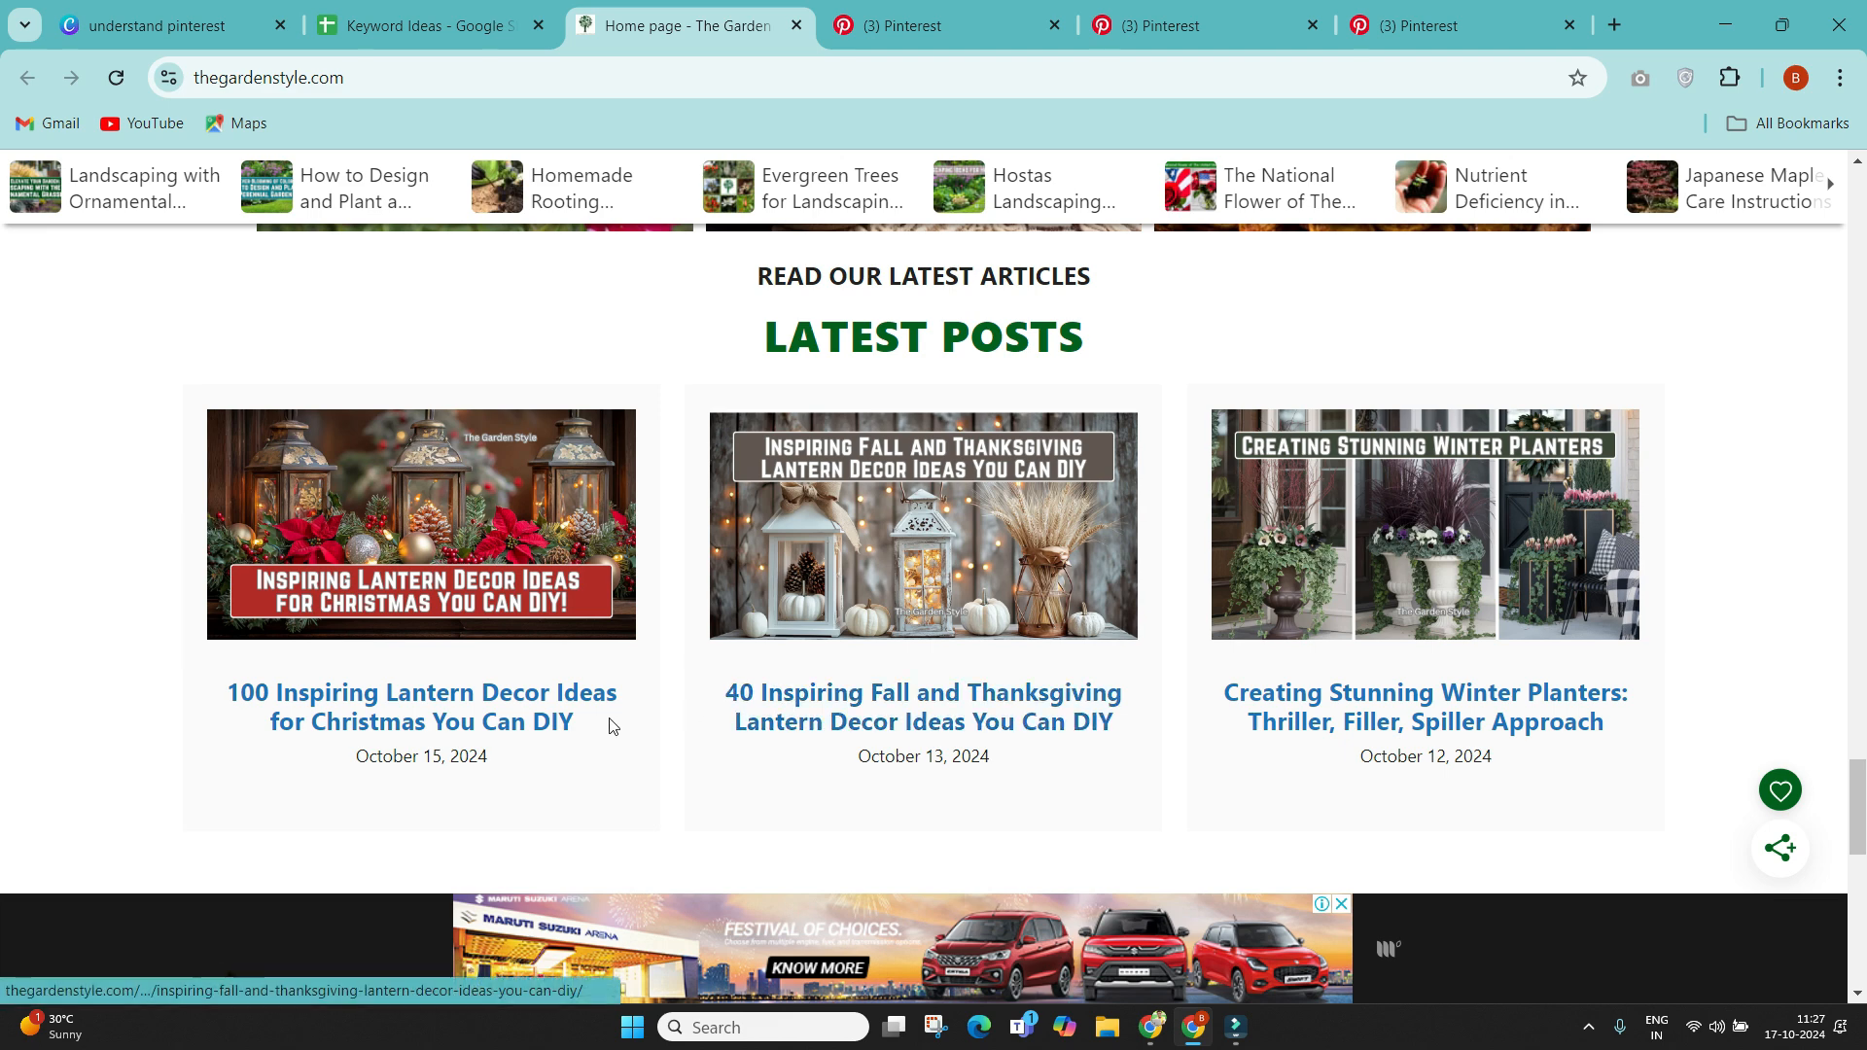
Step: Copy "Lantern Decor Ideas for Christmas" from the first latest post's title as plain text into cell H14 of Sheet1
drag(400, 681, 429, 741)
click(380, 657)
key(ctrl+c)
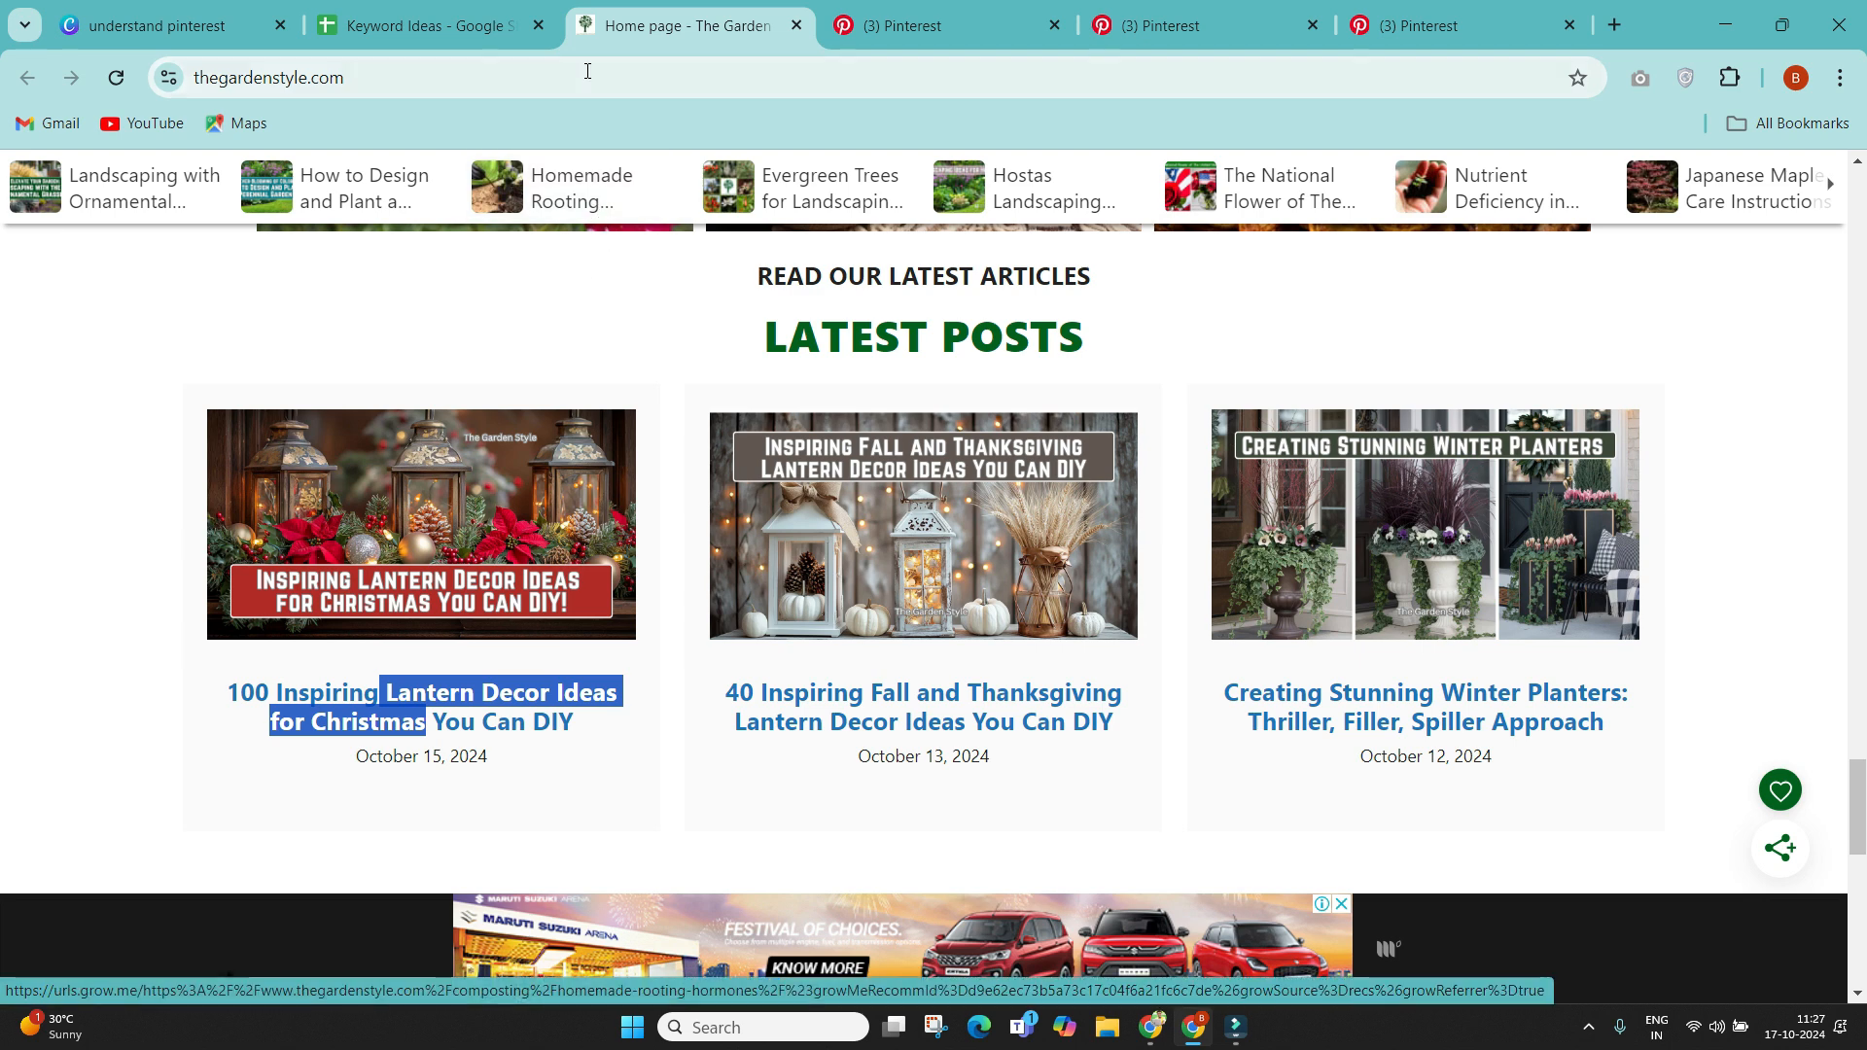
click(588, 70)
key(ctrl+v)
key(ctrl+a)
key(ctrl+x)
click(463, 9)
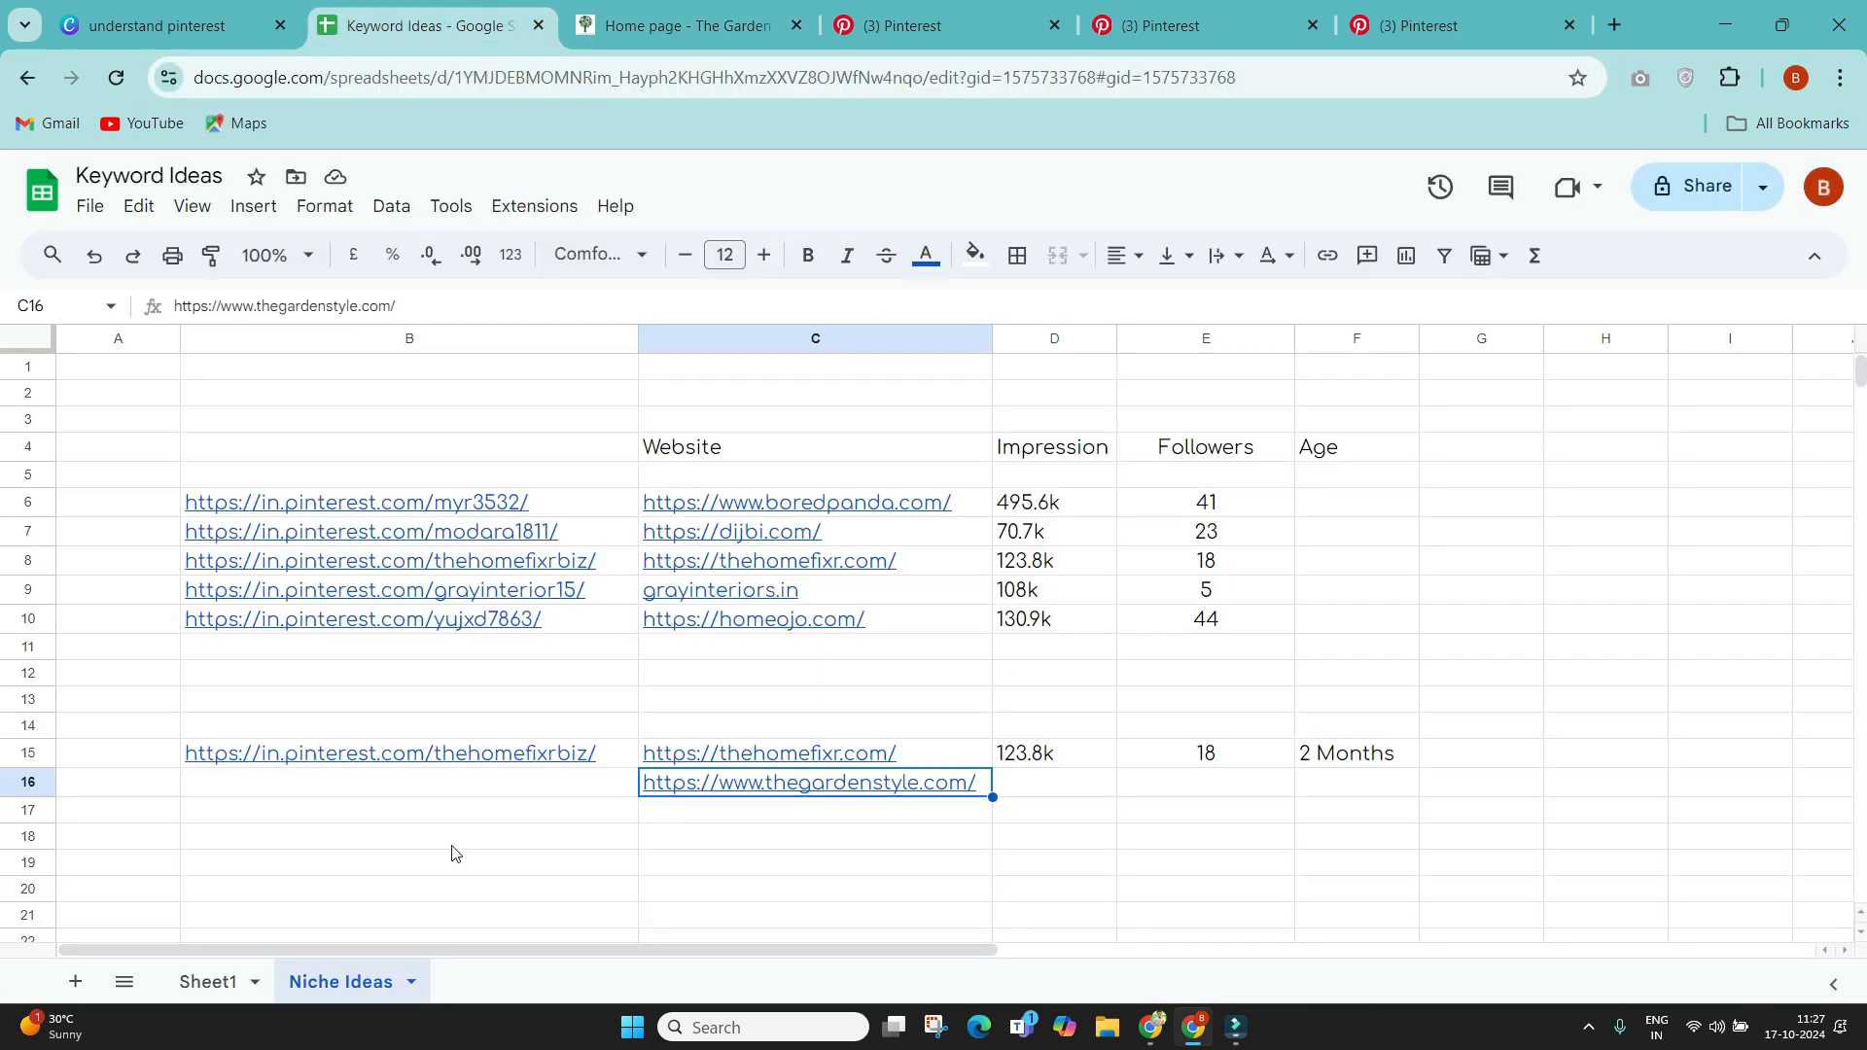
click(207, 983)
click(1293, 718)
key(ctrl+v)
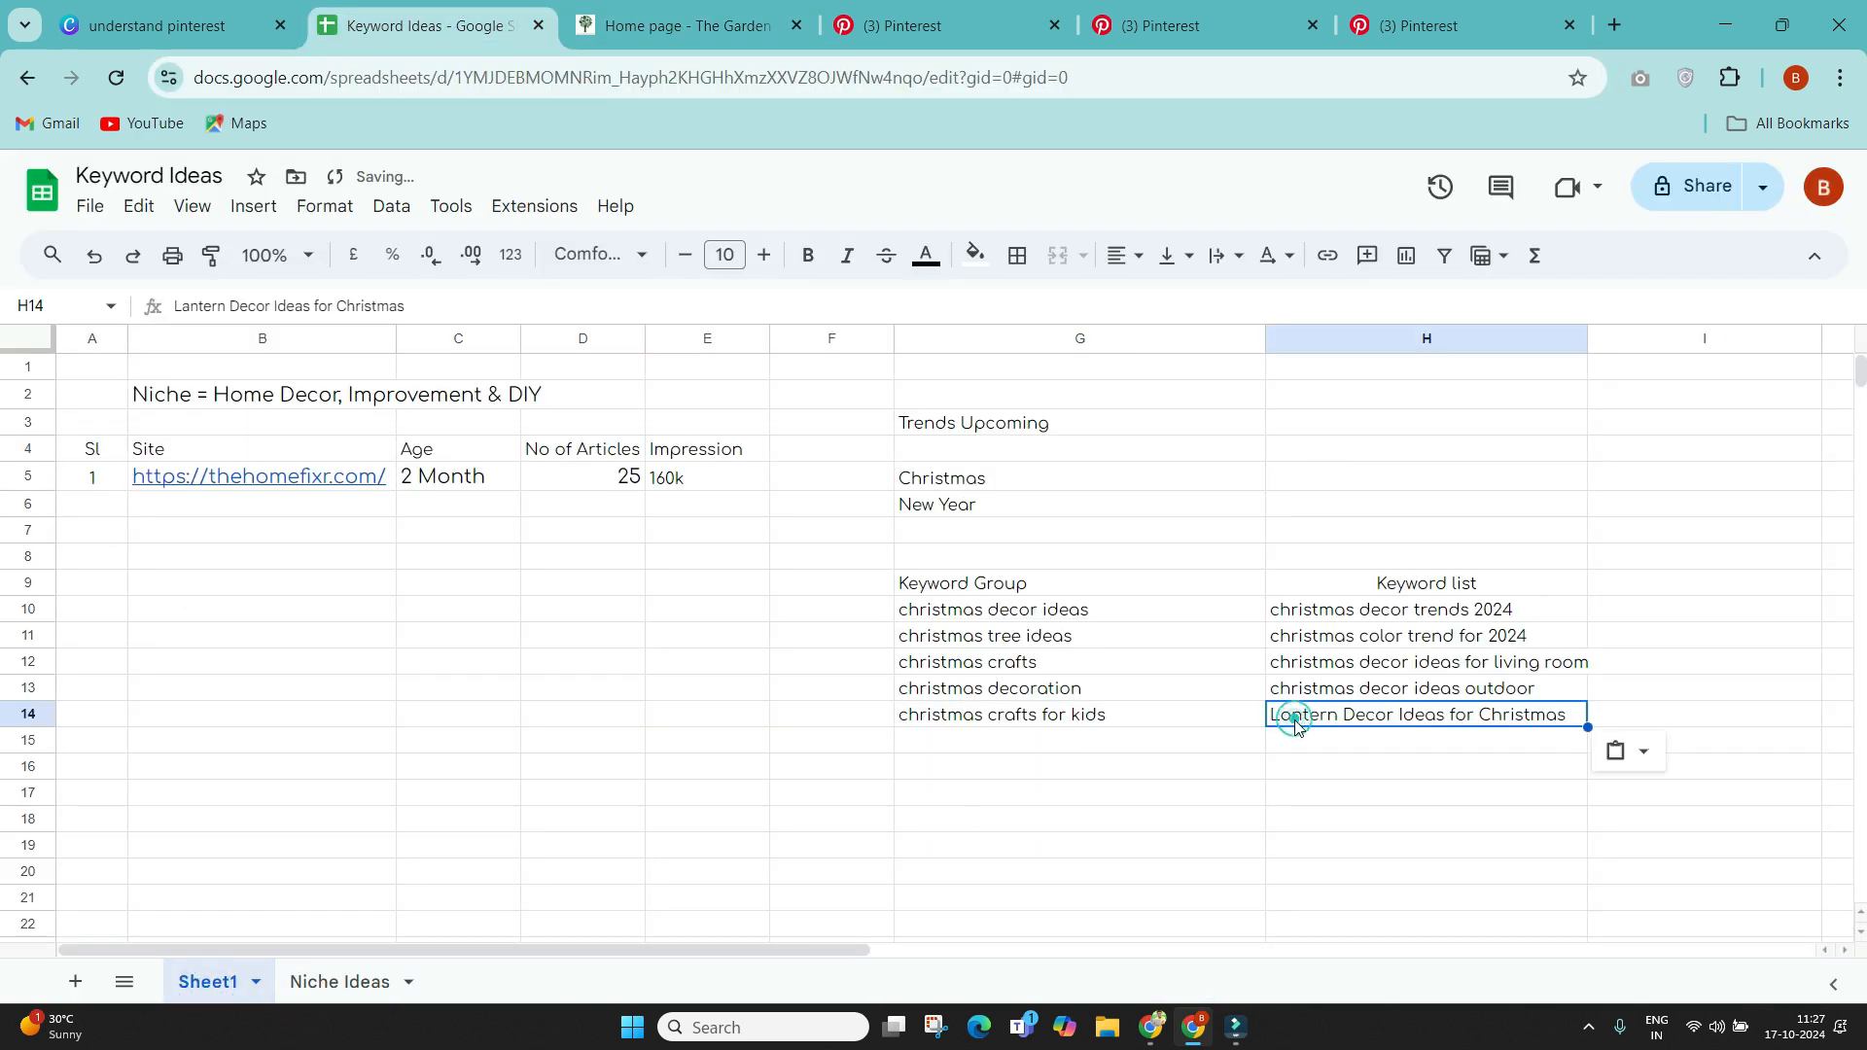
Step: Review the keyword list from H10 down, the keyword table in G9:H14 and the empty rows below the site entry
click(1259, 792)
click(1351, 618)
drag(1351, 618, 1366, 827)
click(1371, 845)
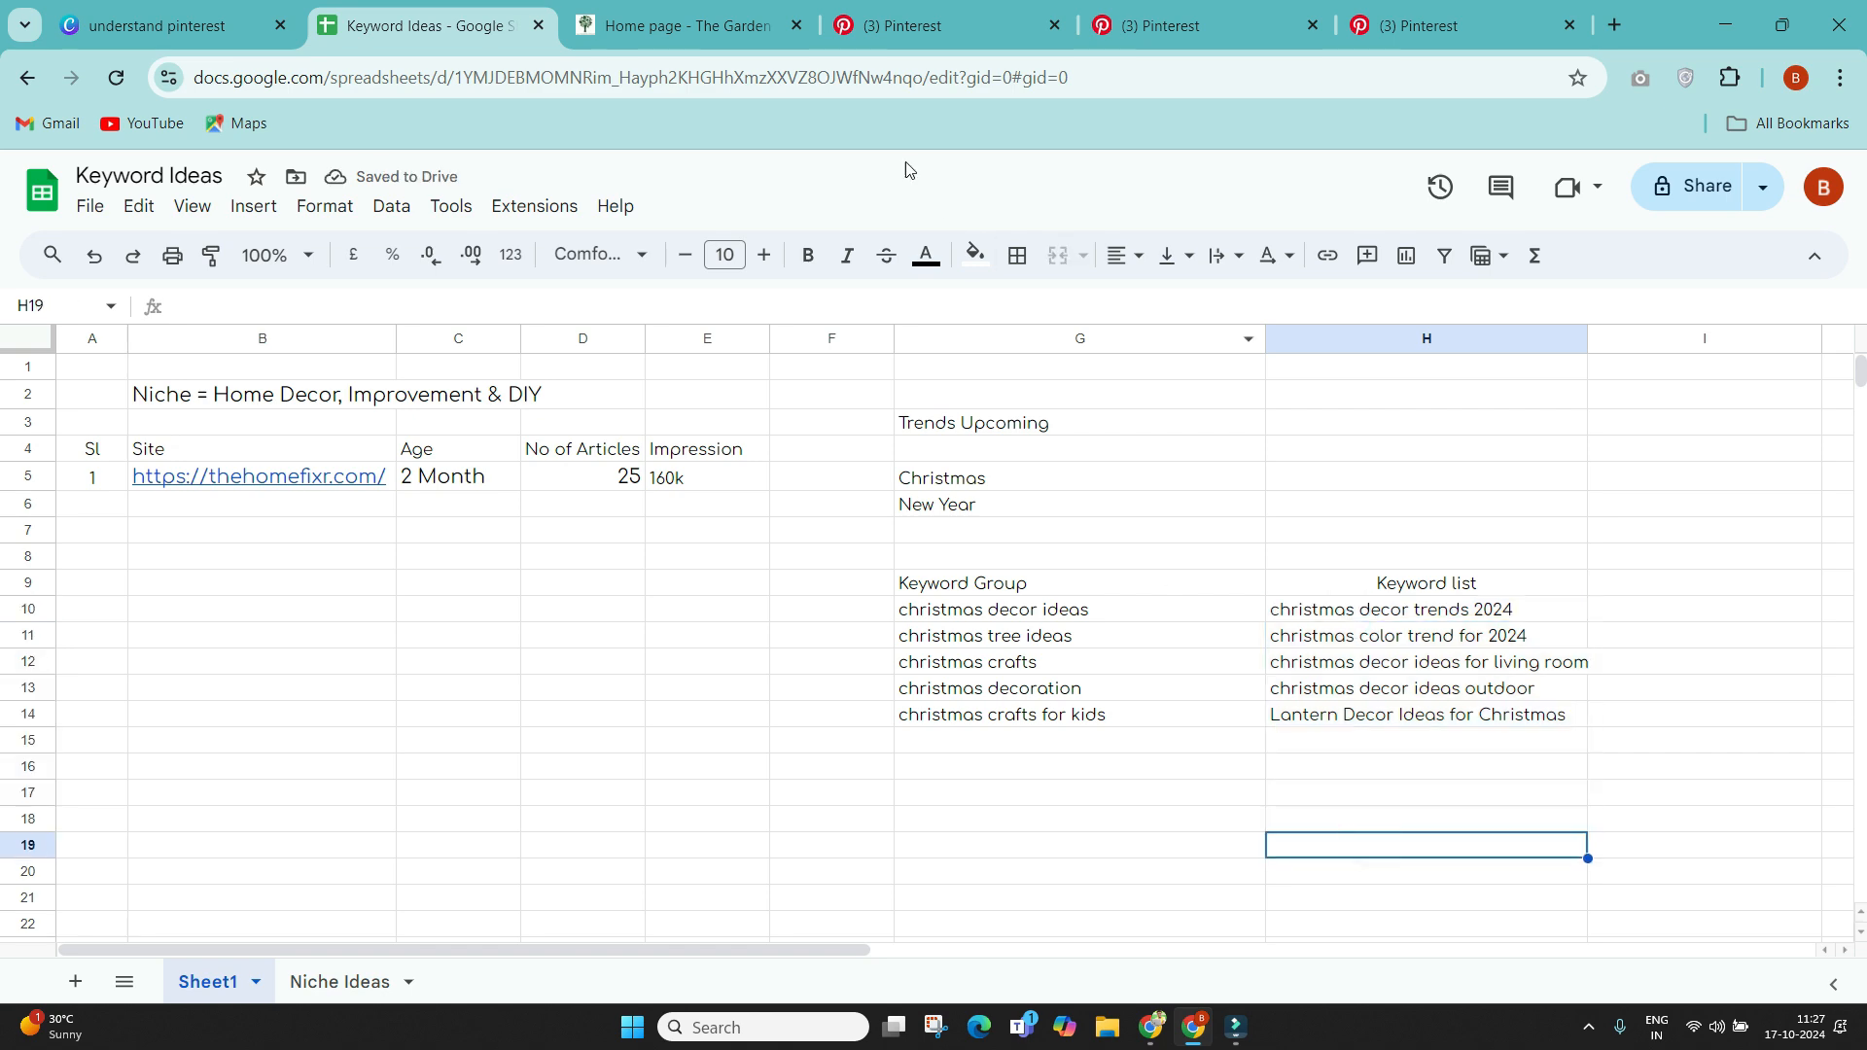
click(680, 25)
click(433, 26)
click(1144, 585)
key(ctrl+a)
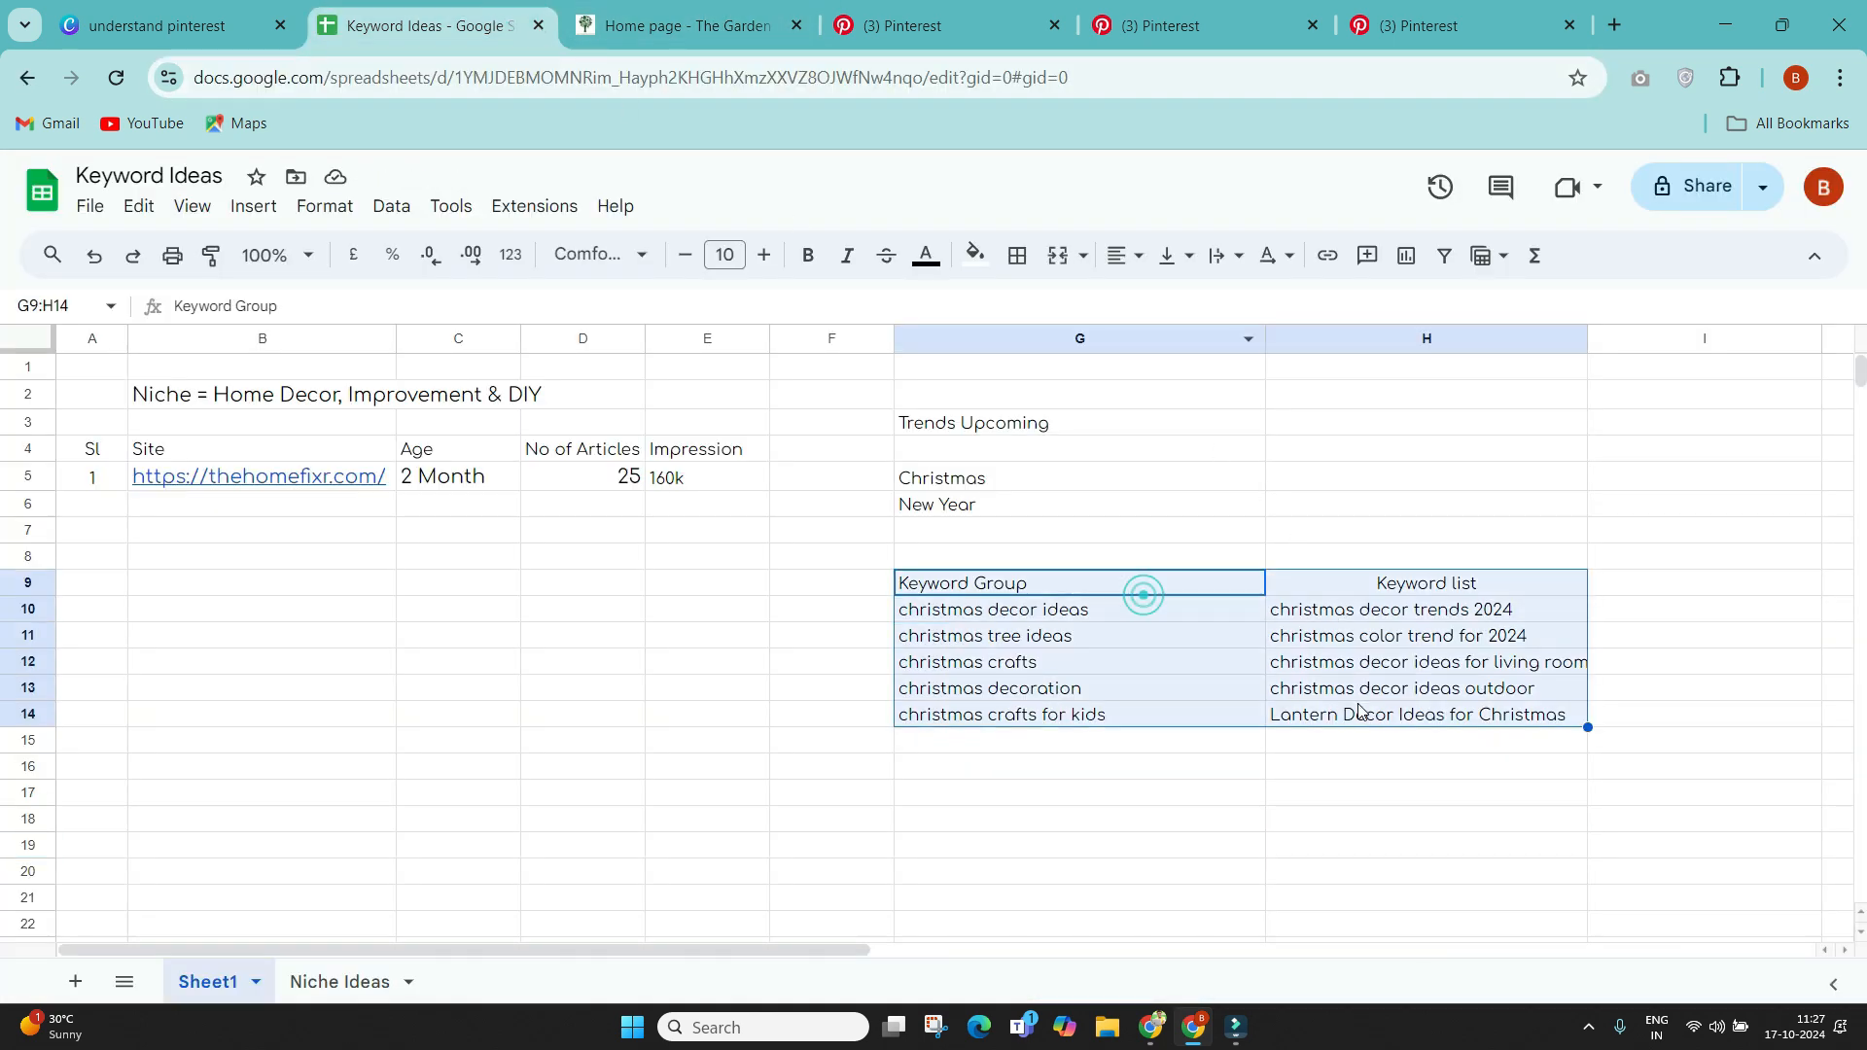
drag(277, 519, 283, 616)
click(496, 554)
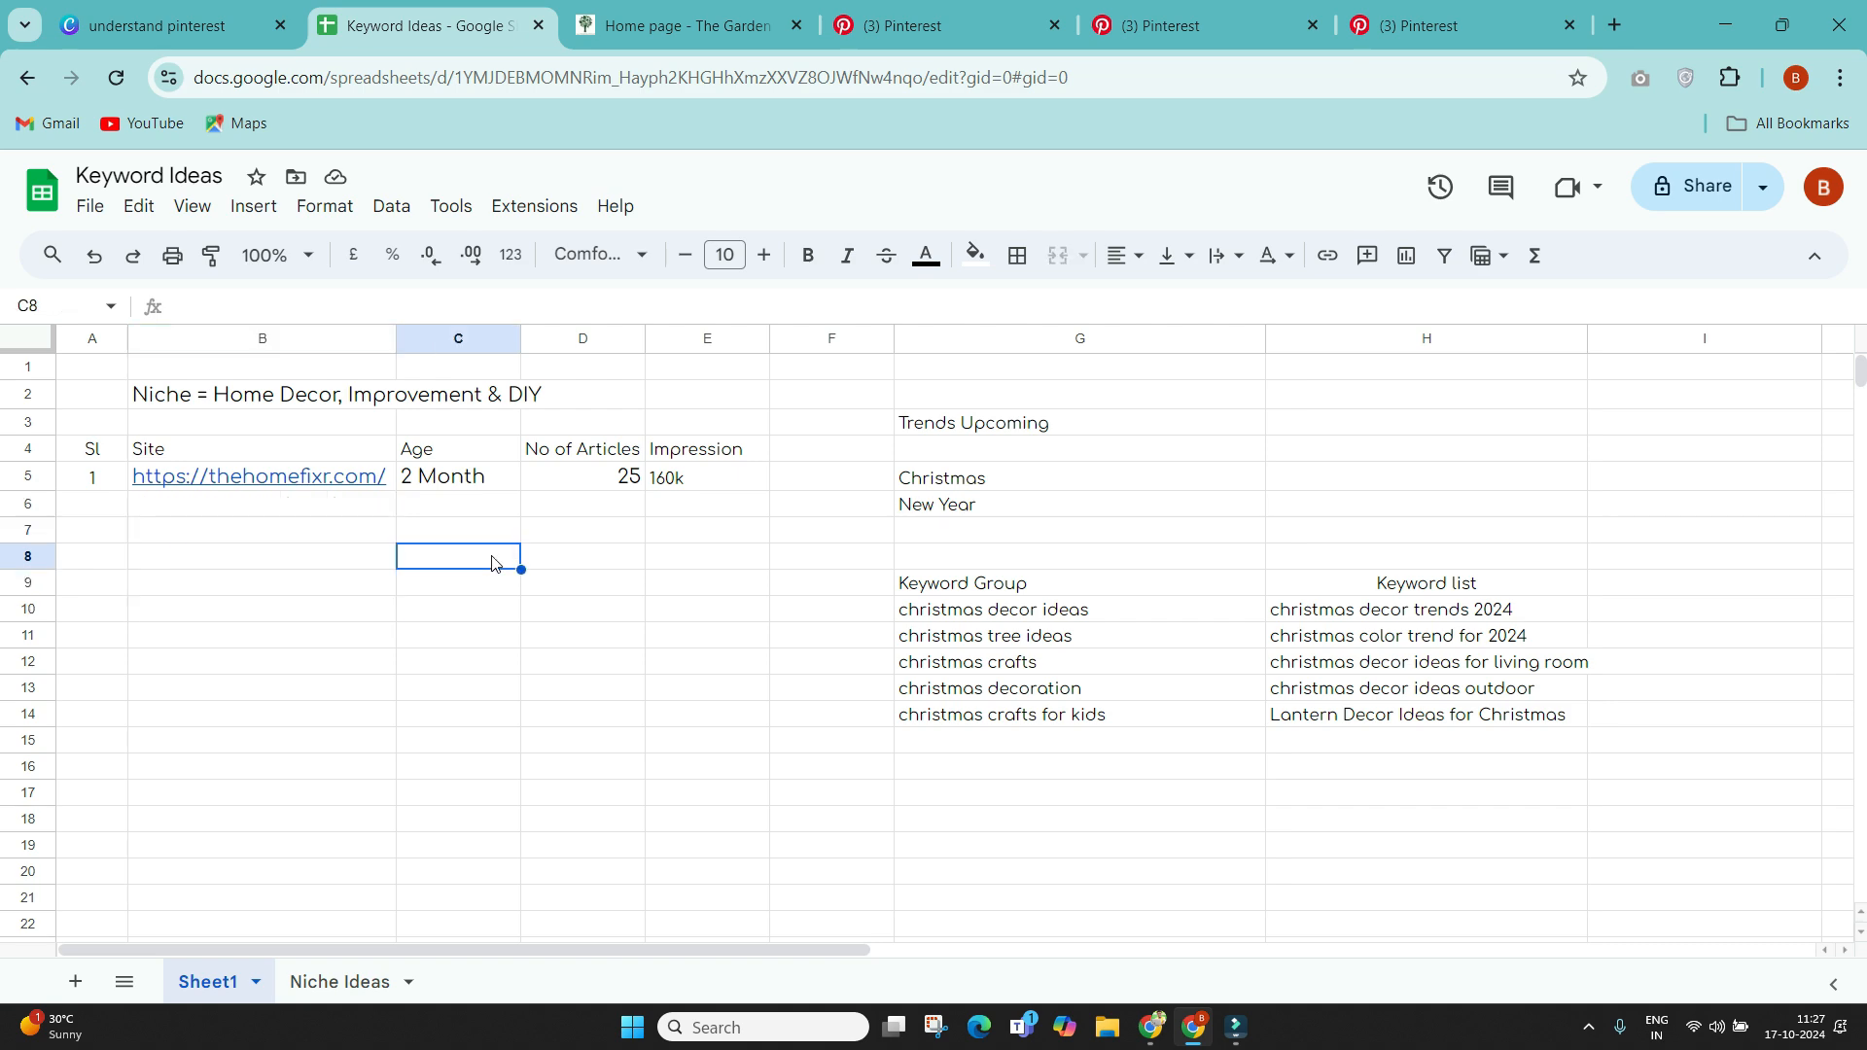
Step: Open the garden site's article "100 Inspiring Lantern Decor Ideas for Christmas You Can DIY" and examine its title and introduction
click(681, 25)
click(464, 724)
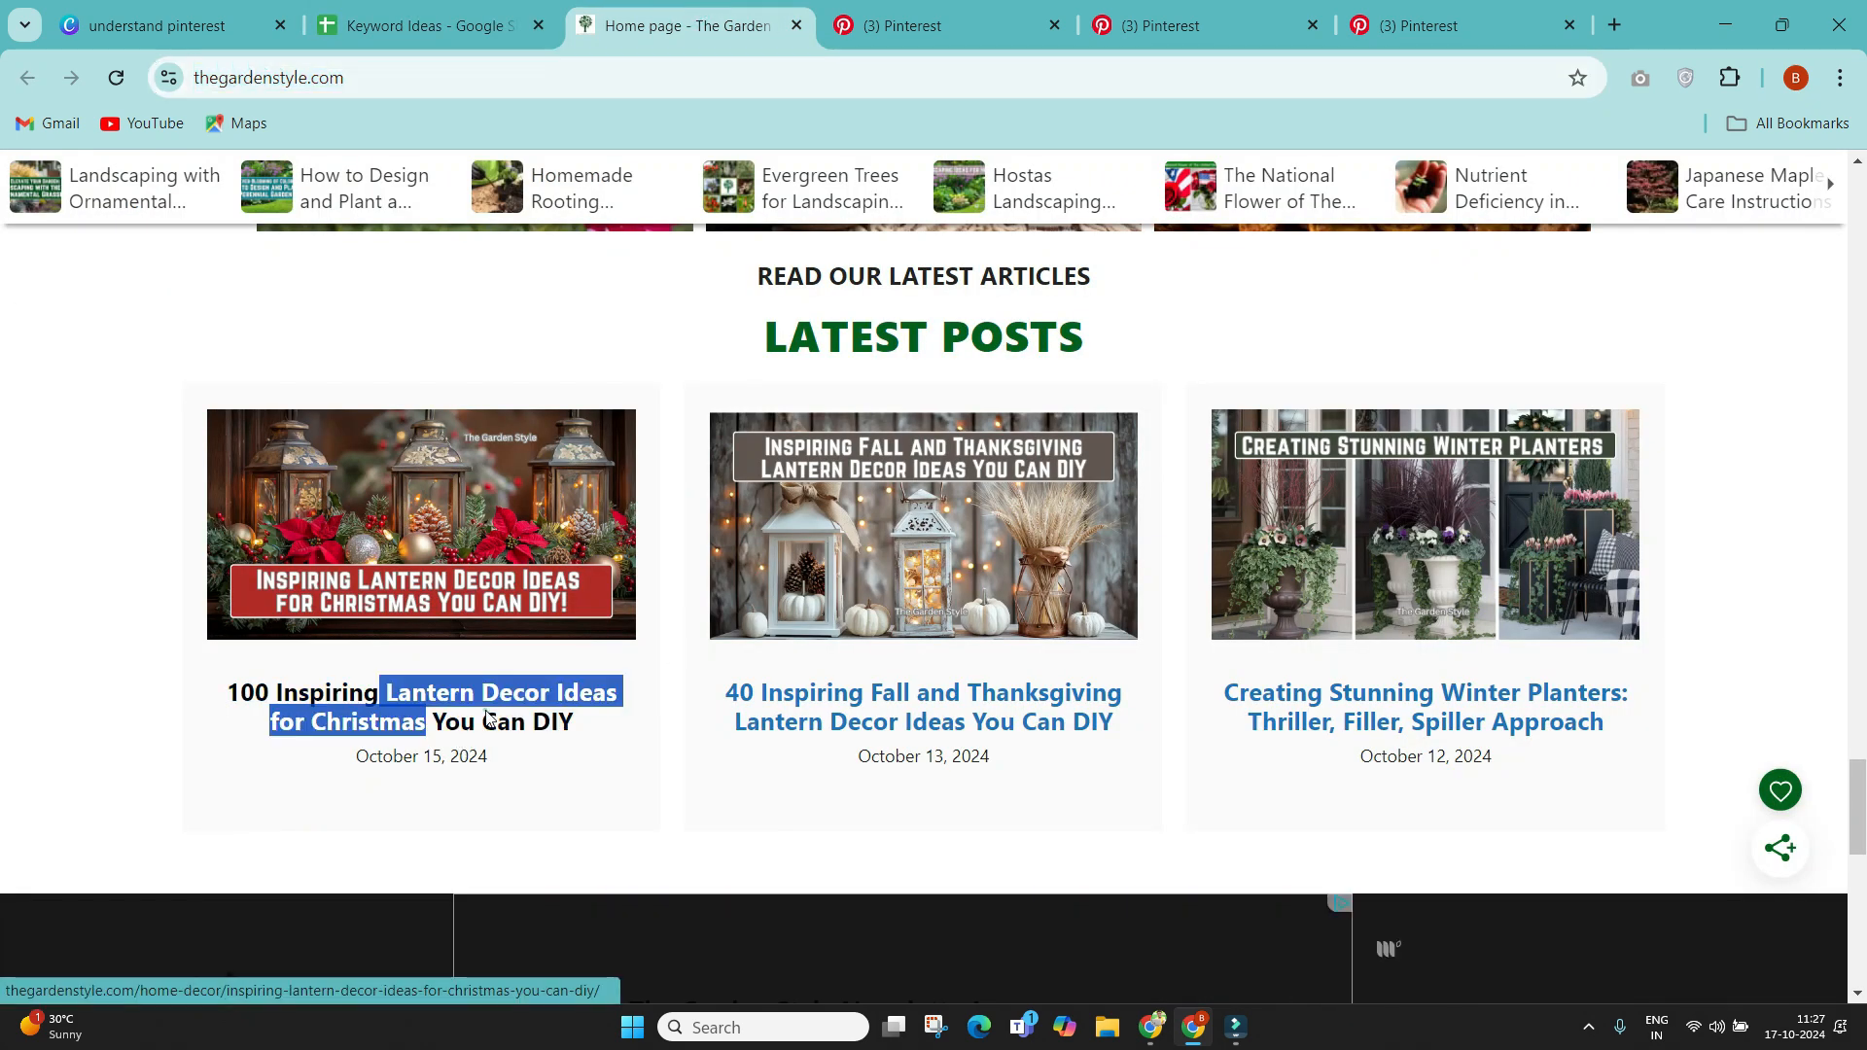
scroll(491, 737, down, 6)
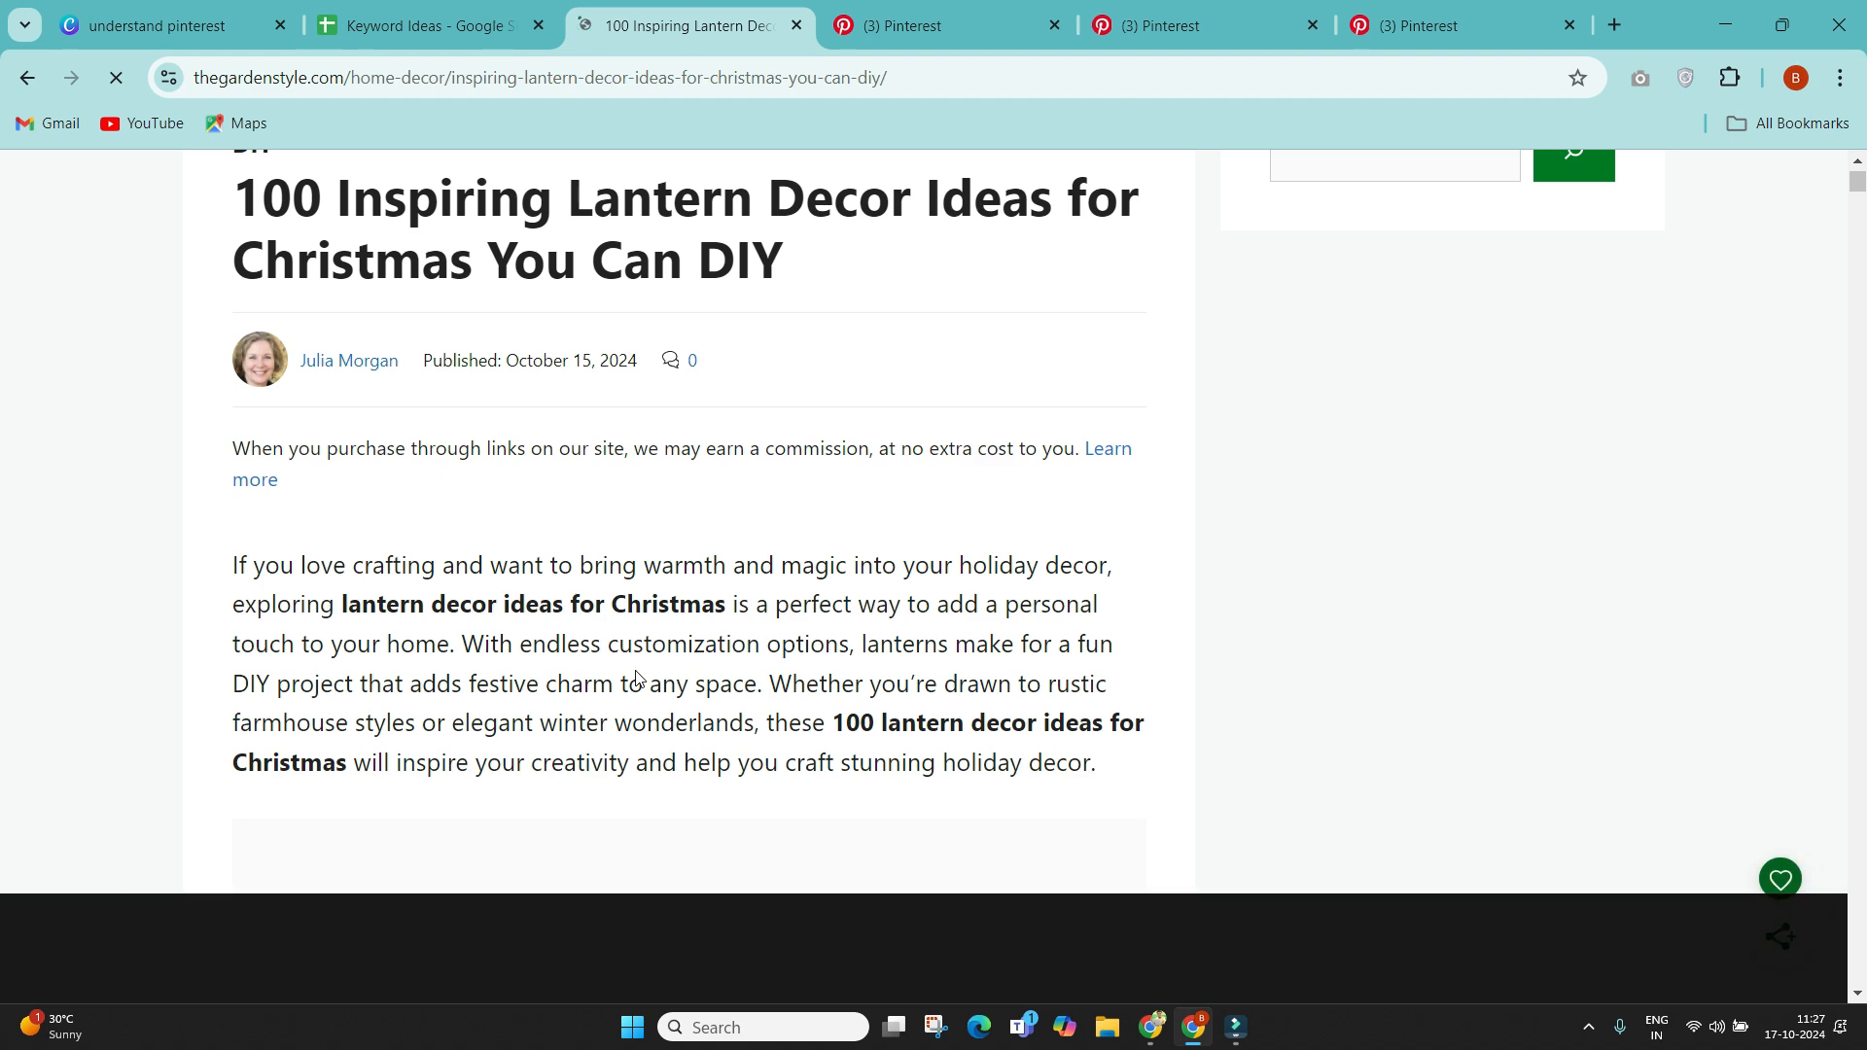
scroll(639, 678, up, 3)
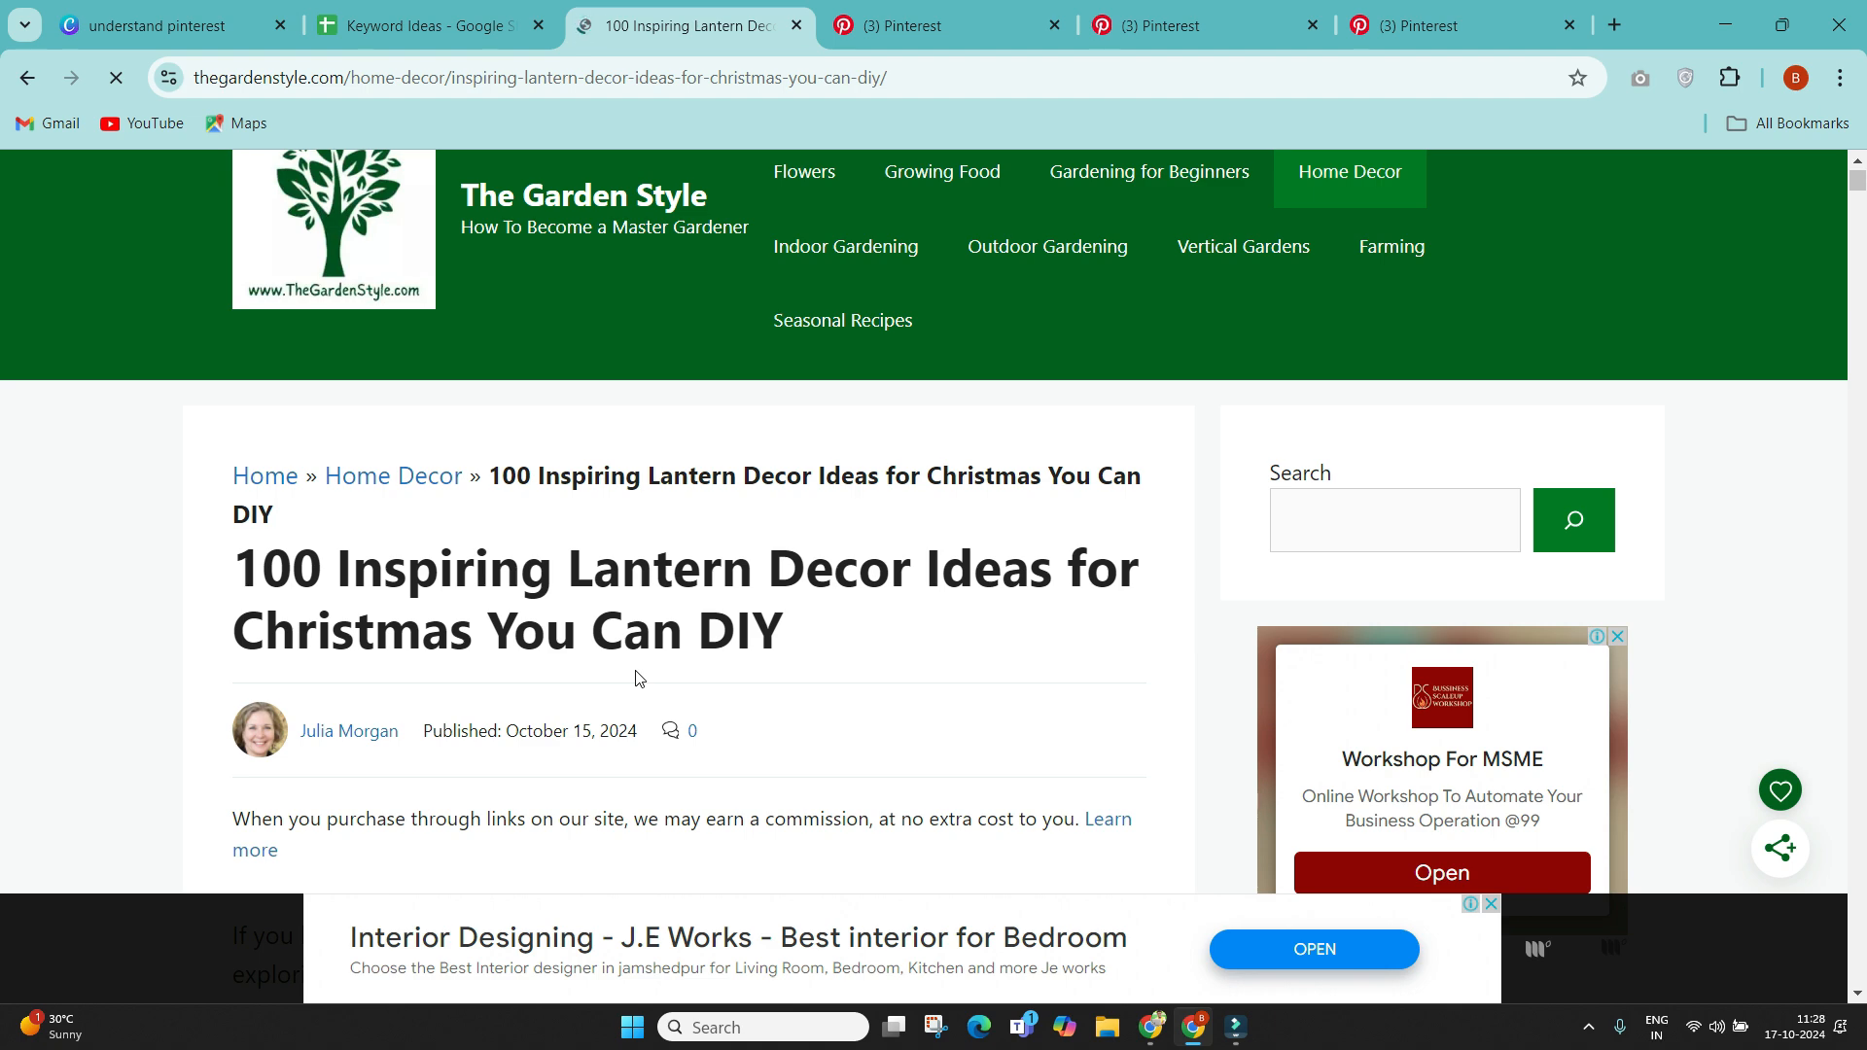
Step: Return to the Keyword Ideas spreadsheet and review the empty site rows B6:C9 and the upcoming trends in G5:G6 alongside the article
click(453, 8)
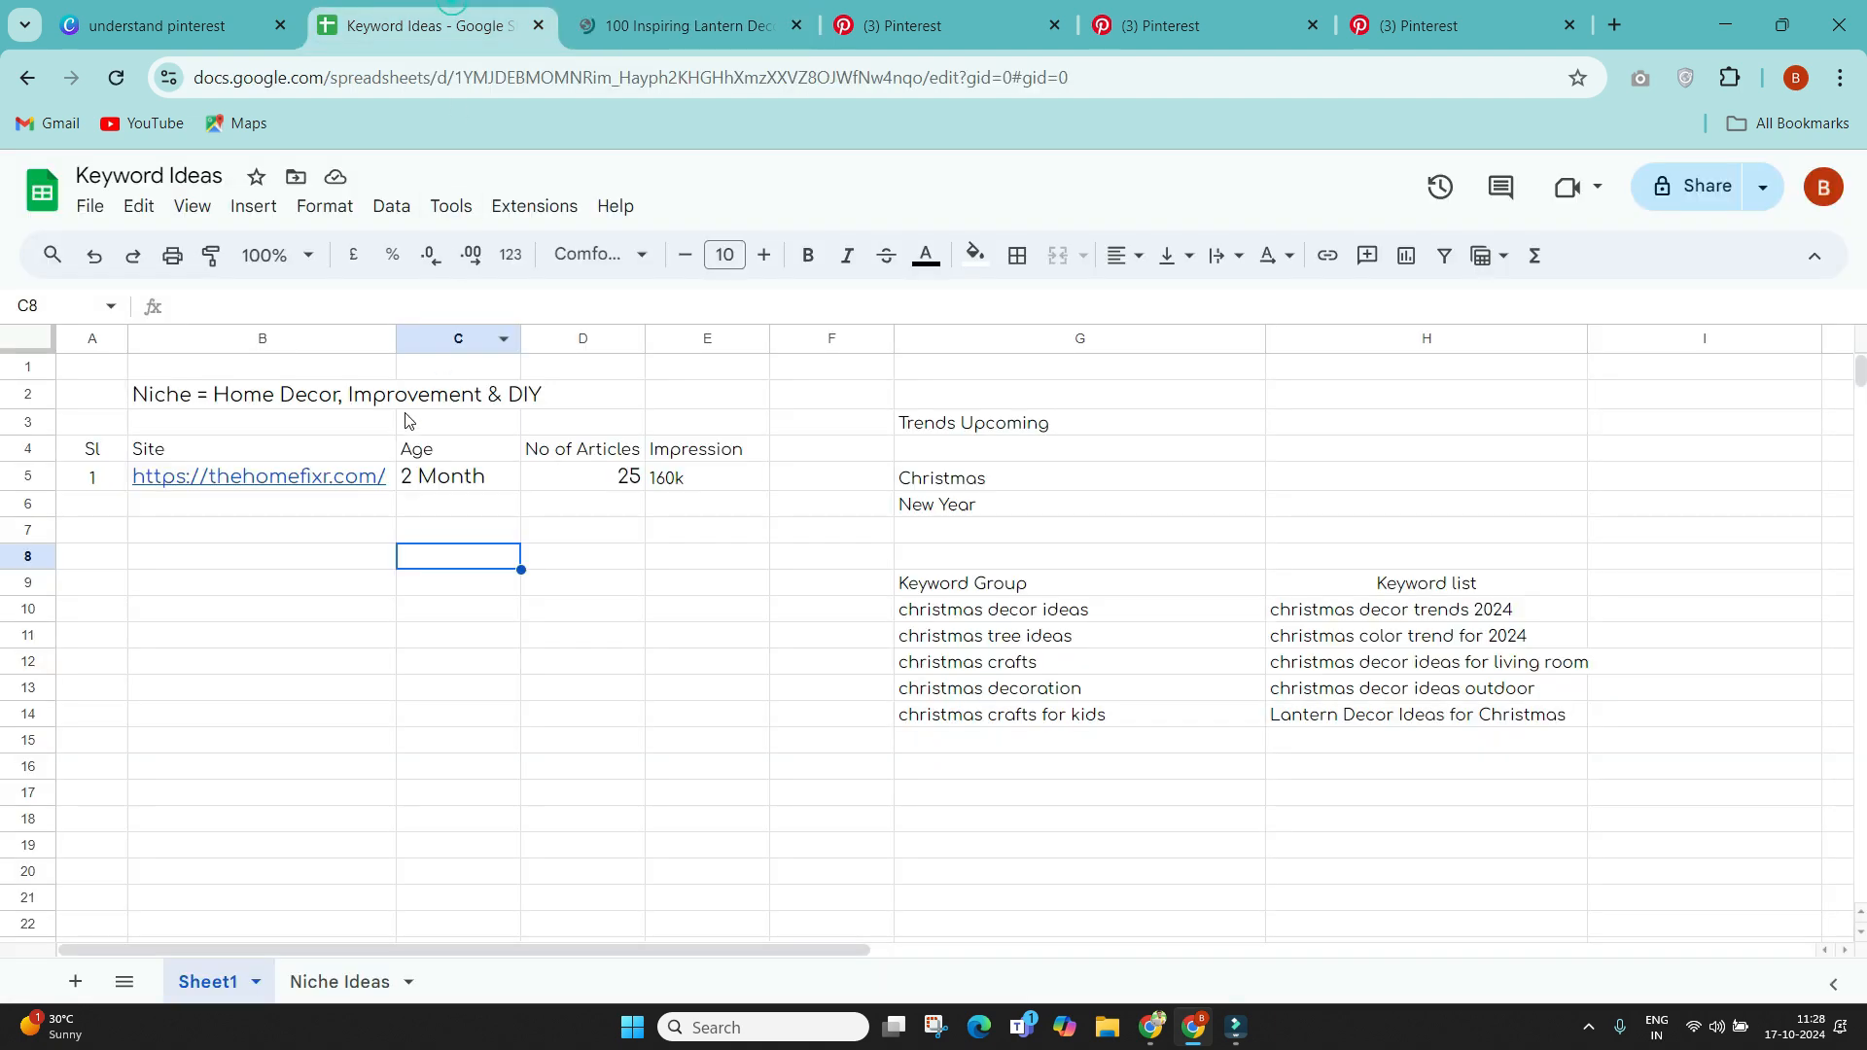
click(322, 512)
drag(408, 549, 516, 595)
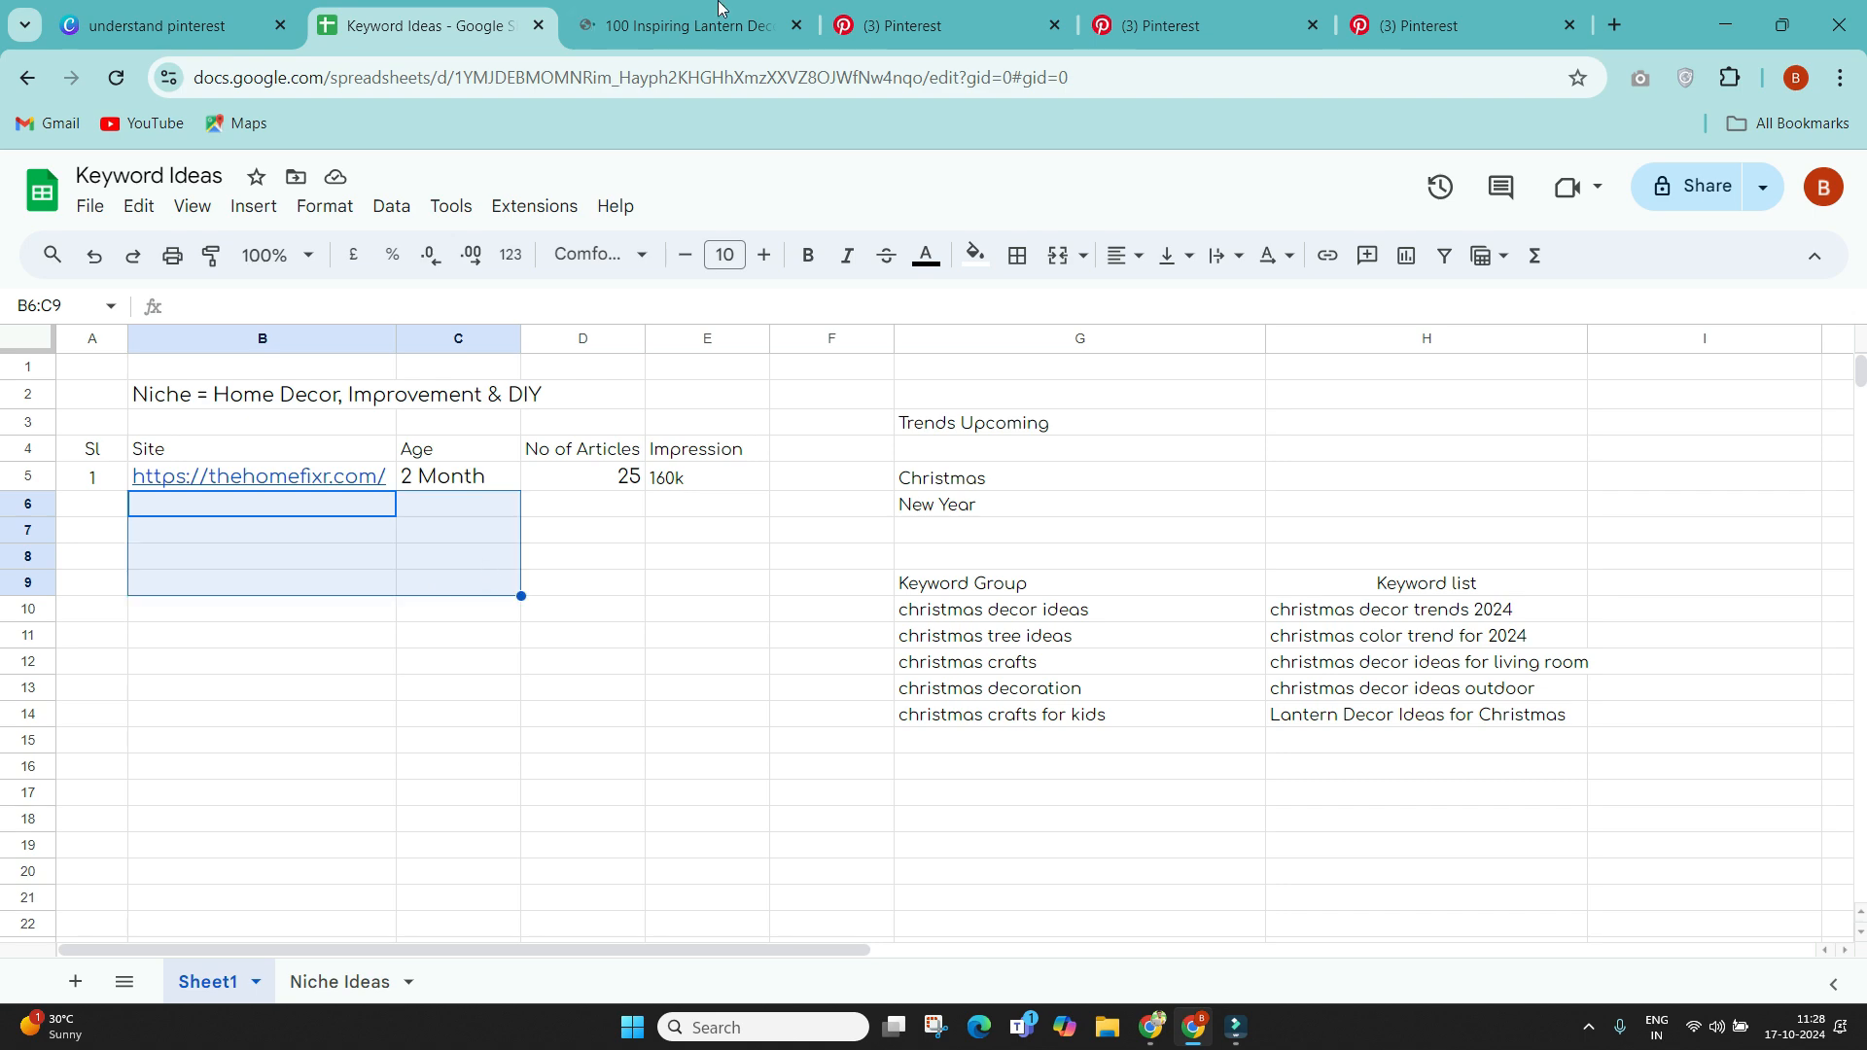
click(689, 26)
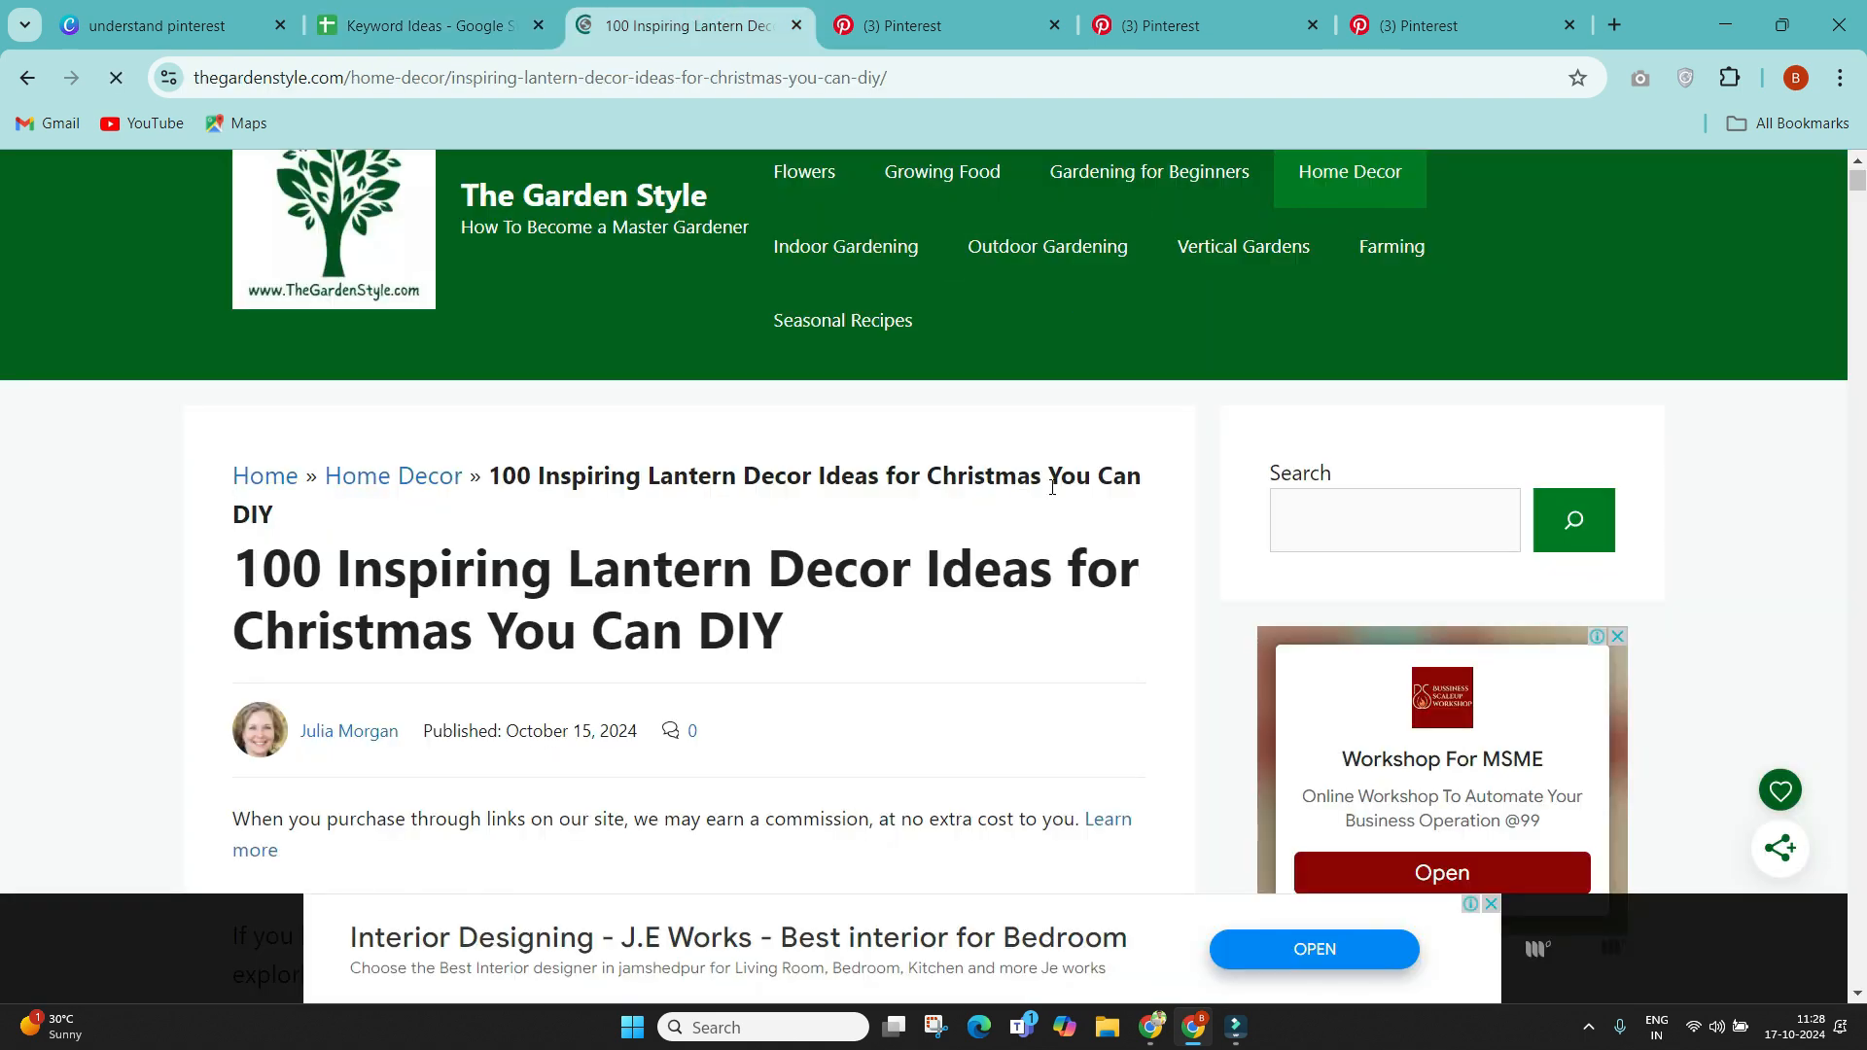
key(ctrl+shift+Tab)
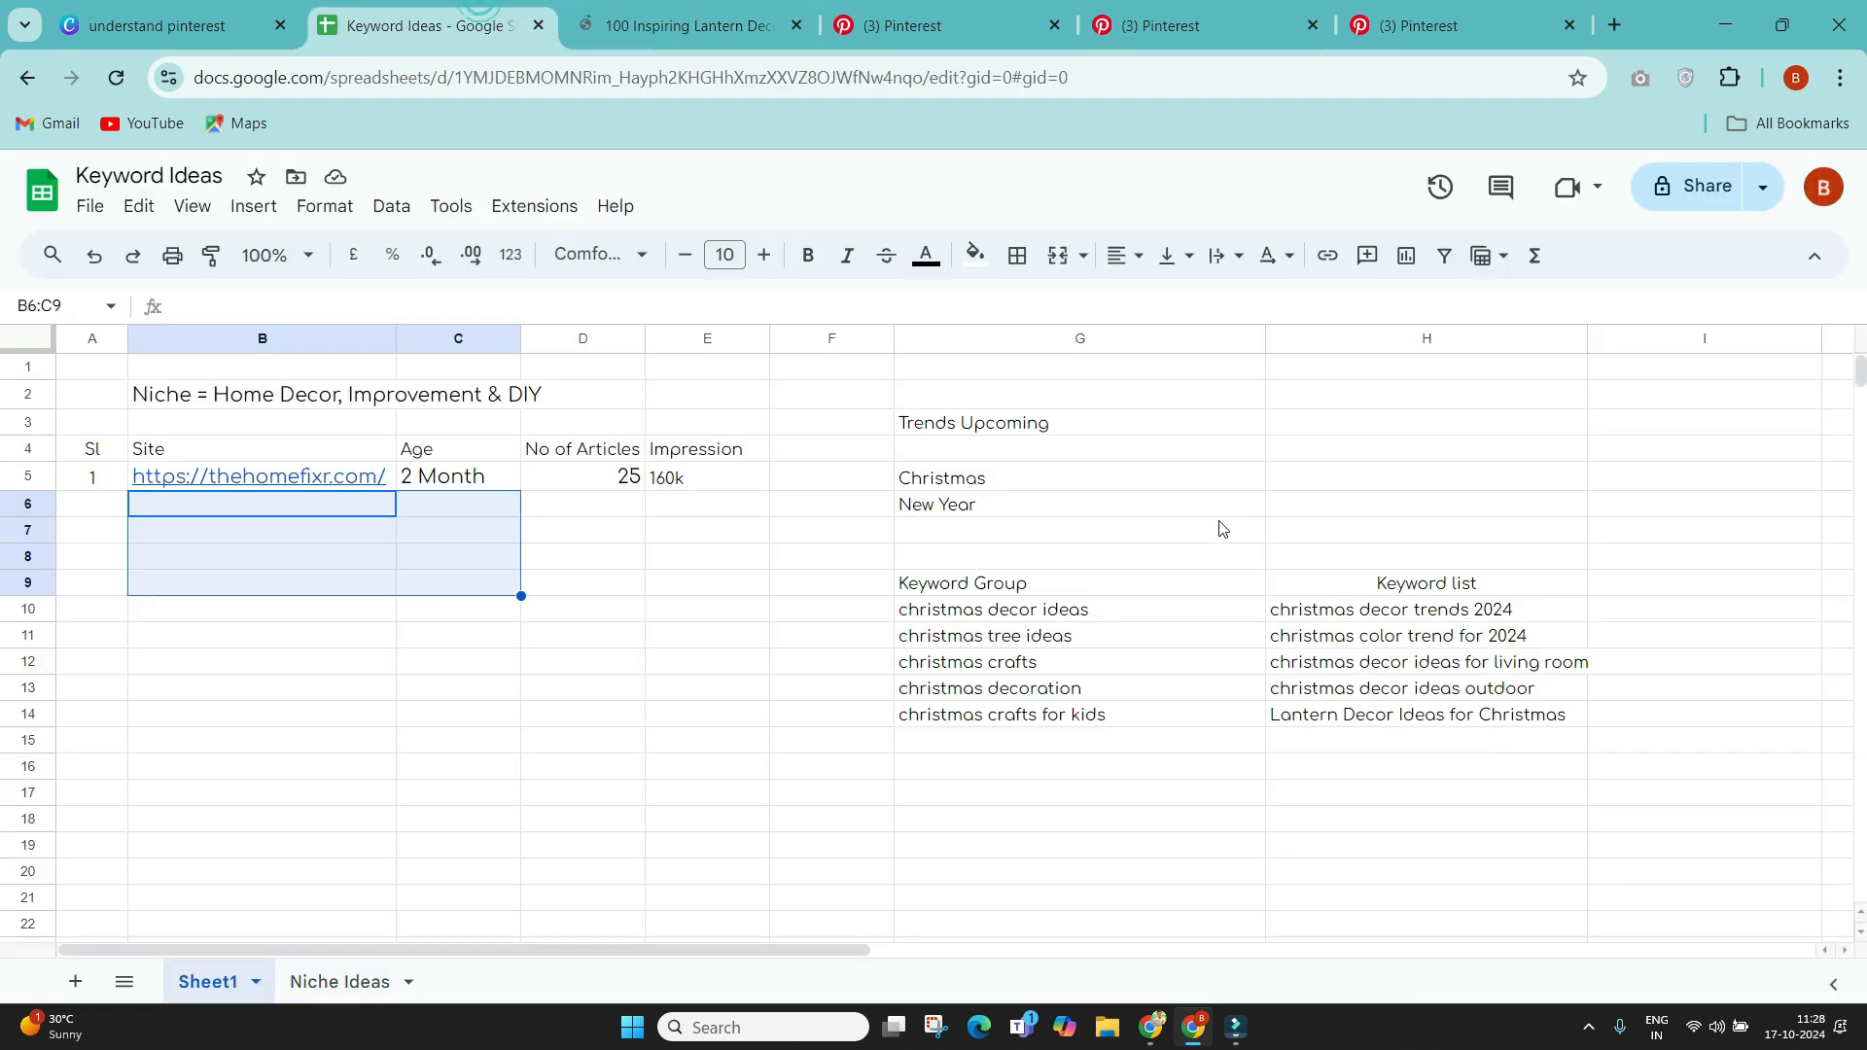
click(1025, 505)
drag(1025, 506, 1022, 486)
Step: Compare the wording of the lantern article's title with the keyword list in H10:H18 of the spreadsheet
click(688, 26)
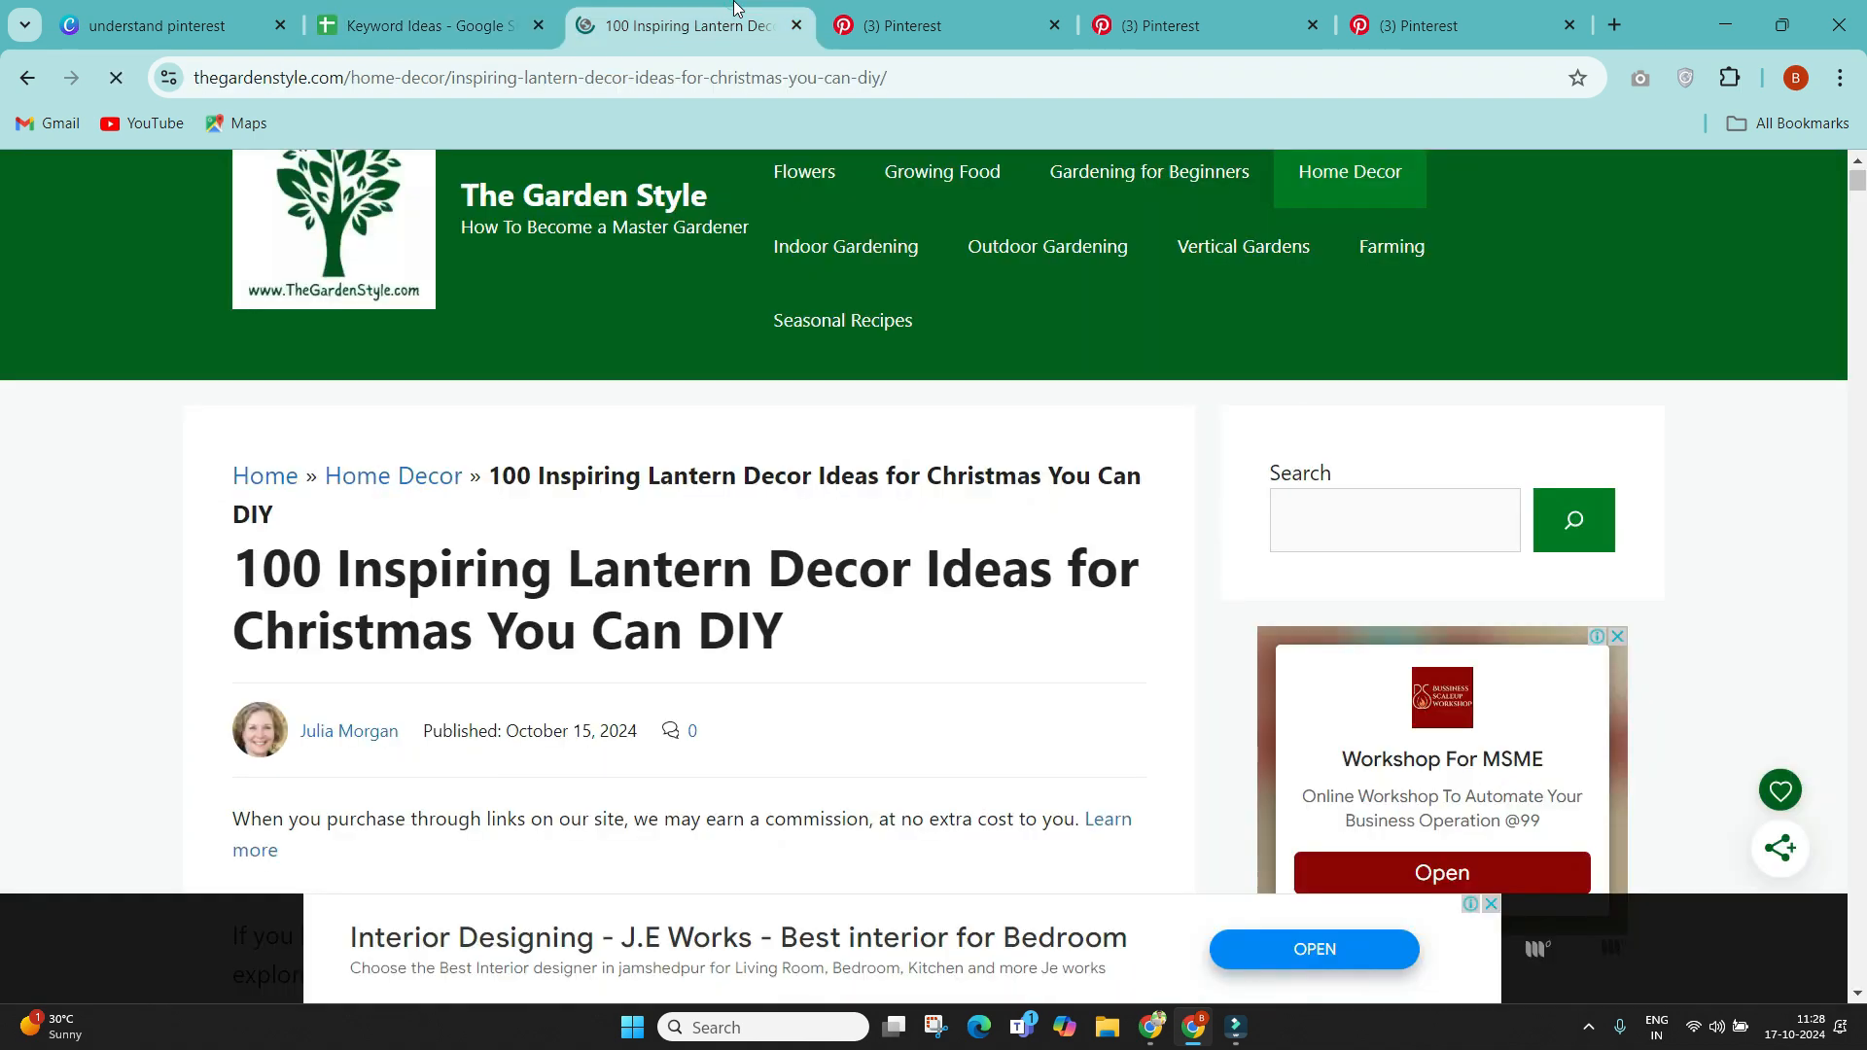
click(459, 19)
key(ctrl+Tab)
drag(391, 546, 975, 562)
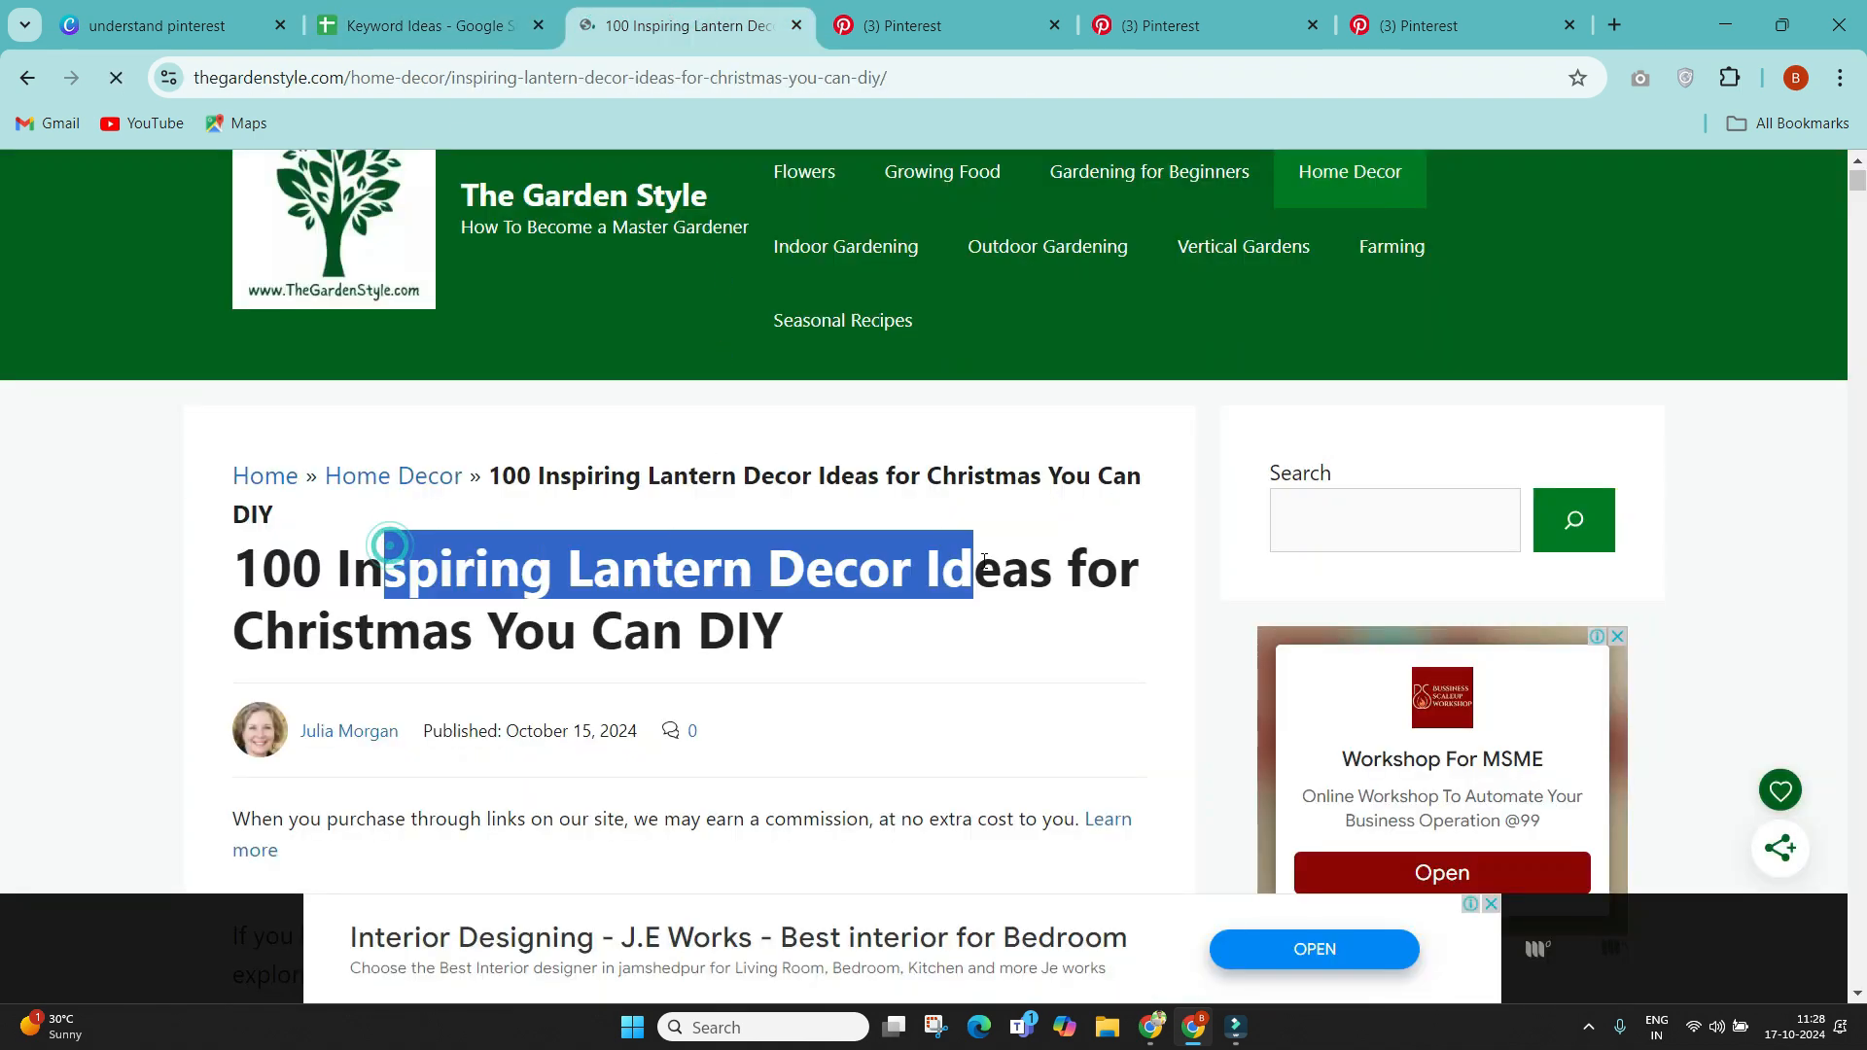
click(432, 7)
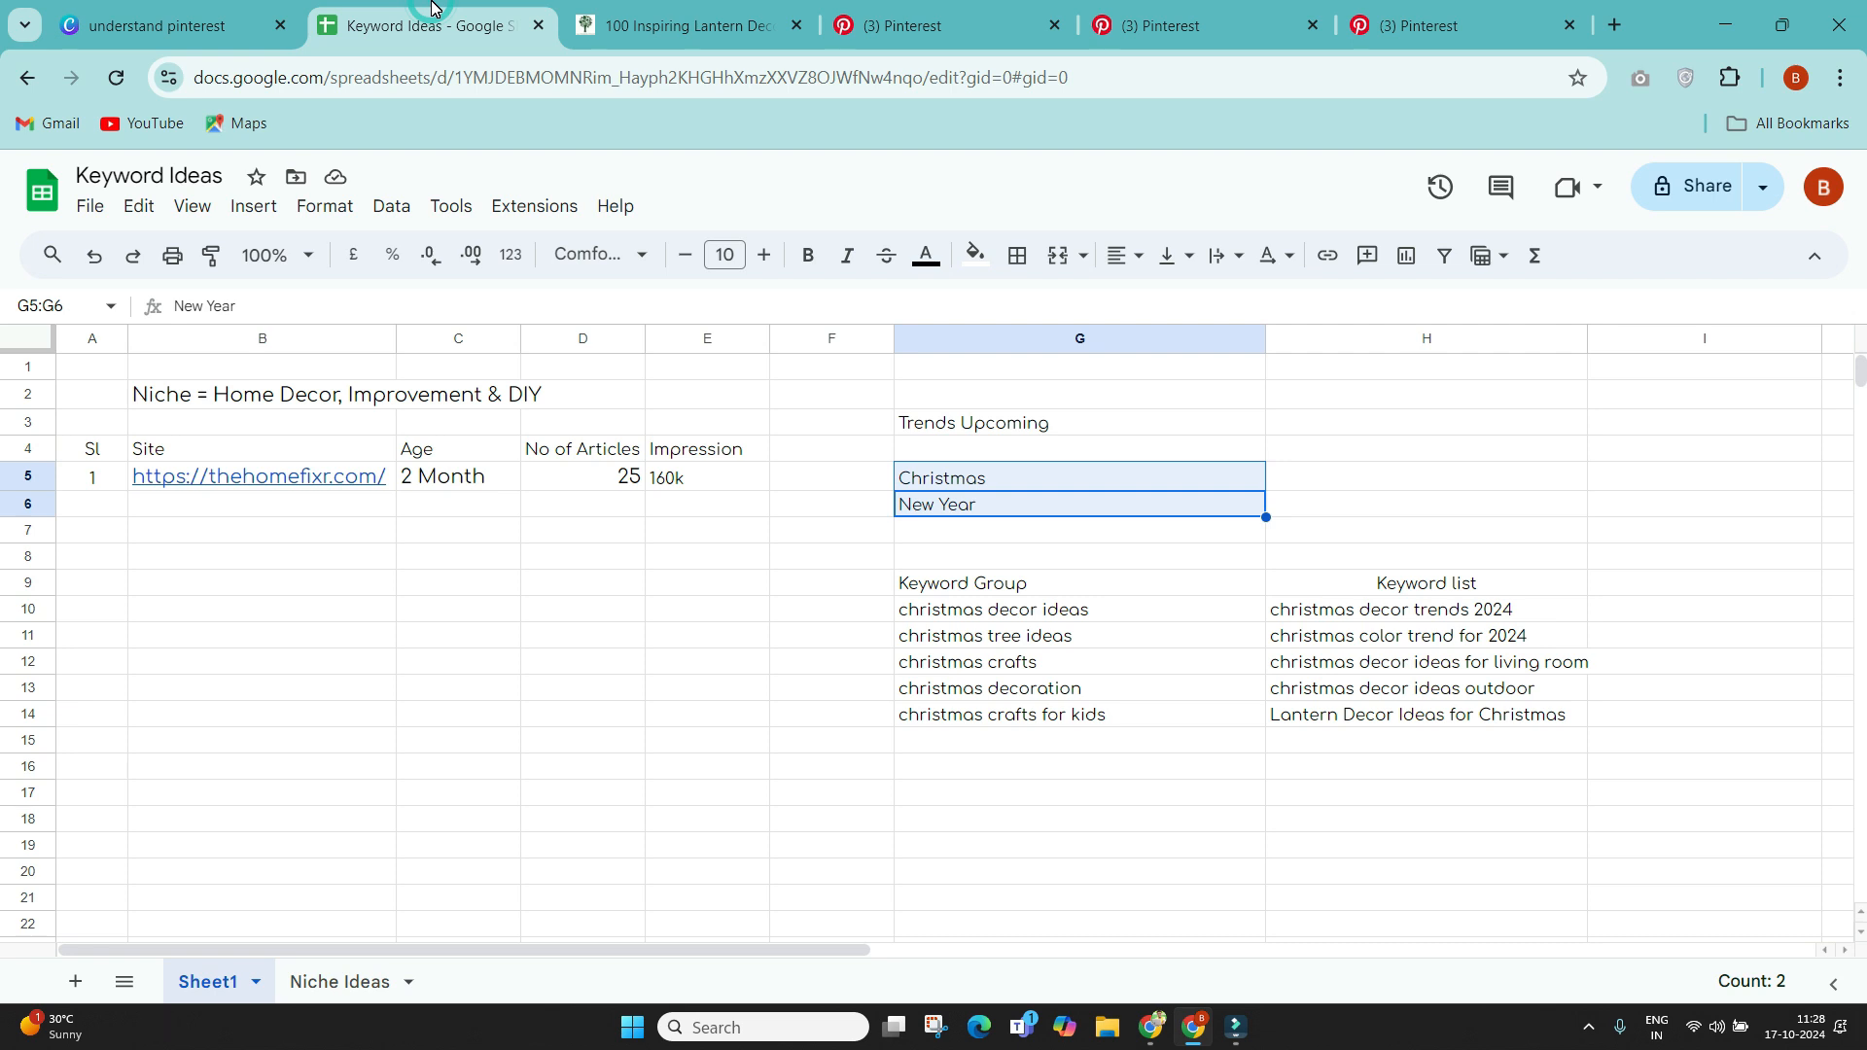
drag(1388, 614, 1397, 824)
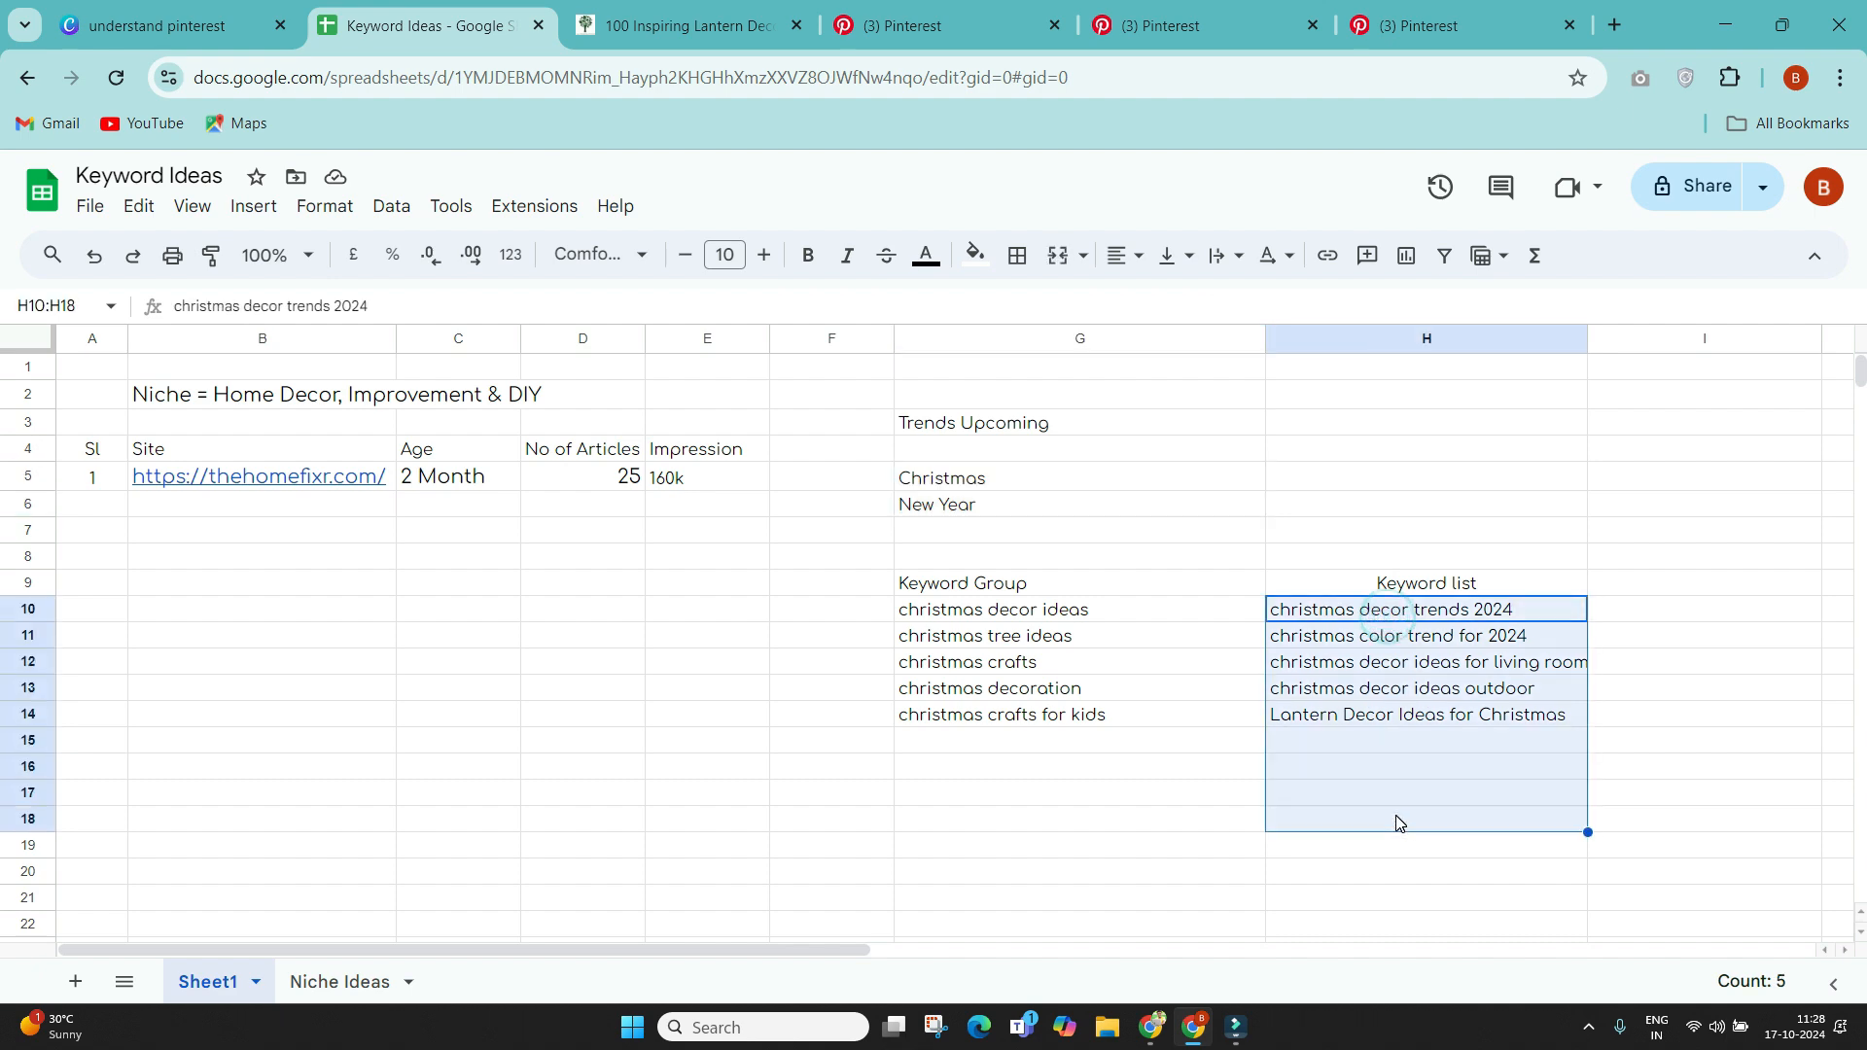
Step: Return to the lantern decor article and examine how its numbered ideas, images and descriptions are laid out
click(685, 25)
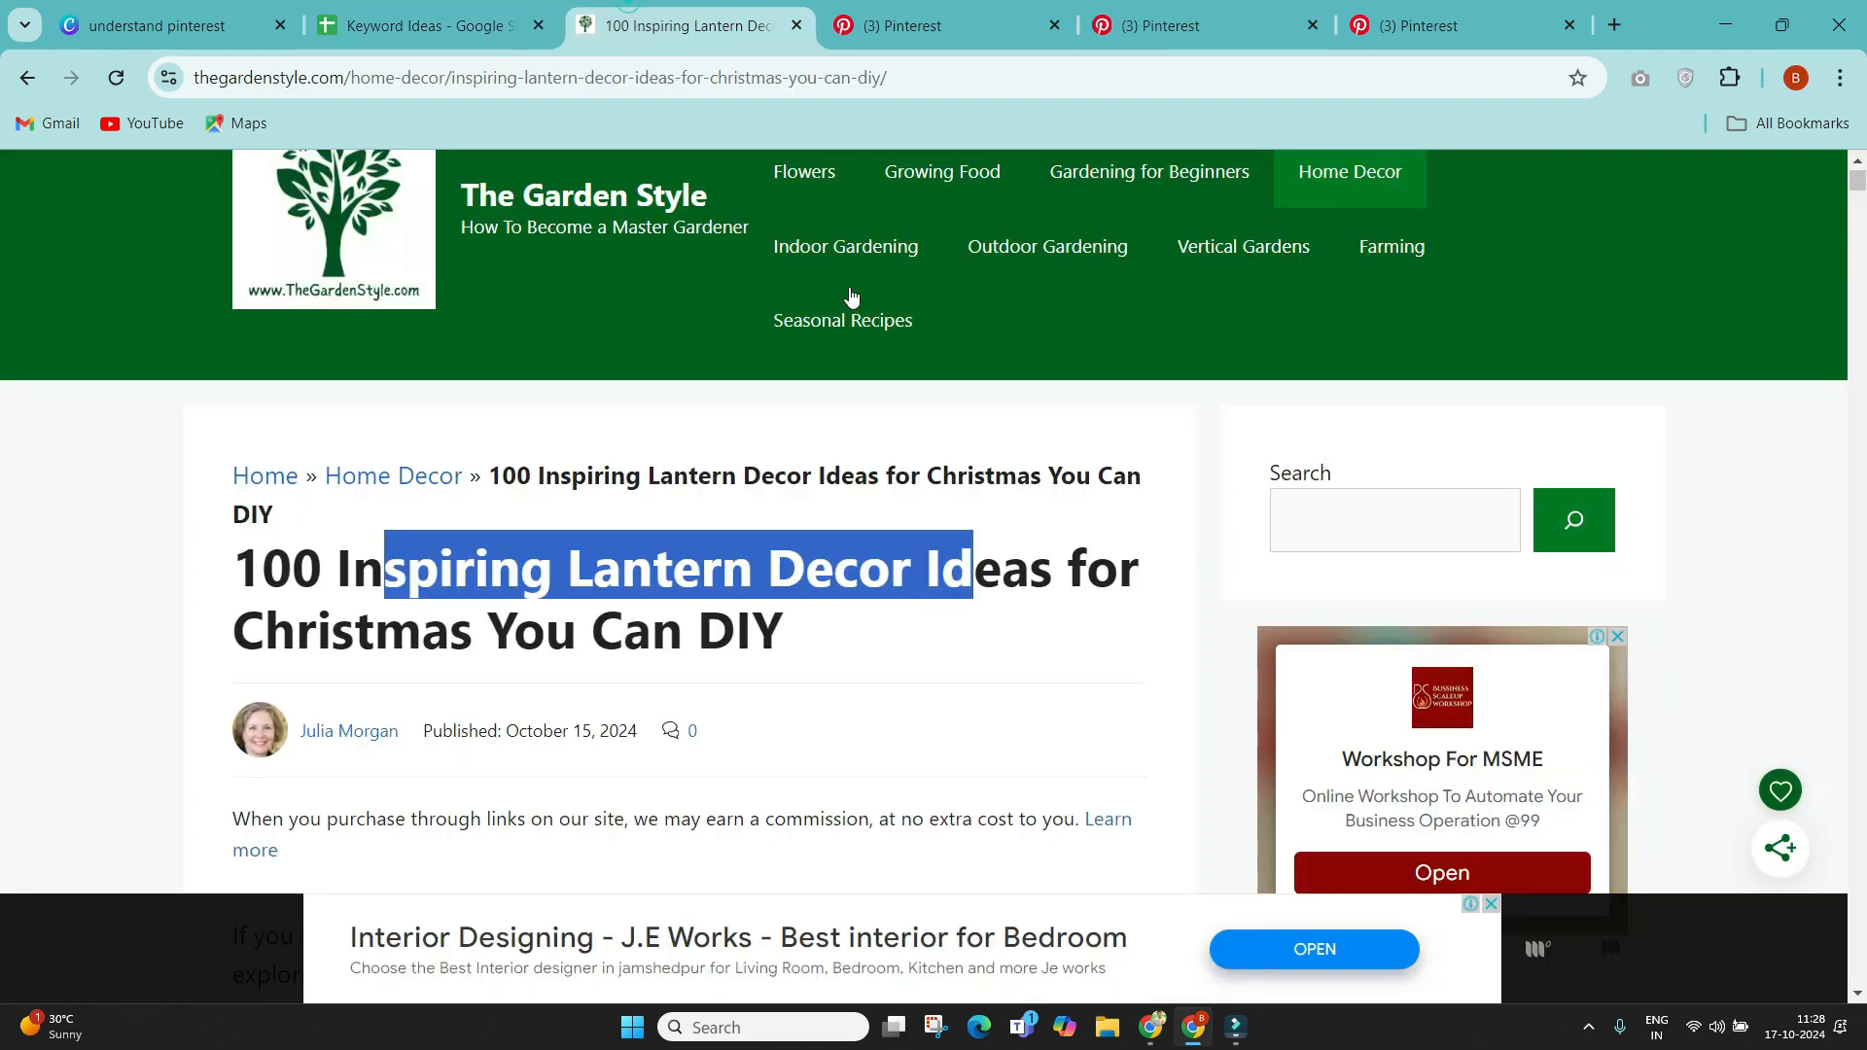
scroll(1862, 491, down, 10)
scroll(1862, 490, down, 10)
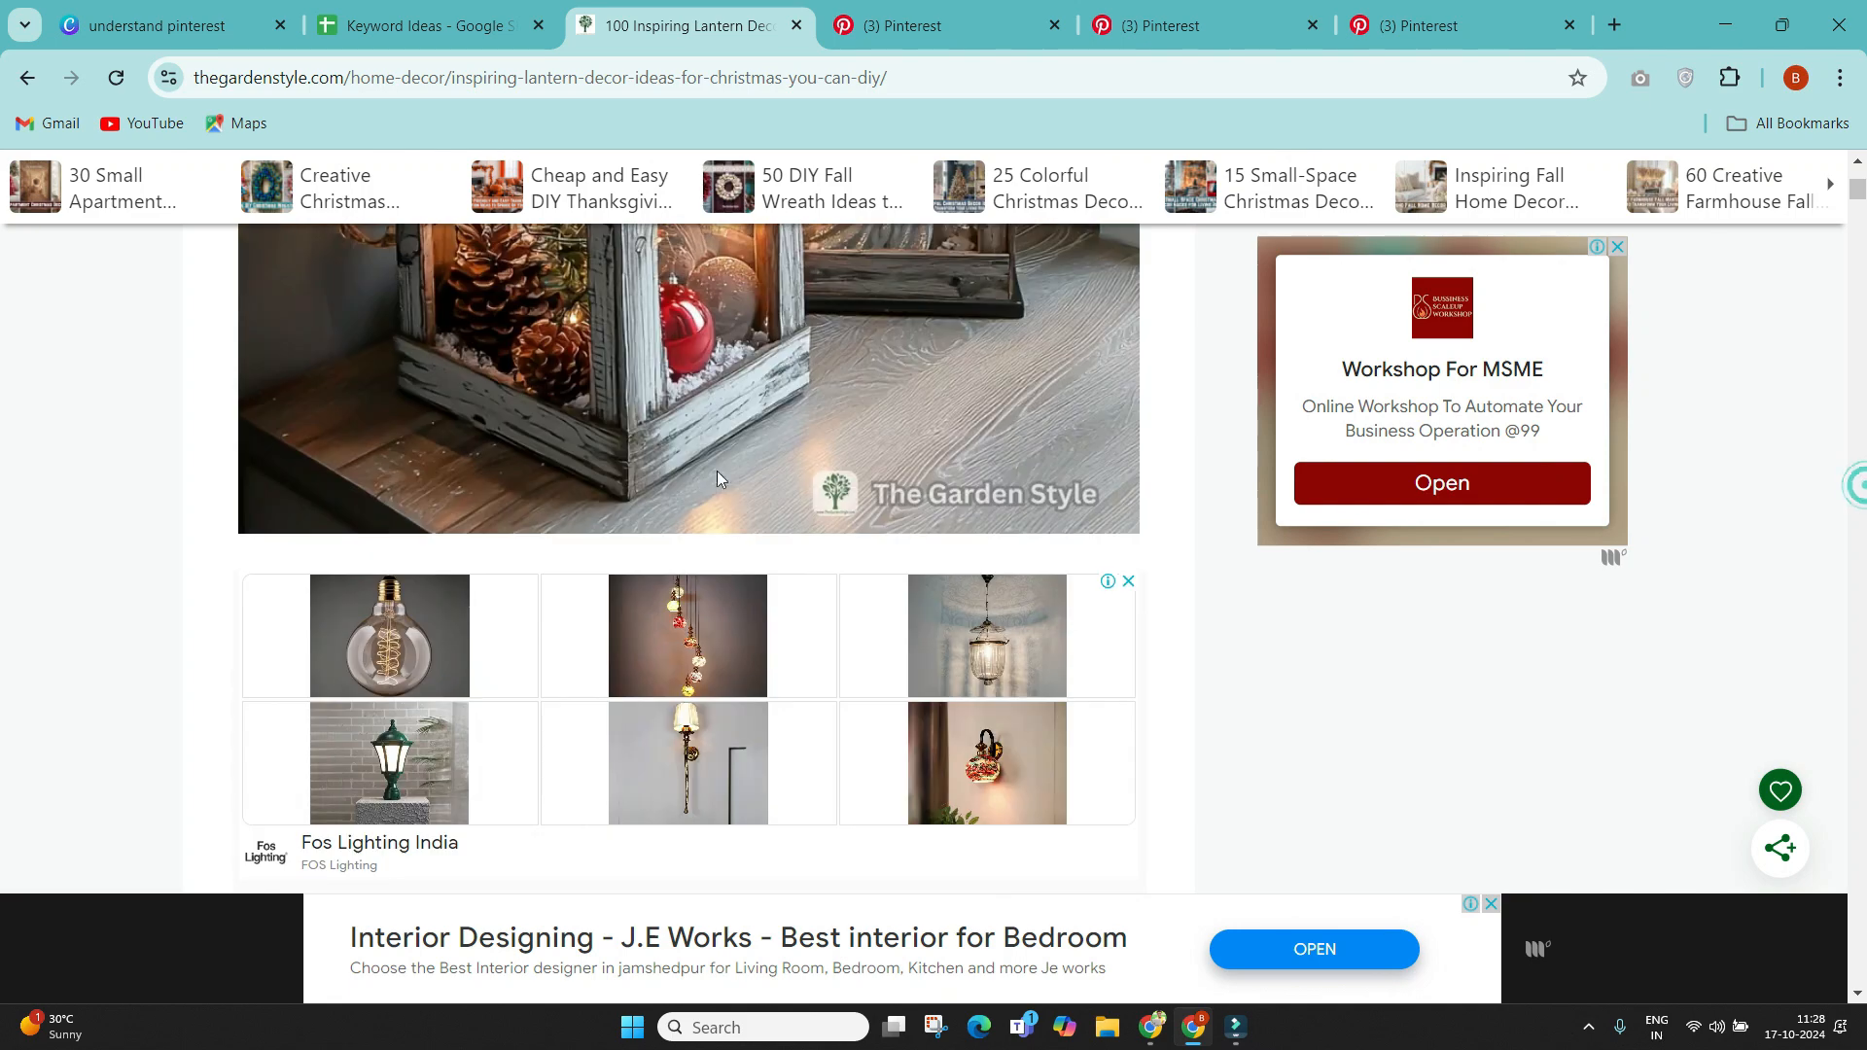
scroll(1584, 717, down, 8)
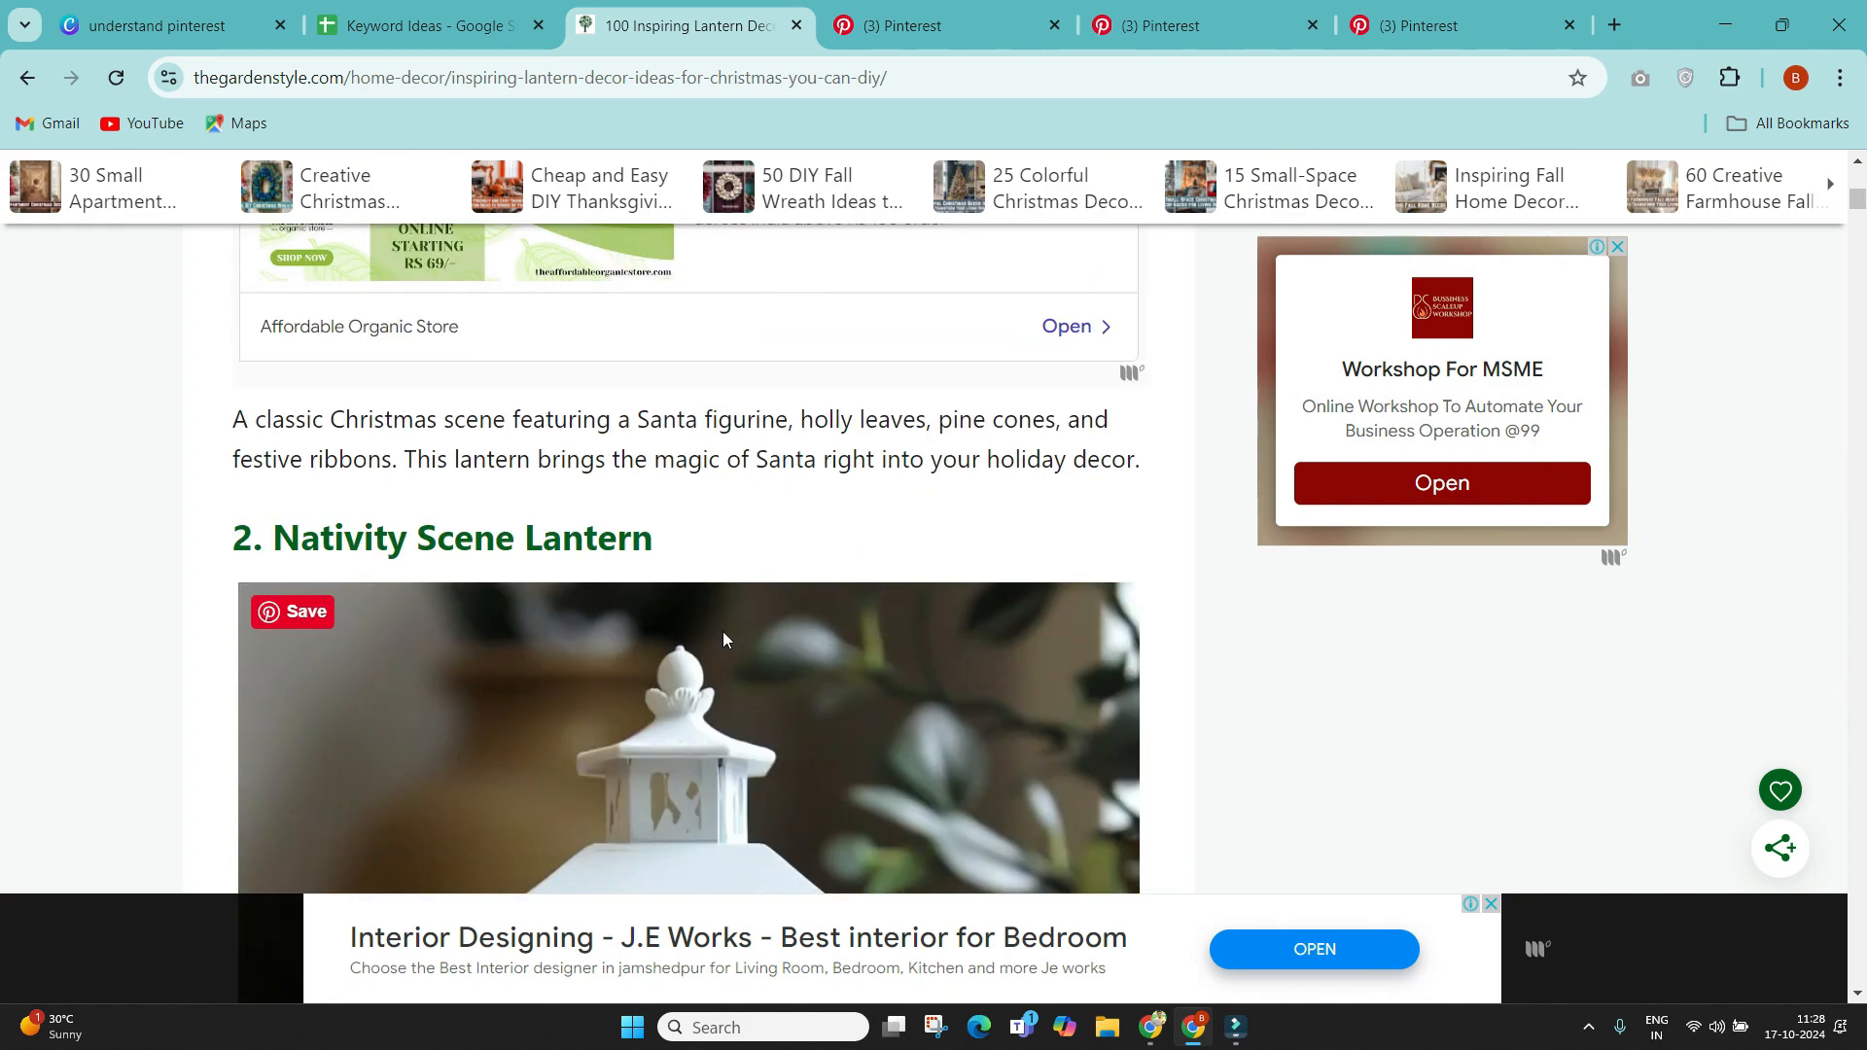
scroll(1081, 597, down, 3)
scroll(1081, 597, down, 5)
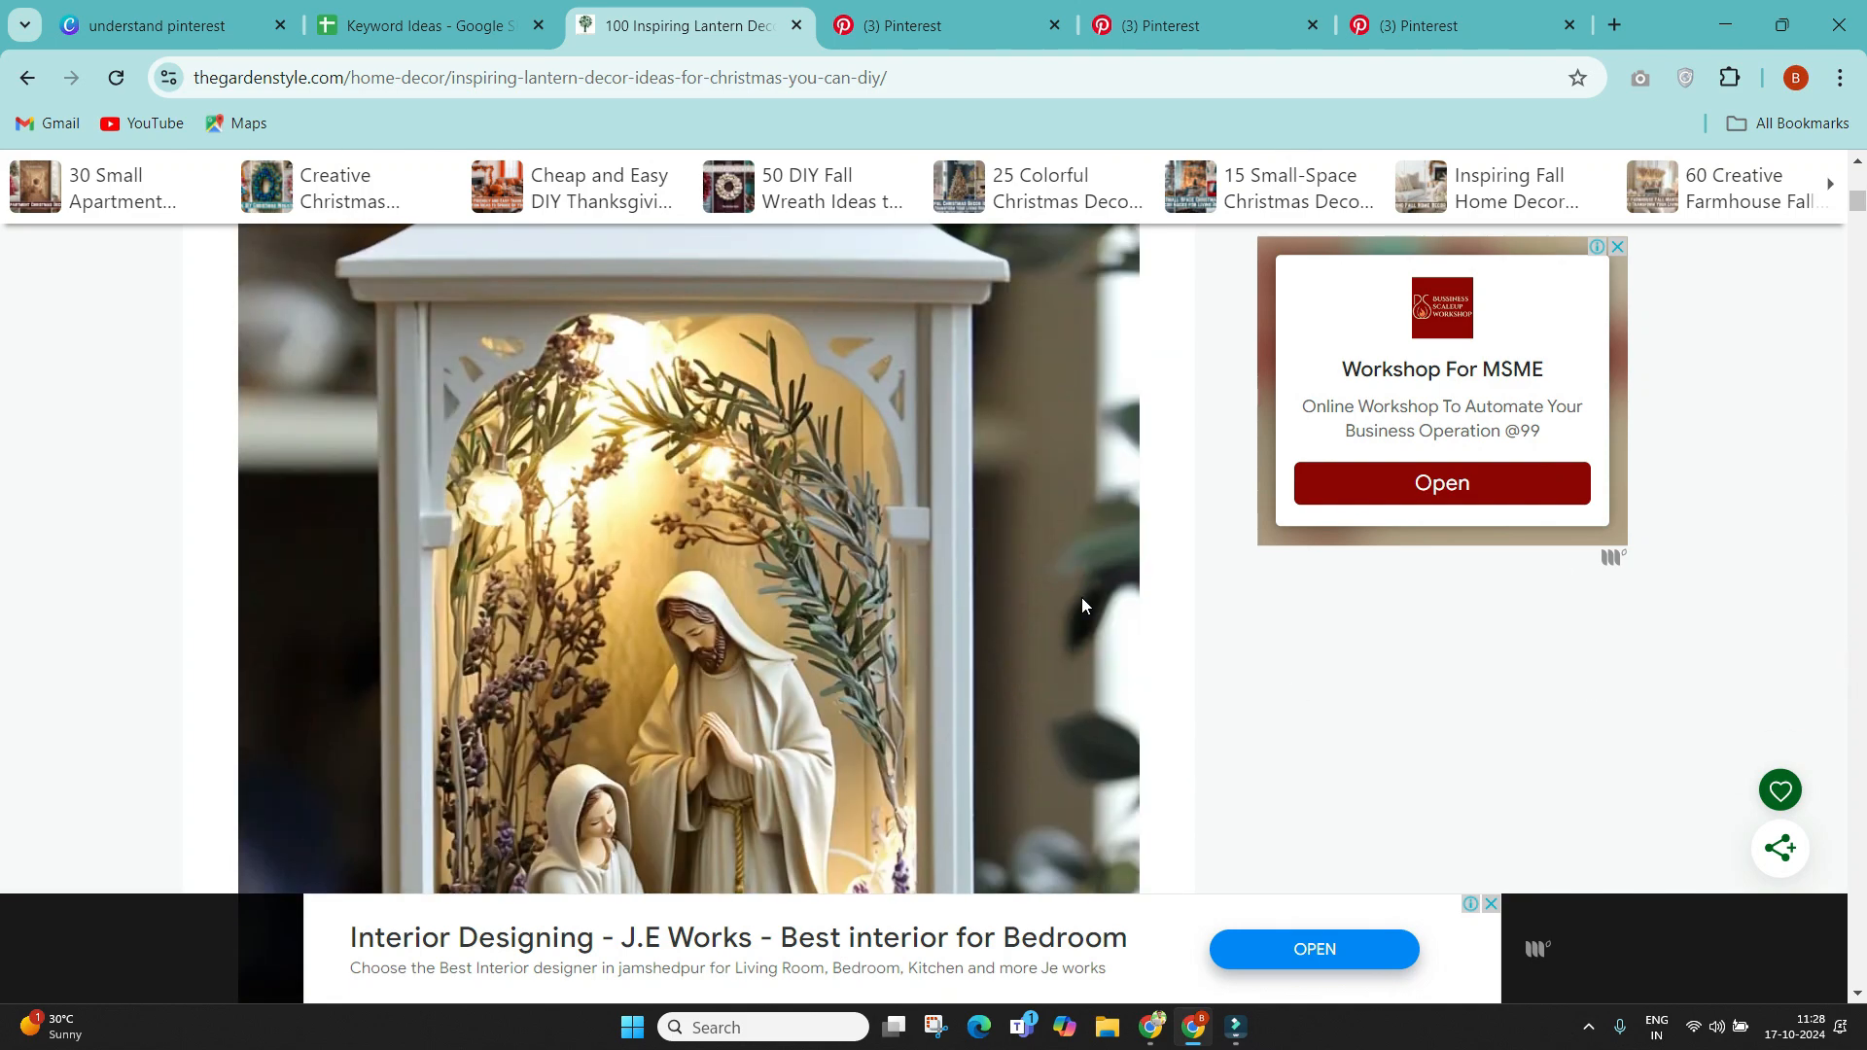
scroll(1099, 615, down, 7)
scroll(1100, 623, down, 10)
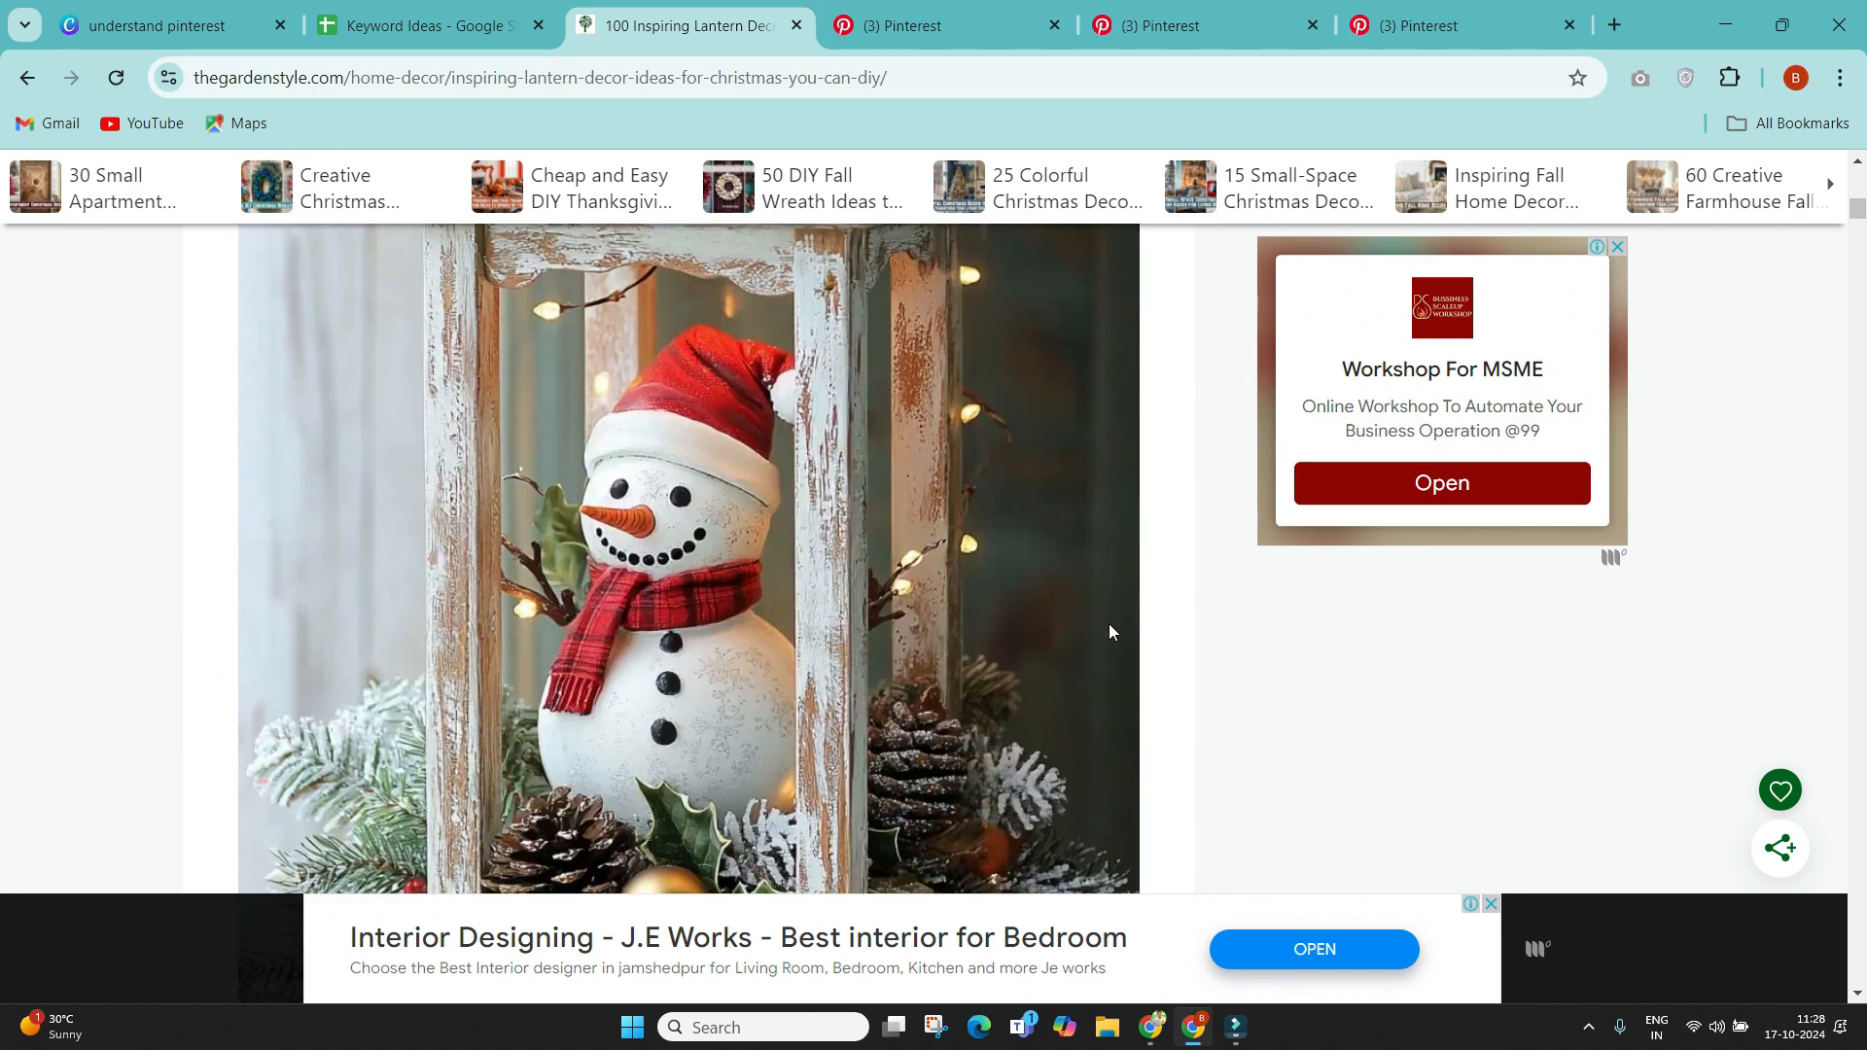
scroll(1108, 622, down, 5)
scroll(1090, 642, down, 10)
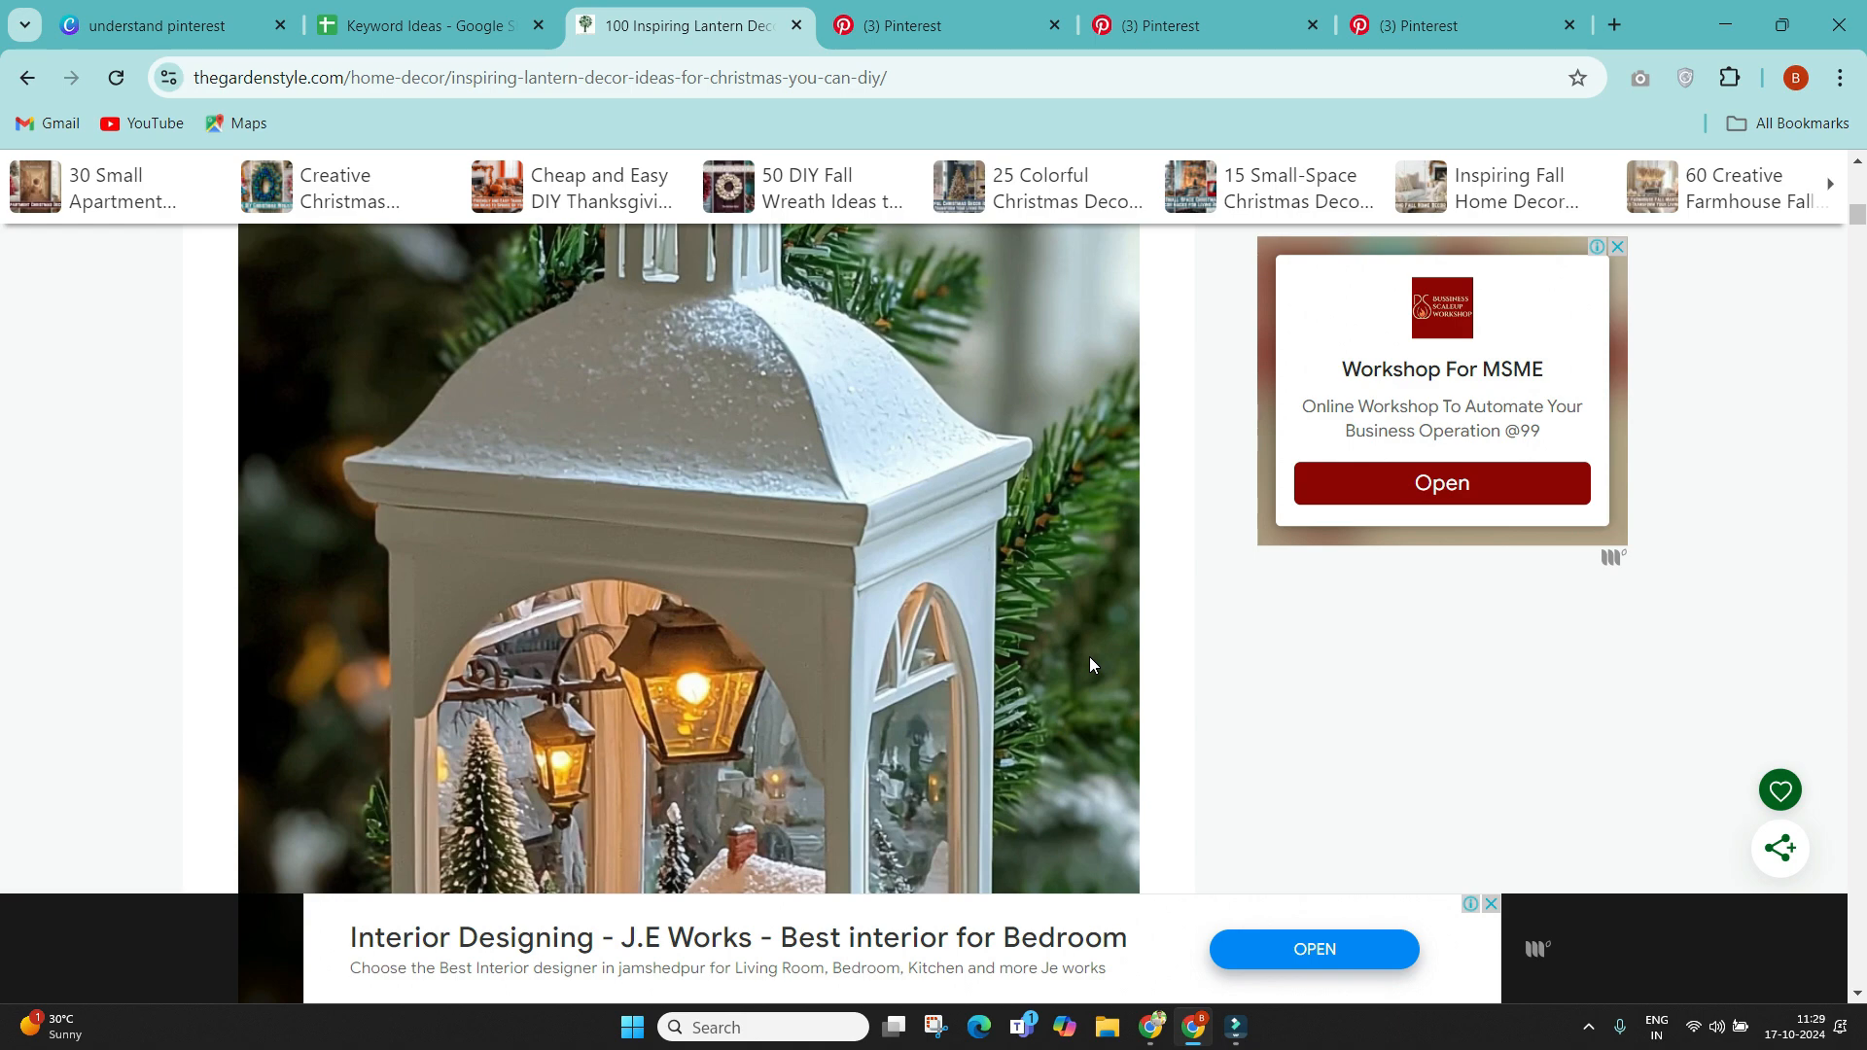
scroll(1089, 657, down, 10)
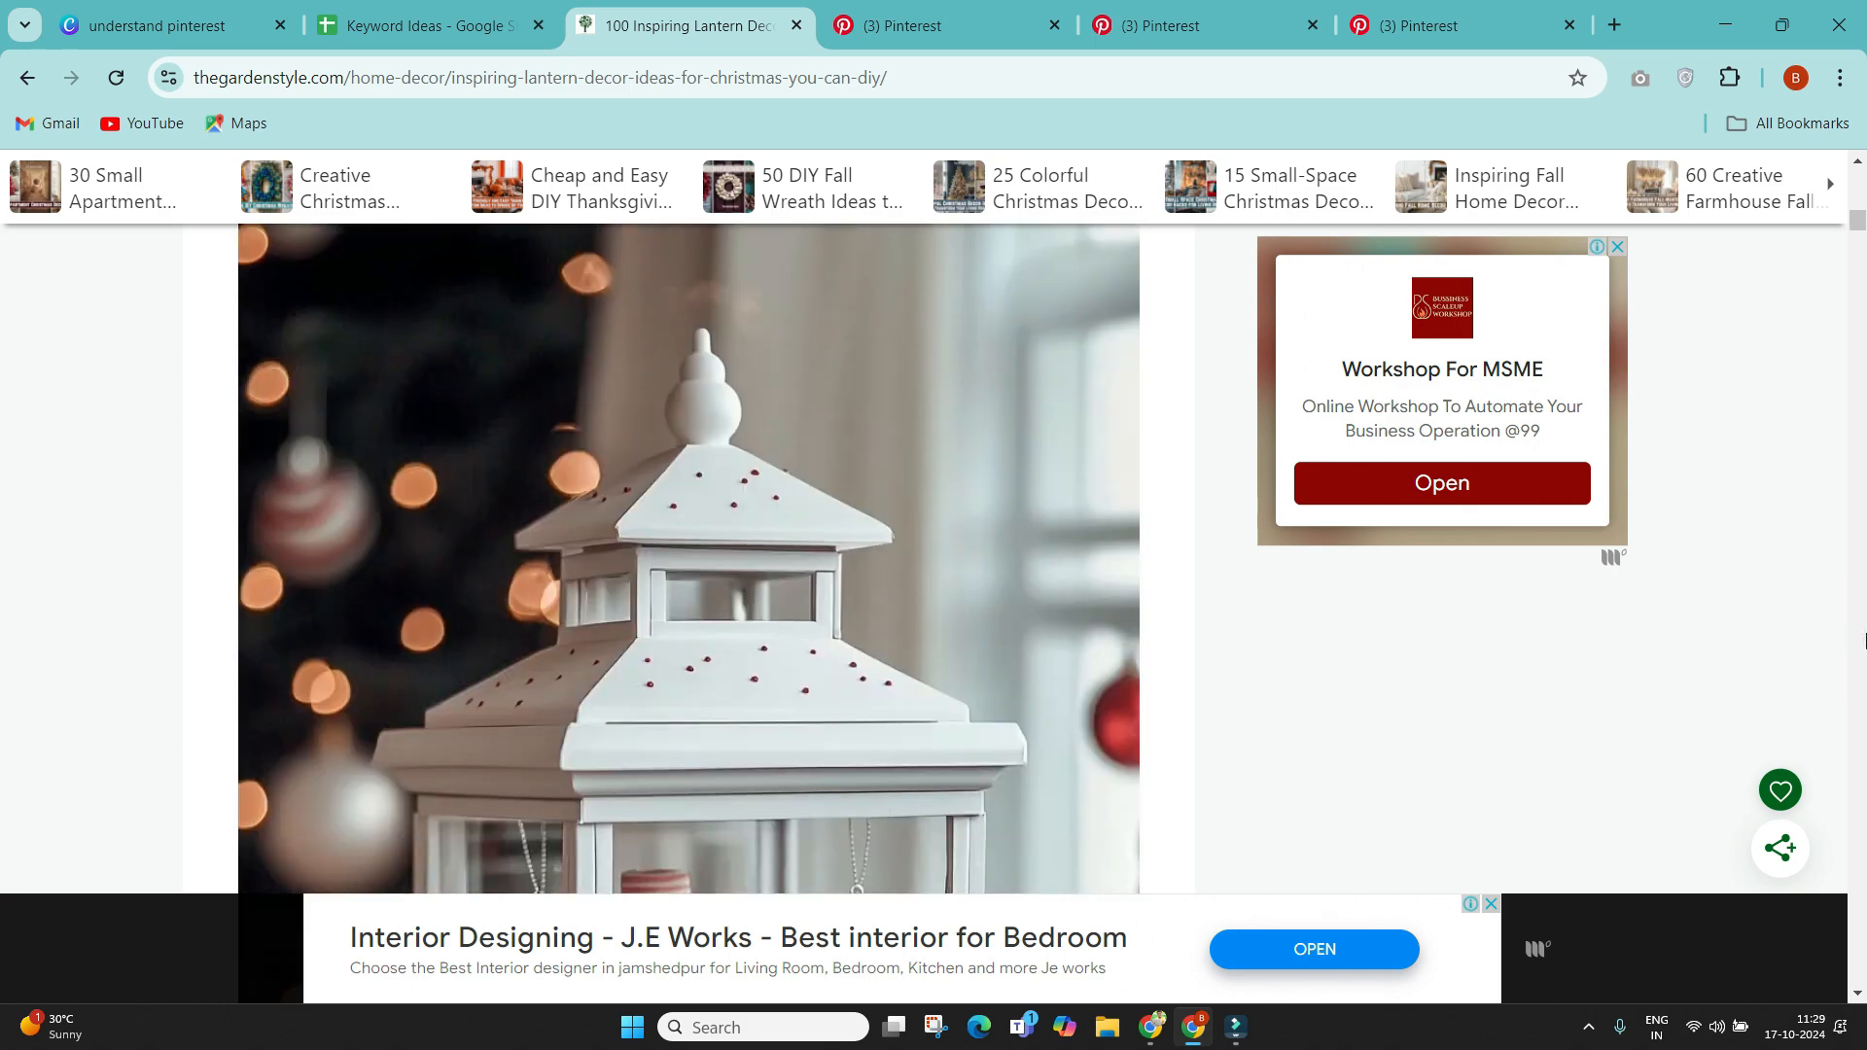